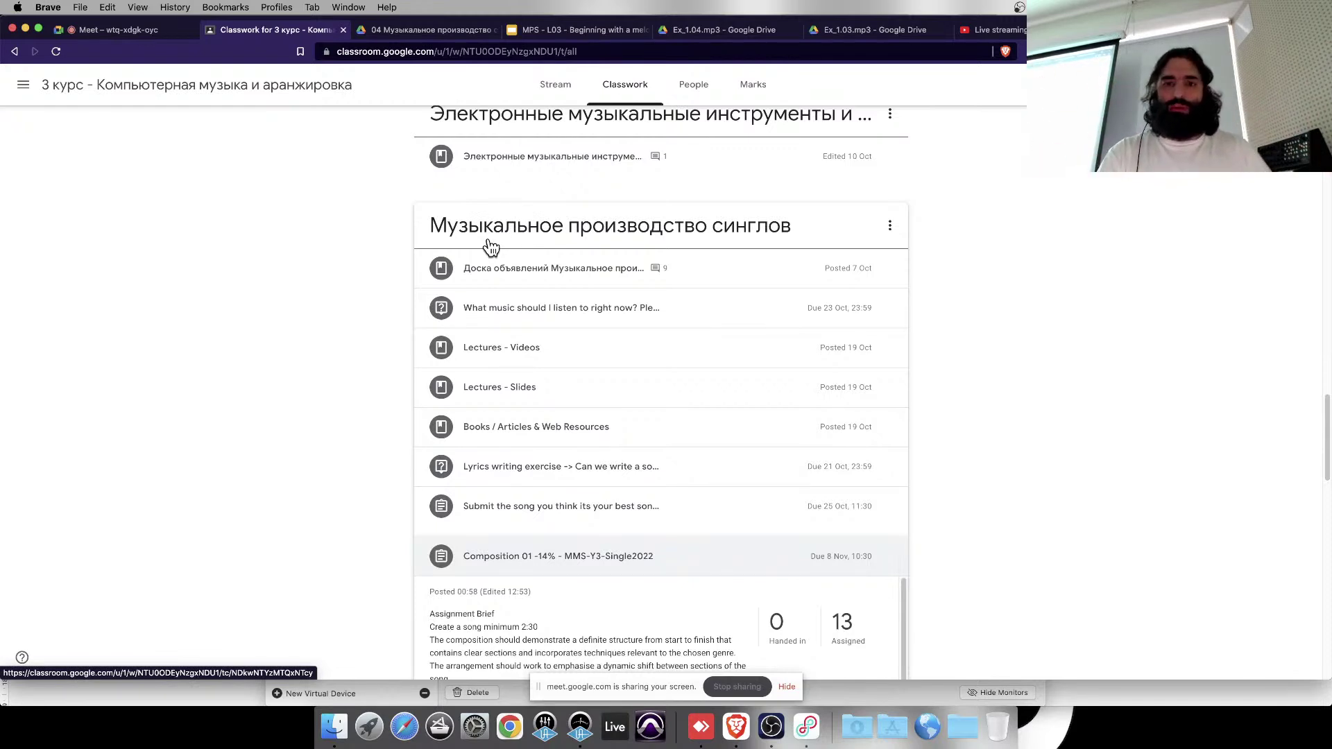
- Create a new assignment in the class's classwork and set its points to Unmarked
{"action": "scroll", "coordinate": [490, 248], "scroll_direction": "up", "scroll_amount": 15}
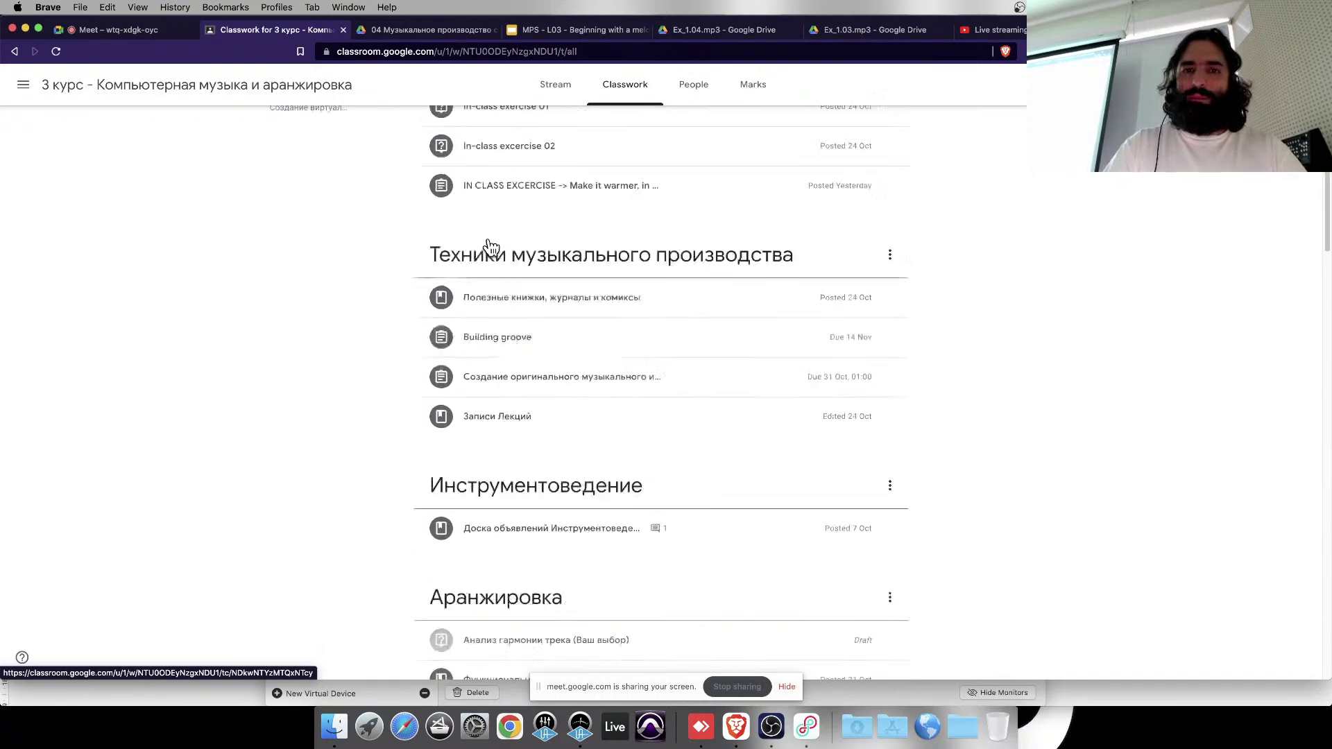
{"action": "left_click", "coordinate": [461, 131]}
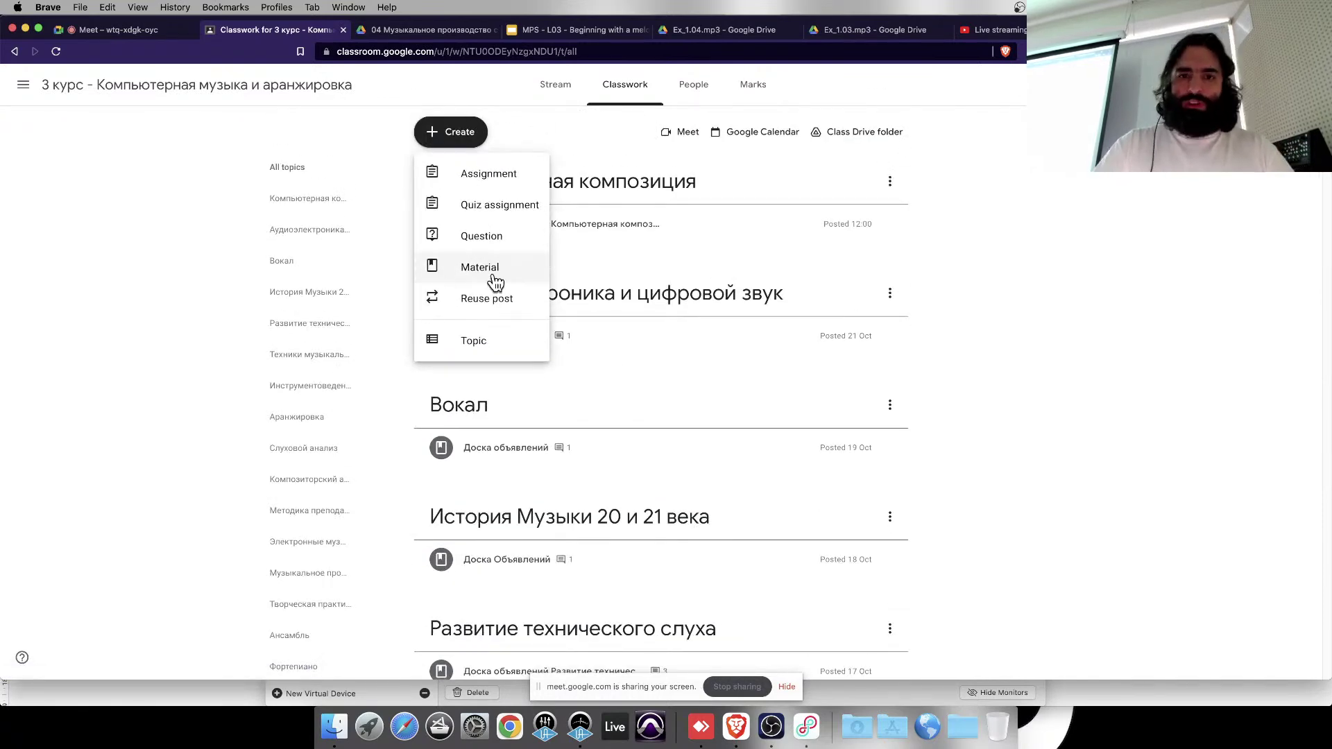
{"action": "left_click", "coordinate": [490, 179]}
{"action": "left_click", "coordinate": [1174, 213]}
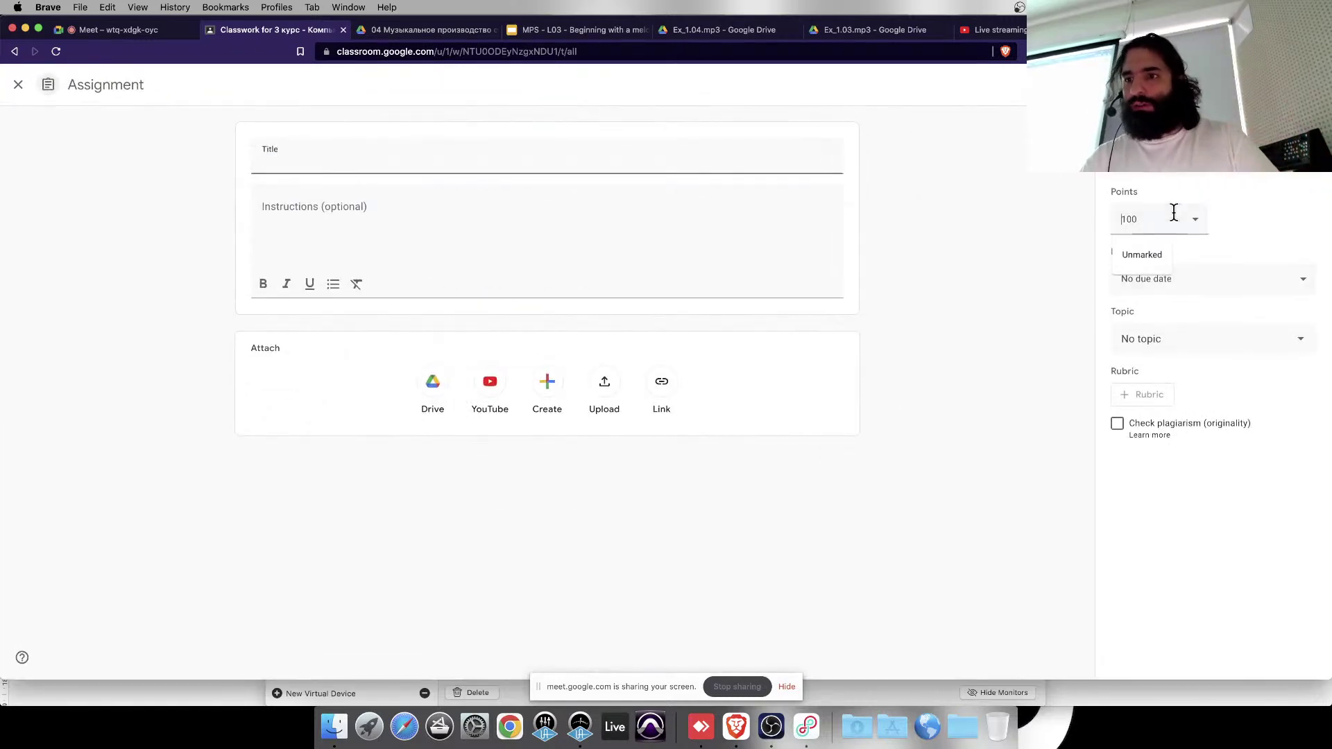
{"action": "left_click", "coordinate": [1144, 254]}
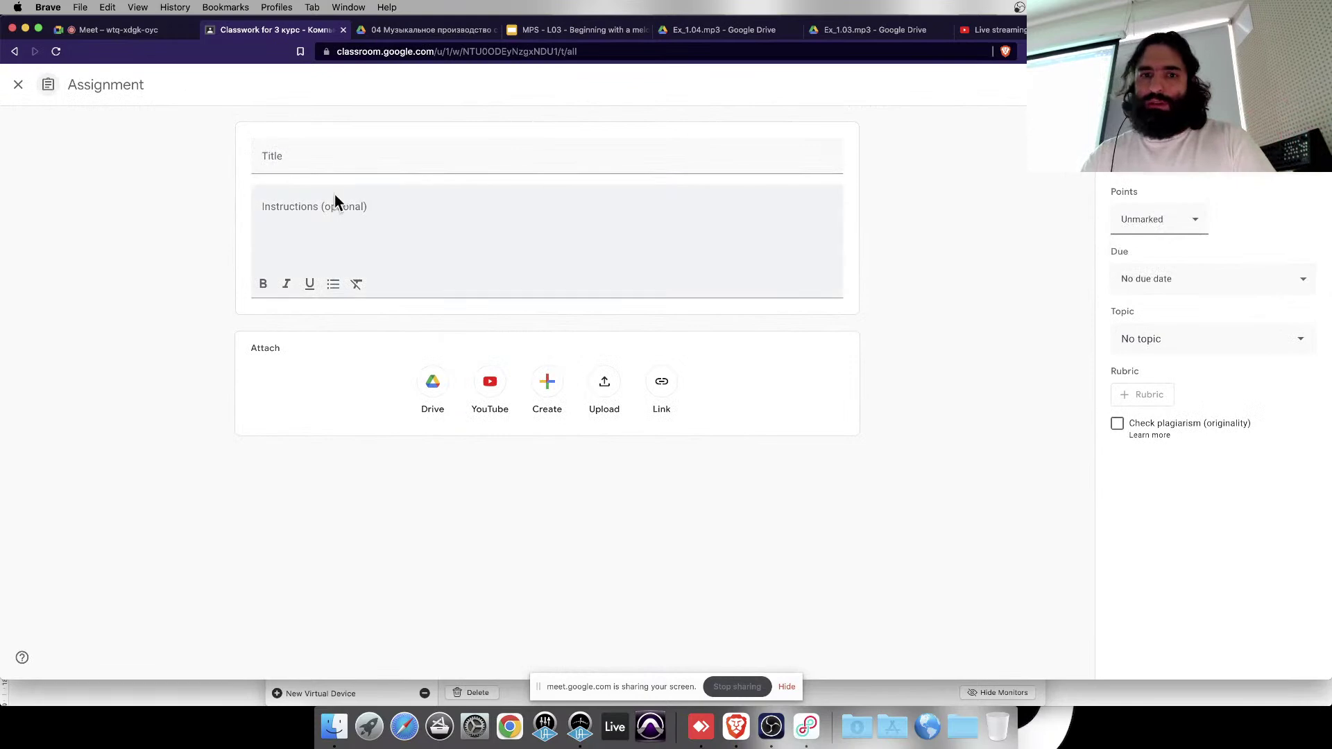
- Start the assignment instructions with "you have 10 mins" and, below, "Record with your phone or computer a audio sample with a melody that came"
{"action": "left_click", "coordinate": [376, 219]}
{"action": "key", "text": "super+v"}
{"action": "key", "text": "super+z"}
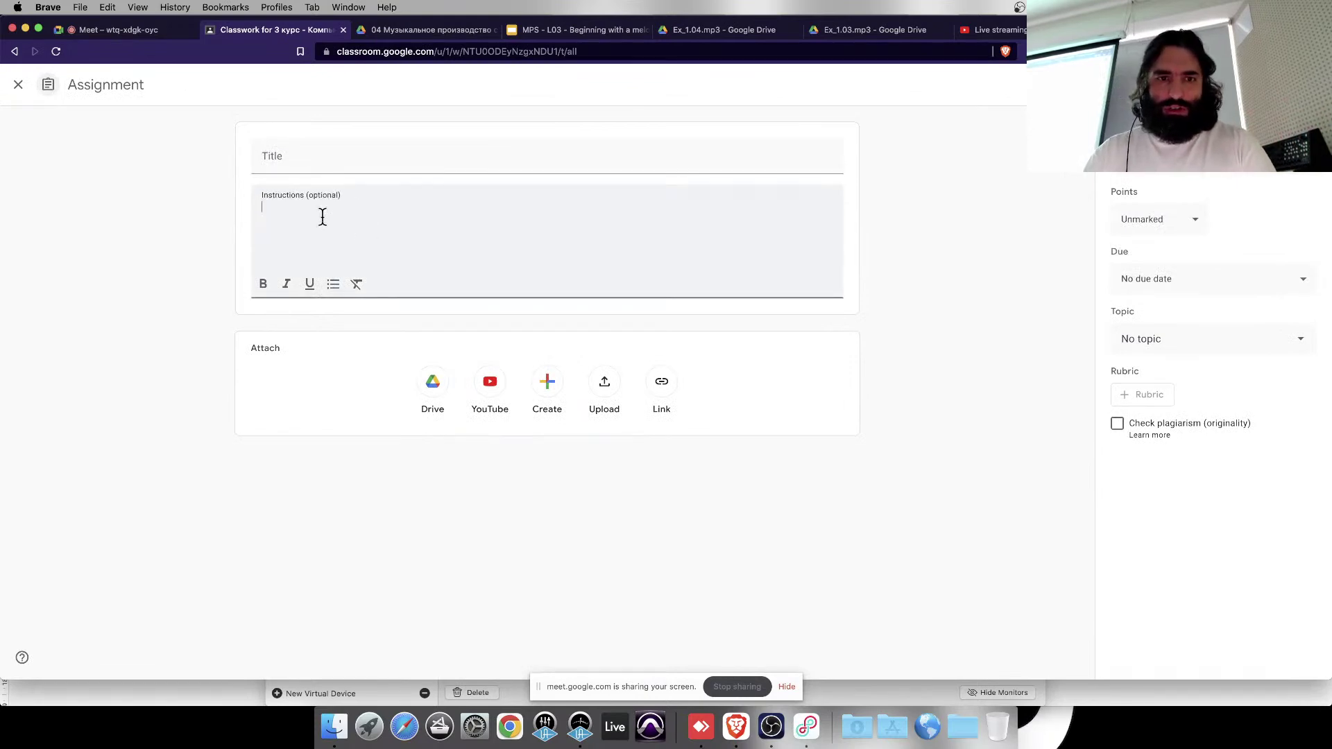
{"action": "type", "text": "U"}
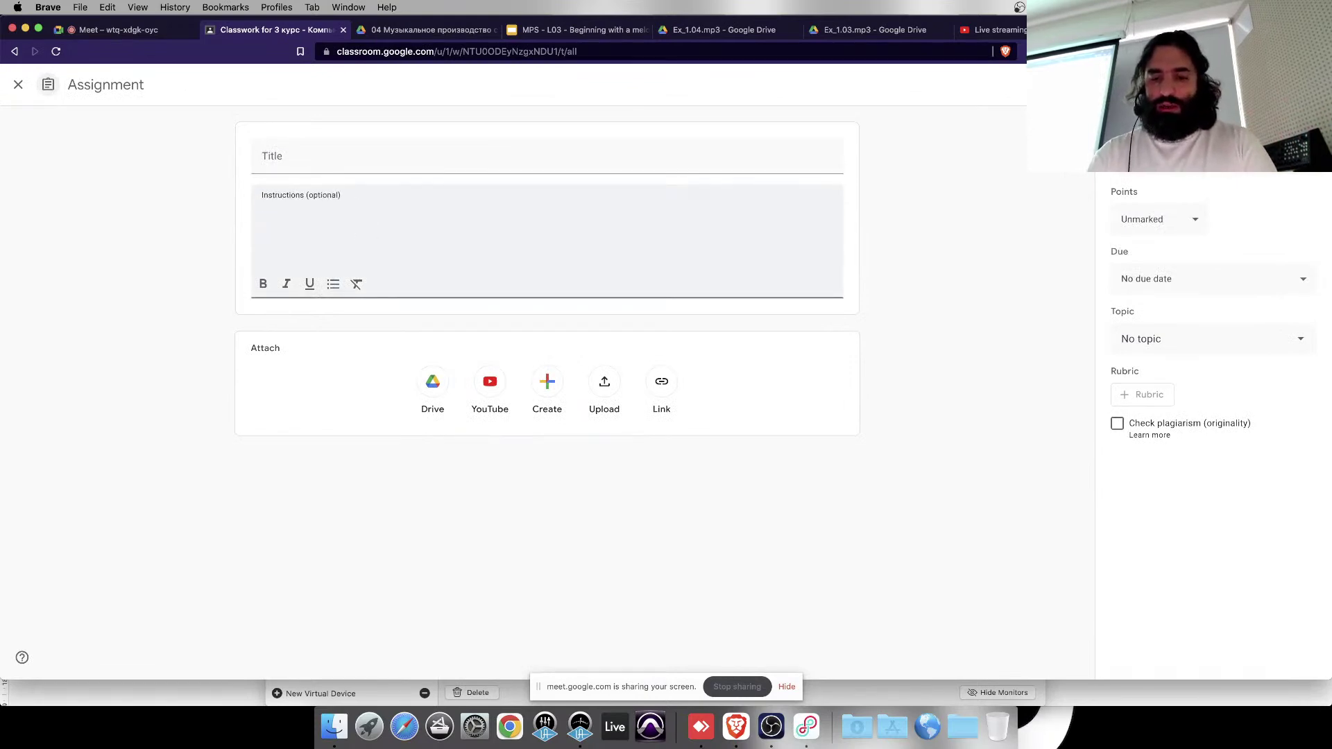
{"action": "type", "text": "Ecord wi"}
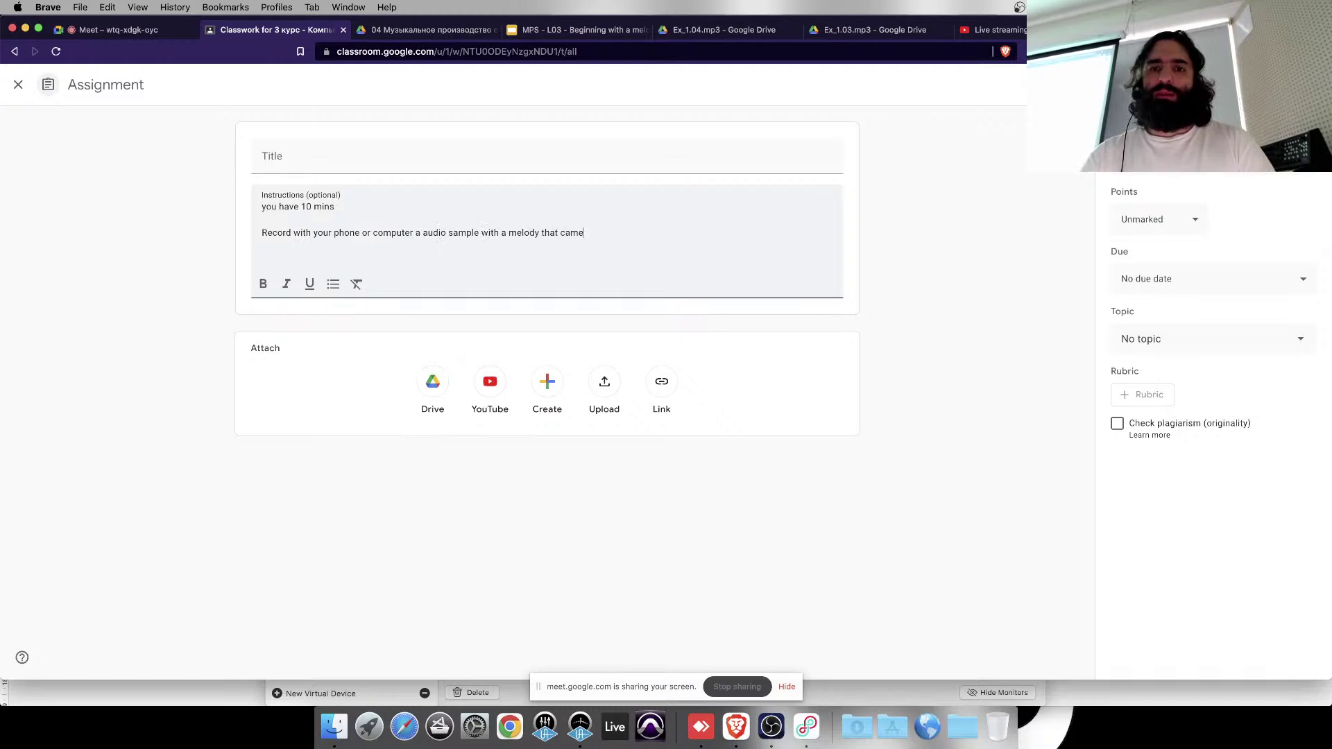
- Insert "/ chord progression" after "melody" in the instructions and end the sentence with "to your mind so I can develop it in class!"
{"action": "left_click", "coordinate": [542, 233]}
{"action": "type", "text": "/"}
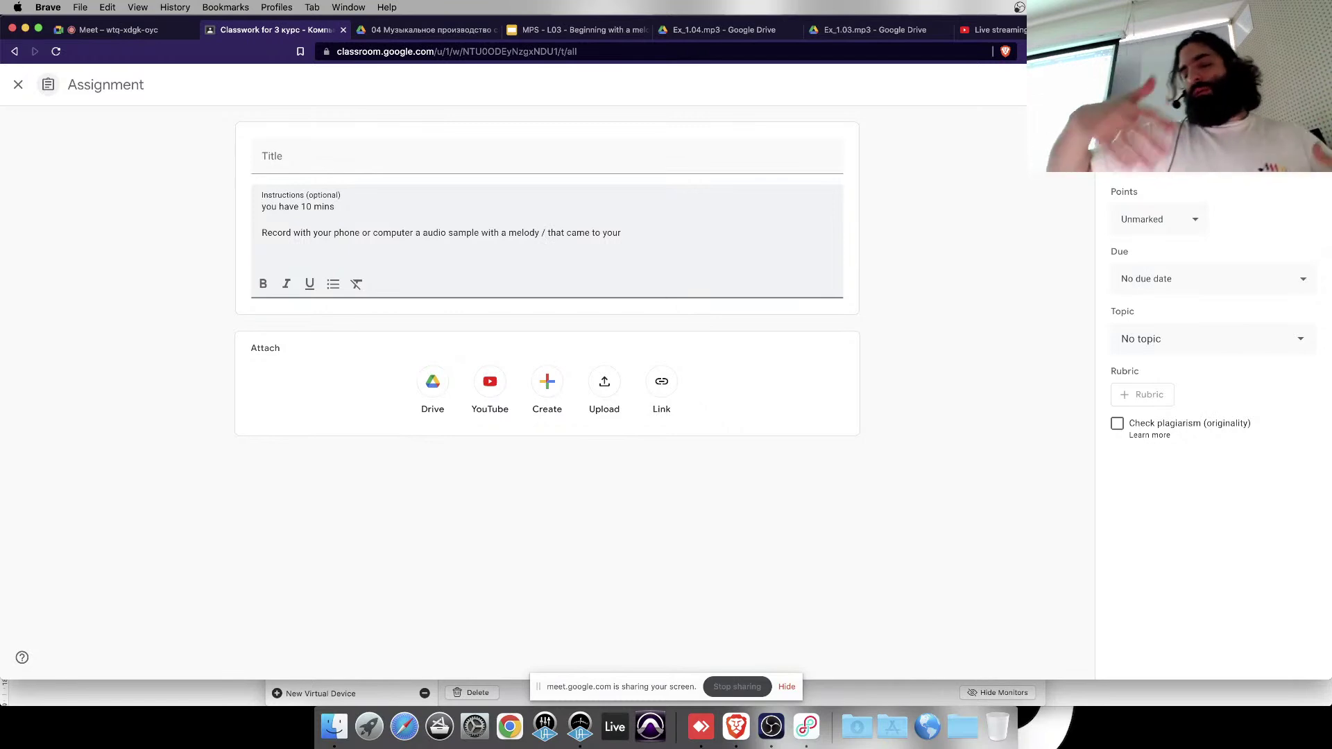
{"action": "type", "text": "chord prog"}
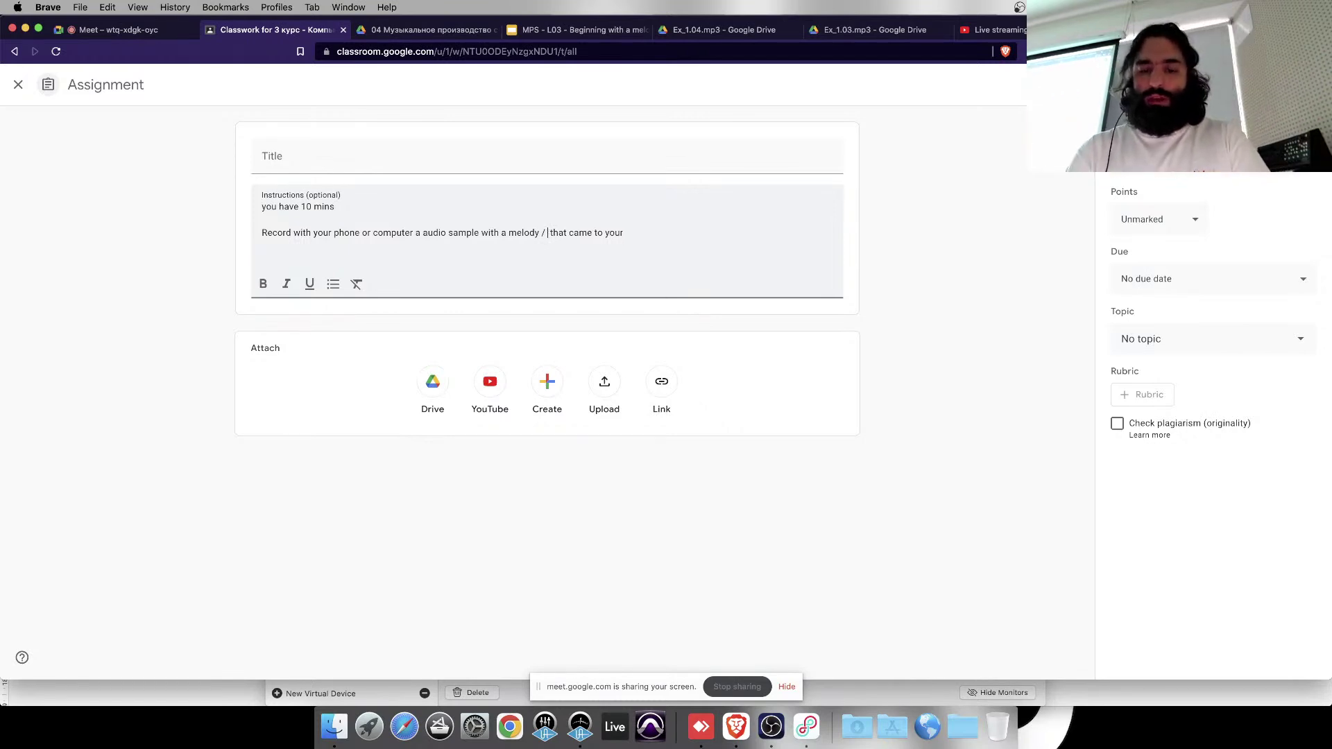
{"action": "type", "text": "ression that ca"}
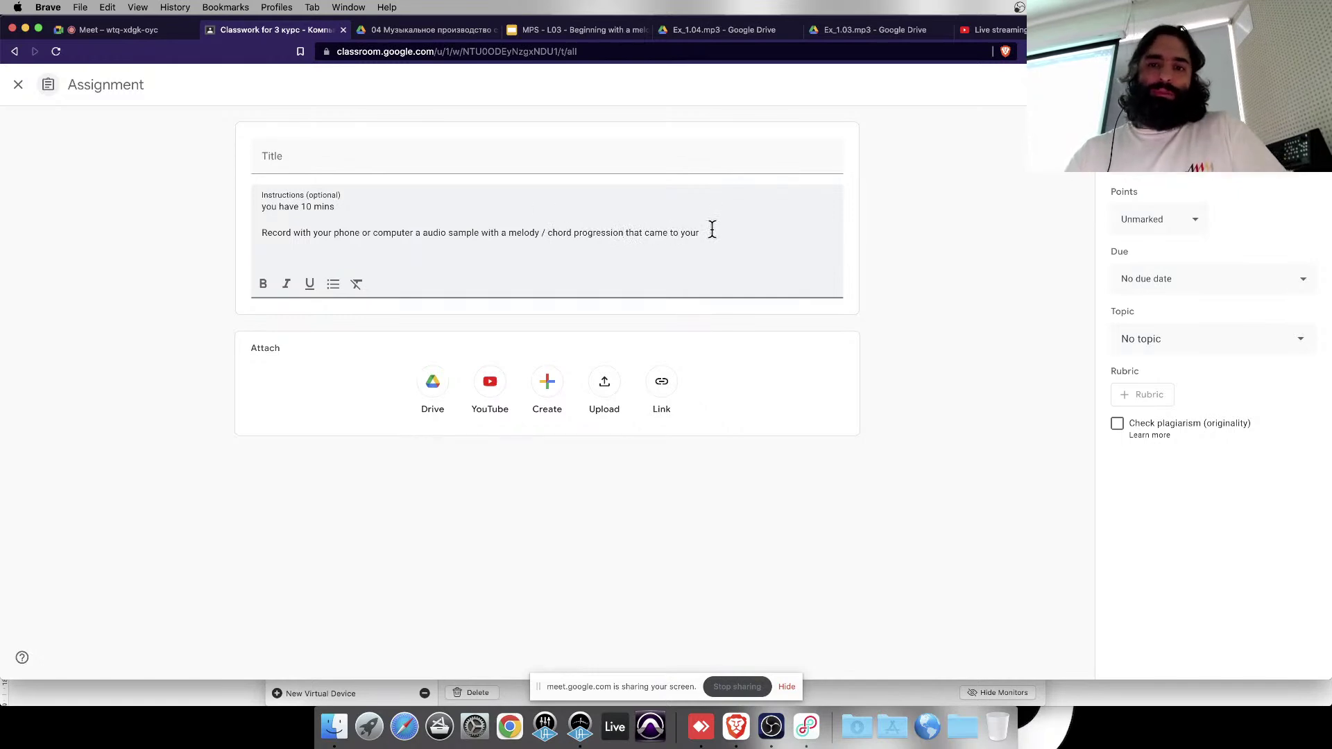
{"action": "type", "text": "me to your mid"}
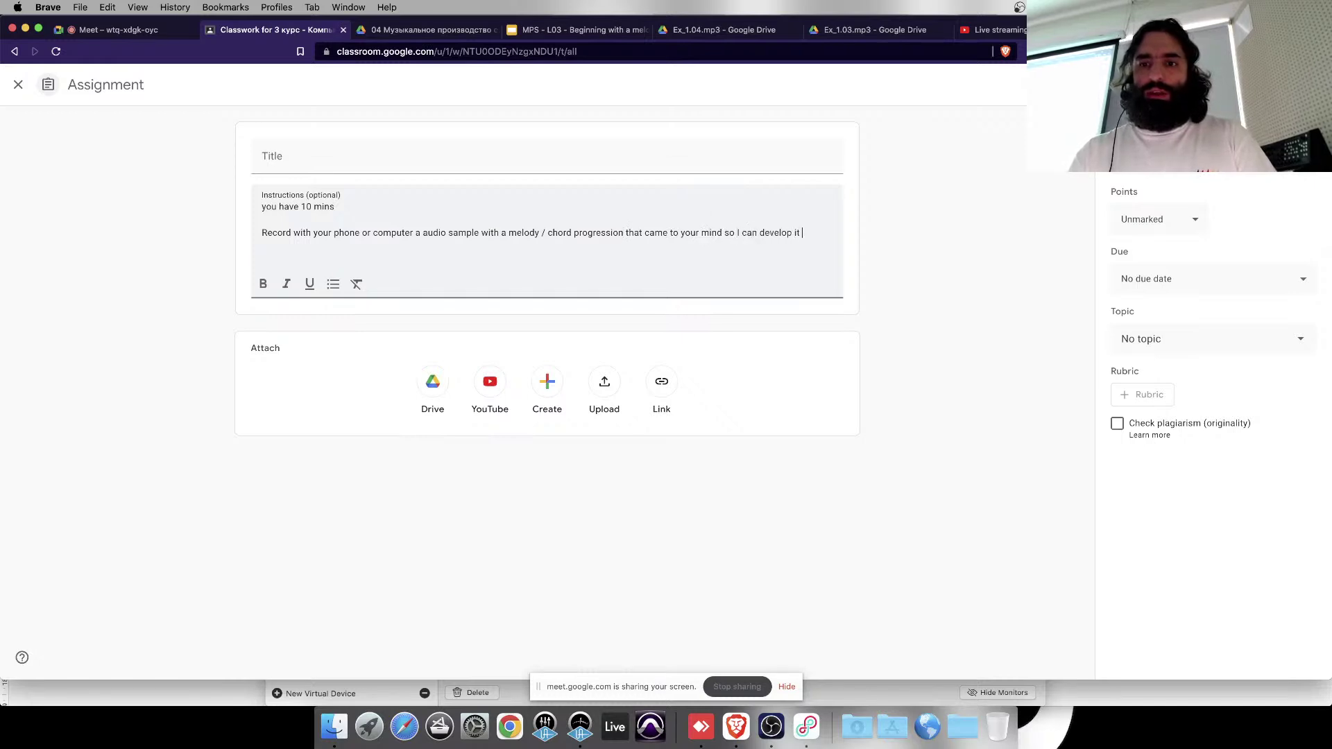
{"action": "type", "text": "ss!"}
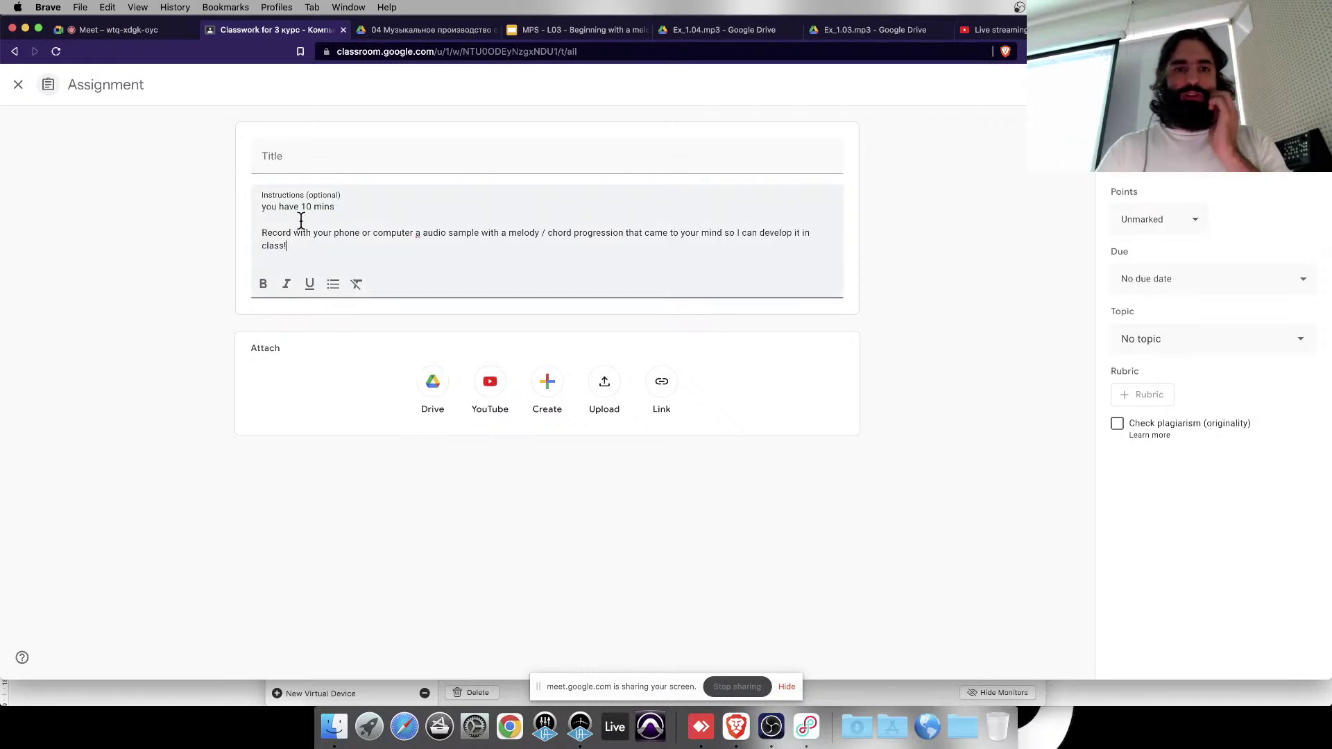
- Title the assignment "Audio message to oneself!"
{"action": "left_click", "coordinate": [313, 160]}
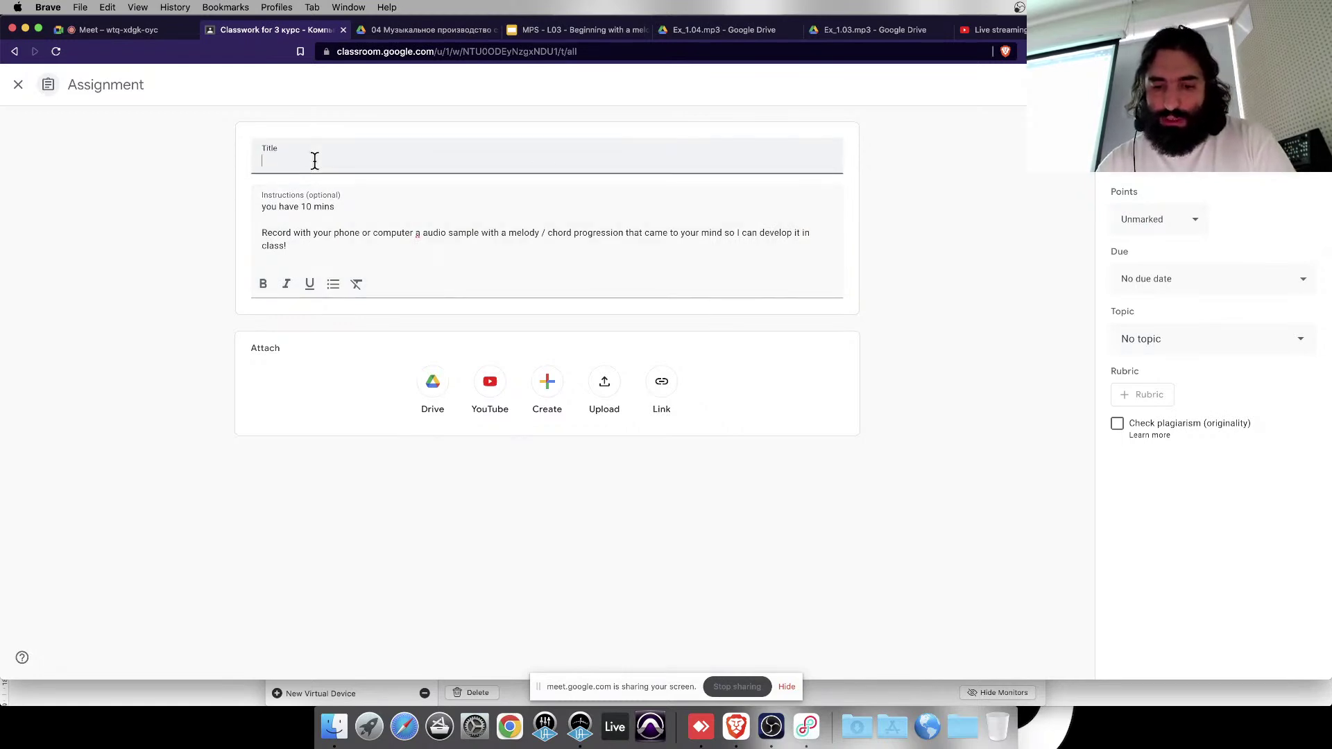
{"action": "type", "text": "Audio"}
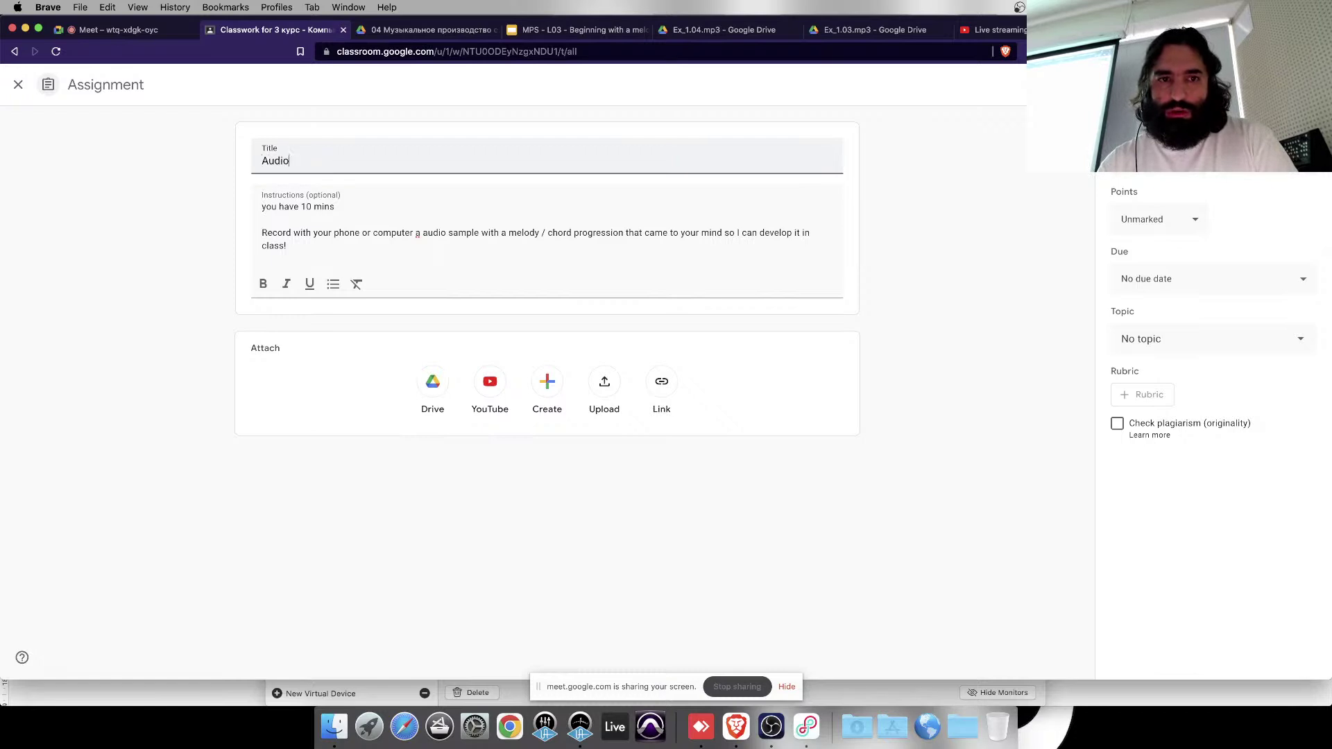
{"action": "type", "text": " message to onesel"}
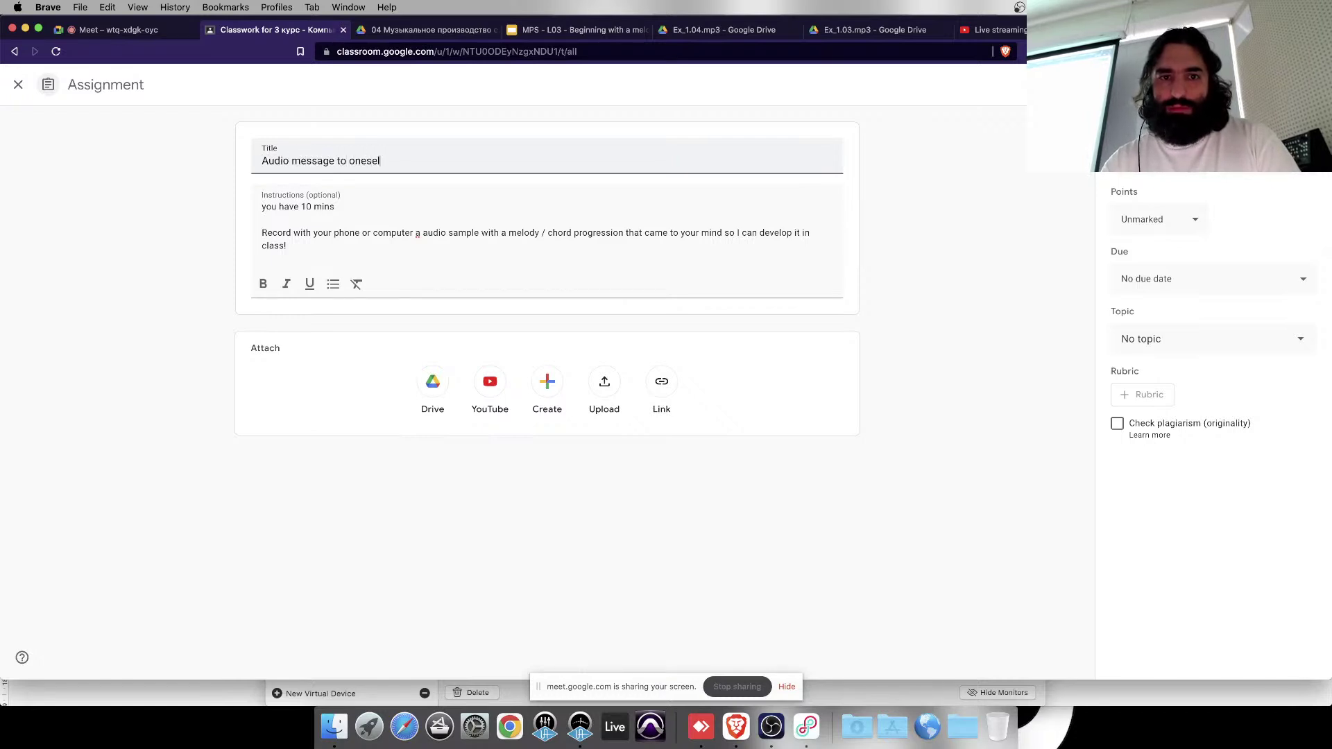
{"action": "type", "text": "f!"}
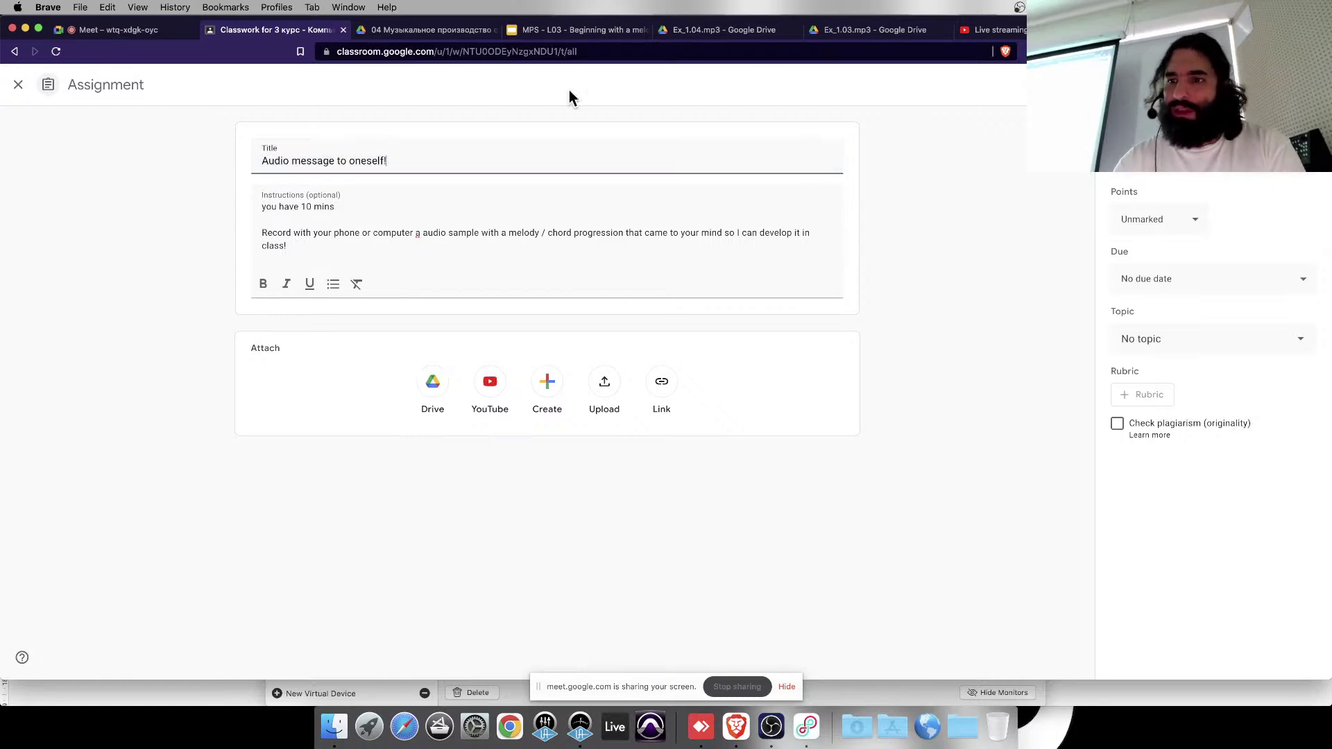
- Assign the topic "Музыкальное производство синглов" to the assignment
{"action": "left_click", "coordinate": [1157, 351]}
{"action": "scroll", "coordinate": [1182, 463], "scroll_direction": "down", "scroll_amount": 5}
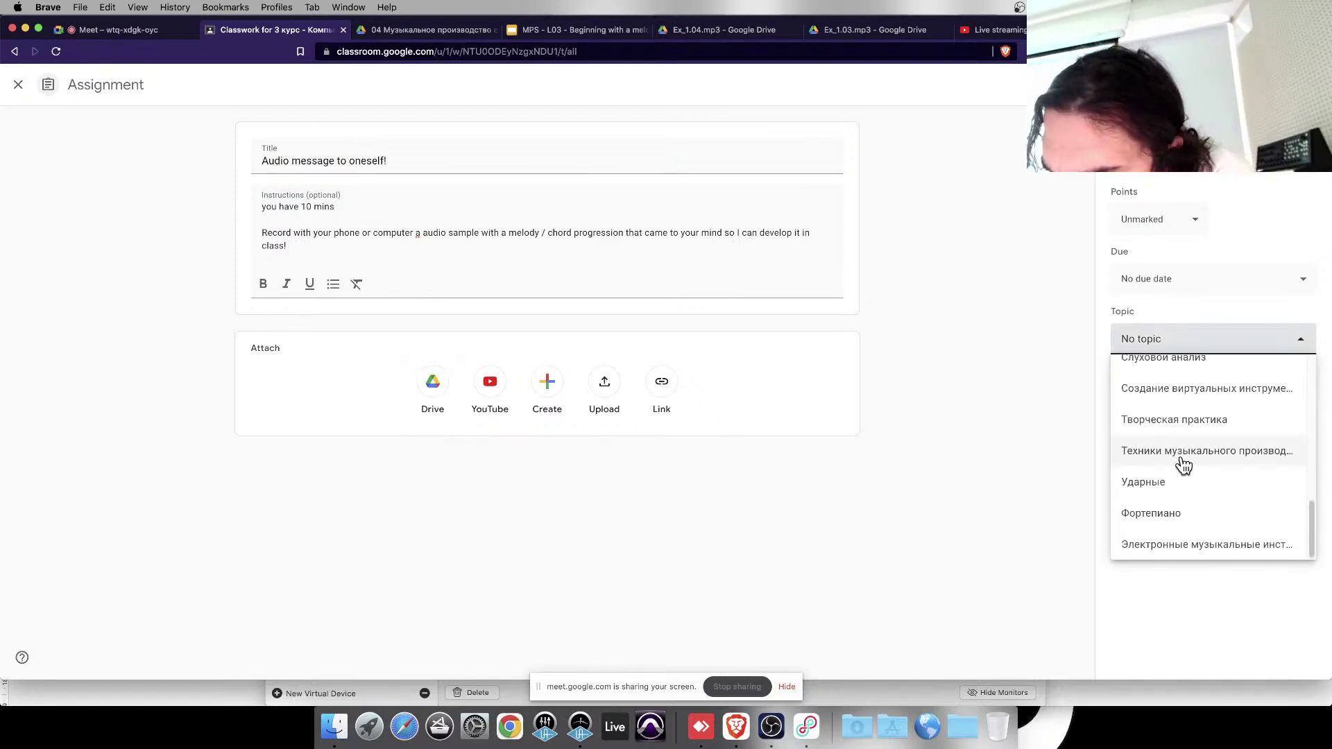
{"action": "scroll", "coordinate": [1193, 467], "scroll_direction": "up", "scroll_amount": 4}
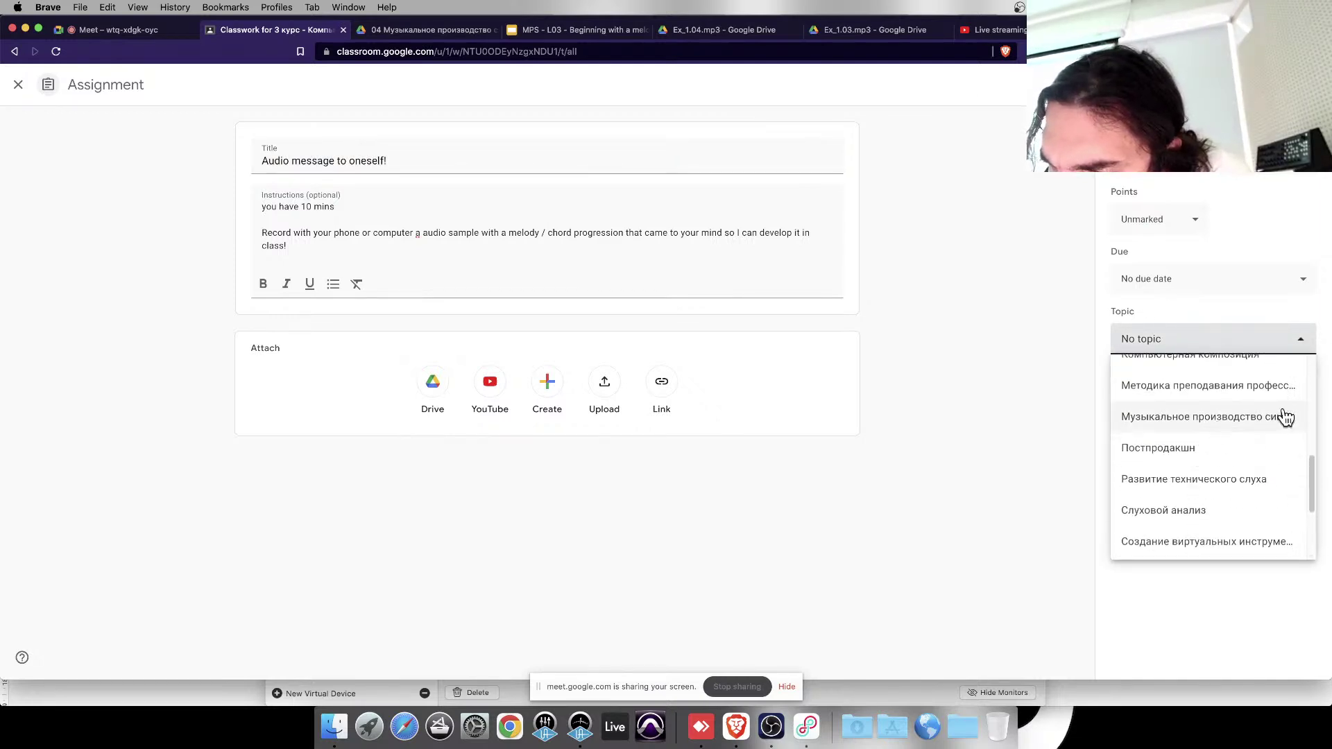
{"action": "left_click", "coordinate": [1248, 417]}
- Set the assignment's due date to 27 Oct 2022 at 13:50 and publish it to the class
{"action": "left_click", "coordinate": [1144, 278]}
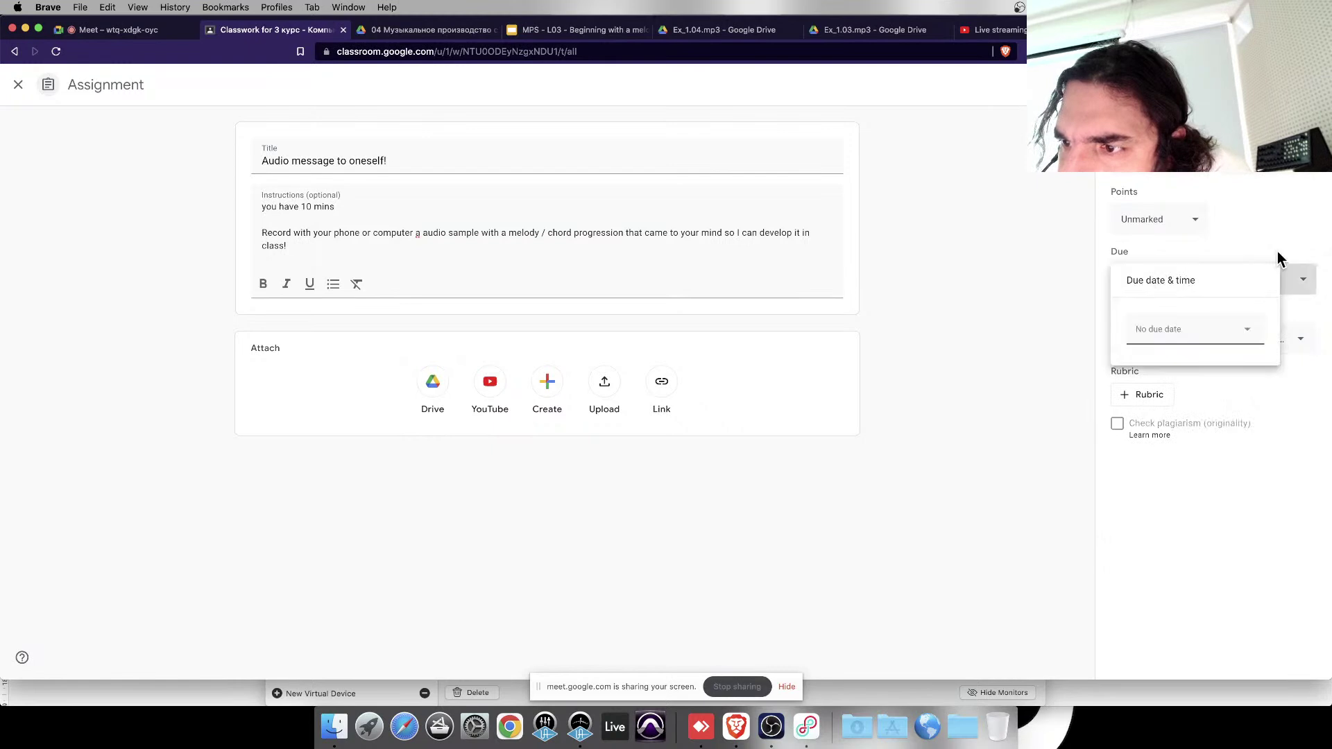
{"action": "left_click", "coordinate": [1193, 332]}
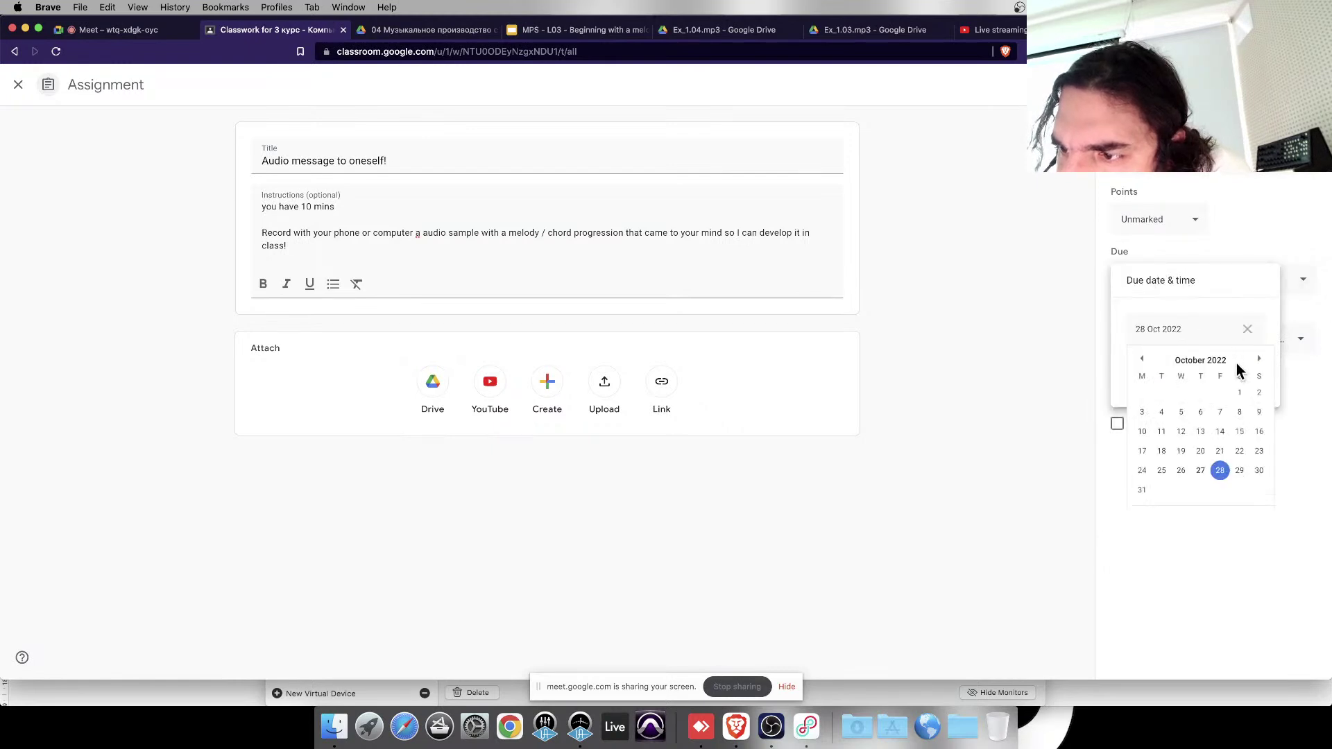
{"action": "left_click", "coordinate": [1203, 471]}
{"action": "left_click", "coordinate": [1179, 371]}
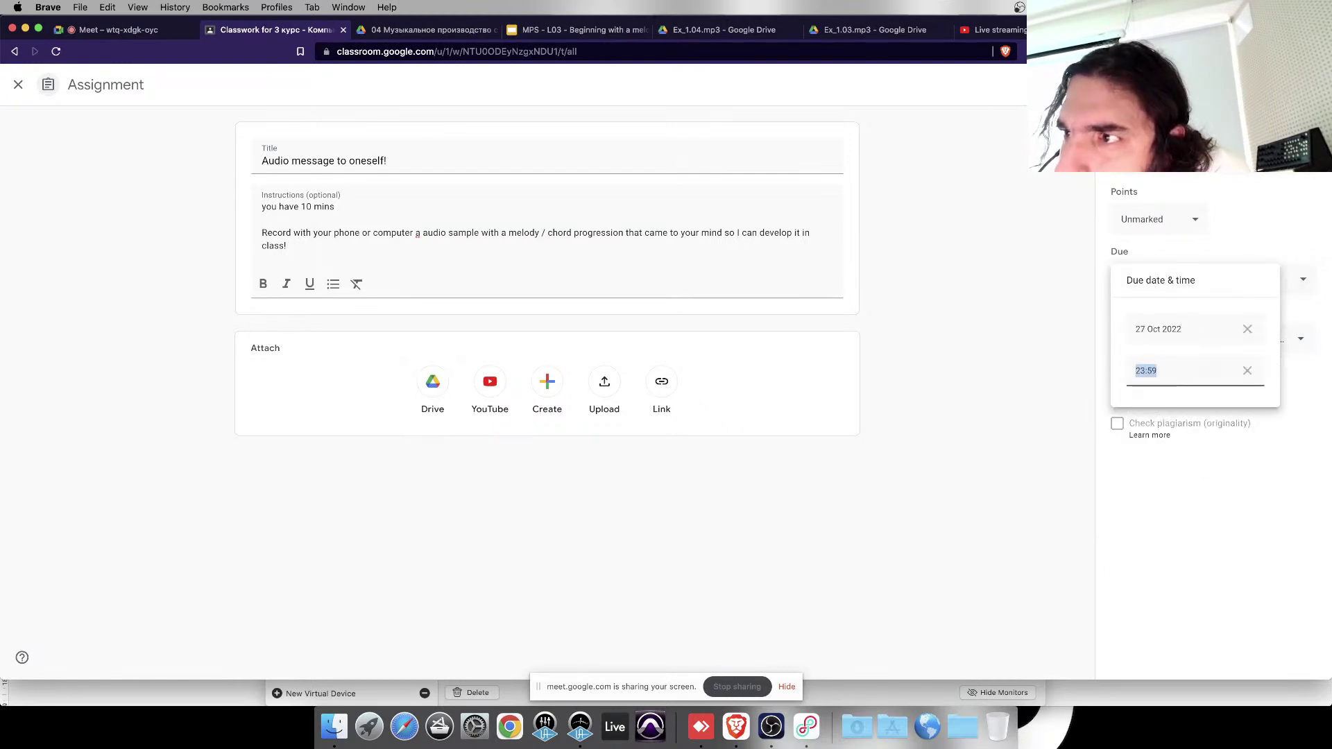
{"action": "left_click", "coordinate": [1135, 370]}
{"action": "key", "text": "Delete"}
{"action": "key", "text": "Delete"}
{"action": "type", "text": "1"}
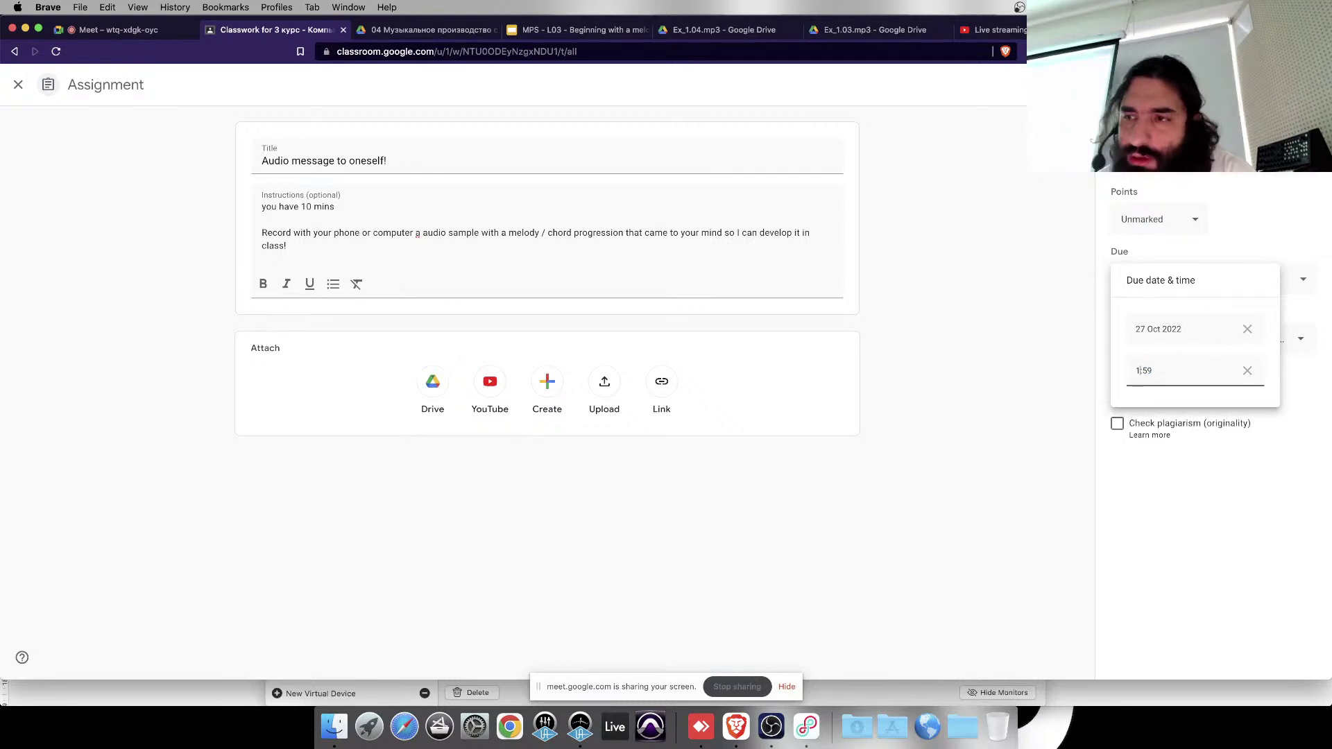
{"action": "type", "text": "3"}
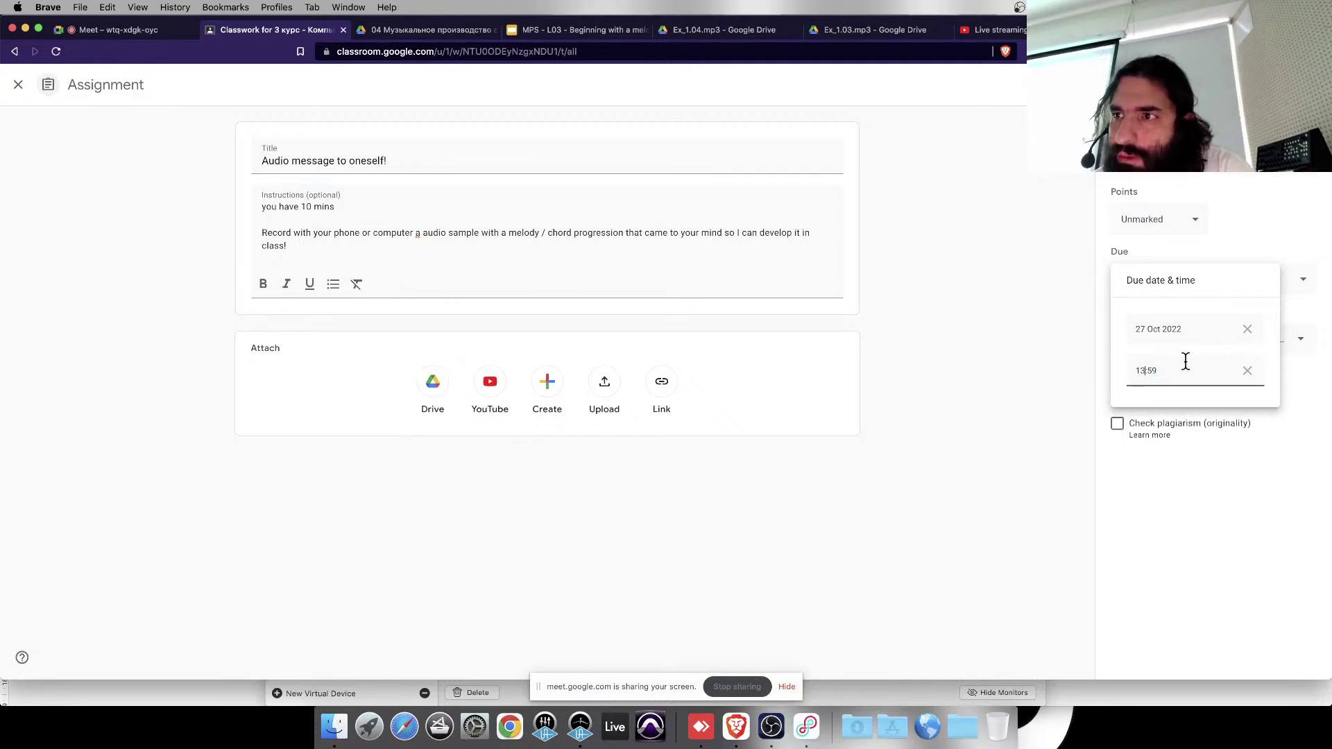
{"action": "double_click", "coordinate": [1152, 373]}
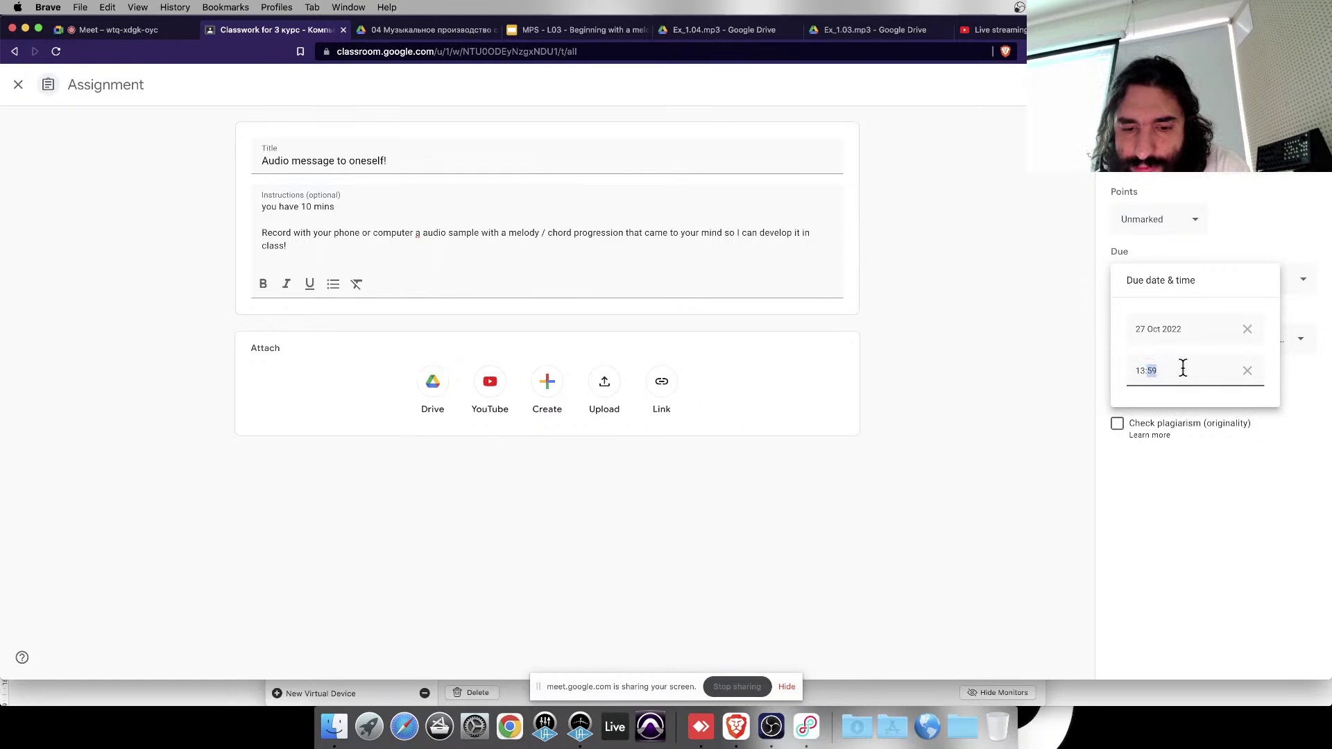
{"action": "key", "text": "BackSpace"}
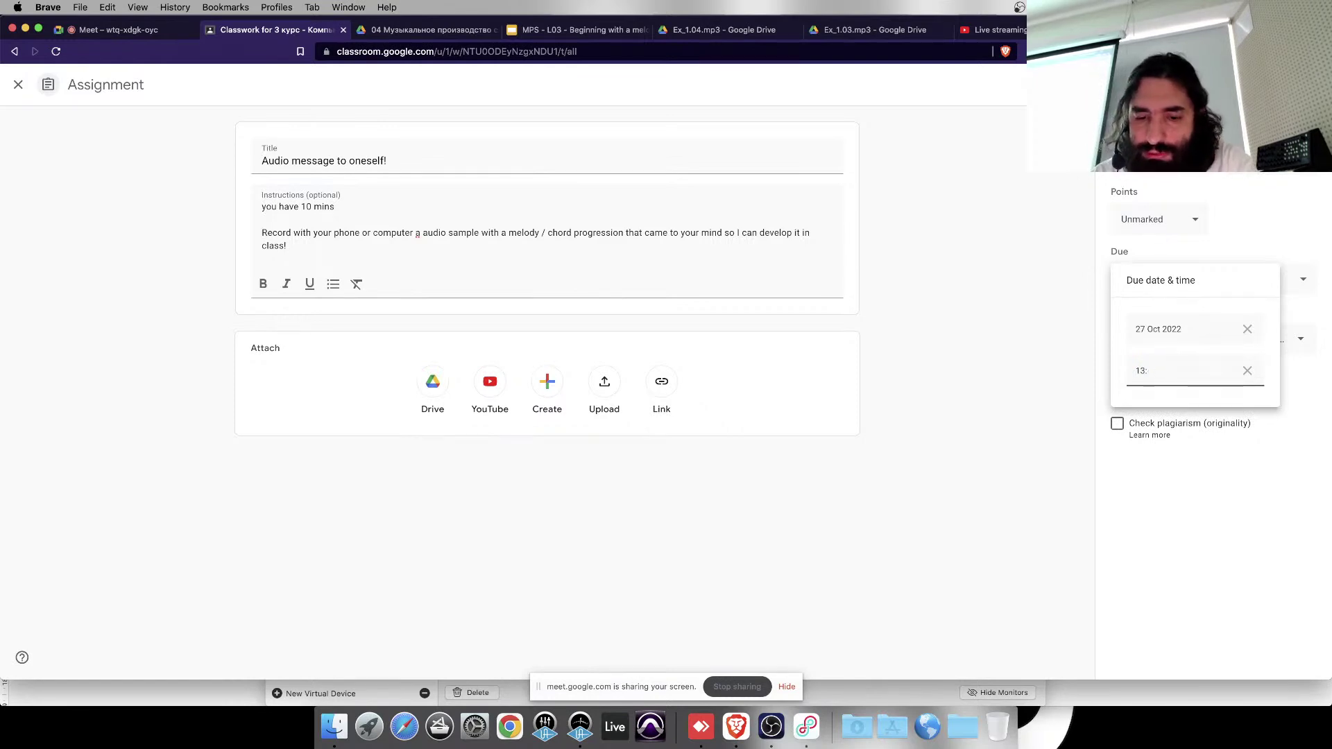
{"action": "type", "text": "50"}
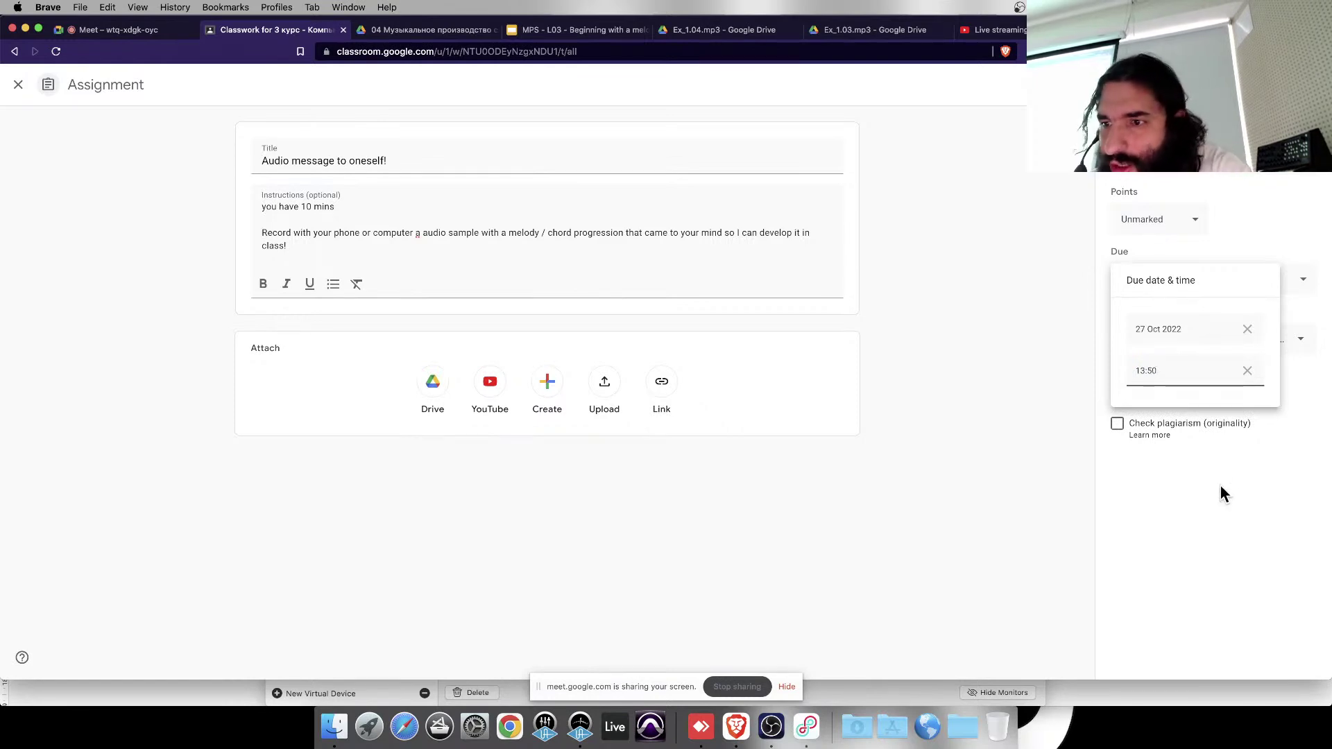
{"action": "left_click", "coordinate": [1221, 488]}
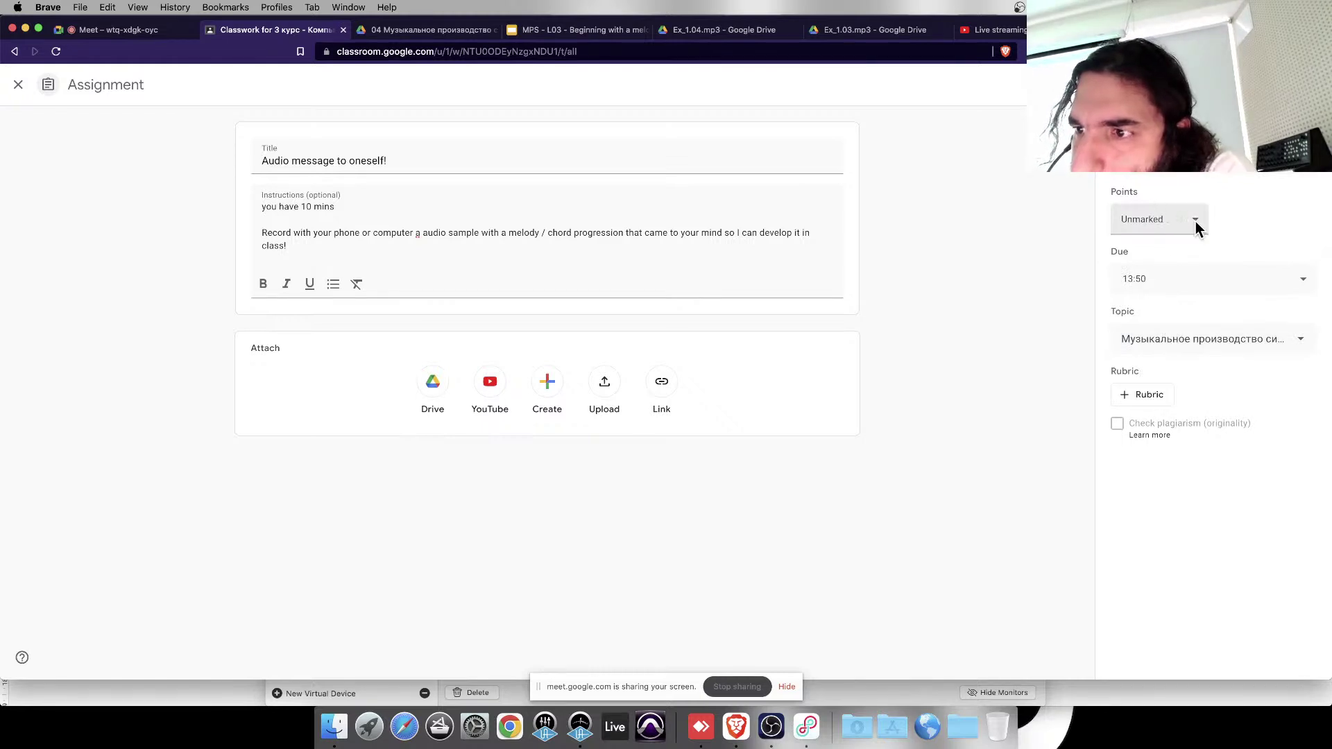
{"action": "left_click", "coordinate": [1255, 84]}
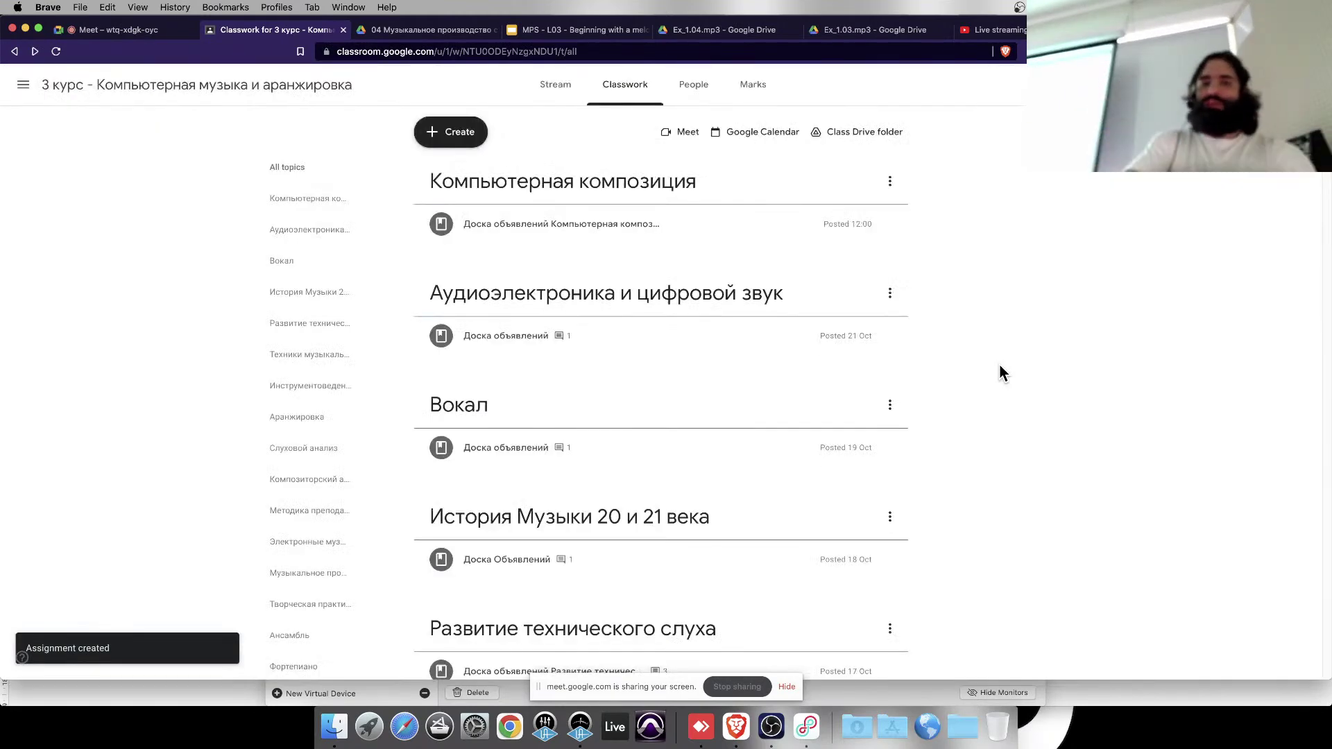
- Move the "Audio message to oneself!" assignment below "Composition 01 -14% - MMS-Y3-Single2022" in the "Музыкальное производство синглов" topic
{"action": "scroll", "coordinate": [999, 333], "scroll_direction": "down", "scroll_amount": 10}
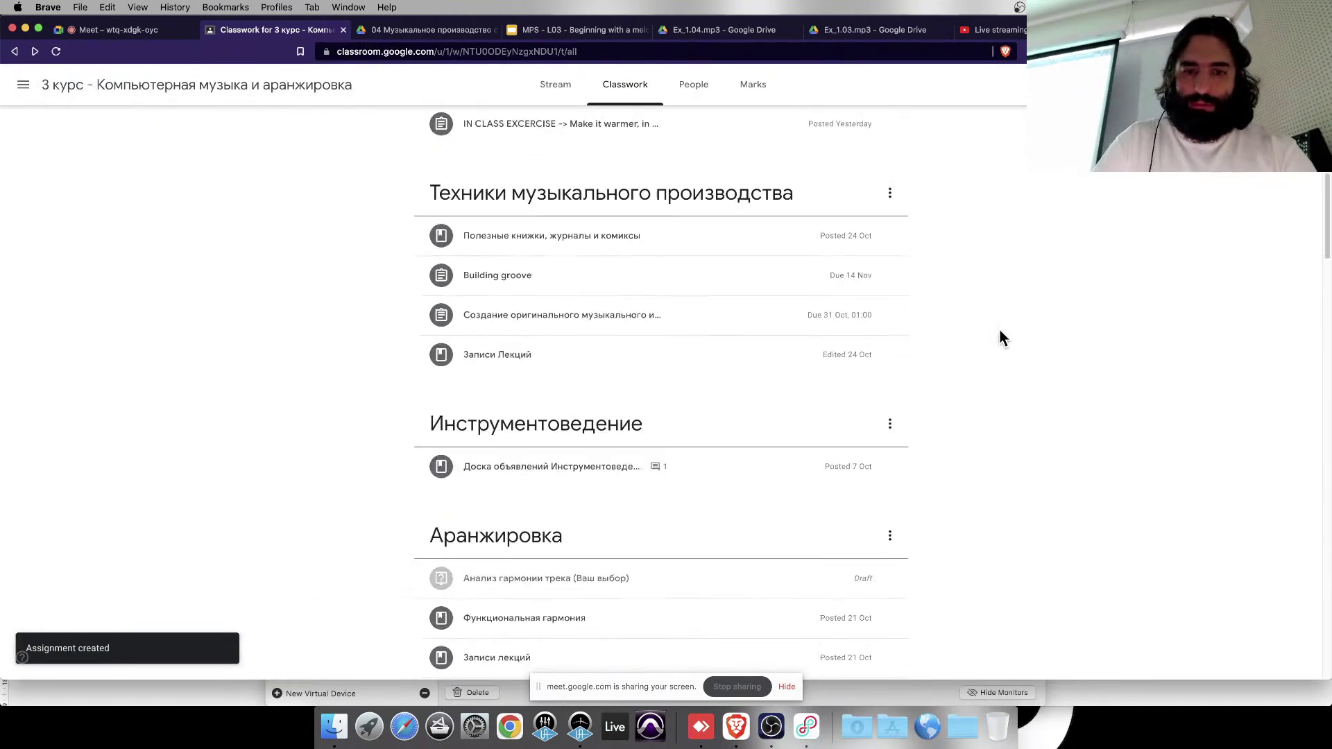
{"action": "scroll", "coordinate": [1000, 331], "scroll_direction": "down", "scroll_amount": 6}
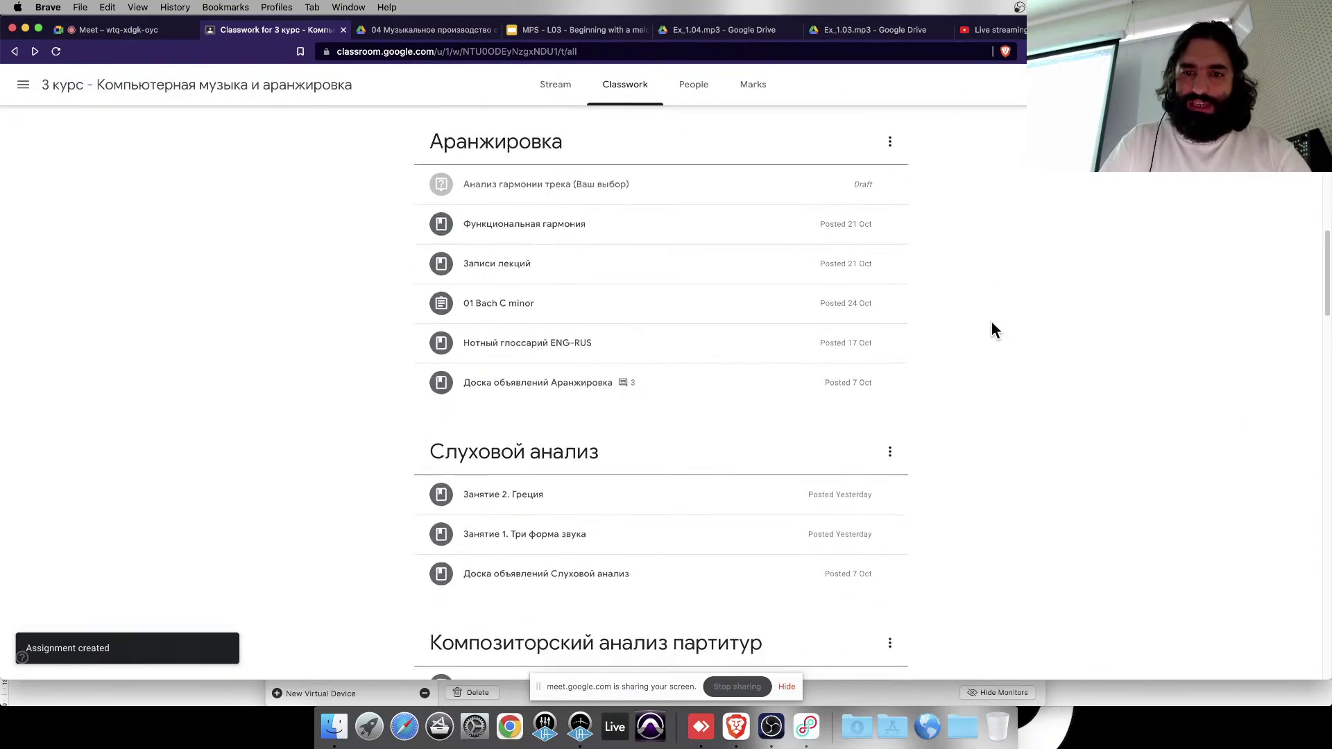
{"action": "scroll", "coordinate": [992, 322], "scroll_direction": "down", "scroll_amount": 3}
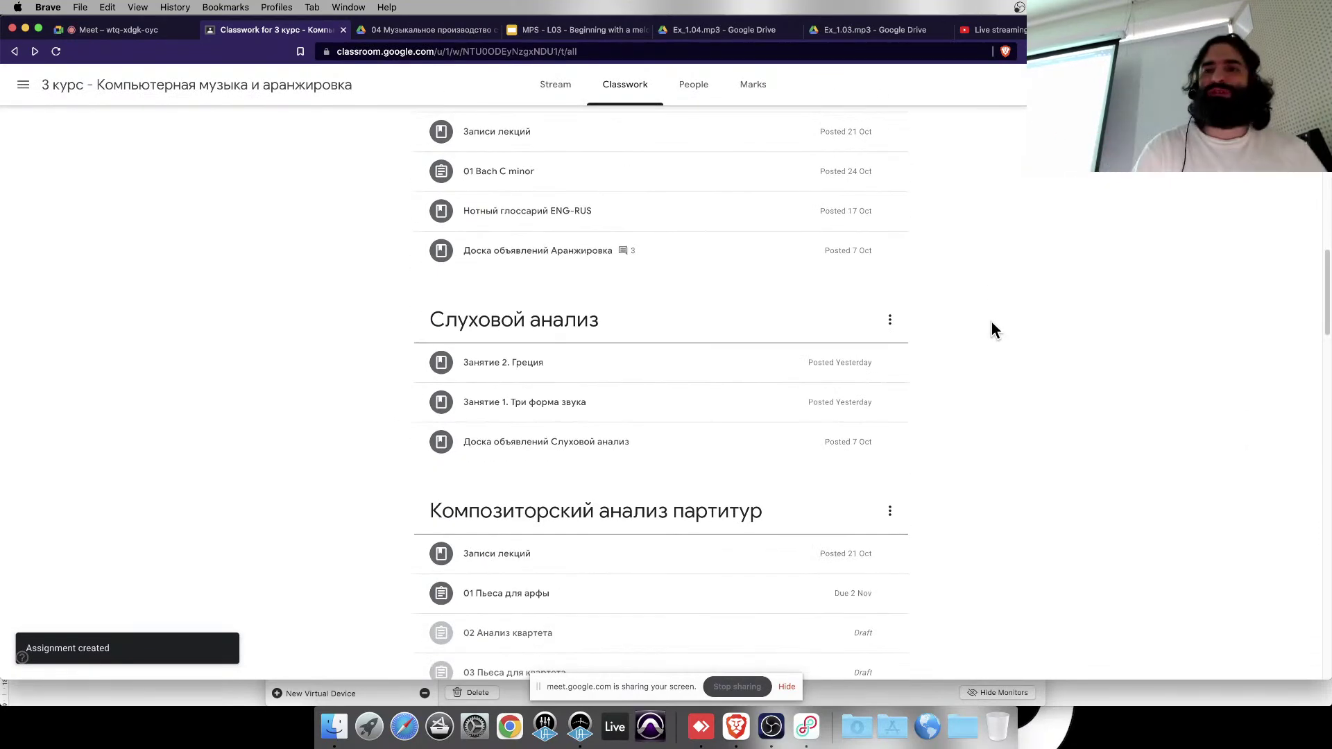
{"action": "scroll", "coordinate": [994, 327], "scroll_direction": "down", "scroll_amount": 10}
{"action": "scroll", "coordinate": [988, 335], "scroll_direction": "down", "scroll_amount": 5}
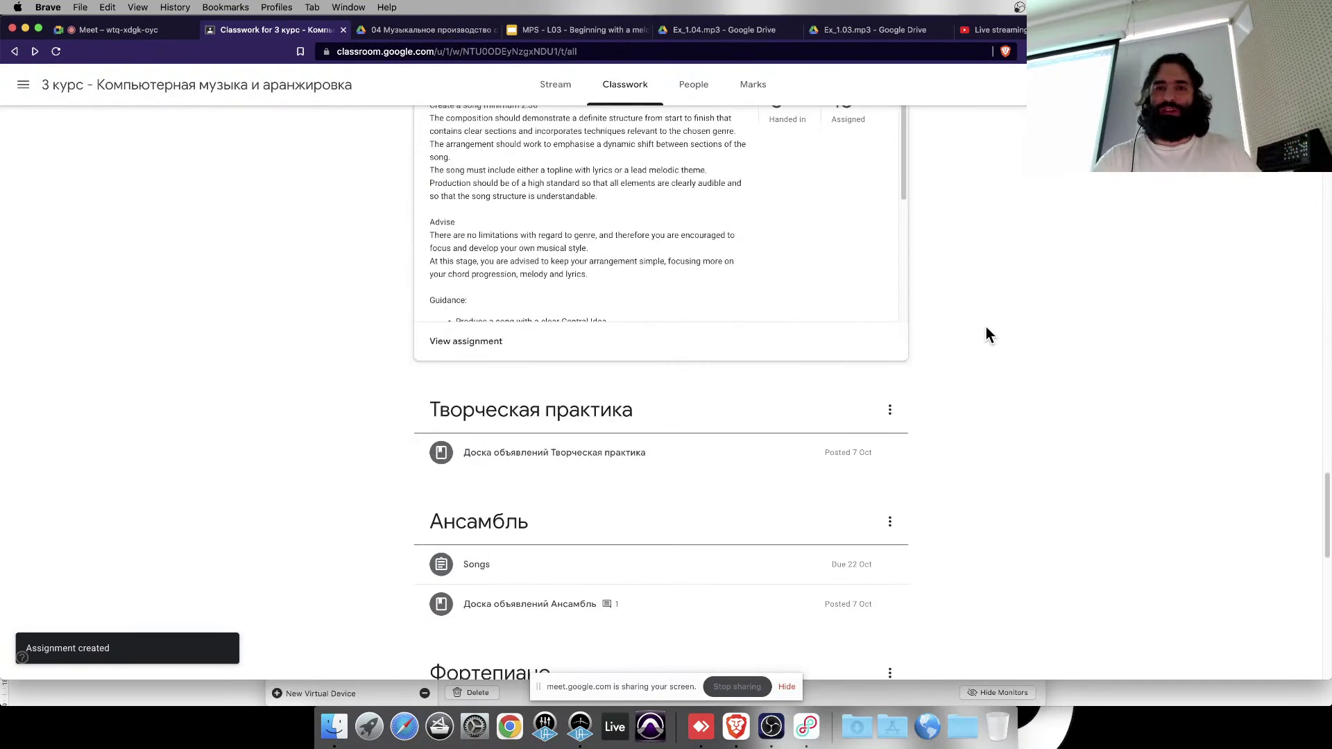
{"action": "scroll", "coordinate": [988, 334], "scroll_direction": "up", "scroll_amount": 10}
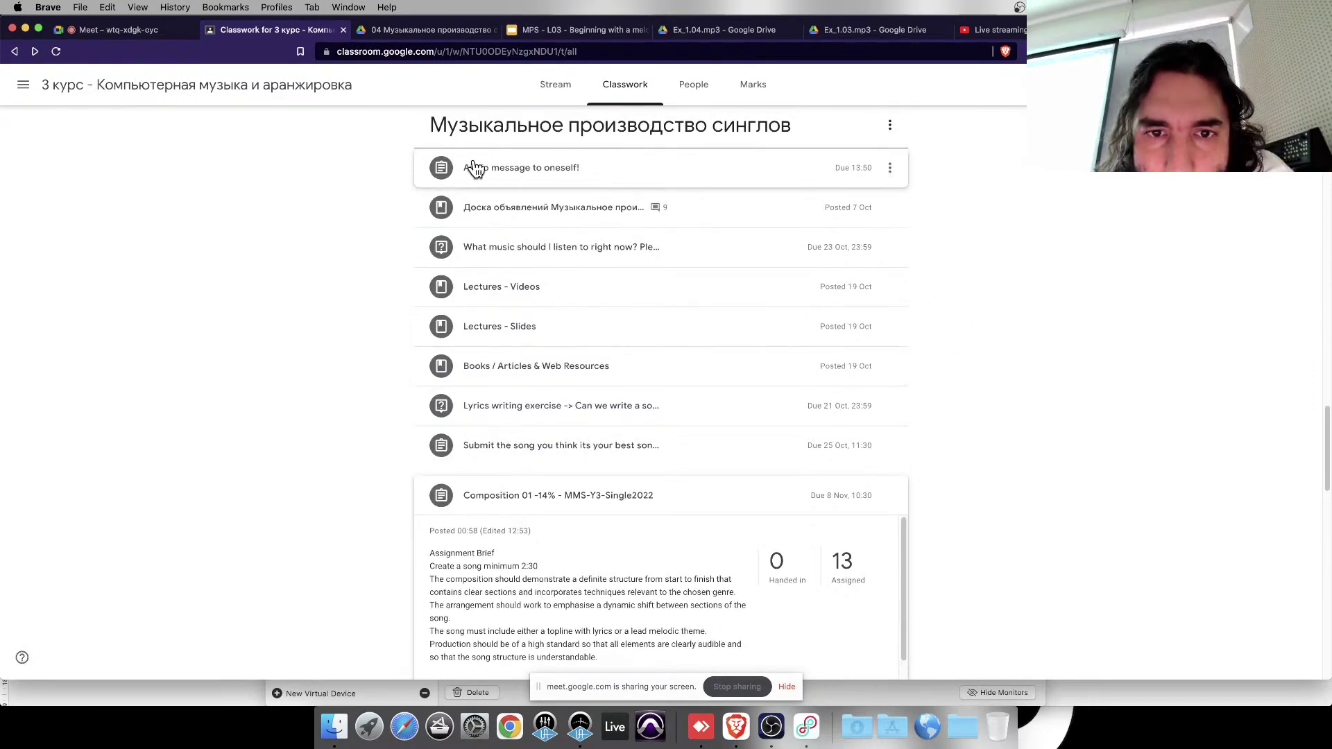
{"action": "scroll", "coordinate": [1127, 314], "scroll_direction": "down", "scroll_amount": 4}
{"action": "scroll", "coordinate": [1129, 317], "scroll_direction": "up", "scroll_amount": 3}
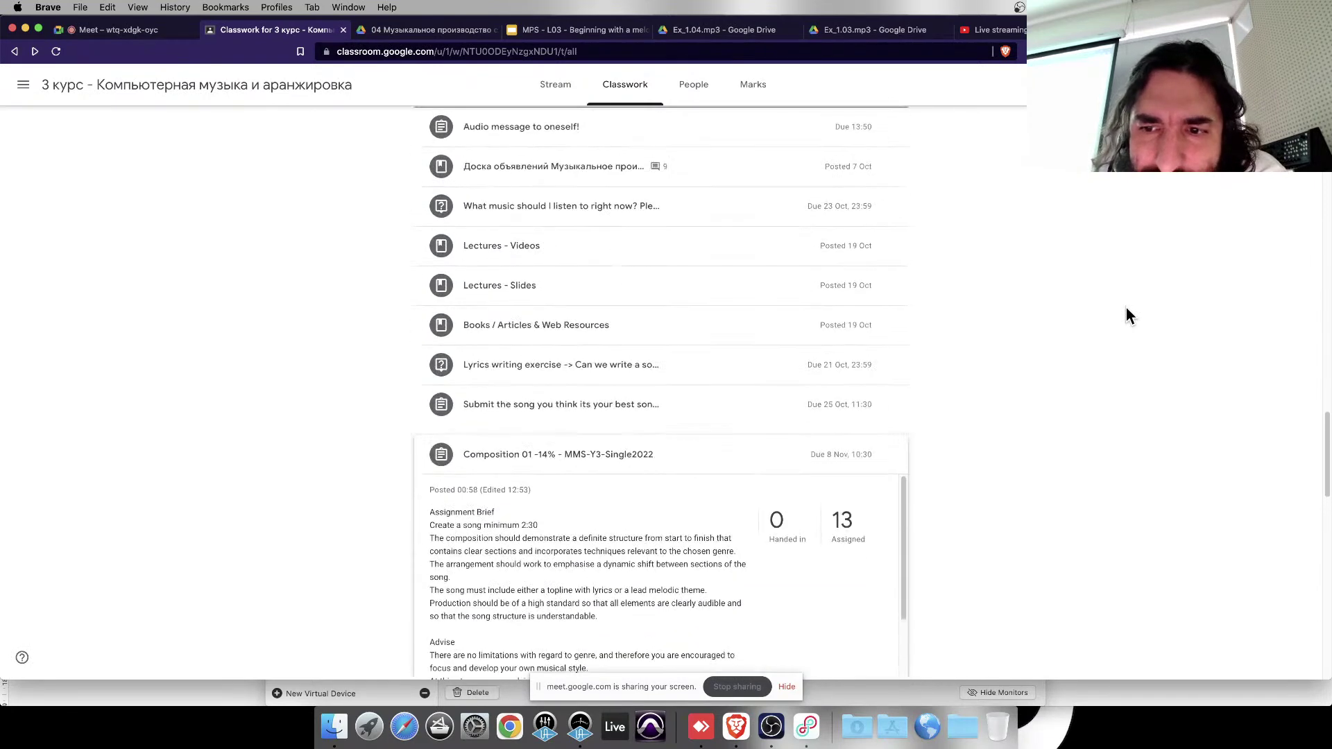
{"action": "left_click_drag", "start_coordinate": [473, 130], "coordinate": [936, 421]}
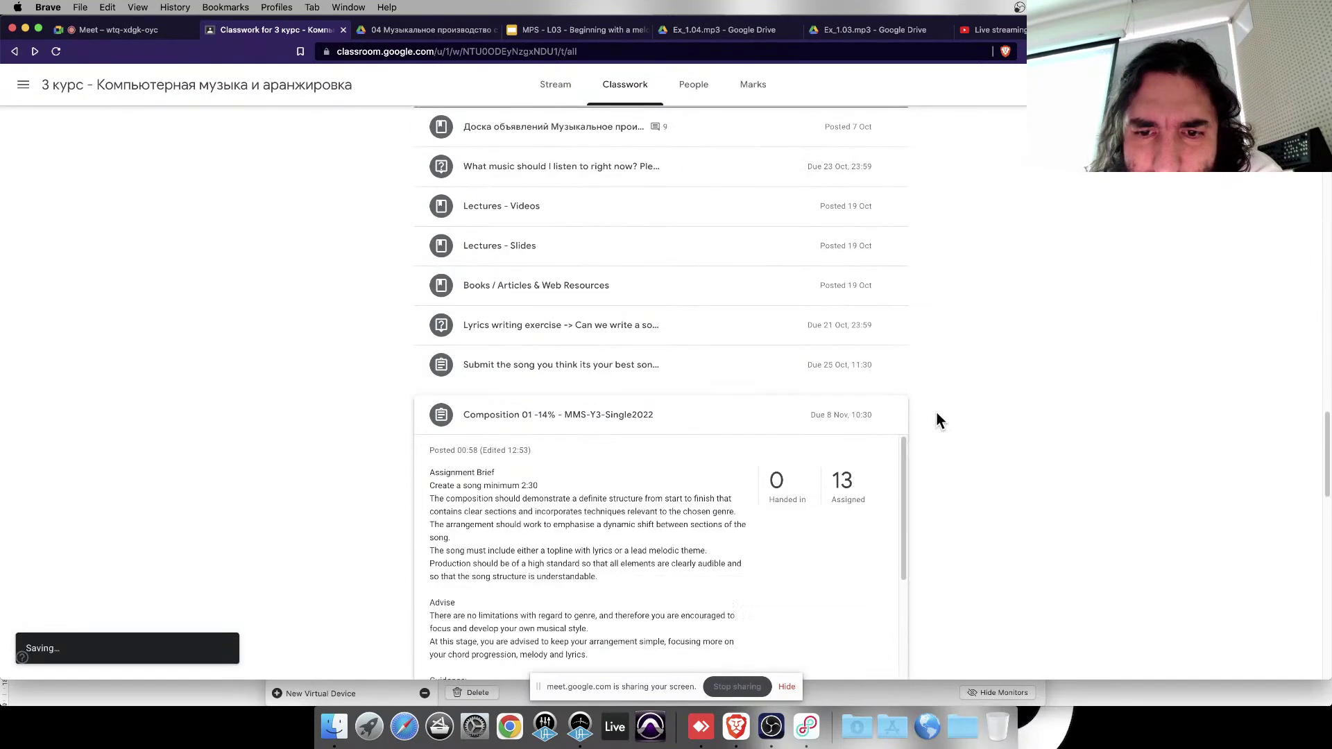
- Move the "Audio message to oneself!" assignment above "Composition 01 -14% - MMS-Y3-Single2022" in the "Музыкальное производство синглов" topic
{"action": "scroll", "coordinate": [1019, 394], "scroll_direction": "up", "scroll_amount": 4}
{"action": "scroll", "coordinate": [1018, 394], "scroll_direction": "down", "scroll_amount": 3}
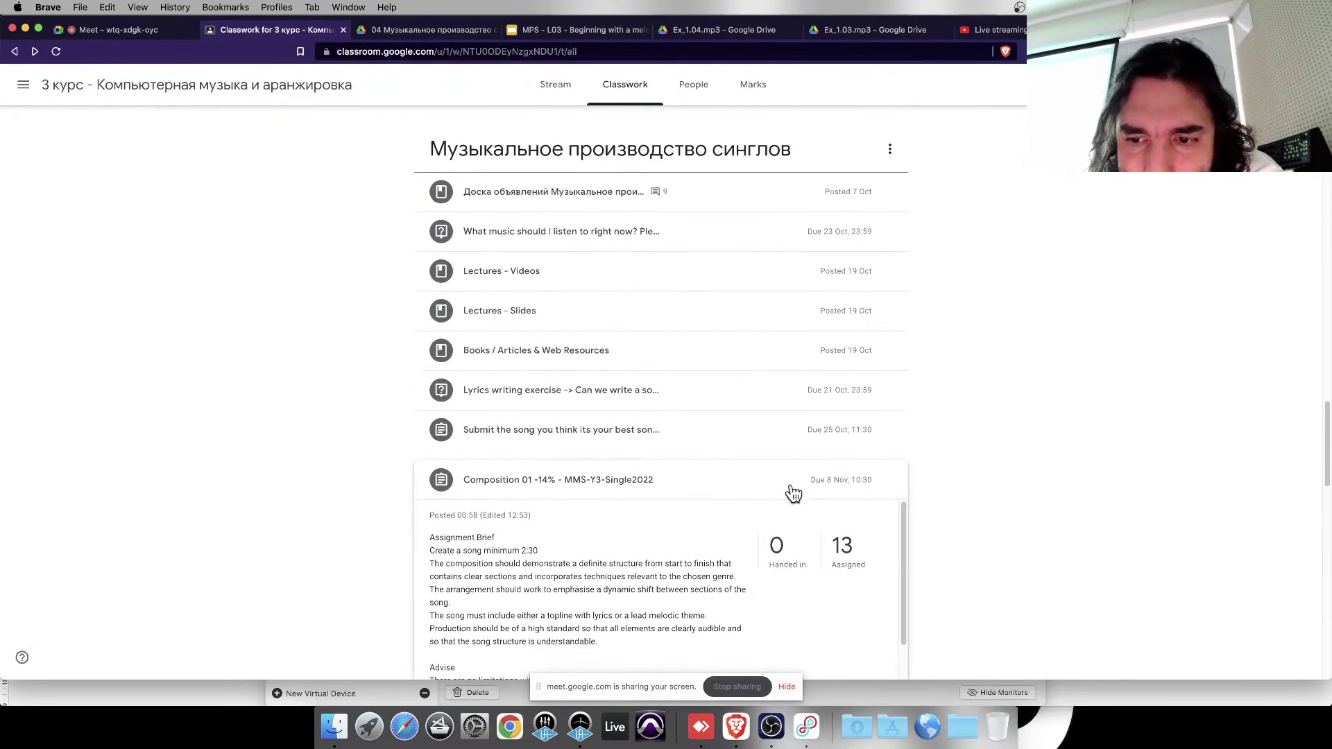
{"action": "left_click", "coordinate": [708, 479]}
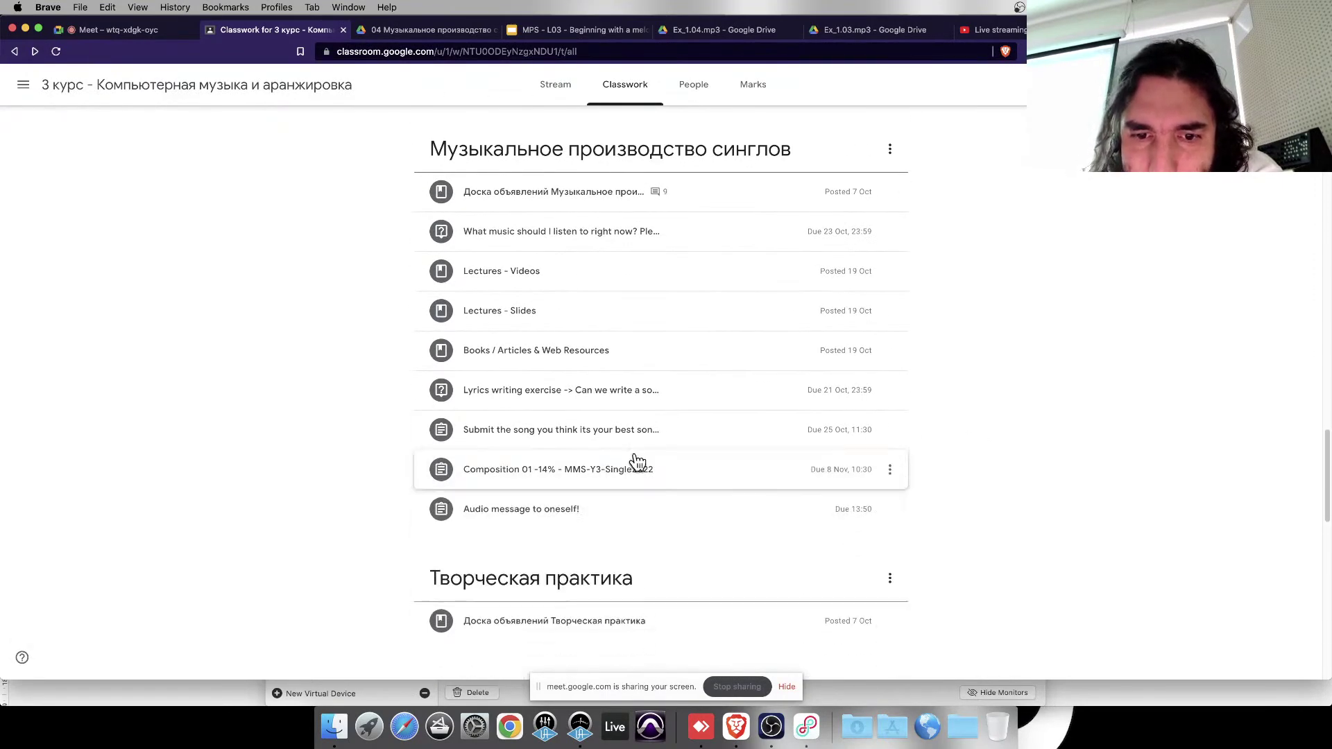
{"action": "left_click", "coordinate": [598, 521]}
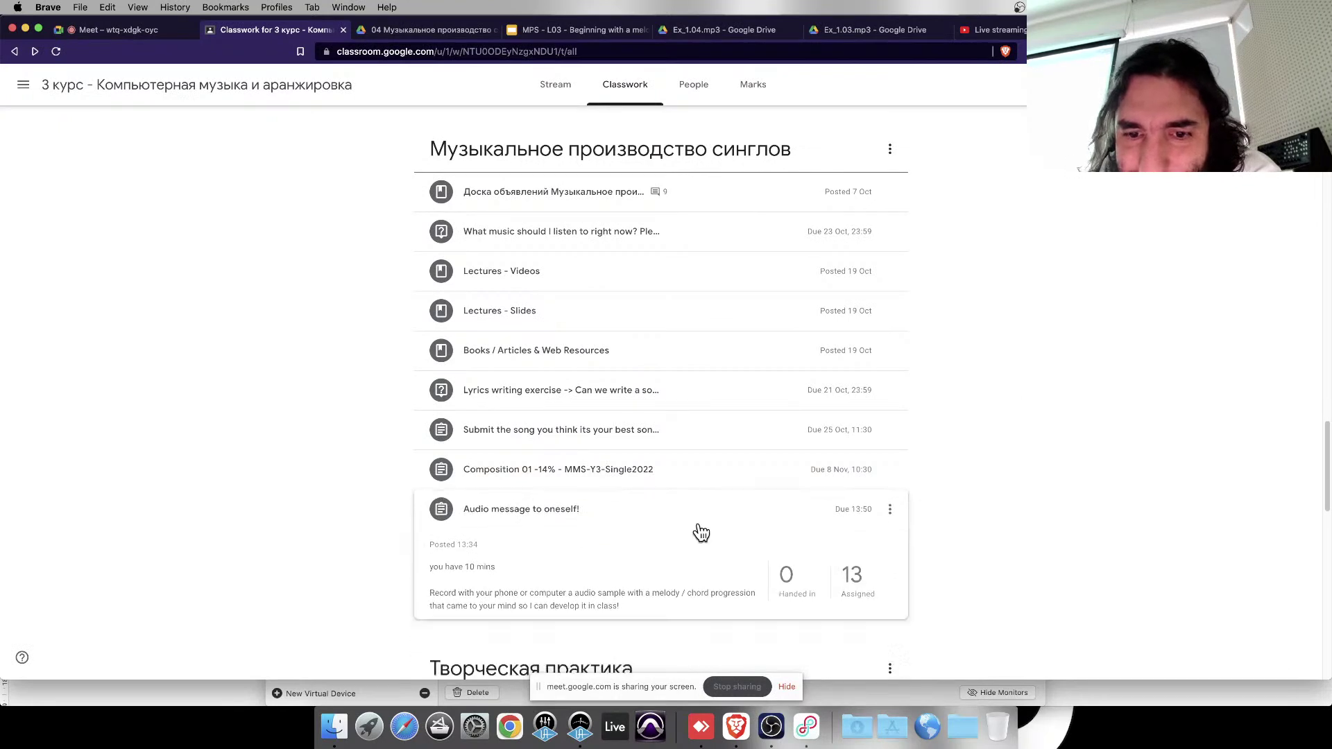
{"action": "left_click", "coordinate": [701, 532]}
{"action": "left_click_drag", "start_coordinate": [636, 520], "coordinate": [627, 472]}
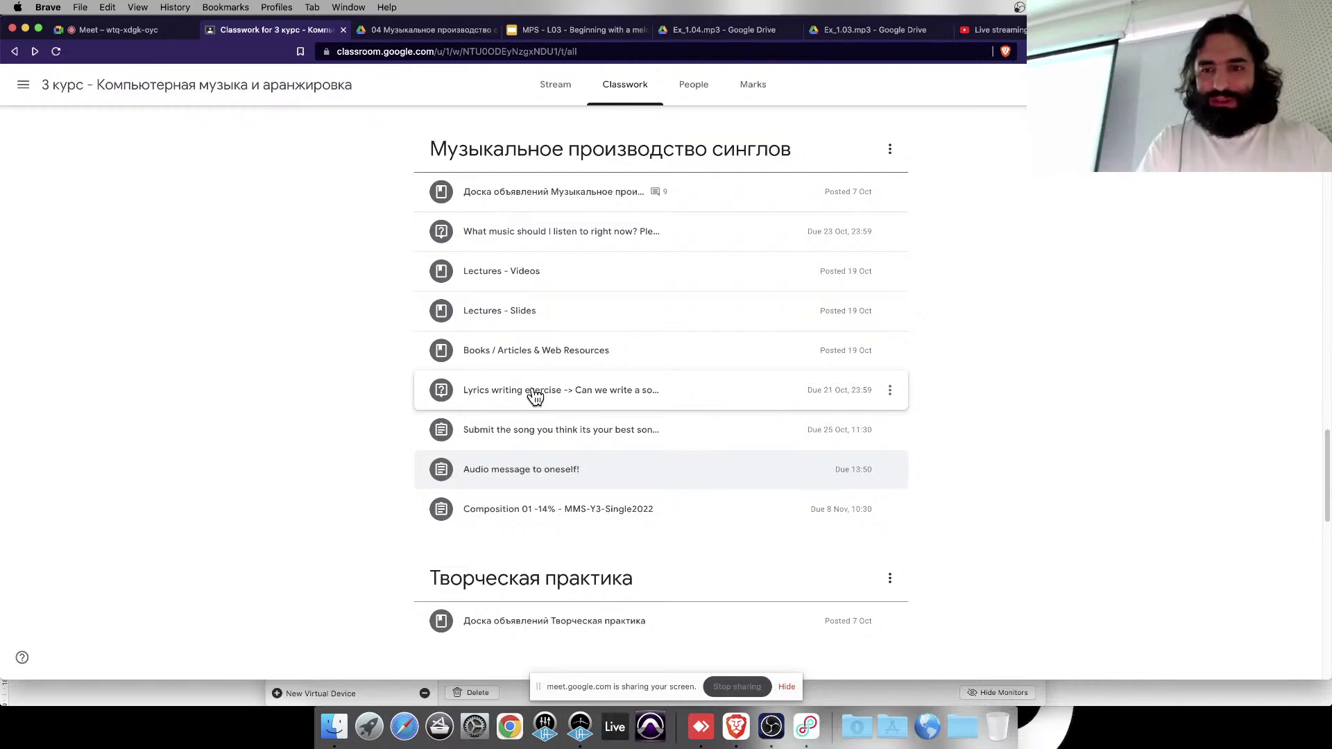
- Expand the "Audio message to oneself!" assignment to show its instructions and hand-in status
{"action": "scroll", "coordinate": [529, 347], "scroll_direction": "down", "scroll_amount": 1}
{"action": "left_click", "coordinate": [524, 451]}
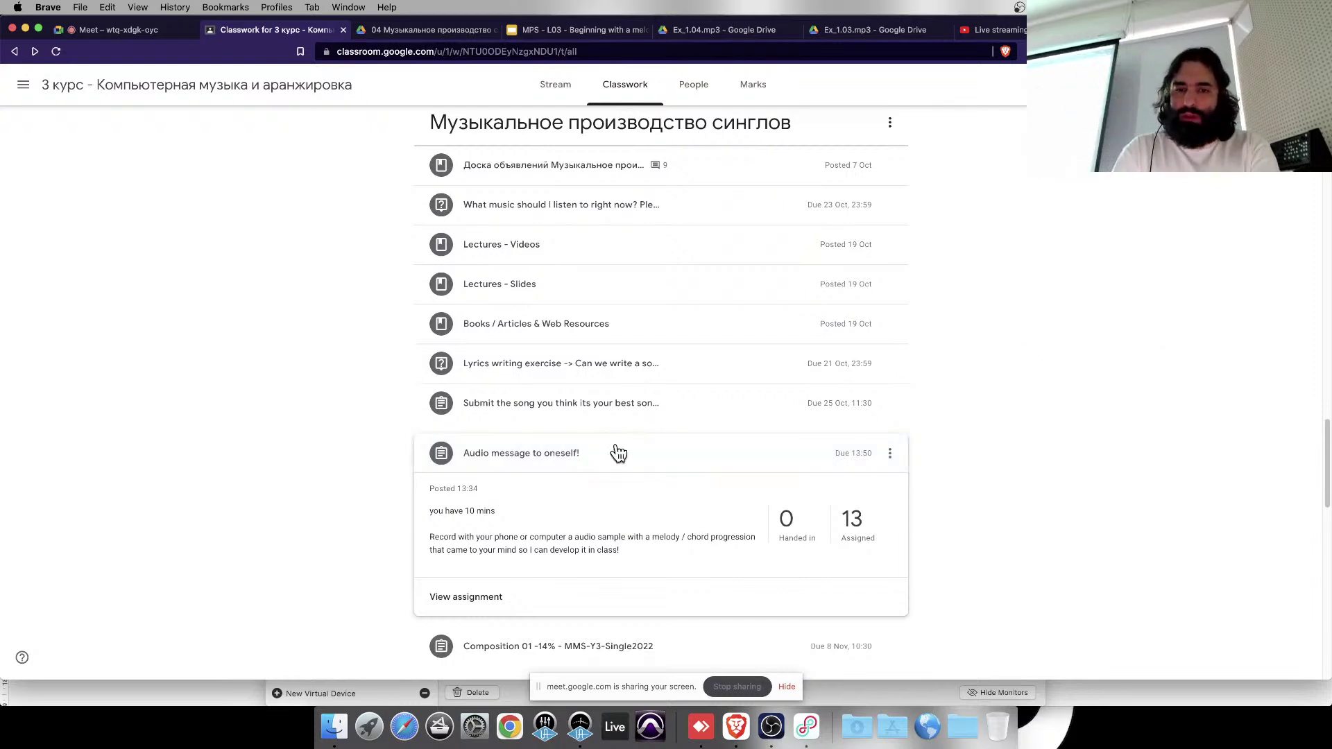
{"action": "left_click", "coordinate": [618, 453]}
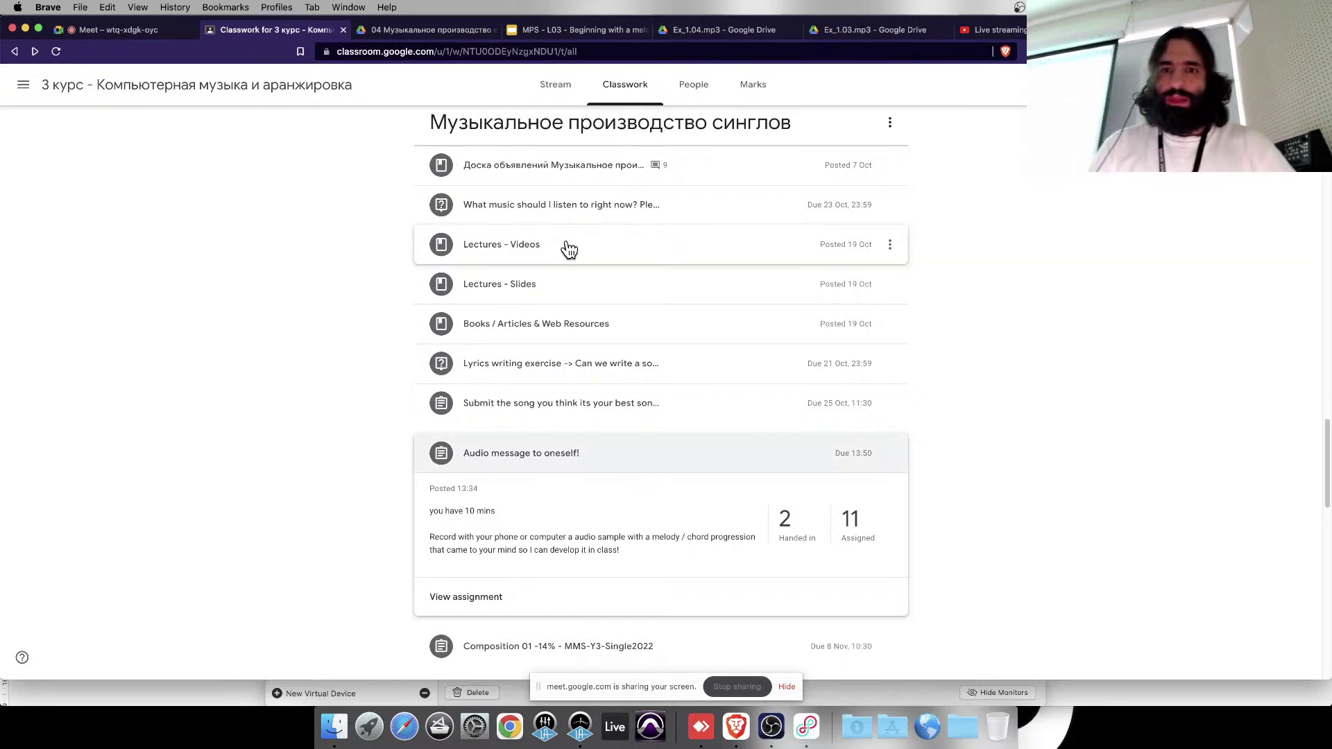
- Reload the Classwork page and open the handed-in student work for "Audio message to oneself!"
{"action": "key", "text": "super+l"}
{"action": "key", "text": "Return"}
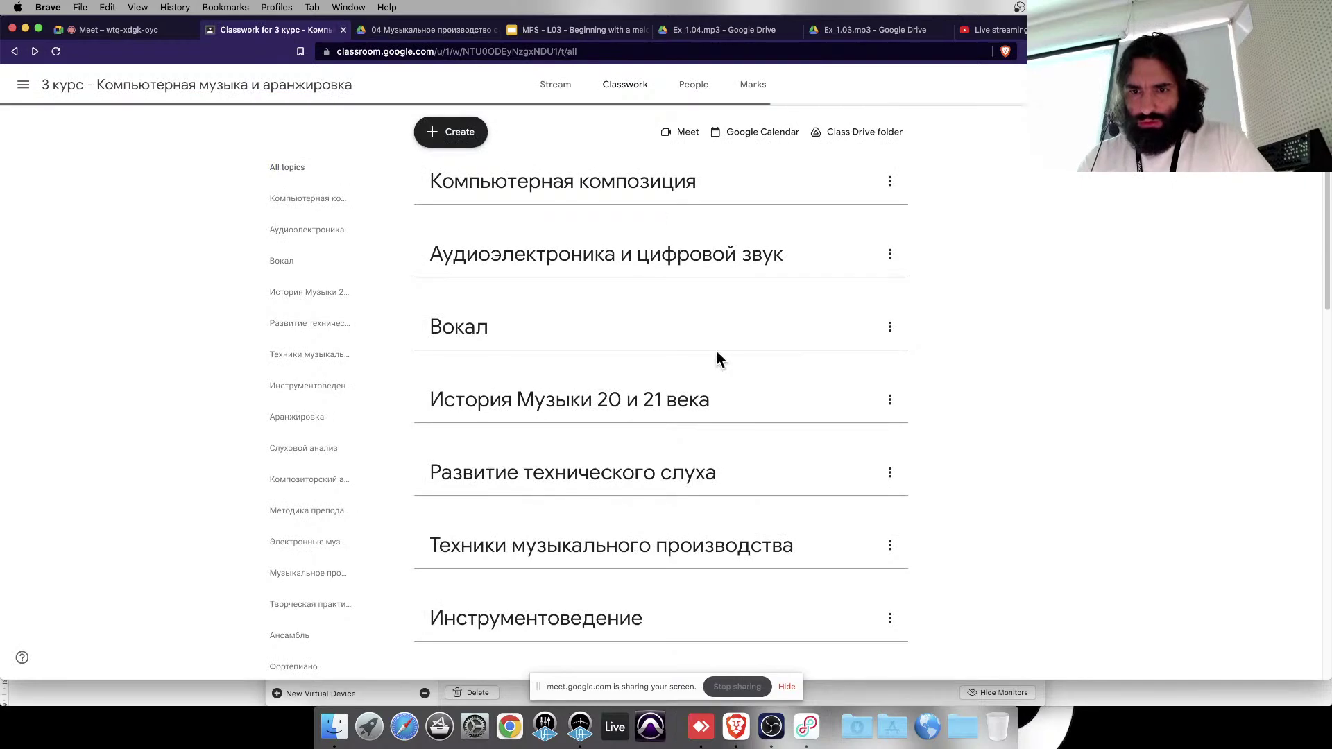
{"action": "scroll", "coordinate": [817, 433], "scroll_direction": "down", "scroll_amount": 10}
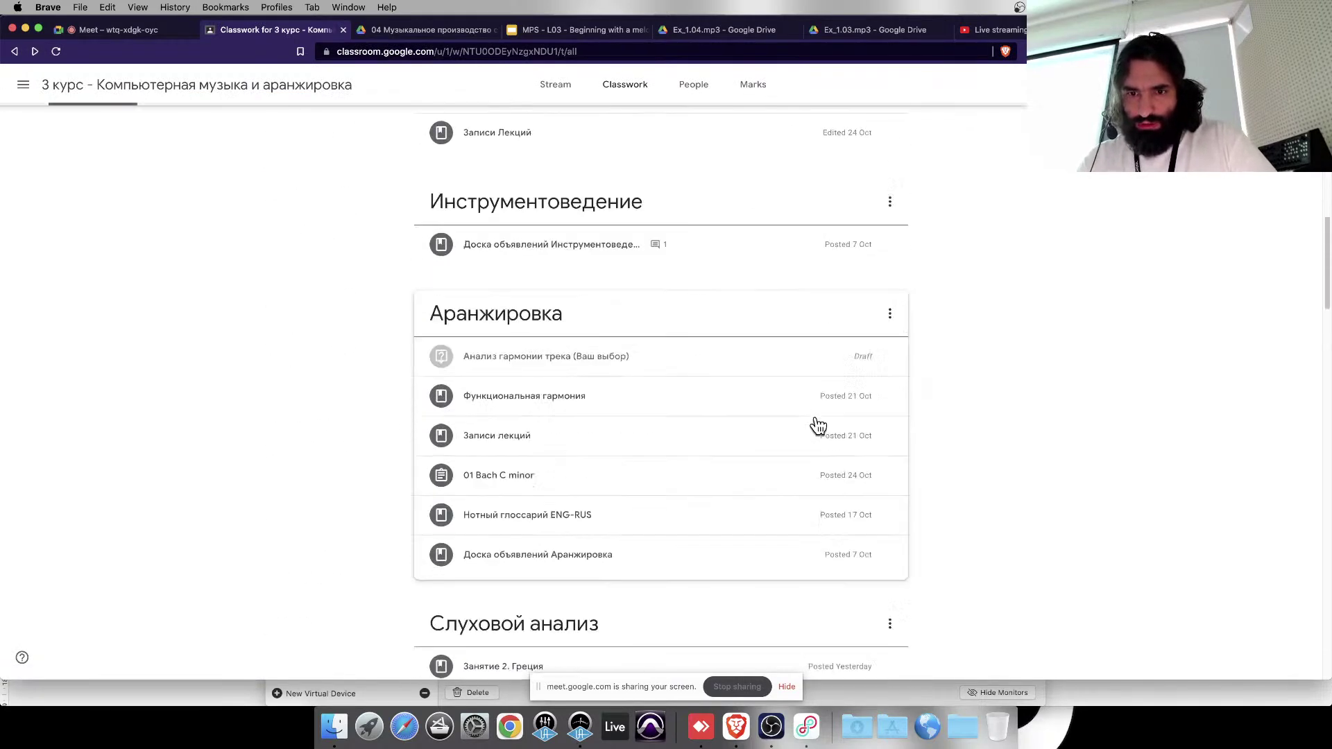
{"action": "scroll", "coordinate": [818, 425], "scroll_direction": "down", "scroll_amount": 8}
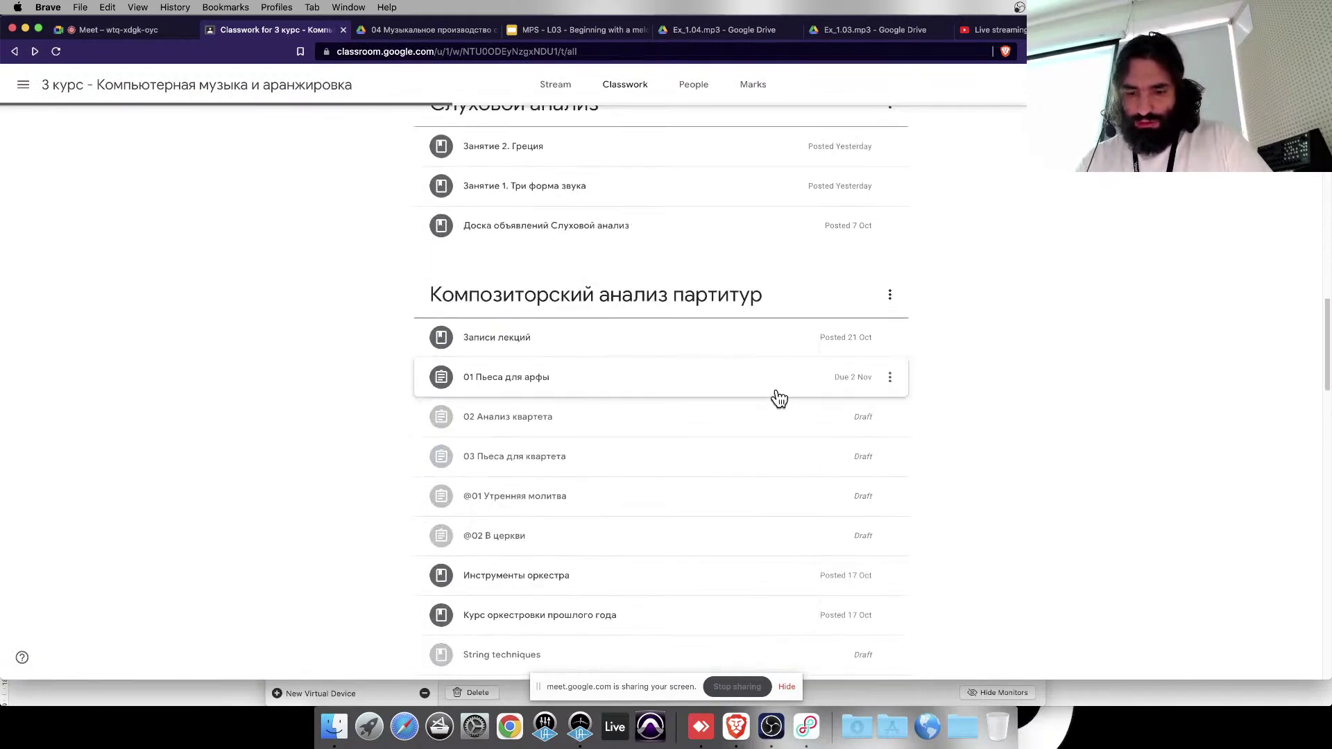
{"action": "scroll", "coordinate": [693, 386], "scroll_direction": "up", "scroll_amount": 18}
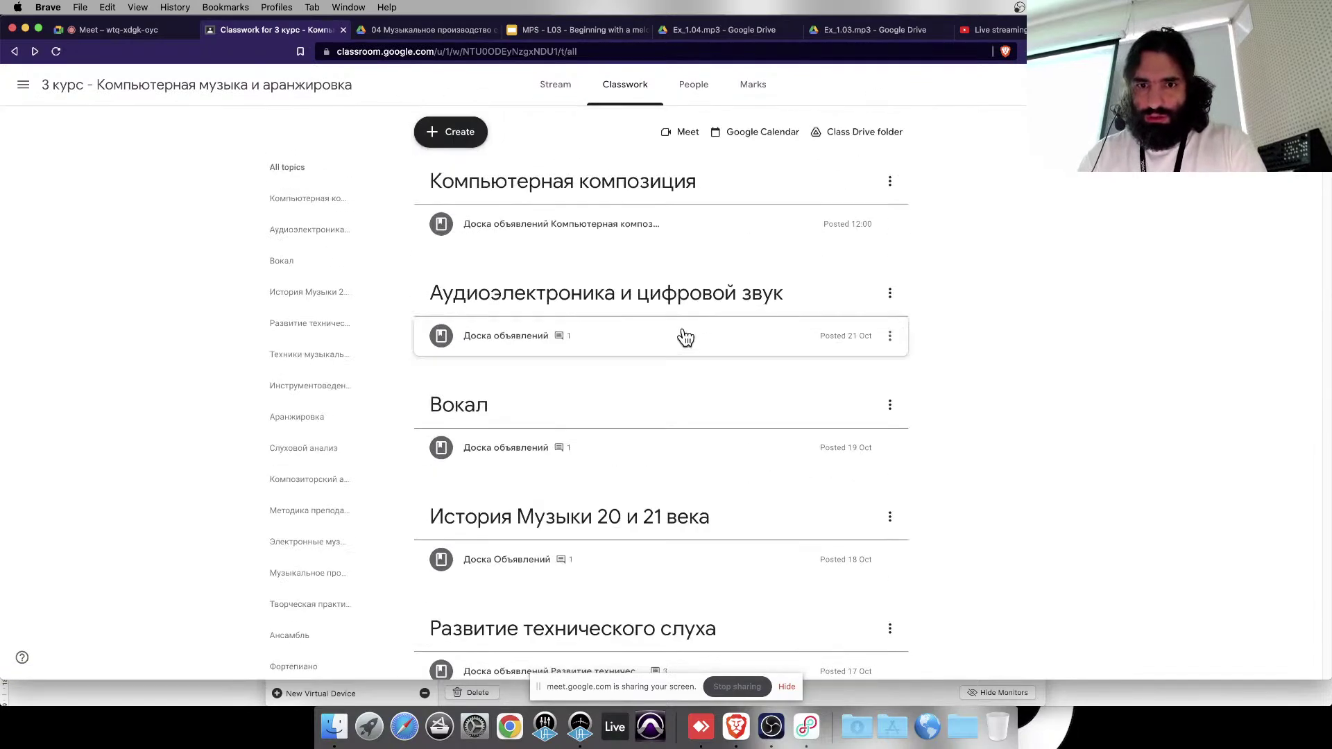
{"action": "scroll", "coordinate": [686, 338], "scroll_direction": "down", "scroll_amount": 20}
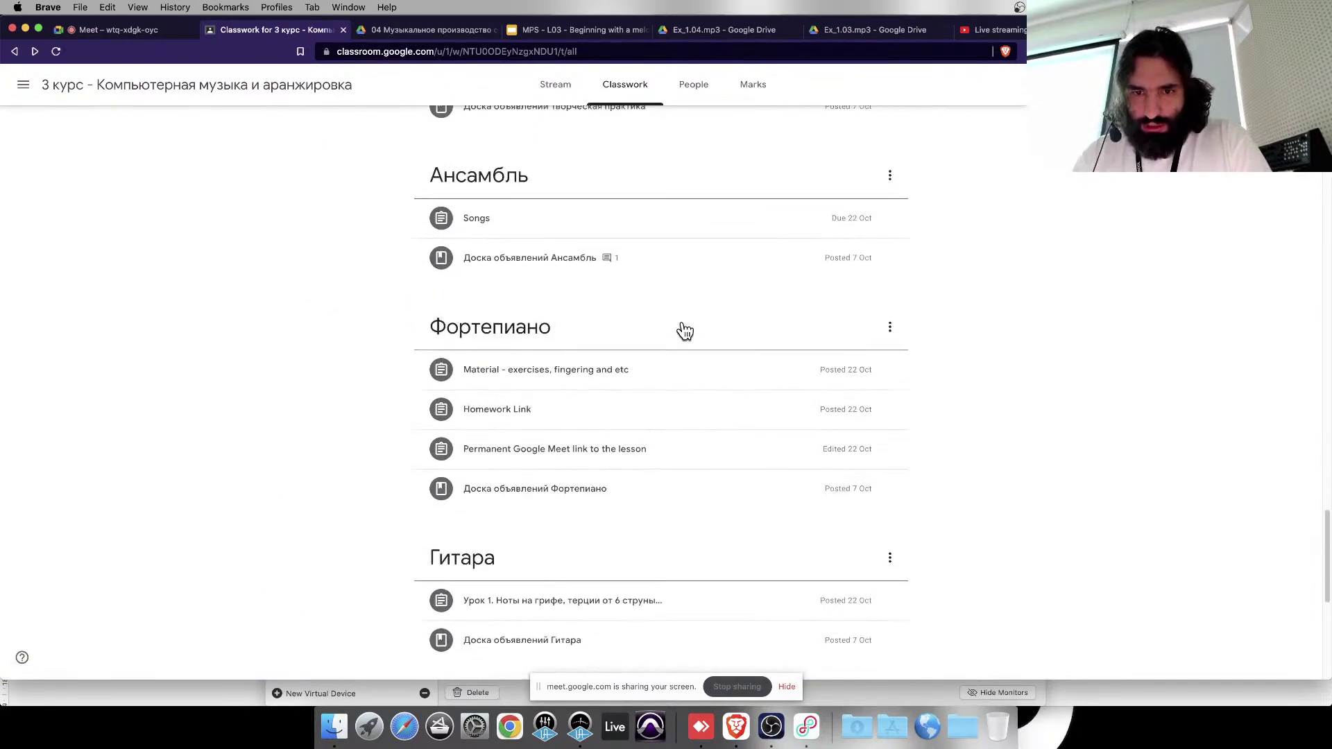
{"action": "scroll", "coordinate": [686, 332], "scroll_direction": "up", "scroll_amount": 6}
{"action": "scroll", "coordinate": [685, 332], "scroll_direction": "up", "scroll_amount": 6}
{"action": "scroll", "coordinate": [749, 467], "scroll_direction": "down", "scroll_amount": 2}
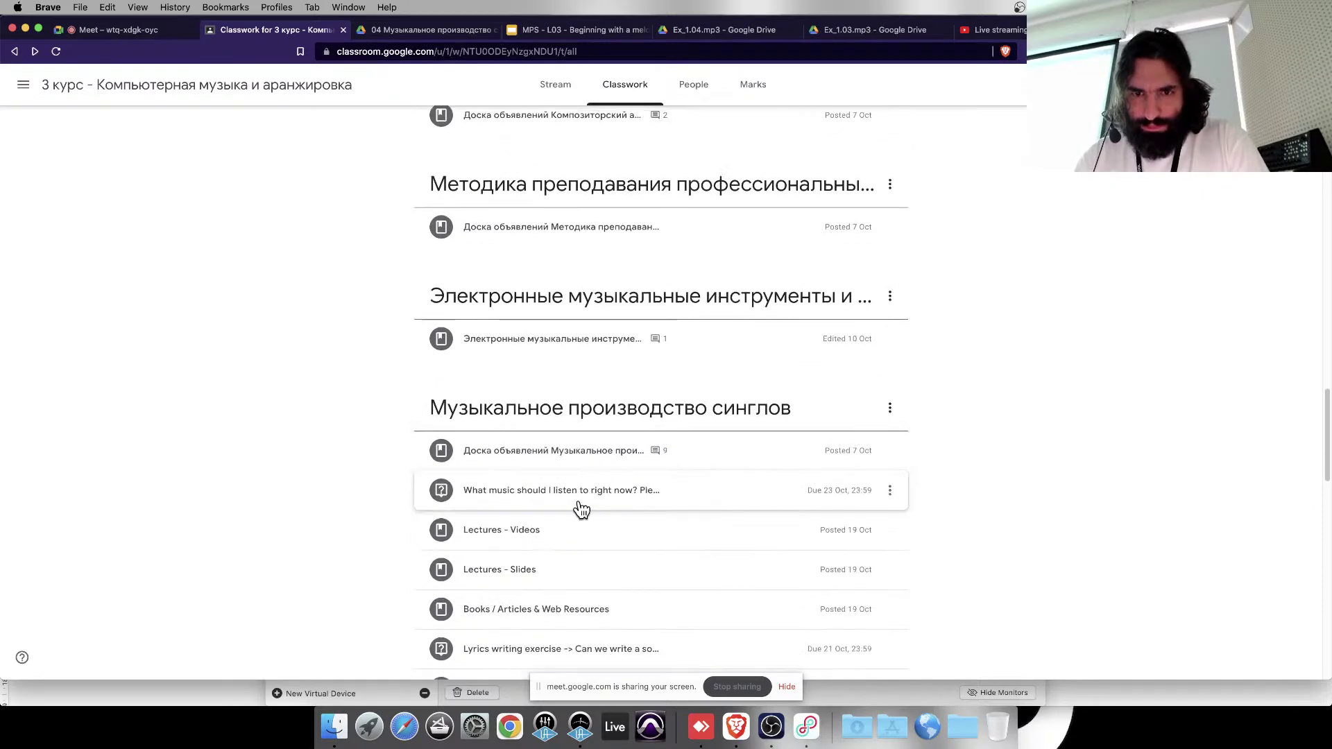
{"action": "scroll", "coordinate": [623, 465], "scroll_direction": "down", "scroll_amount": 1}
{"action": "scroll", "coordinate": [623, 472], "scroll_direction": "down", "scroll_amount": 4}
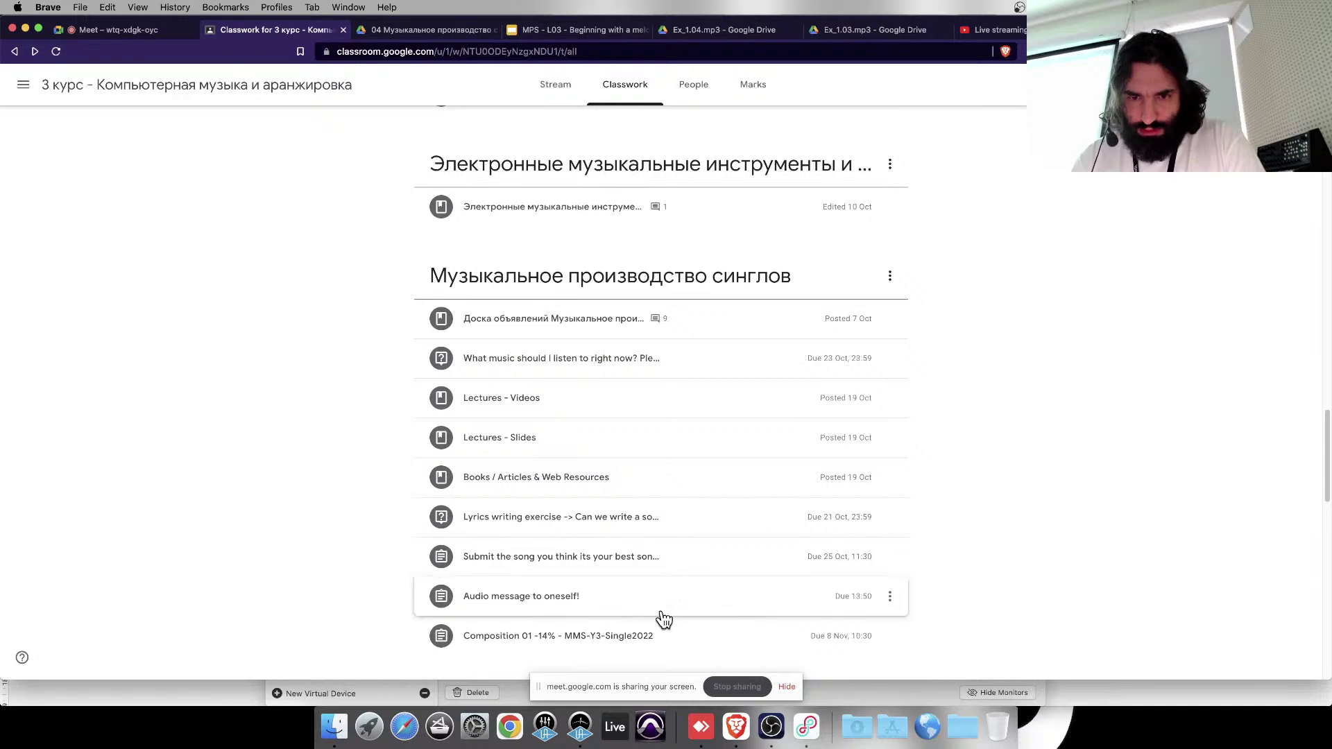
{"action": "left_click", "coordinate": [609, 595]}
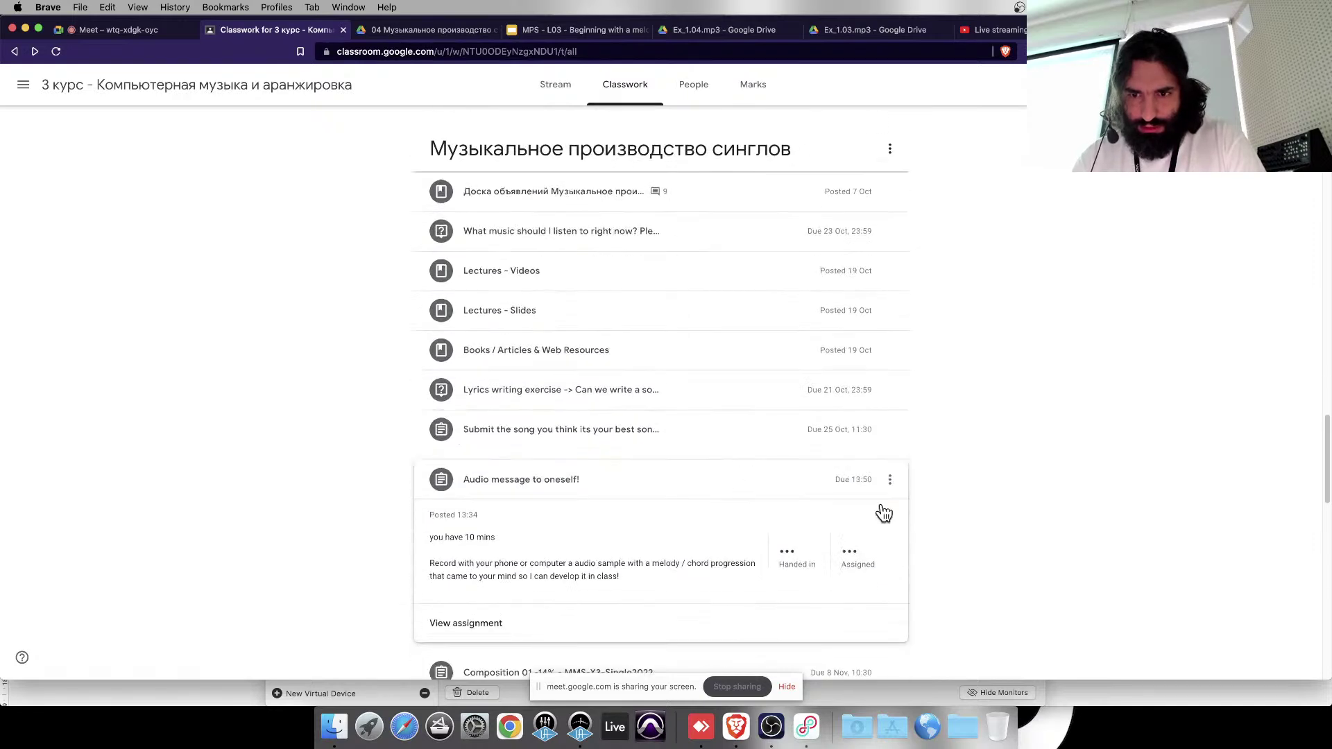
{"action": "left_click", "coordinate": [782, 551]}
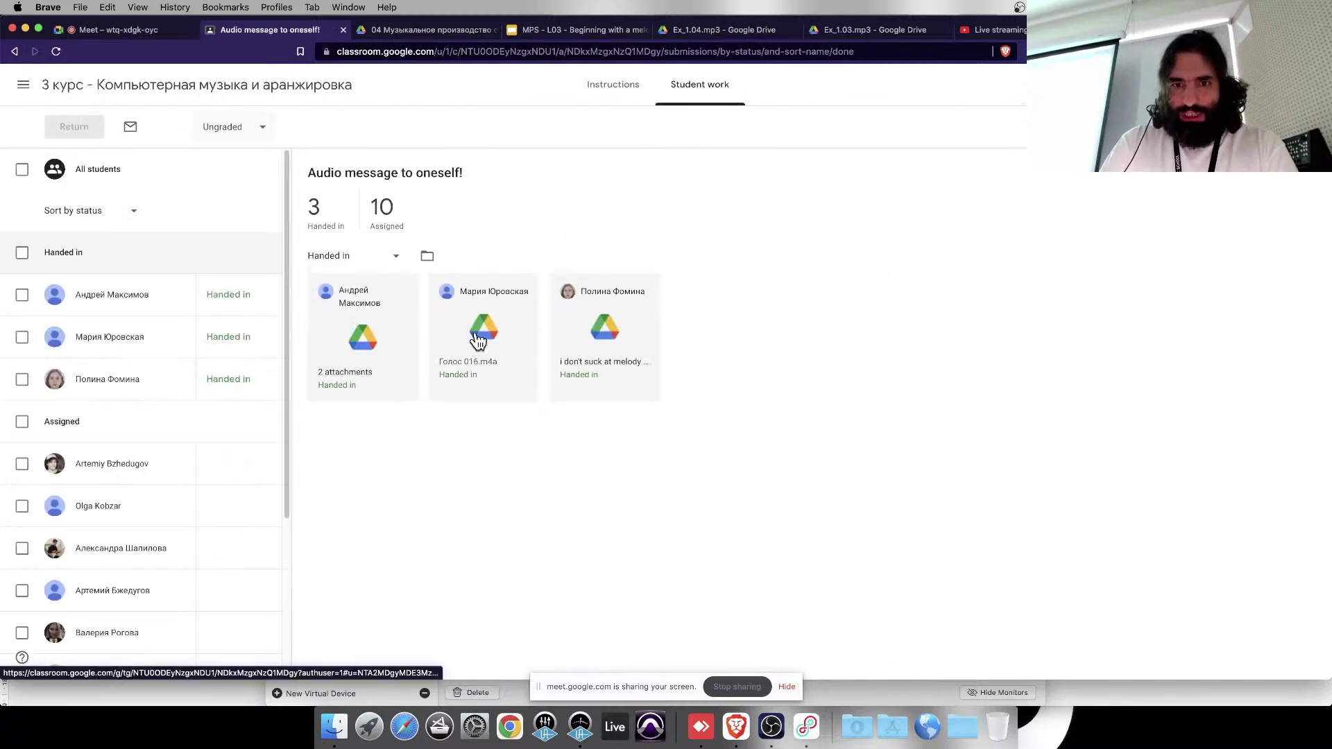
- Open the student submission containing "Голос 016.m4a" and save its page to Downloads as a complete webpage
{"action": "left_click", "coordinate": [476, 333]}
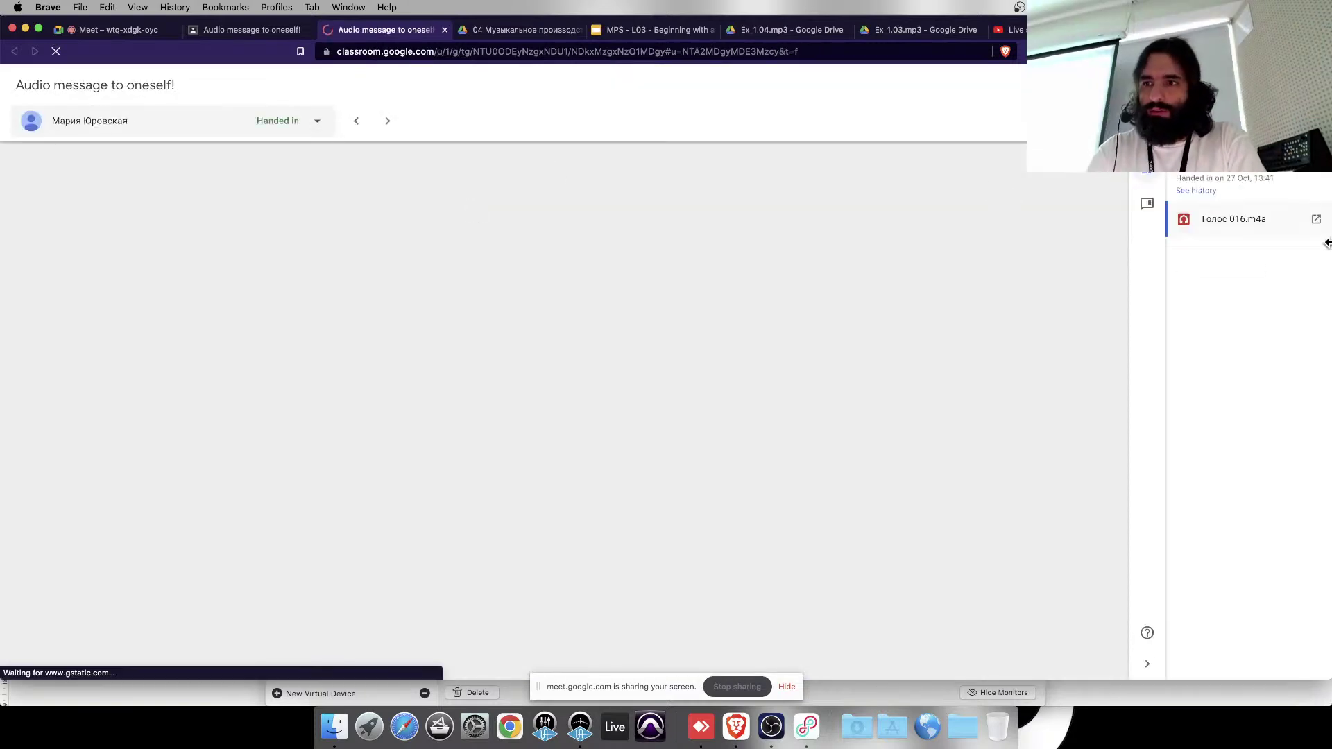
{"action": "left_click", "coordinate": [1200, 222]}
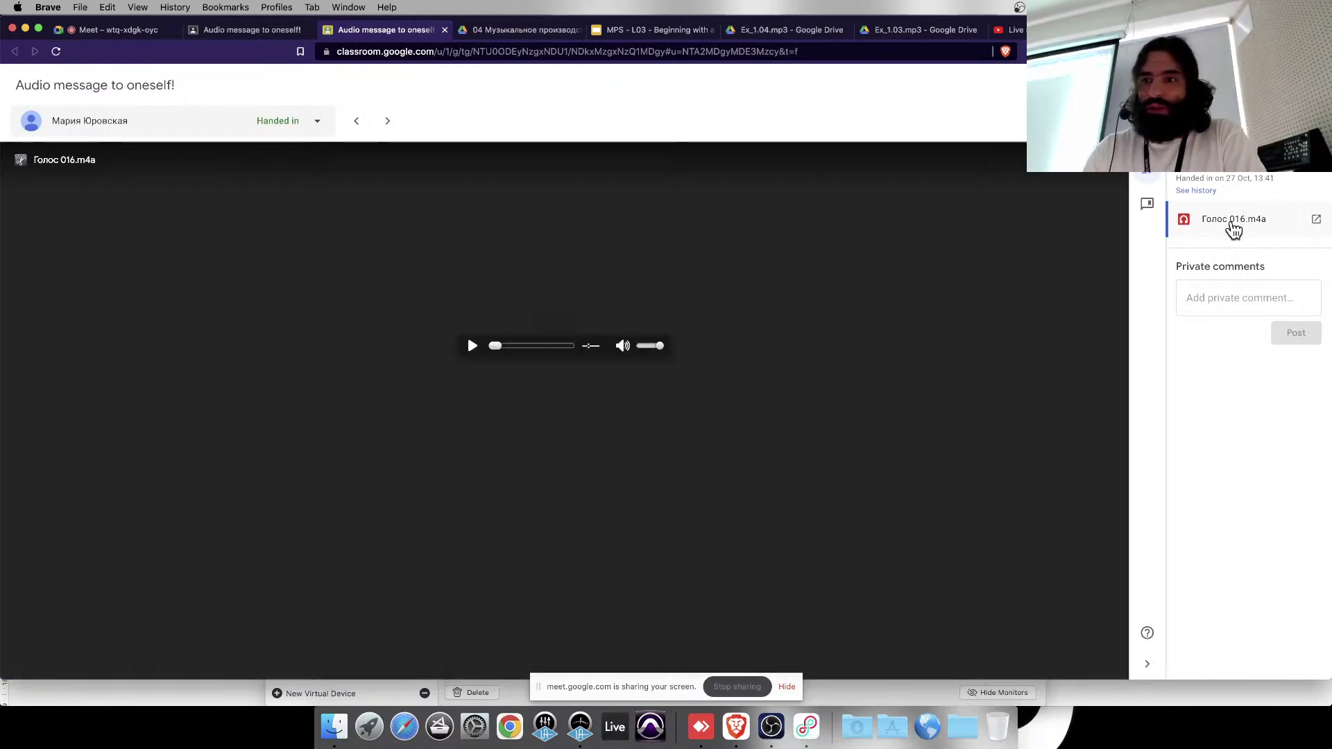
{"action": "right_click", "coordinate": [1246, 220]}
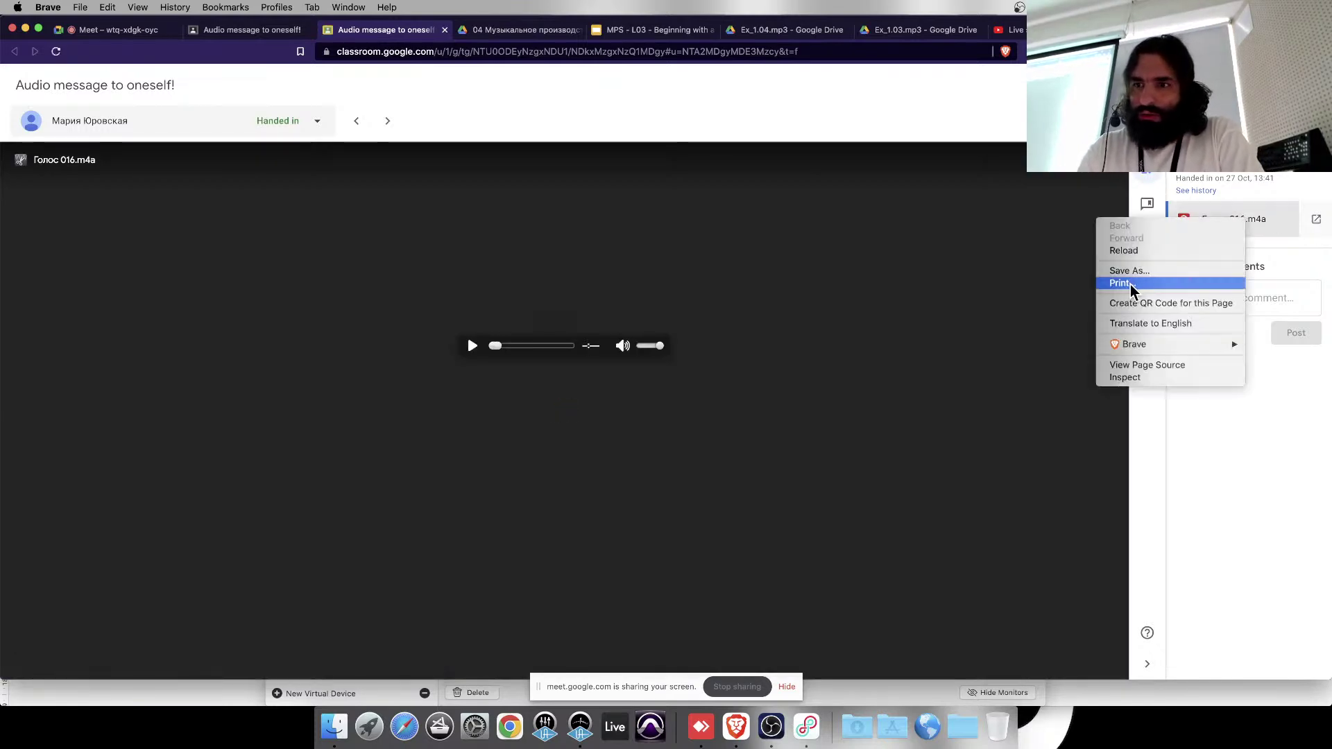
{"action": "left_click", "coordinate": [1141, 272]}
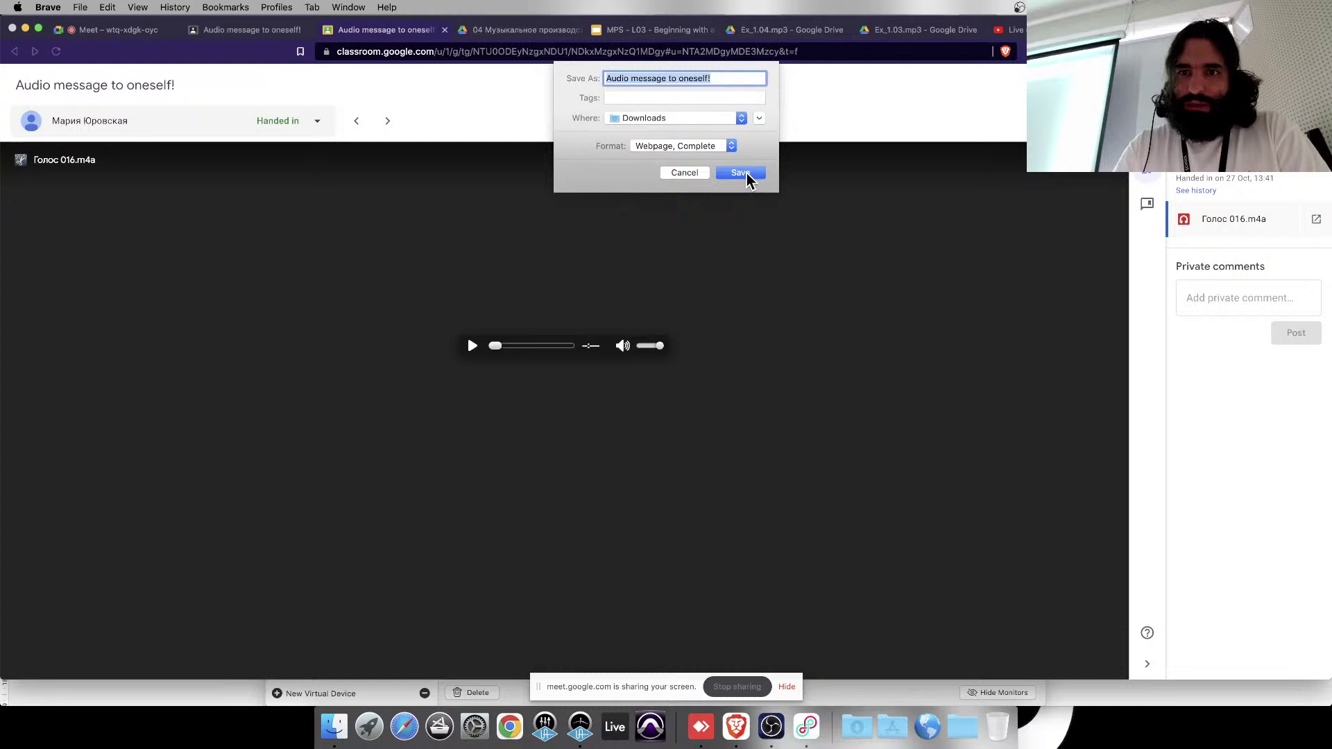
{"action": "left_click", "coordinate": [746, 174]}
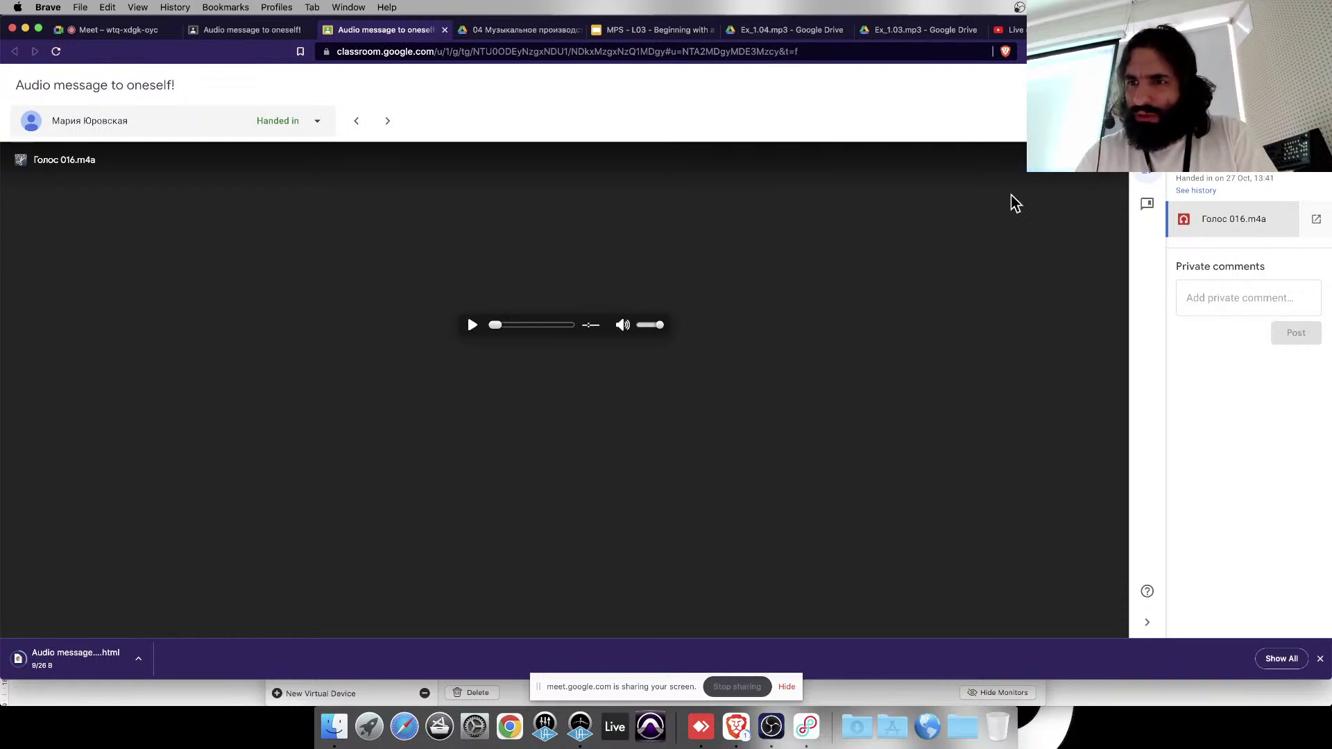
- Download the submitted audio file "Голос 016.m4a" from Google Drive
{"action": "left_click", "coordinate": [1048, 175]}
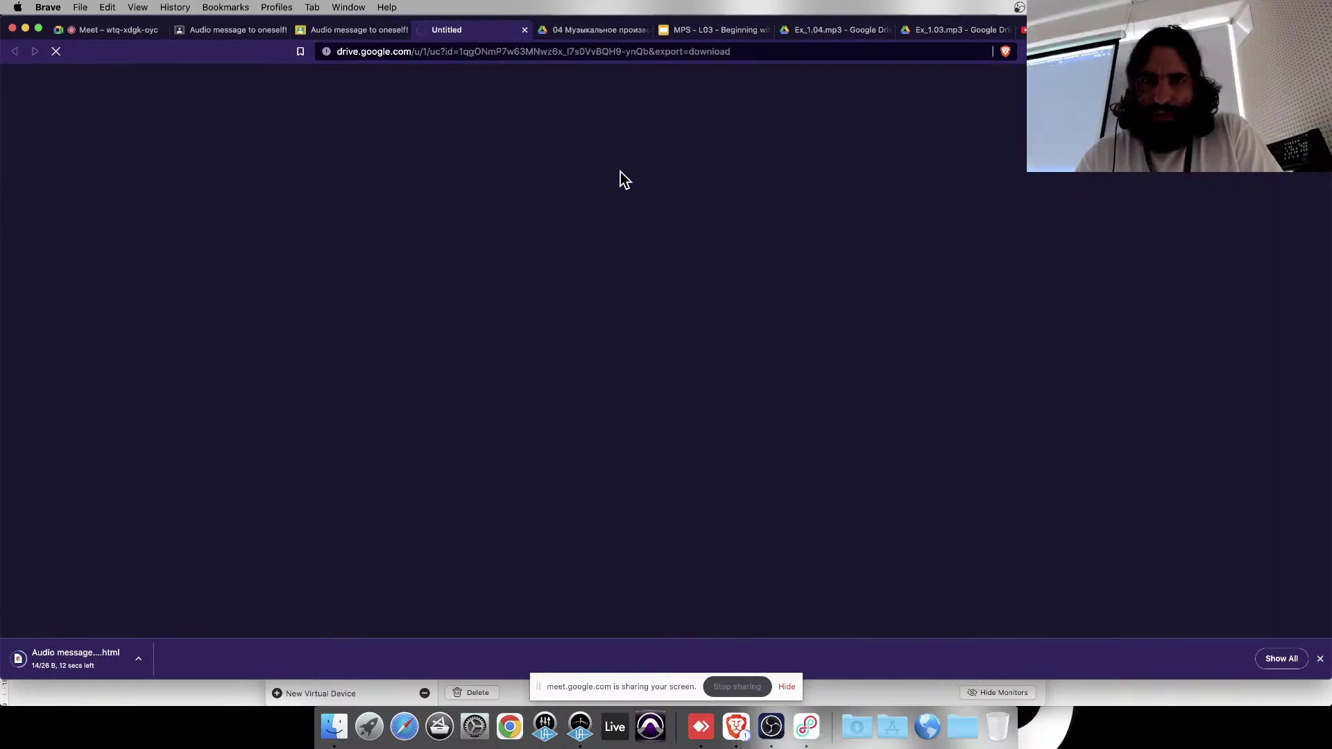
{"action": "left_click", "coordinate": [140, 658]}
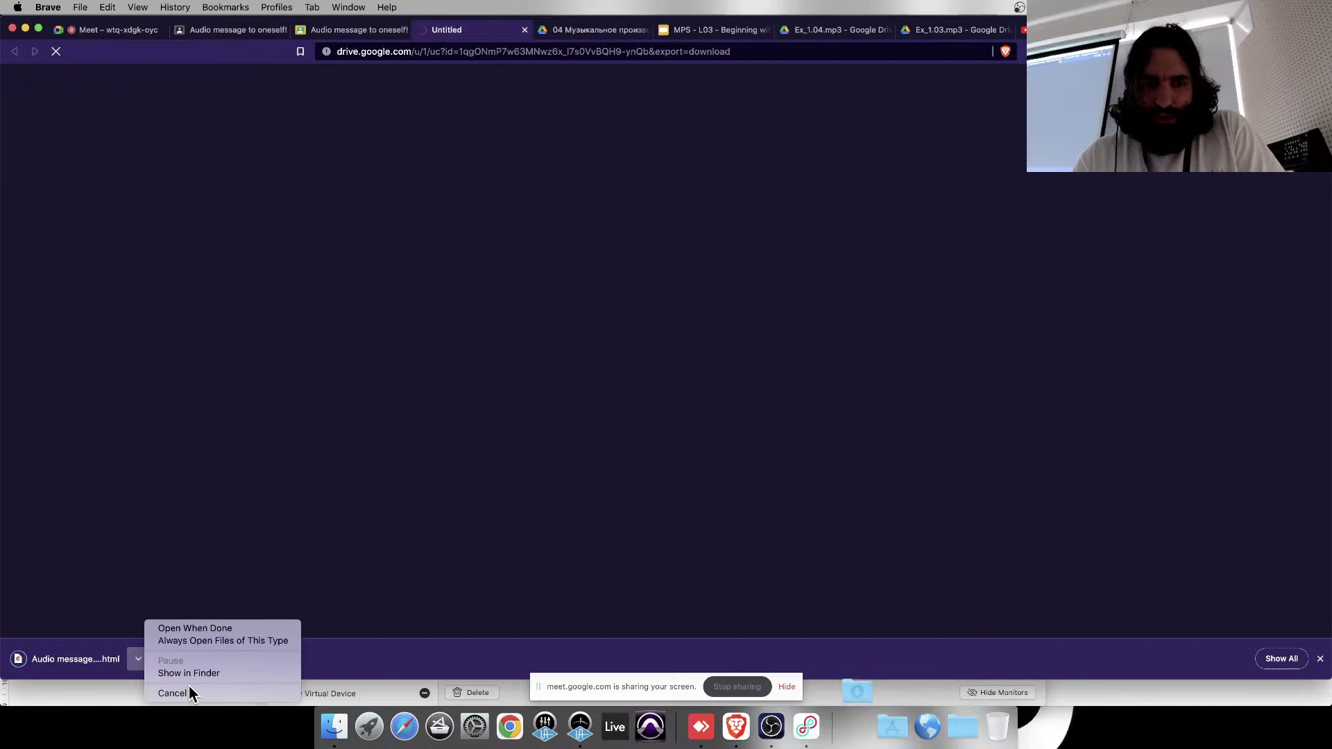
{"action": "left_click", "coordinate": [725, 143]}
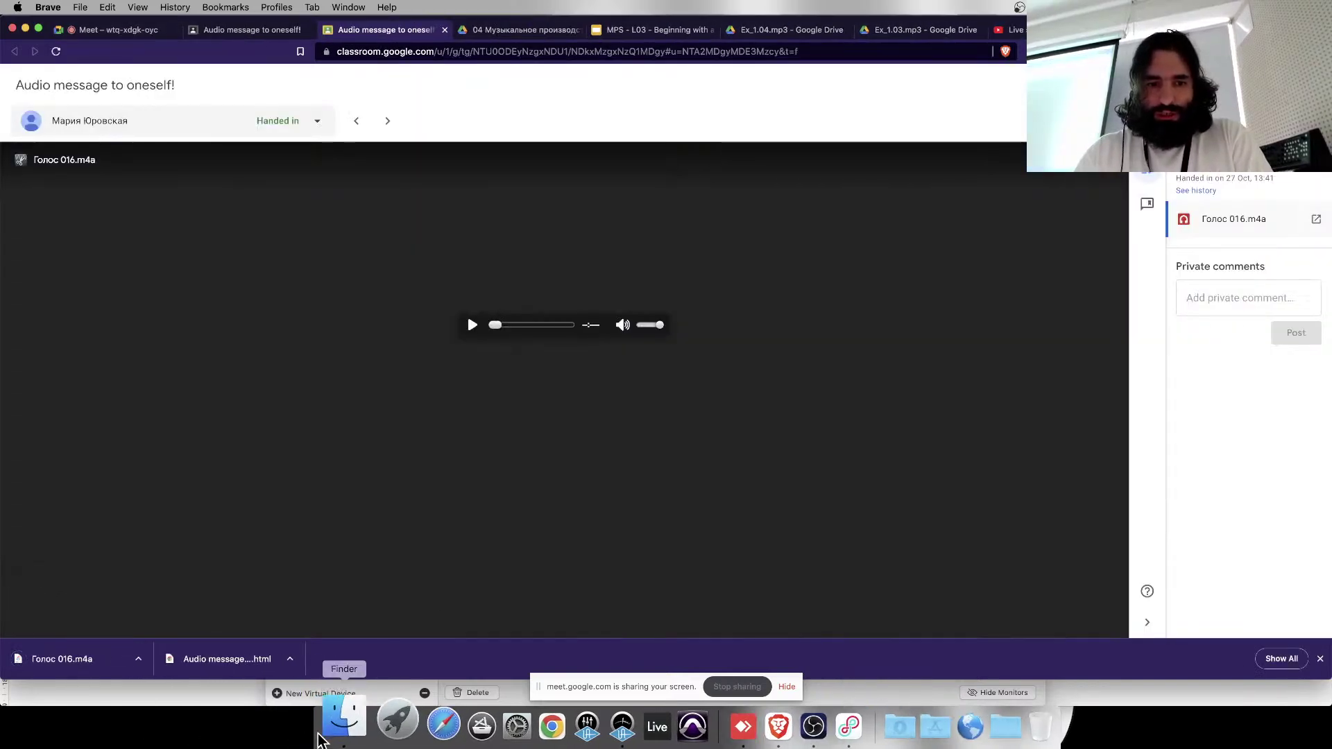
- Switch to Finder and preview the audio of "Голос 016.m4a" in the Downloads folder
{"action": "left_click", "coordinate": [334, 726]}
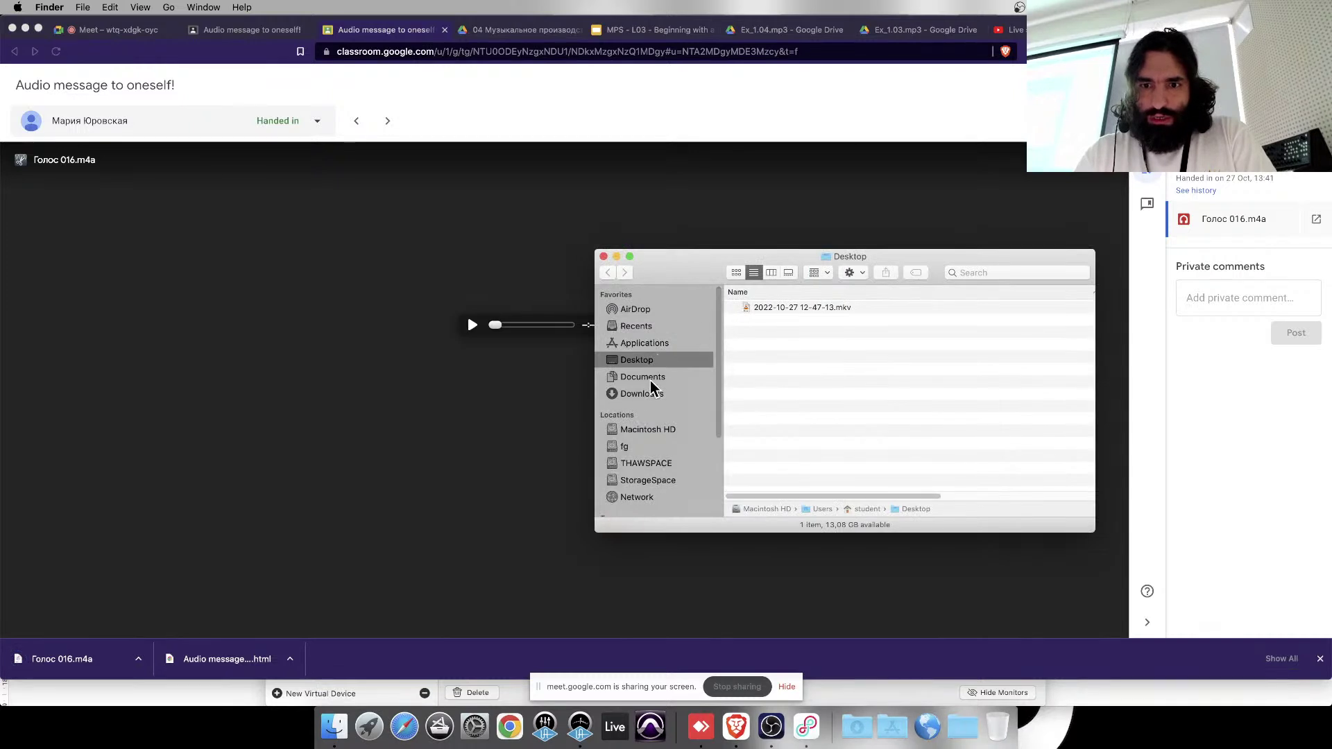
{"action": "left_click", "coordinate": [652, 393]}
{"action": "left_click", "coordinate": [785, 308]}
{"action": "key", "text": "space"}
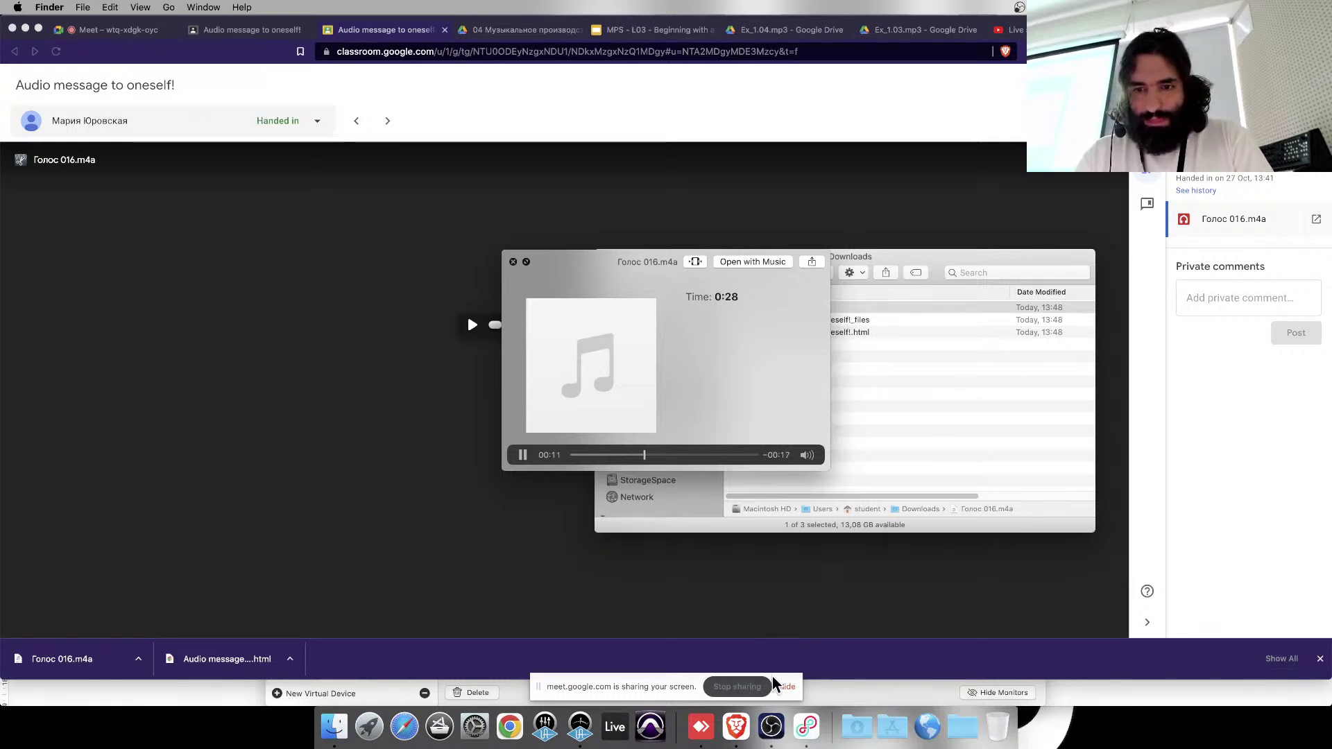
{"action": "key", "text": "space"}
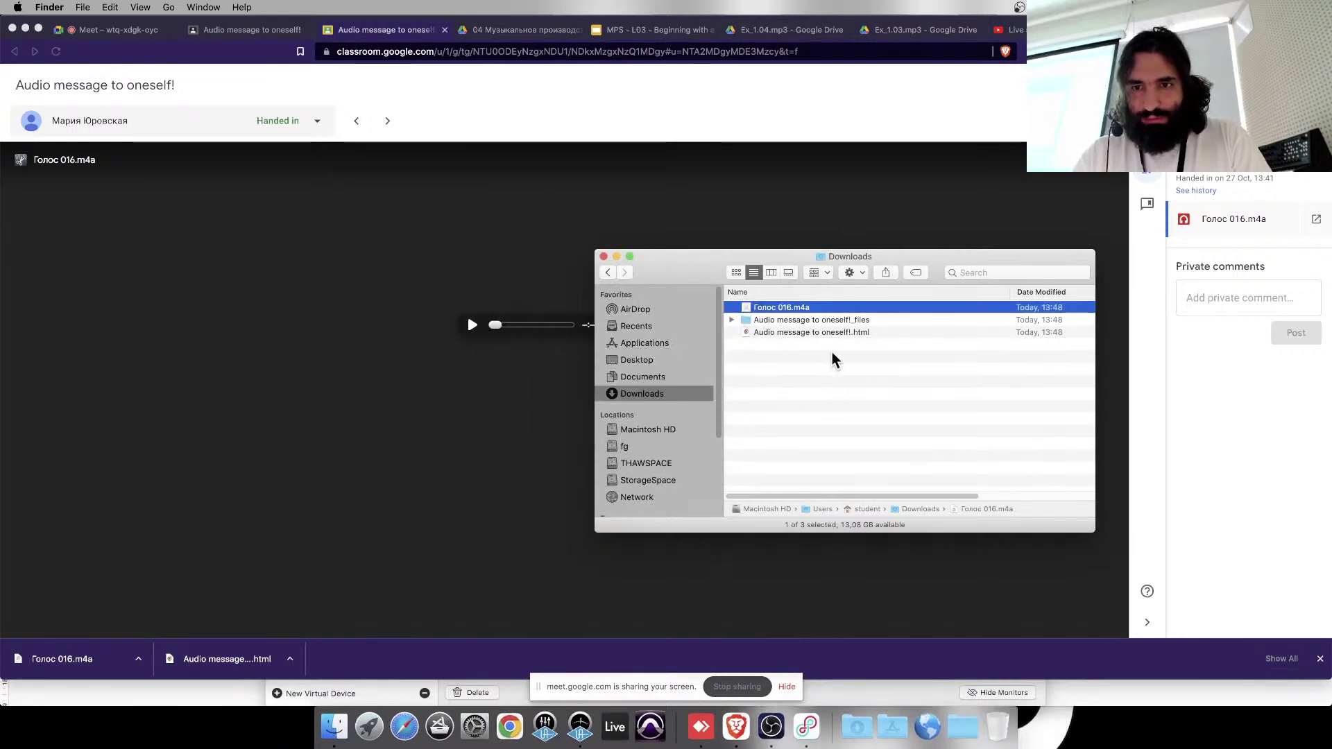
- Switch to Ableton Live, show the Arrangement View and delete the extra tracks, leaving a single audio track
{"action": "key", "text": "super+o"}
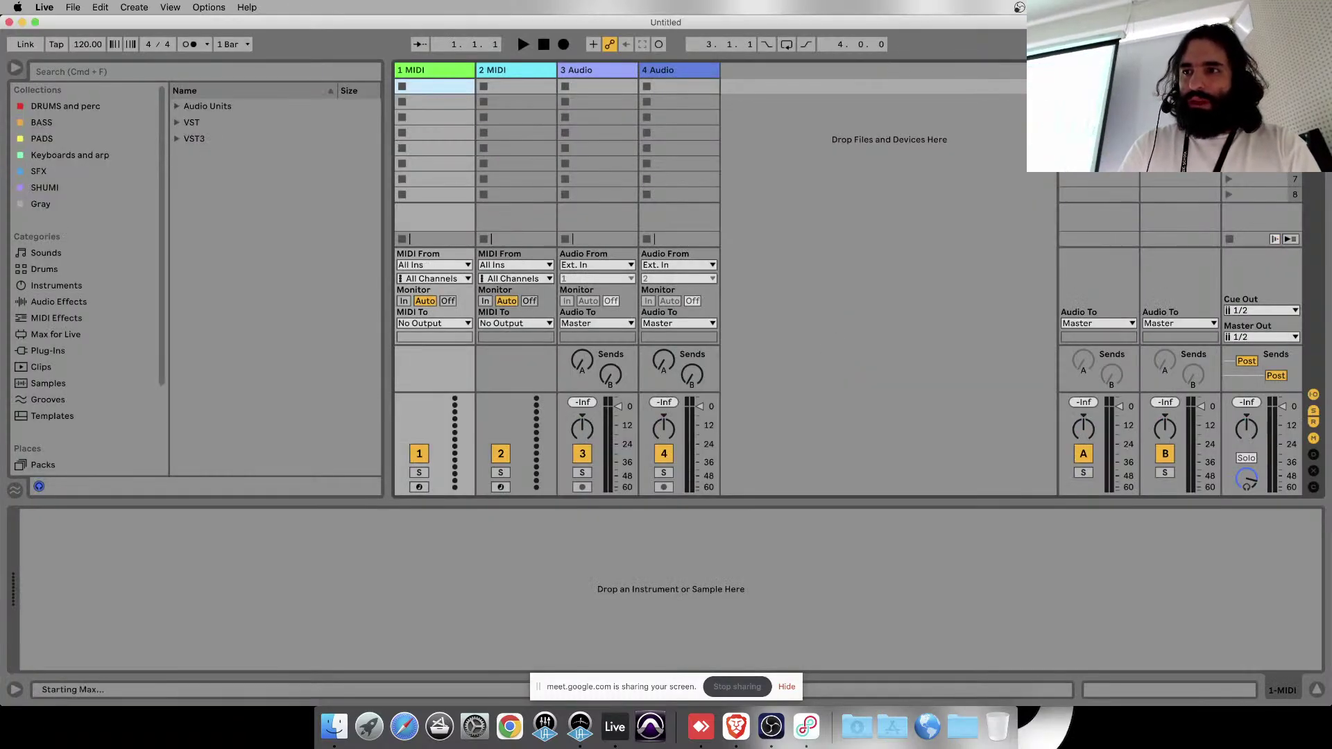
{"action": "key", "text": "Tab"}
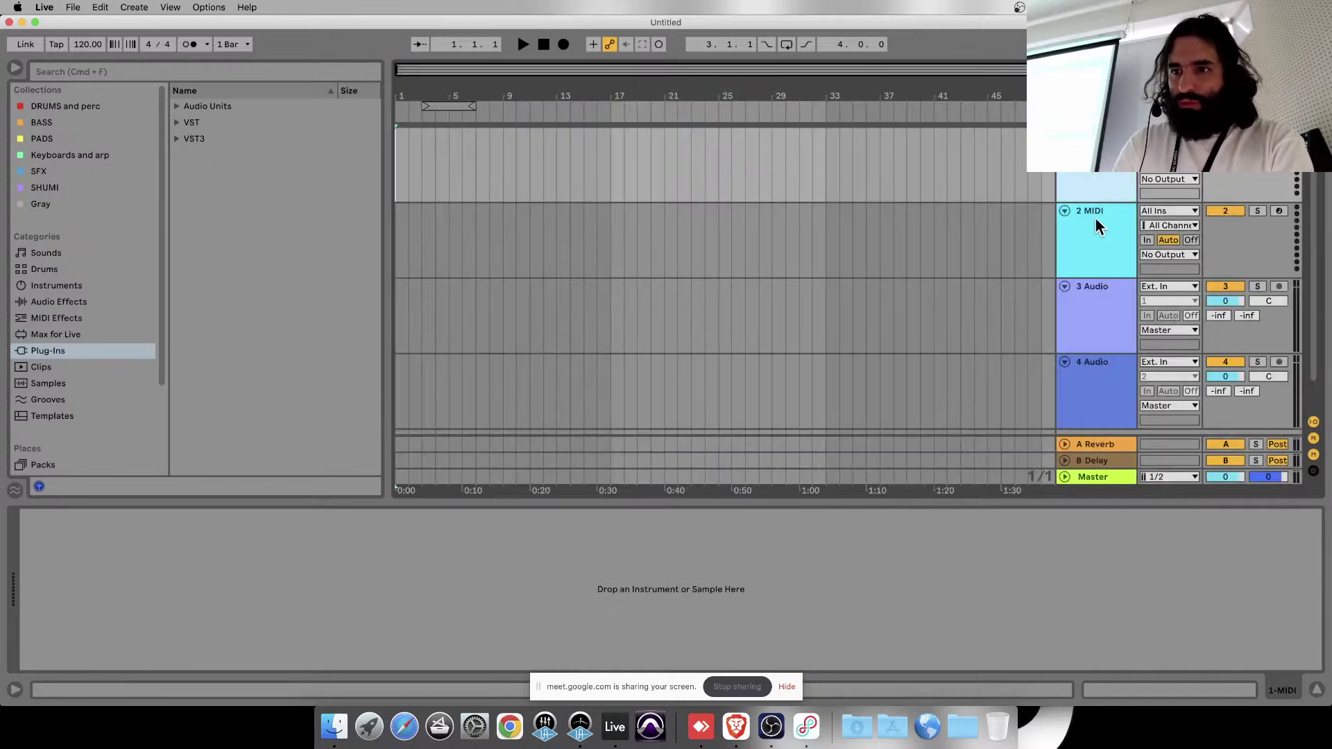
{"action": "left_click", "coordinate": [1117, 333]}
{"action": "left_click", "coordinate": [1100, 389]}
{"action": "key", "text": "Delete"}
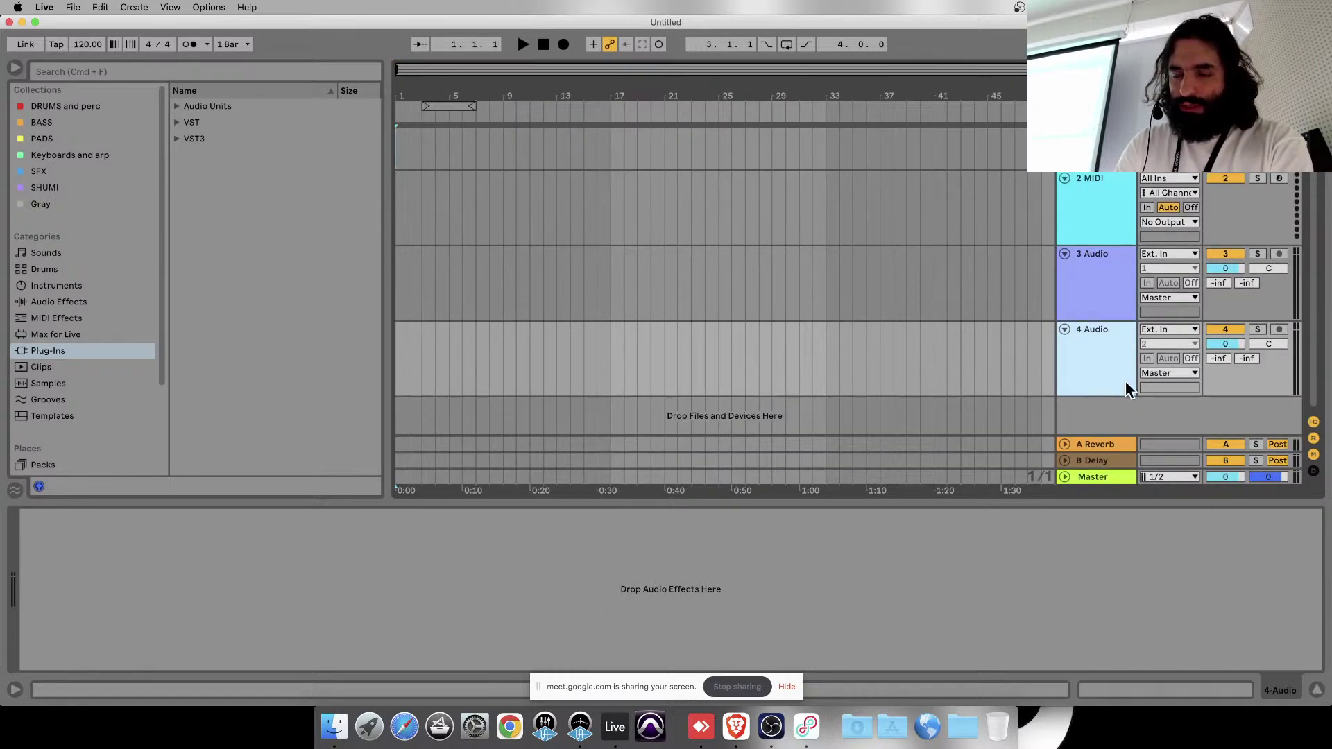
{"action": "left_click", "coordinate": [1085, 244]}
{"action": "key", "text": "Delete"}
{"action": "key", "text": "Delete"}
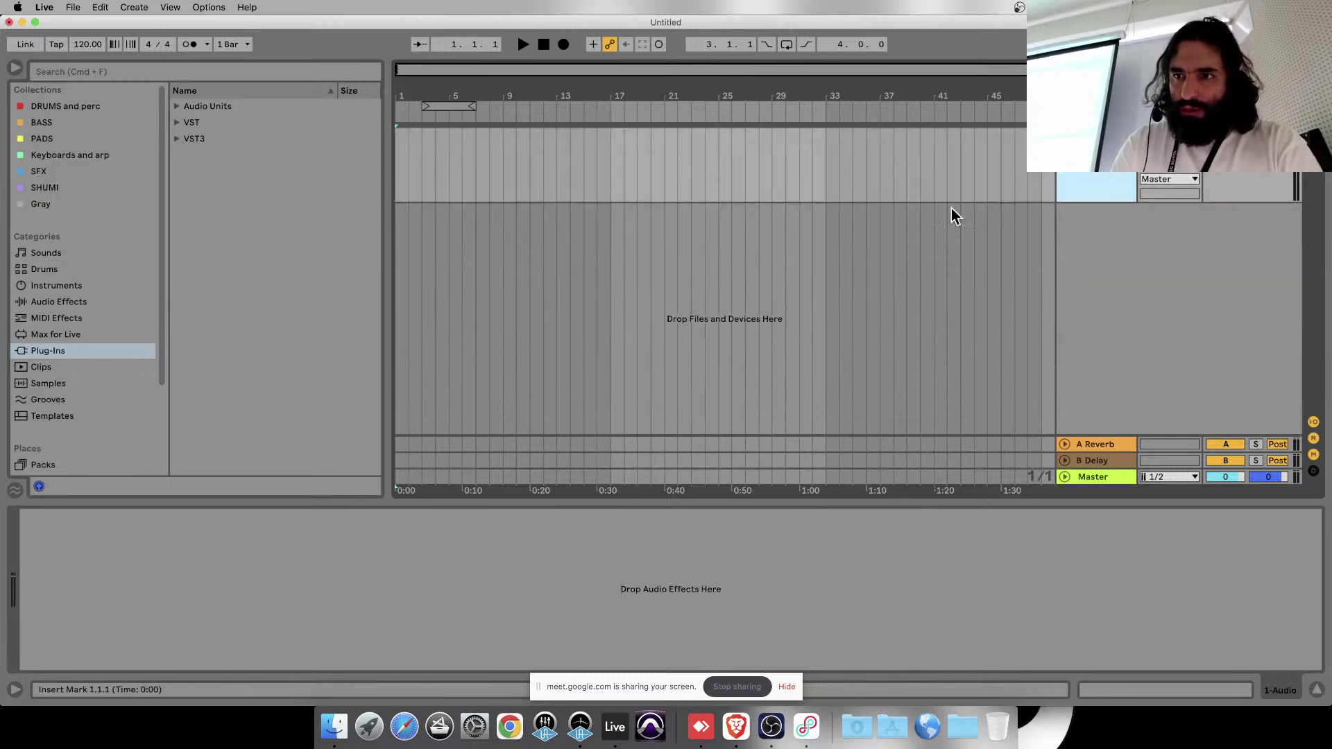
- Import "Голос 016.m4a" from the Downloads folder to the start of the audio track and open its clip settings
{"action": "left_click", "coordinate": [347, 709]}
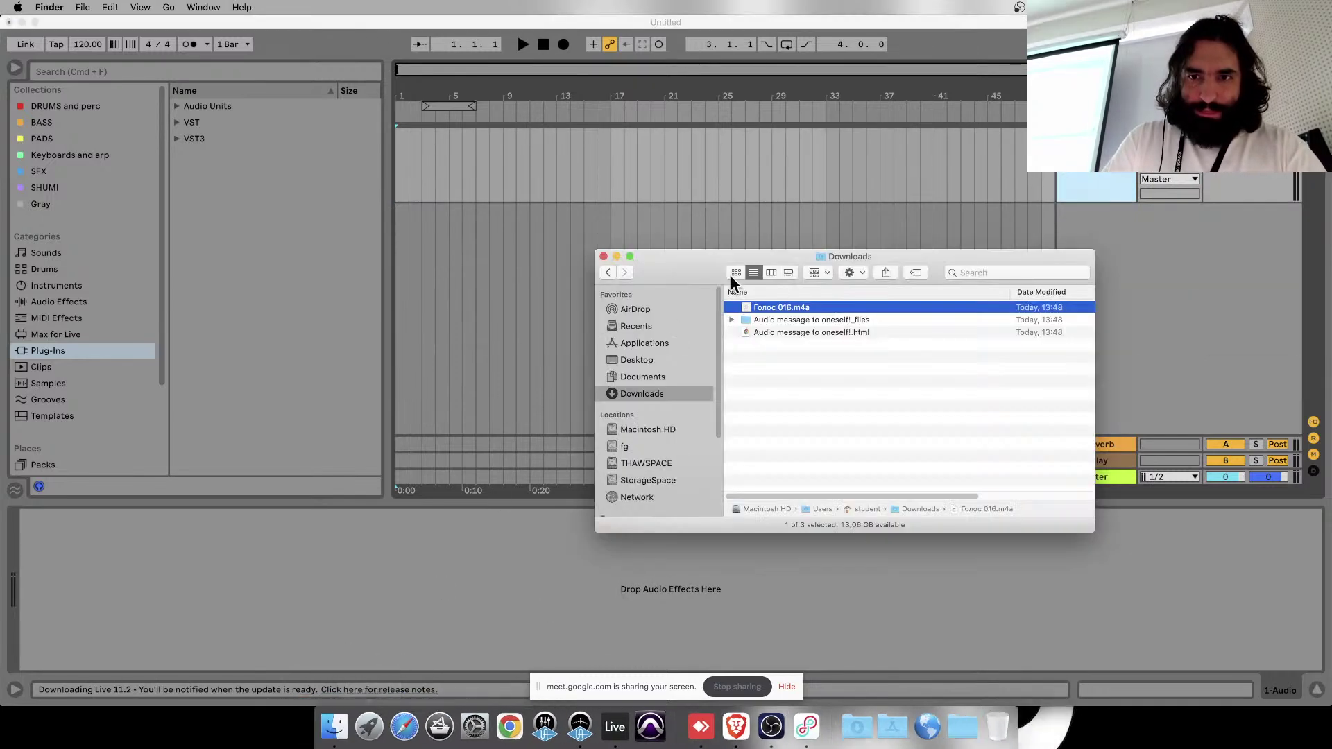
{"action": "left_click_drag", "start_coordinate": [787, 312], "coordinate": [408, 132]}
{"action": "left_click", "coordinate": [517, 130]}
{"action": "left_click", "coordinate": [1172, 689]}
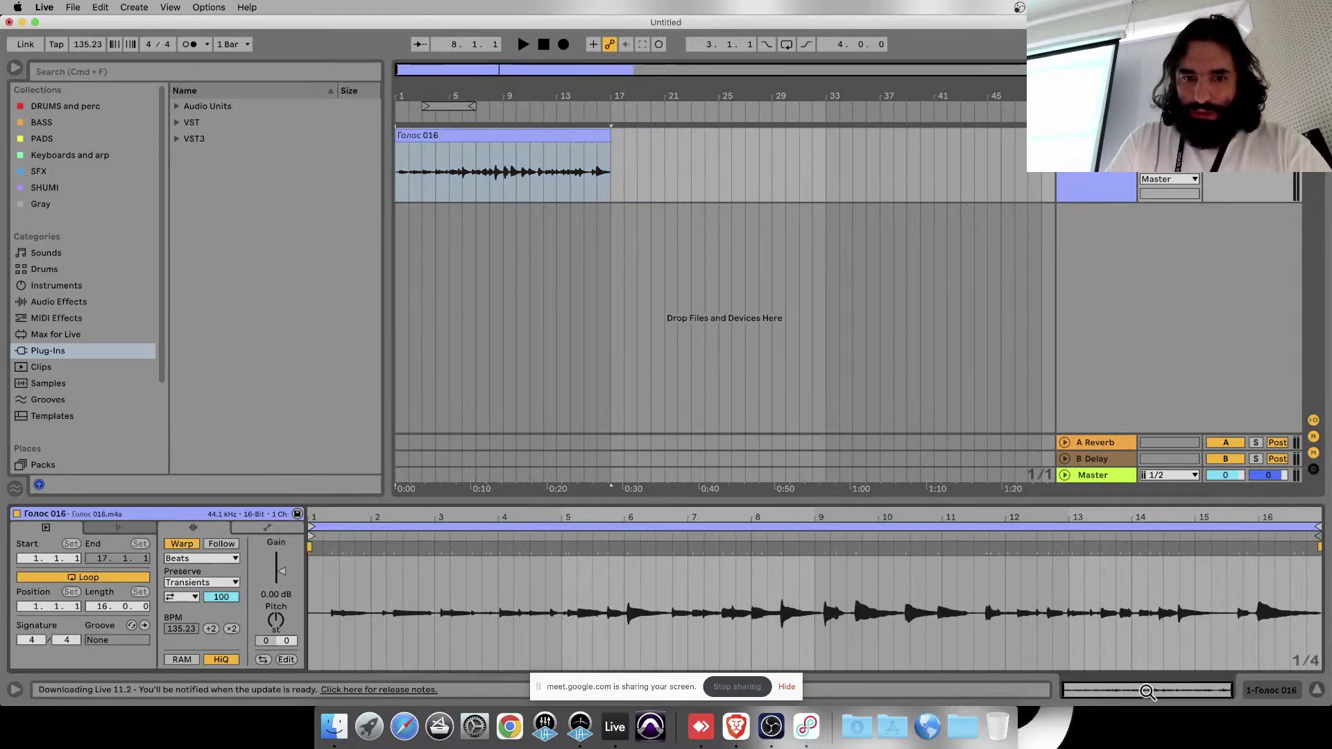
- Raise the "Голос 016" clip's gain to 8.38 dB and turn off Warp
{"action": "left_click_drag", "start_coordinate": [282, 576], "coordinate": [282, 565]}
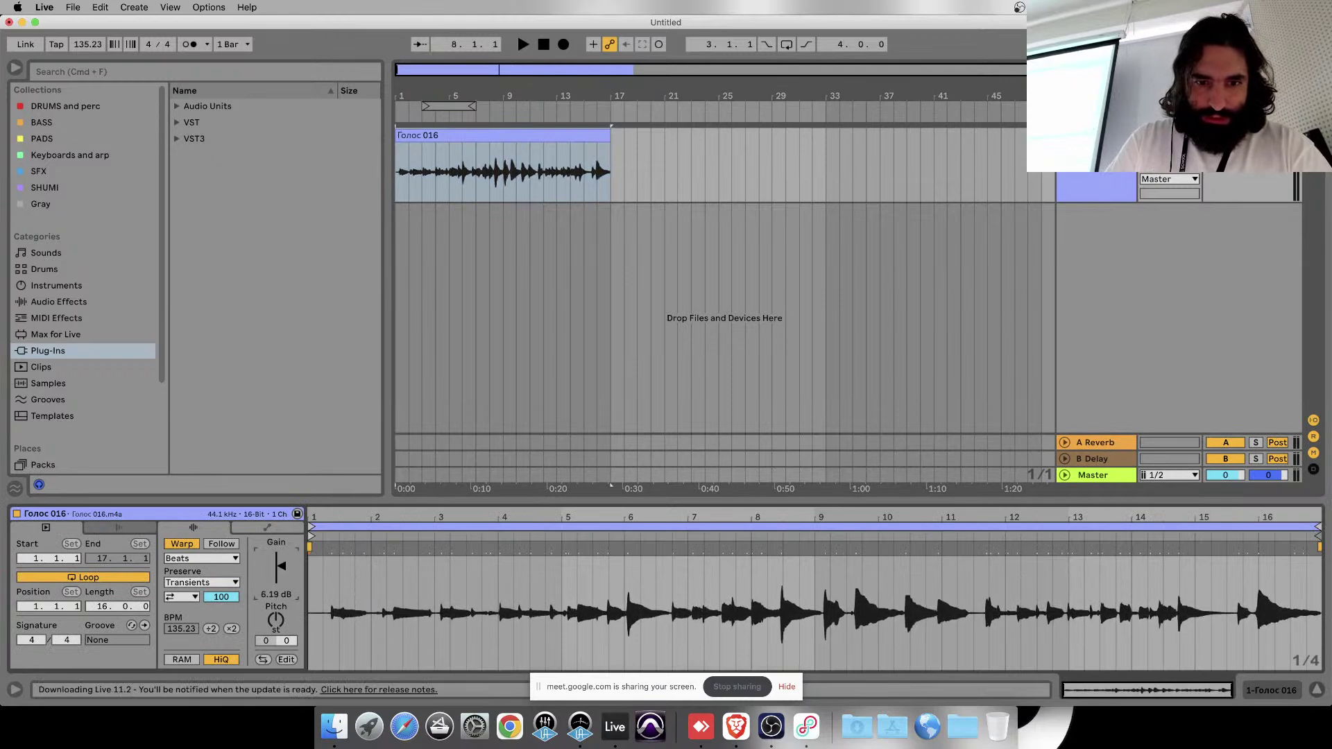
{"action": "left_click", "coordinate": [182, 544]}
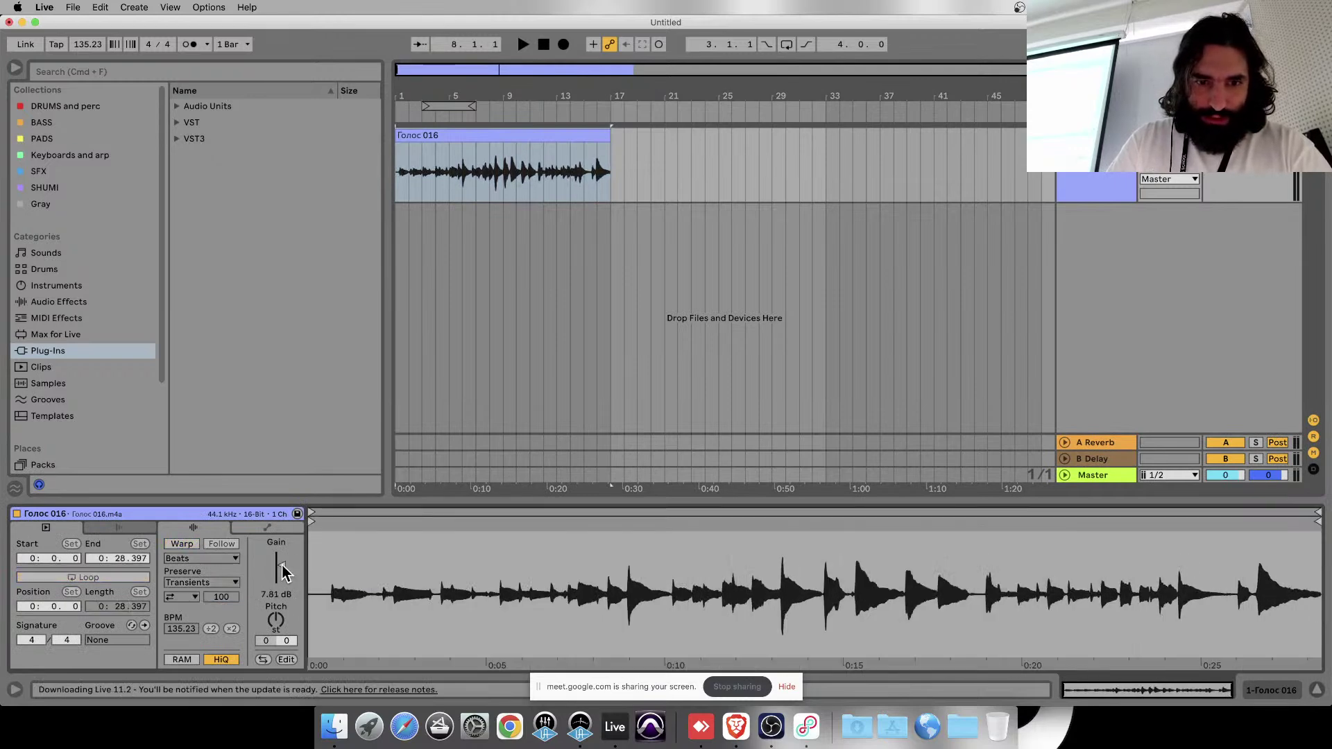
{"action": "left_click_drag", "start_coordinate": [284, 572], "coordinate": [282, 565]}
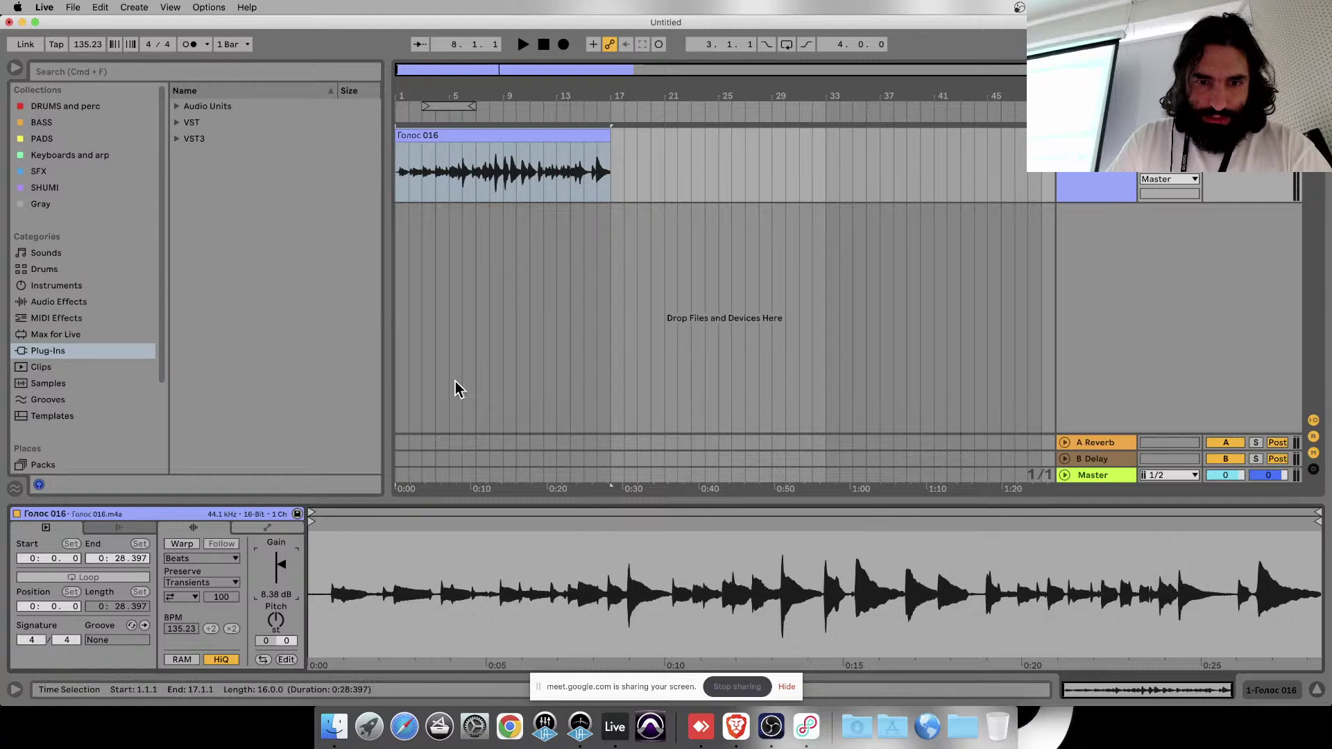
- Play the "Голос 016" clip and raise its gain to 9.75 dB
{"action": "key", "text": "space"}
{"action": "left_click_drag", "start_coordinate": [282, 565], "coordinate": [283, 563]}
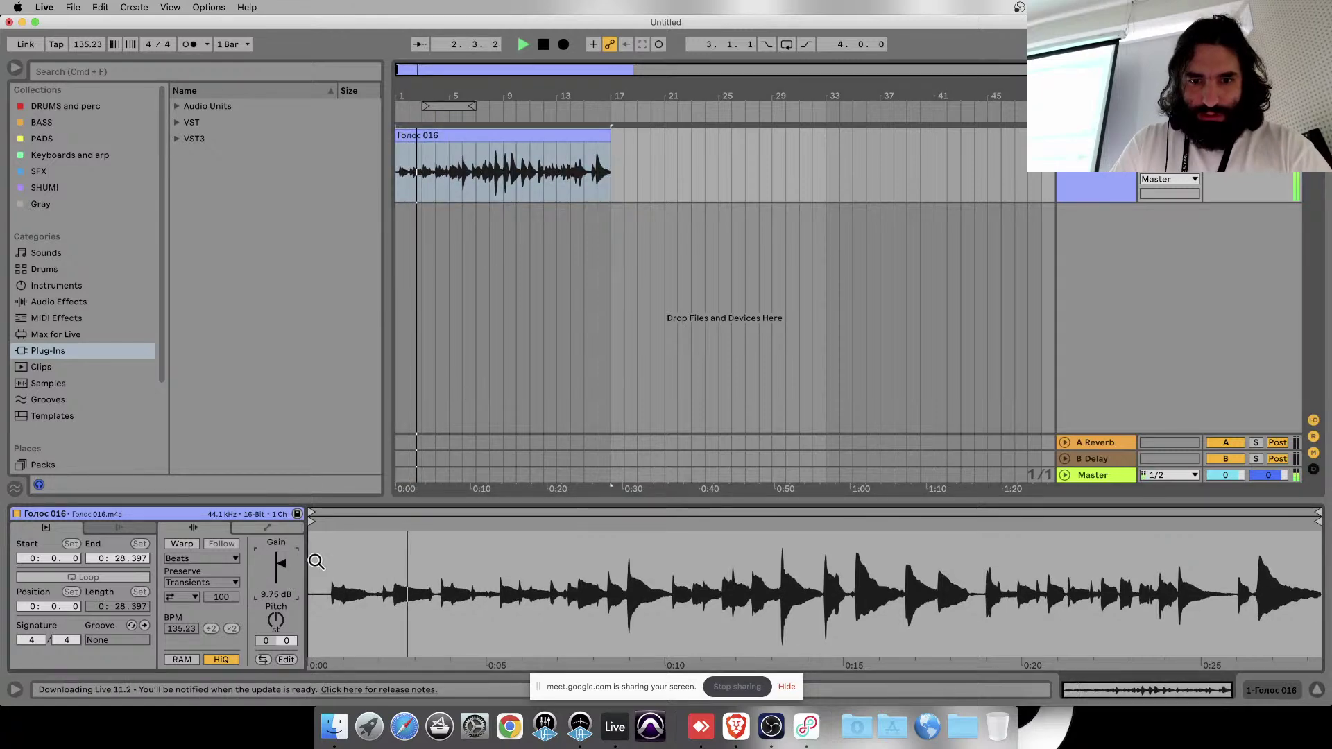
- Switch to Loopback and check the signal levels of the Loopback Audio device's sources, output channels and monitors
{"action": "key", "text": "super+Tab"}
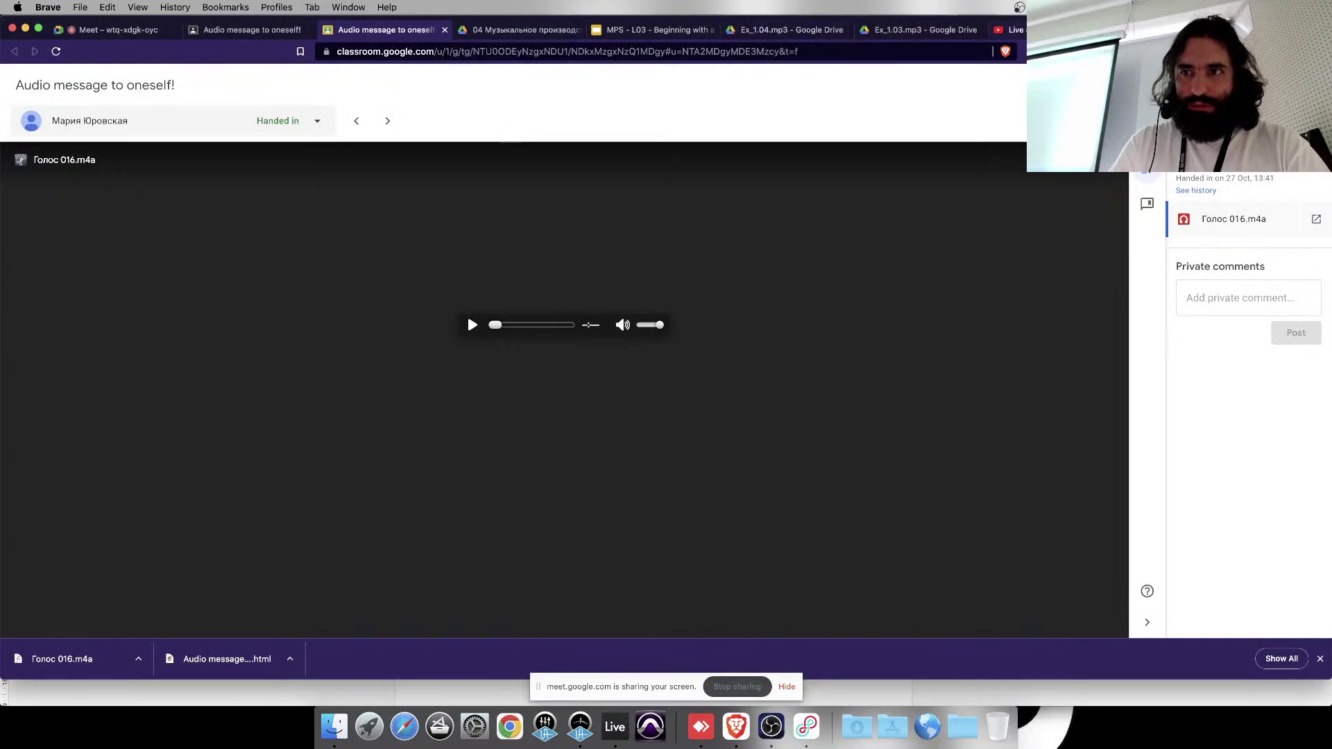
{"action": "left_click", "coordinate": [781, 723]}
{"action": "left_click", "coordinate": [824, 718]}
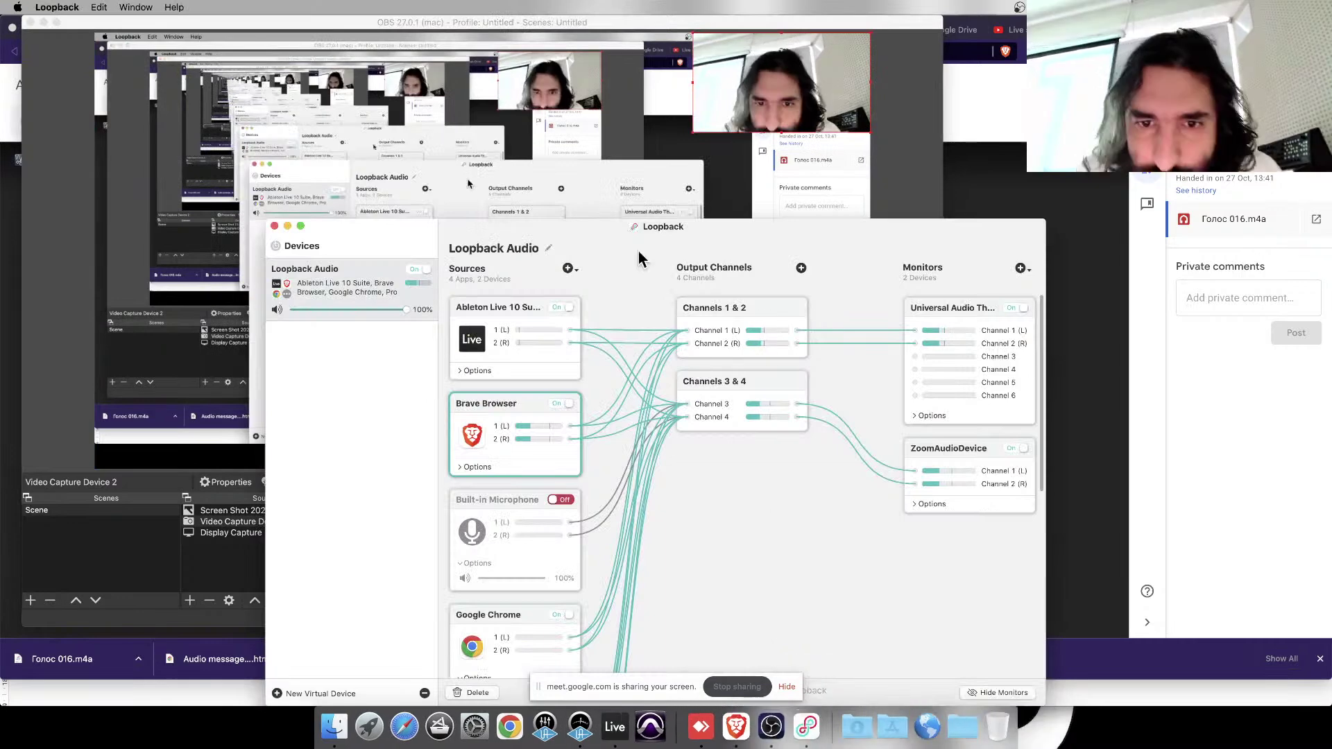
{"action": "scroll", "coordinate": [515, 486], "scroll_direction": "down", "scroll_amount": 3}
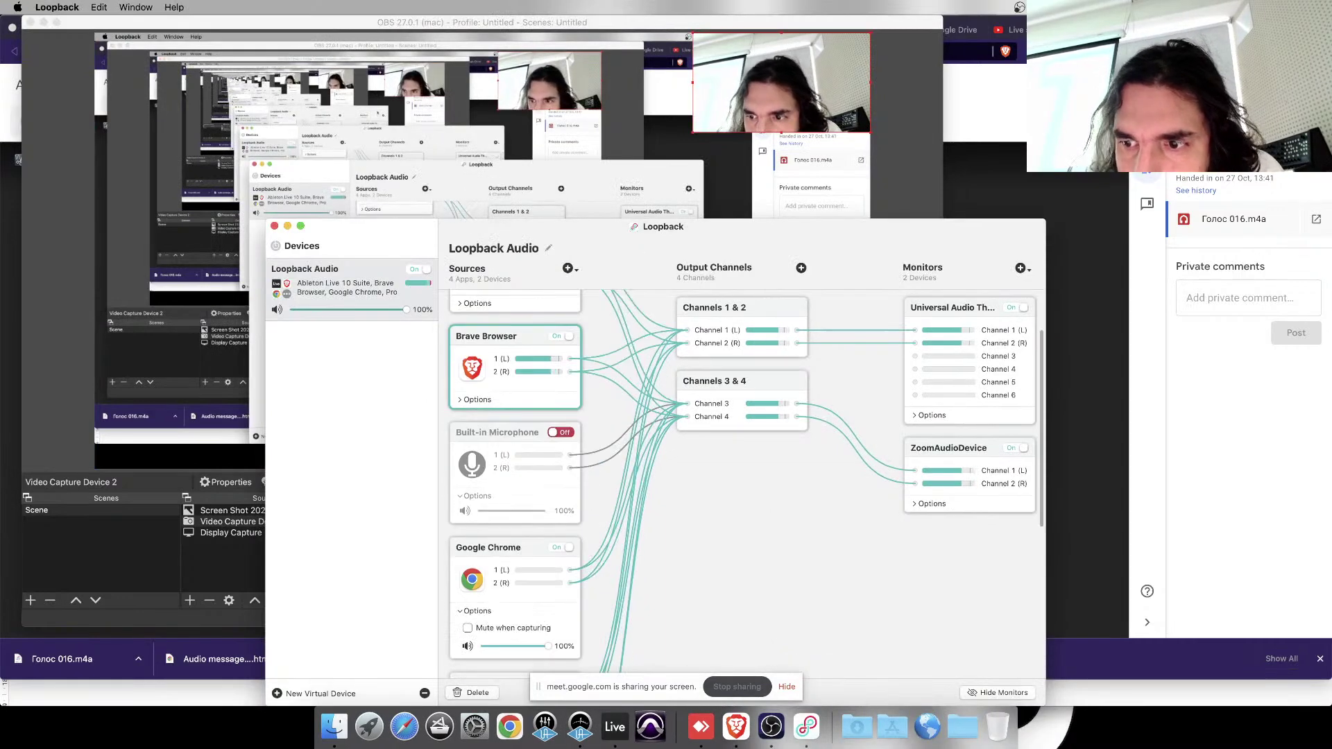
{"action": "mouse_move", "coordinate": [1110, 21]}
{"action": "left_mouse_down"}
{"action": "mouse_move", "coordinate": [1110, 117]}
{"action": "mouse_move", "coordinate": [1119, 21]}
{"action": "left_mouse_up"}
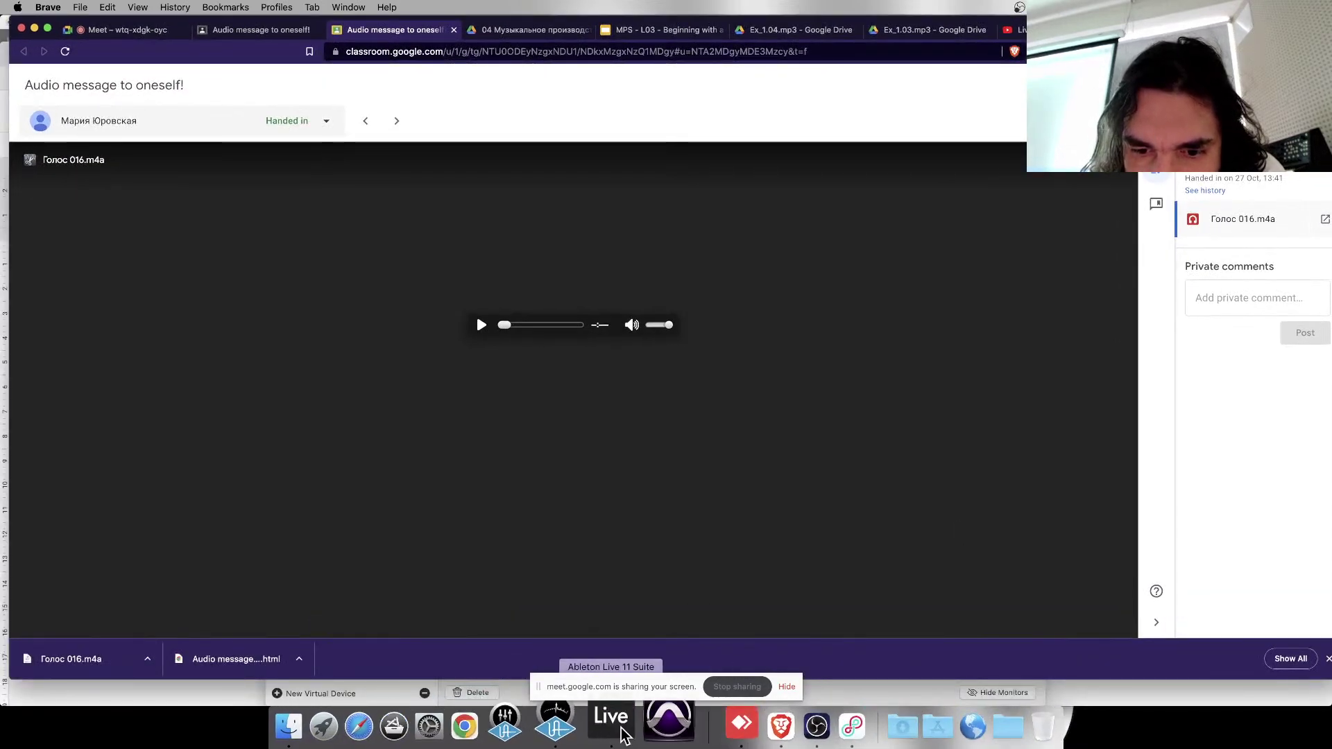
- Switch to Ableton Live, play the clip from bar 3, and check the audio levels in OBS and Loopback
{"action": "left_click", "coordinate": [628, 728]}
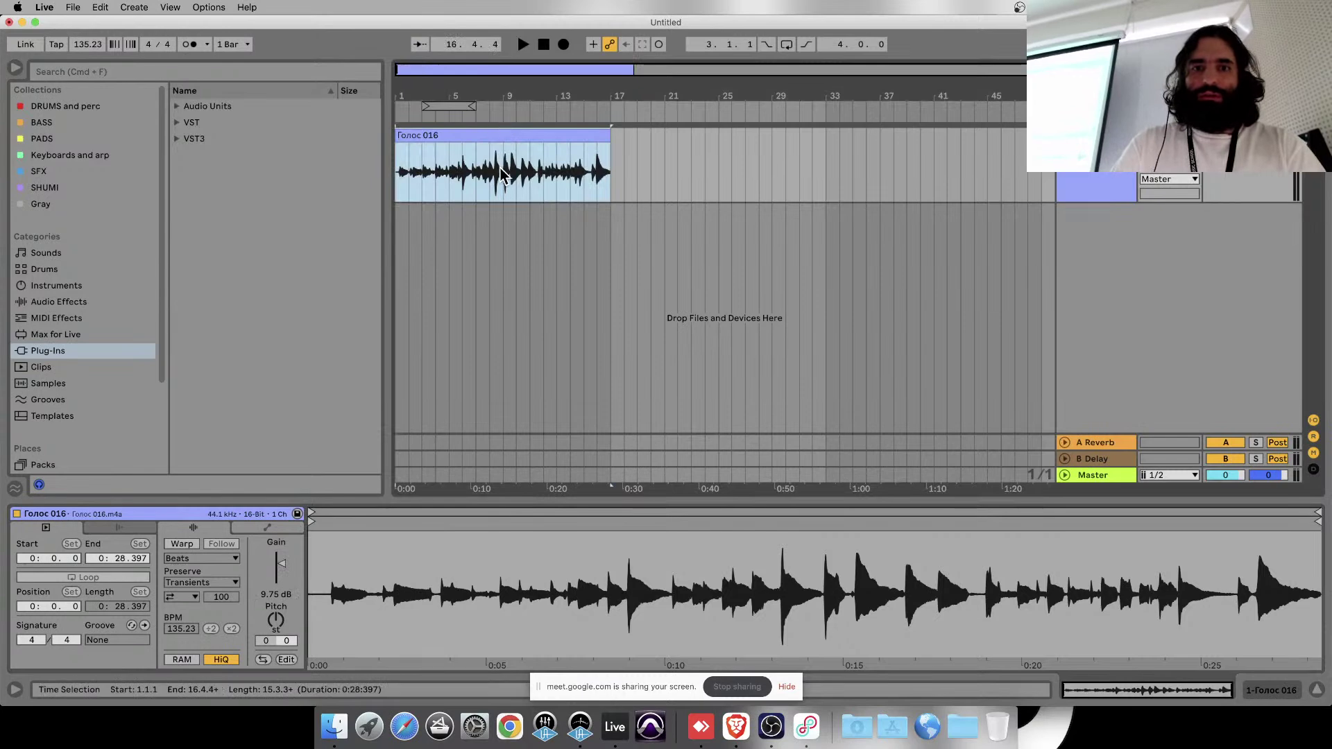
{"action": "left_click", "coordinate": [420, 170]}
{"action": "key", "text": "space"}
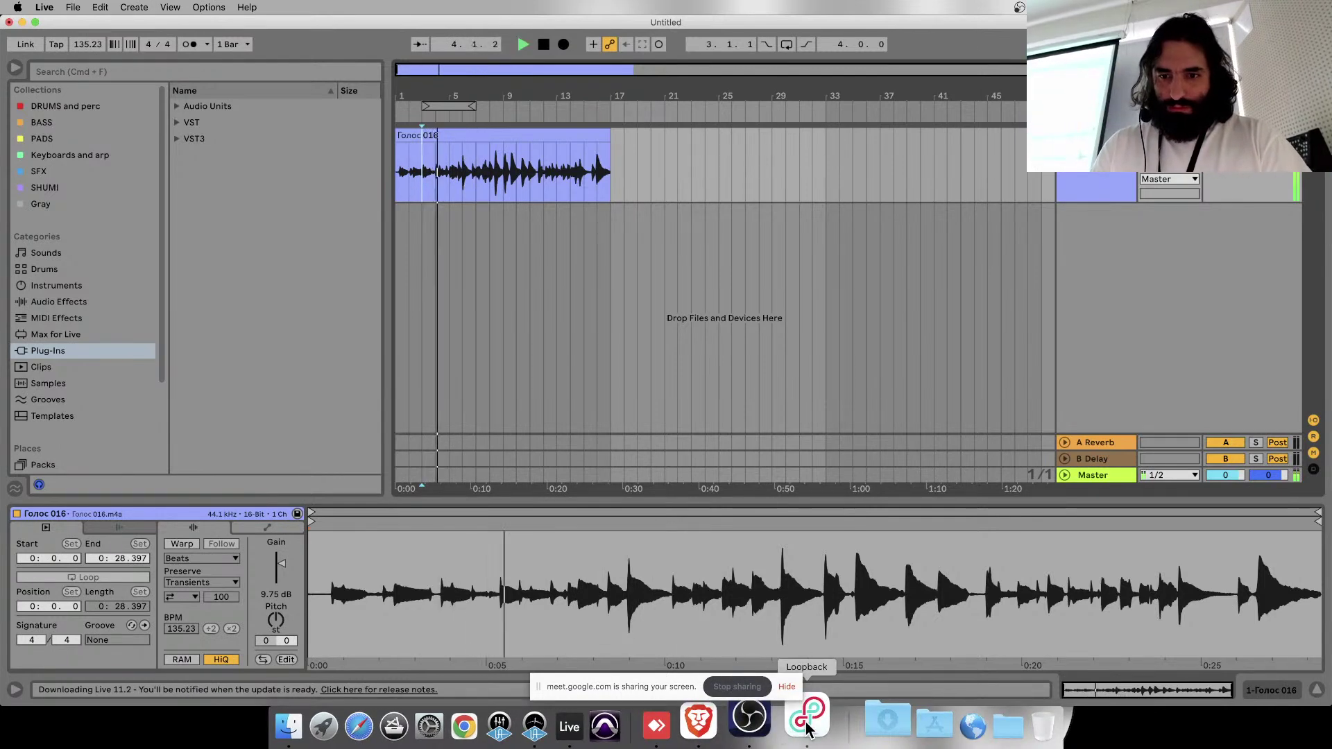
{"action": "left_click", "coordinate": [772, 730]}
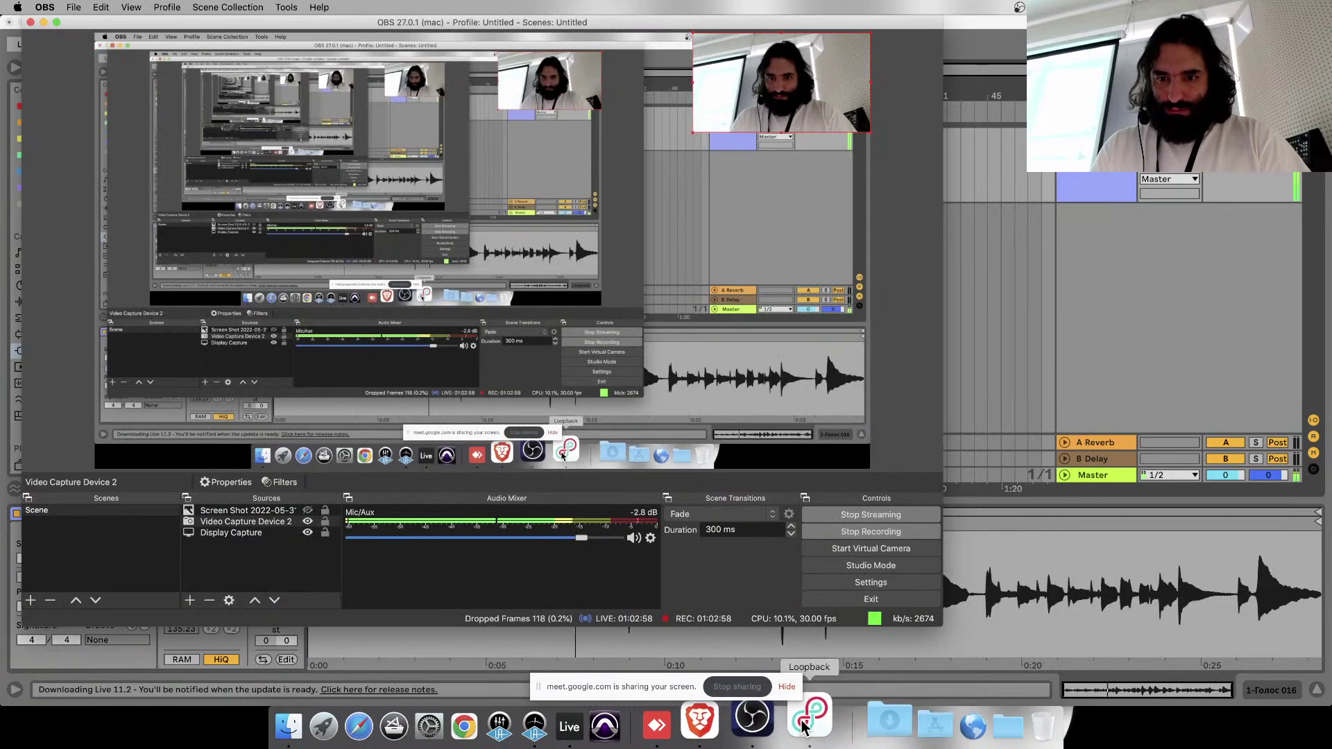
{"action": "left_click", "coordinate": [805, 723]}
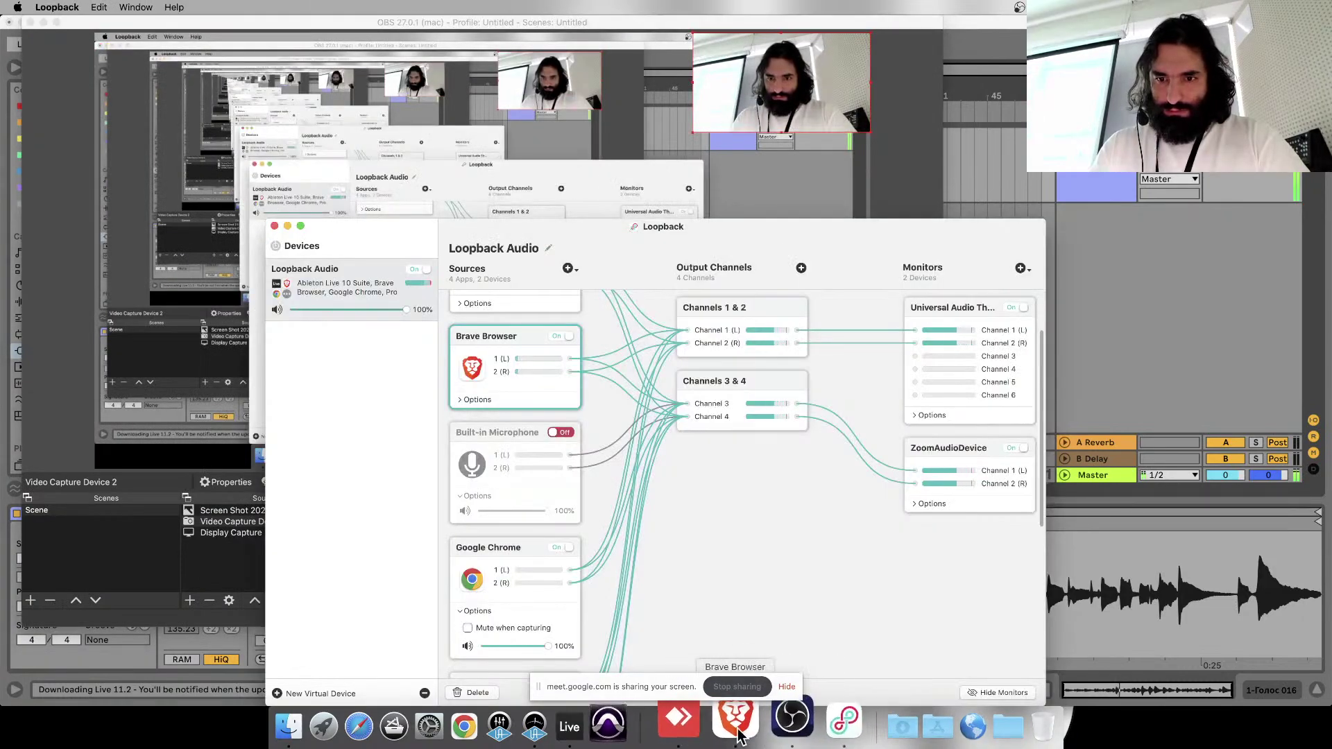
- Switch to Brave, cancel saving "Голос 016 (1)" and look at the Google Meet call
{"action": "left_click", "coordinate": [699, 721]}
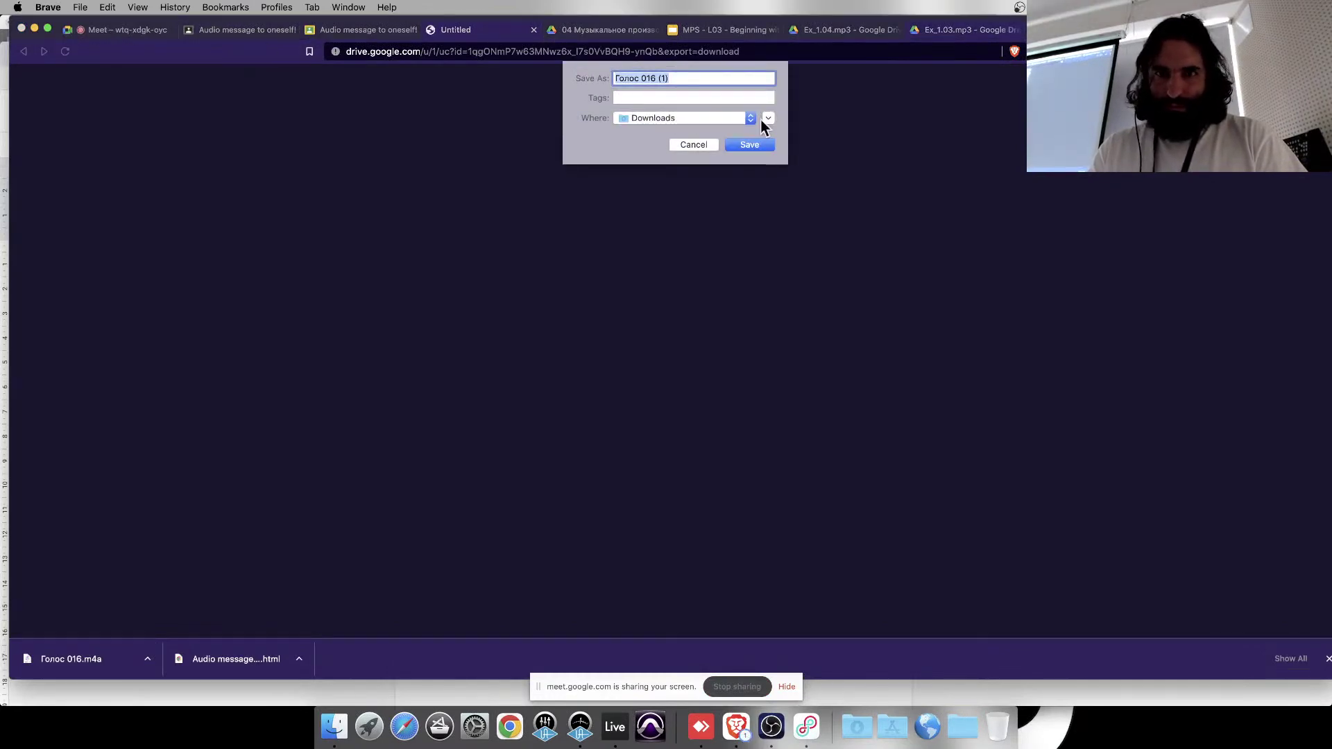
{"action": "left_click", "coordinate": [683, 144]}
{"action": "left_click", "coordinate": [127, 29]}
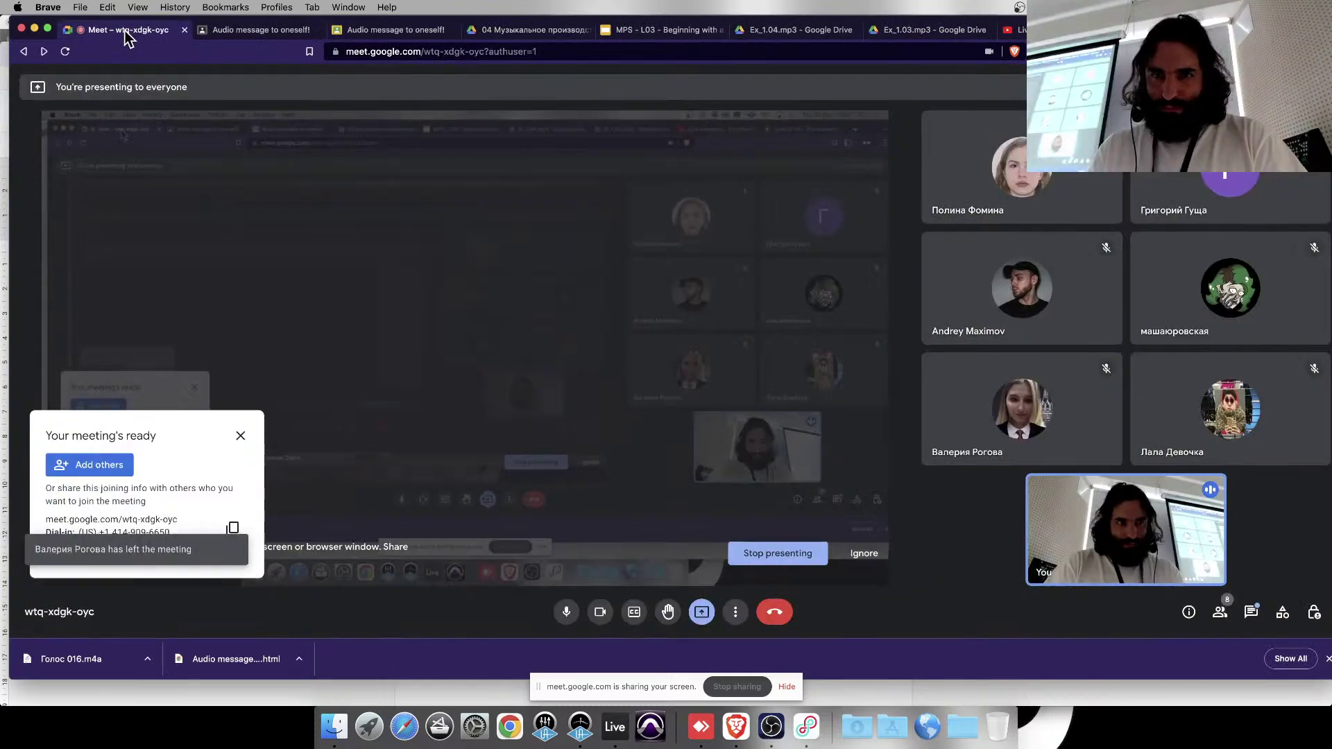
{"action": "left_click", "coordinate": [3, 332]}
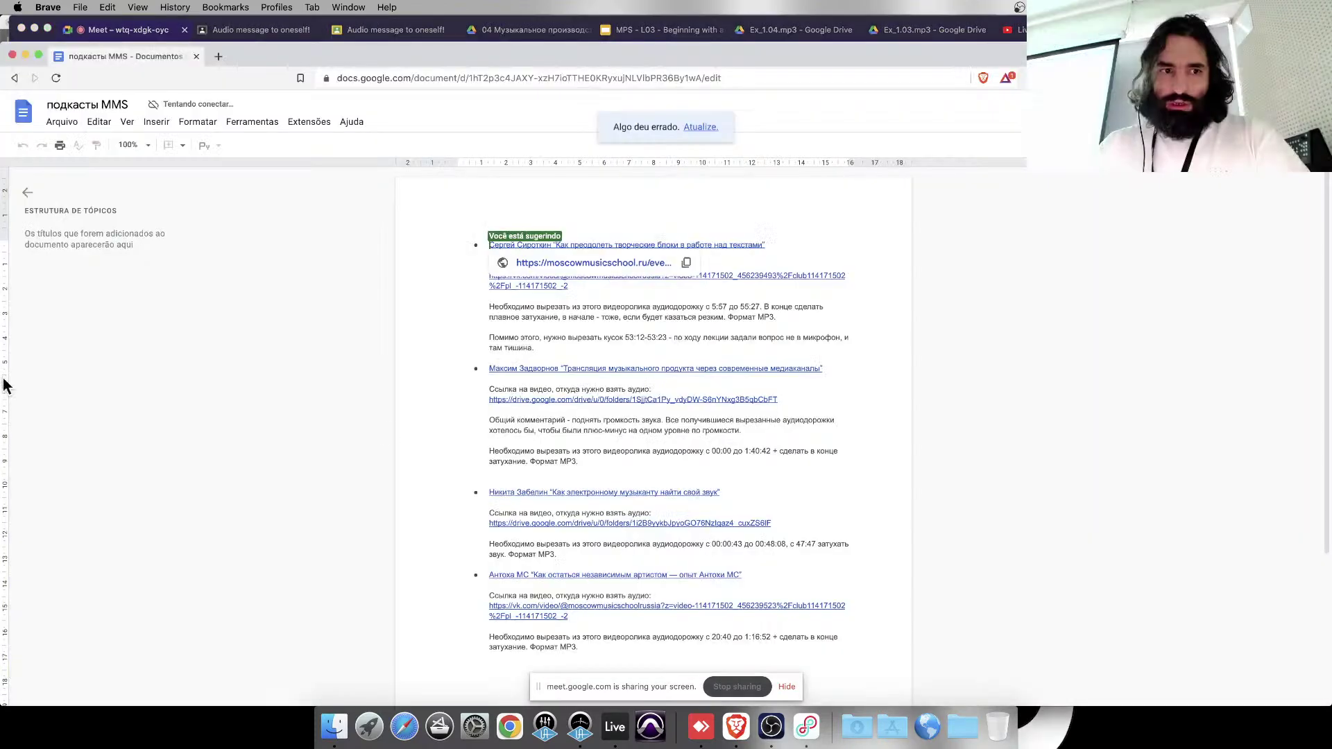
- Check the Mic/Aux level in OBS, return to Ableton Live and stop playback
{"action": "left_click", "coordinate": [783, 722]}
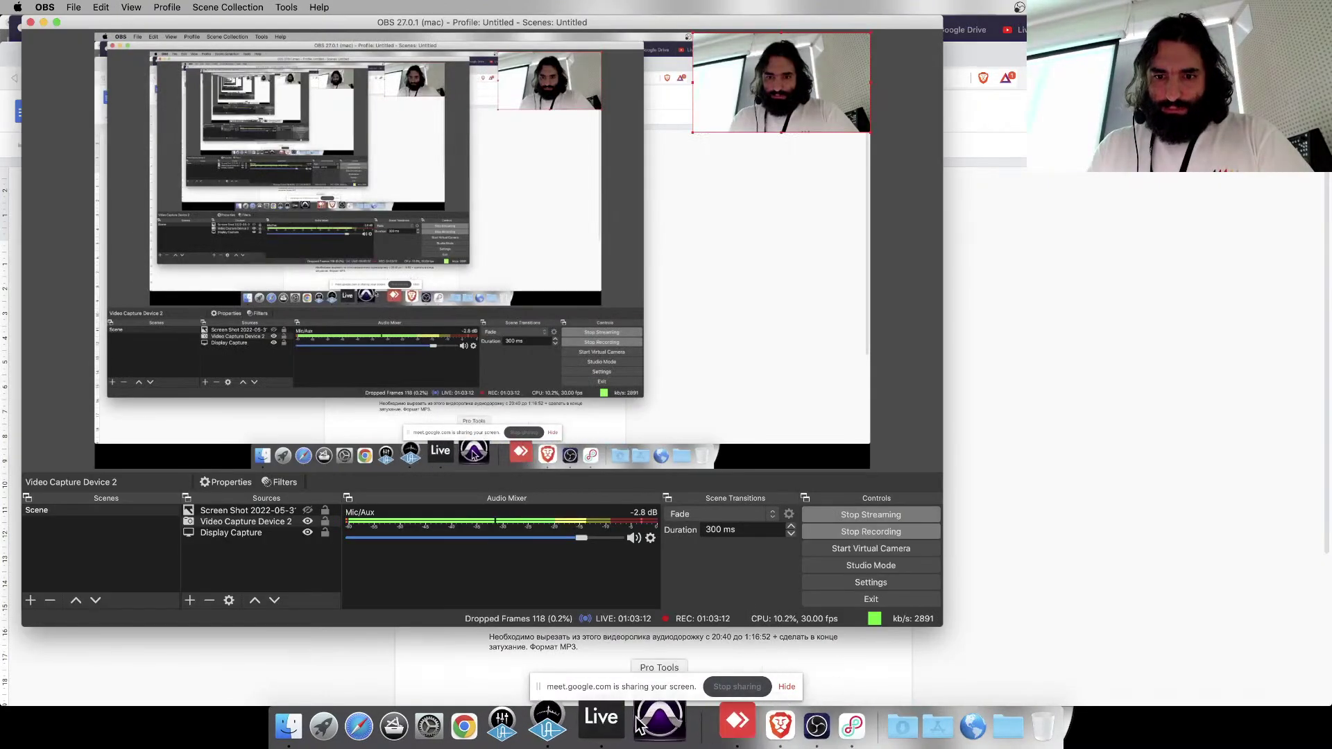
{"action": "left_click", "coordinate": [602, 725]}
{"action": "key", "text": "space"}
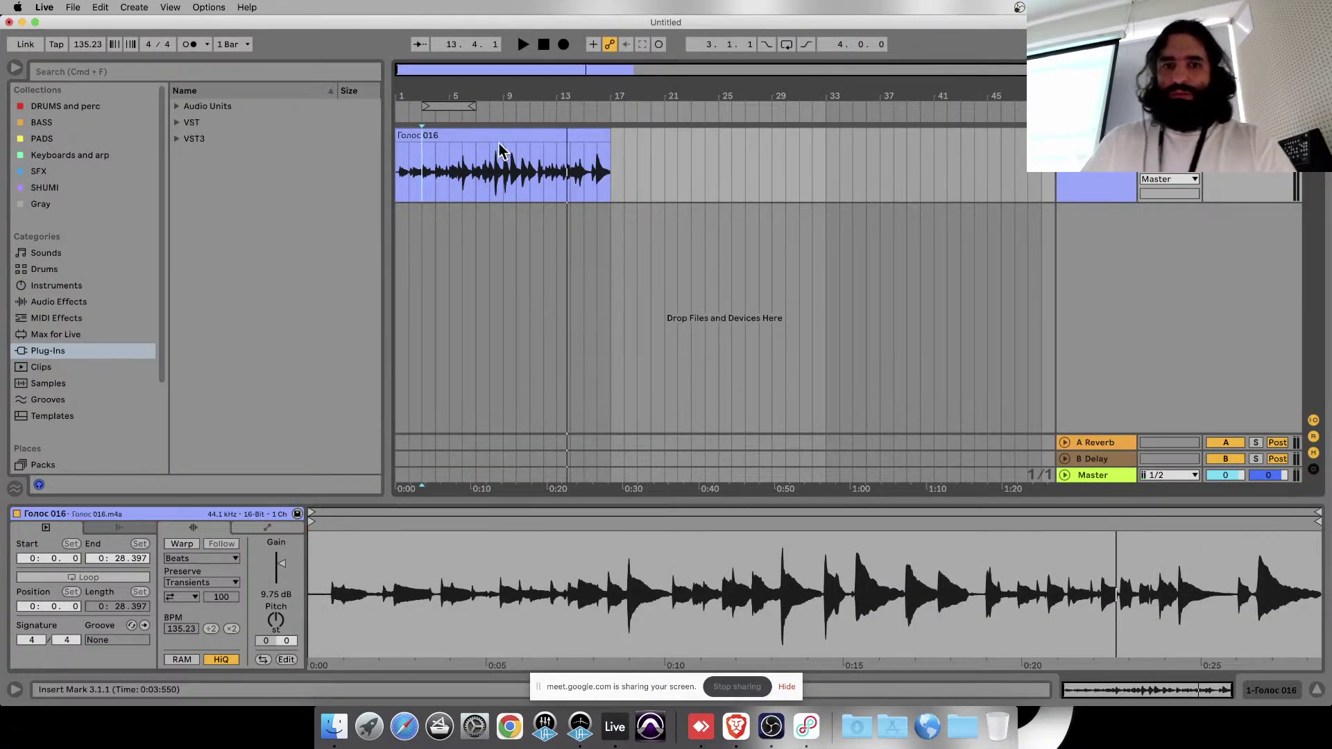
- Set the arrangement loop to 16 bars from 1.1.1 over the whole "Голос 016" clip and play its opening
{"action": "left_click_drag", "start_coordinate": [424, 105], "coordinate": [605, 110]}
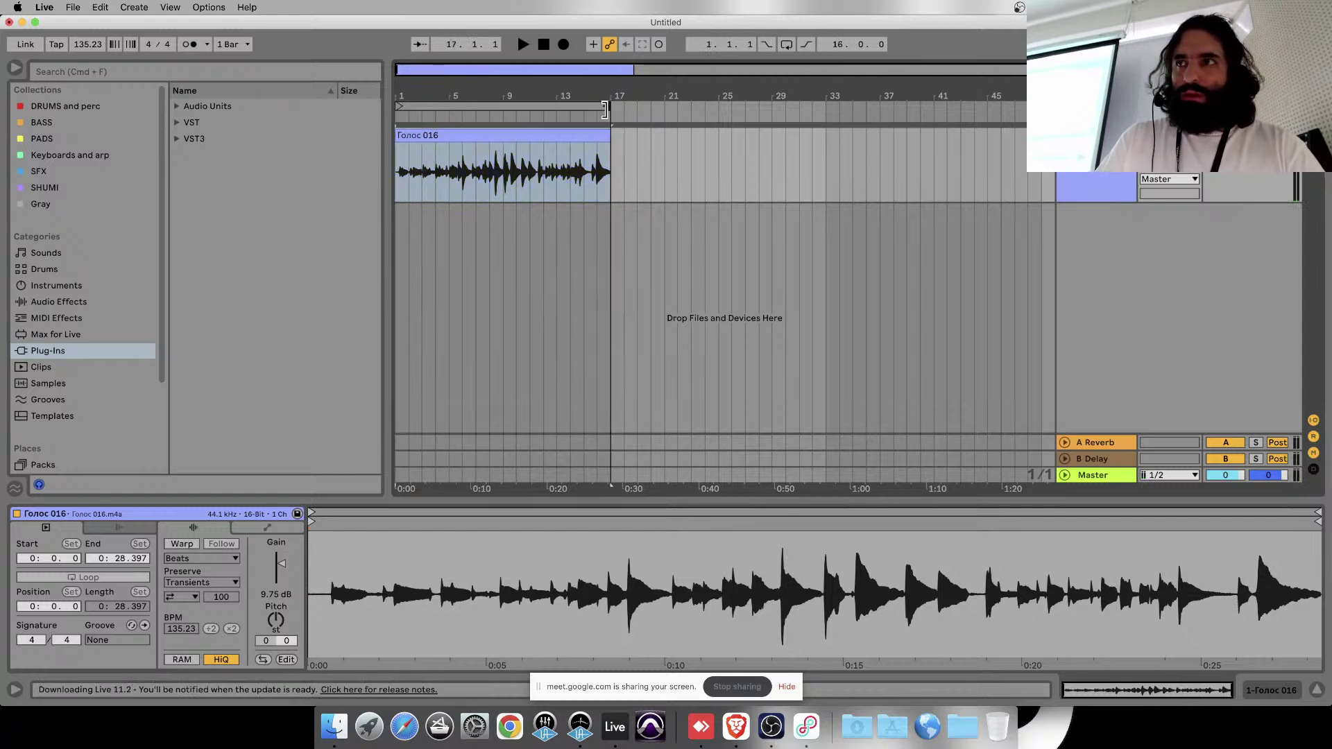
{"action": "left_click", "coordinate": [435, 137]}
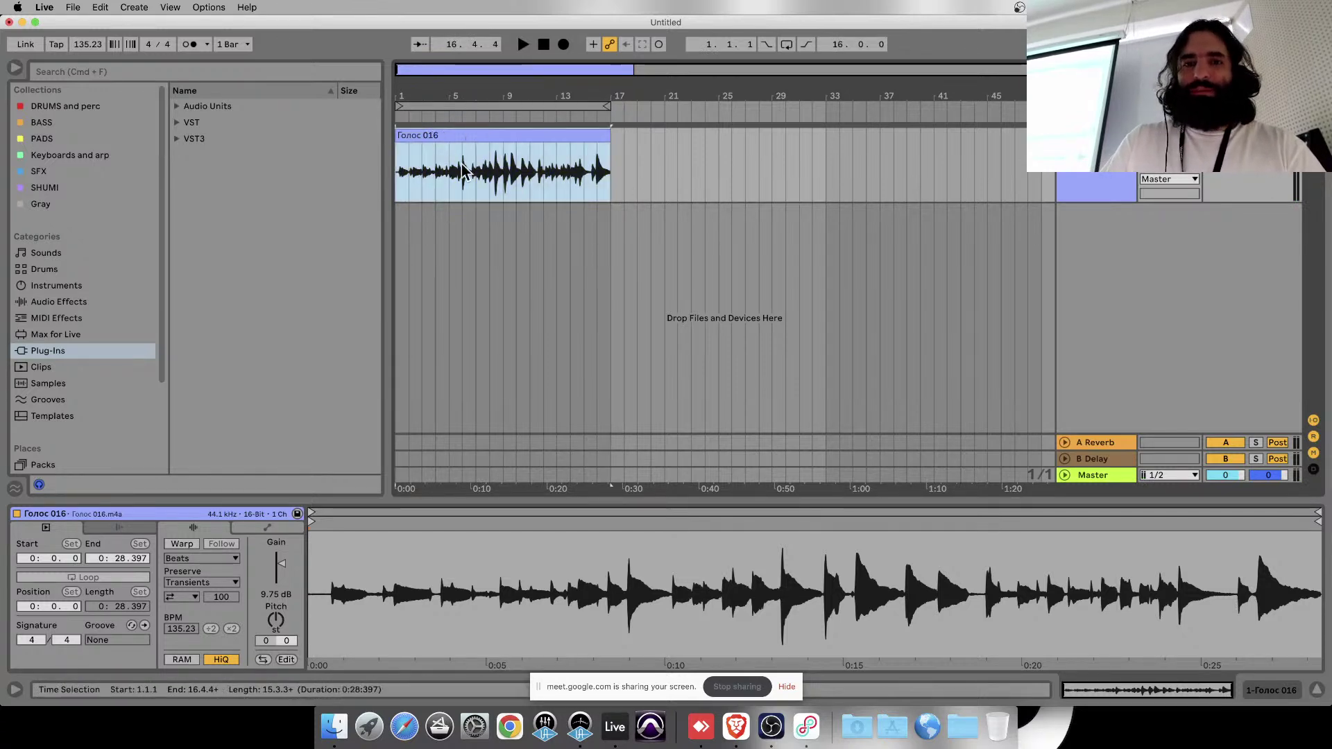
{"action": "key", "text": "space"}
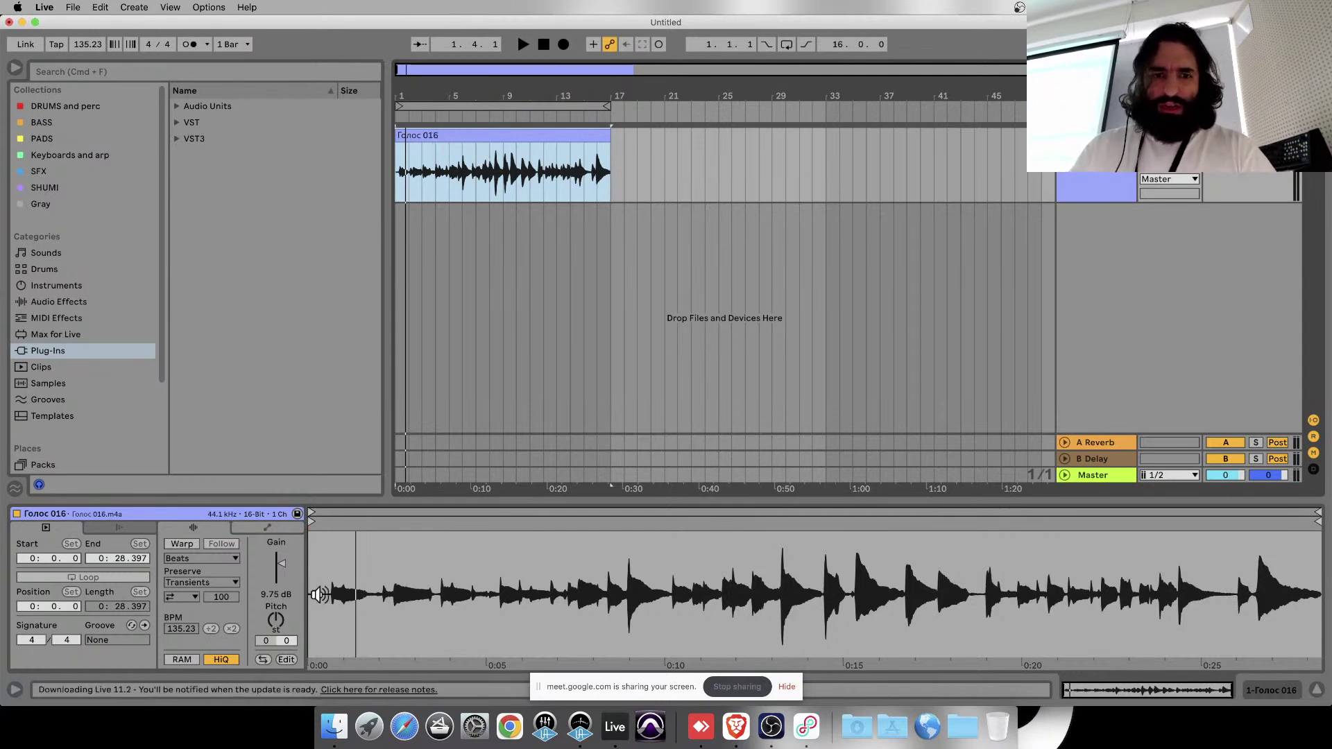
- Turn on Warp for the clip, add a warp marker at the first note around 1.2.3 and play the opening
{"action": "left_click", "coordinate": [182, 543]}
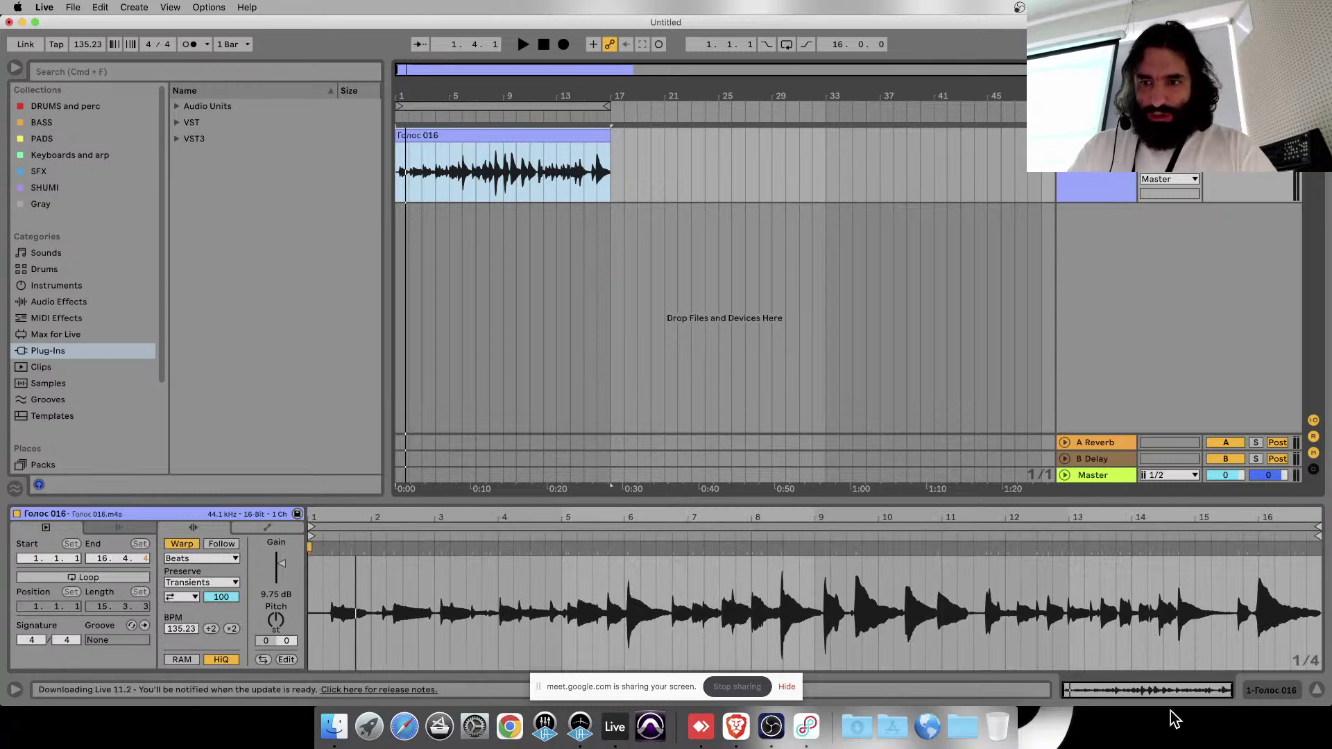
{"action": "left_click_drag", "start_coordinate": [1164, 691], "coordinate": [1096, 722]}
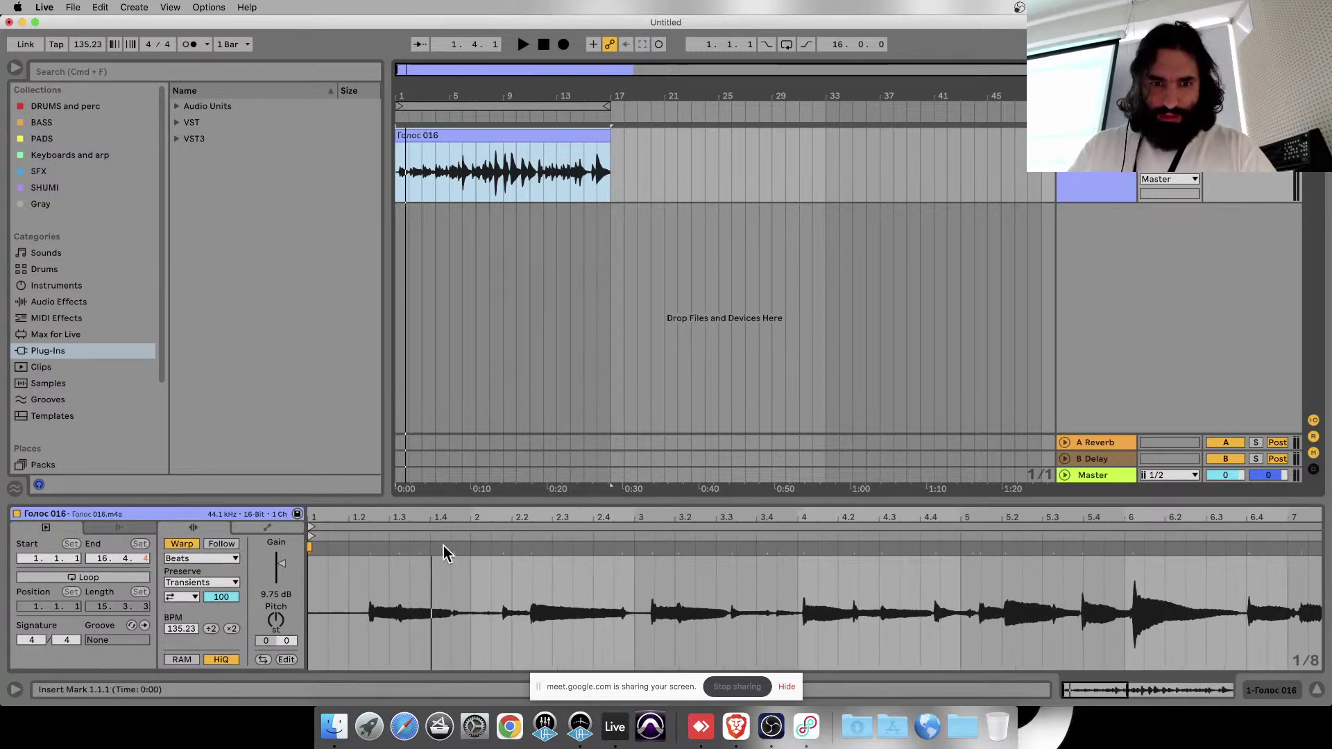
{"action": "double_click", "coordinate": [370, 548]}
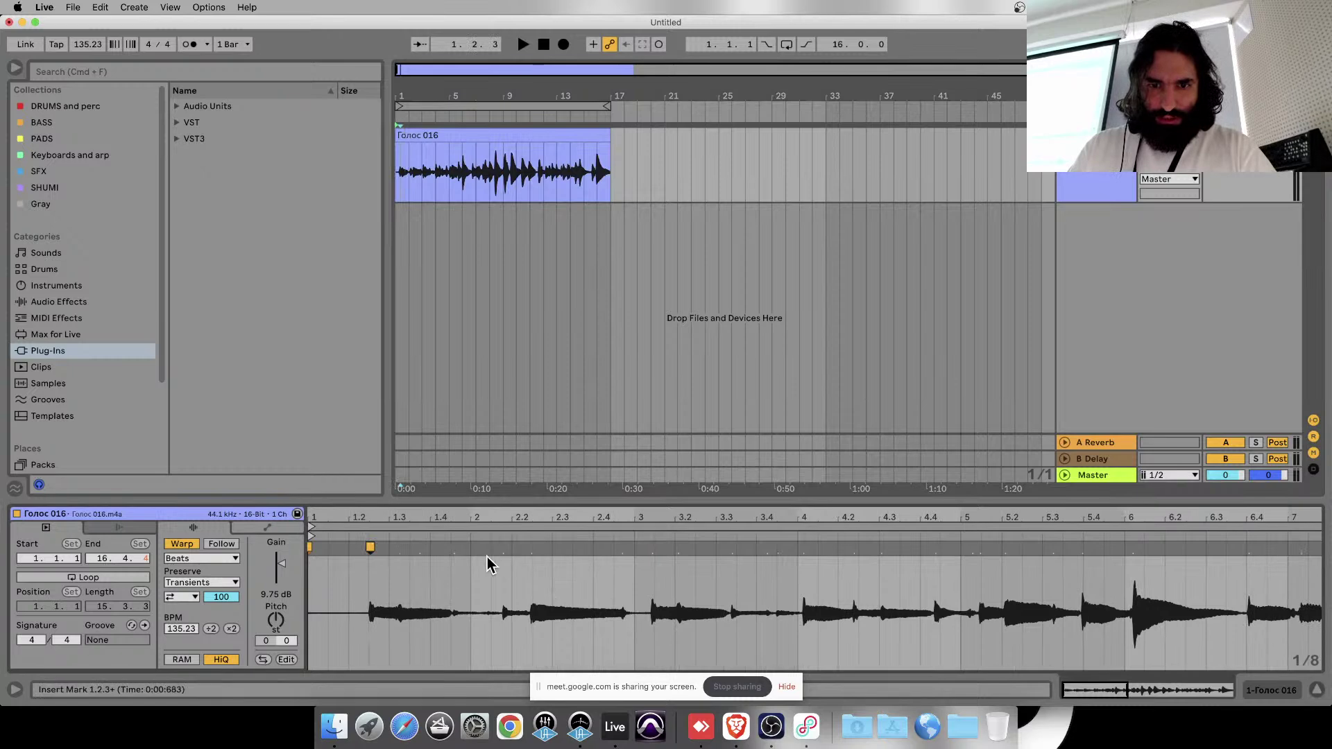
{"action": "key", "text": "space"}
{"action": "key", "text": "space"}
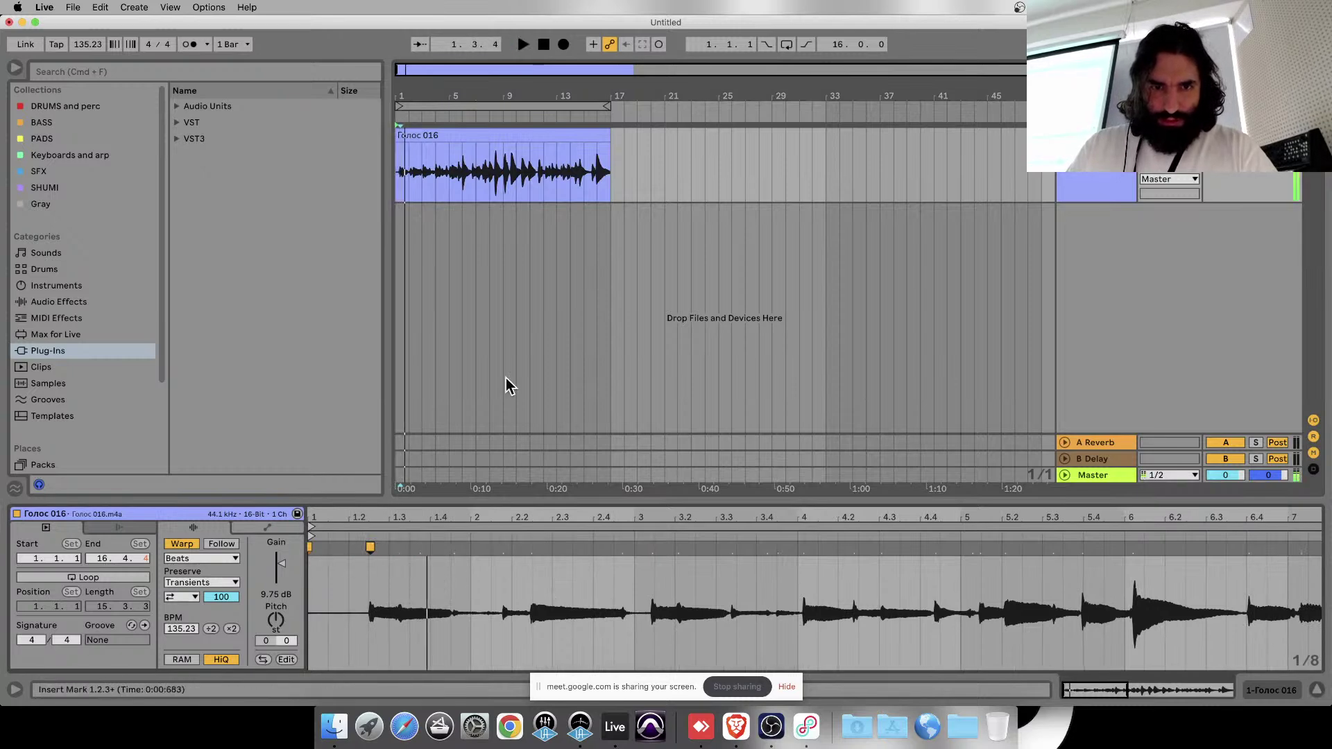
- Set the clip grid to fixed 1/16 and add warp markers through the rest of bar 1, nudging the 1.4.3 marker slightly earlier
{"action": "right_click", "coordinate": [338, 586]}
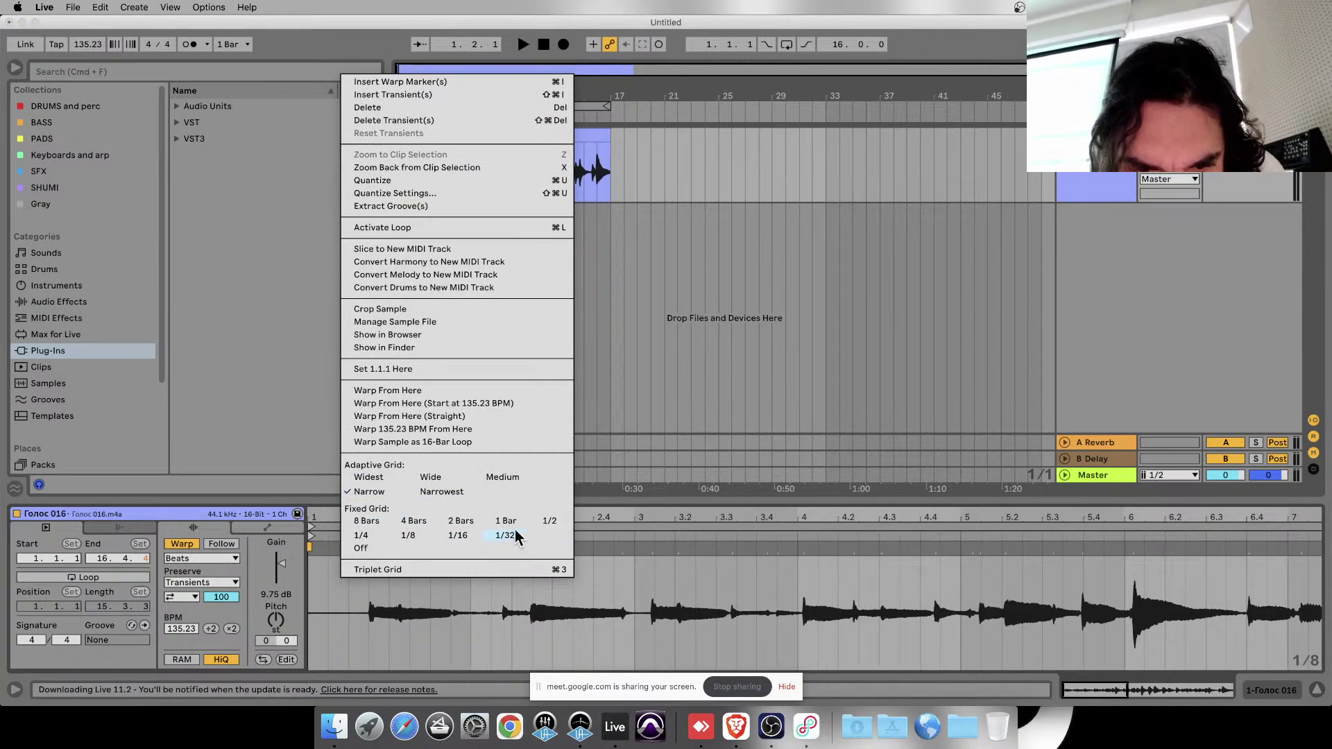
{"action": "left_click", "coordinate": [463, 538]}
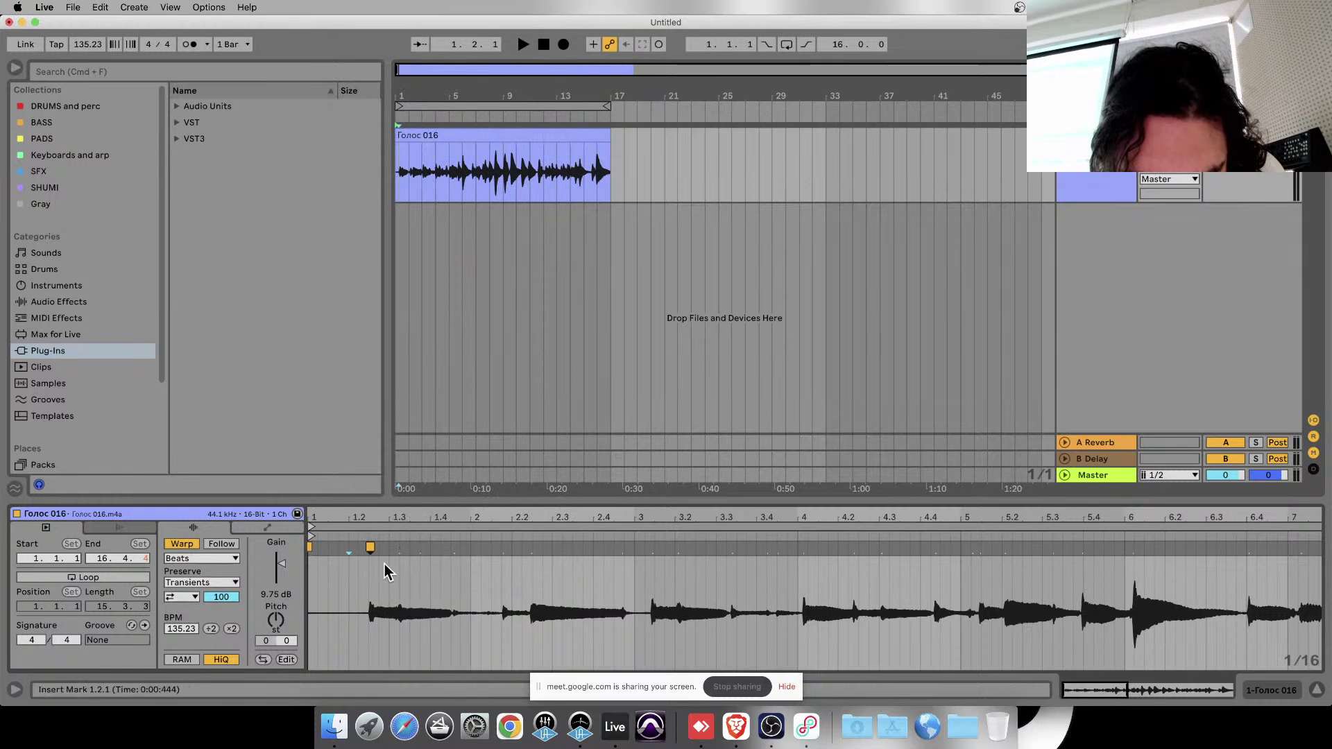
{"action": "double_click", "coordinate": [397, 549]}
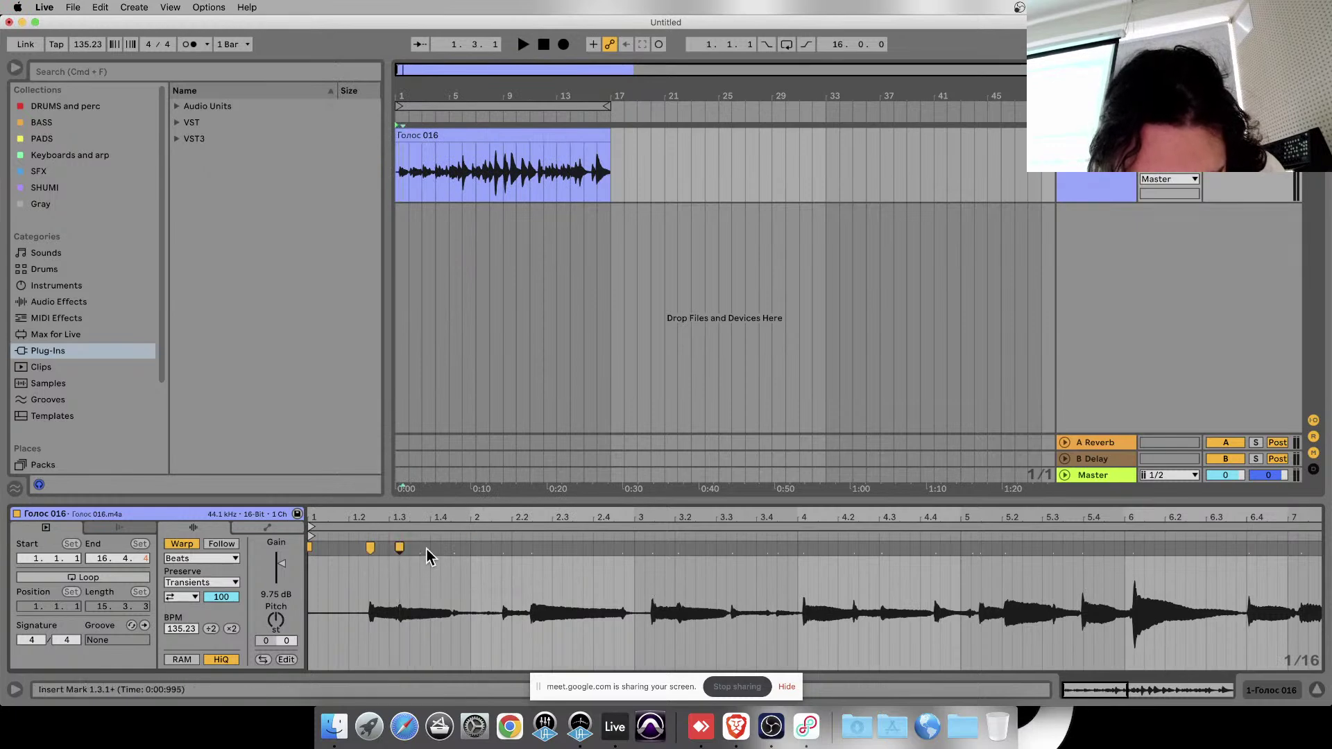
{"action": "double_click", "coordinate": [453, 548]}
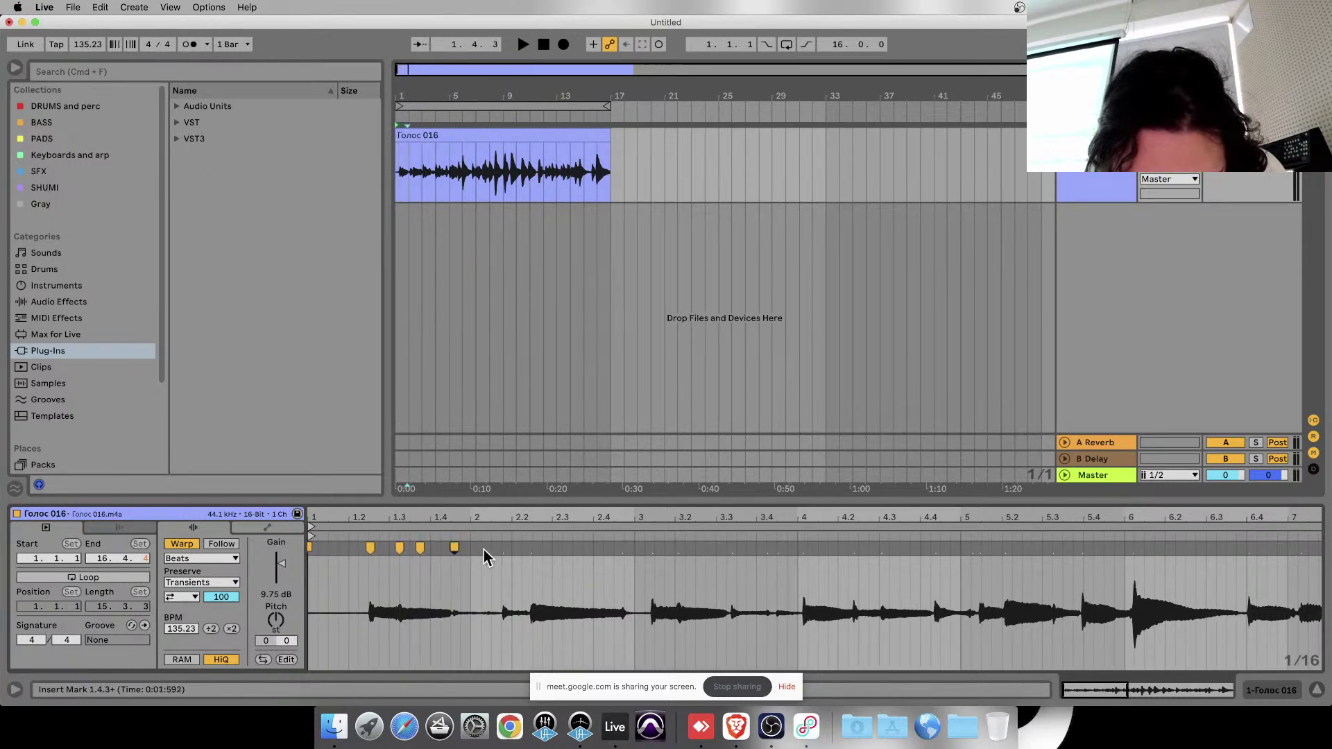
{"action": "left_click_drag", "start_coordinate": [449, 547], "coordinate": [446, 548]}
{"action": "double_click", "coordinate": [421, 548]}
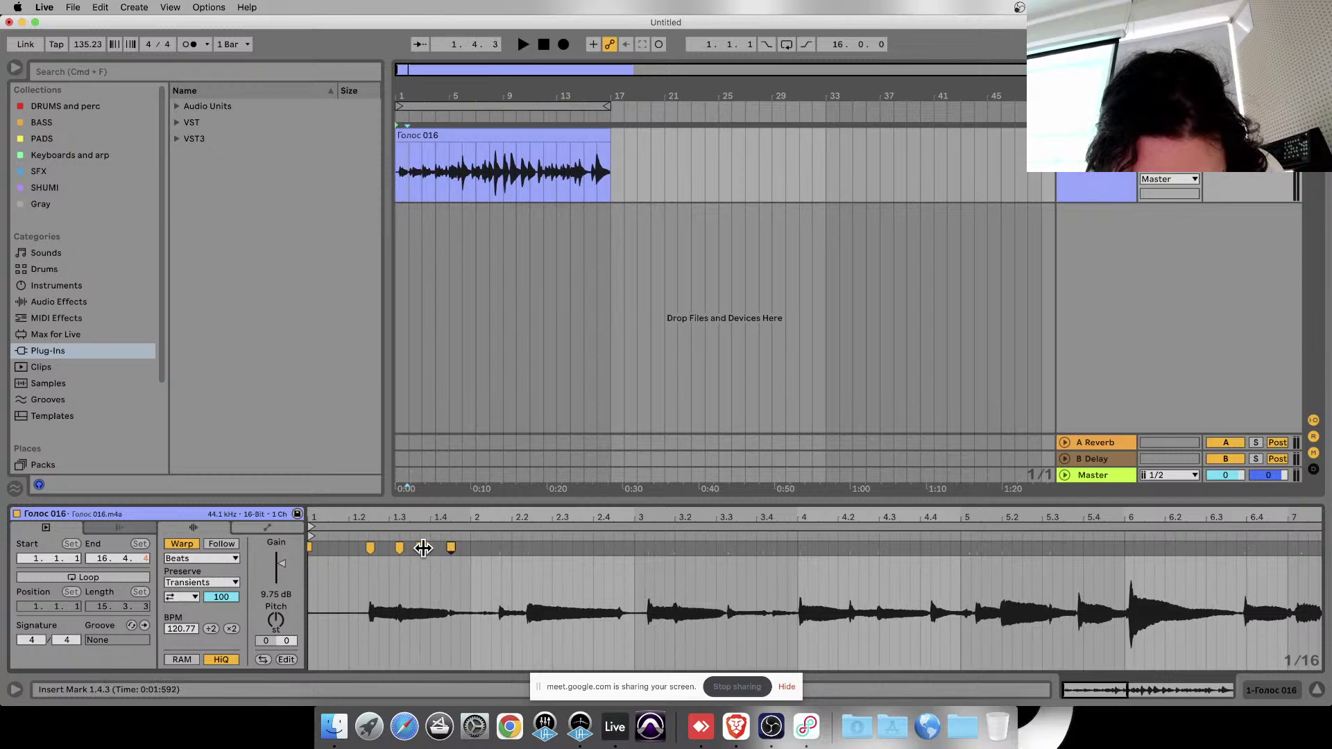
{"action": "left_click", "coordinate": [399, 548]}
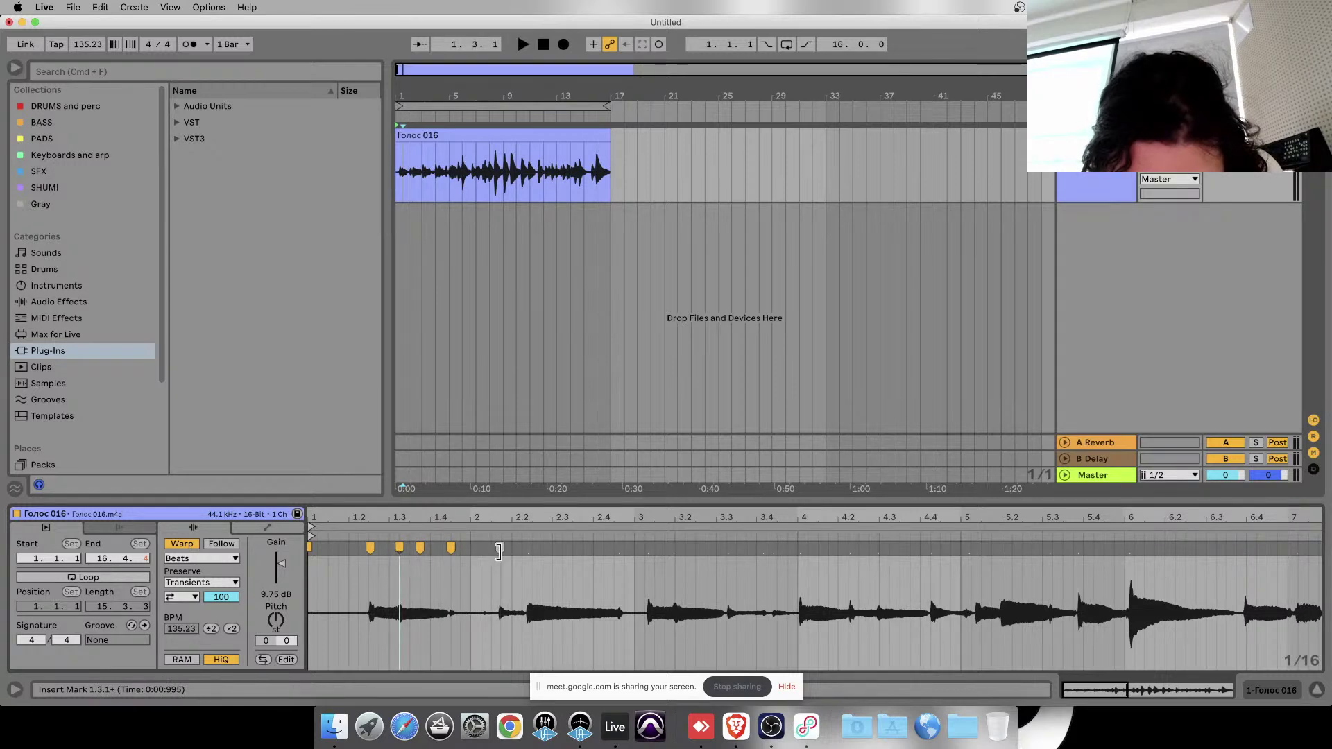
- Add warp markers to the bar 2 notes, including at 2.2.3 and 2.4.4
{"action": "double_click", "coordinate": [500, 549]}
{"action": "left_click", "coordinate": [527, 548]}
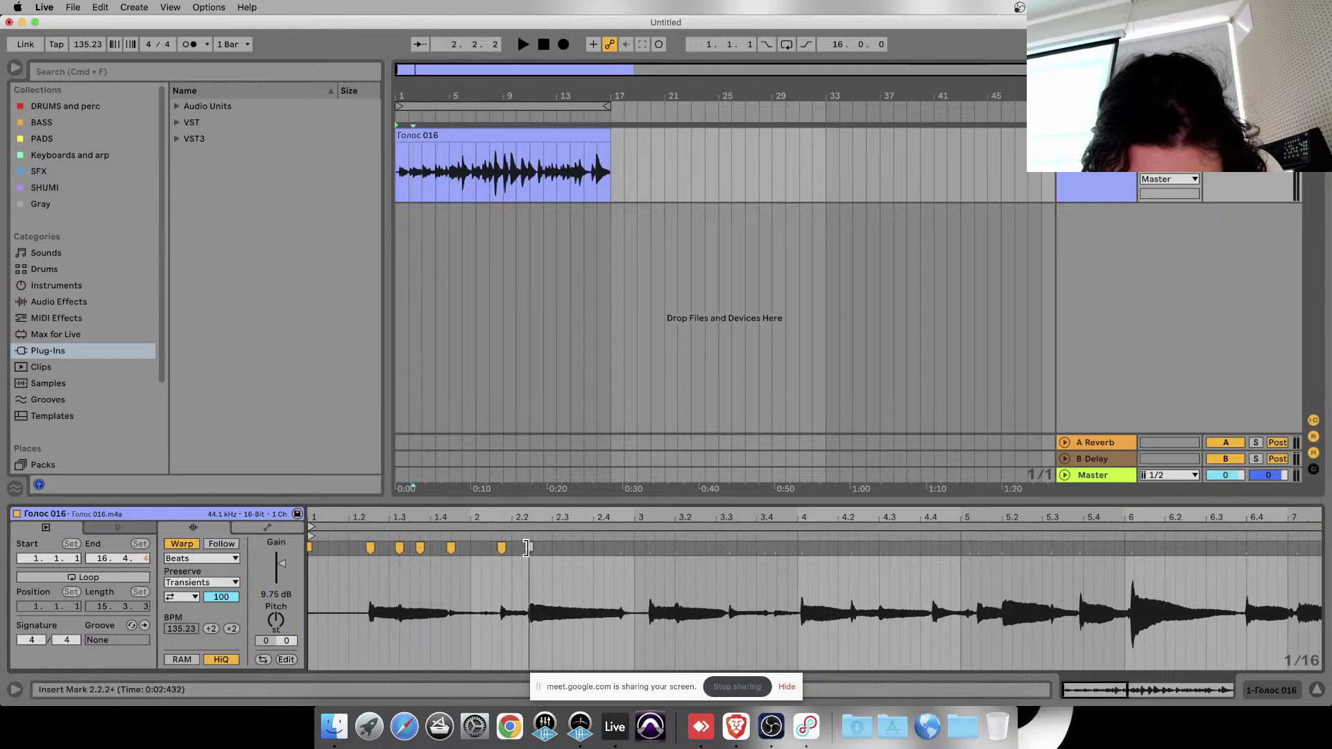
{"action": "double_click", "coordinate": [533, 549]}
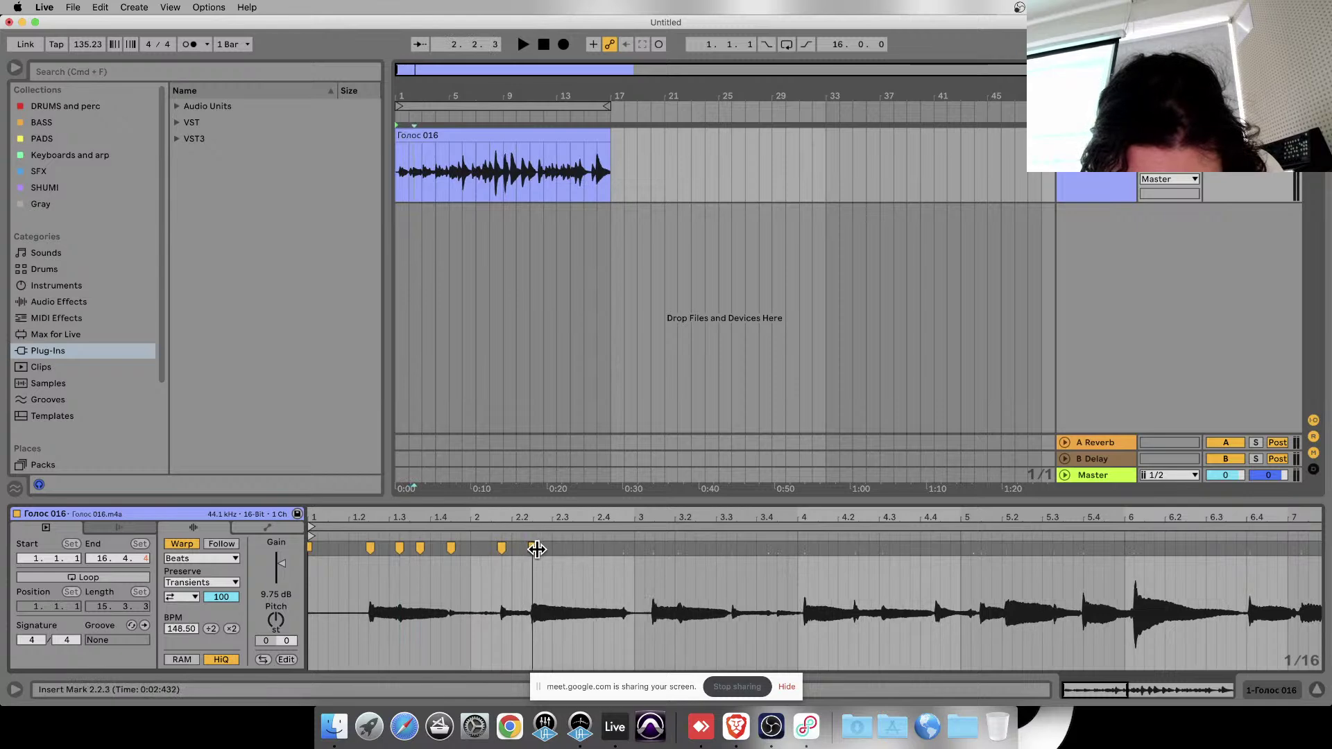
{"action": "double_click", "coordinate": [623, 548]}
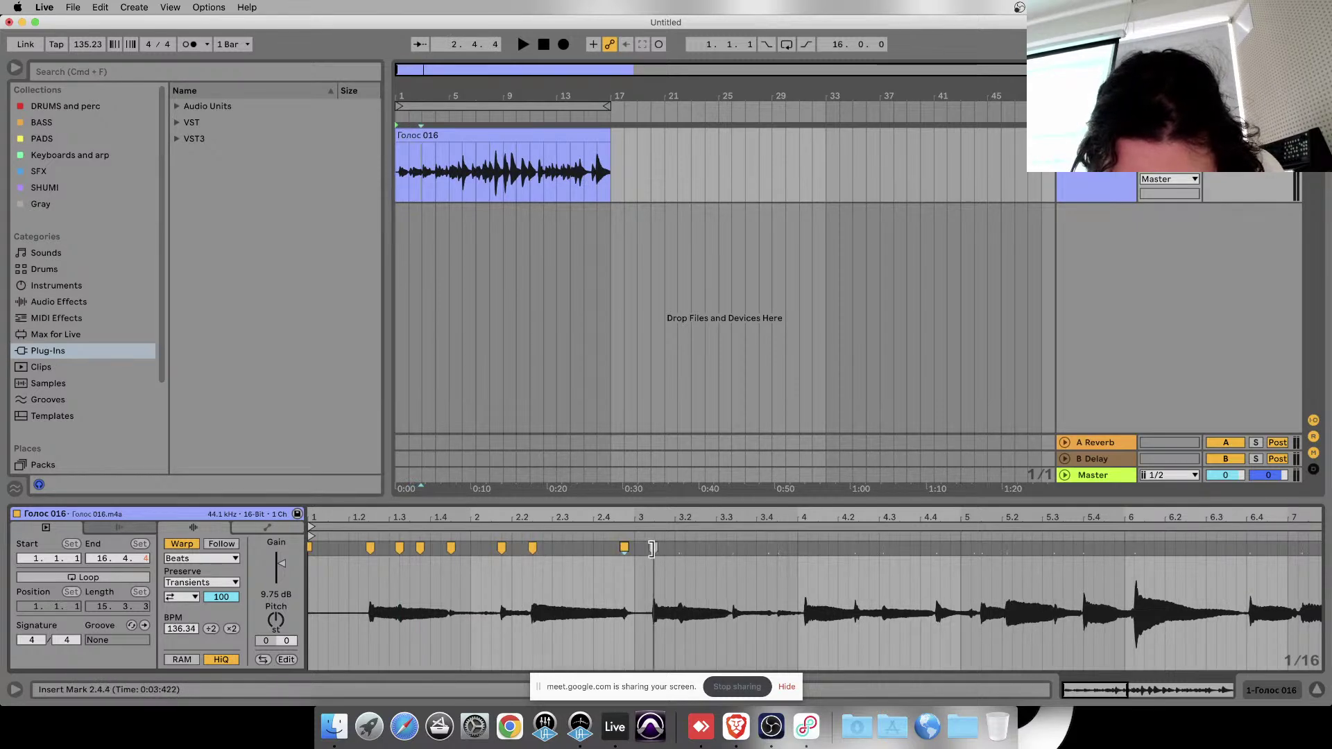
- Add warp markers across bar 3, including at 3.1.3, 3.2.2 and 3.3.3, and align the next note to the start of bar 4
{"action": "left_click", "coordinate": [653, 549]}
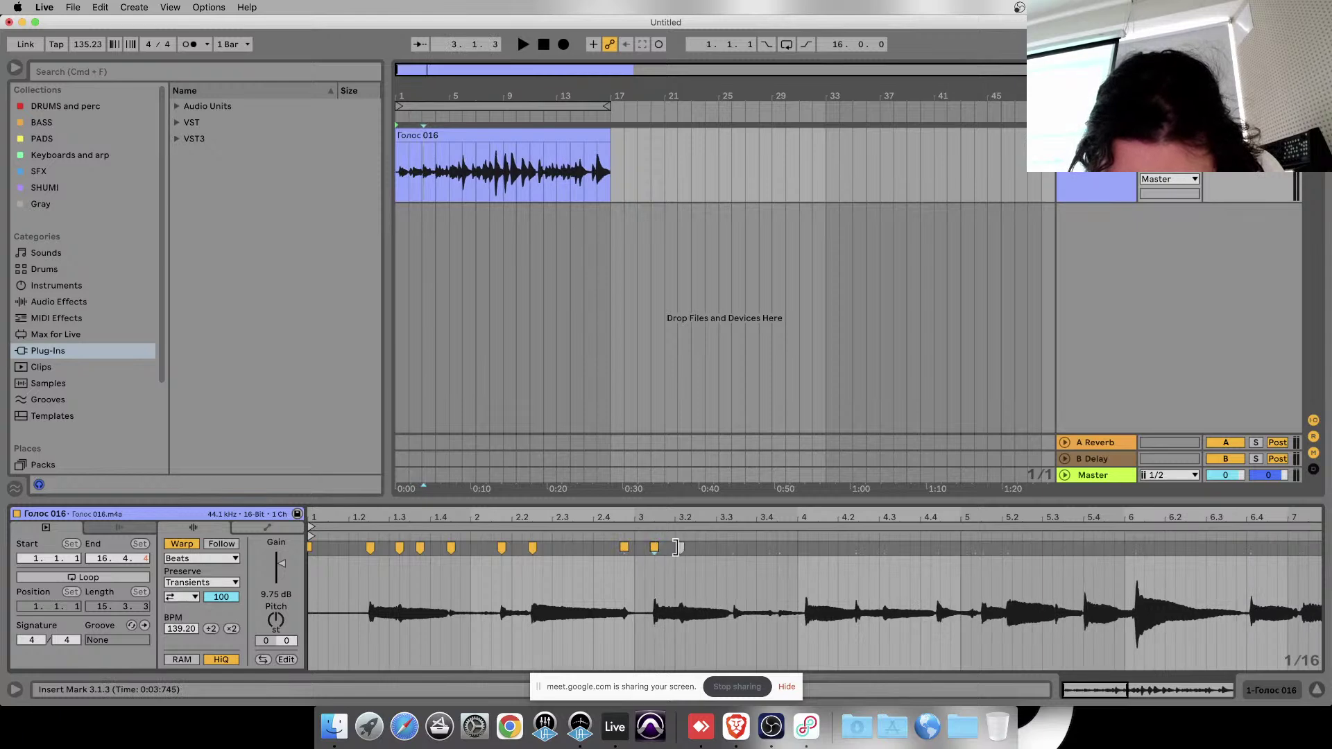
{"action": "double_click", "coordinate": [682, 548]}
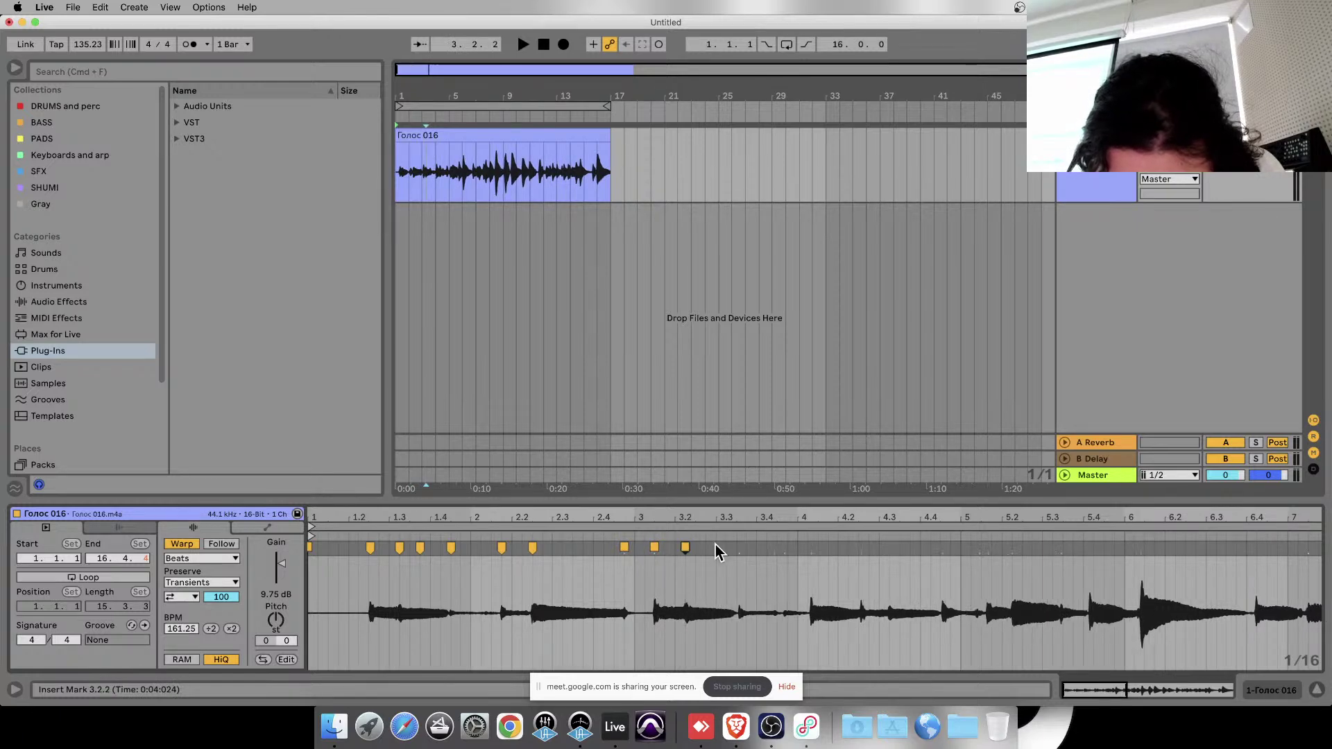
{"action": "double_click", "coordinate": [738, 548]}
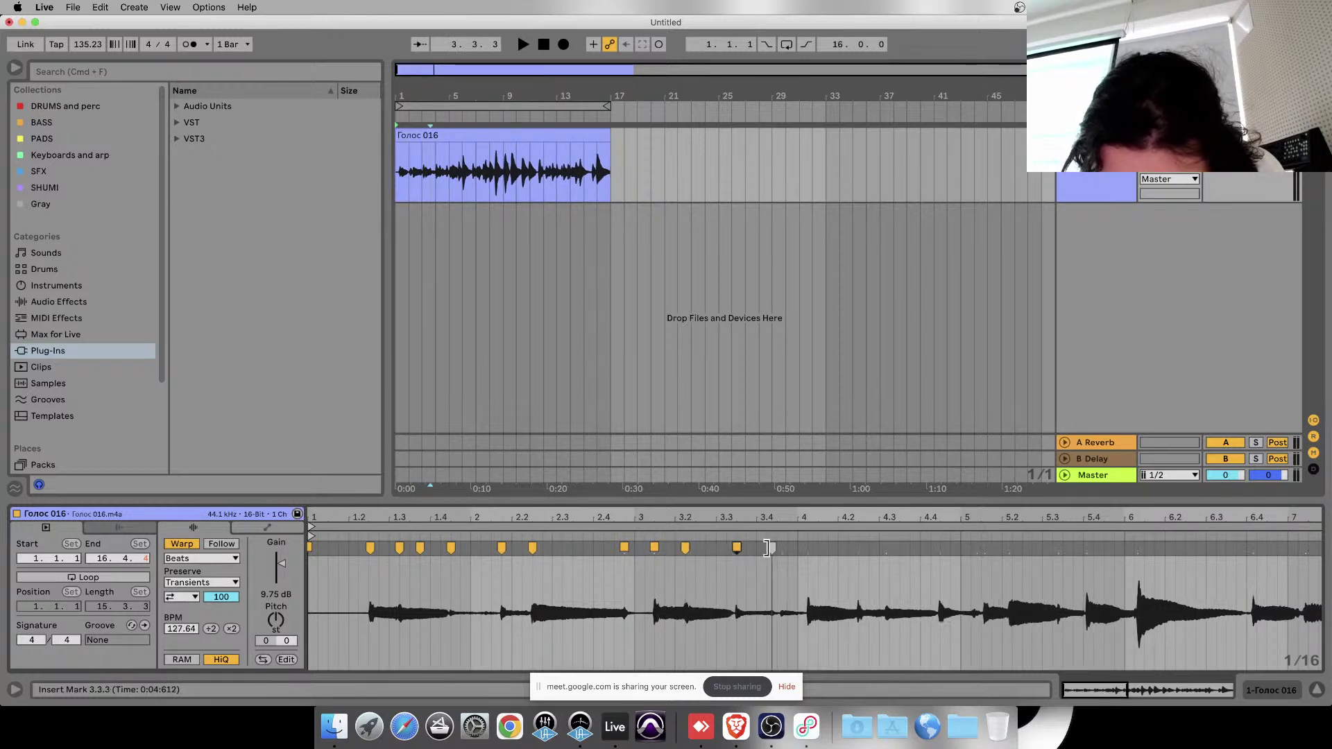
{"action": "double_click", "coordinate": [769, 548]}
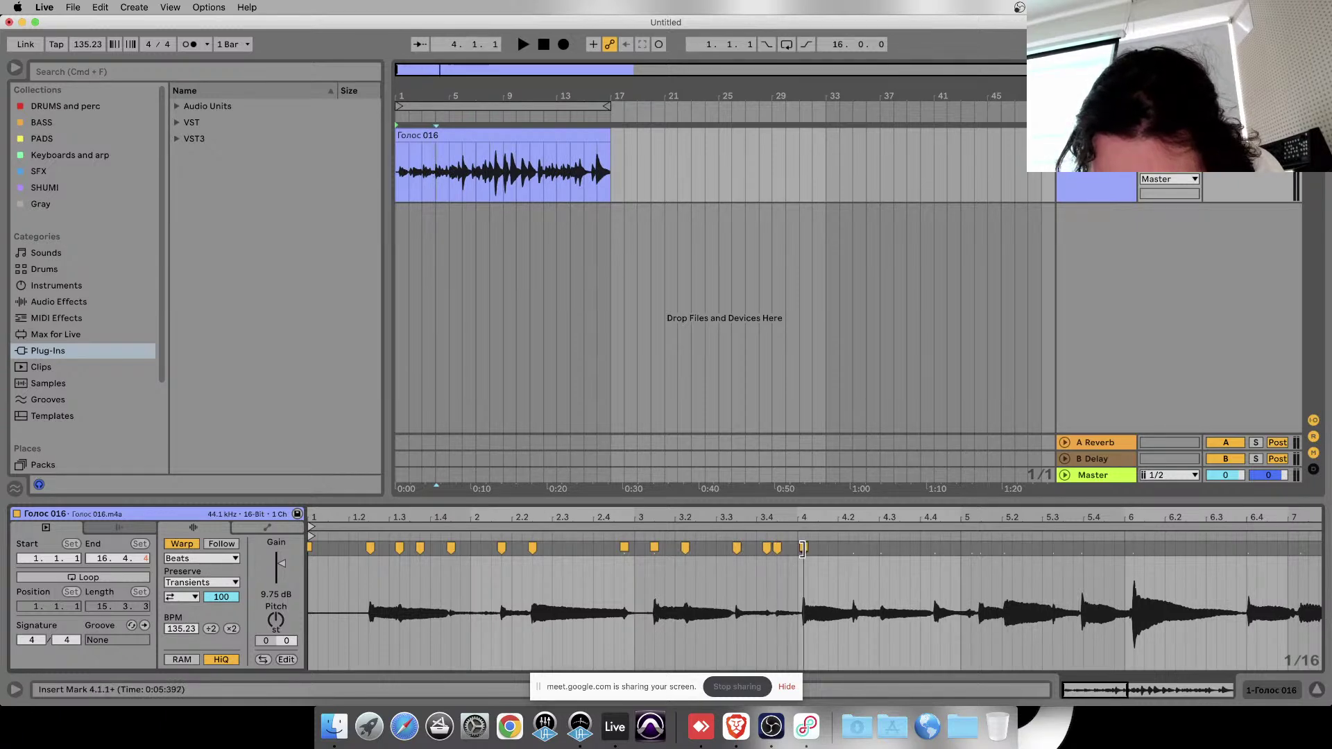
{"action": "double_click", "coordinate": [803, 548]}
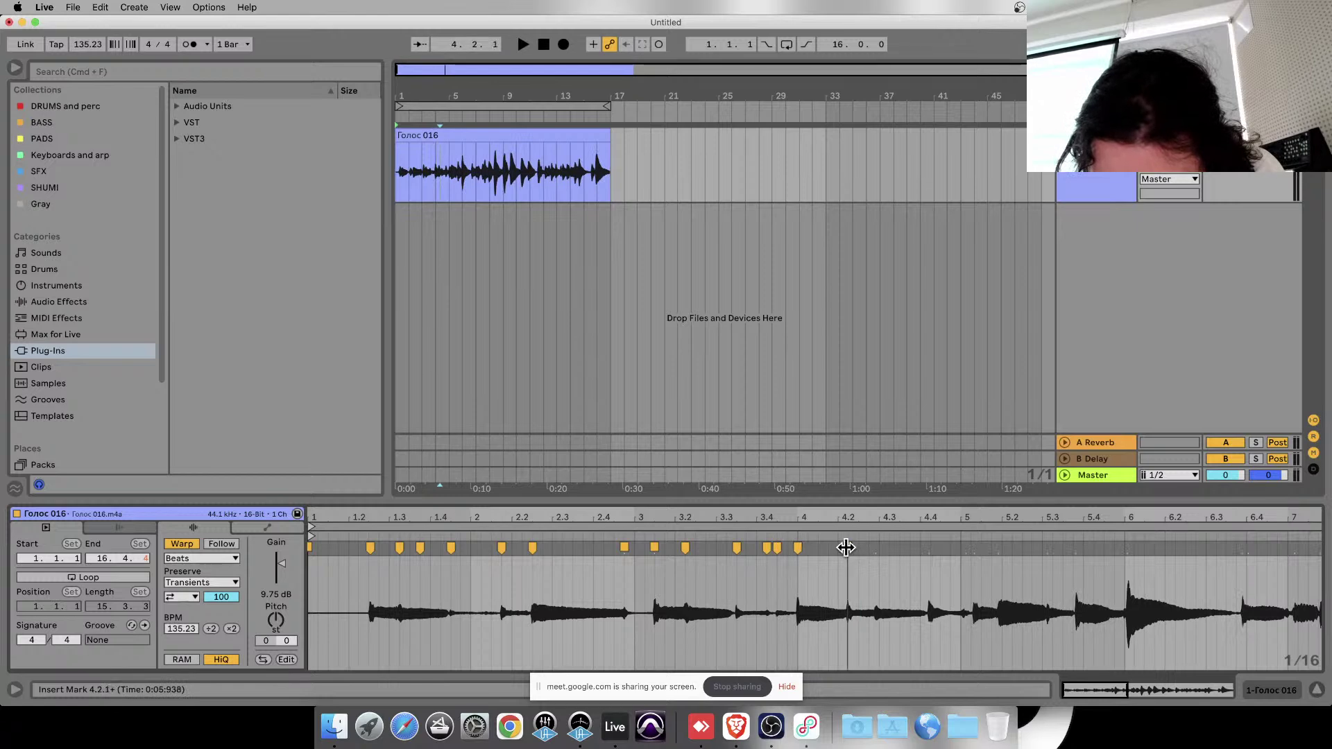
- Add warp markers to the remaining bar 4 notes, aligning notes to 4.3.1 and 4.4.2
{"action": "double_click", "coordinate": [848, 548]}
{"action": "left_click", "coordinate": [873, 548]}
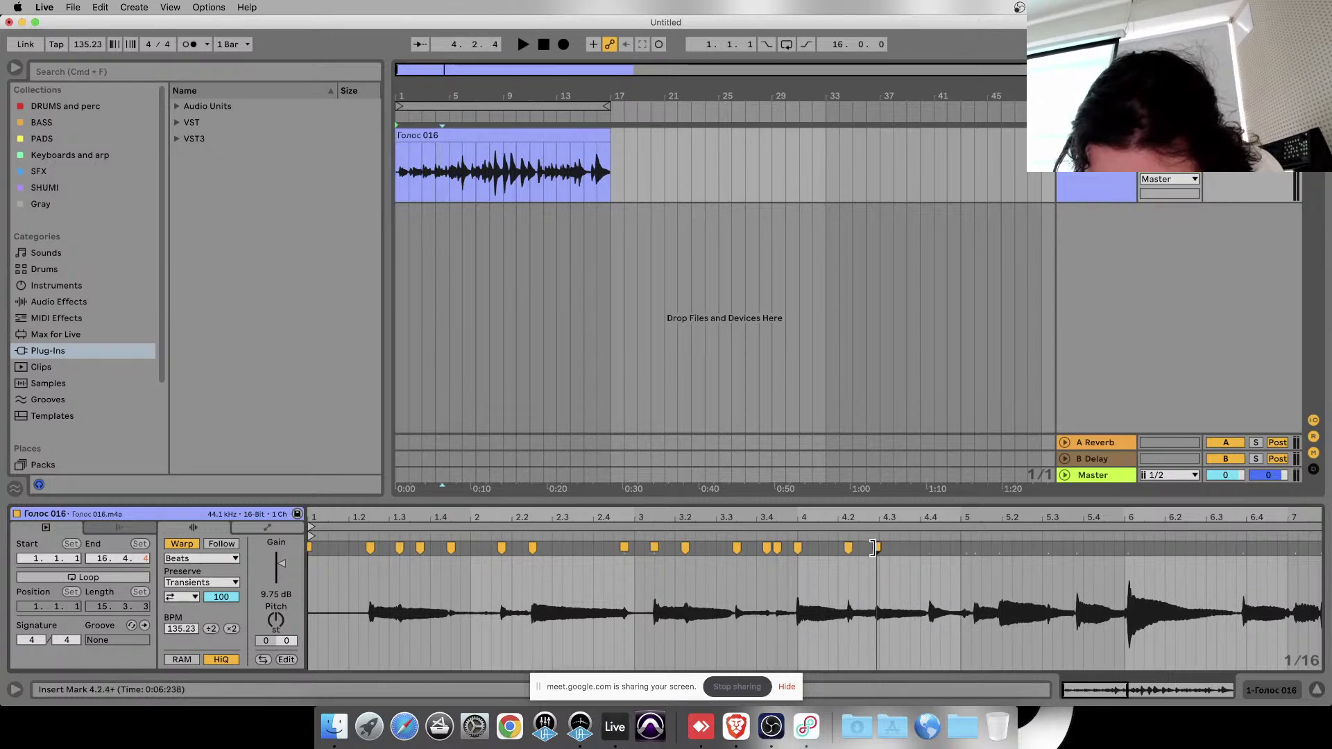
{"action": "left_click_drag", "start_coordinate": [875, 548], "coordinate": [879, 548]}
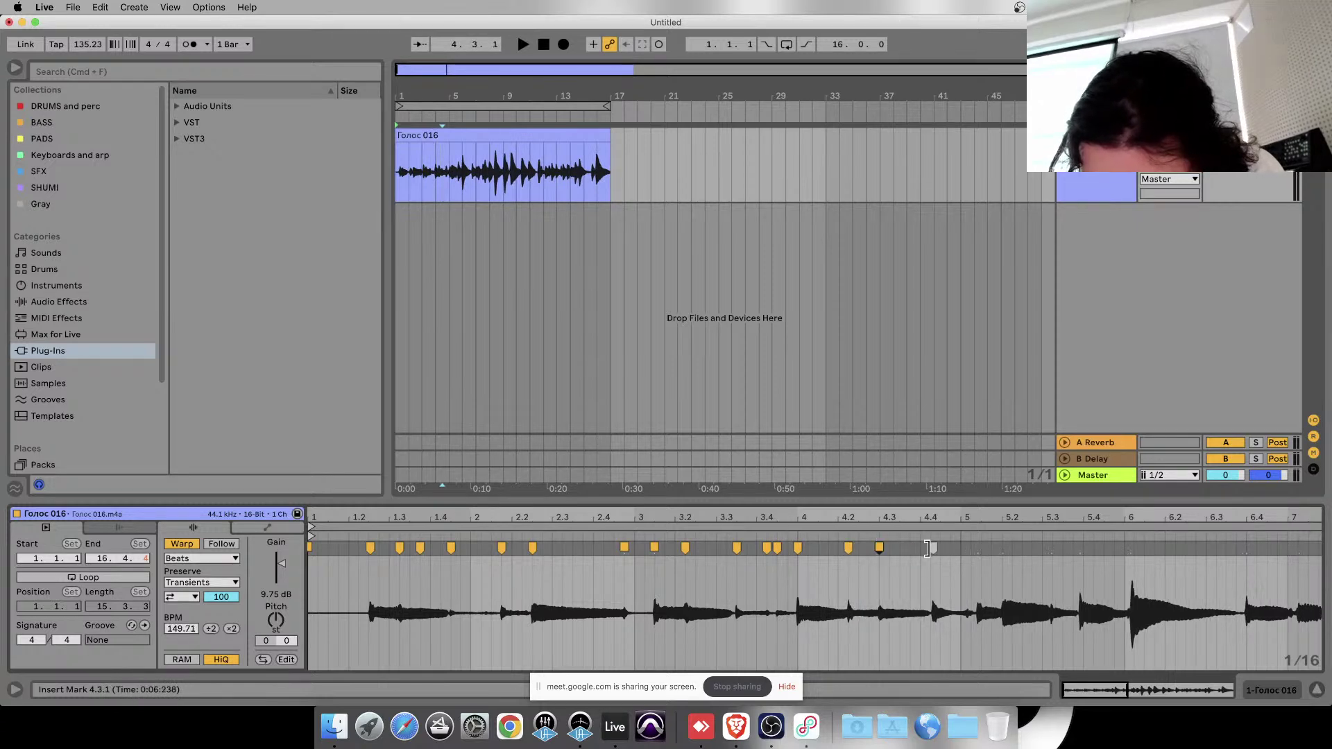
{"action": "double_click", "coordinate": [929, 548]}
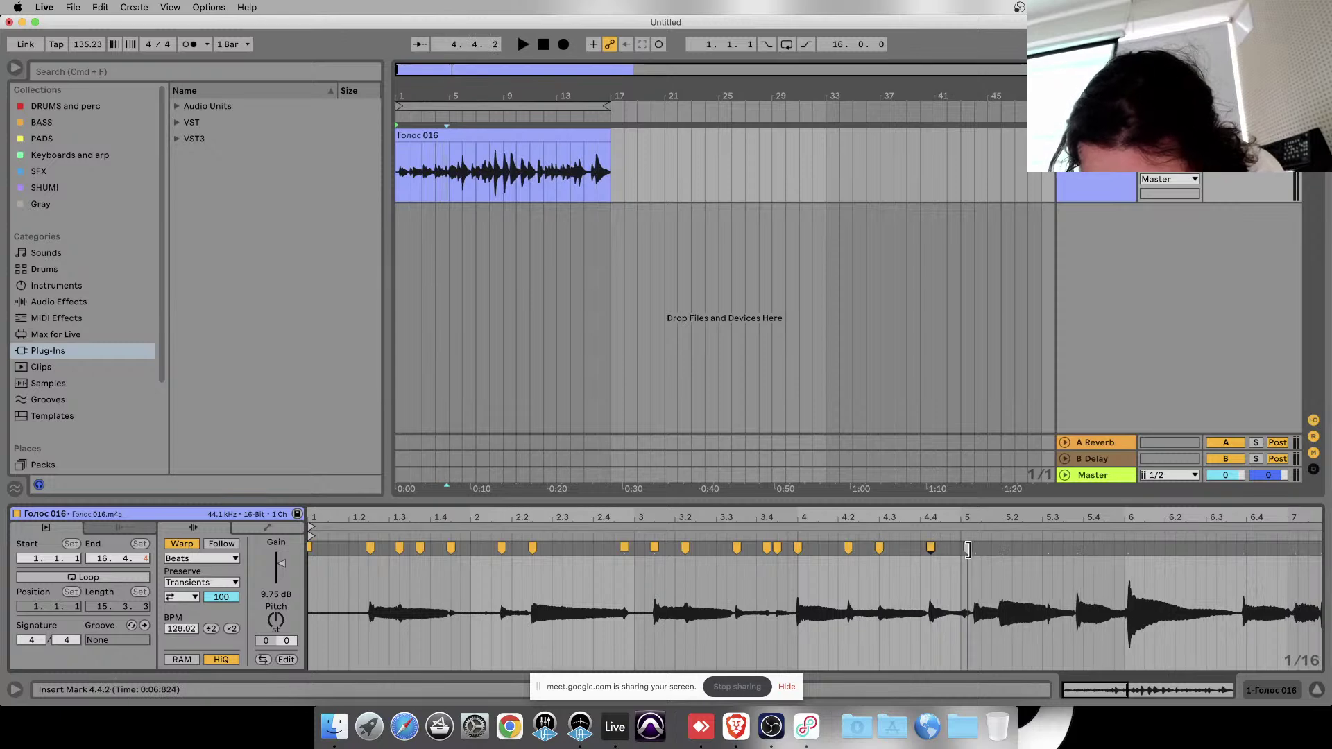
- Add warp markers across bar 5, aligning notes to 5.1.2, 5.1.4 and 5.4.1, and align the next note to 6.1.1
{"action": "double_click", "coordinate": [967, 548]}
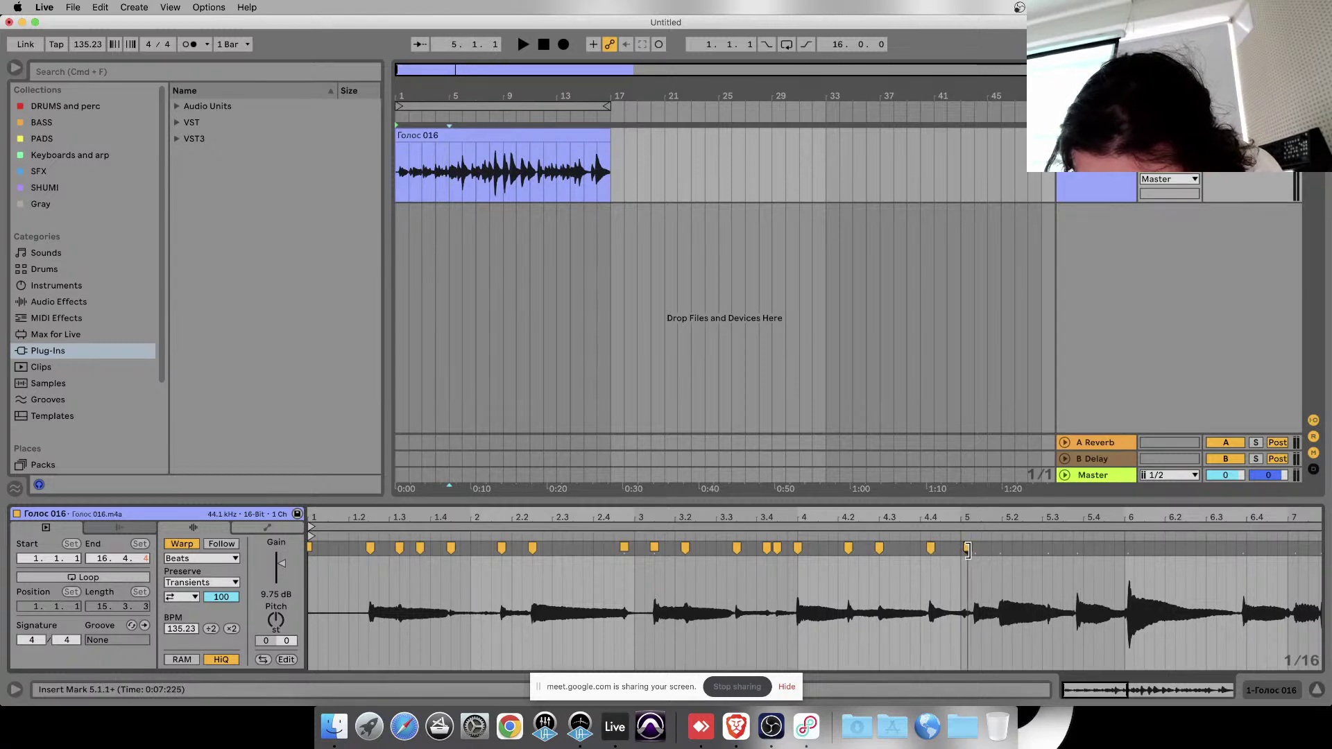
{"action": "left_click_drag", "start_coordinate": [962, 548], "coordinate": [972, 549]}
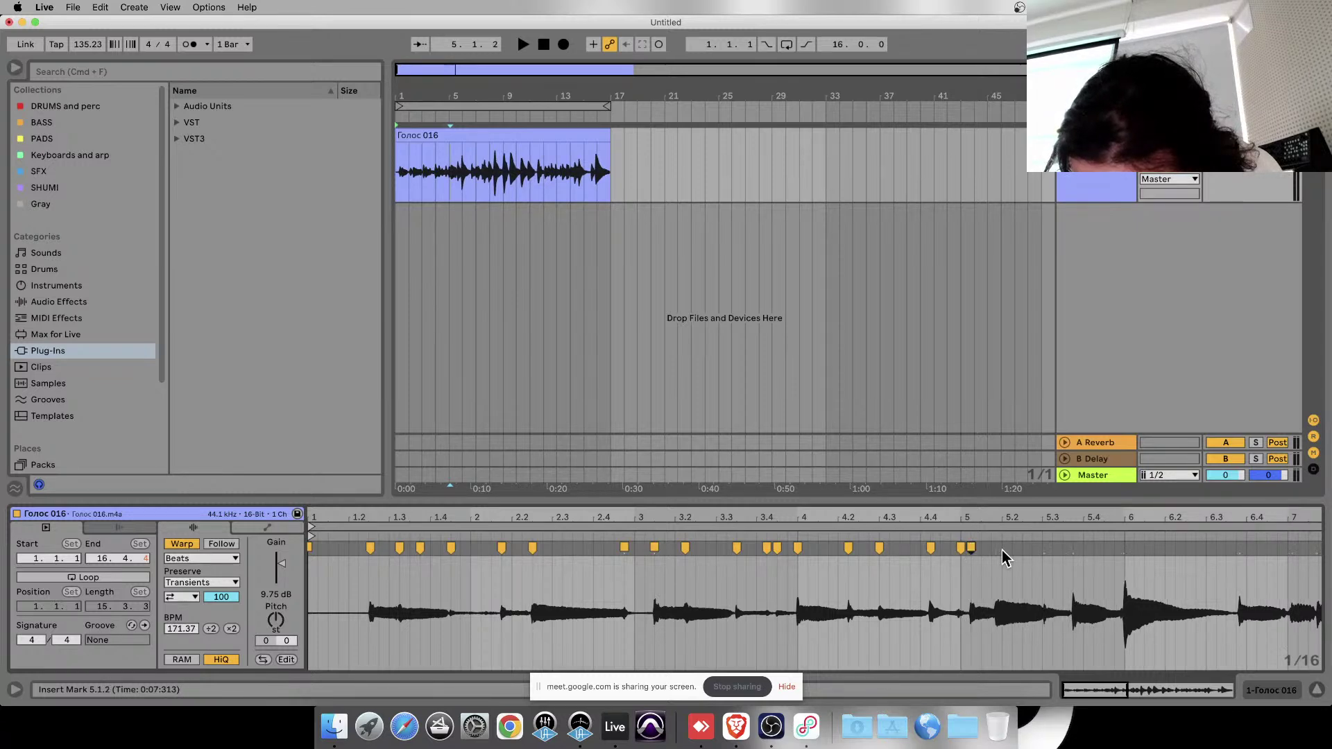
{"action": "double_click", "coordinate": [992, 548]}
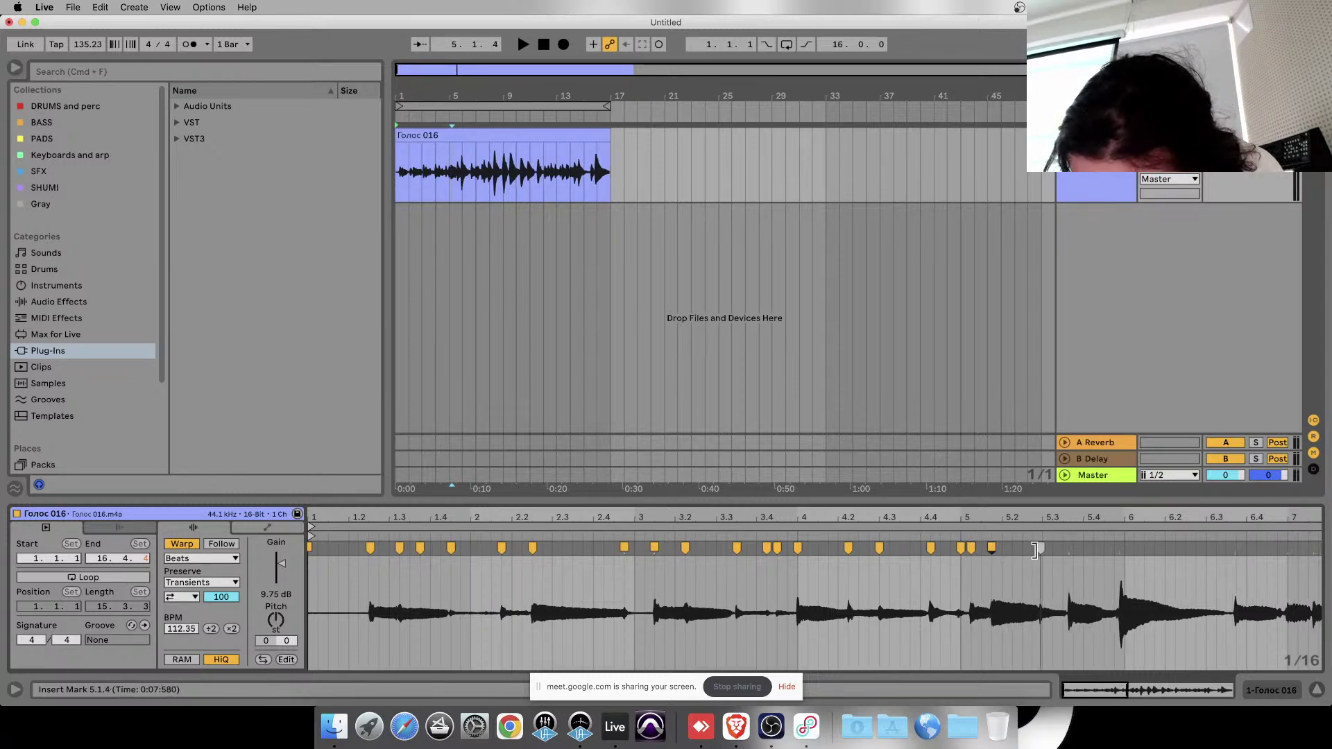
{"action": "double_click", "coordinate": [1039, 548]}
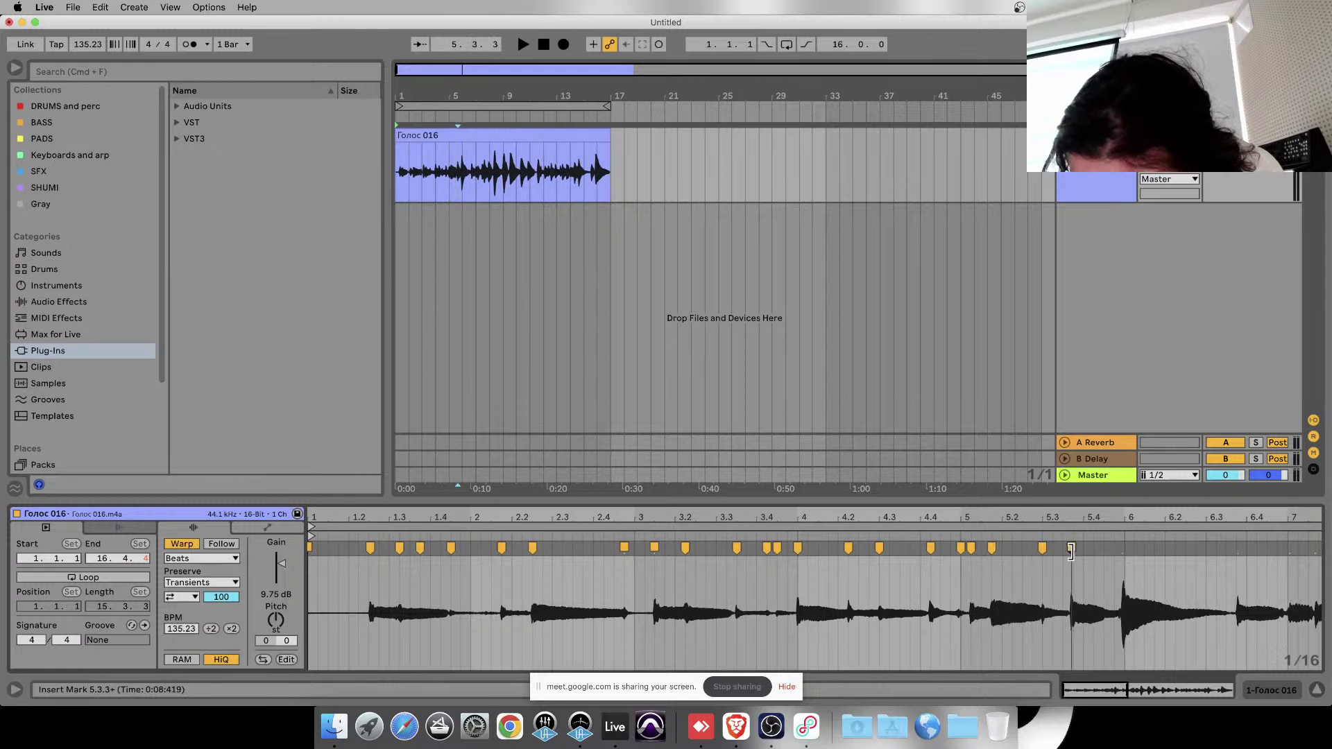
{"action": "left_click_drag", "start_coordinate": [1071, 550], "coordinate": [1080, 550]}
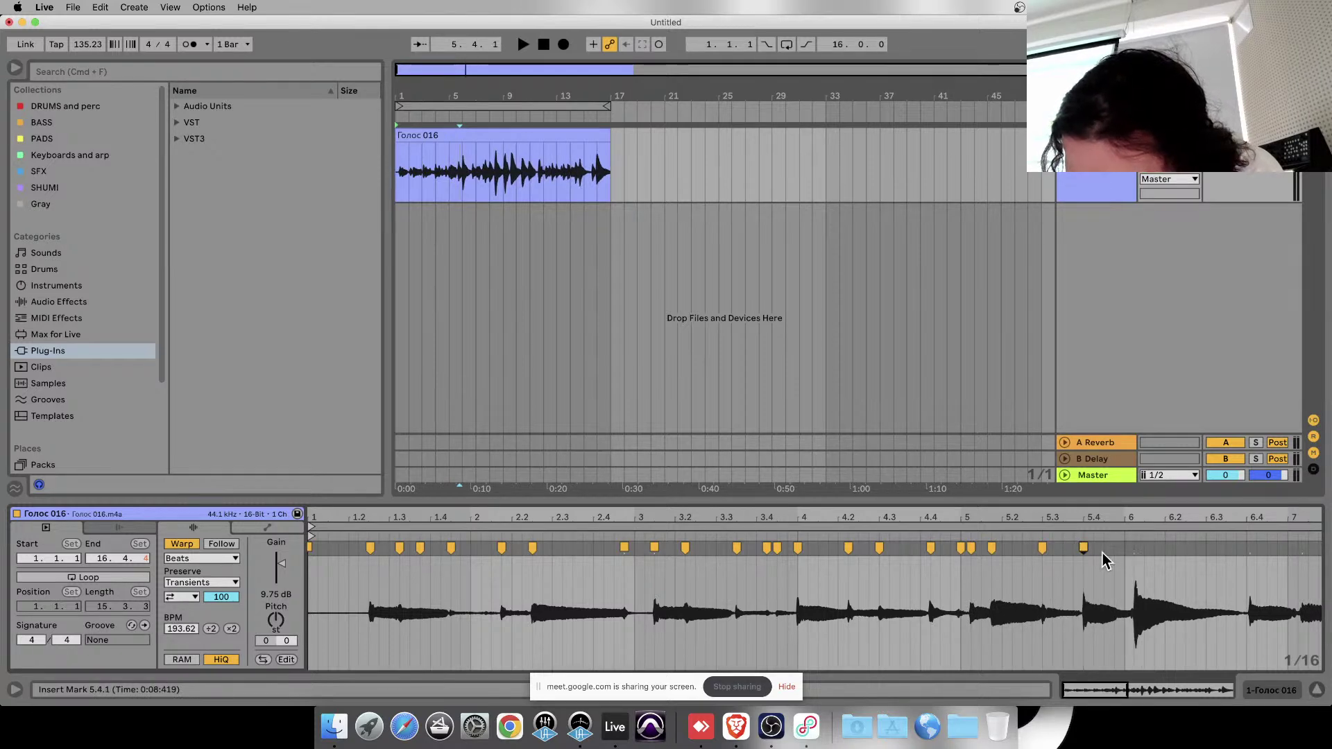
{"action": "double_click", "coordinate": [1132, 550]}
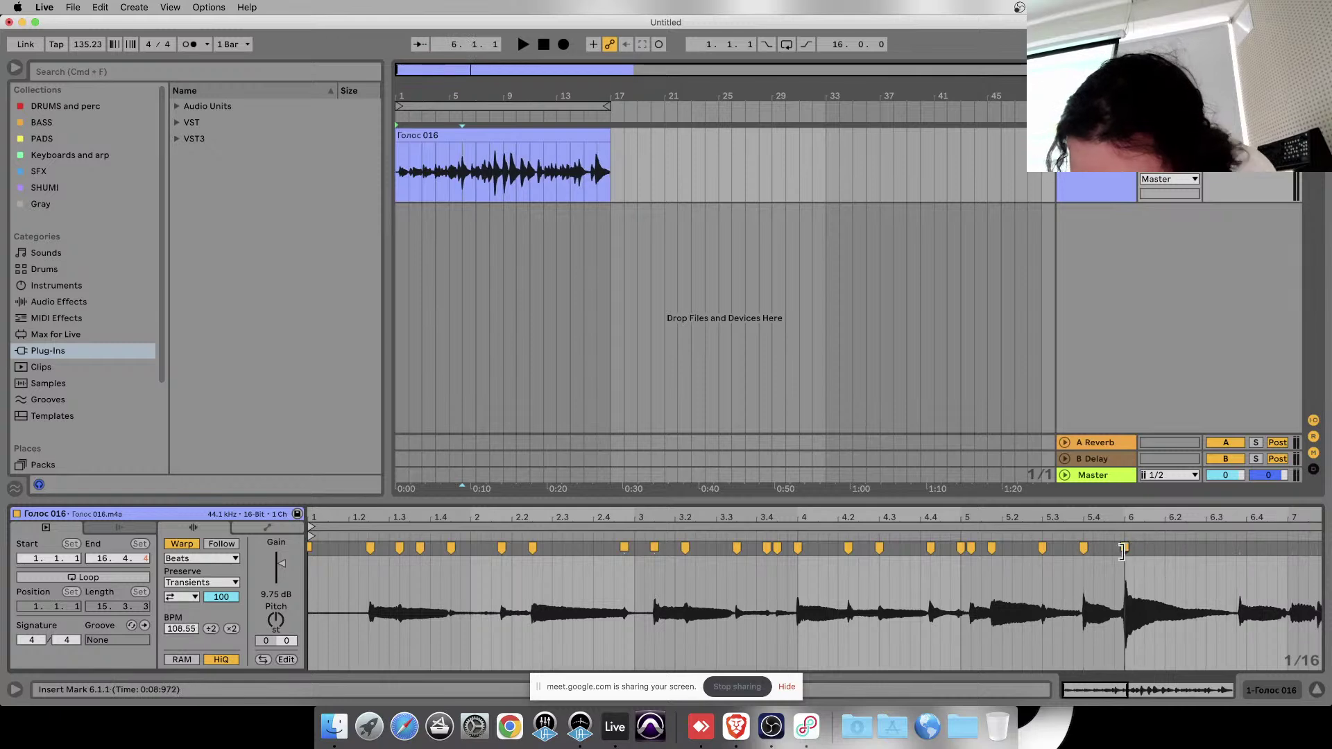
- Add a warp marker to the note late in bar 6 and align it to 6.4.1
{"action": "scroll", "coordinate": [1120, 569], "scroll_direction": "right", "scroll_amount": 5}
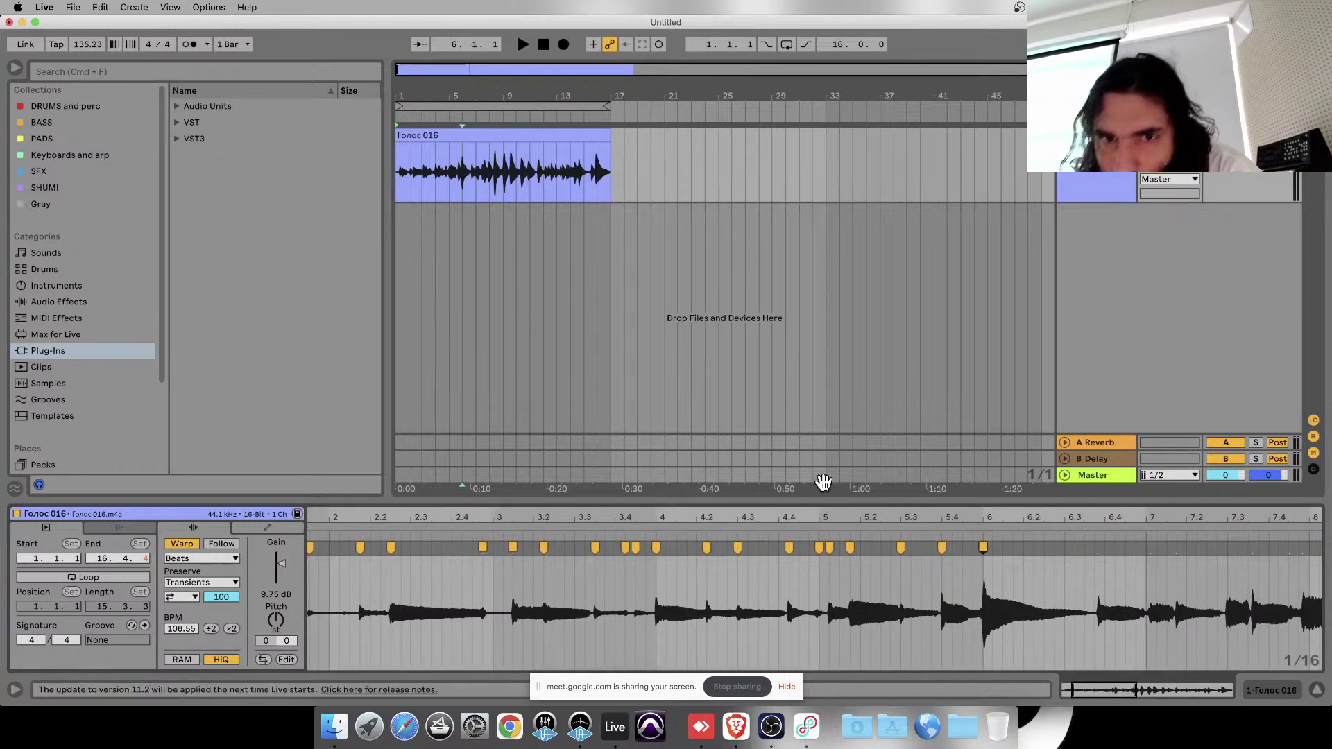
{"action": "scroll", "coordinate": [1074, 566], "scroll_direction": "right", "scroll_amount": 20}
{"action": "scroll", "coordinate": [1075, 578], "scroll_direction": "left", "scroll_amount": 10}
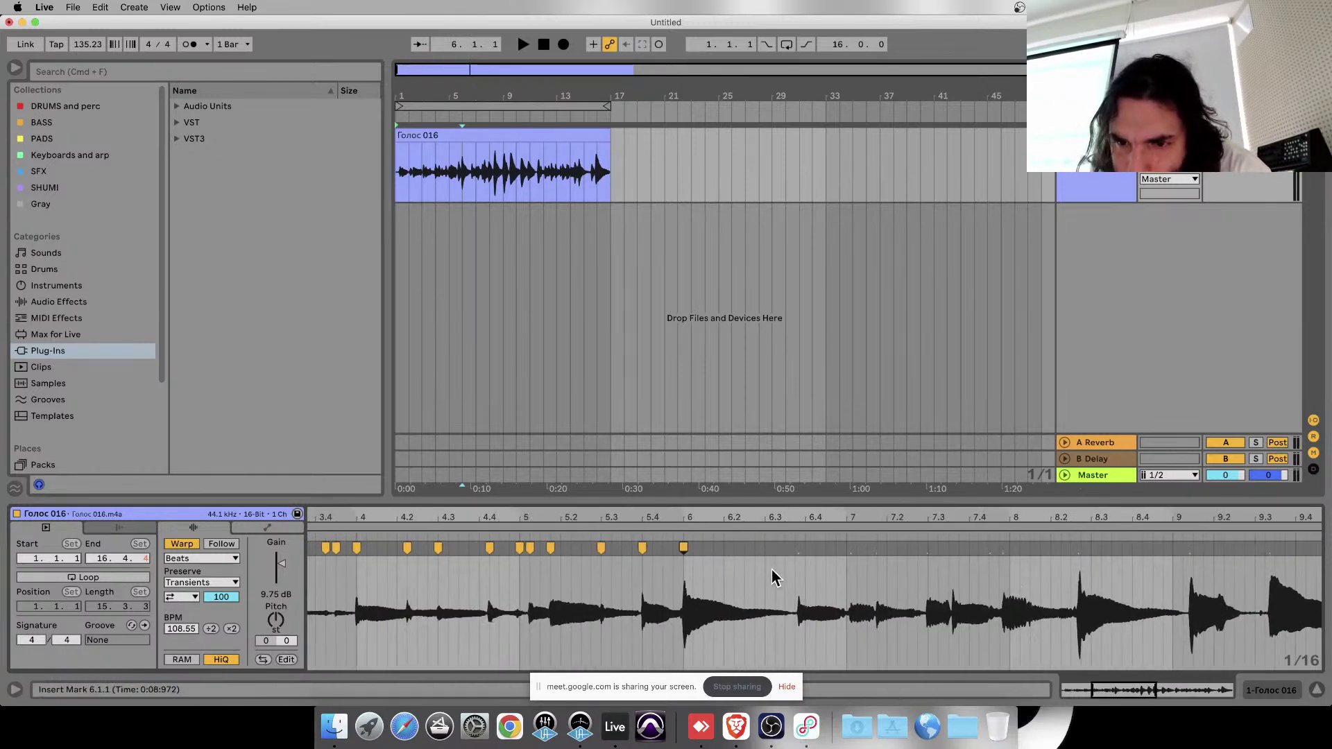
{"action": "double_click", "coordinate": [798, 548]}
{"action": "left_click_drag", "start_coordinate": [799, 548], "coordinate": [804, 548]}
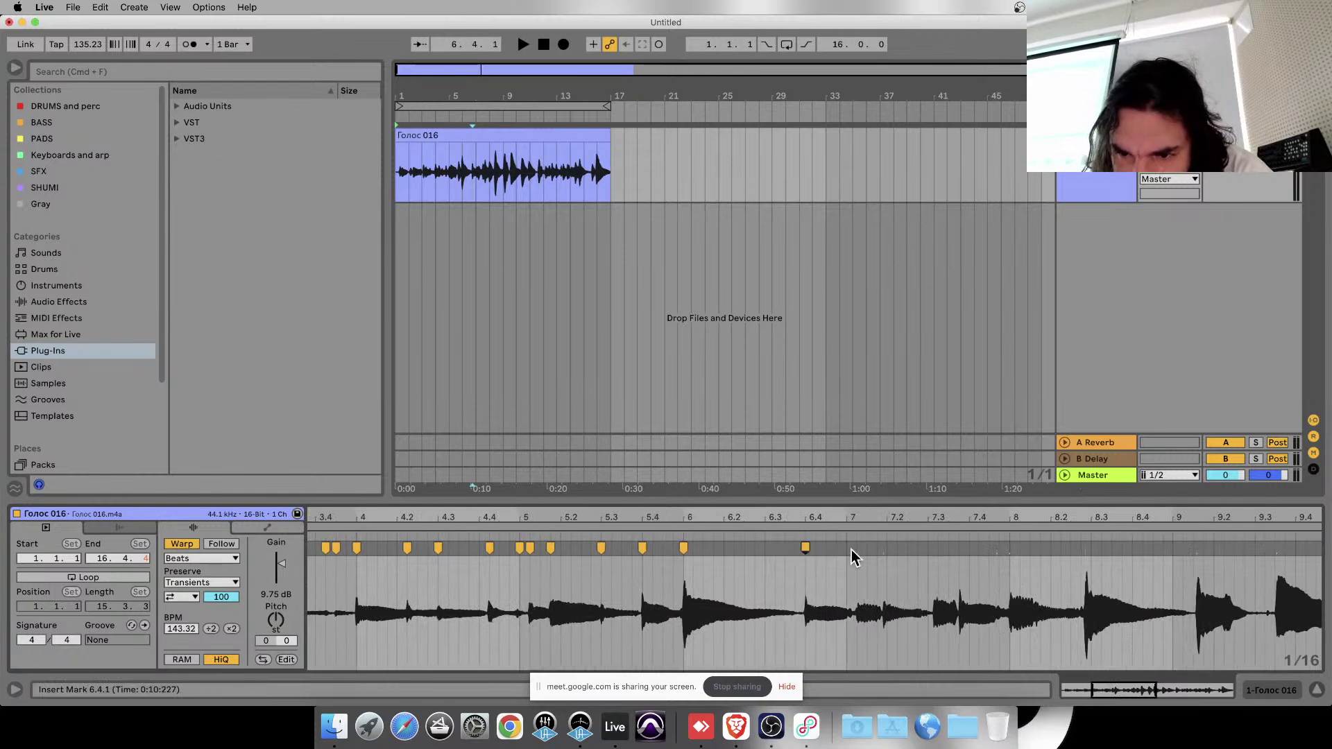
- Add warp markers across bar 7, including at 7.1.2, 7.2.1 and 7.4.1, and align the next note to 8.1.1
{"action": "double_click", "coordinate": [857, 548]}
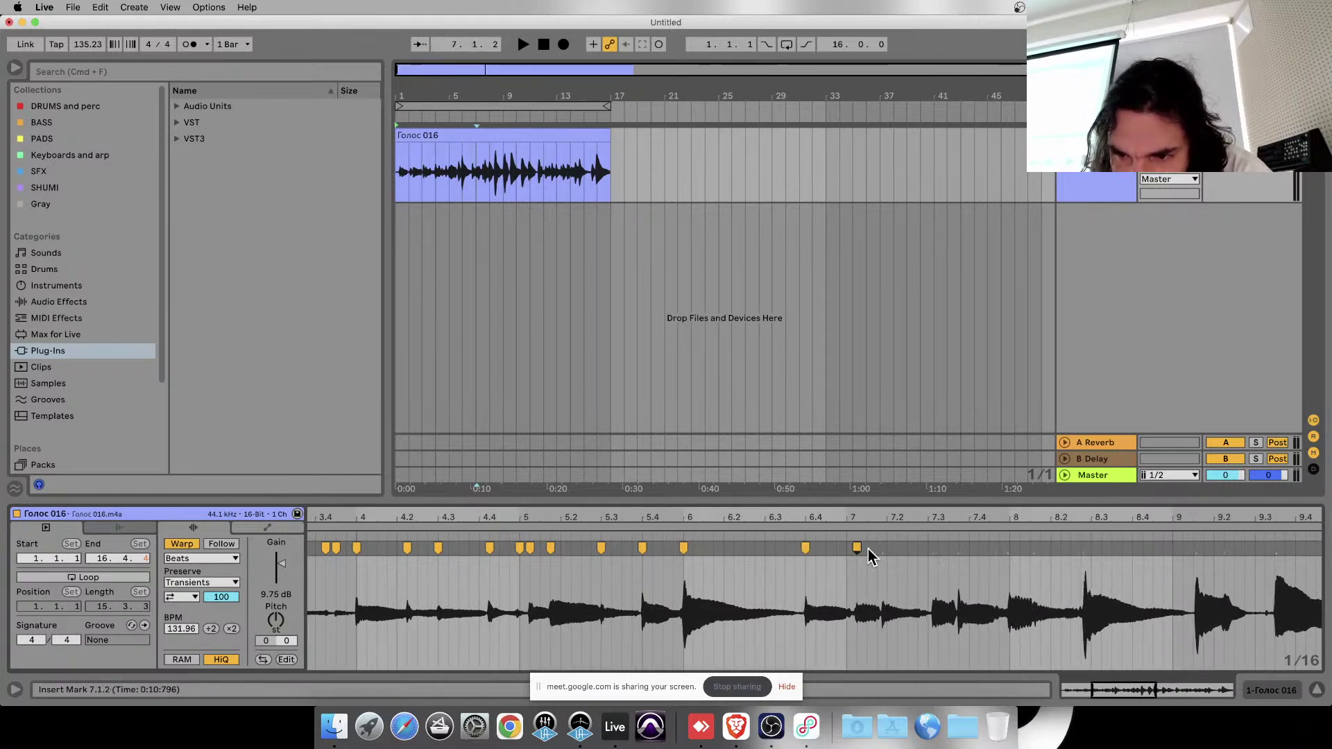
{"action": "double_click", "coordinate": [882, 548]}
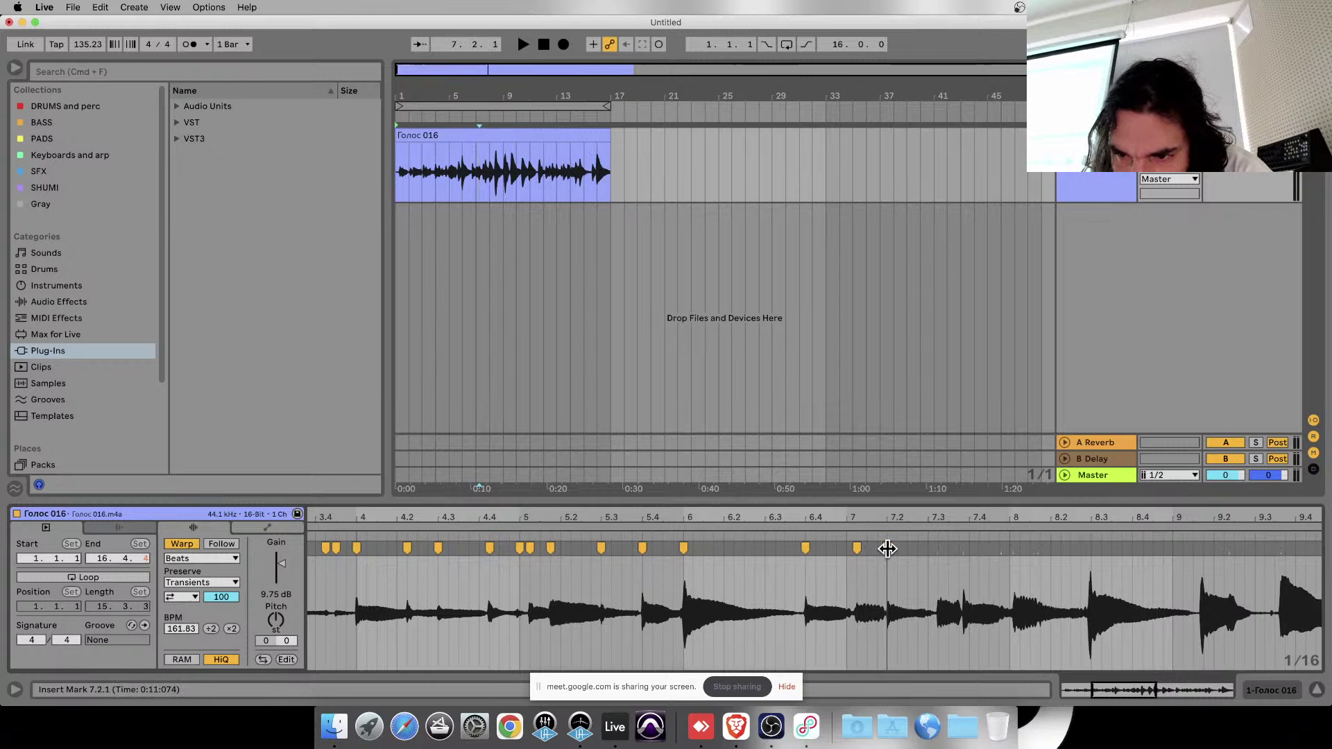
{"action": "double_click", "coordinate": [940, 553]}
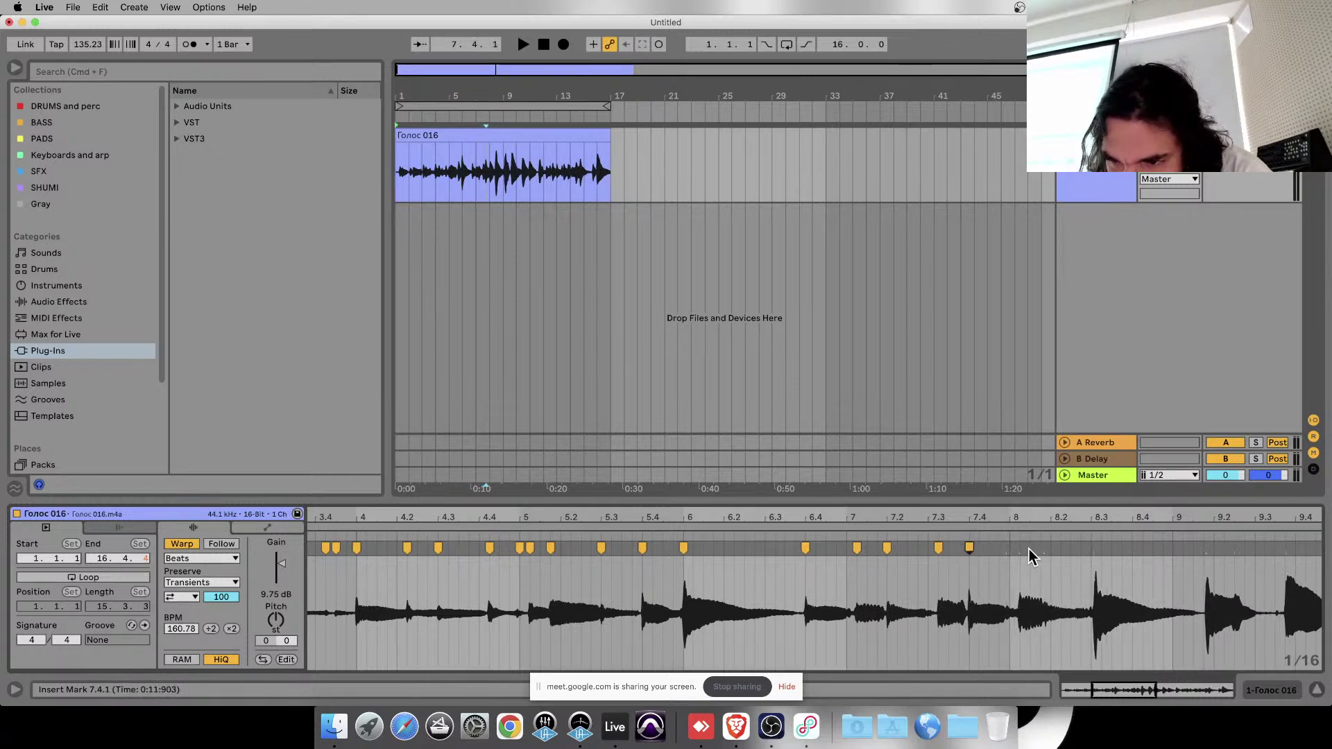
{"action": "double_click", "coordinate": [1002, 549]}
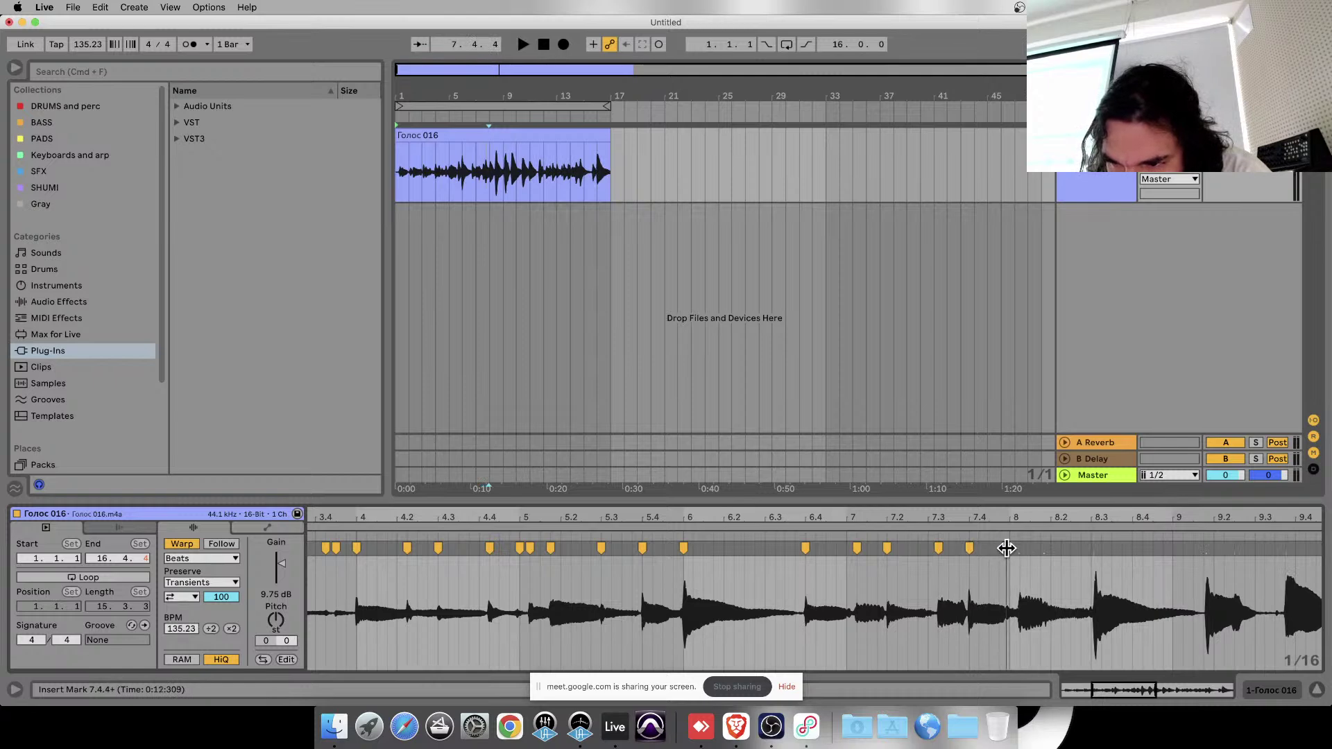
{"action": "left_click_drag", "start_coordinate": [1004, 548], "coordinate": [1009, 548]}
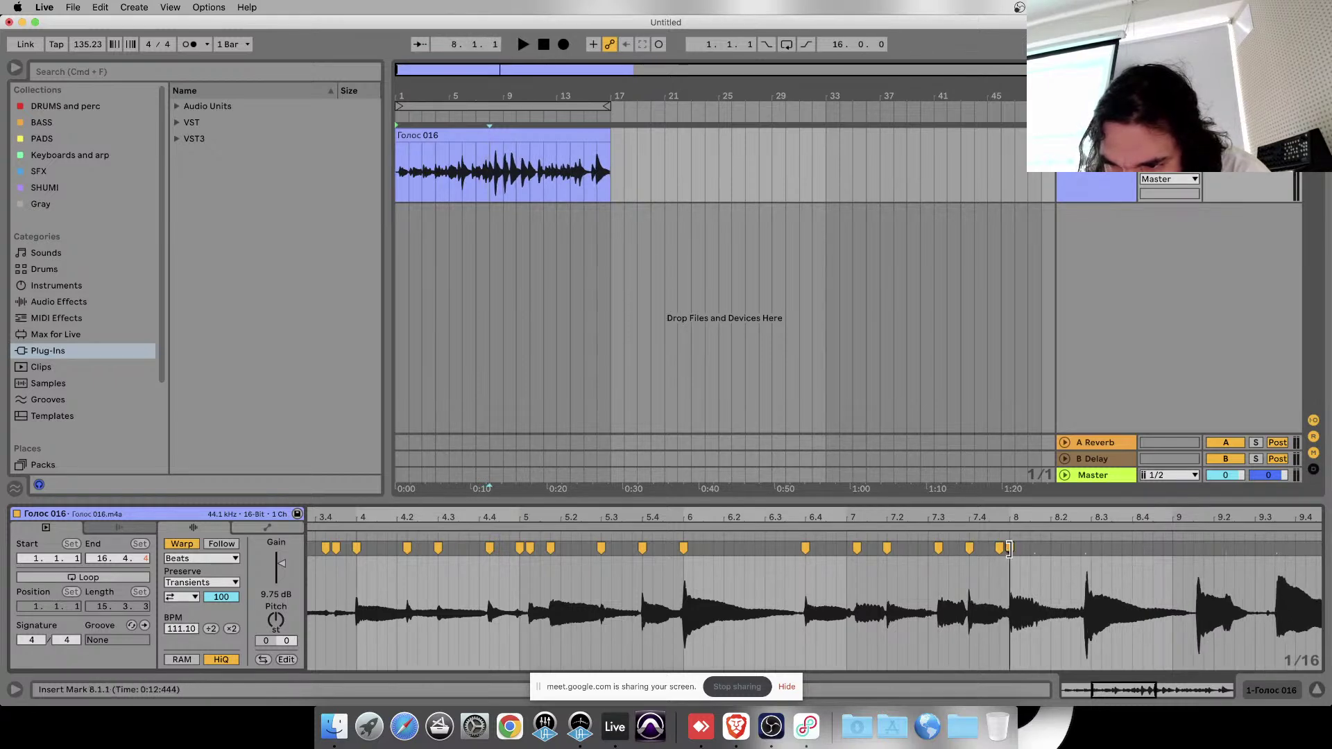
- Add warp markers to the notes in bars 8 and 9, including at 8.1.3 and 9.4.1
{"action": "left_click", "coordinate": [1036, 552]}
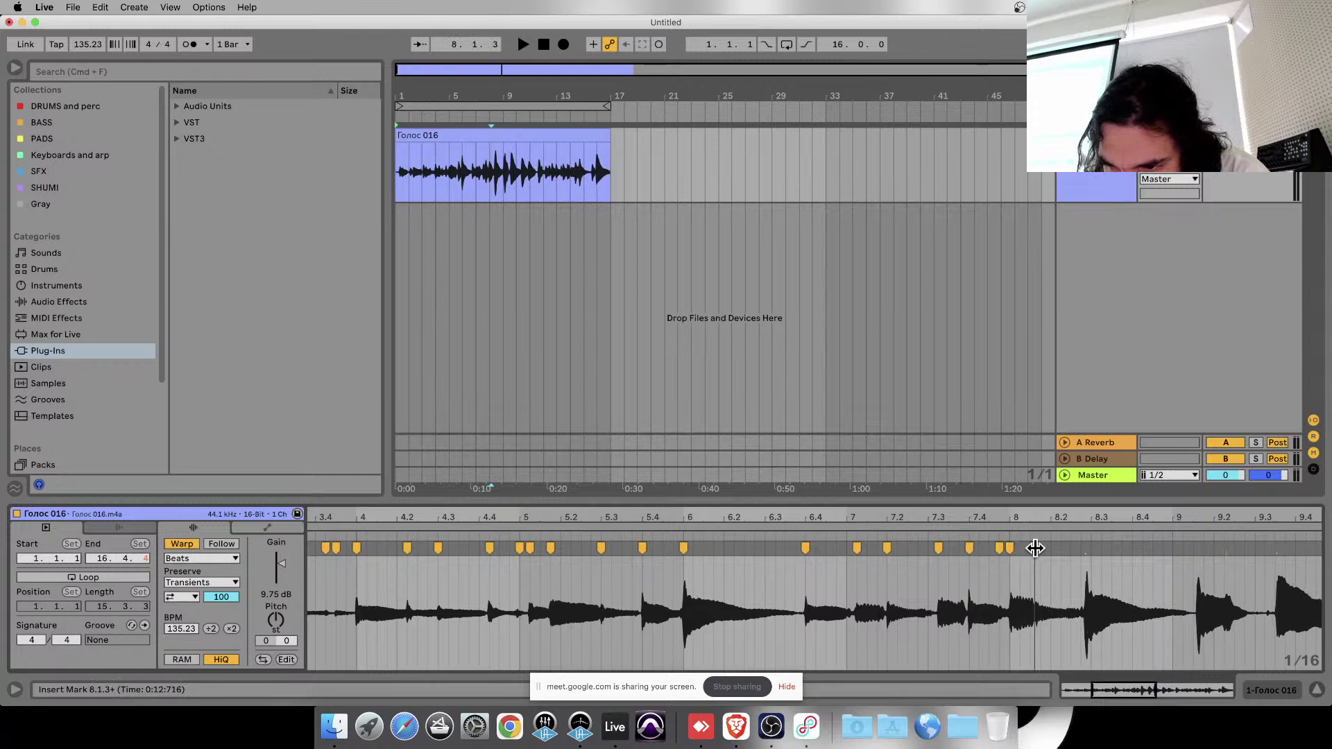
{"action": "double_click", "coordinate": [1035, 548]}
{"action": "left_click_drag", "start_coordinate": [1077, 549], "coordinate": [1240, 551]}
{"action": "scroll", "coordinate": [1110, 555], "scroll_direction": "right", "scroll_amount": 3}
{"action": "scroll", "coordinate": [1187, 606], "scroll_direction": "right", "scroll_amount": 5}
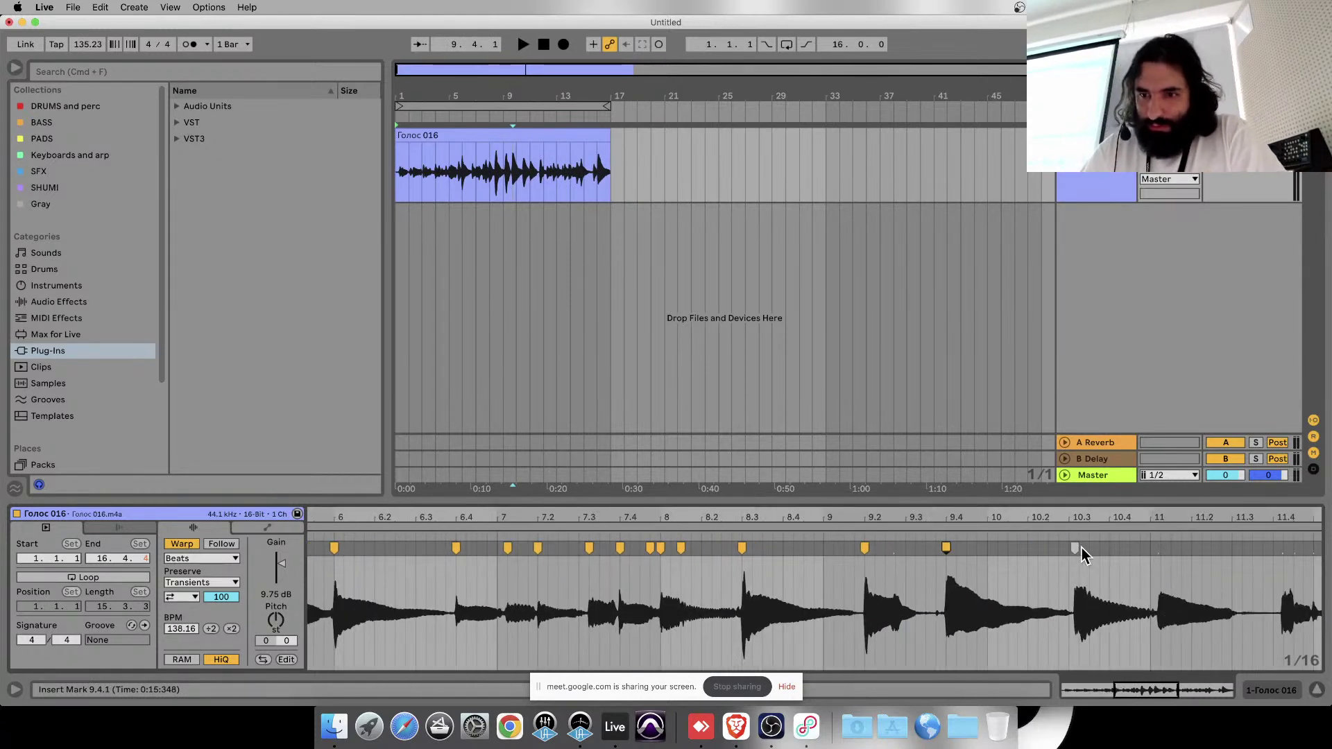
- Add warp markers to the notes in bars 10 and 11, aligning them to 10.3.1, 11.1.1 and 11.4.1
{"action": "left_click_drag", "start_coordinate": [1070, 548], "coordinate": [1069, 548]}
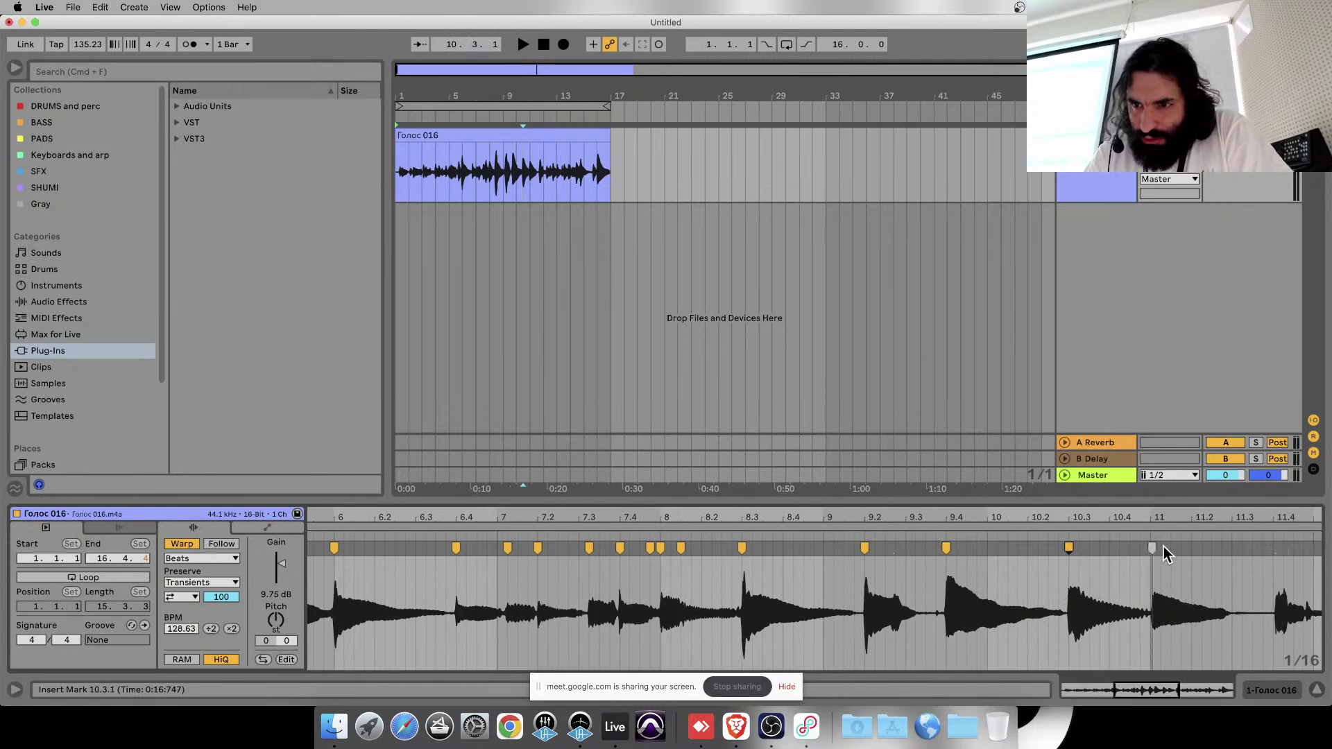
{"action": "left_click", "coordinate": [1152, 549]}
{"action": "left_click_drag", "start_coordinate": [1152, 550], "coordinate": [1150, 549]}
{"action": "scroll", "coordinate": [1159, 550], "scroll_direction": "right", "scroll_amount": 4}
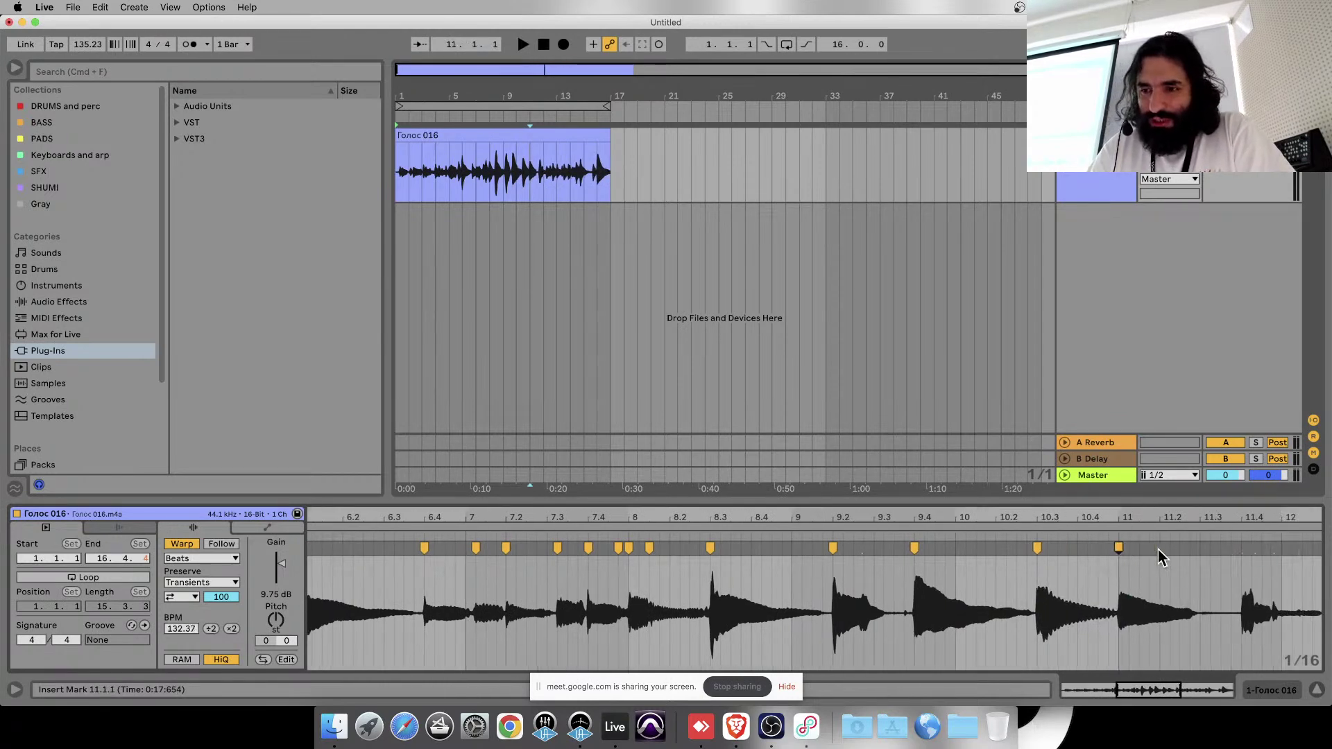
{"action": "double_click", "coordinate": [1211, 548]}
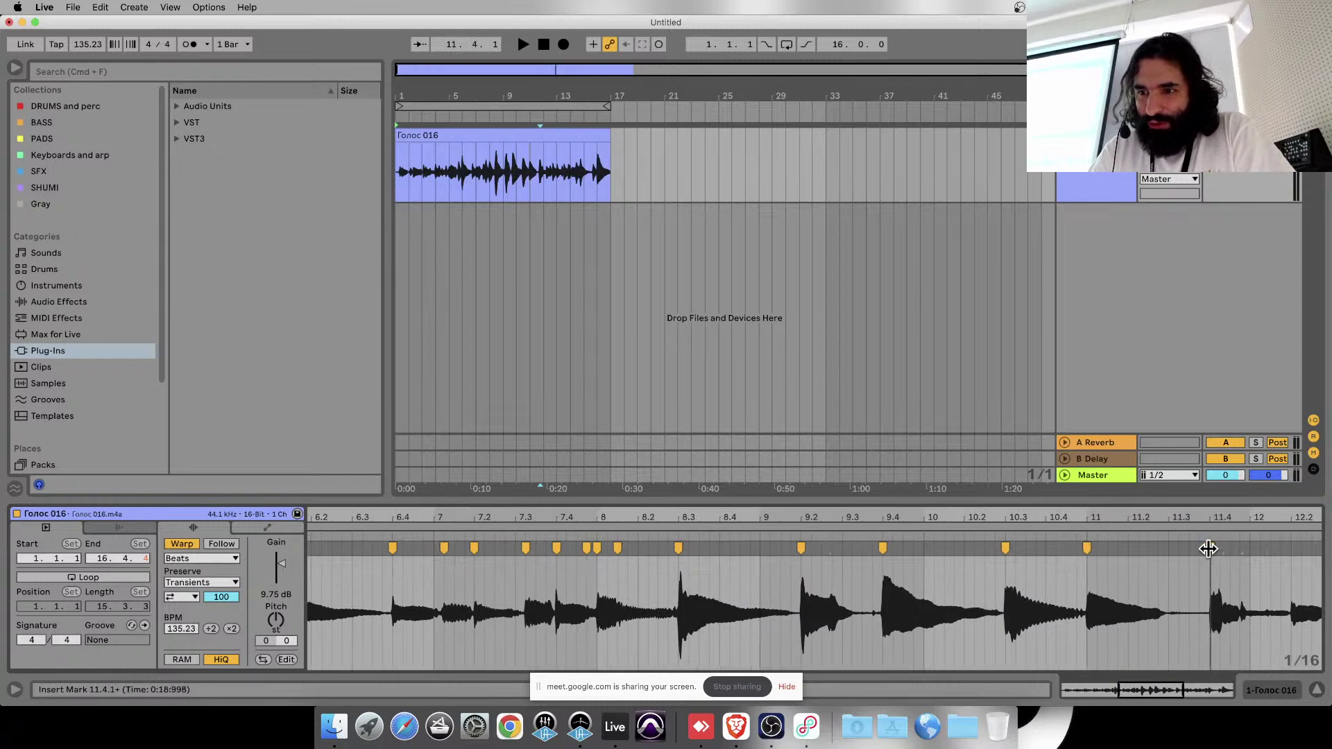
- Add warp markers to the first bar 12 notes and shift the third one slightly earlier to 12.3.3
{"action": "scroll", "coordinate": [1164, 580], "scroll_direction": "right", "scroll_amount": 6}
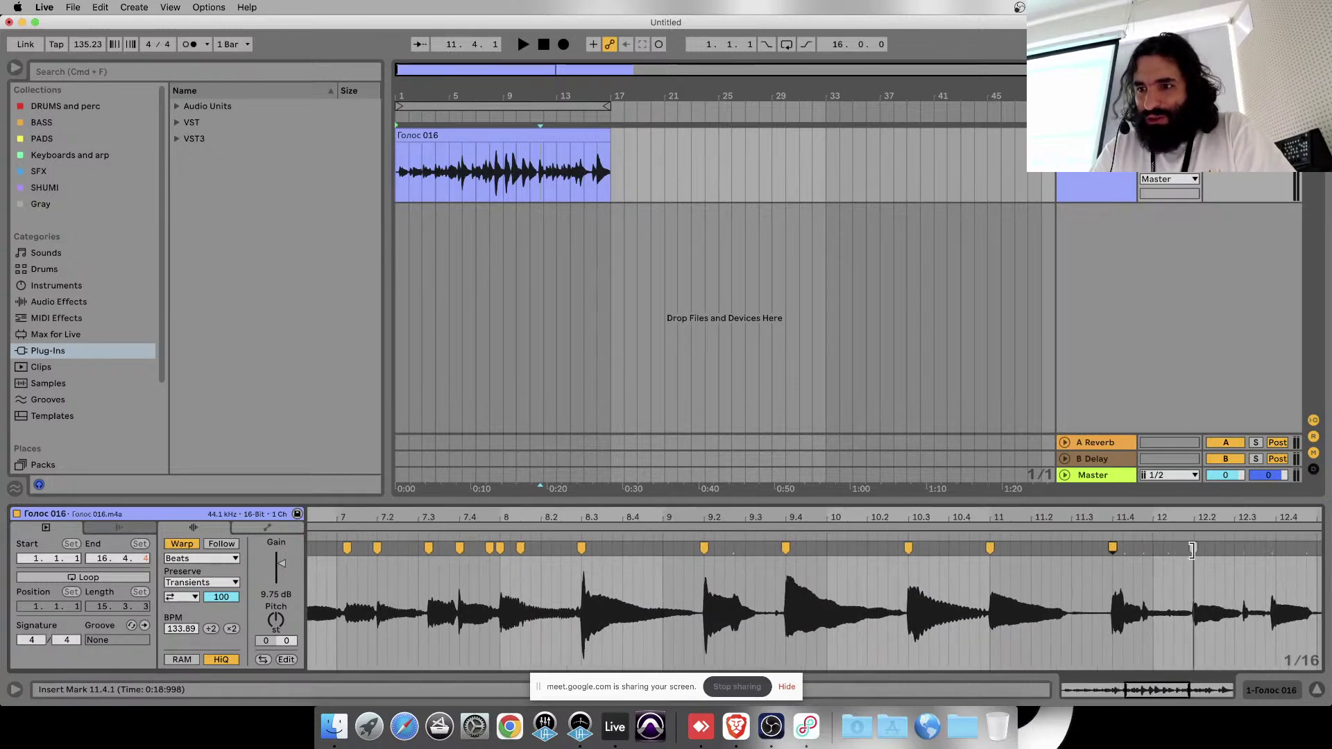
{"action": "double_click", "coordinate": [1193, 548]}
{"action": "mouse_move", "coordinate": [1193, 551]}
{"action": "left_mouse_down"}
{"action": "mouse_move", "coordinate": [1204, 549]}
{"action": "mouse_move", "coordinate": [1193, 584]}
{"action": "mouse_move", "coordinate": [1222, 551]}
{"action": "left_mouse_up"}
{"action": "scroll", "coordinate": [1193, 584], "scroll_direction": "right", "scroll_amount": 1}
{"action": "scroll", "coordinate": [1222, 552], "scroll_direction": "right", "scroll_amount": 2}
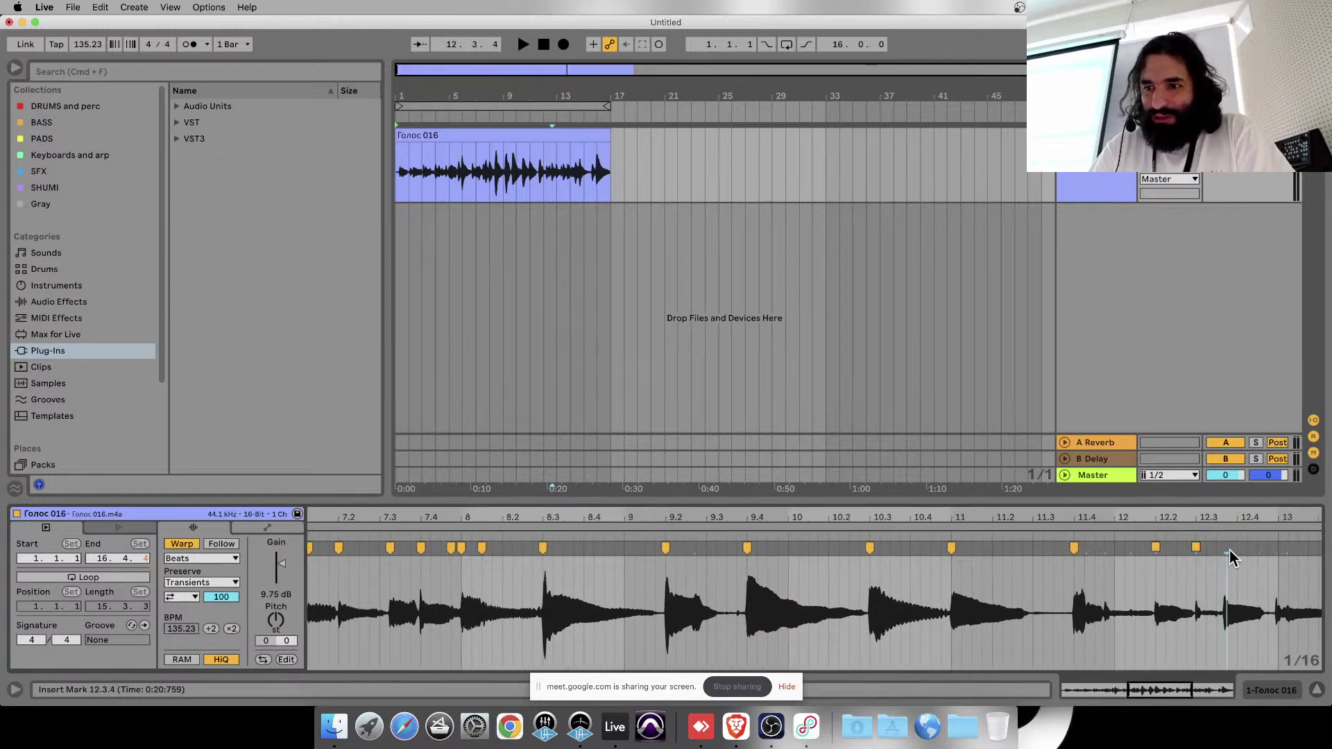
{"action": "left_click_drag", "start_coordinate": [1229, 551], "coordinate": [1219, 550]}
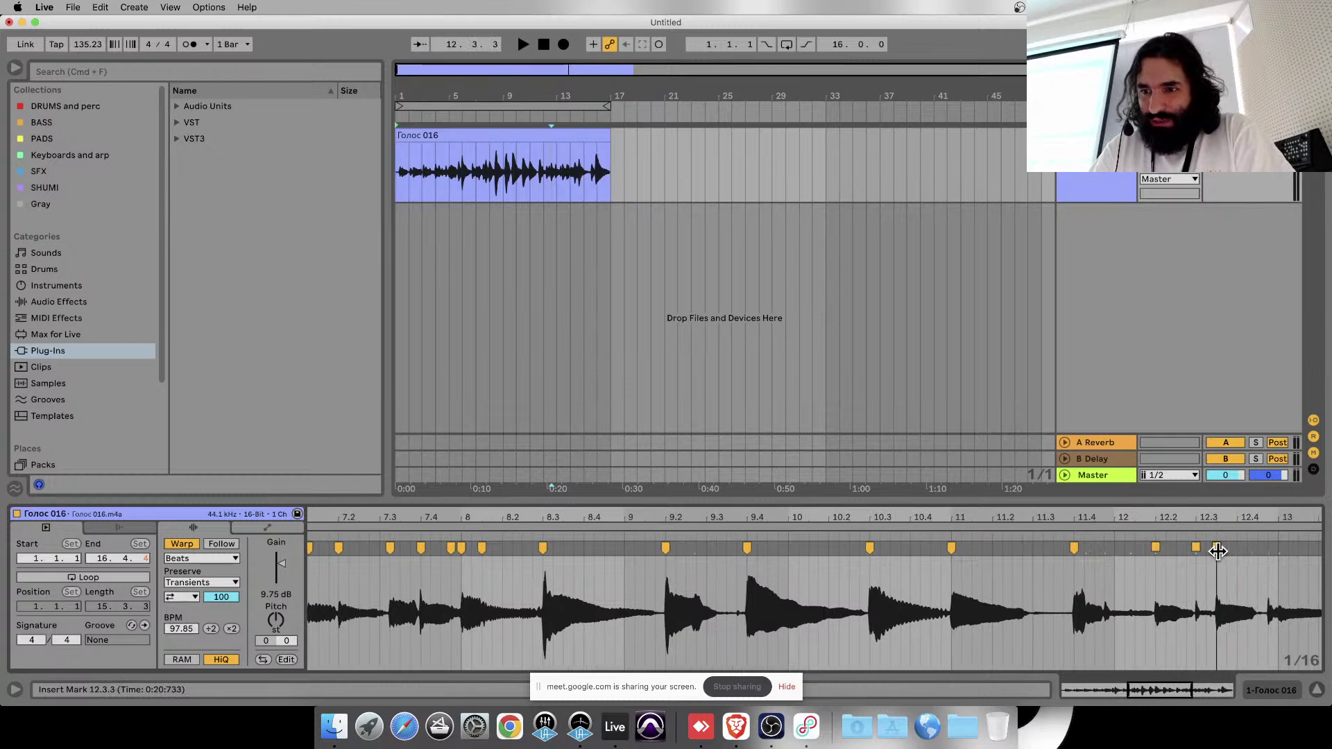
- Extend the arrangement clip's end to about bar 37 and trim it back to 17.1.1
{"action": "scroll", "coordinate": [1224, 557], "scroll_direction": "right", "scroll_amount": 3}
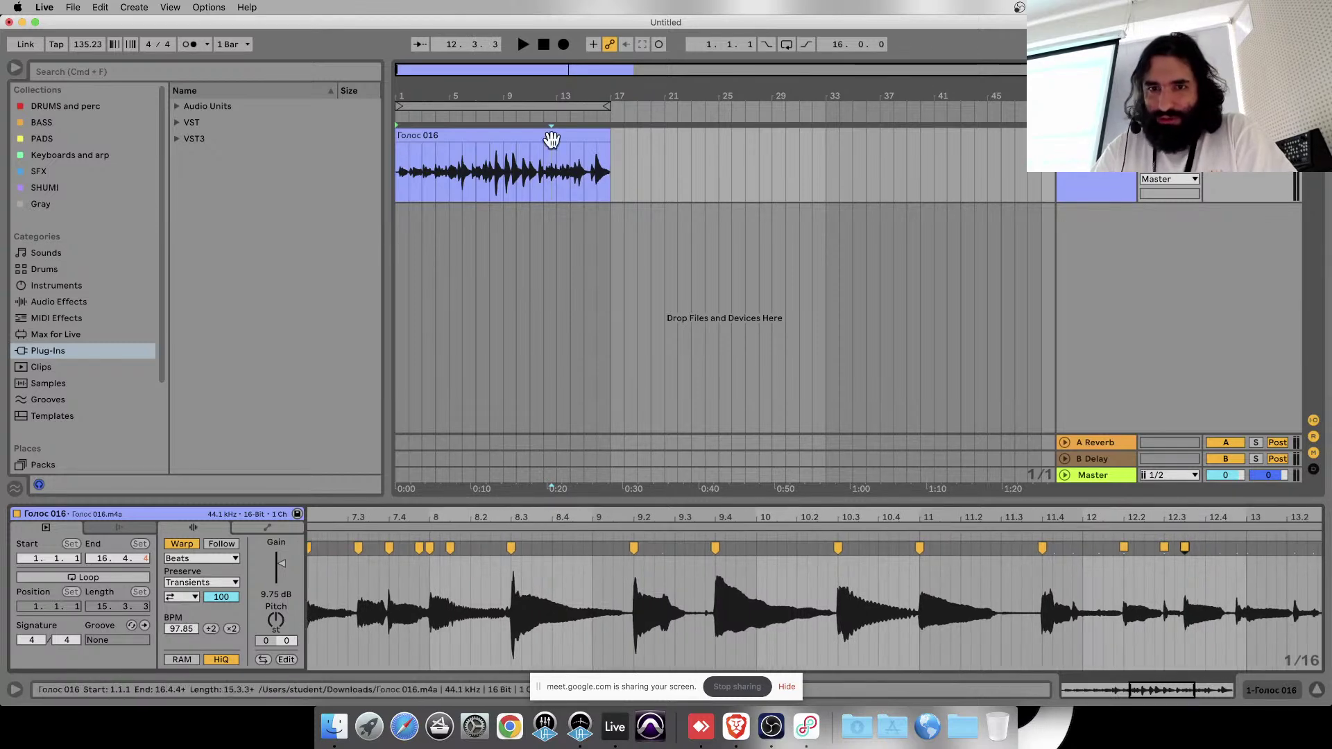
{"action": "left_click_drag", "start_coordinate": [607, 135], "coordinate": [835, 201]}
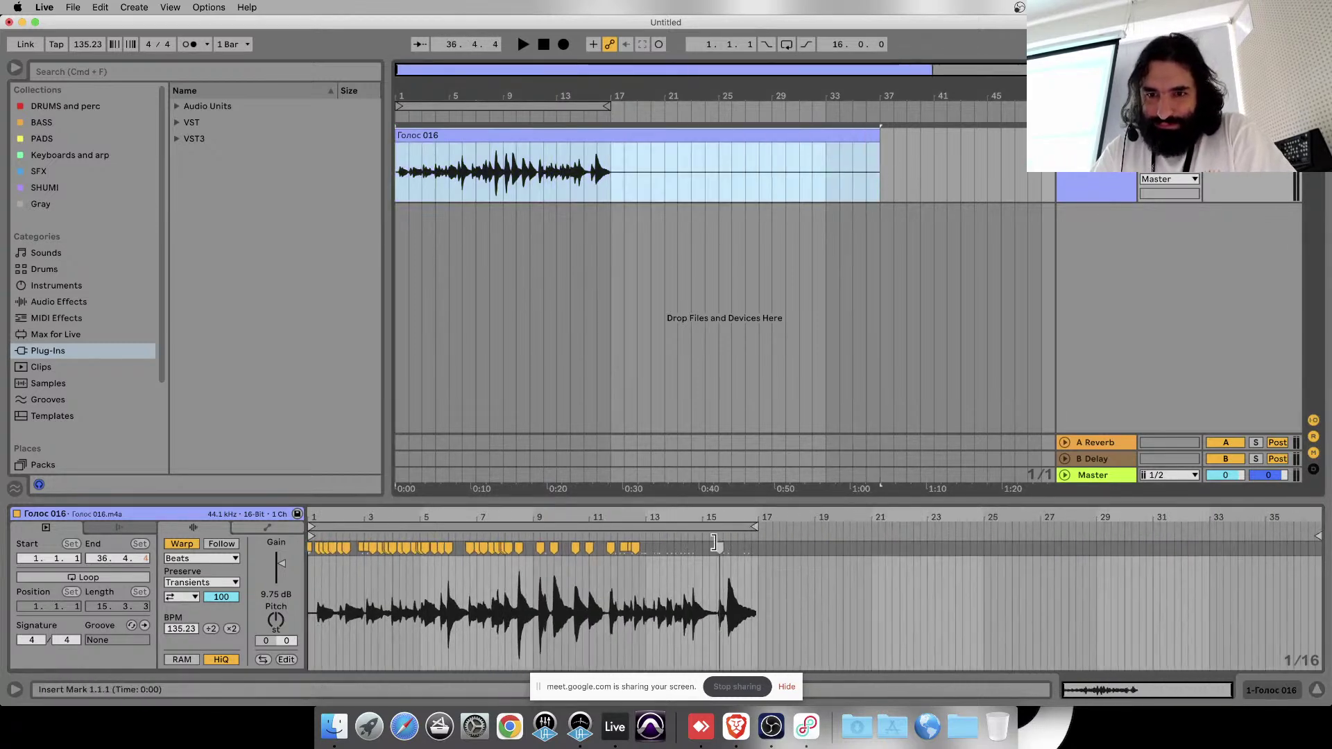
{"action": "left_click_drag", "start_coordinate": [694, 518], "coordinate": [638, 590]}
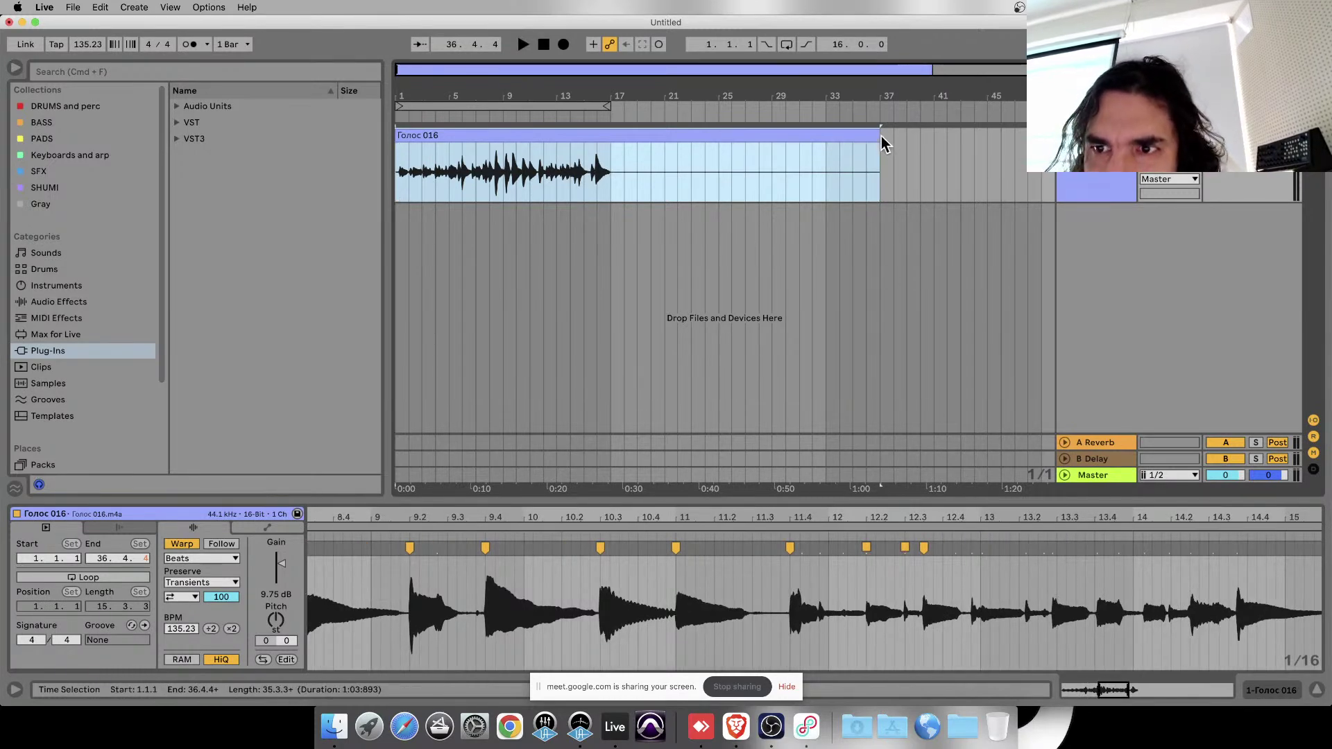
{"action": "left_click_drag", "start_coordinate": [870, 134], "coordinate": [611, 134]}
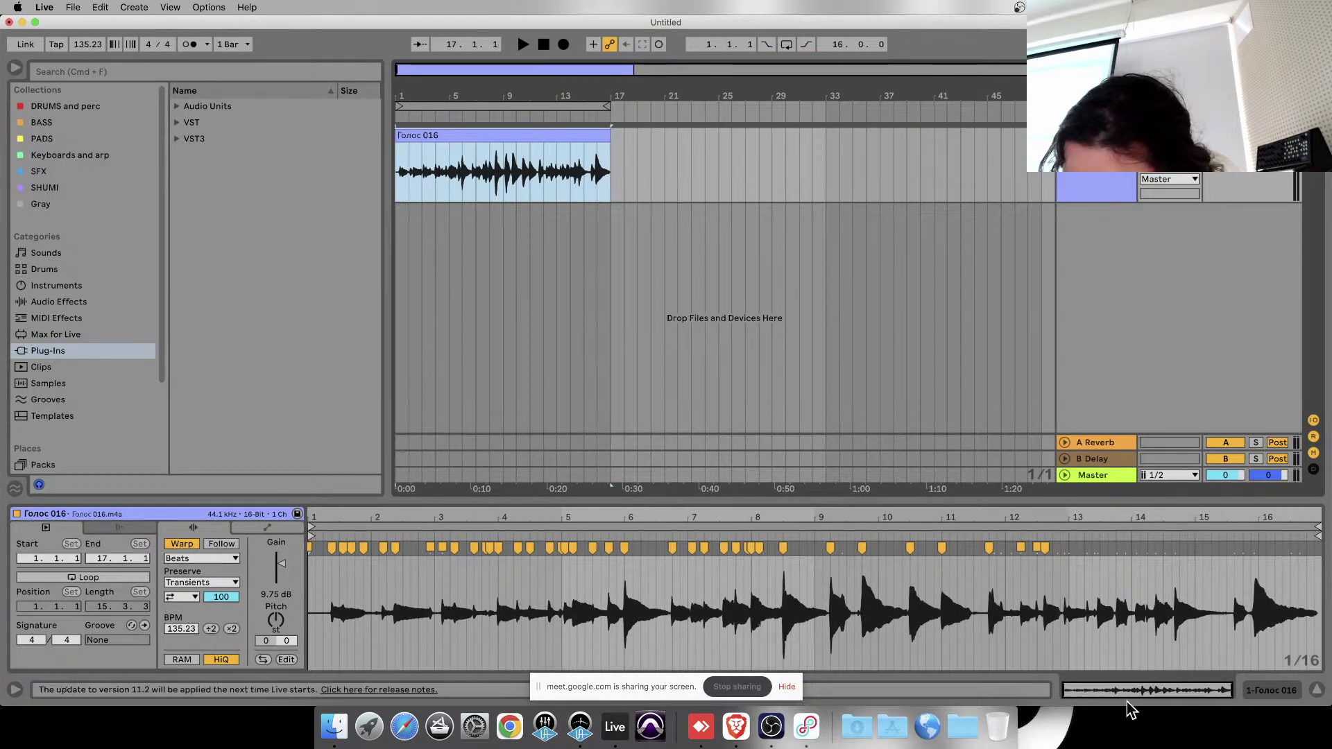
- Add warp markers to the note at 12.4.4 and the start of bar 13 at 13.1.1
{"action": "key", "text": "plus"}
{"action": "key", "text": "plus"}
{"action": "key", "text": "plus"}
{"action": "scroll", "coordinate": [717, 590], "scroll_direction": "up", "scroll_amount": 1}
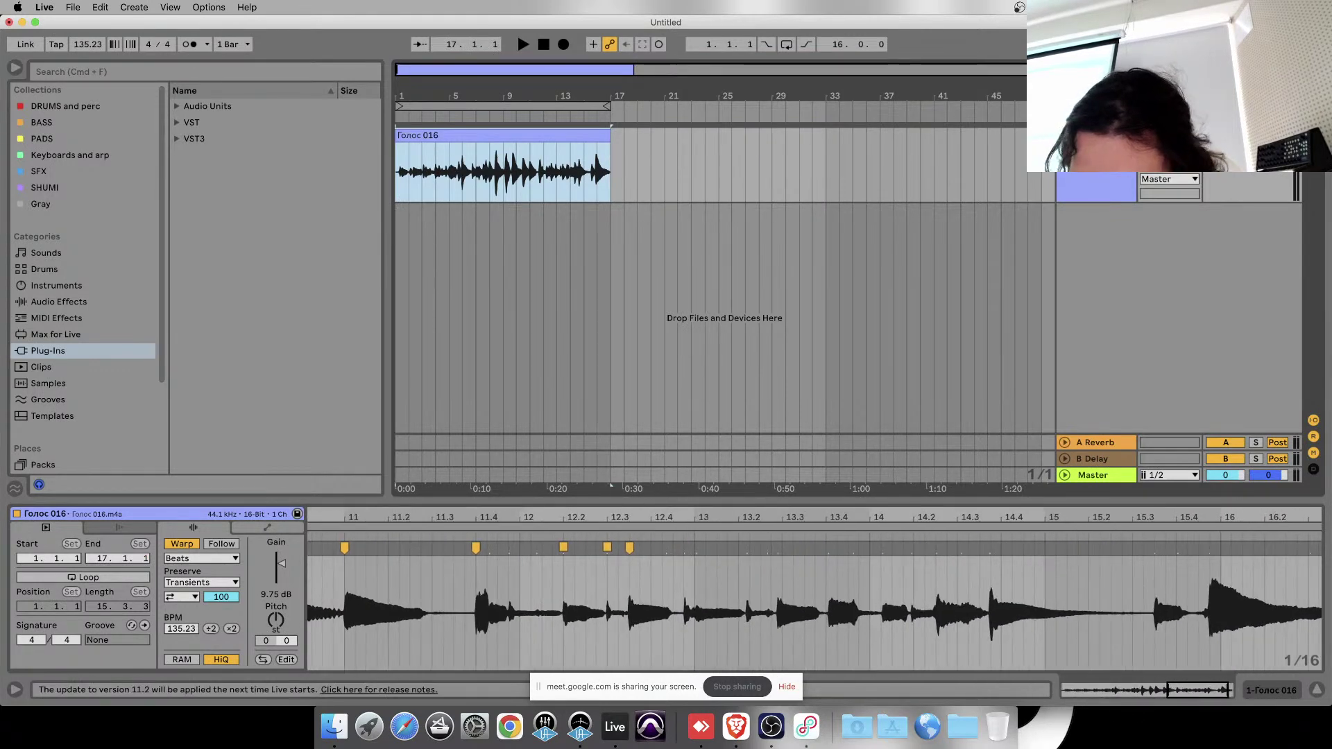
{"action": "left_click", "coordinate": [678, 548]}
{"action": "double_click", "coordinate": [680, 548]}
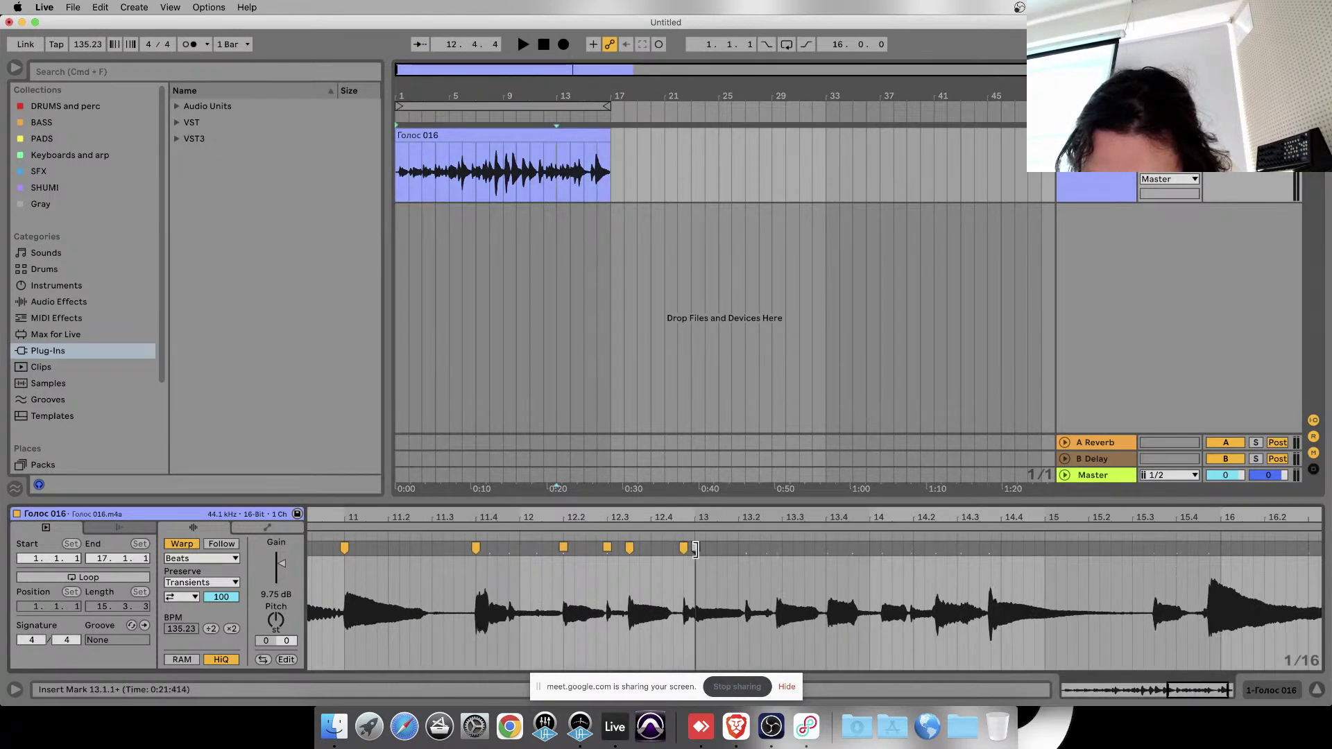
{"action": "left_click", "coordinate": [694, 549]}
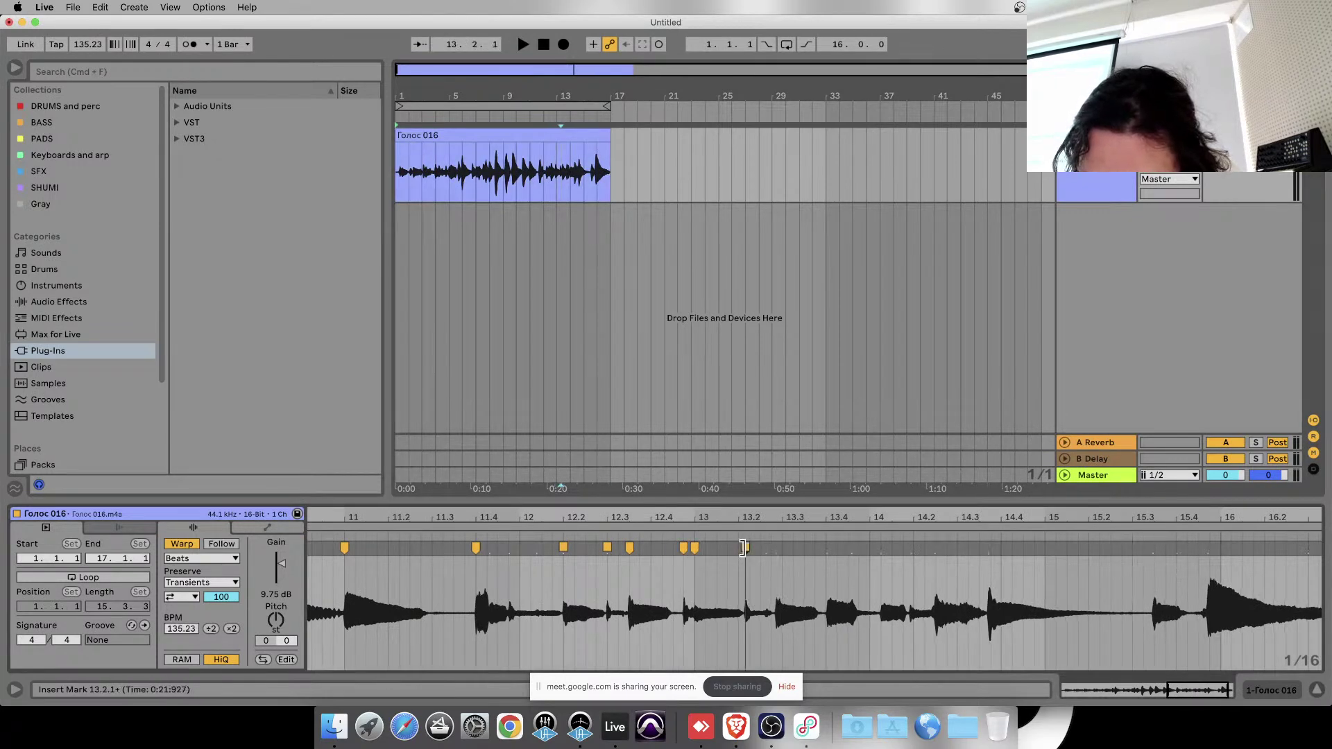
- Add warp markers to the remaining bar 13 notes, aligning them to 13.2.1, 13.2.4, 13.4.1 and 13.4.3
{"action": "mouse_move", "coordinate": [743, 548]}
{"action": "left_mouse_down"}
{"action": "mouse_move", "coordinate": [731, 542]}
{"action": "mouse_move", "coordinate": [772, 549]}
{"action": "left_mouse_up"}
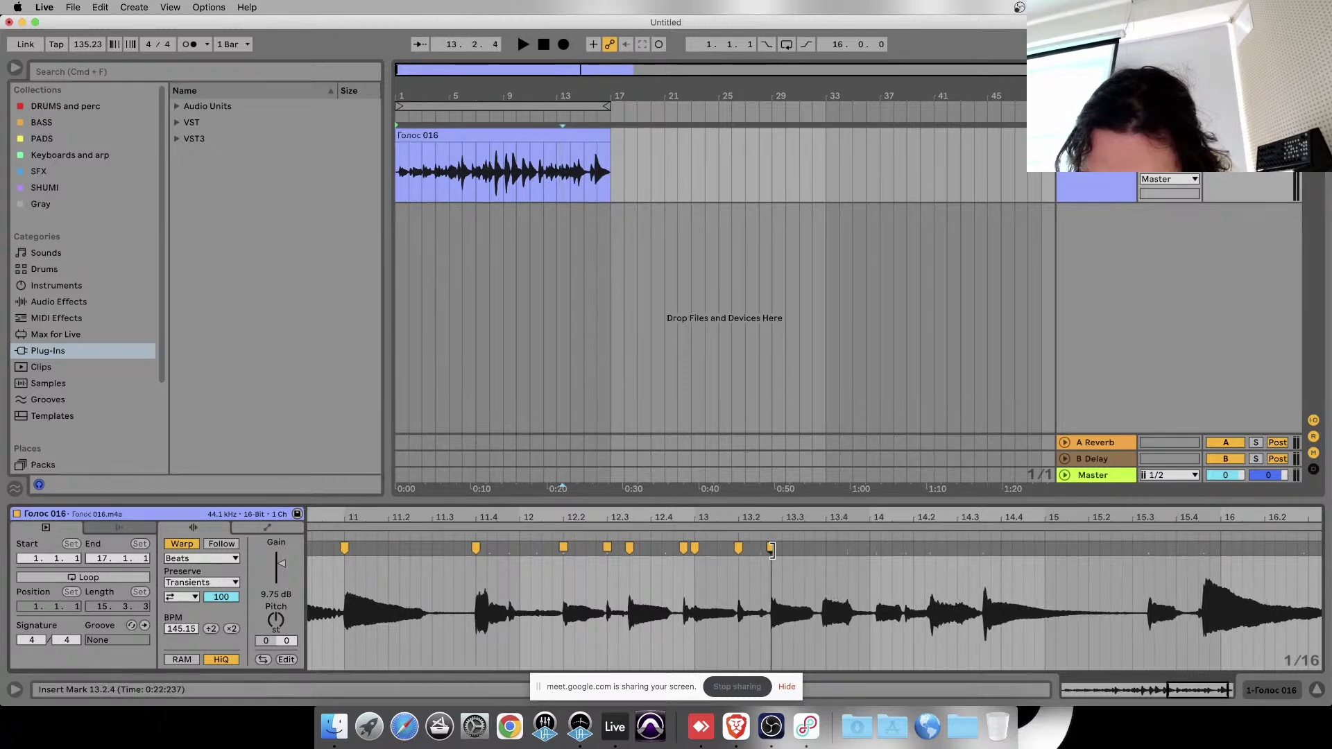
{"action": "double_click", "coordinate": [826, 548]}
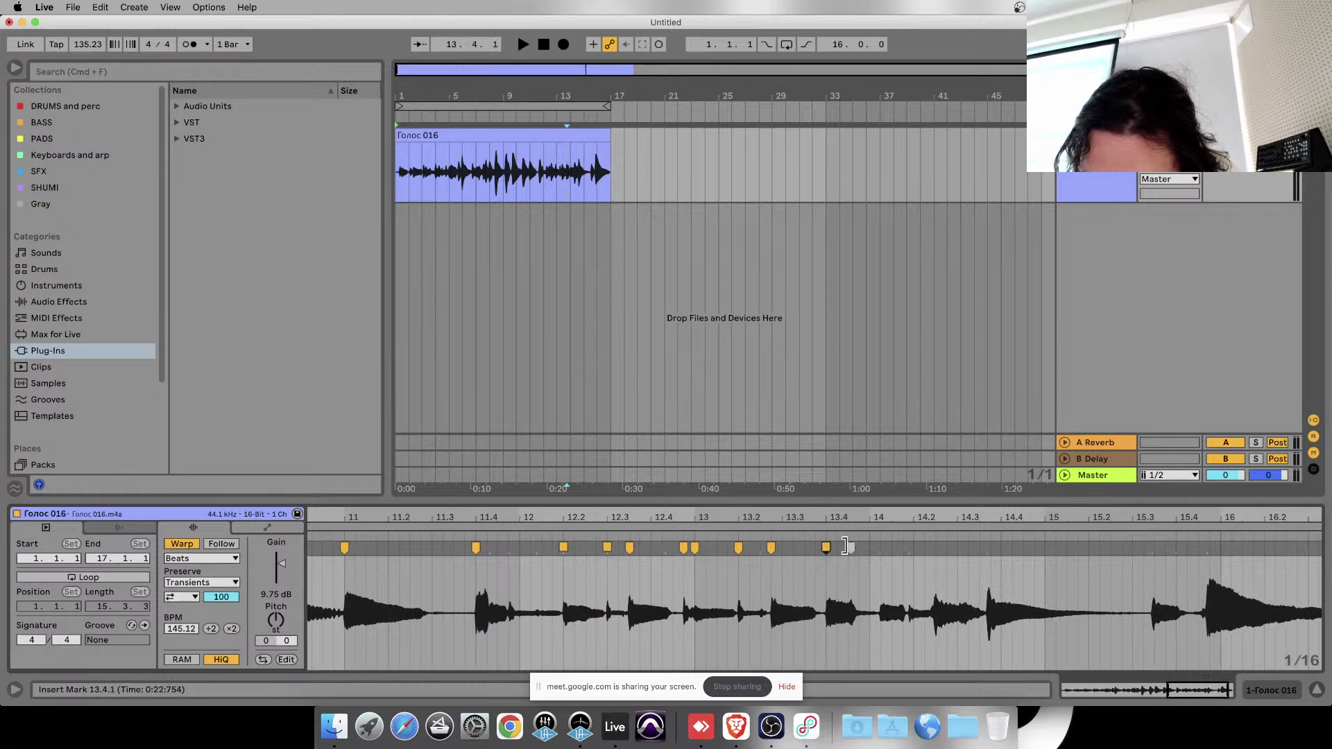
{"action": "left_click_drag", "start_coordinate": [848, 550], "coordinate": [843, 552]}
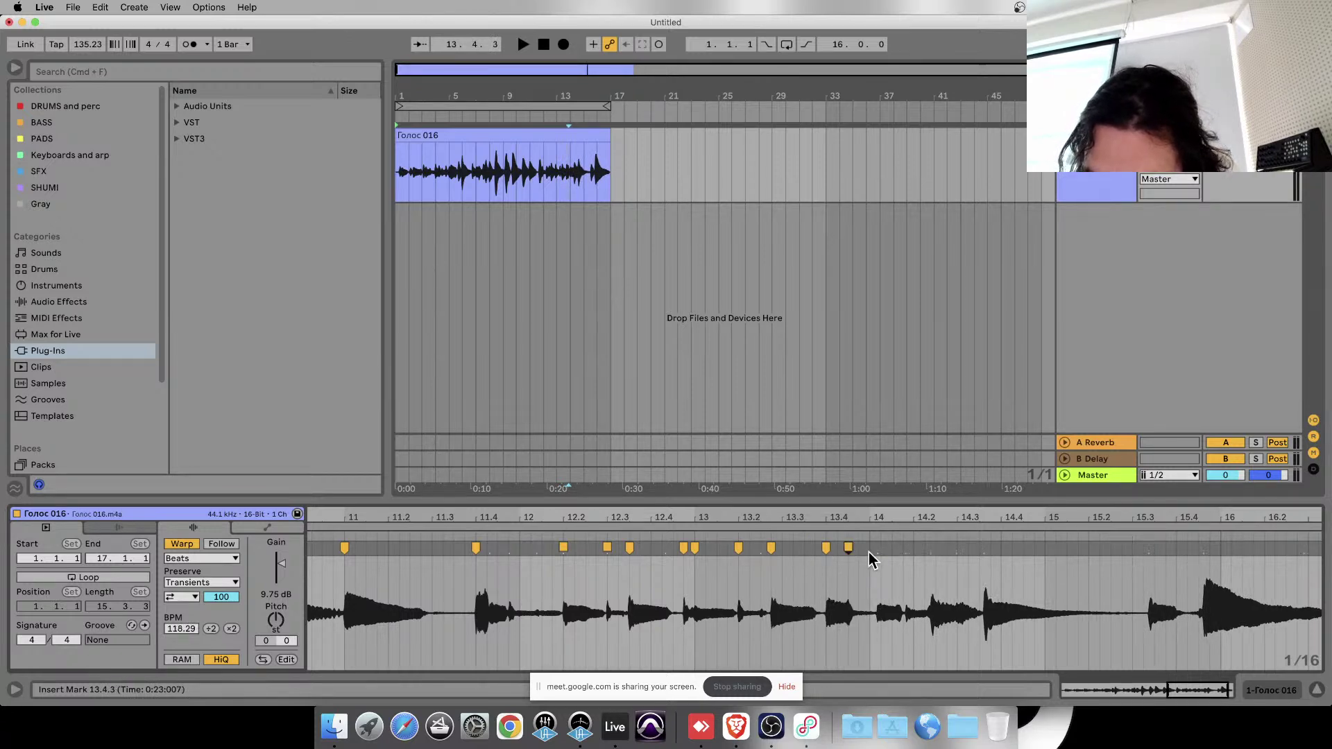
- Add warp markers to the bar 14 notes, from 14.1.1 through 14.3.3
{"action": "double_click", "coordinate": [870, 548]}
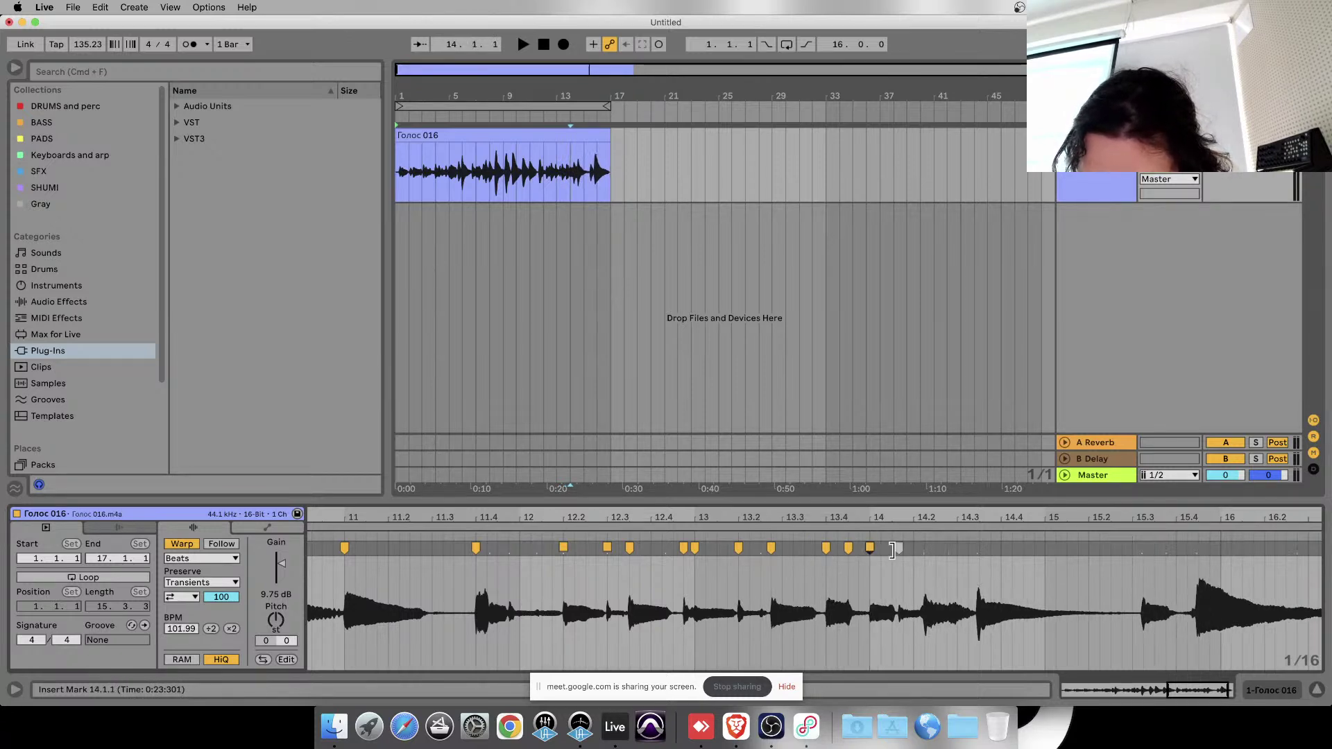
{"action": "mouse_move", "coordinate": [916, 548]}
{"action": "left_mouse_down"}
{"action": "mouse_move", "coordinate": [898, 547]}
{"action": "mouse_move", "coordinate": [979, 550]}
{"action": "left_mouse_up"}
{"action": "left_click", "coordinate": [928, 550]}
{"action": "left_click", "coordinate": [975, 549]}
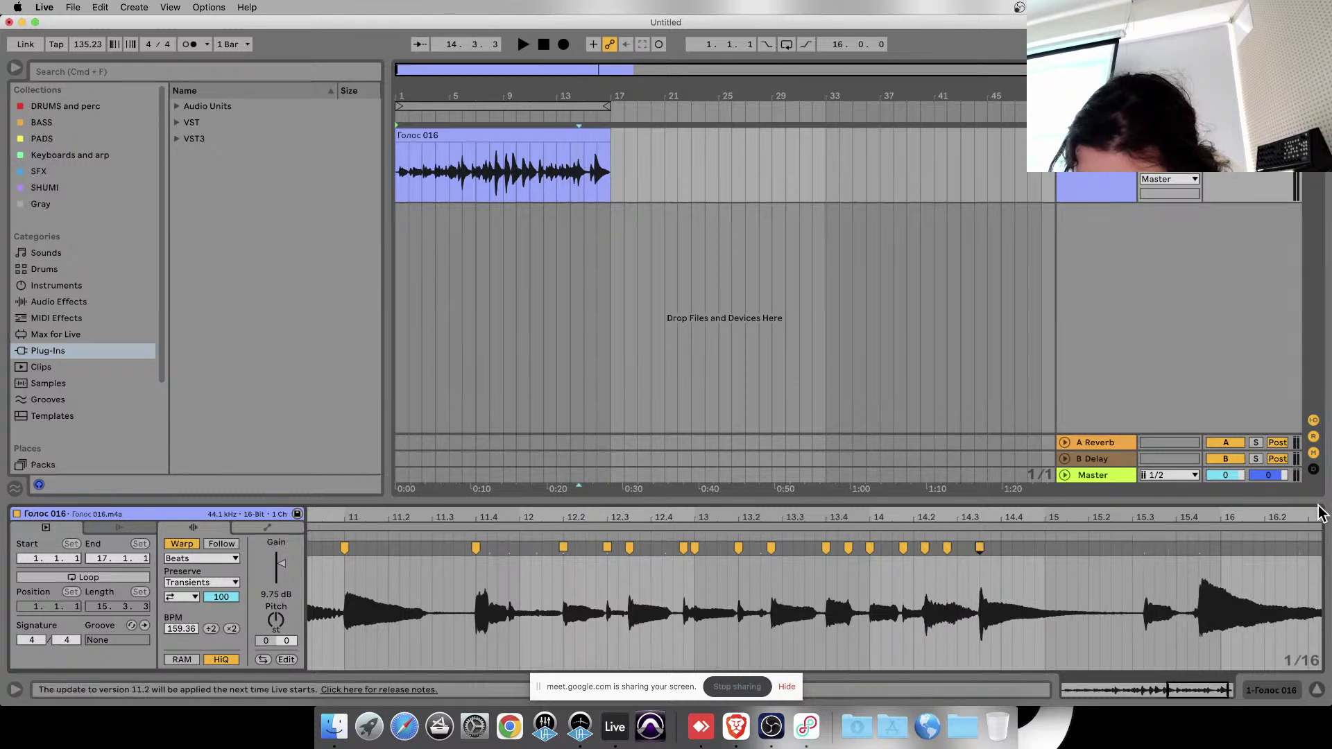
- Add warp markers to the last two notes of the melody at 15.3.2 and 15.4.3
{"action": "left_click", "coordinate": [1144, 549]}
{"action": "double_click", "coordinate": [1144, 549]}
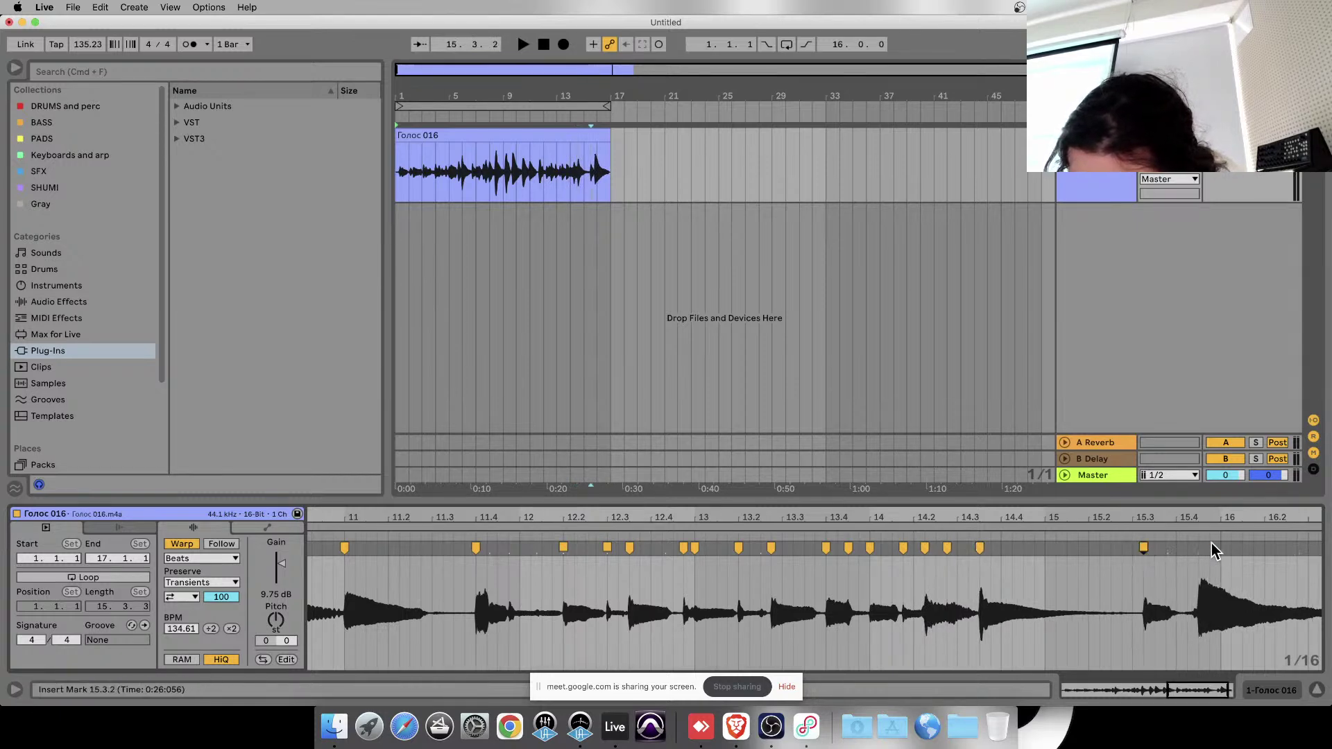
{"action": "left_click", "coordinate": [1195, 550]}
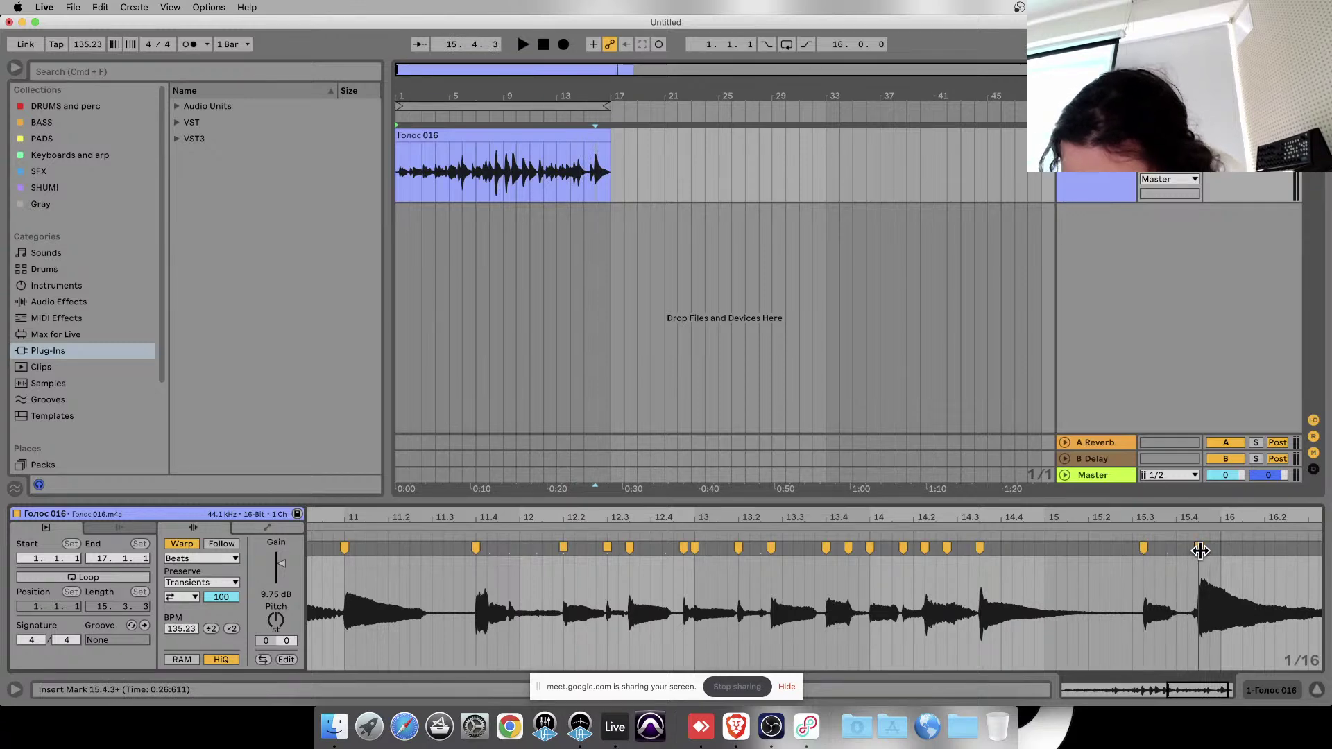
- Play the warped melody from the start and check the note timing around bar 3
{"action": "key", "text": "space"}
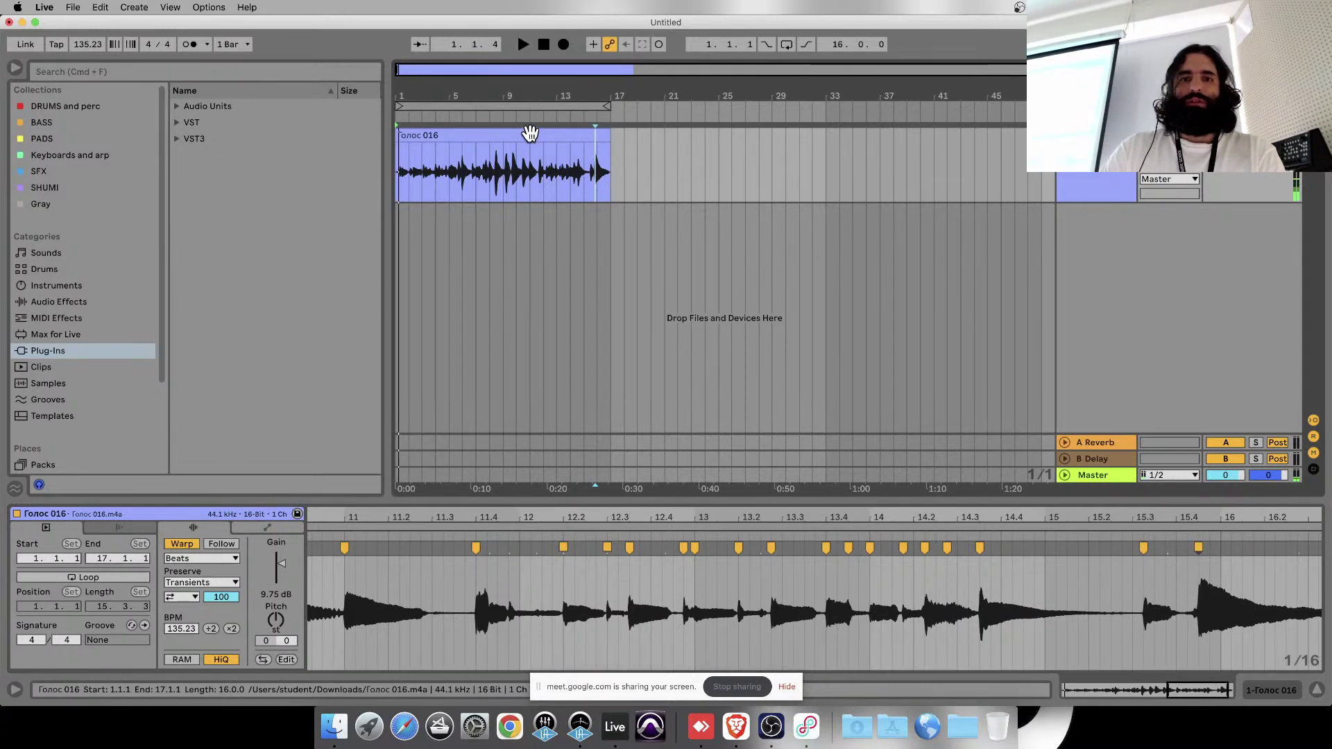
{"action": "left_click", "coordinate": [530, 133]}
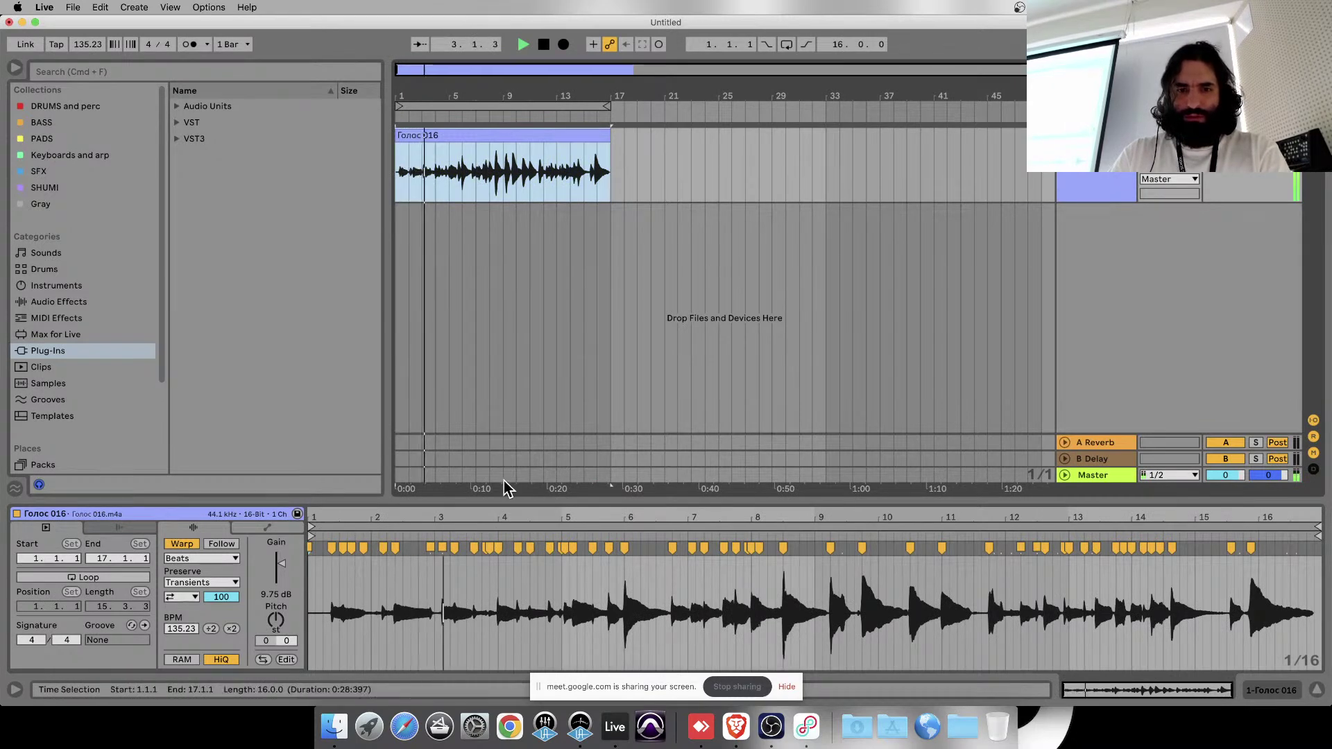
{"action": "key", "text": "space"}
{"action": "left_click", "coordinate": [437, 547]}
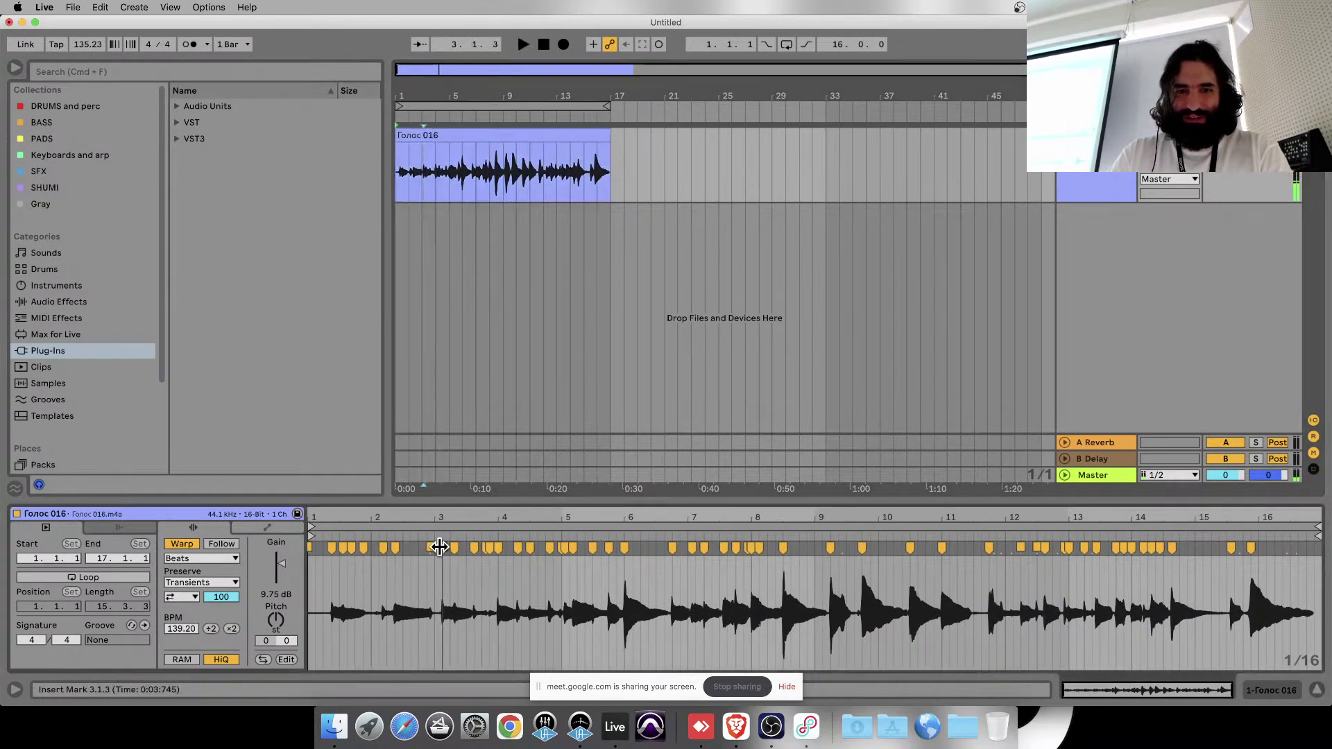
{"action": "key", "text": "super+z"}
{"action": "key", "text": "space"}
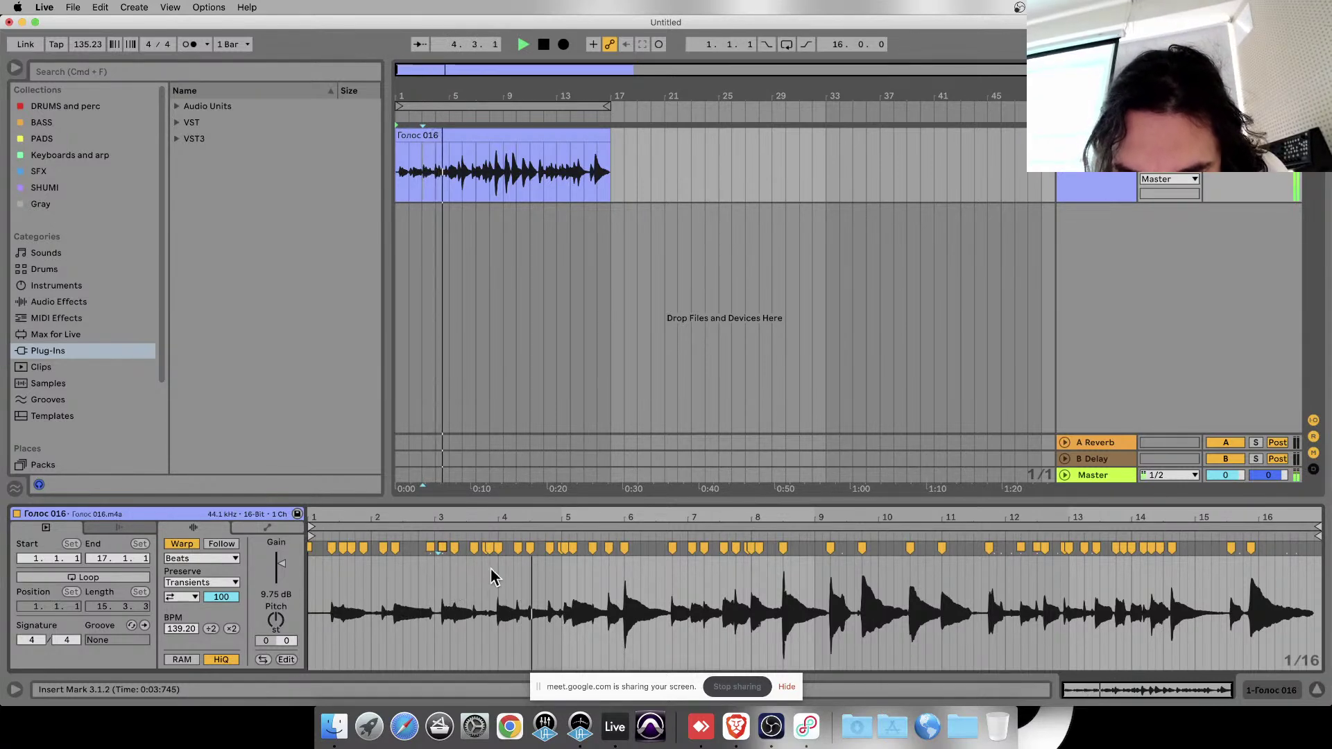
{"action": "key", "text": "space"}
{"action": "scroll", "coordinate": [788, 610], "scroll_direction": "up", "scroll_amount": 3}
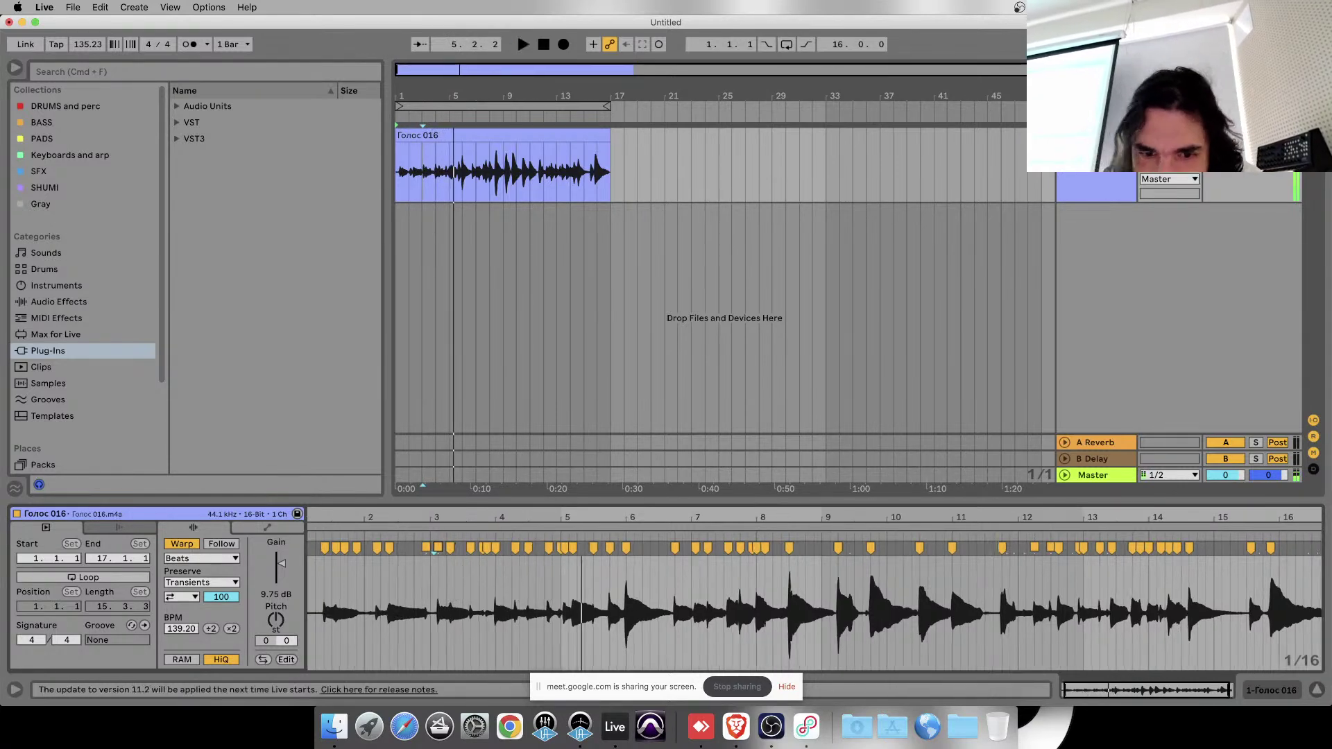
{"action": "key", "text": "space"}
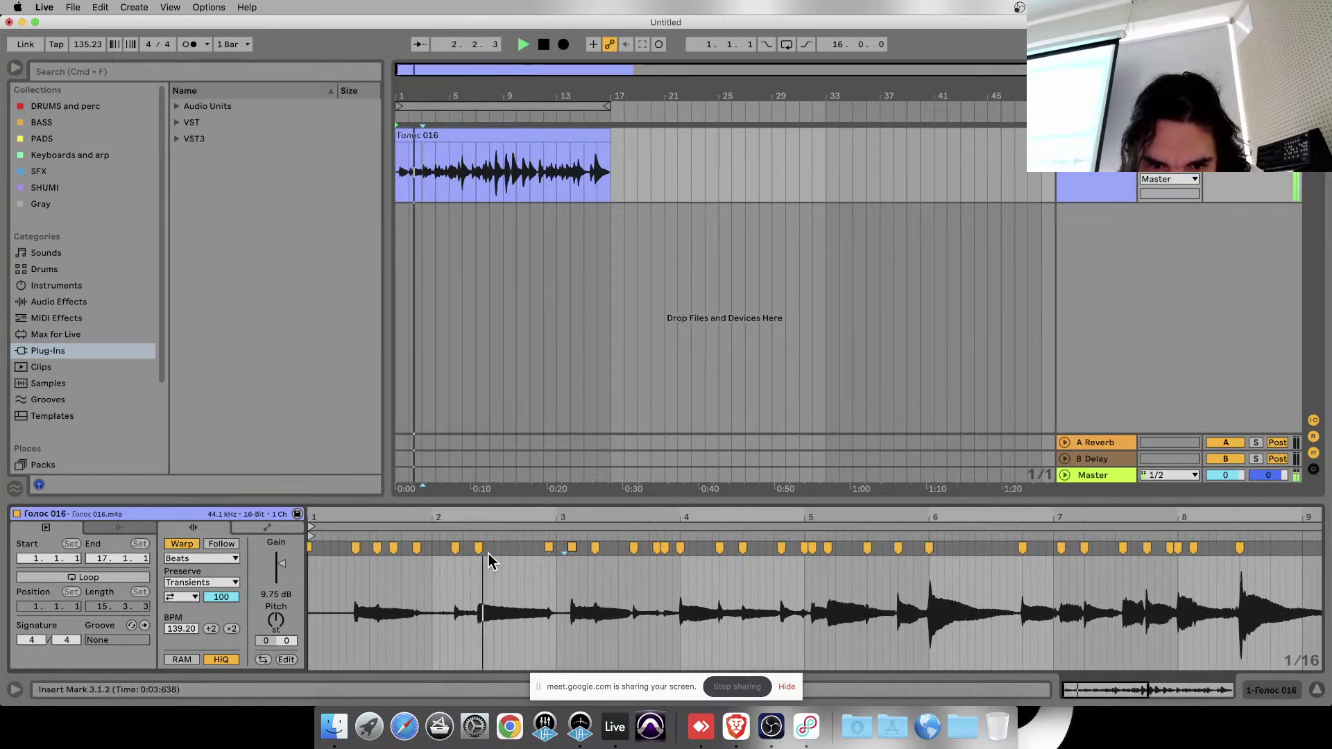
- Shift the 3.1.2 warp marker back to 2.4.4 and delete the remaining warp markers within bar 3
{"action": "left_click", "coordinate": [549, 548]}
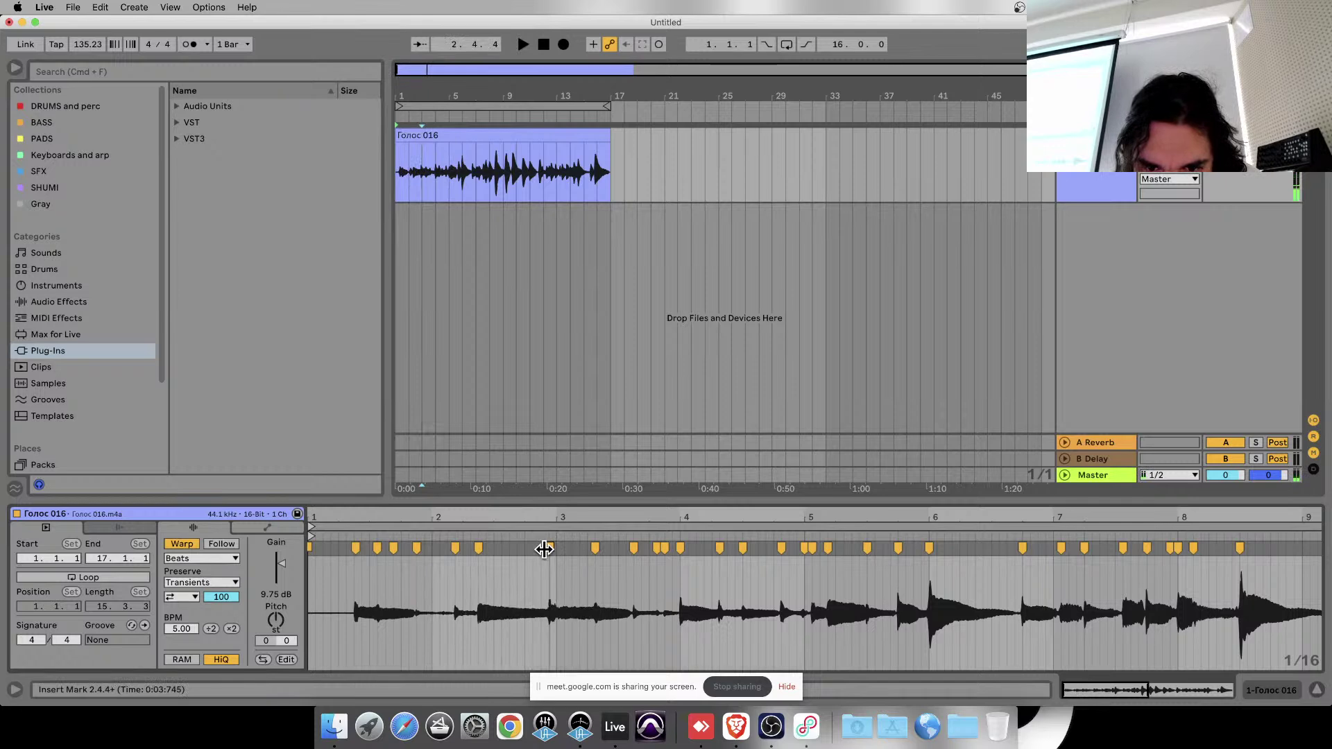
{"action": "double_click", "coordinate": [594, 548]}
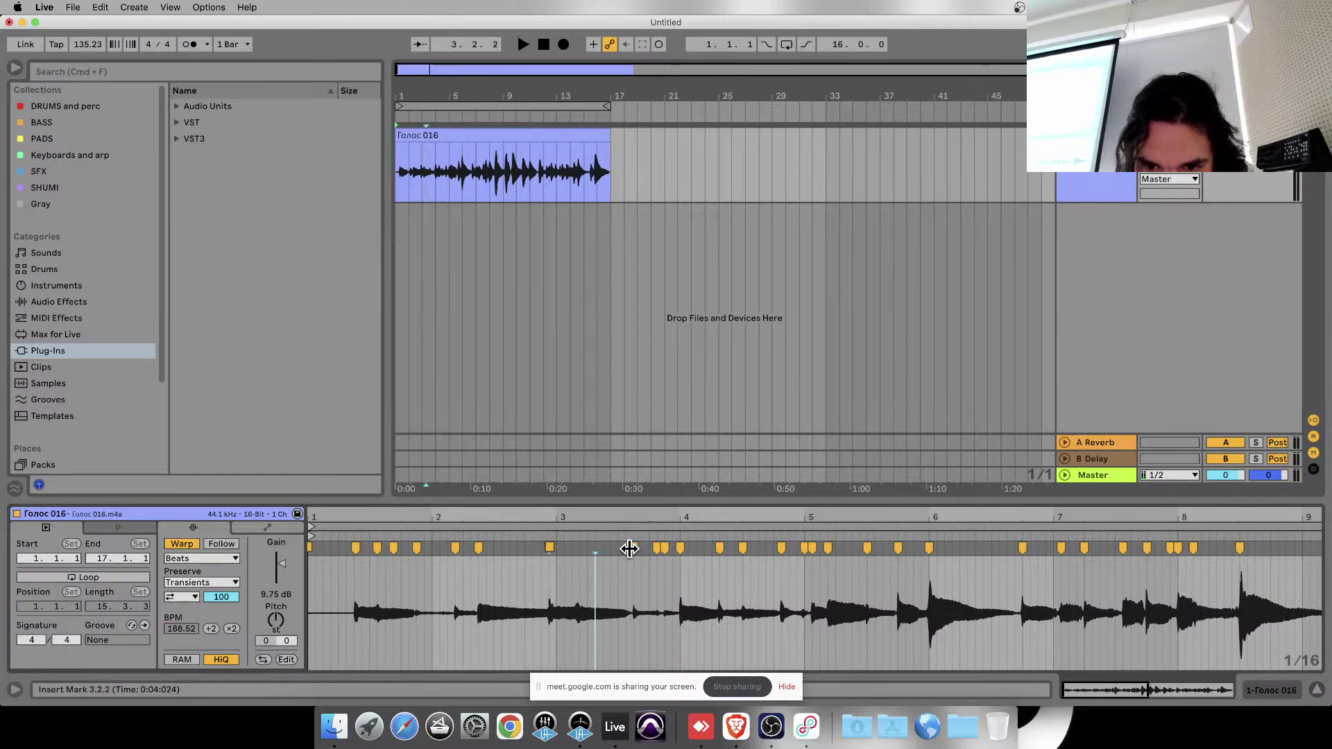
{"action": "left_click", "coordinate": [655, 549]}
{"action": "double_click", "coordinate": [663, 548]}
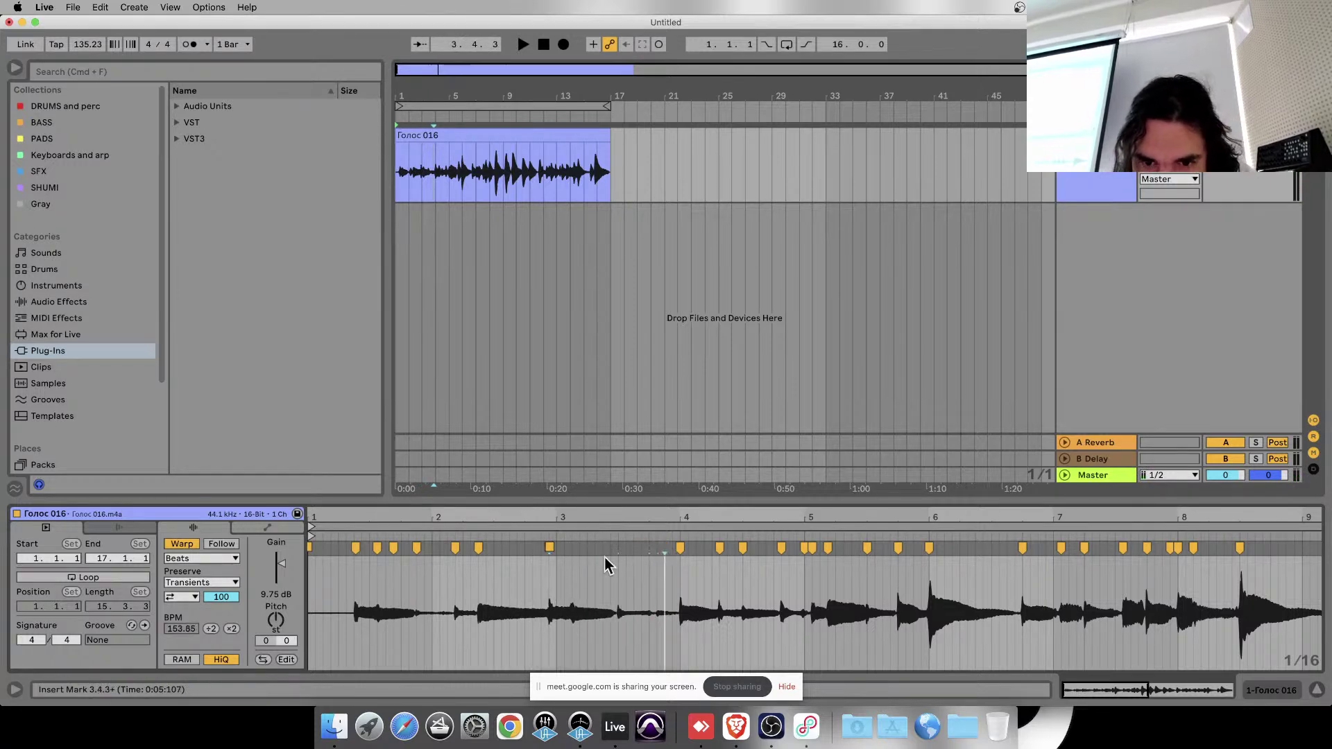
- Listen to the passage leading into bar 3 and remove the warp markers at 2.4.4
{"action": "key", "text": "space"}
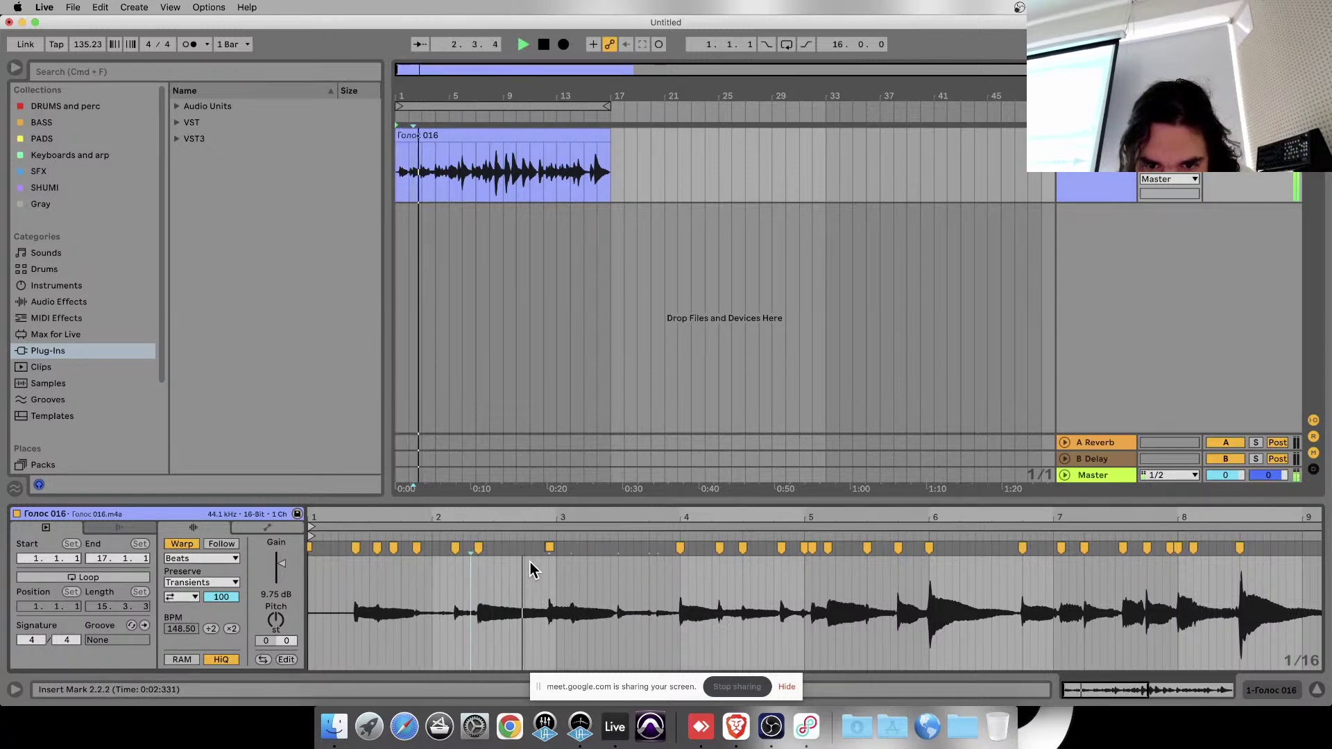
{"action": "key", "text": "space"}
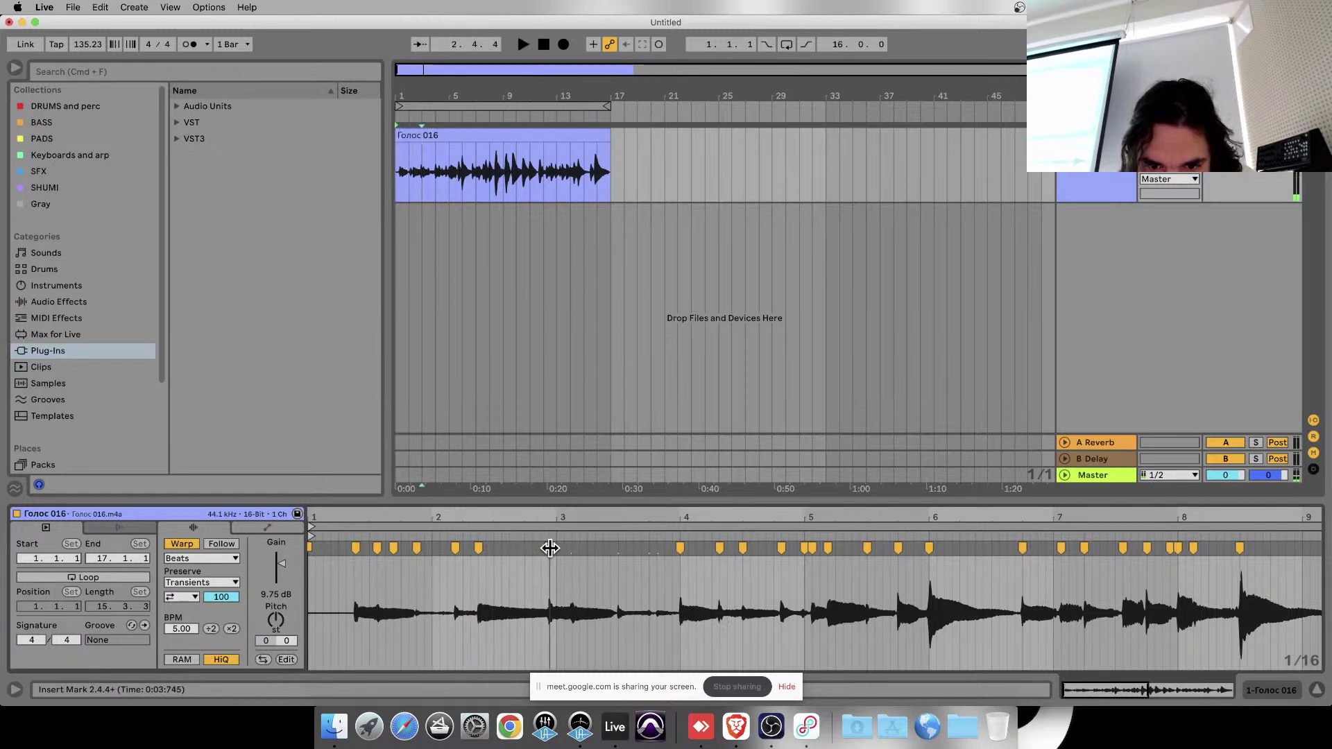
{"action": "double_click", "coordinate": [547, 549]}
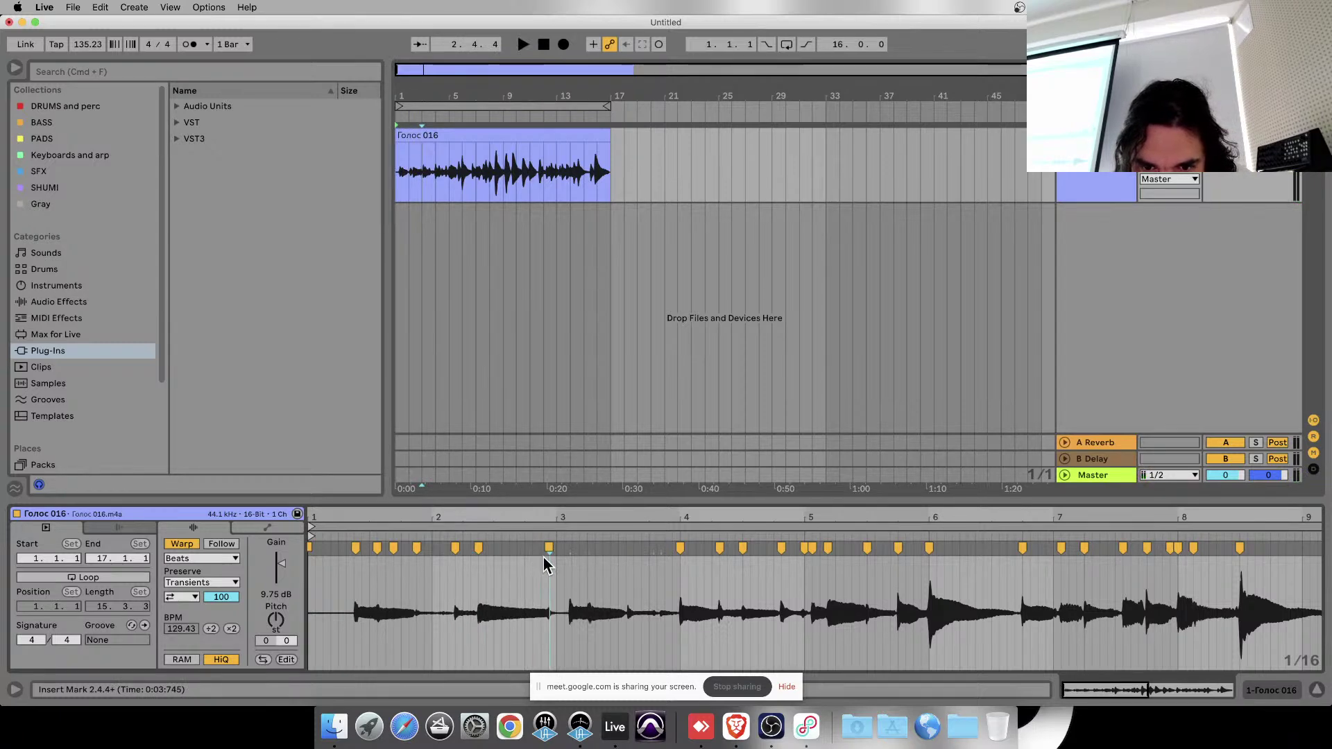
{"action": "key", "text": "space"}
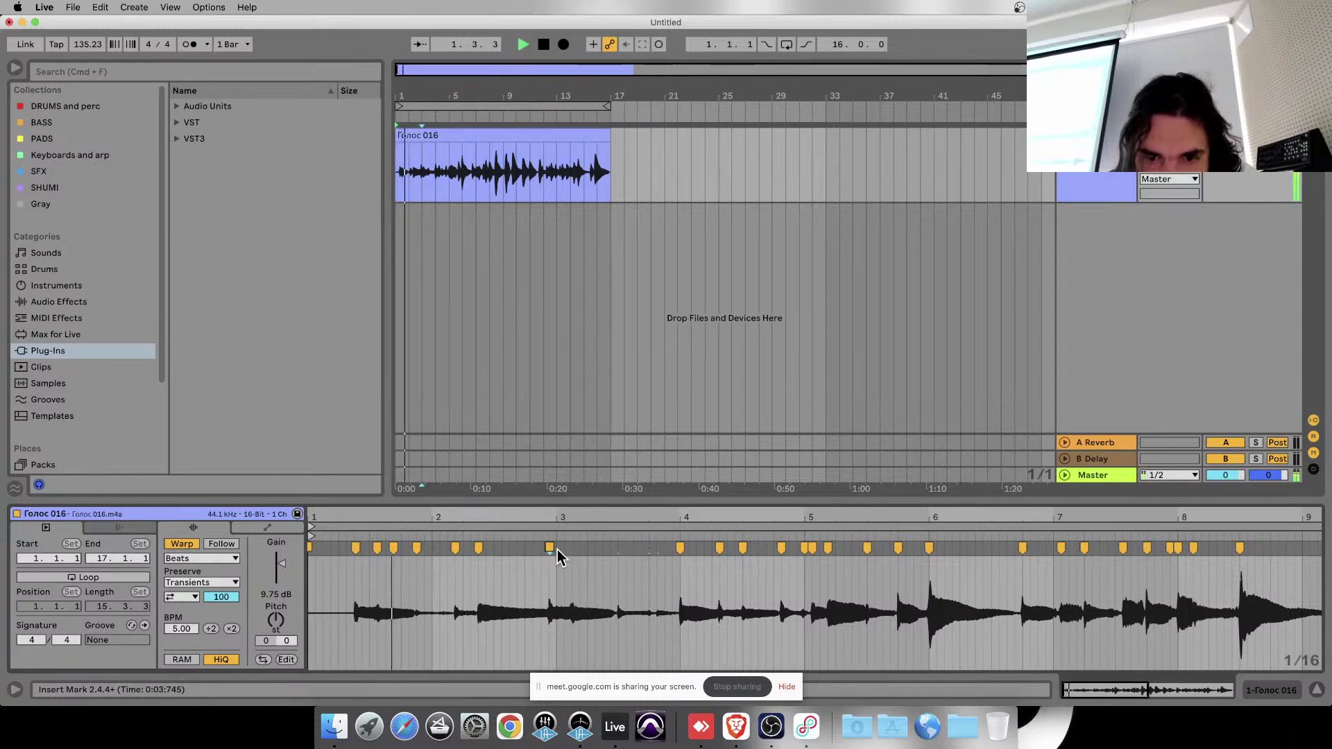
{"action": "left_click", "coordinate": [532, 608]}
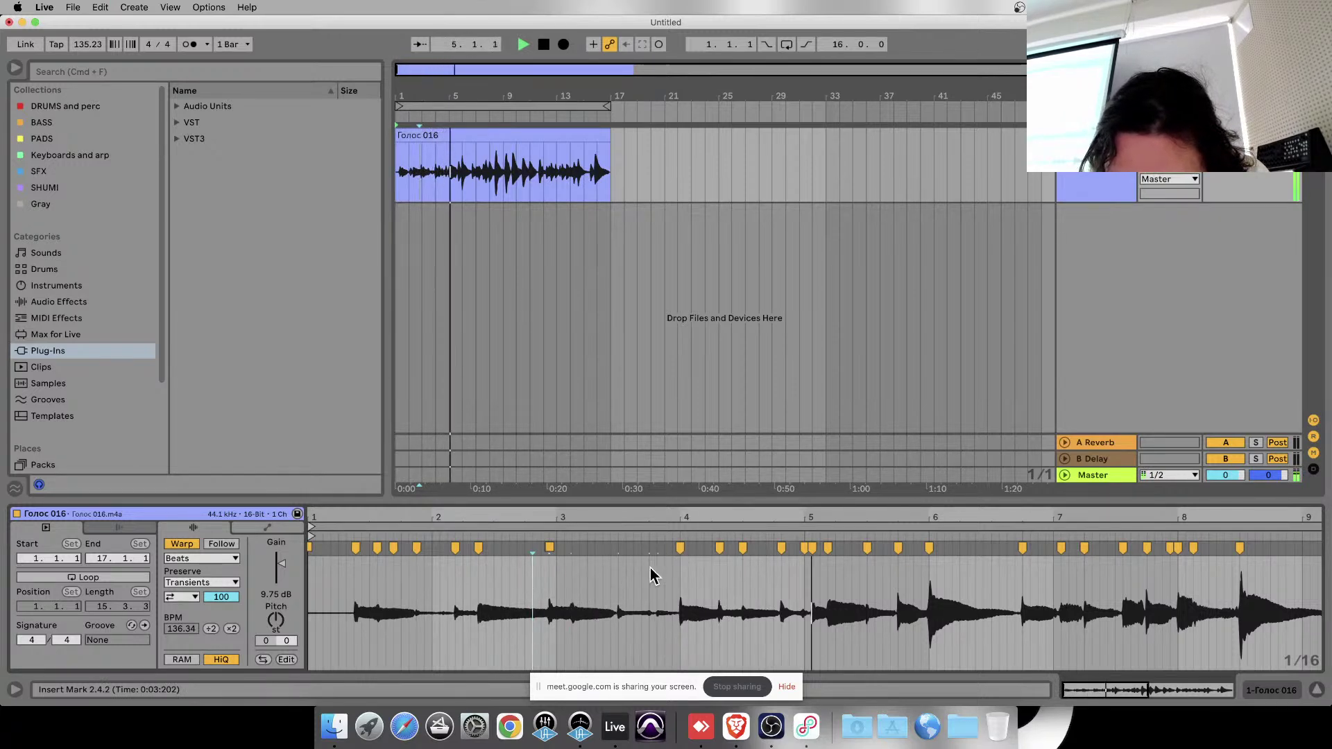
{"action": "double_click", "coordinate": [549, 545]}
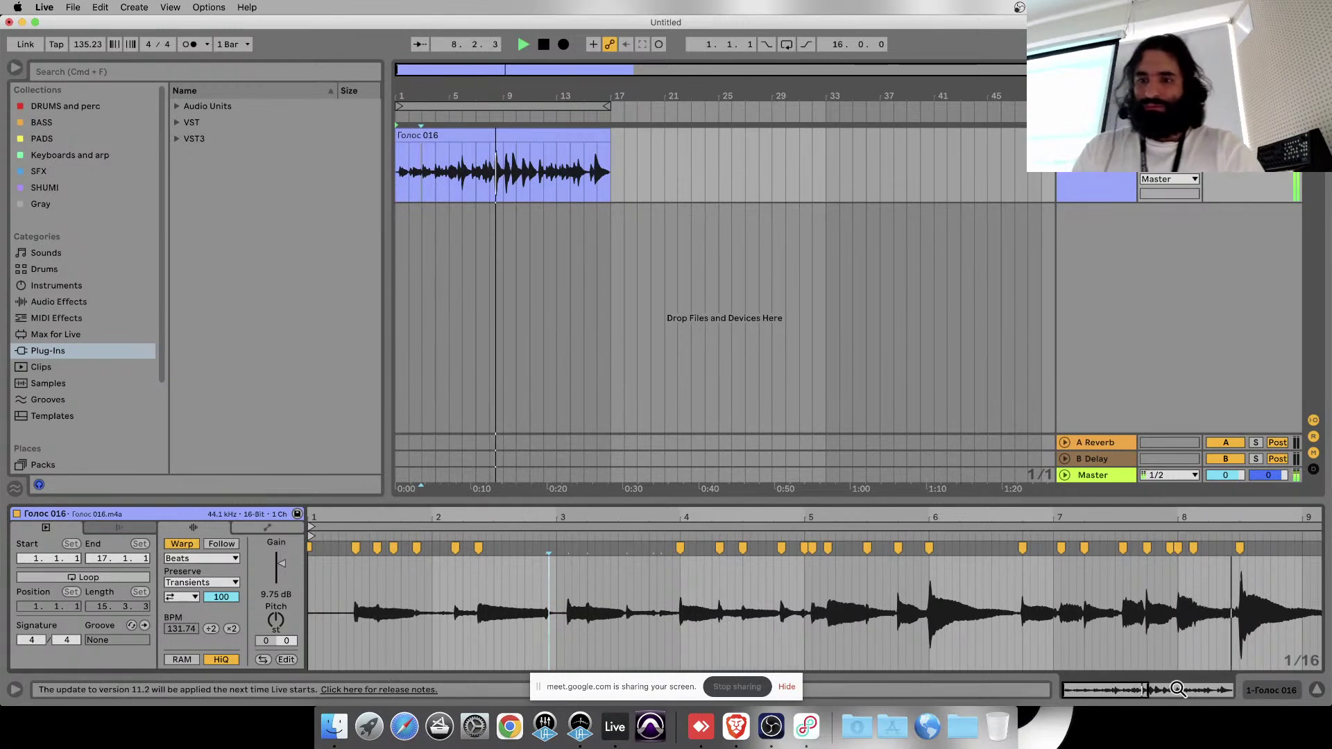
- Play the melody to its end, then duplicate the whole clip so the copy starts at bar 17
{"action": "key", "text": "minus"}
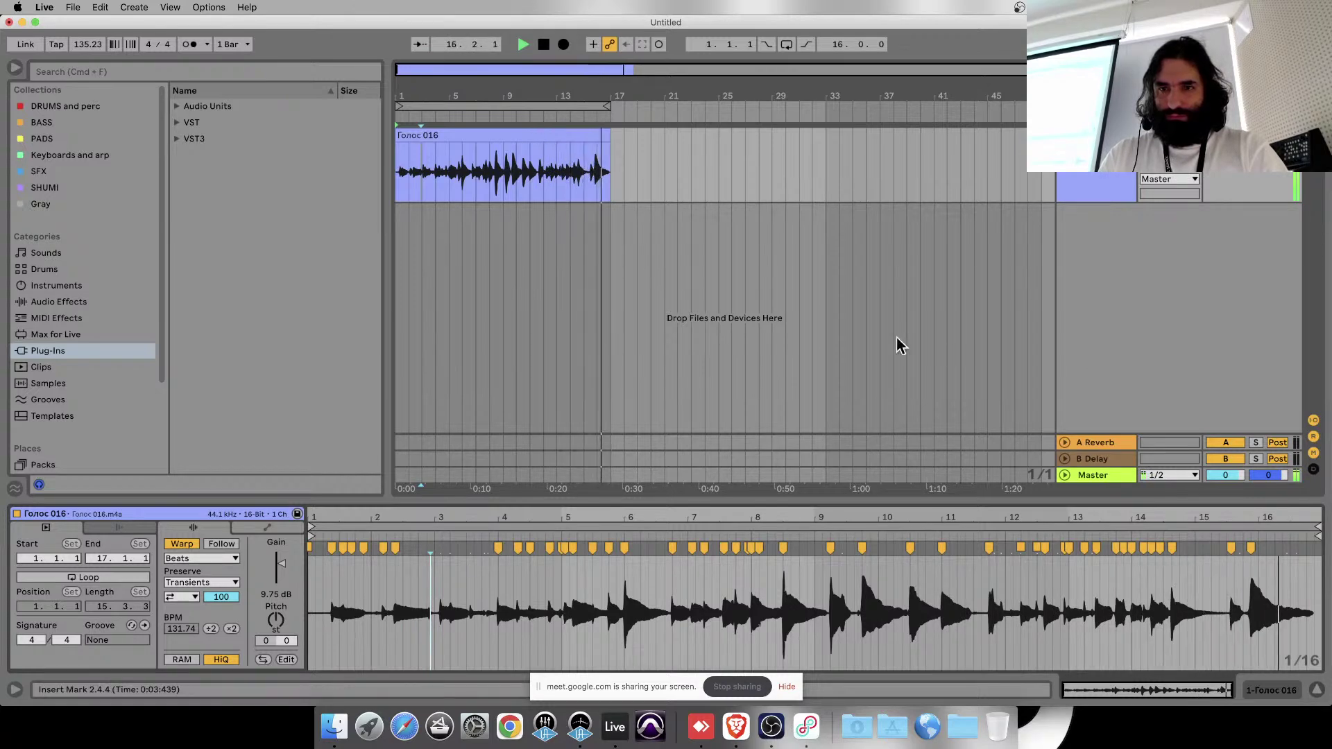
{"action": "left_click", "coordinate": [545, 151]}
{"action": "key", "text": "space"}
{"action": "left_click", "coordinate": [544, 134]}
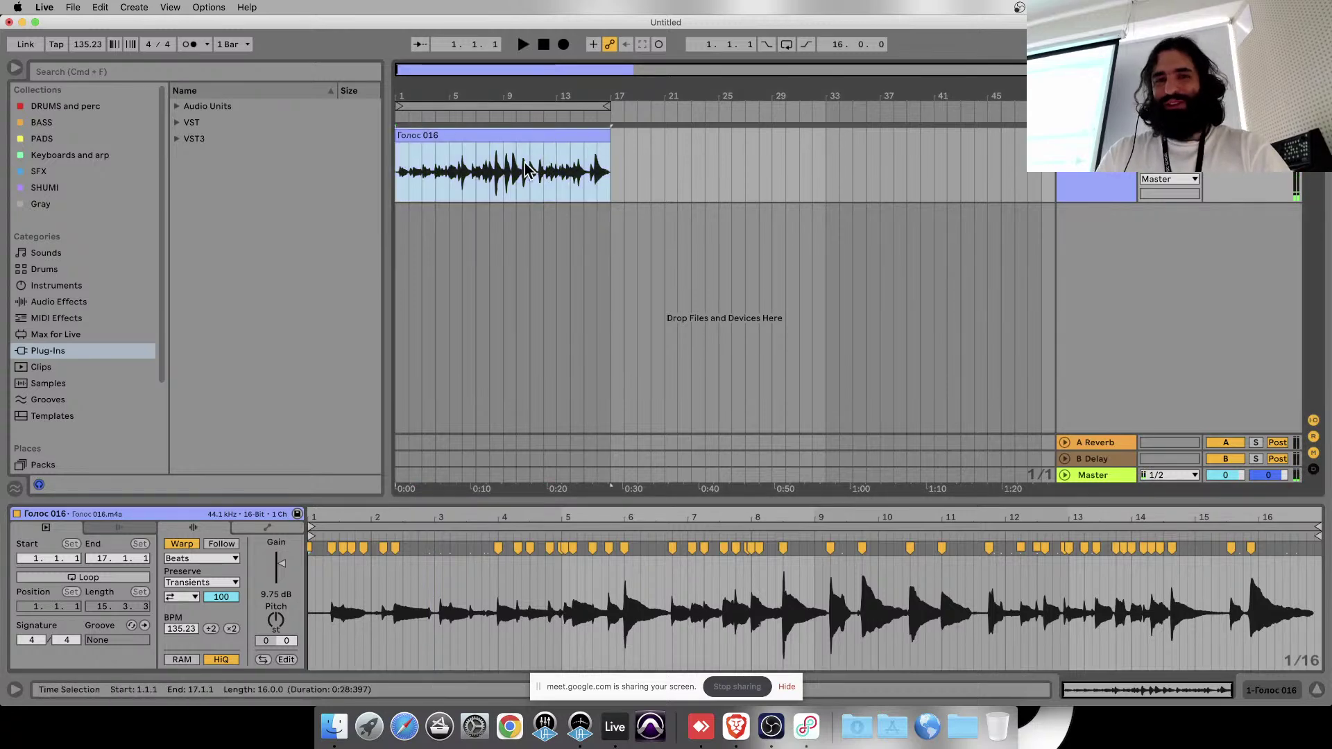
{"action": "key", "text": "cmd+d"}
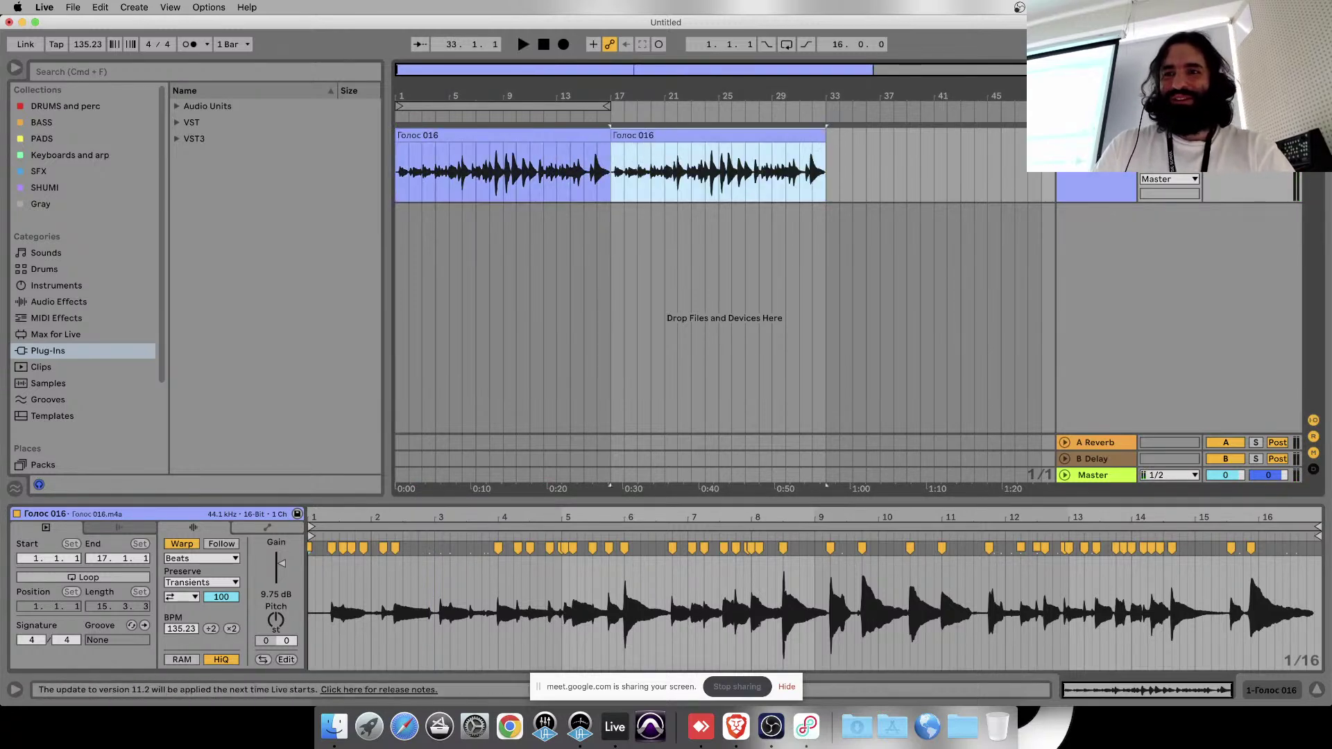
- Duplicate the melody's audio track and turn off warping for the first clip on the copy
{"action": "right_click", "coordinate": [1097, 178]}
{"action": "key", "text": "Escape"}
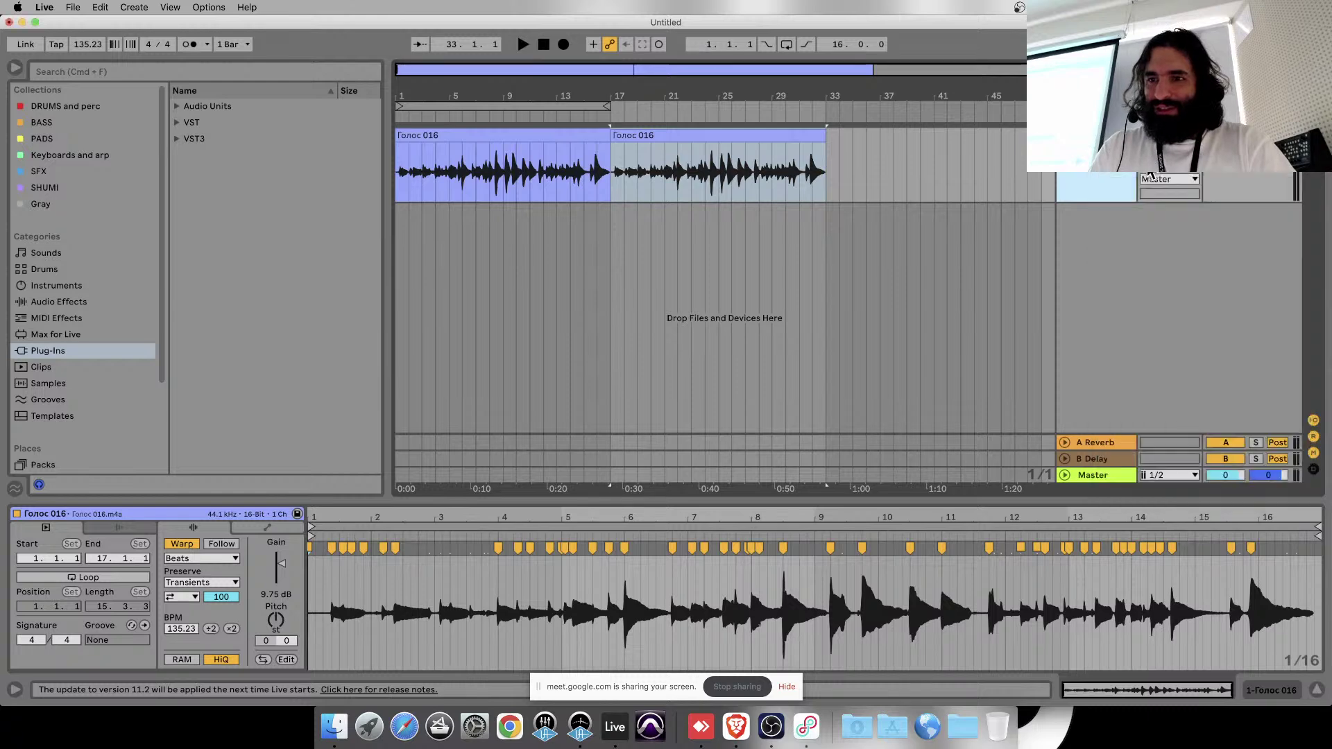
{"action": "key", "text": "cmd+d"}
{"action": "left_click", "coordinate": [549, 215]}
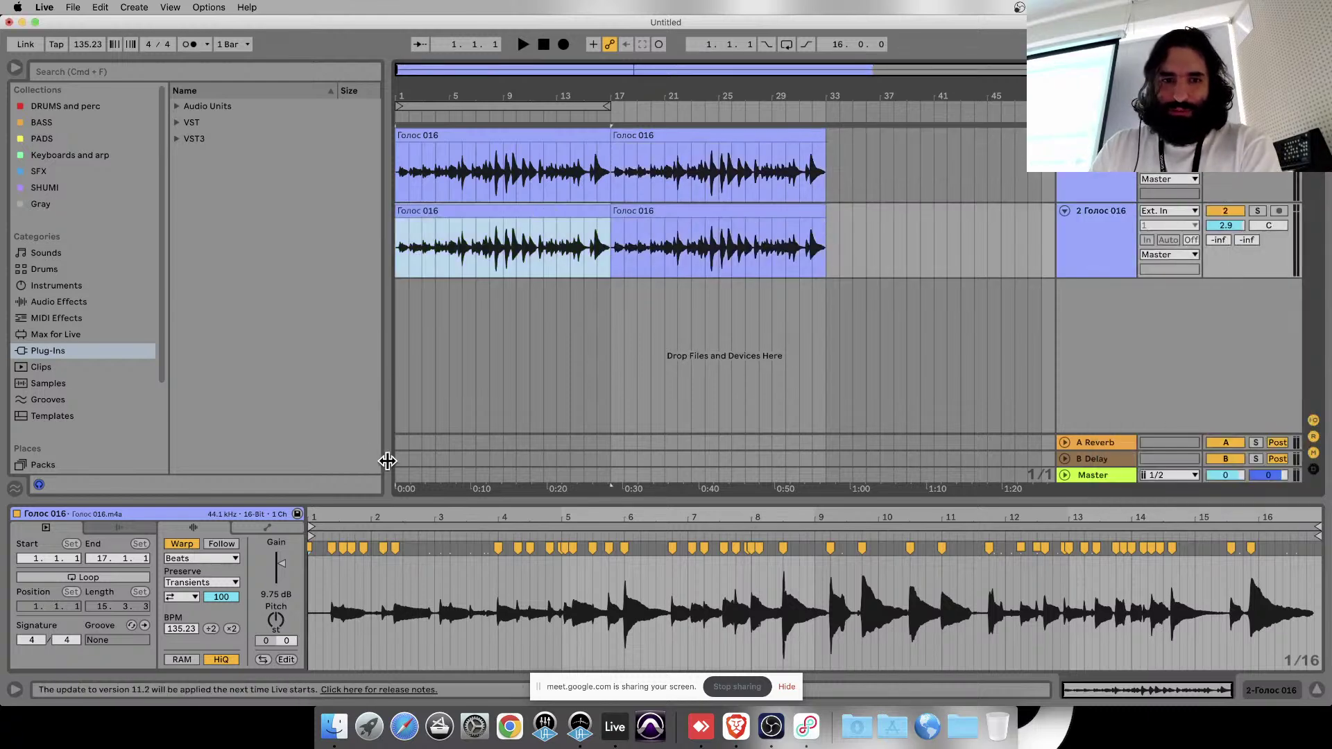
{"action": "left_click", "coordinate": [182, 544]}
- Delete the clips starting at bar 17 on both tracks and play the unwarped copy from bar 1
{"action": "left_click", "coordinate": [672, 207]}
{"action": "key", "text": "Delete"}
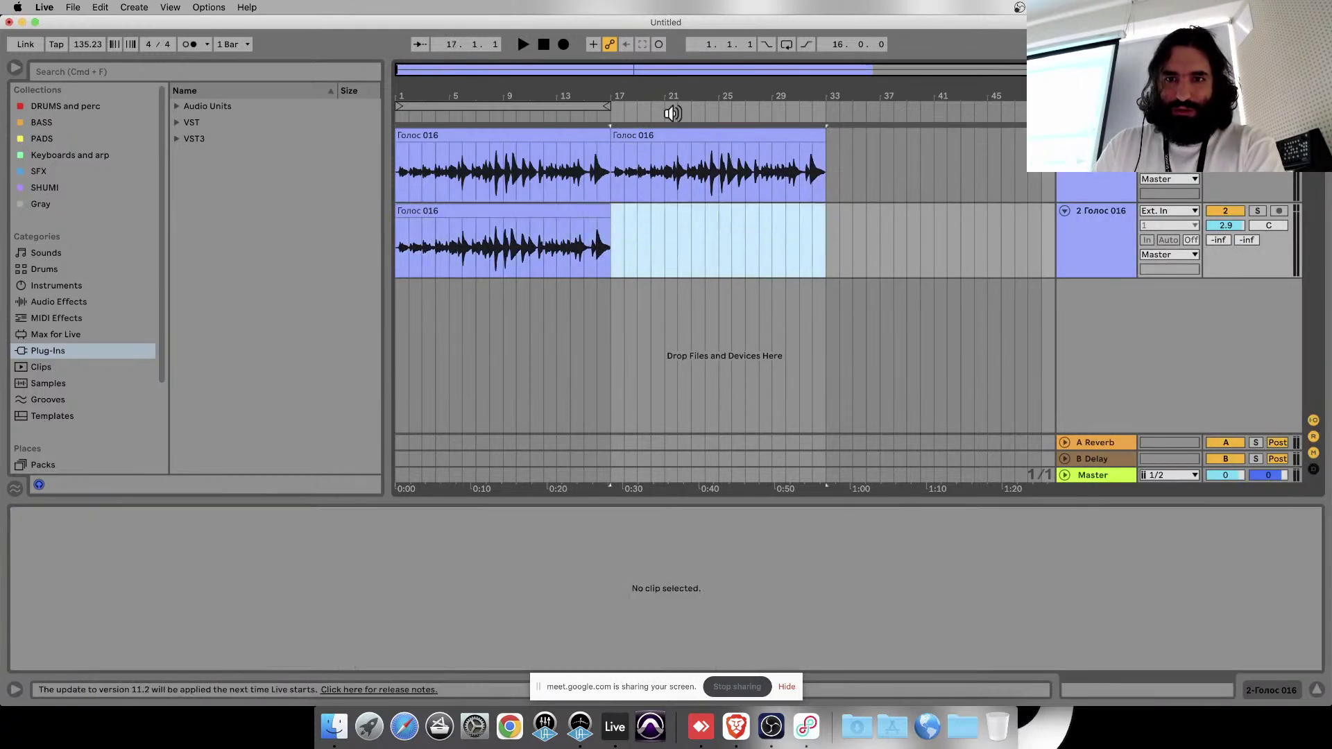
{"action": "left_click", "coordinate": [667, 139]}
{"action": "key", "text": "Delete"}
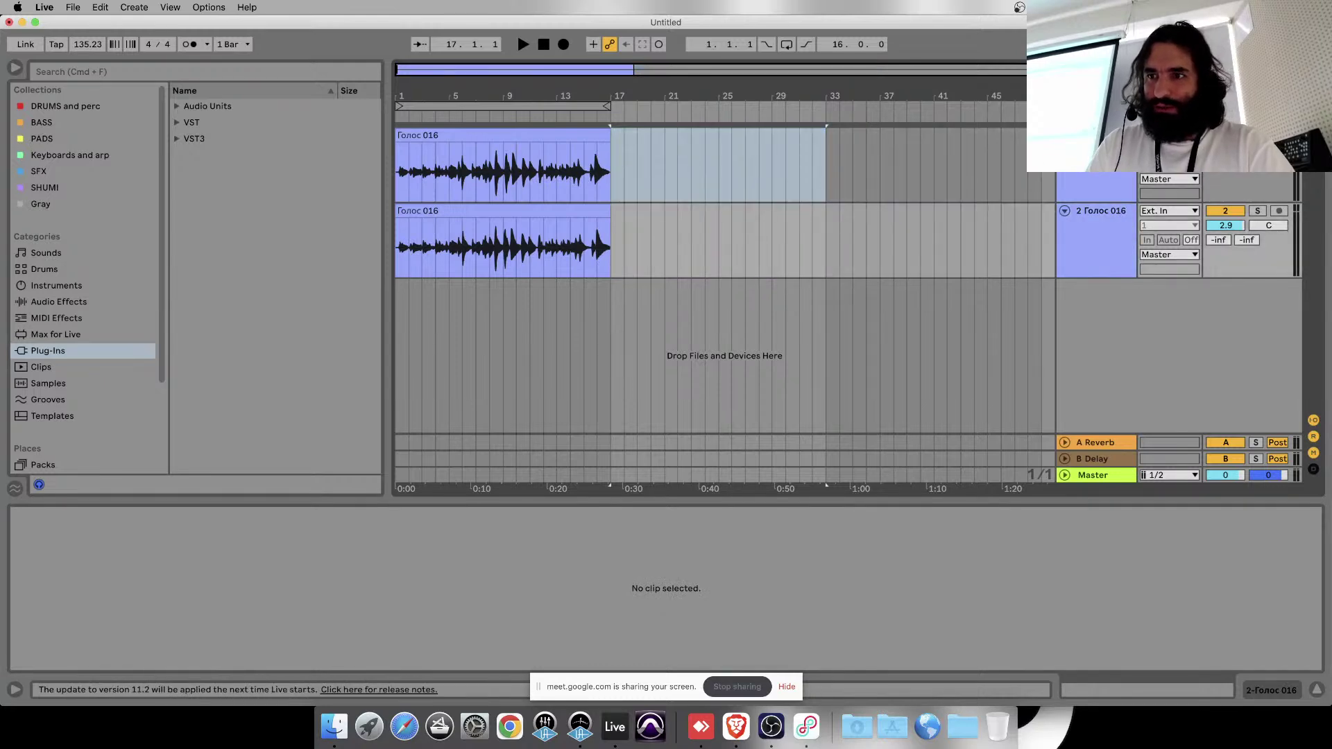
{"action": "left_click", "coordinate": [500, 210]}
{"action": "key", "text": "space"}
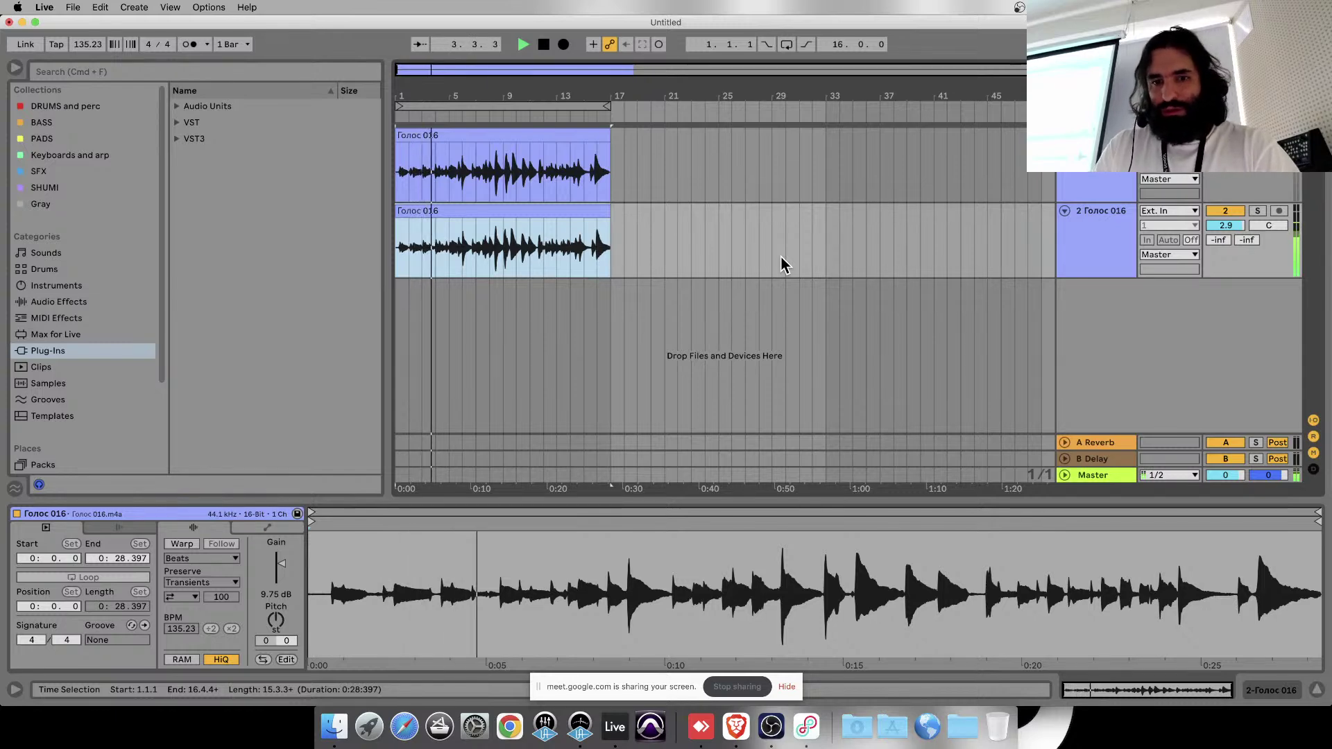
- Switch to the lesson presentation in Brave and show slide 8, about listening to a composed section
{"action": "left_click", "coordinate": [736, 726]}
{"action": "left_click", "coordinate": [611, 29]}
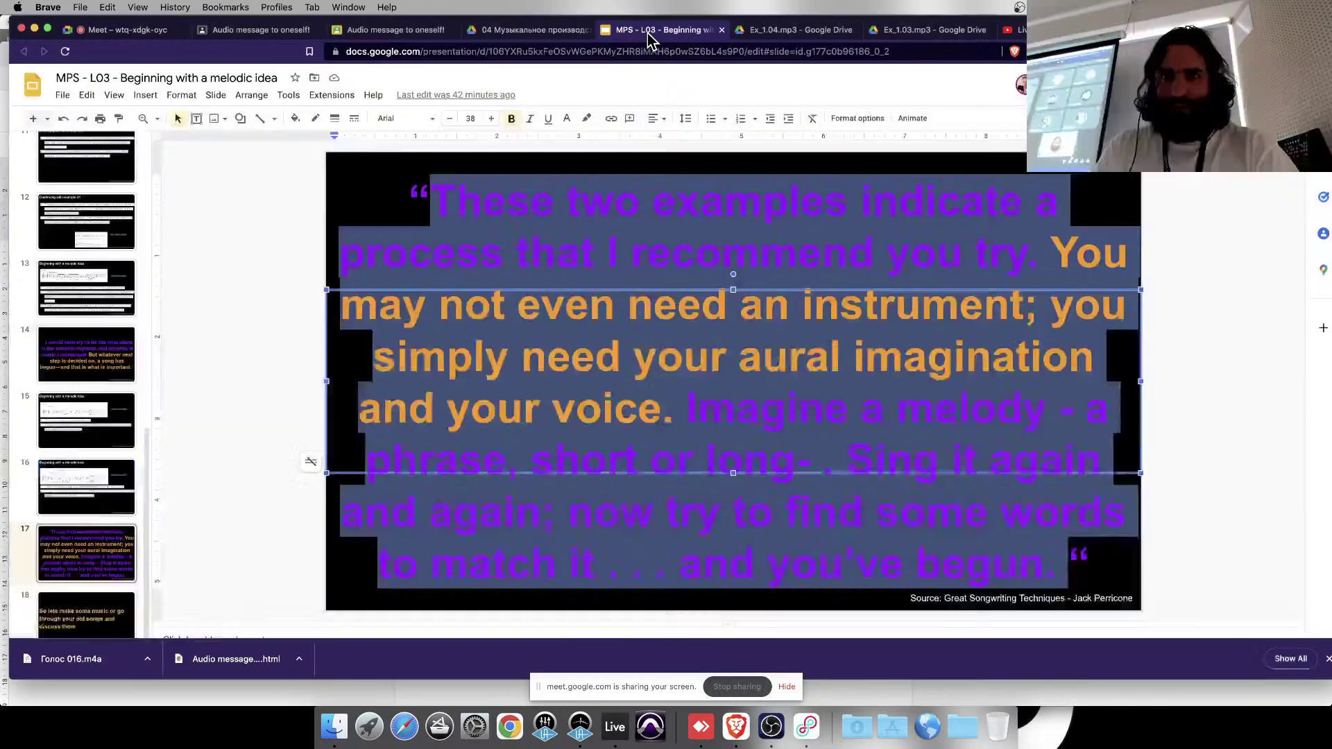
{"action": "scroll", "coordinate": [90, 267], "scroll_direction": "up", "scroll_amount": 10}
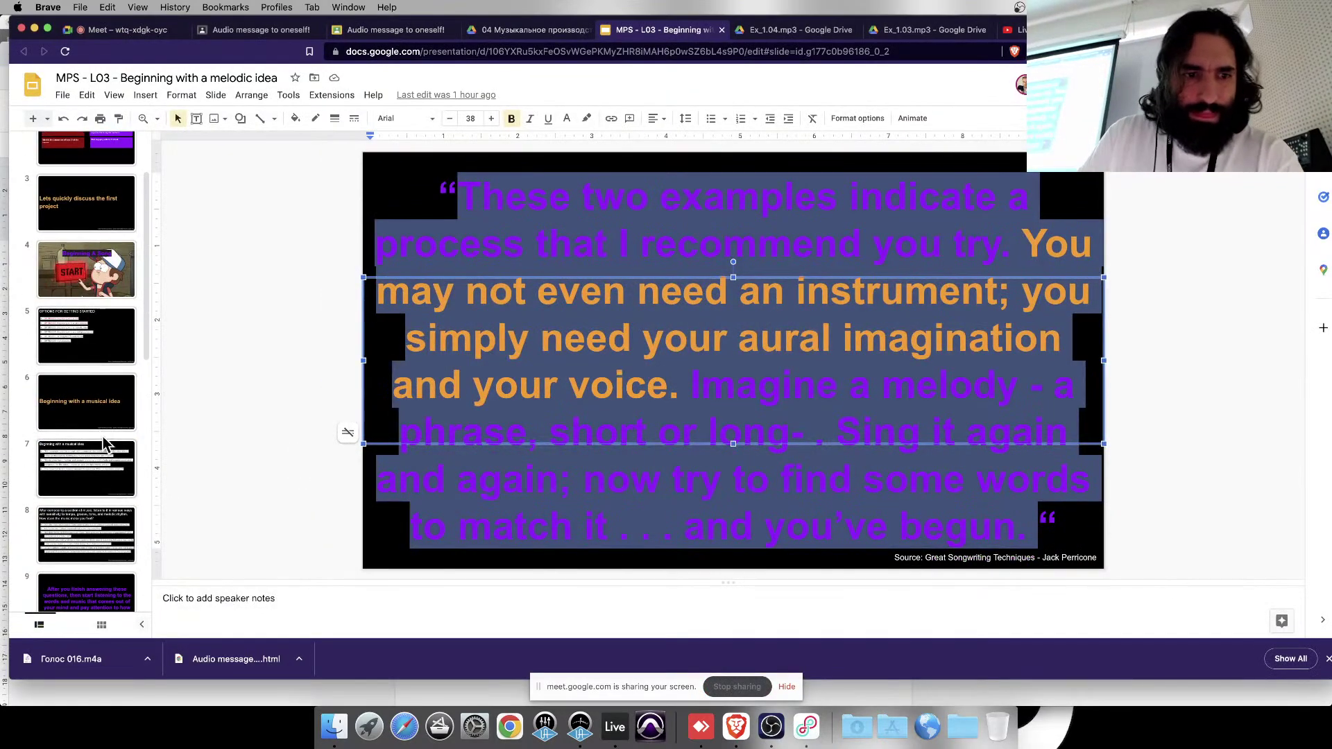
{"action": "left_click", "coordinate": [105, 448]}
{"action": "left_click", "coordinate": [118, 534]}
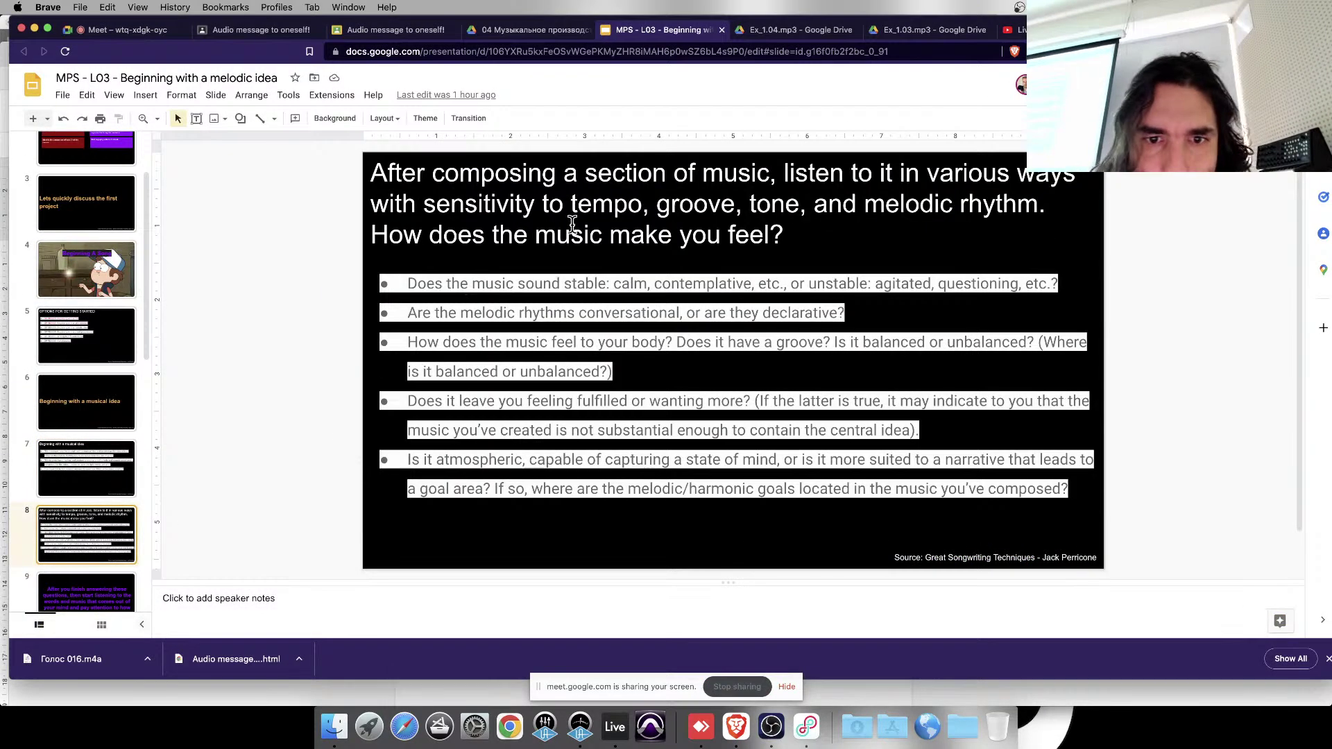
- Highlight the words "calm" and "unstable" in the slide's first question about whether the music sounds stable
{"action": "left_click_drag", "start_coordinate": [621, 284], "coordinate": [1015, 276]}
{"action": "double_click", "coordinate": [636, 281]}
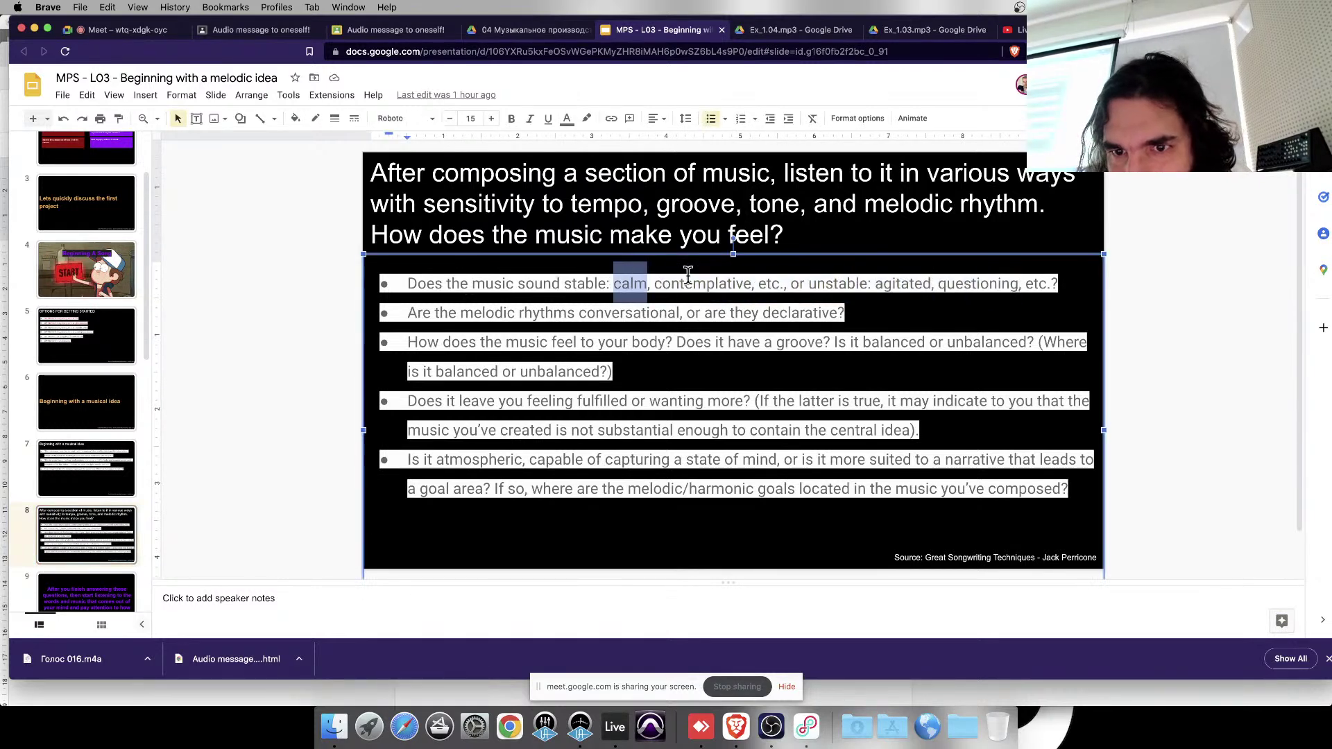
{"action": "double_click", "coordinate": [860, 285]}
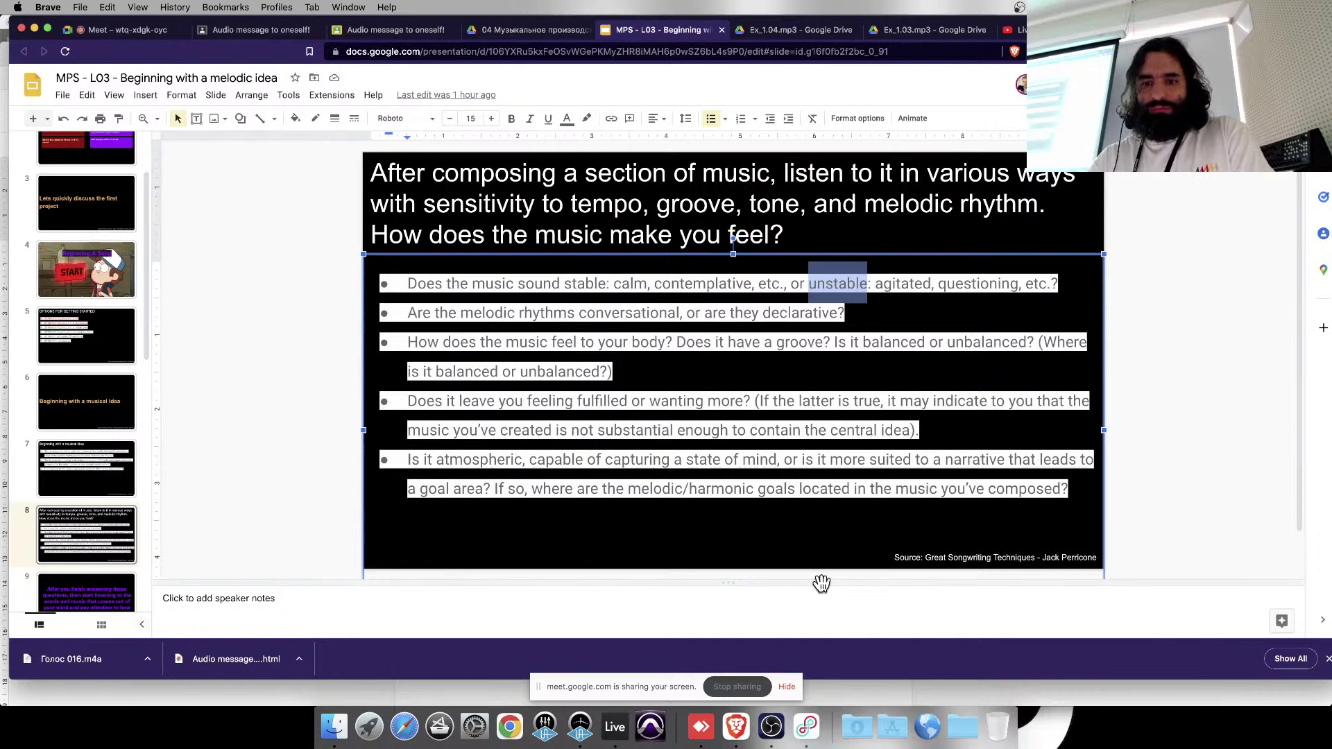
{"action": "triple_click", "coordinate": [831, 284]}
- Highlight the slide's question asking whether the melodic rhythms are conversational or declarative
{"action": "triple_click", "coordinate": [553, 313]}
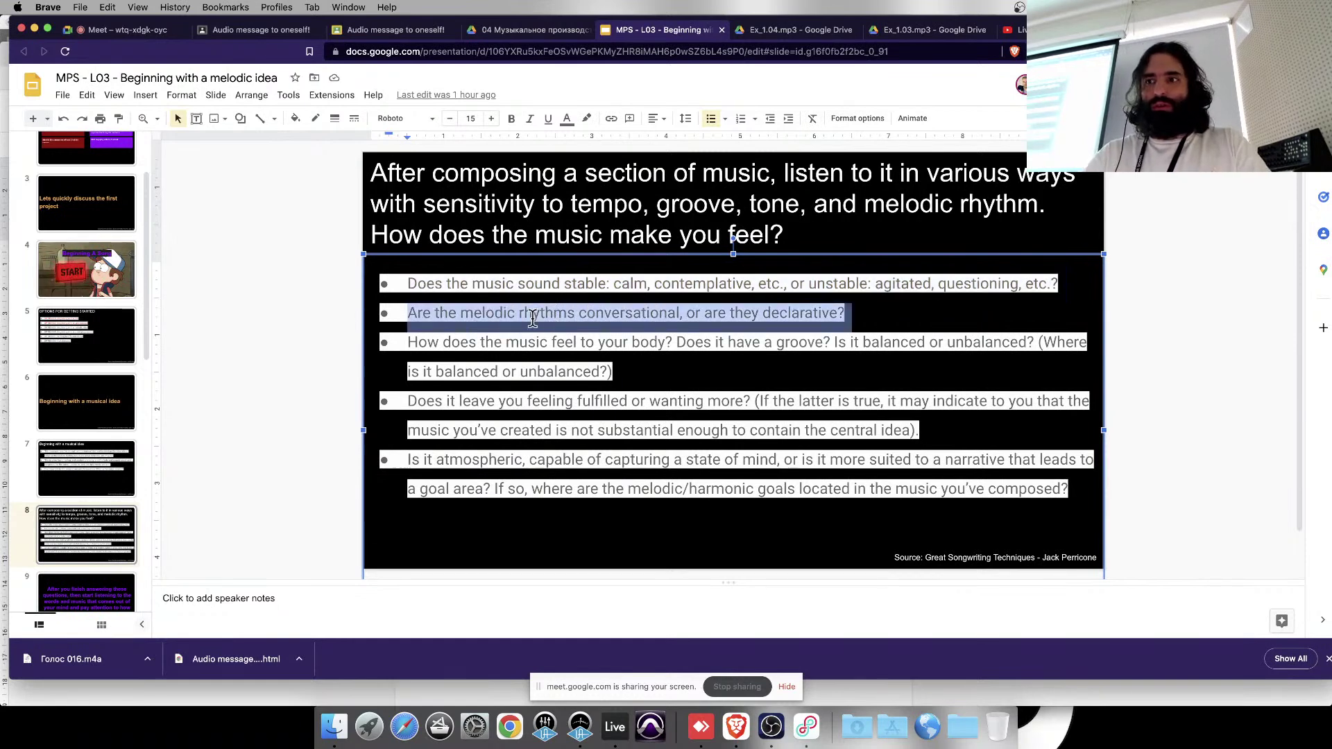
{"action": "triple_click", "coordinate": [489, 342]}
{"action": "left_click", "coordinate": [538, 318]}
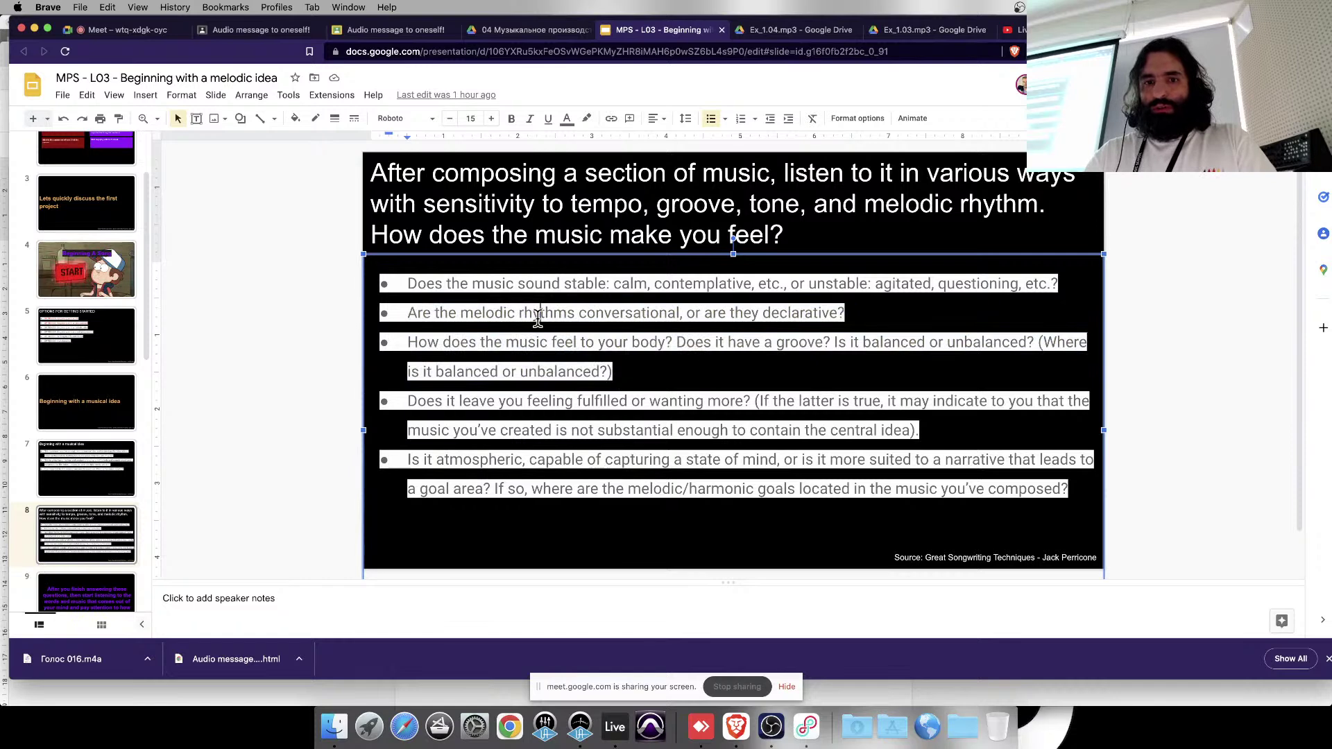
{"action": "triple_click", "coordinate": [420, 317]}
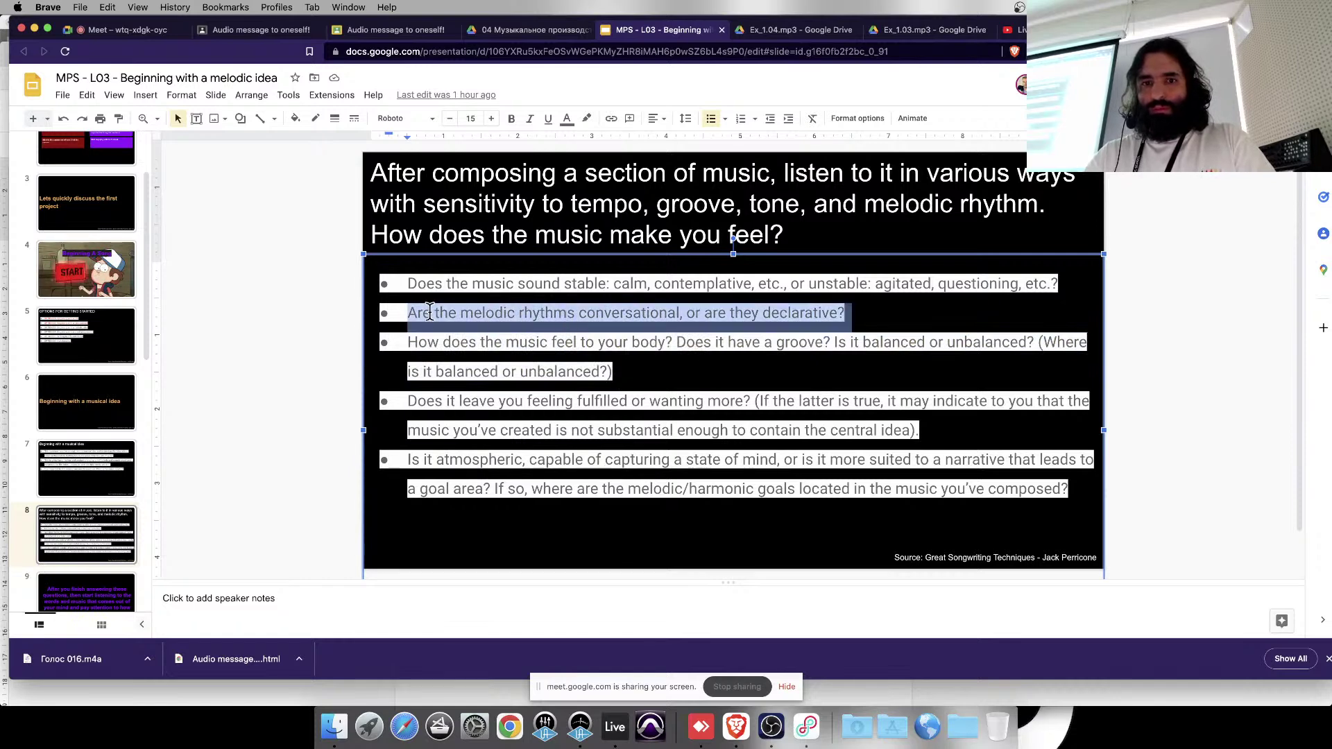
- Highlight the slide's questions on melodic rhythms and bodily feel, and the words "calm" and "unstable" in the first question
{"action": "double_click", "coordinate": [542, 318]}
{"action": "triple_click", "coordinate": [415, 318]}
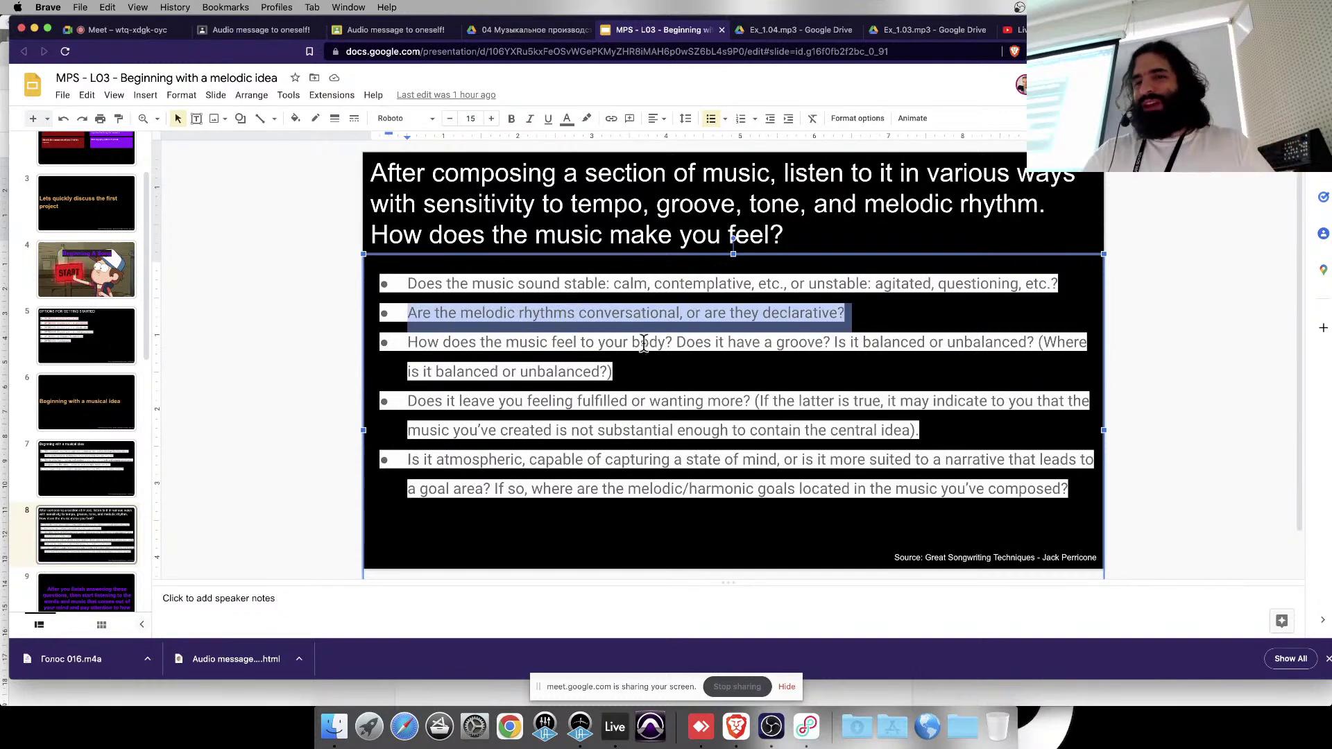
{"action": "left_click", "coordinate": [675, 312]}
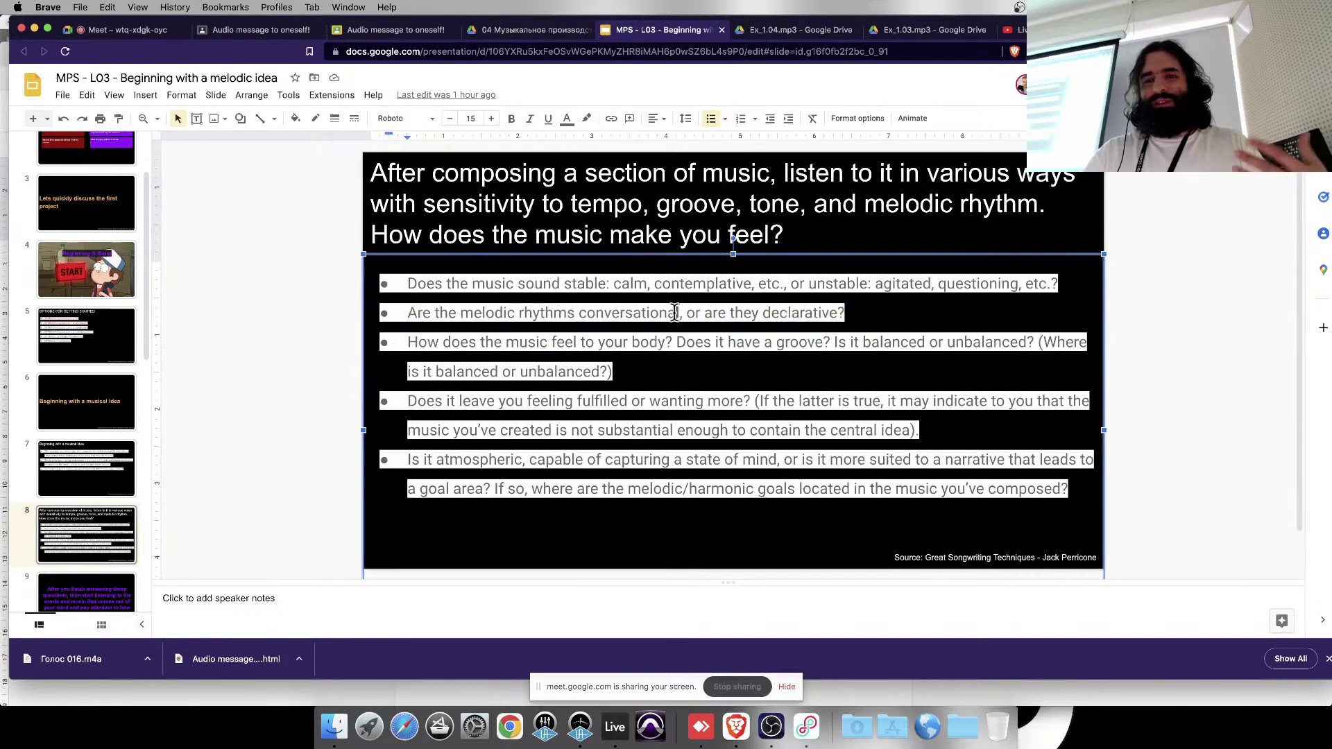
{"action": "triple_click", "coordinate": [579, 351]}
{"action": "left_click", "coordinate": [656, 343]}
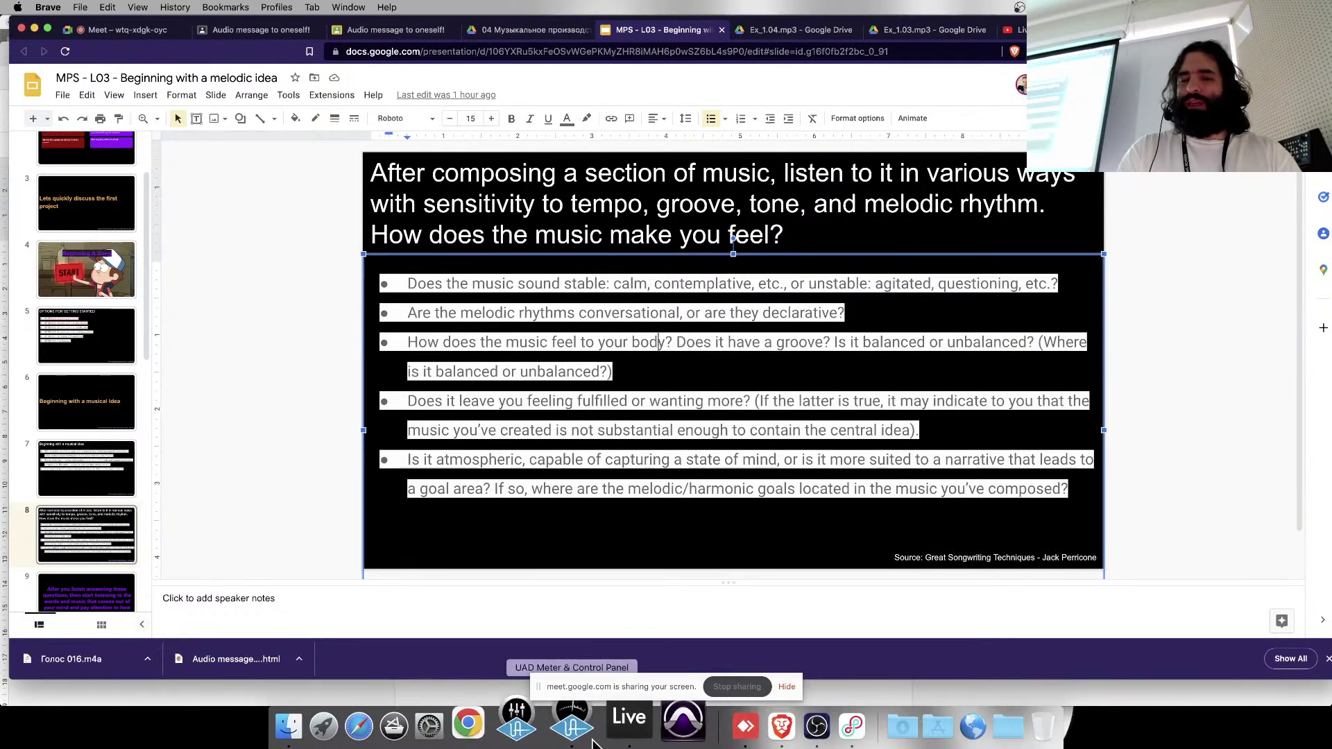
{"action": "double_click", "coordinate": [628, 283]}
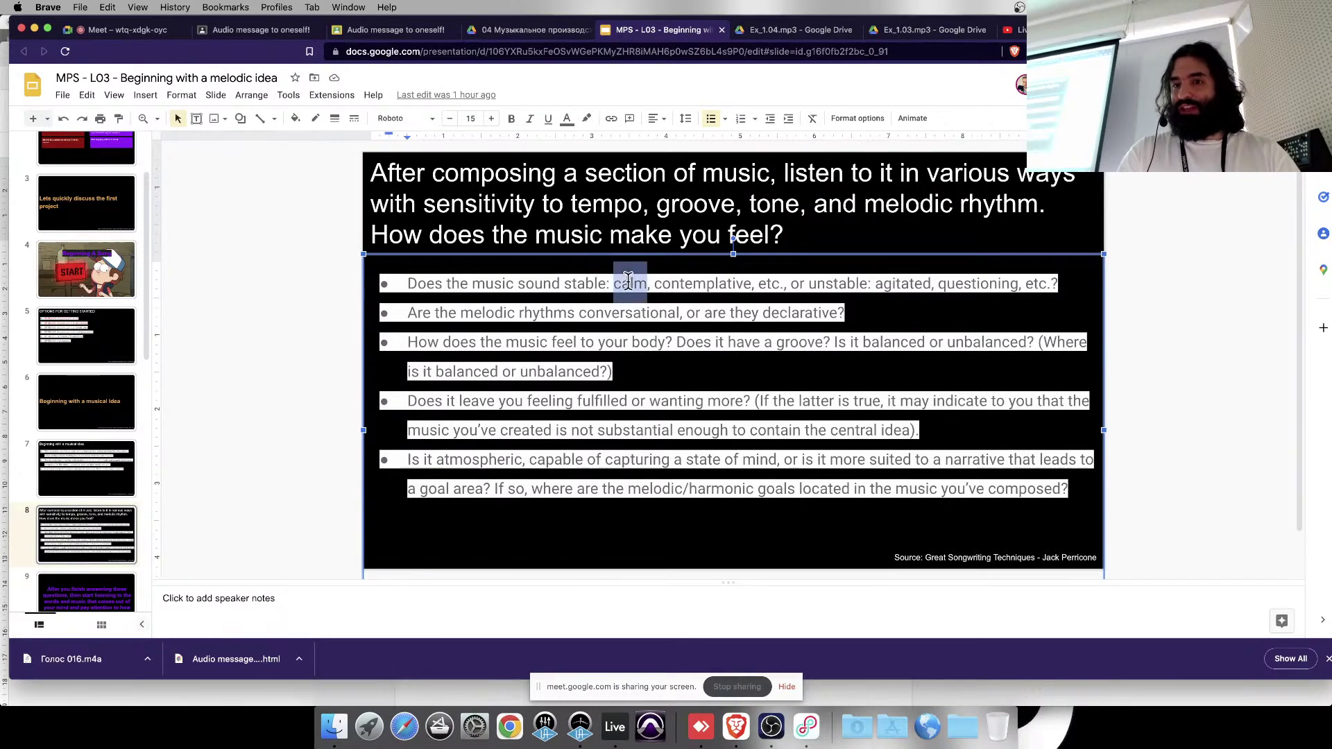
{"action": "double_click", "coordinate": [837, 283]}
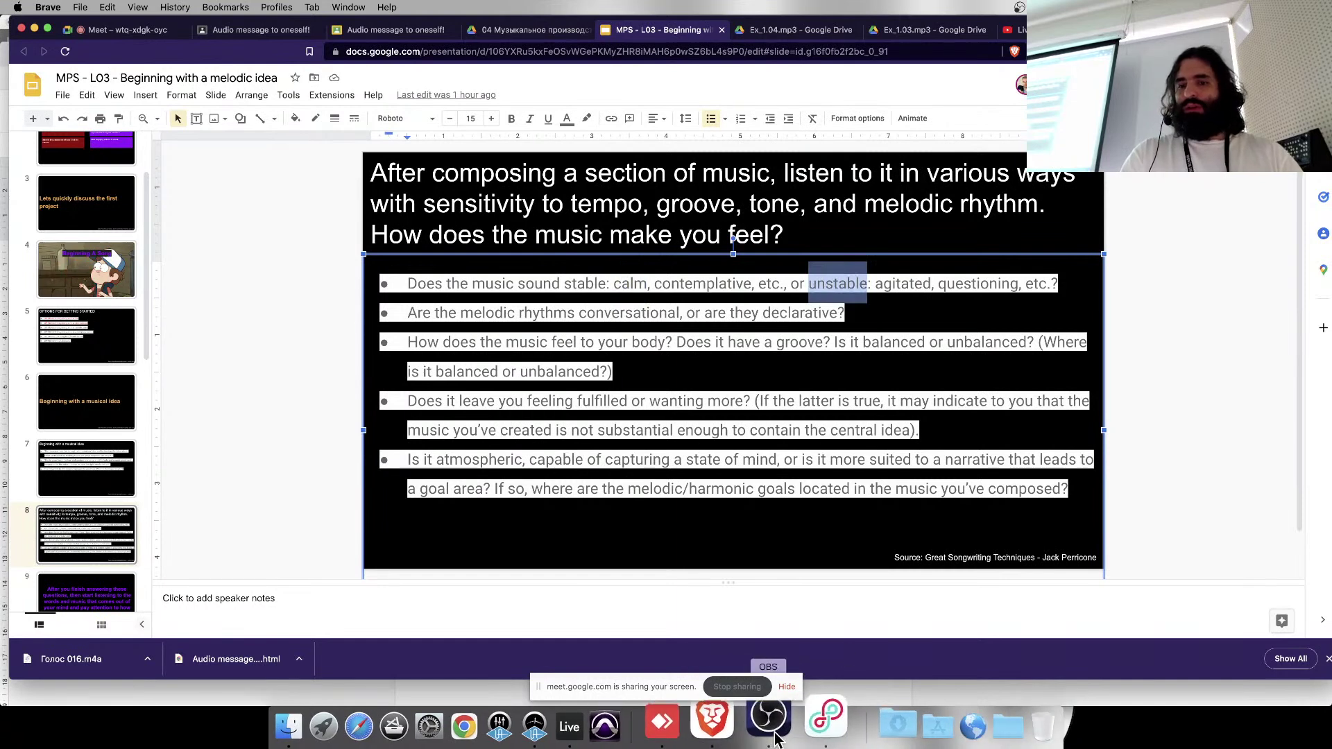
- Switch to Ableton Live and play the unwarped copy of the melody from bar 1 to around bar 9
{"action": "left_click", "coordinate": [577, 725]}
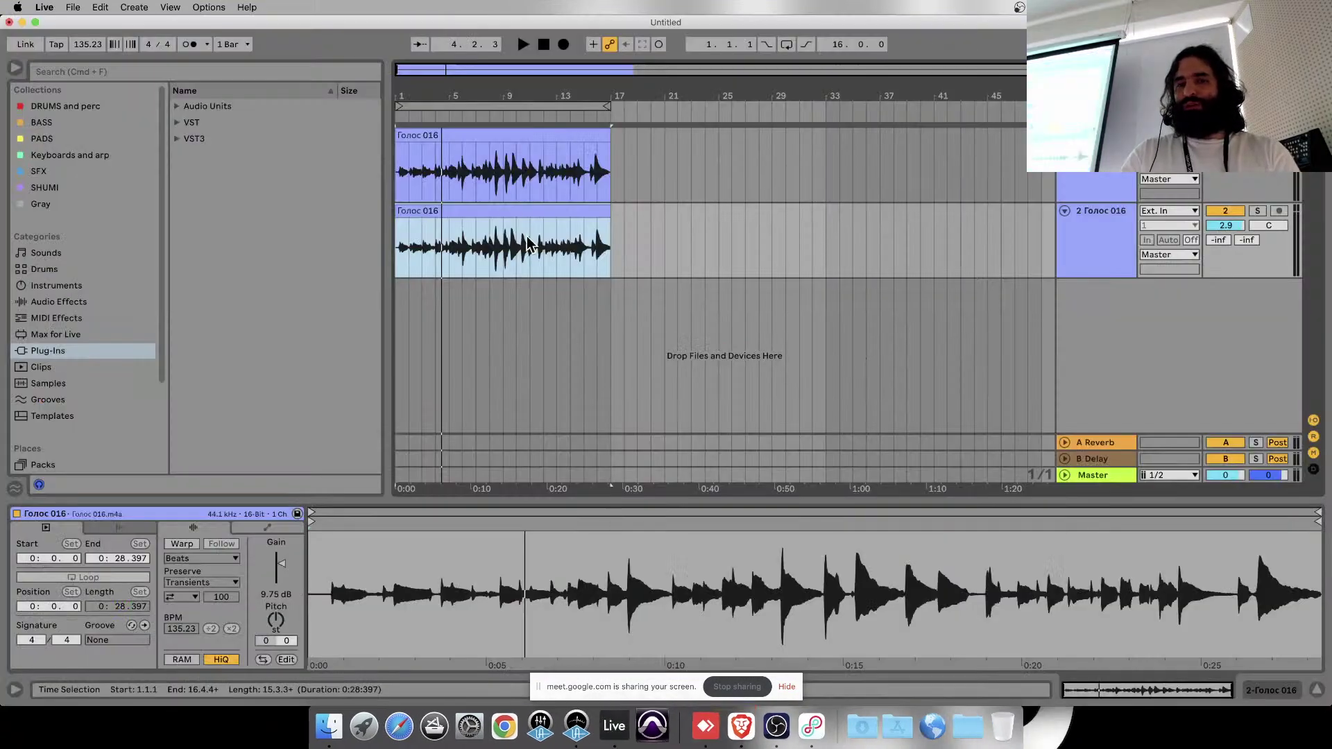
{"action": "left_click", "coordinate": [1229, 184]}
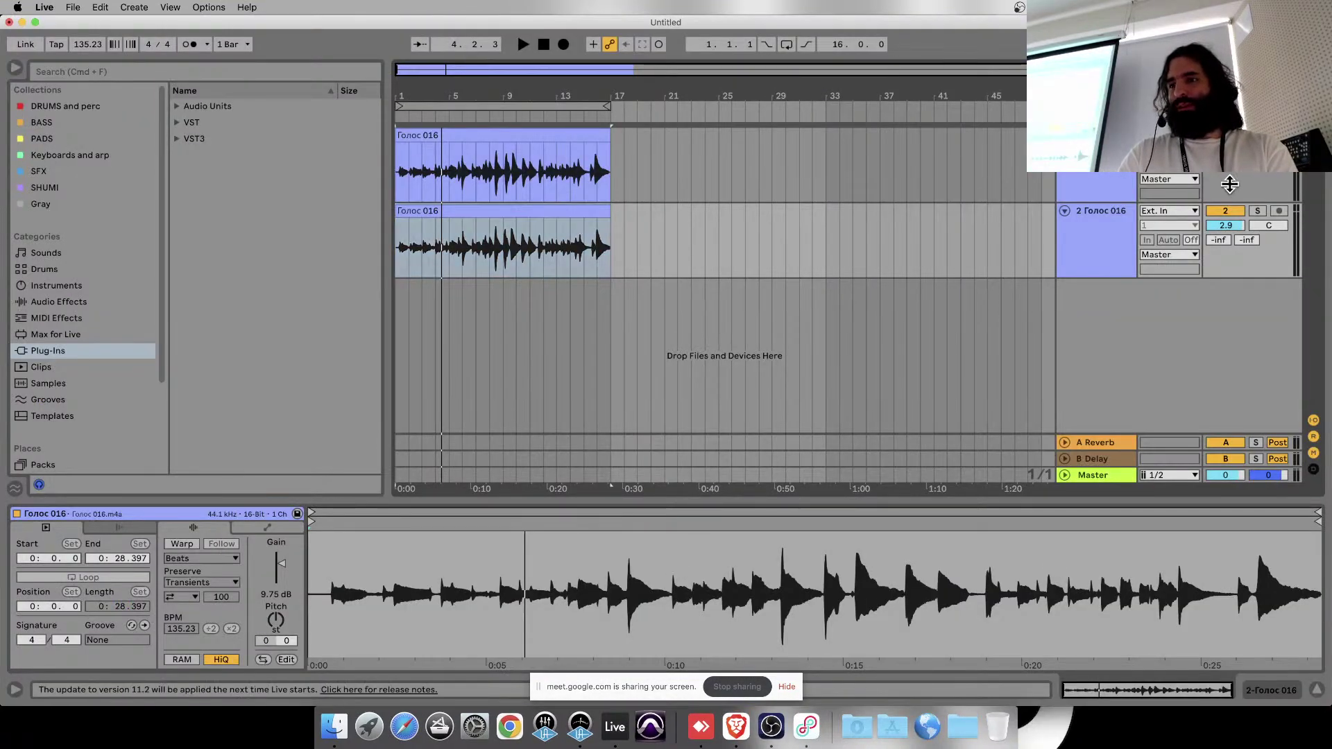
{"action": "key", "text": "space"}
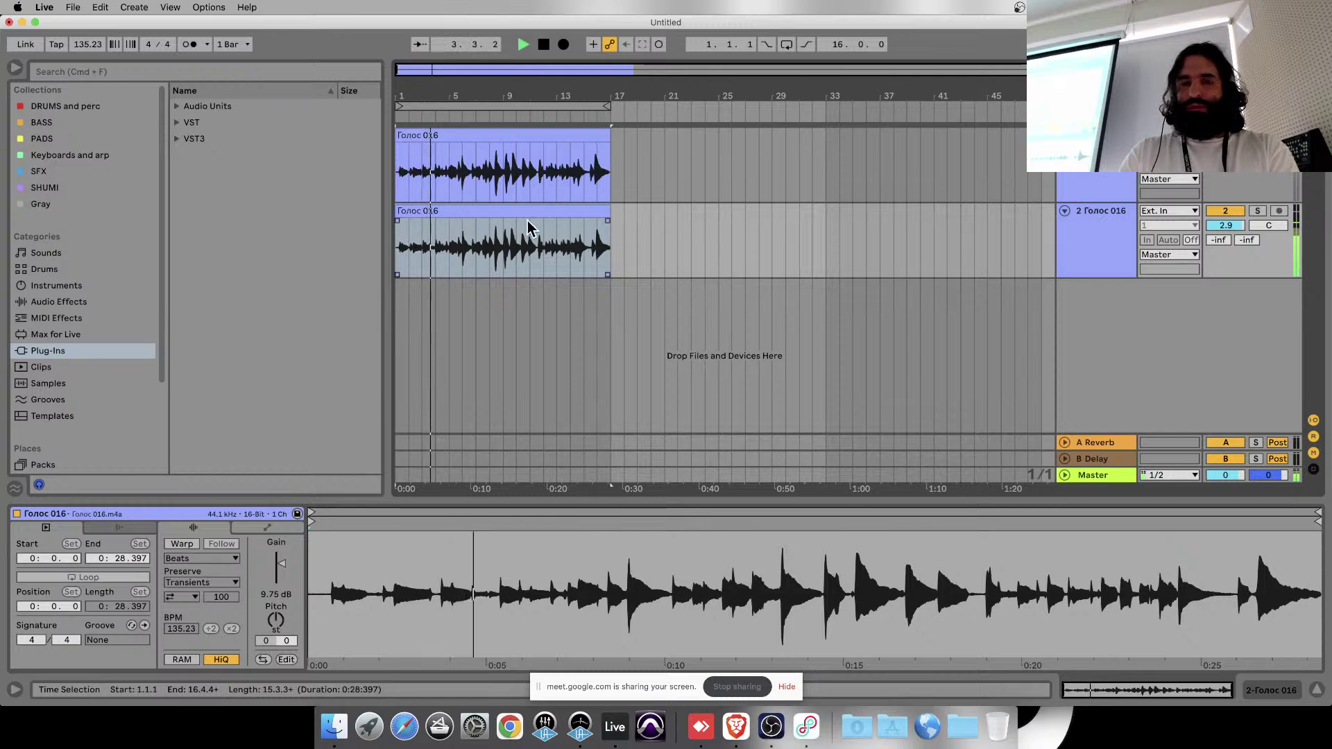
{"action": "left_click", "coordinate": [506, 210]}
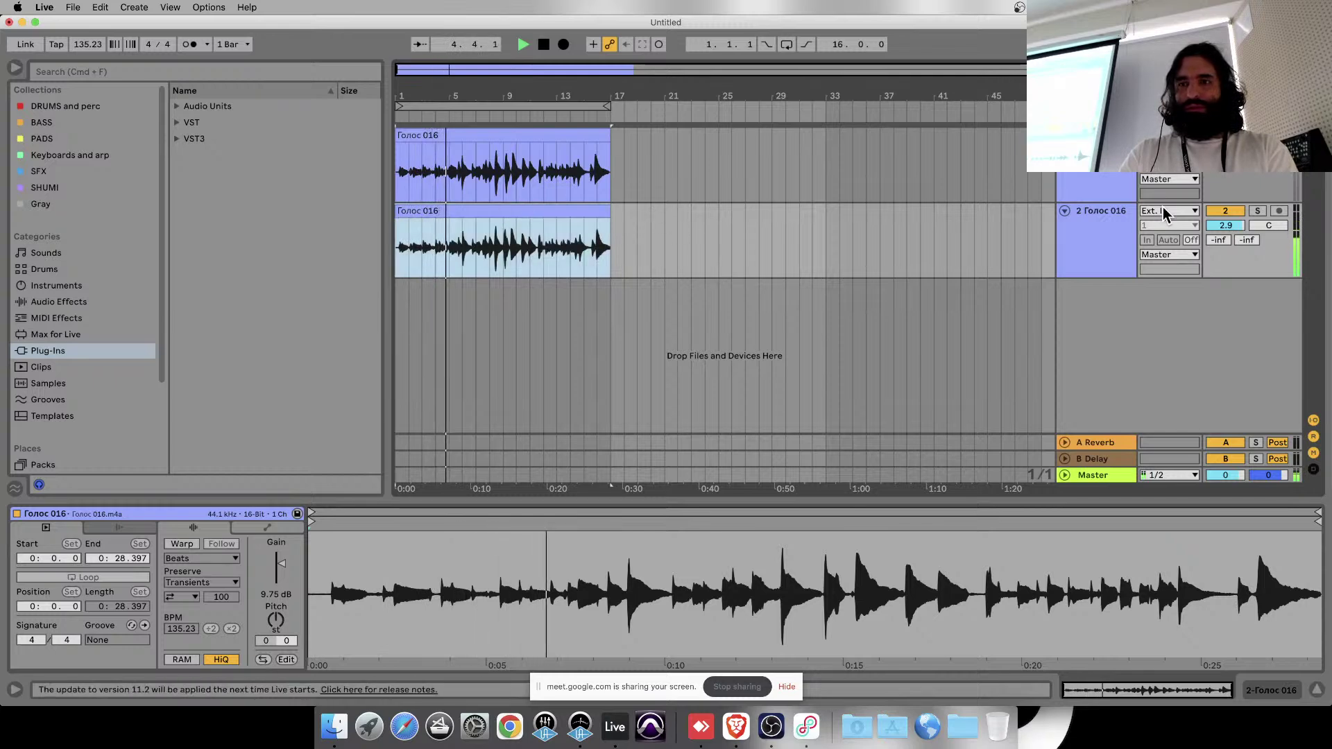
{"action": "left_click", "coordinate": [1085, 227]}
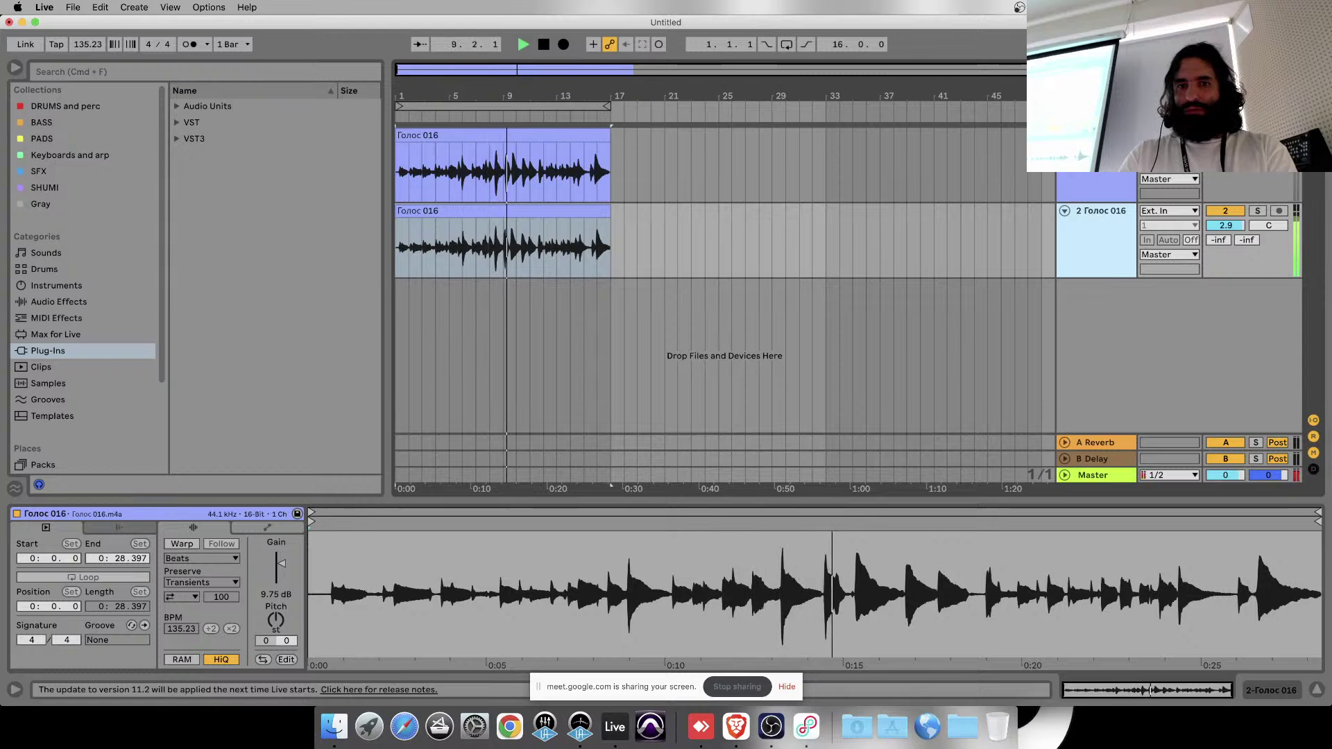
{"action": "left_click", "coordinate": [505, 250]}
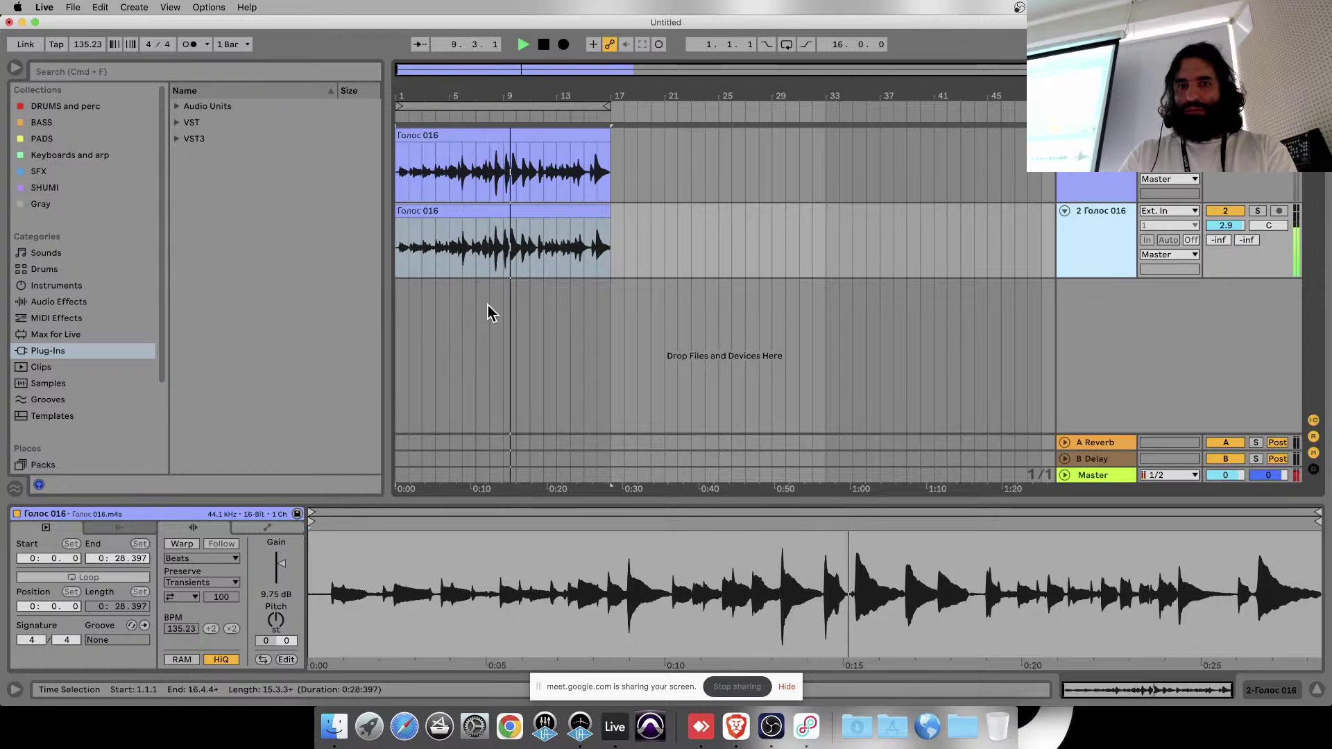
{"action": "key", "text": "space"}
- Split the unwarped clip on the second track at 6.4.1 and 10.3.1, auditioning the phrase between the cuts
{"action": "left_click", "coordinate": [474, 244]}
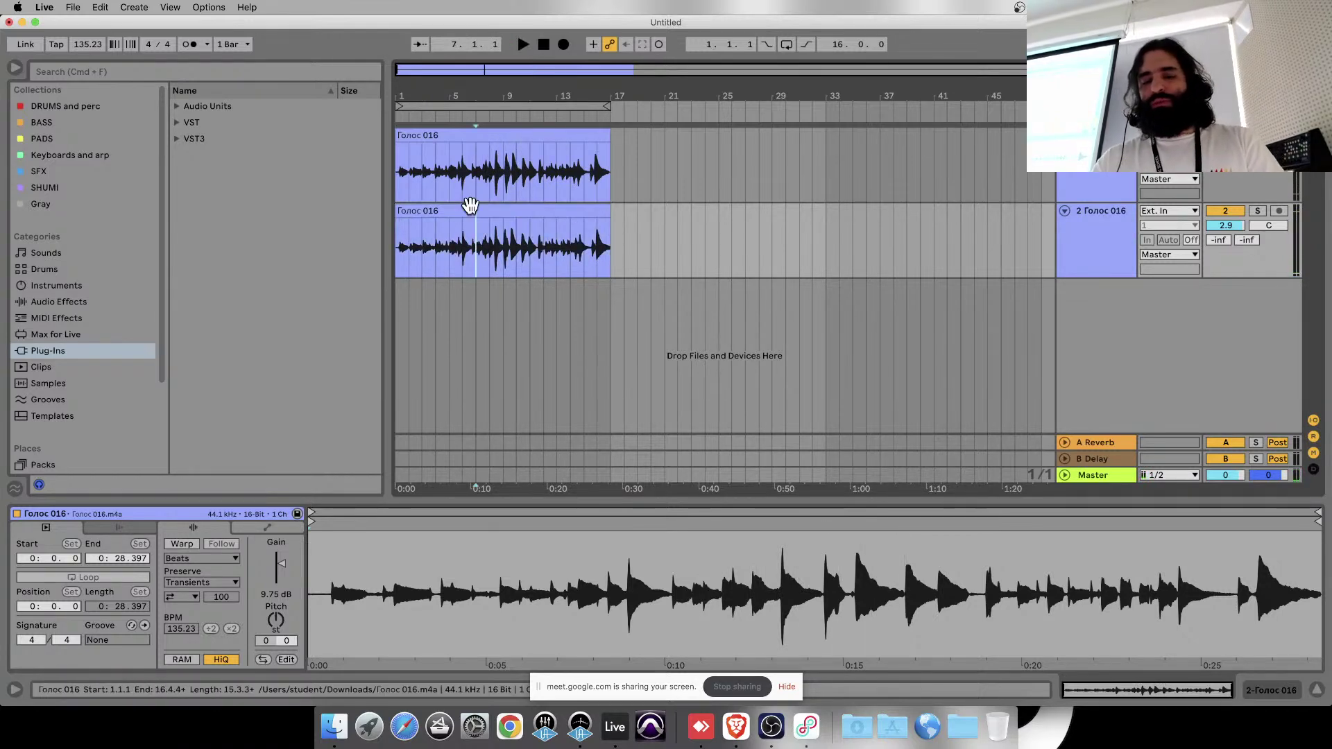
{"action": "mouse_move", "coordinate": [535, 66]}
{"action": "left_mouse_down"}
{"action": "mouse_move", "coordinate": [548, 208]}
{"action": "mouse_move", "coordinate": [583, 295]}
{"action": "left_mouse_up"}
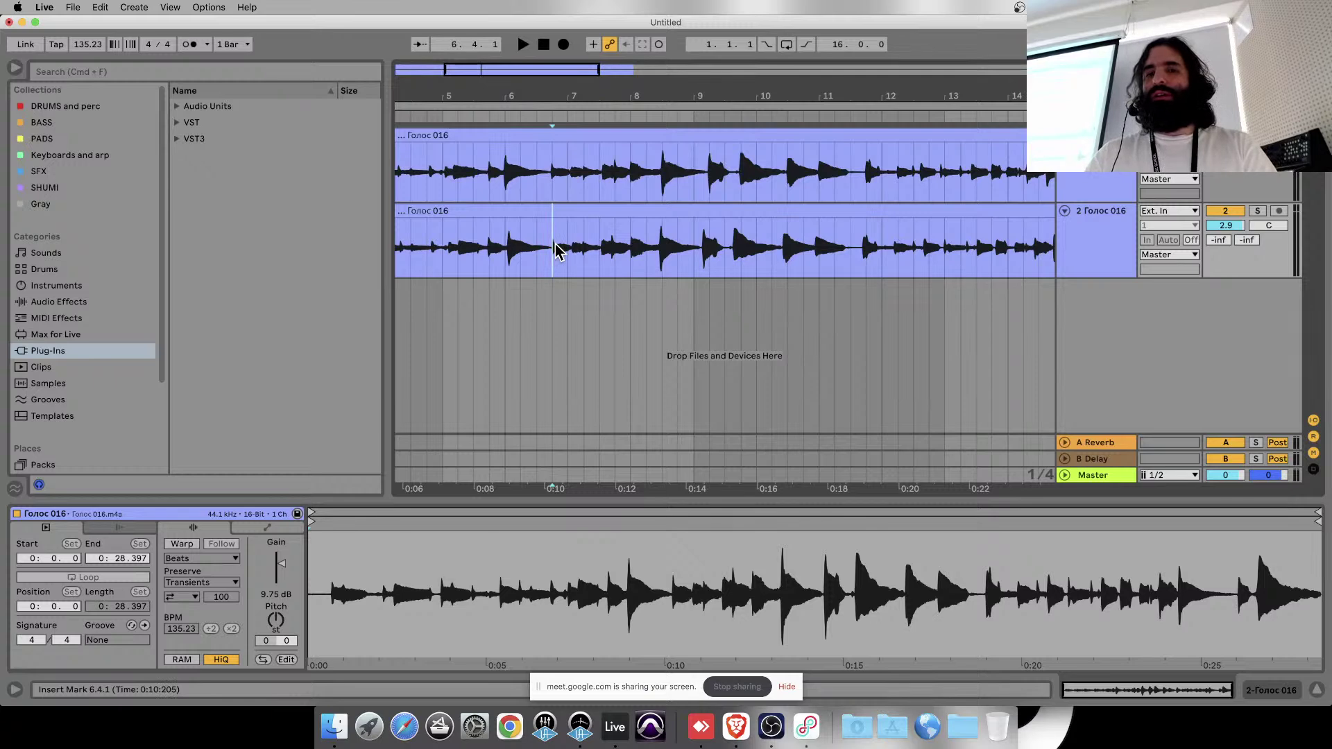
{"action": "key", "text": "space"}
{"action": "key", "text": "super+e"}
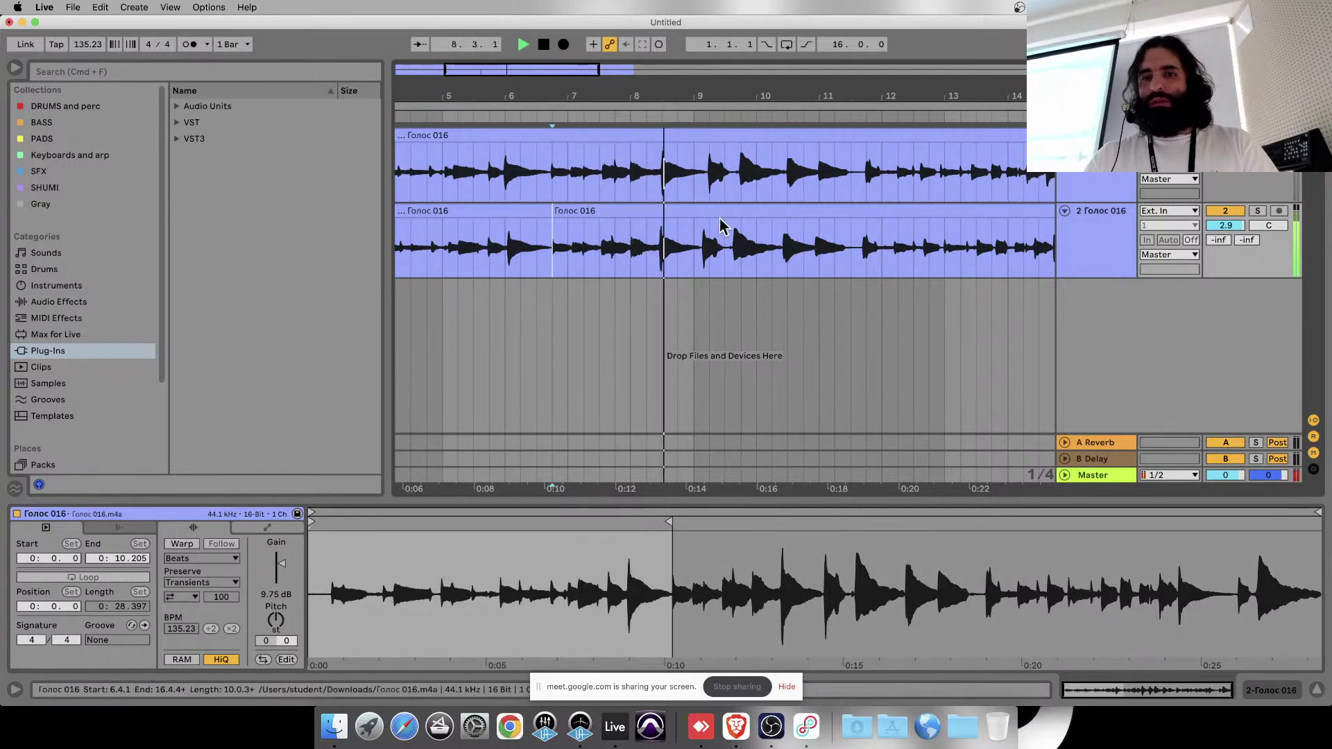
{"action": "key", "text": "space"}
{"action": "left_click", "coordinate": [787, 239]}
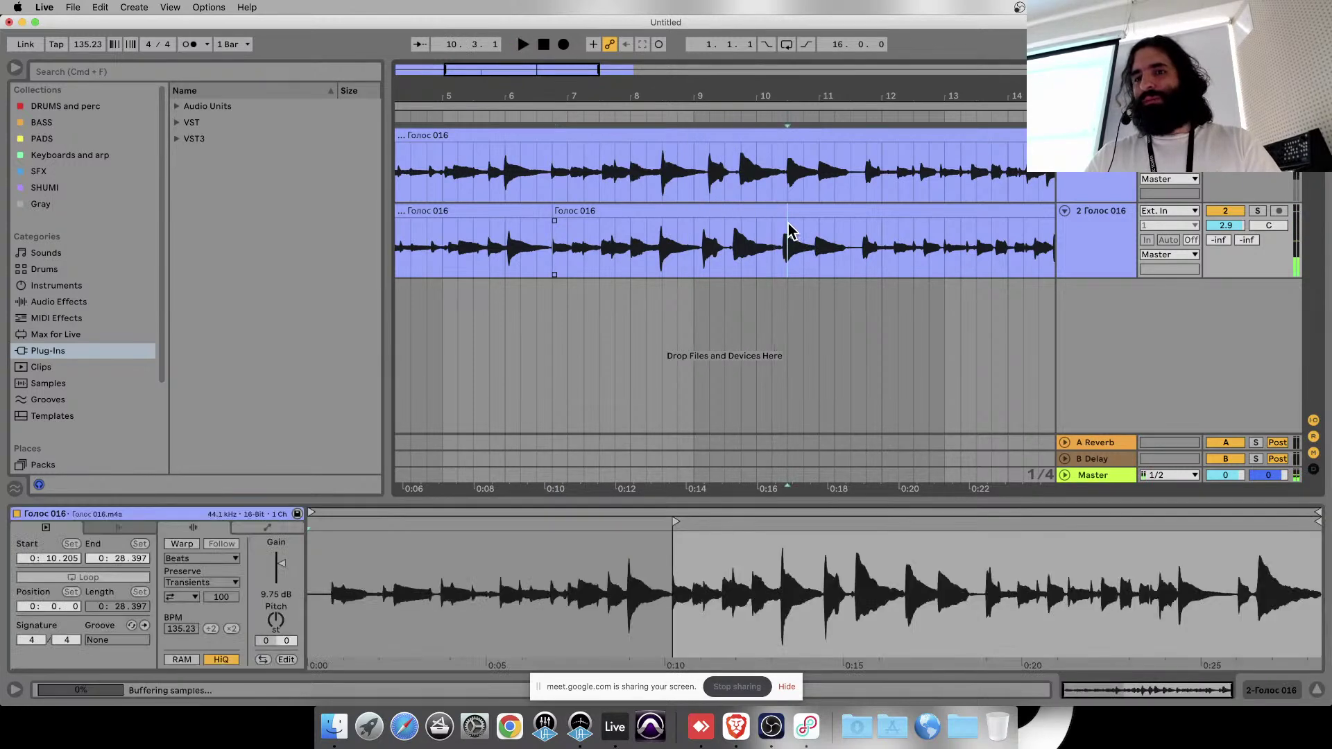
{"action": "key", "text": "super+e"}
- Delete the second track's clip parts after 10.3.1 and before 6.4.1, keeping only the middle phrase
{"action": "left_click", "coordinate": [718, 212]}
{"action": "left_click", "coordinate": [851, 211]}
{"action": "key", "text": "Delete"}
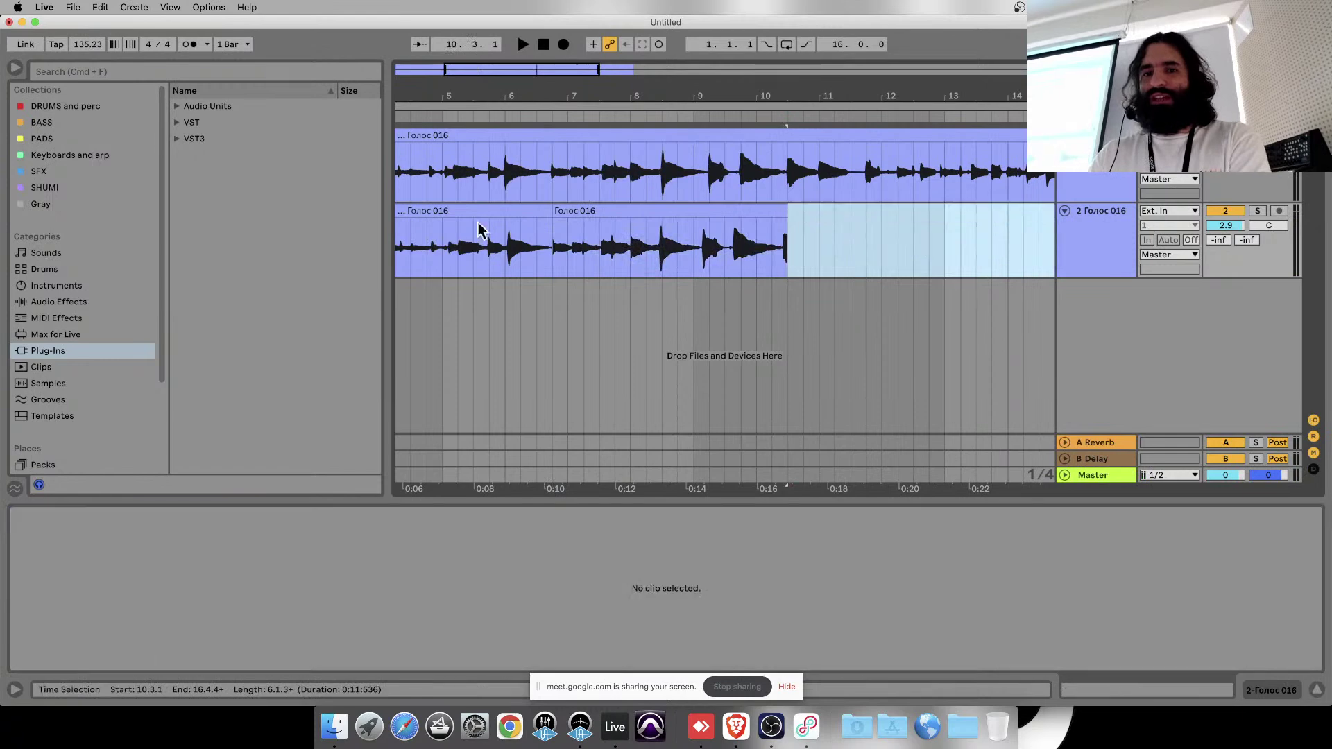
{"action": "left_click", "coordinate": [487, 209]}
{"action": "key", "text": "Delete"}
- Turn on Warp for the isolated phrase clip, keeping its current timing
{"action": "left_click", "coordinate": [644, 216]}
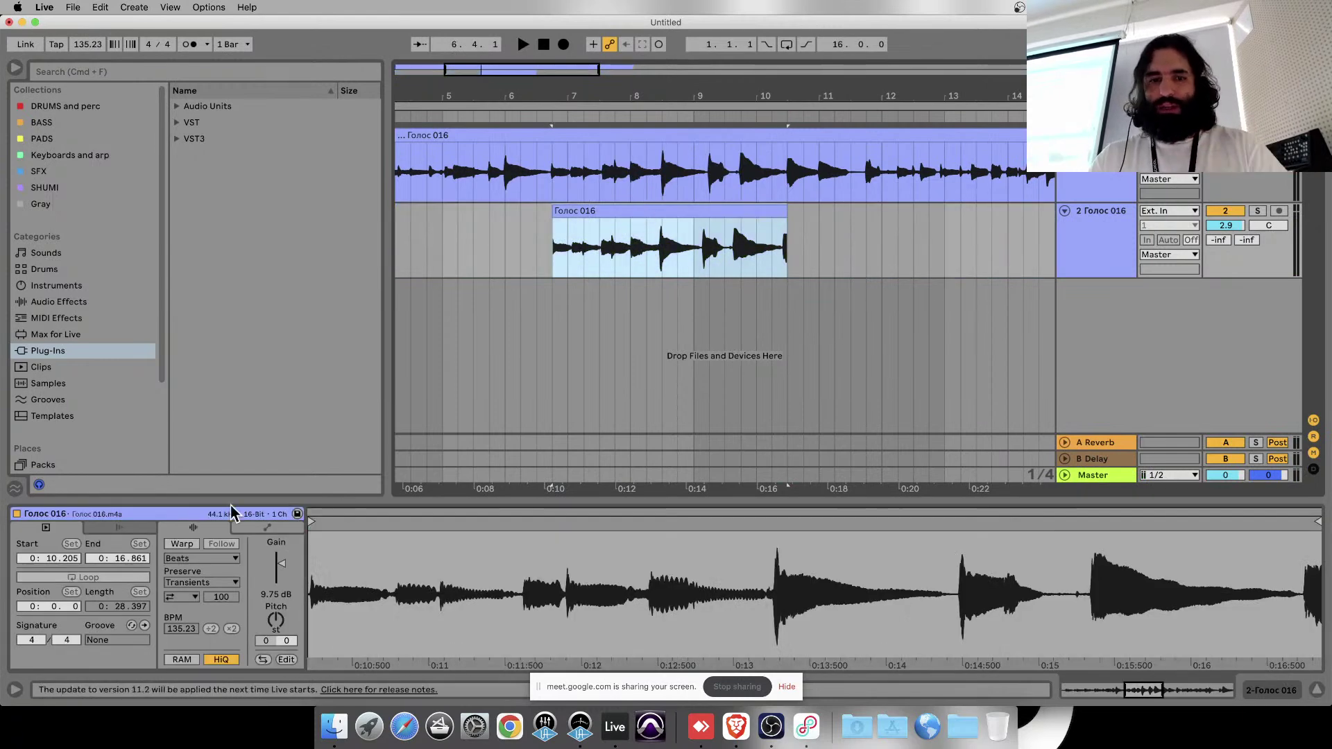
{"action": "left_click", "coordinate": [180, 545]}
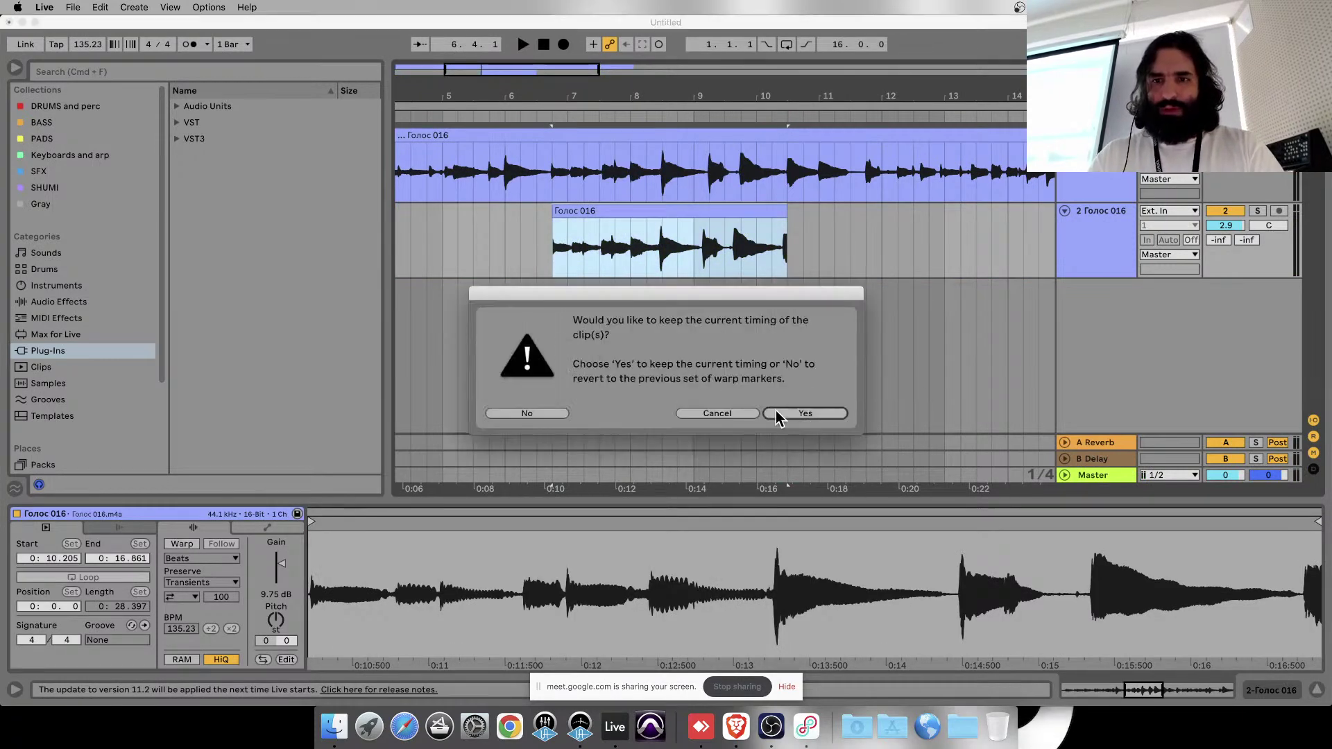
{"action": "left_click", "coordinate": [805, 414]}
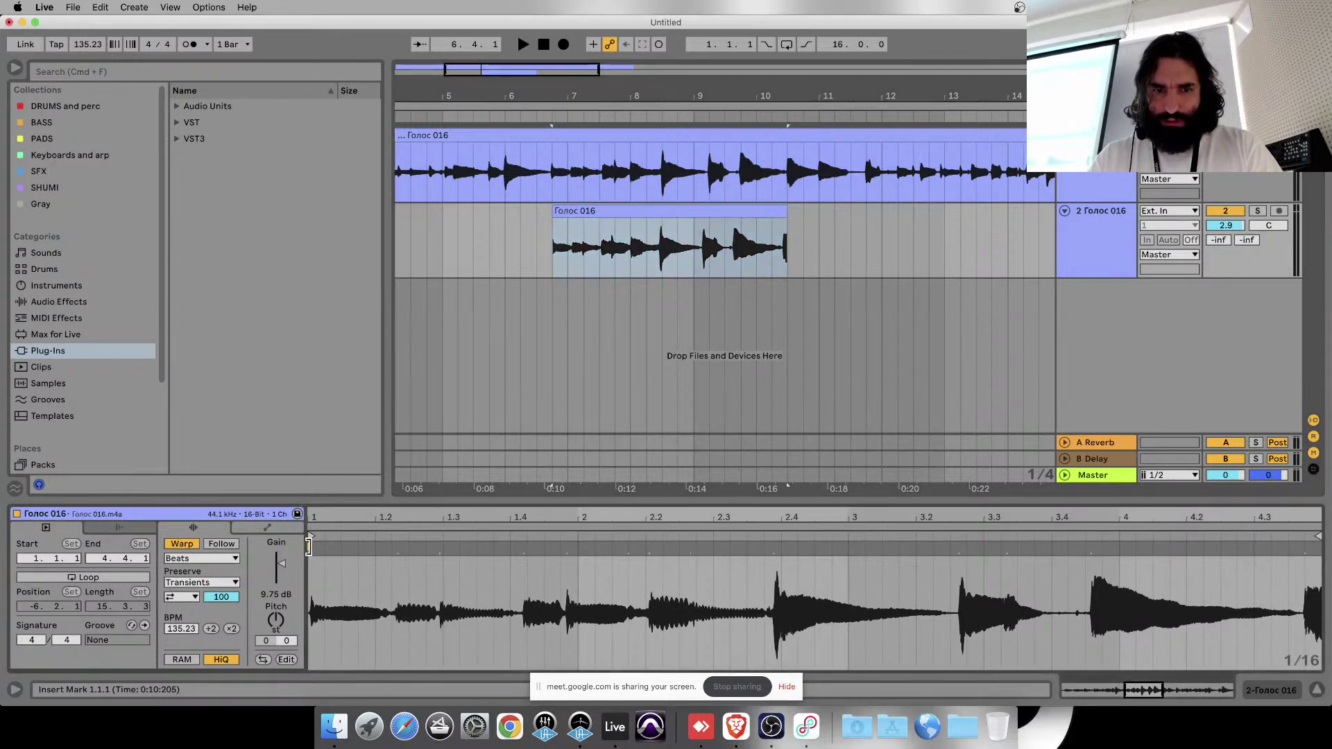
- Place warp markers on the phrase's first four notes at 1.1.1, 1.2.2, 1.3.1 and 1.4.2, checking by ear
{"action": "left_click_drag", "start_coordinate": [303, 546], "coordinate": [320, 548]}
{"action": "left_click_drag", "start_coordinate": [447, 555], "coordinate": [370, 550]}
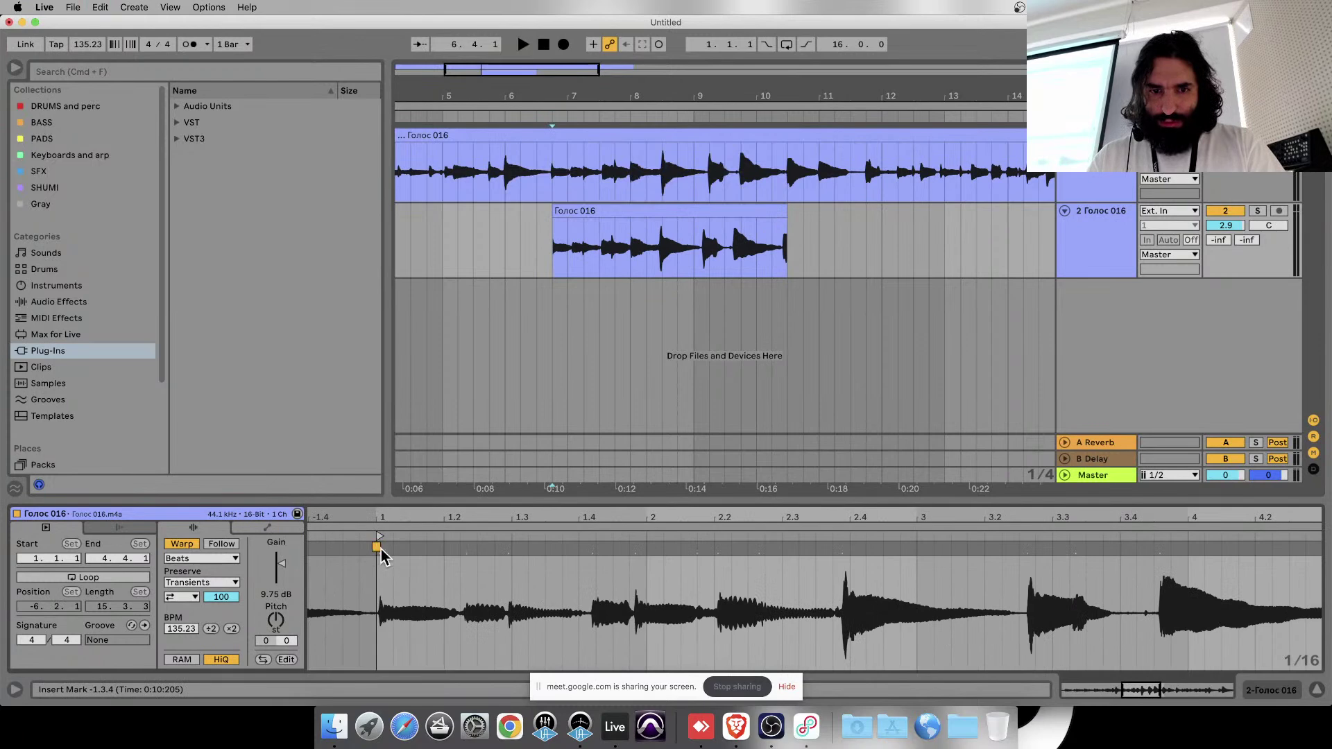
{"action": "left_click_drag", "start_coordinate": [463, 550], "coordinate": [512, 548]}
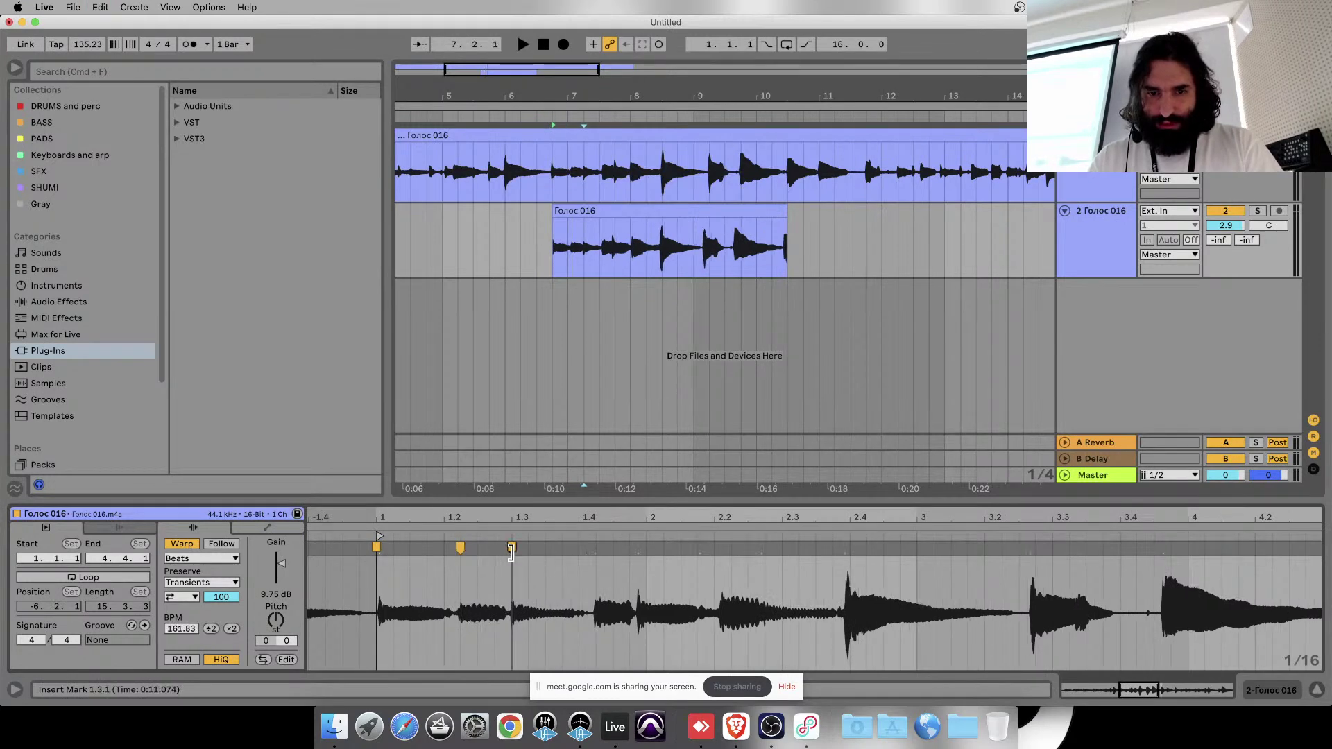
{"action": "key", "text": "space"}
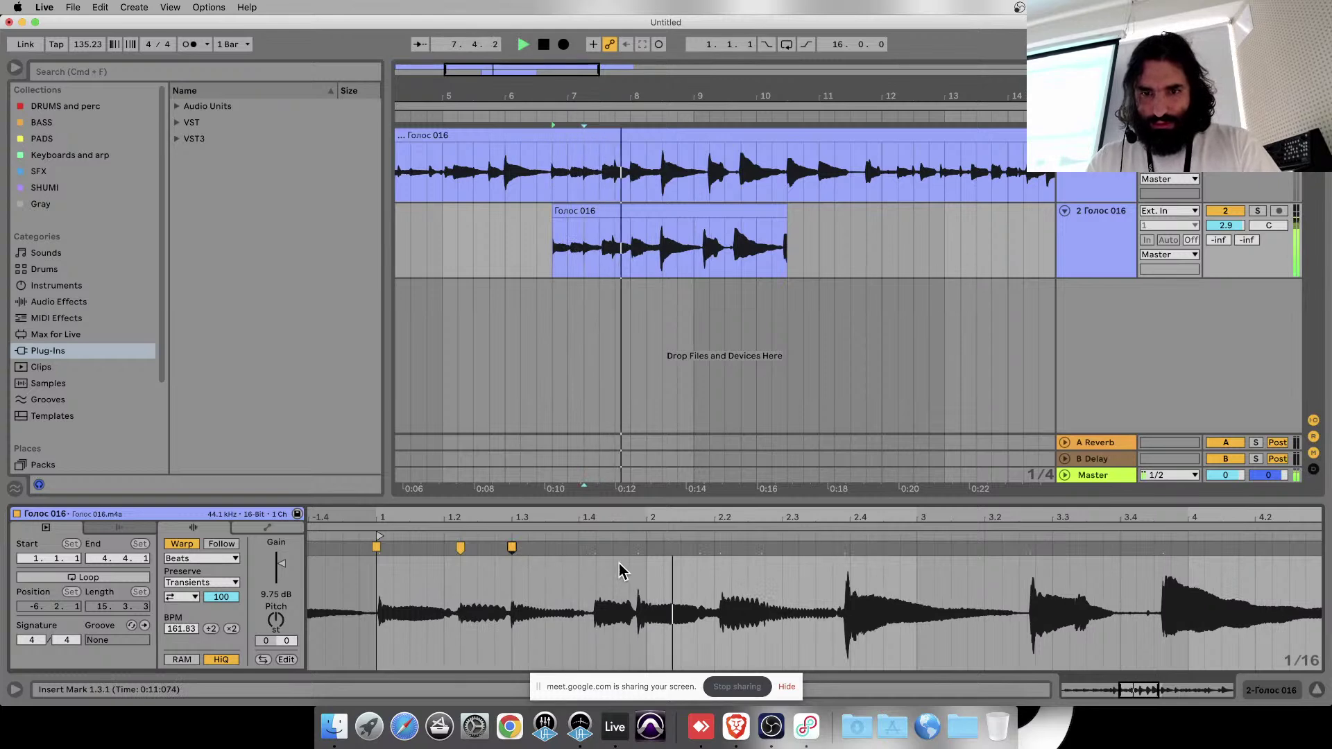
{"action": "double_click", "coordinate": [596, 547]}
{"action": "key", "text": "space"}
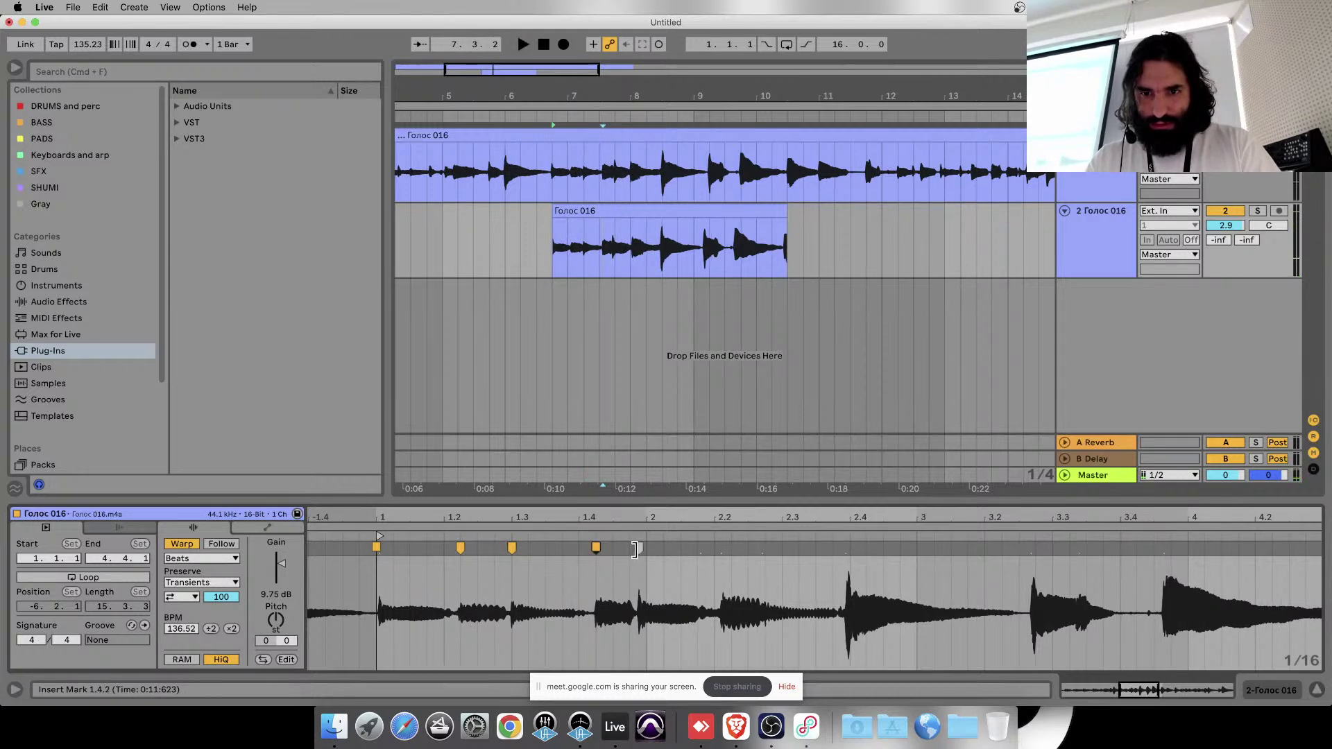
- Add warp markers on the next two notes and align them to 2.1.1 and 2.2.2
{"action": "double_click", "coordinate": [635, 548]}
{"action": "left_click_drag", "start_coordinate": [636, 548], "coordinate": [646, 548]}
{"action": "key", "text": "space"}
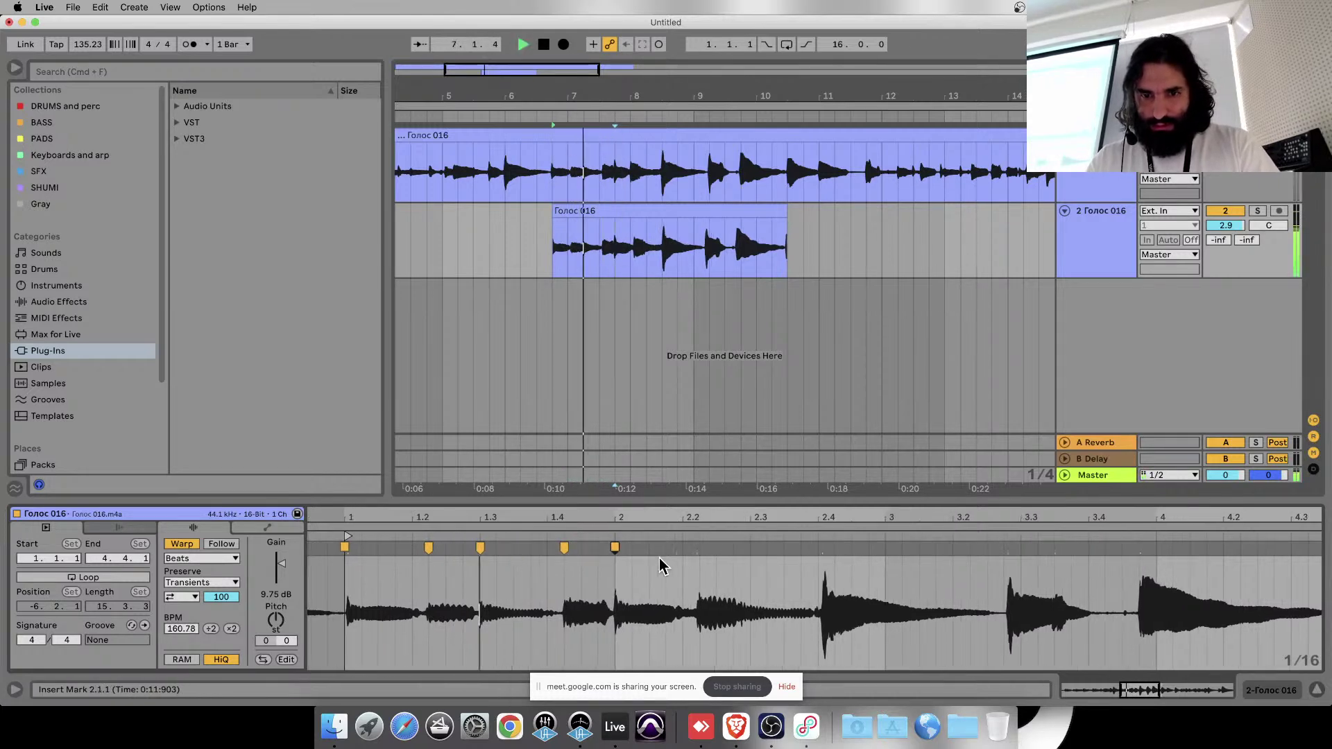
{"action": "key", "text": "space"}
{"action": "double_click", "coordinate": [633, 548]}
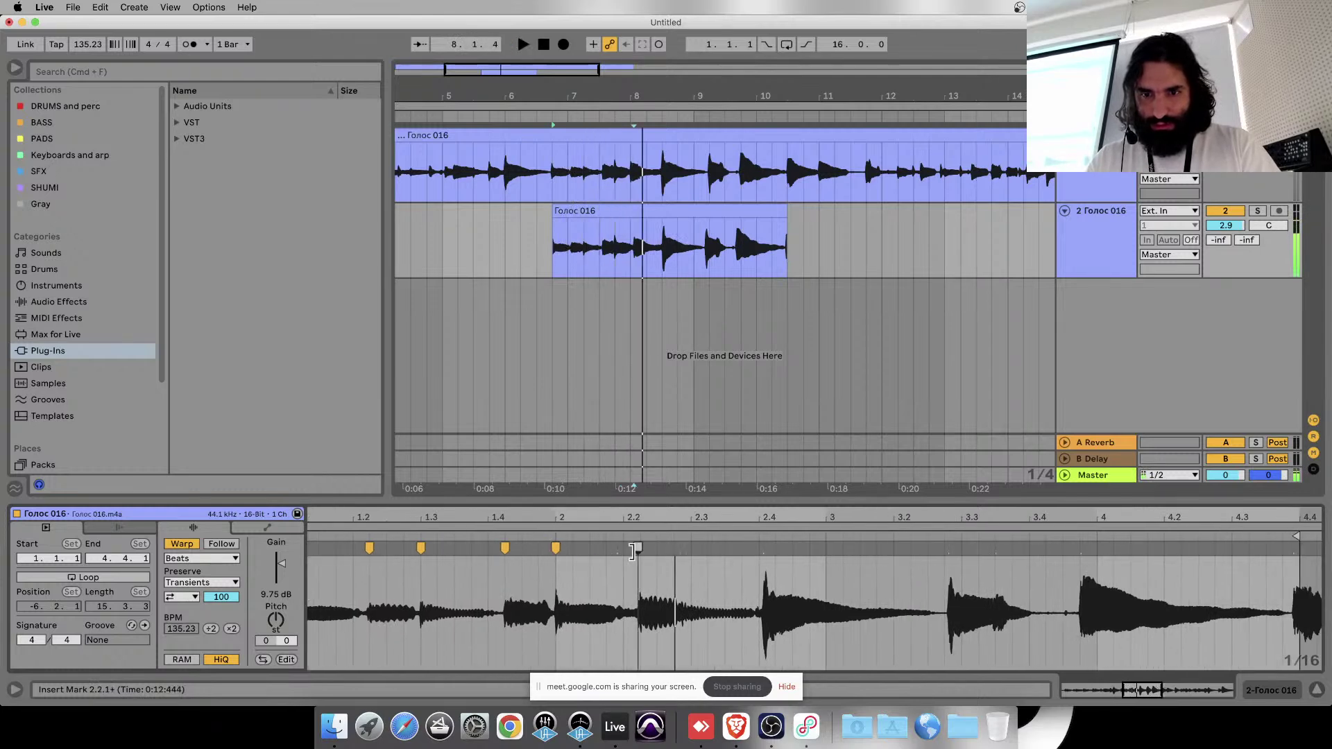
{"action": "left_click_drag", "start_coordinate": [633, 548], "coordinate": [640, 549]}
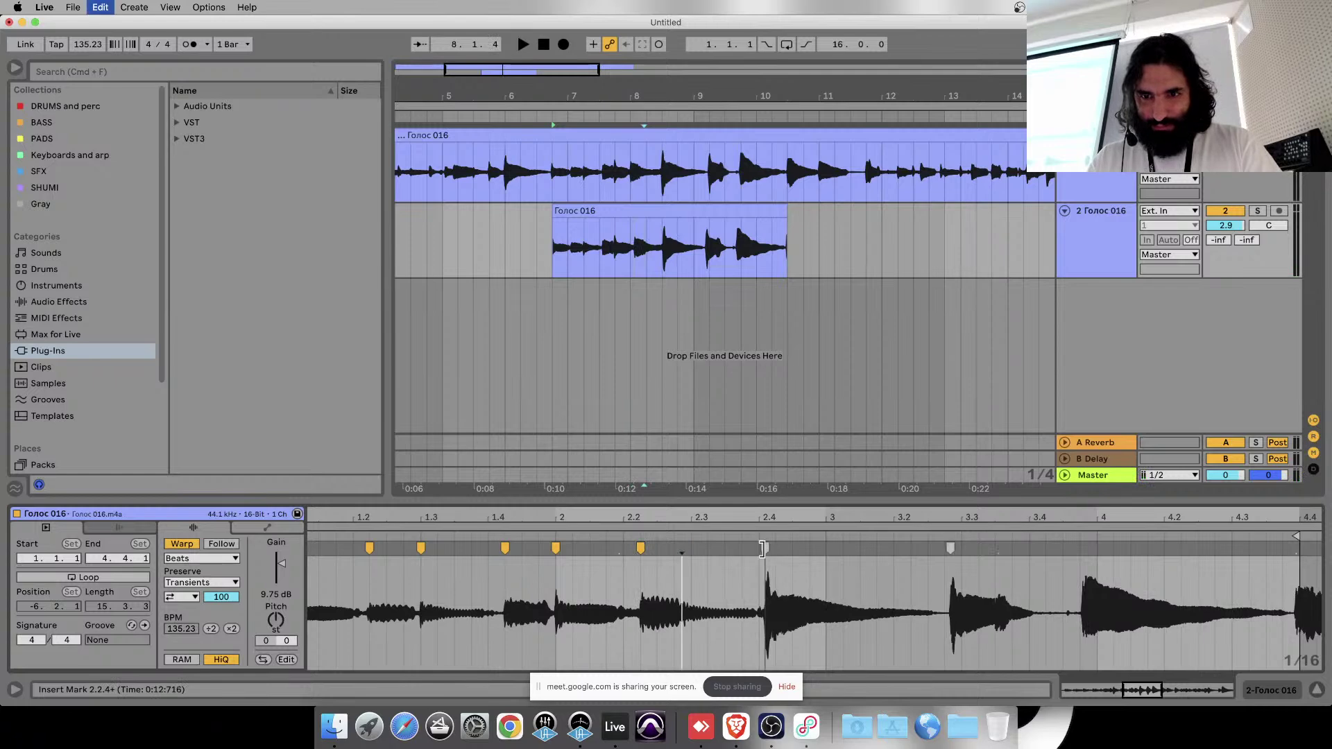
- Warp the following three notes to 2.4.1, 3.2.3 and 3.4.3 while playing the phrase
{"action": "left_click_drag", "start_coordinate": [763, 549], "coordinate": [752, 549]}
{"action": "key", "text": "space"}
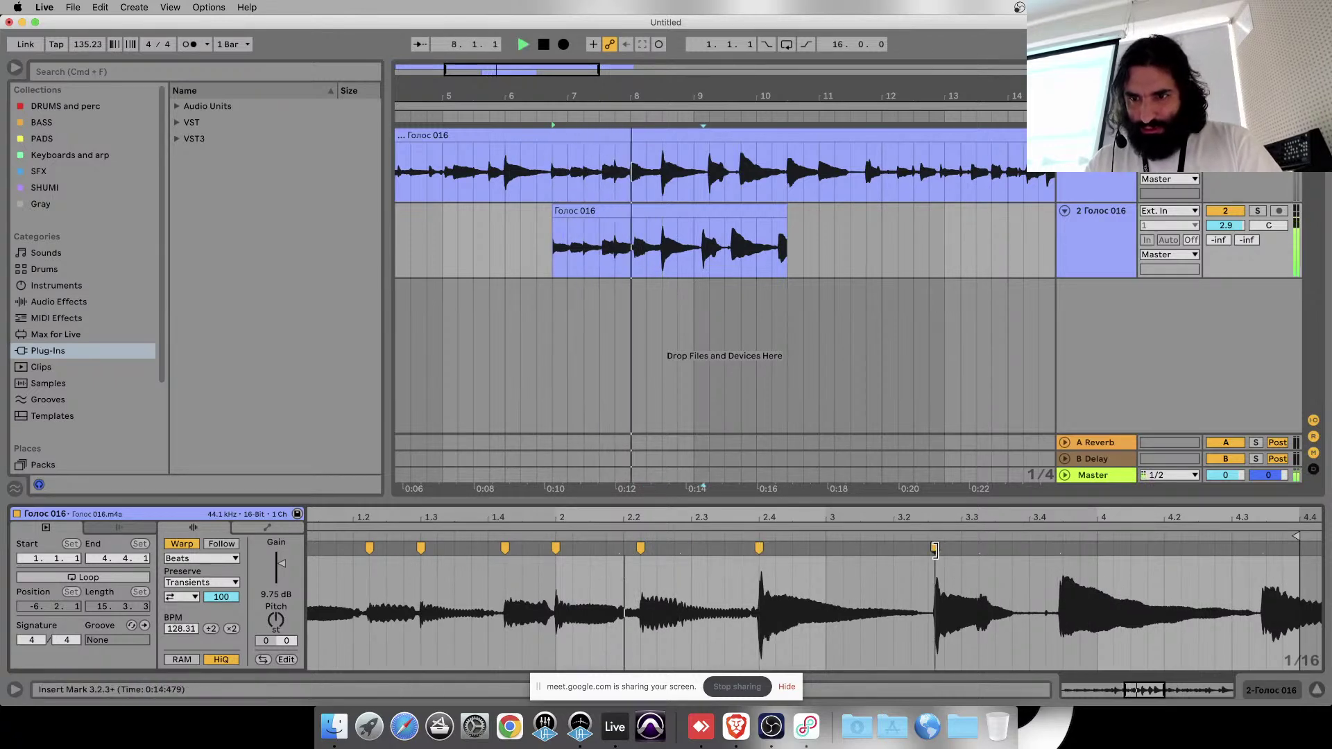
{"action": "left_click_drag", "start_coordinate": [934, 549], "coordinate": [929, 549]}
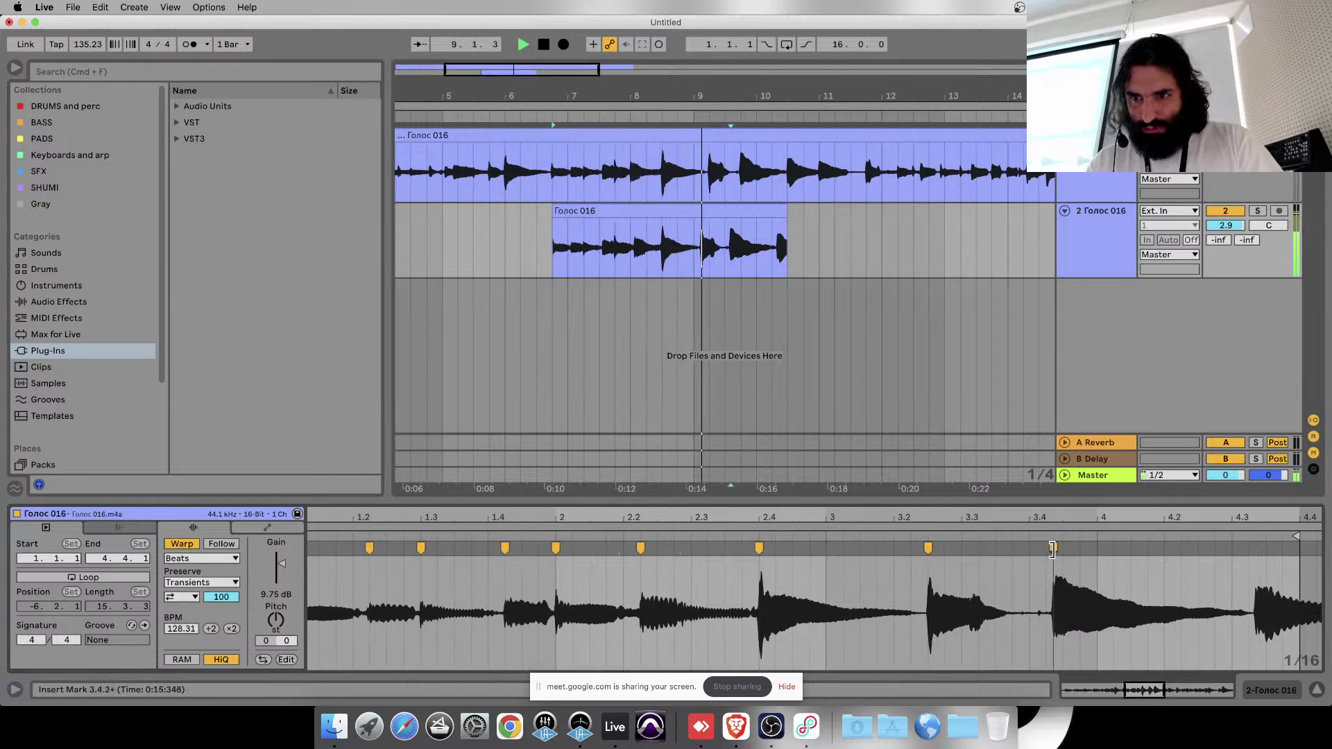
{"action": "left_click_drag", "start_coordinate": [1059, 551], "coordinate": [1124, 558]}
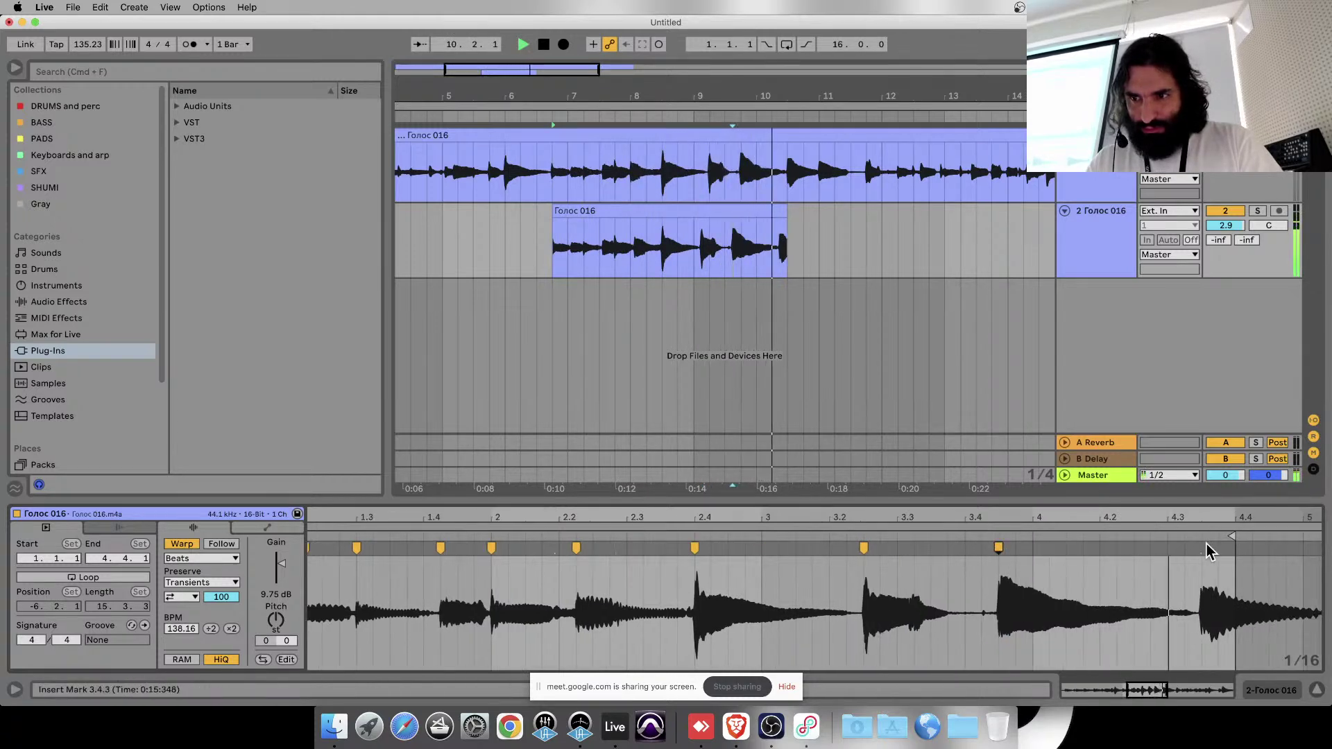
- Trim the end of the clip on track 2 back to 10.2.1 and play it to check the cut
{"action": "key", "text": "space"}
{"action": "left_click_drag", "start_coordinate": [792, 219], "coordinate": [771, 217]}
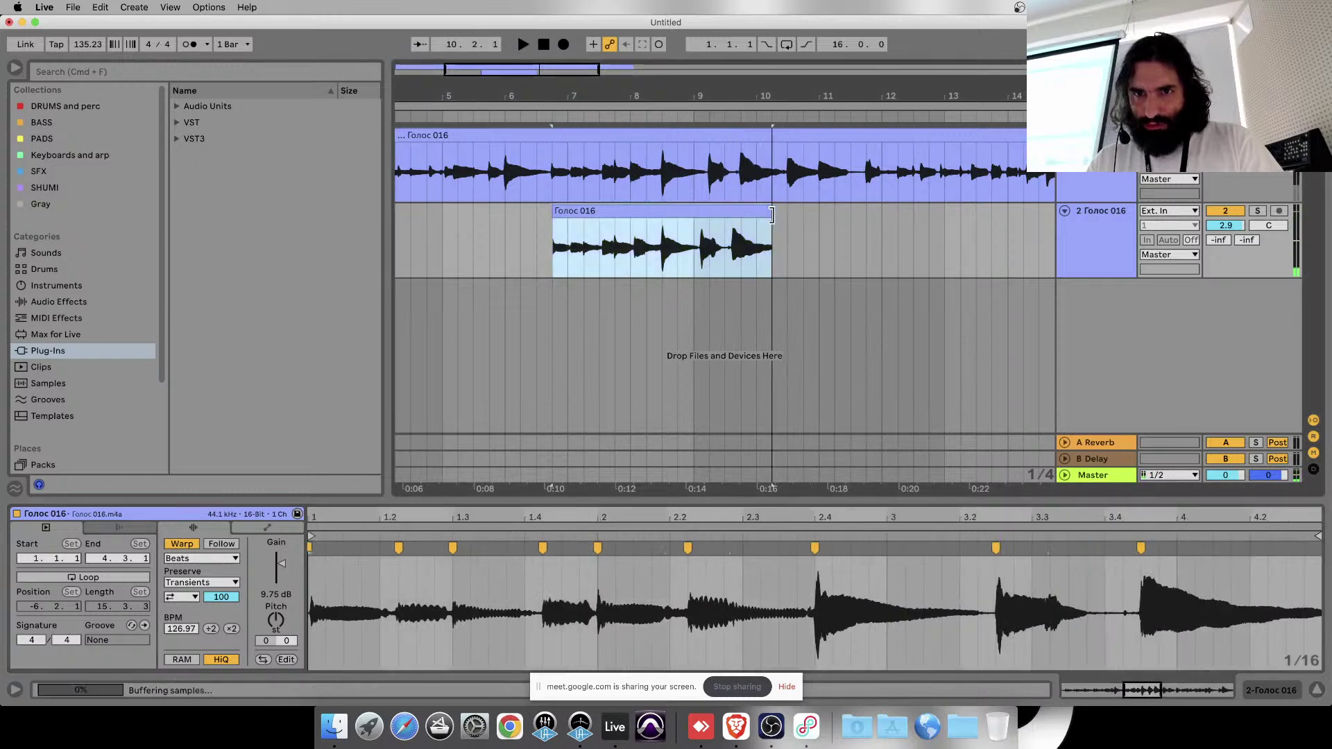
{"action": "key", "text": "space"}
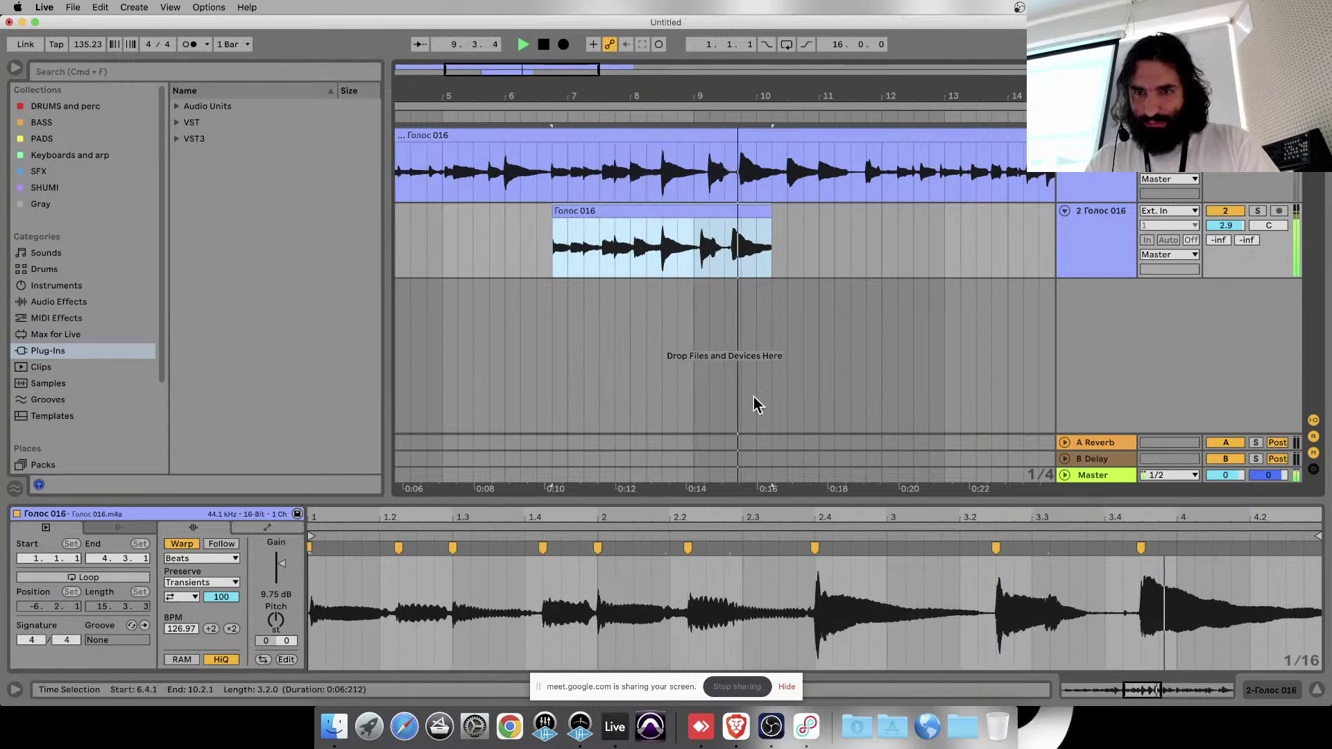
{"action": "key", "text": "space"}
- Move the trimmed clip on track 2 to the start of the arrangement at 1.1.1
{"action": "left_click_drag", "start_coordinate": [639, 215], "coordinate": [489, 215]}
{"action": "left_click_drag", "start_coordinate": [639, 216], "coordinate": [411, 217]}
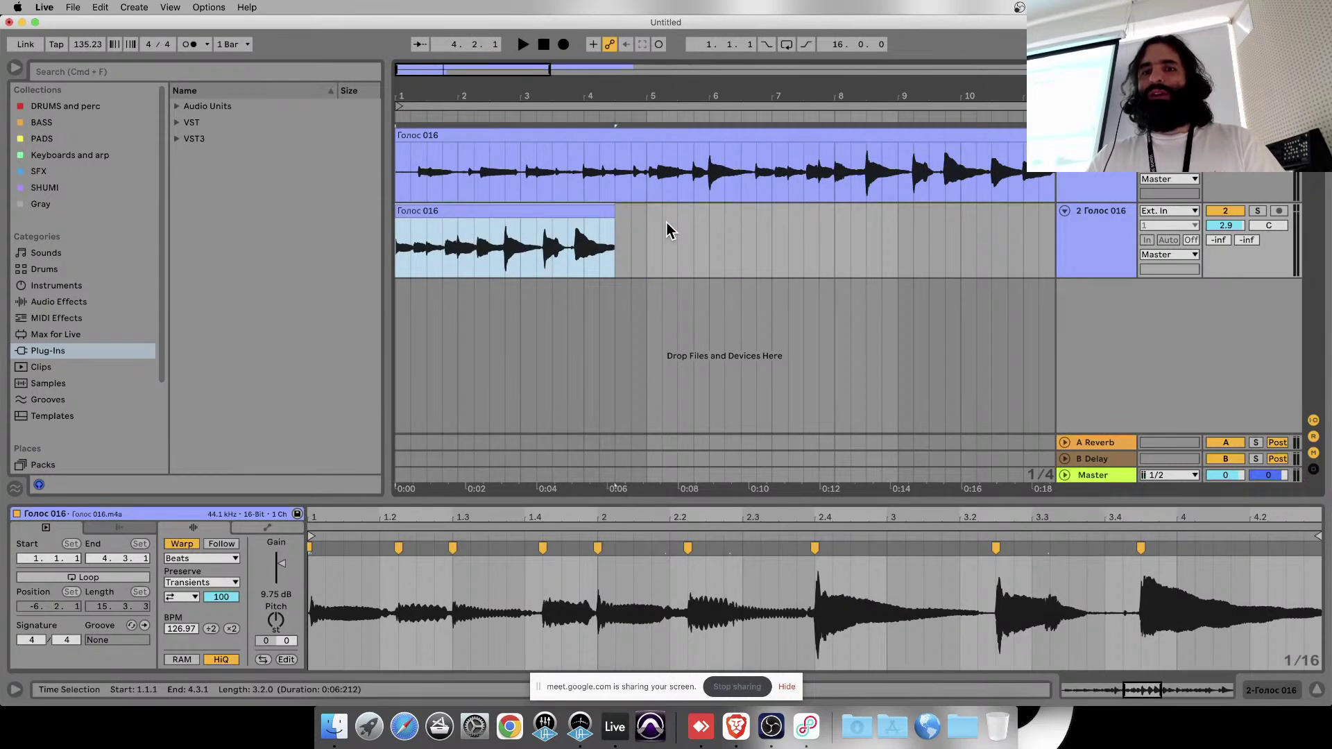
{"action": "mouse_move", "coordinate": [615, 226]}
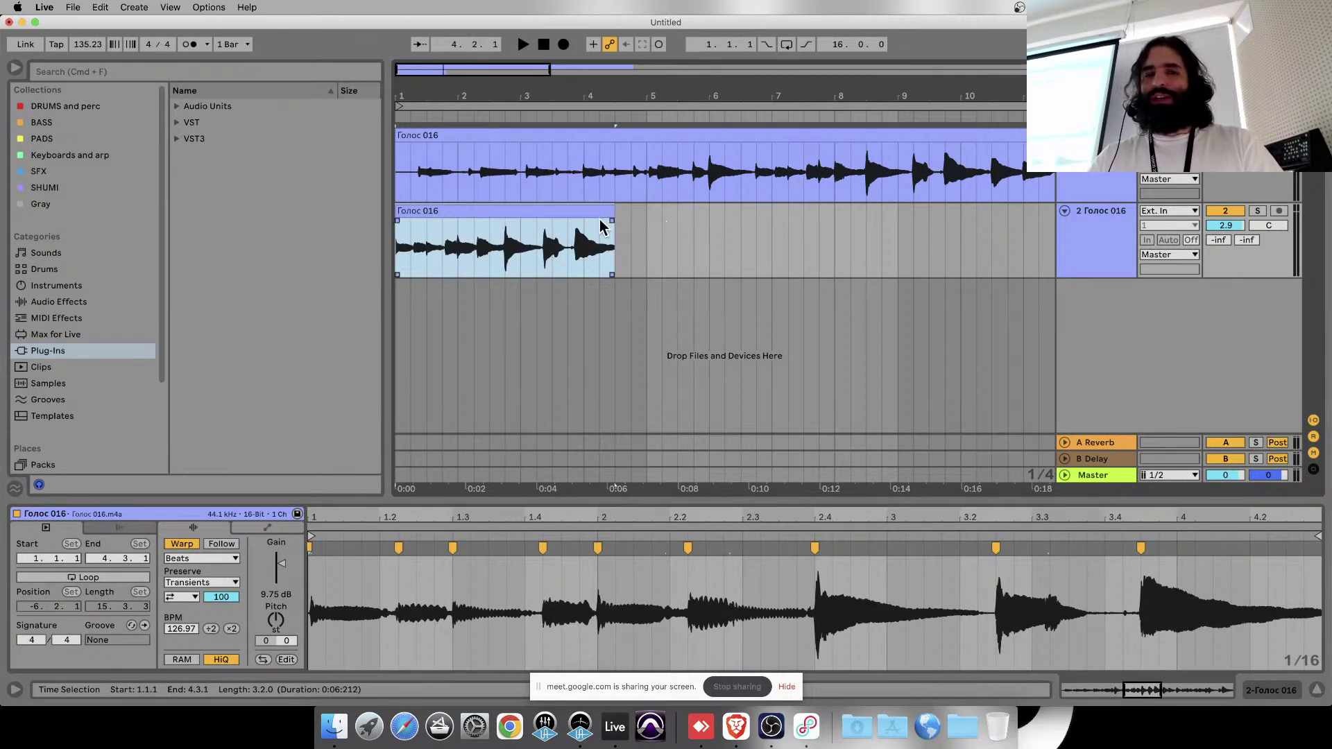
- Play the clip on track 2 and duplicate it twice so three copies run back to back, then stop playback
{"action": "left_click", "coordinate": [540, 142]}
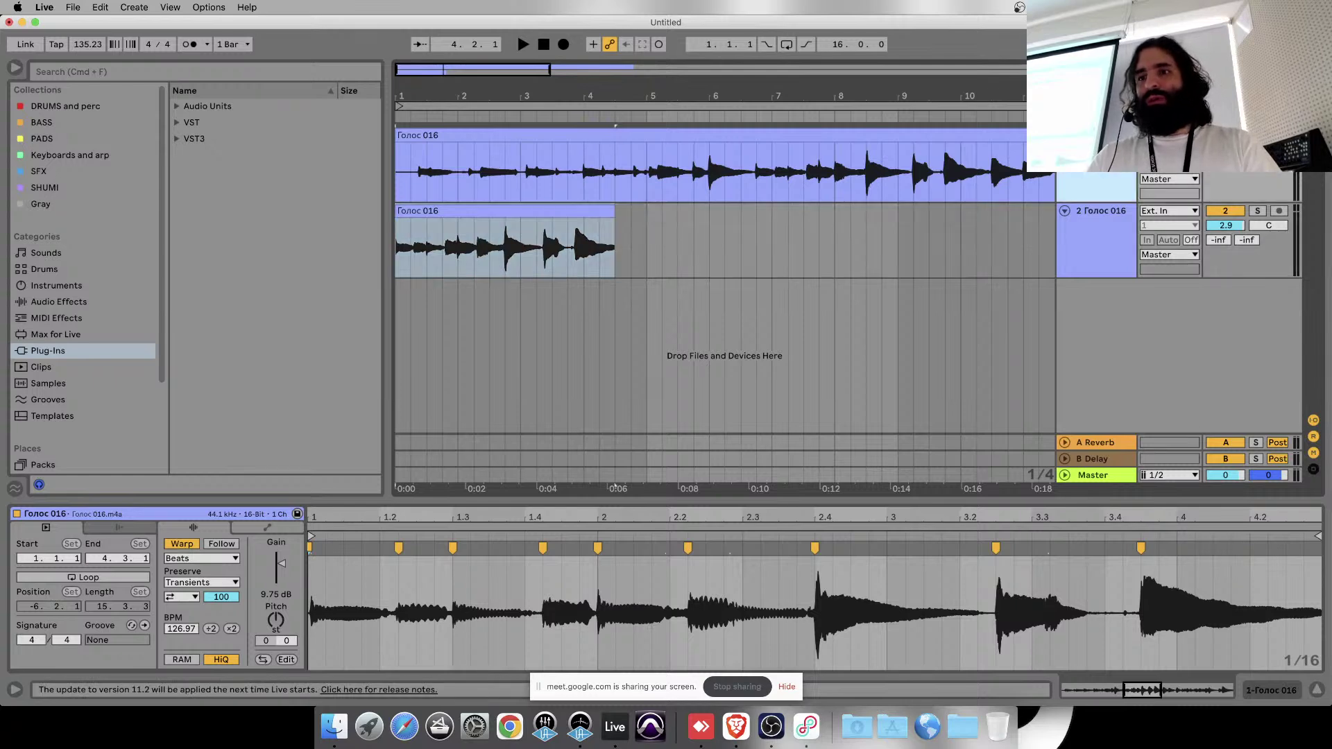
{"action": "left_click", "coordinate": [554, 224]}
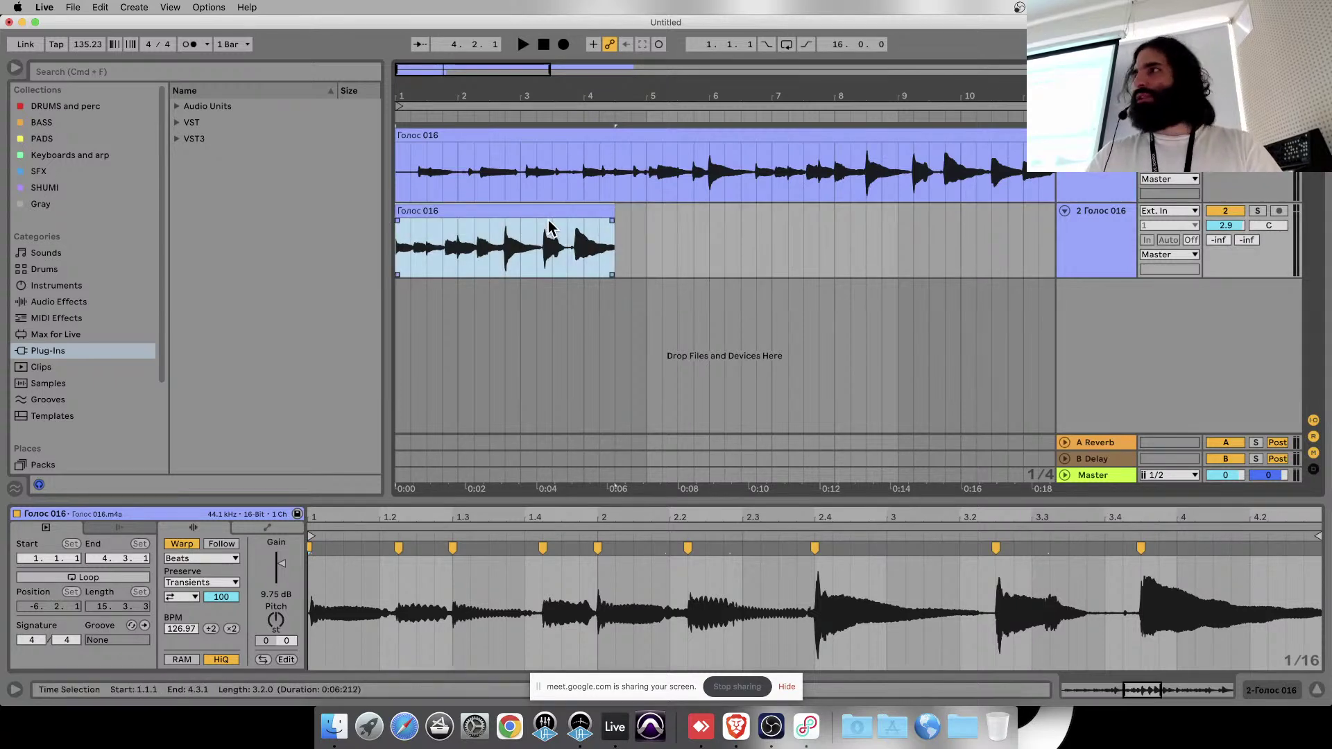
{"action": "key", "text": "space"}
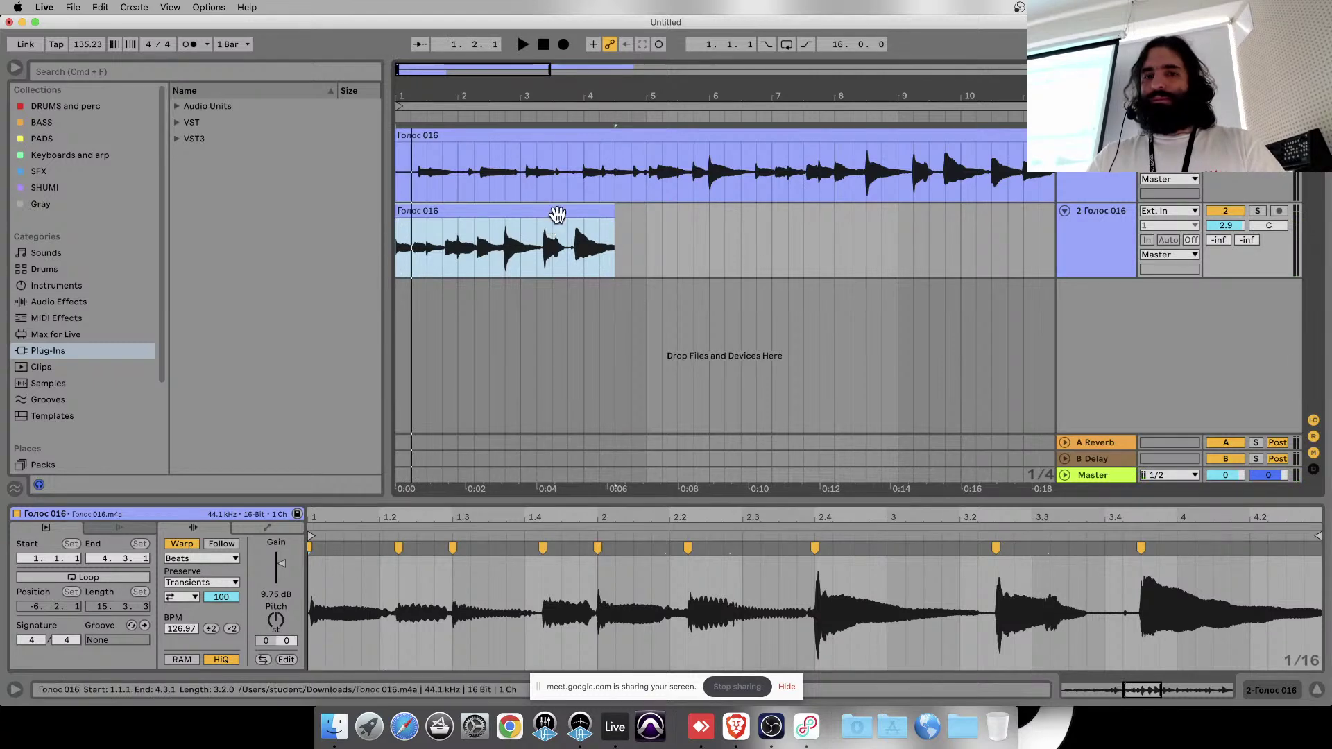
{"action": "key", "text": "space"}
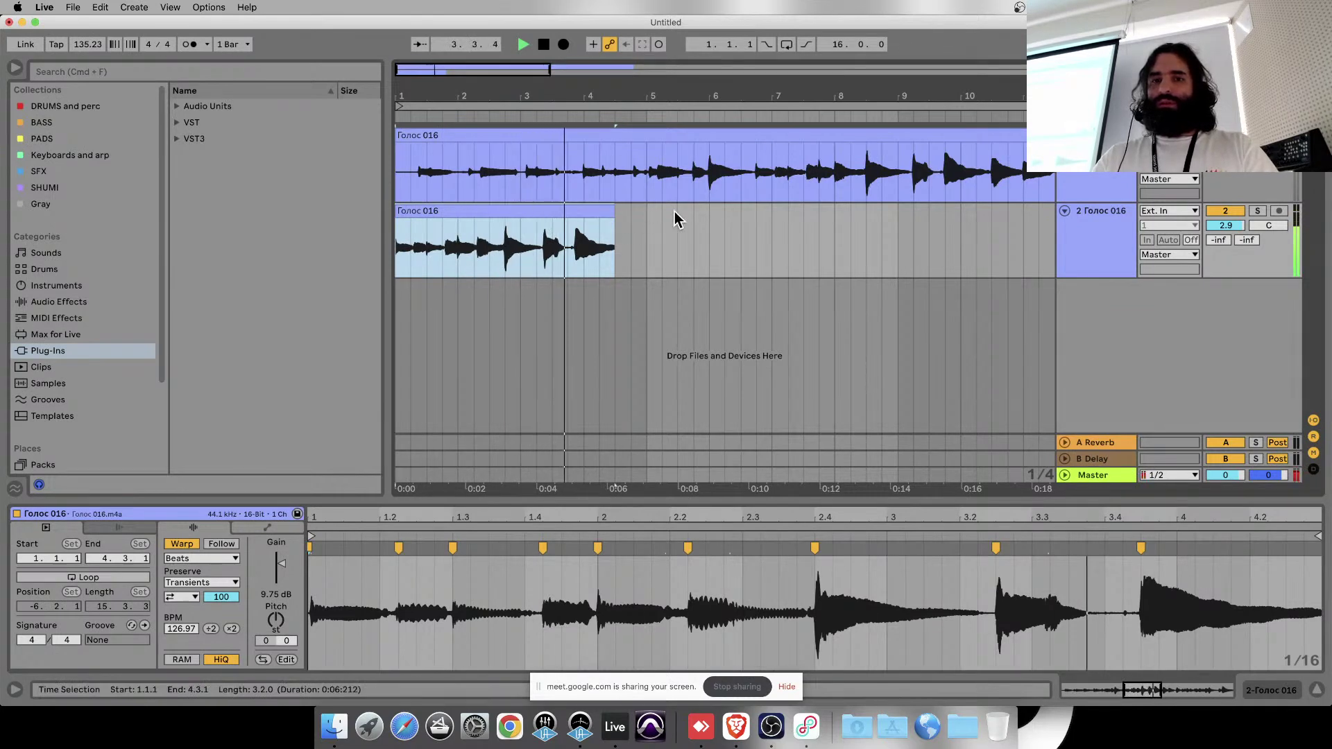
{"action": "key", "text": "super+d"}
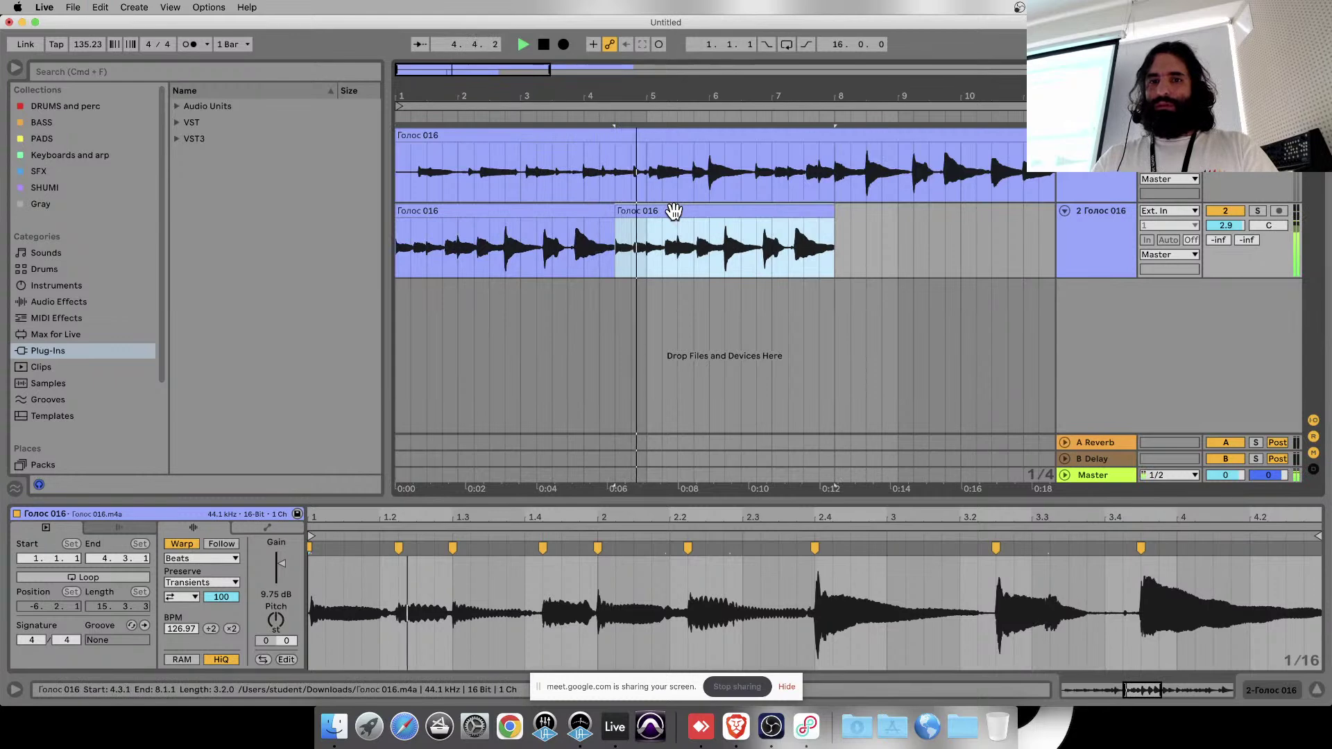
{"action": "left_click", "coordinate": [570, 215], "text": "shift"}
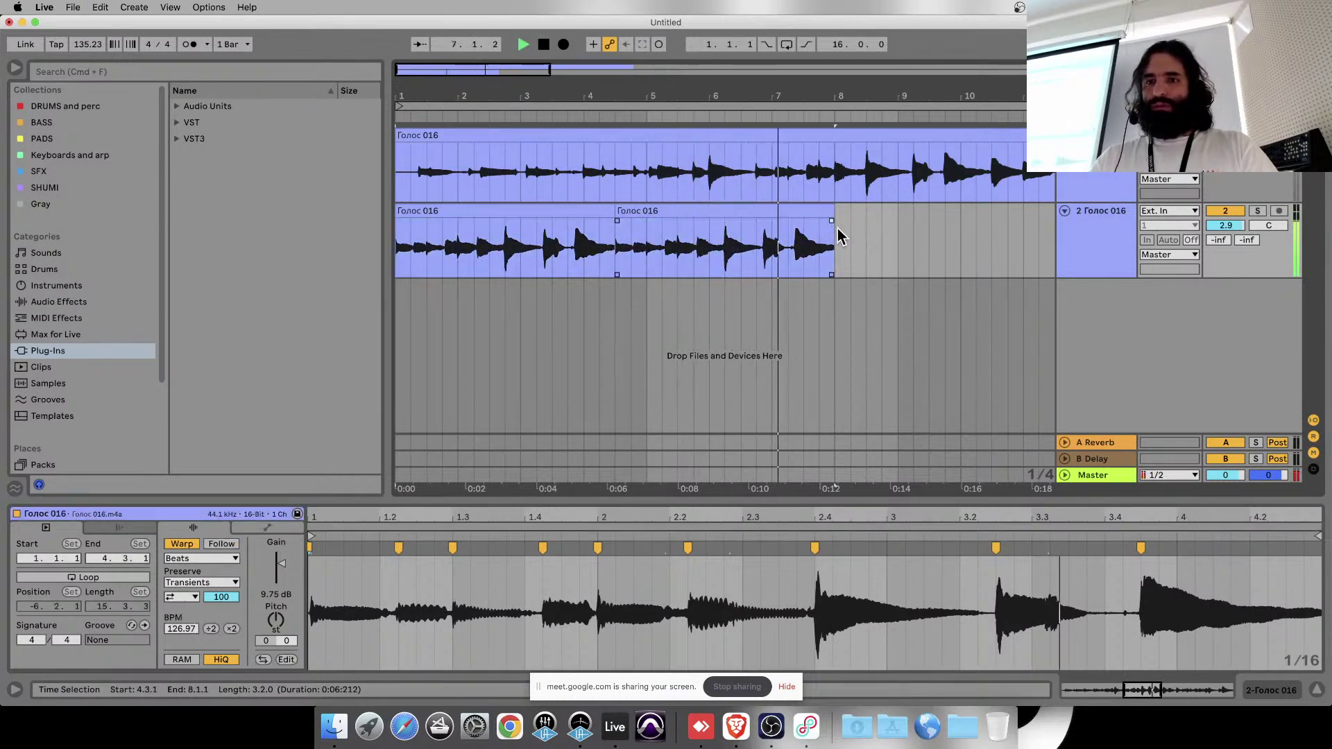
{"action": "key", "text": "super+d"}
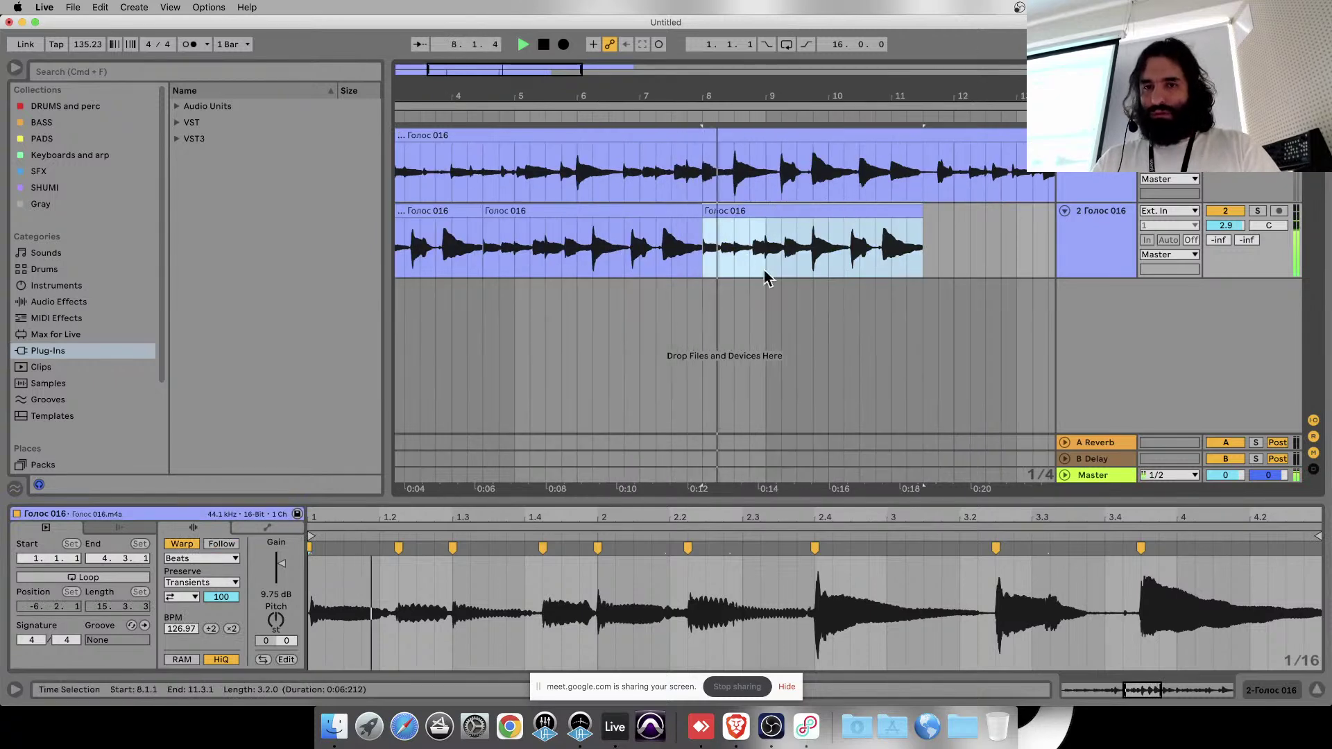
{"action": "scroll", "coordinate": [764, 273], "scroll_direction": "left", "scroll_amount": 2}
{"action": "scroll", "coordinate": [764, 128], "scroll_direction": "down", "scroll_amount": 3}
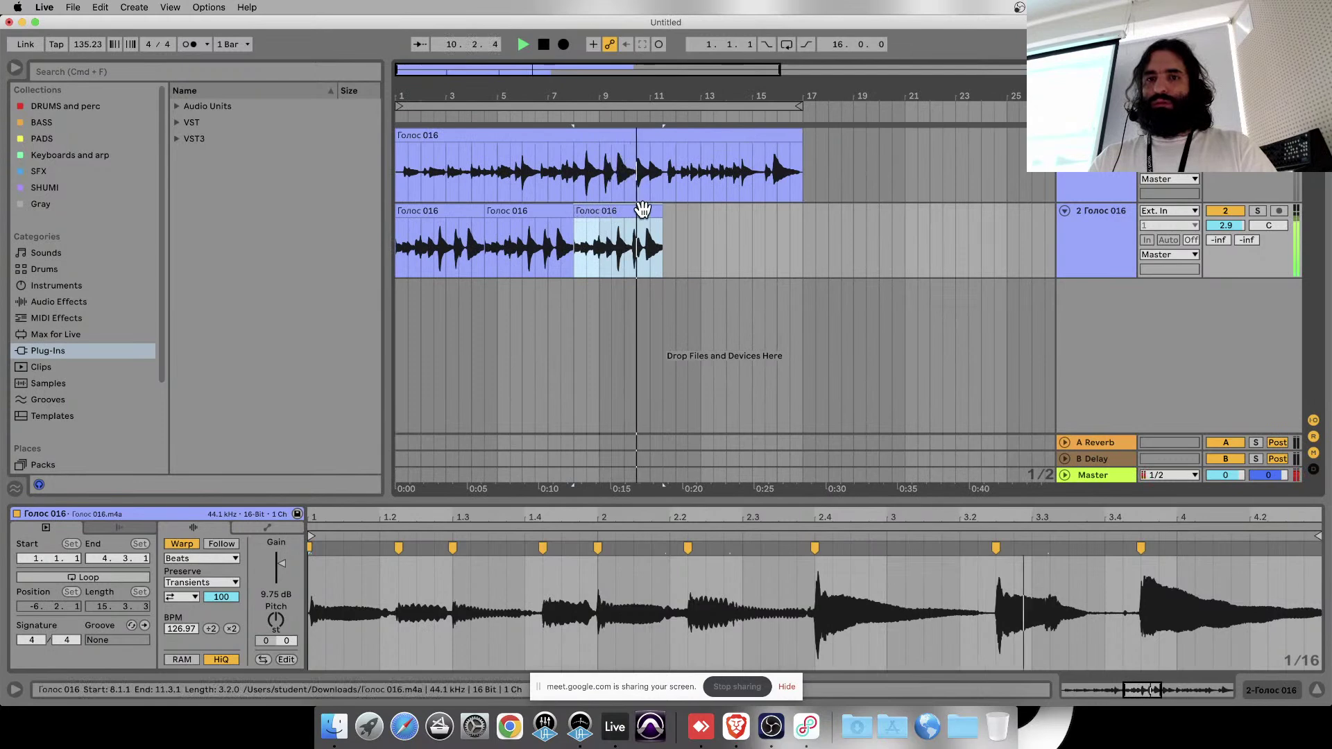
{"action": "left_click", "coordinate": [442, 210]}
{"action": "key", "text": "space"}
- Insert a new audio track below track 2 and check its output and input routing options
{"action": "left_click", "coordinate": [1113, 238]}
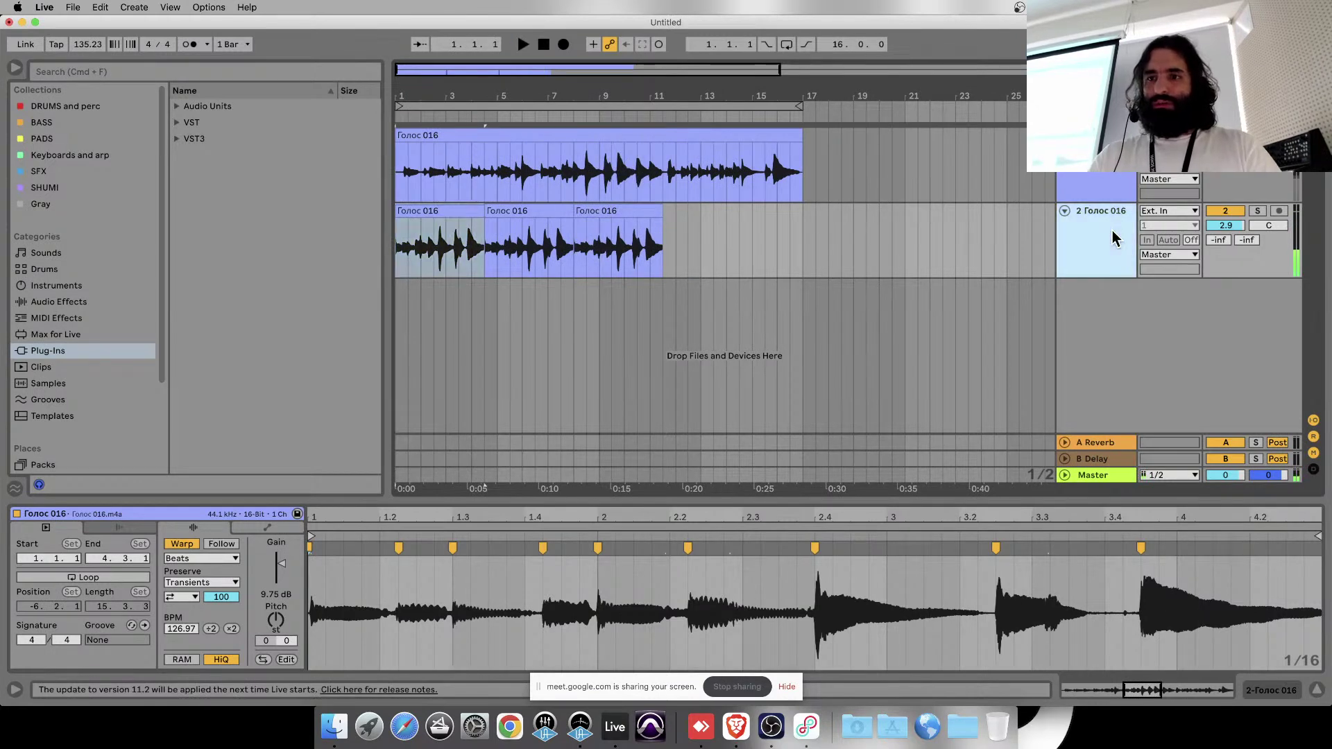
{"action": "key", "text": "super+t"}
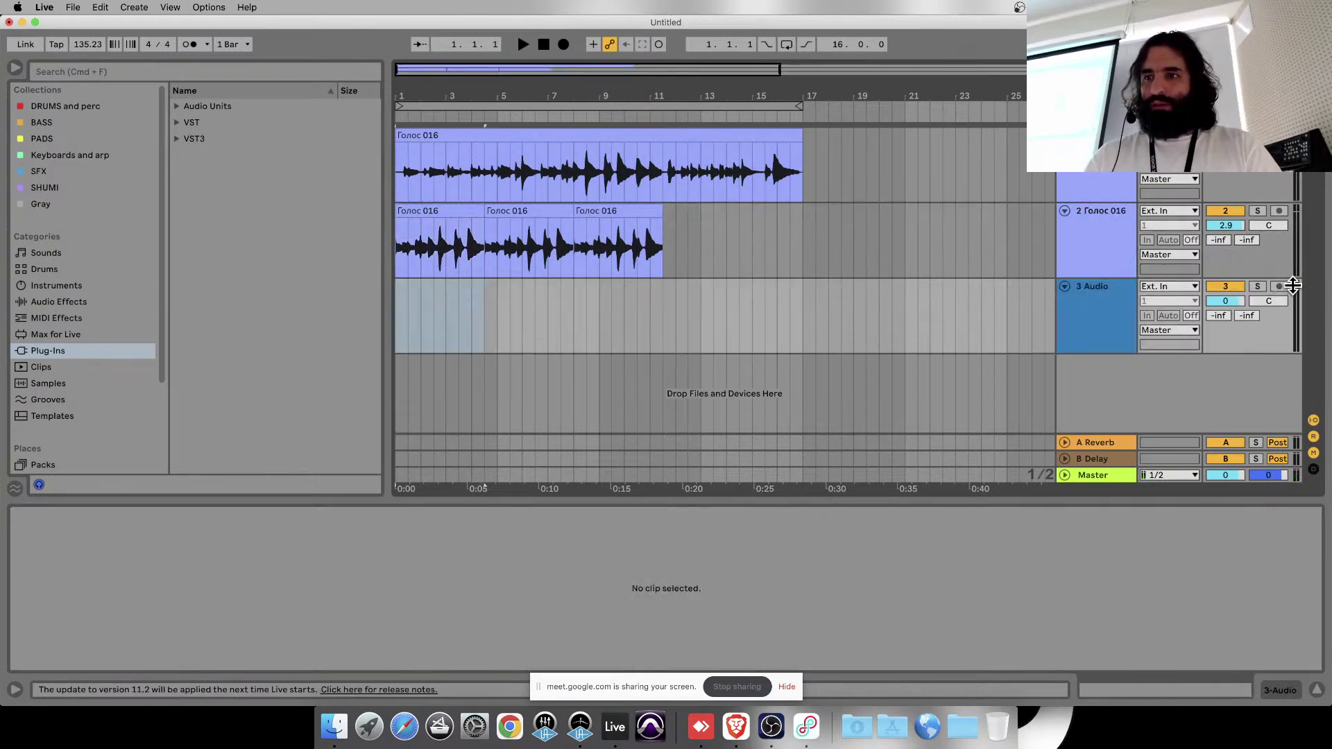
{"action": "left_click", "coordinate": [1170, 331]}
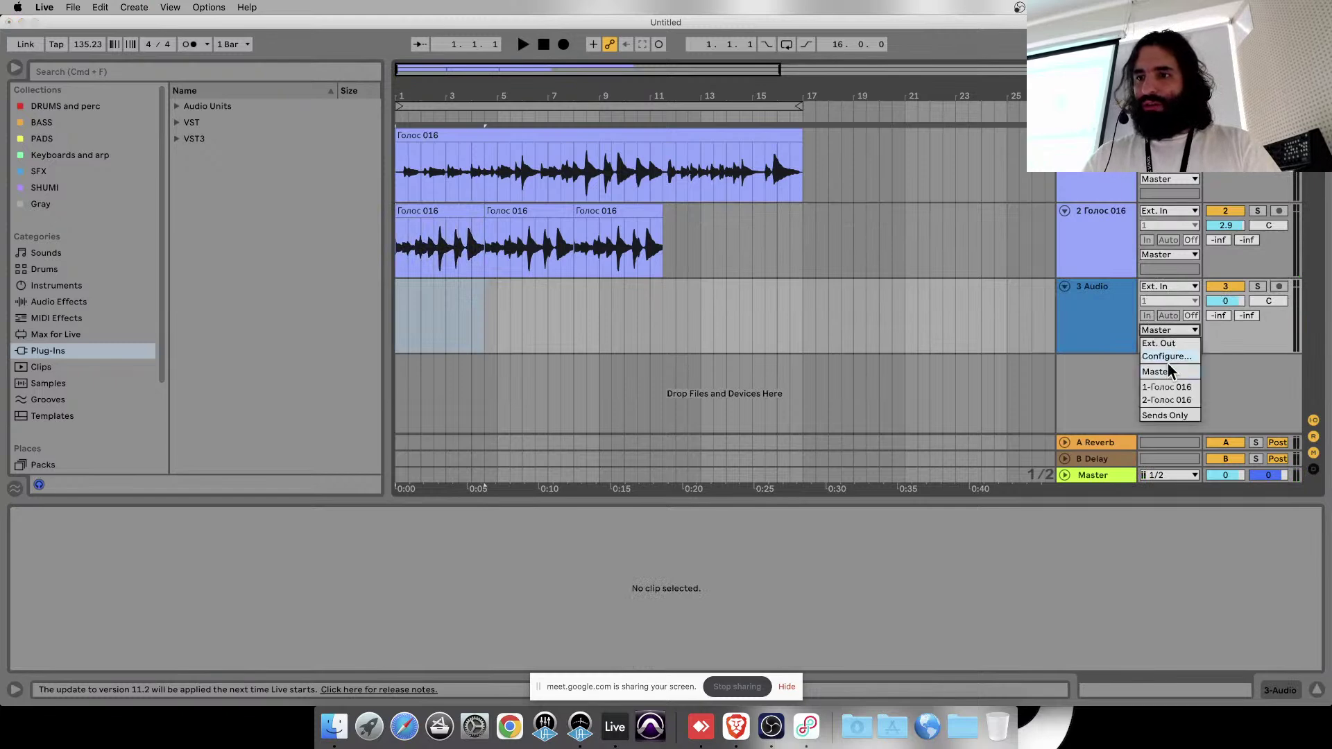
{"action": "left_click", "coordinate": [1109, 337]}
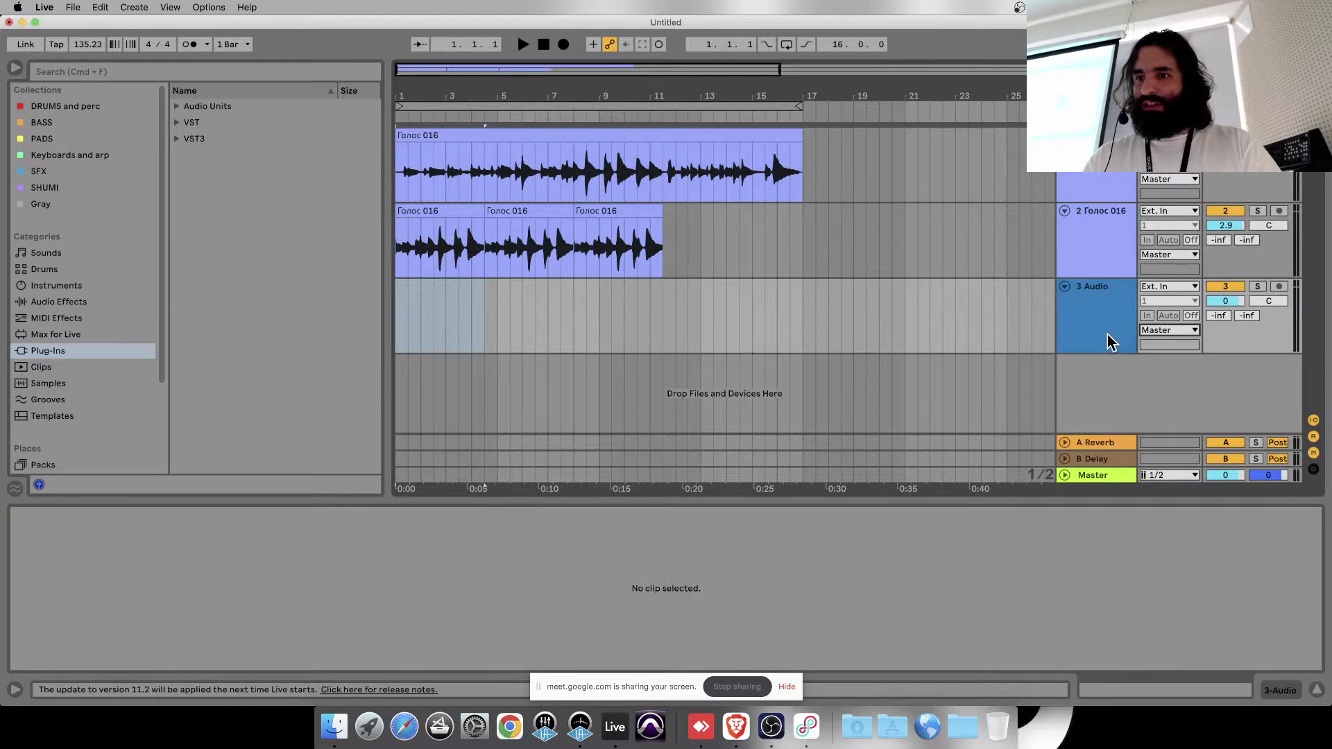
{"action": "left_click", "coordinate": [1141, 287]}
{"action": "left_click", "coordinate": [1155, 303]}
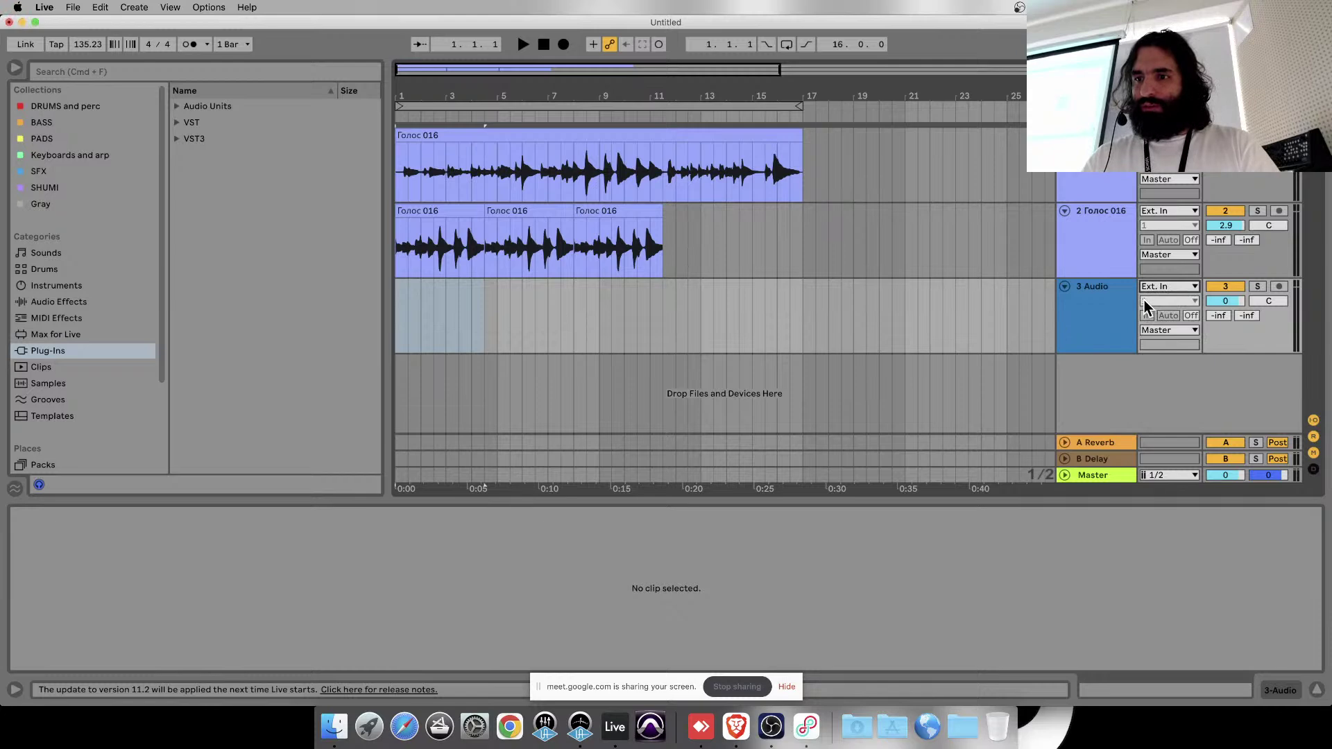
{"action": "left_click", "coordinate": [434, 211]}
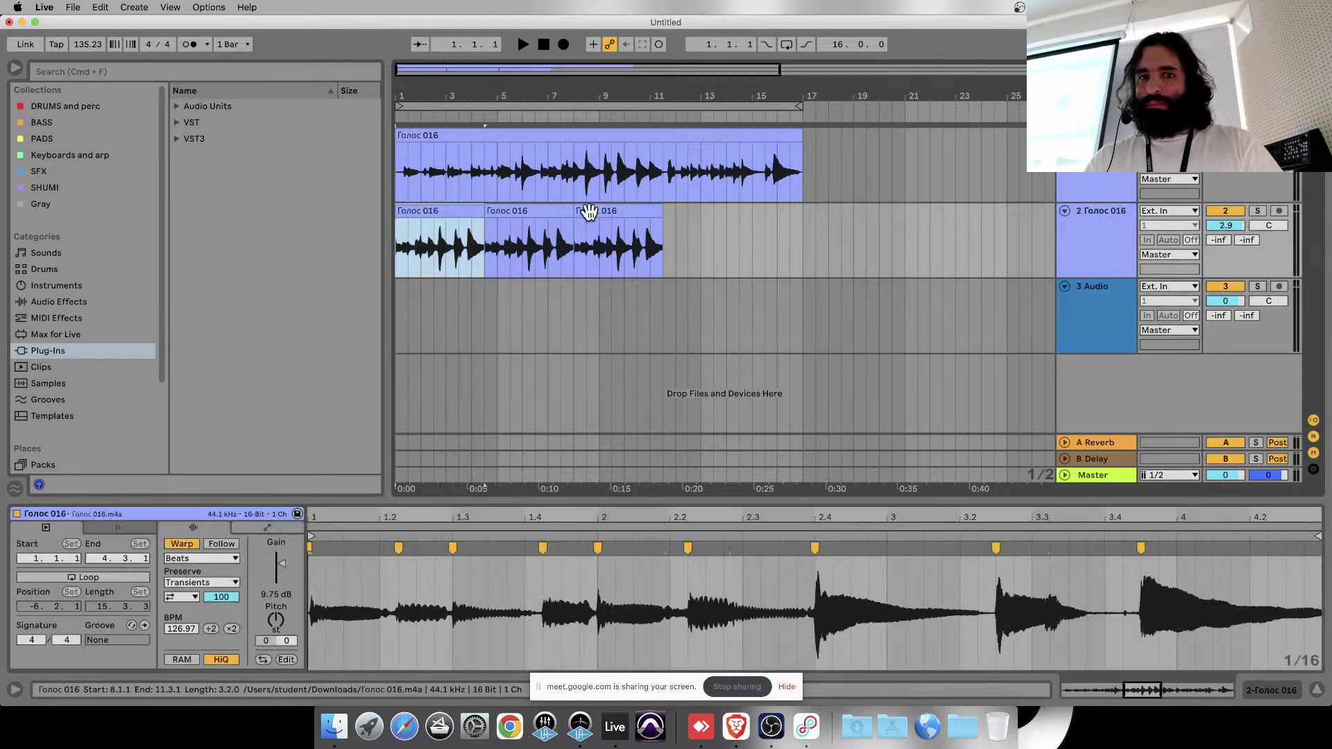
{"action": "left_click", "coordinate": [628, 210], "text": "shift"}
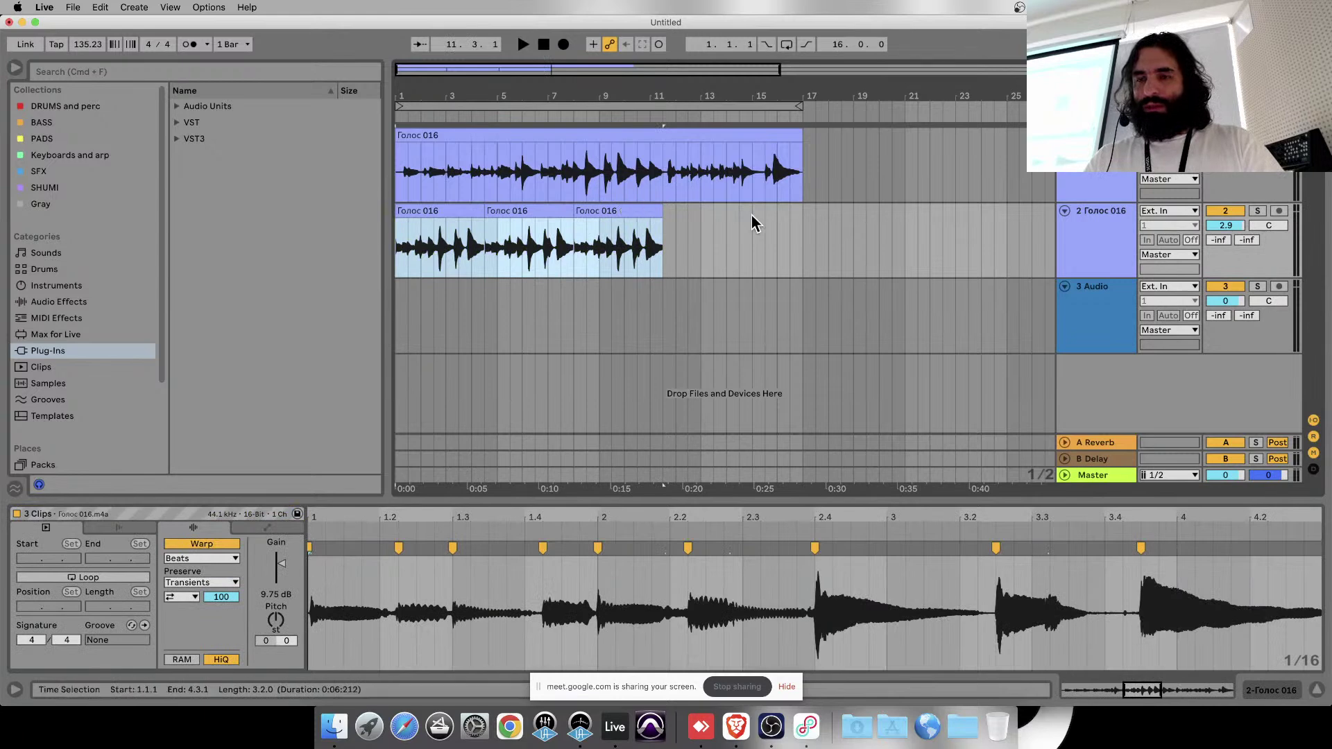
{"action": "left_click", "coordinate": [1087, 301]}
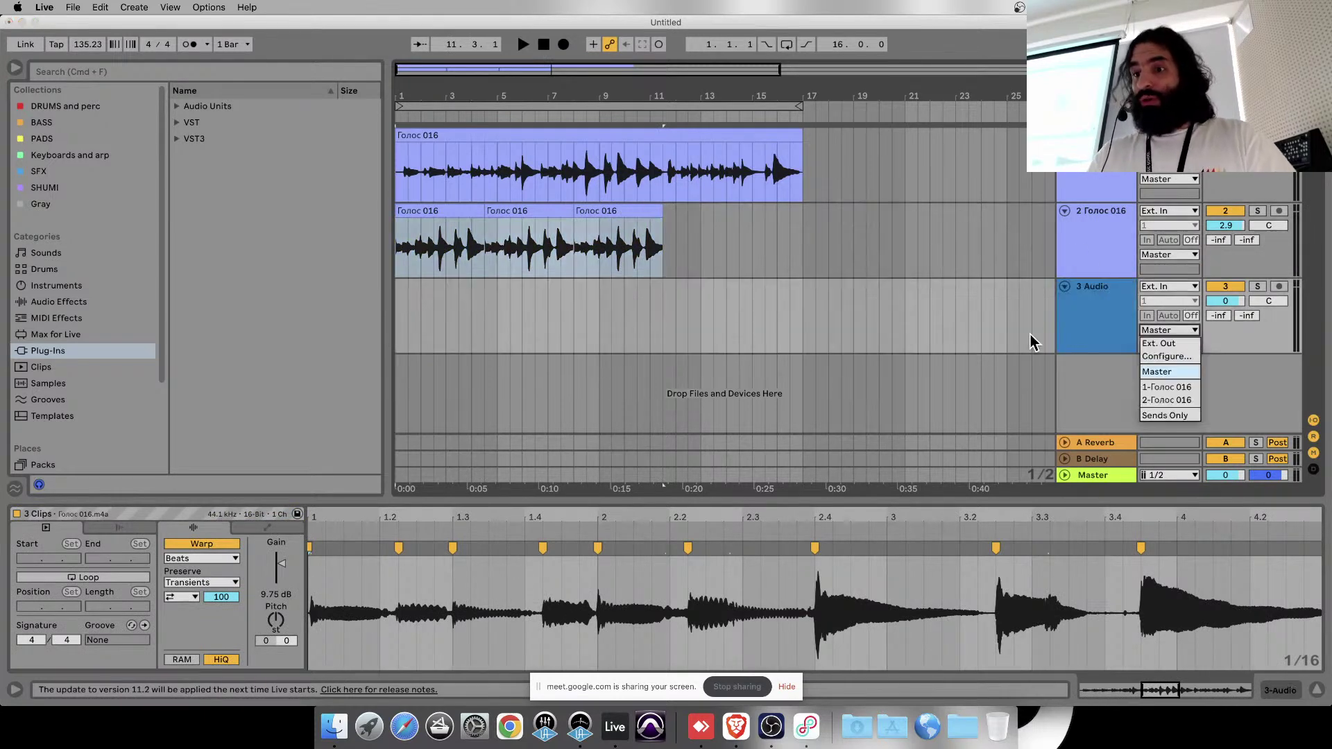
{"action": "left_click", "coordinate": [1156, 286]}
{"action": "left_click", "coordinate": [1156, 288]}
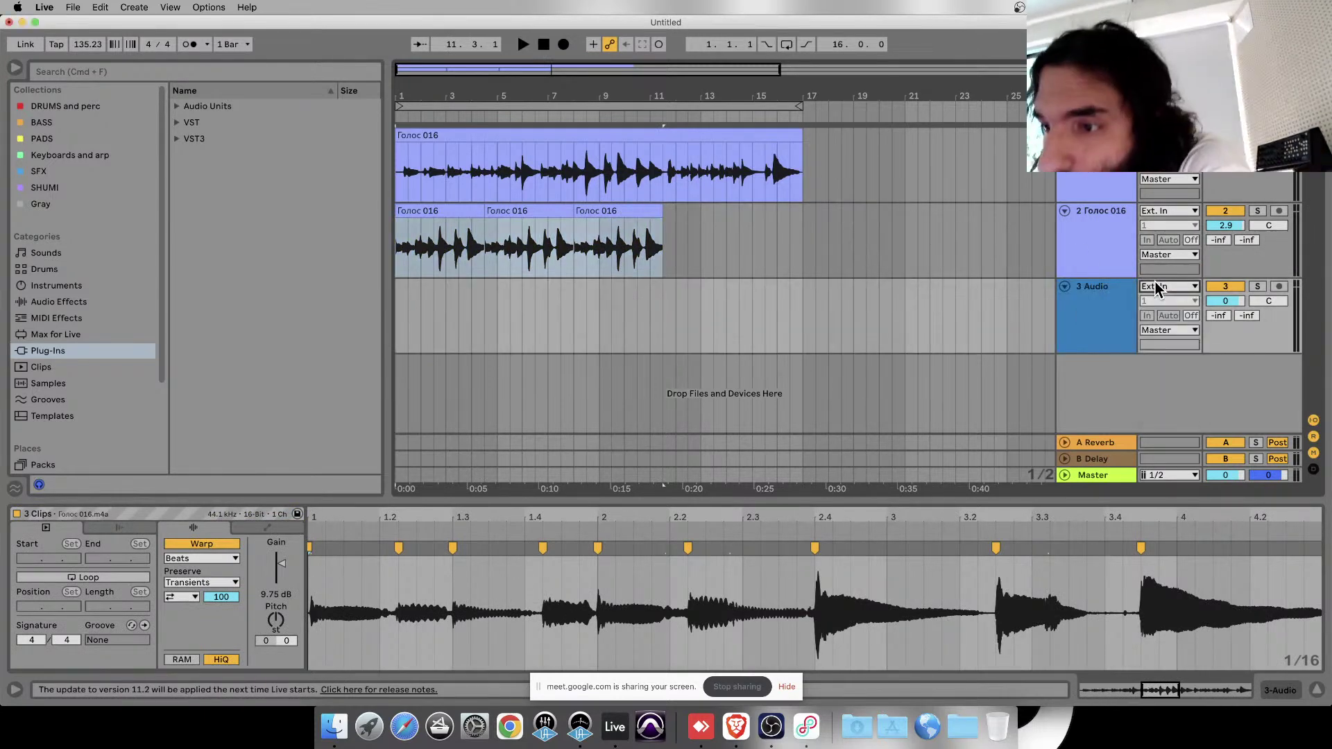
- Set the audio input device to Universal Audio Thunderbolt in the audio preferences and close them
{"action": "left_click", "coordinate": [44, 7]}
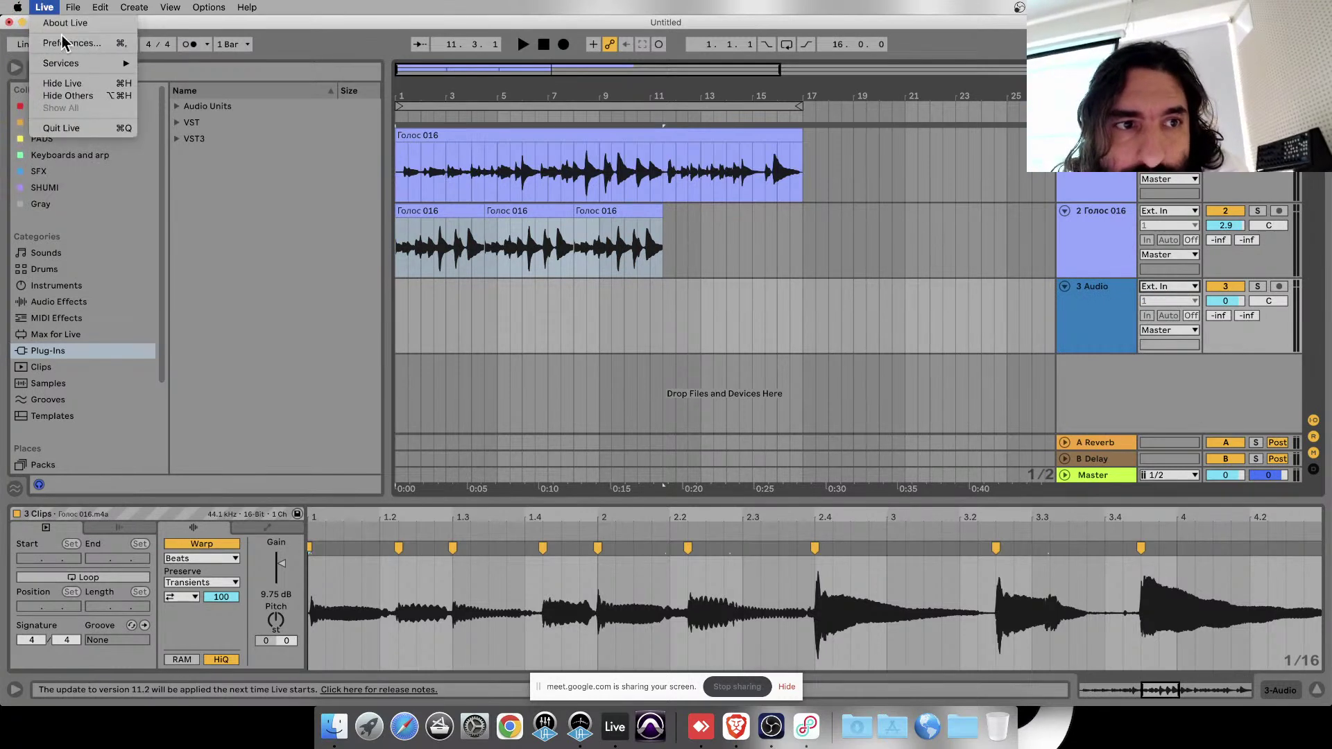
{"action": "left_click", "coordinate": [631, 286]}
{"action": "key", "text": "super+comma"}
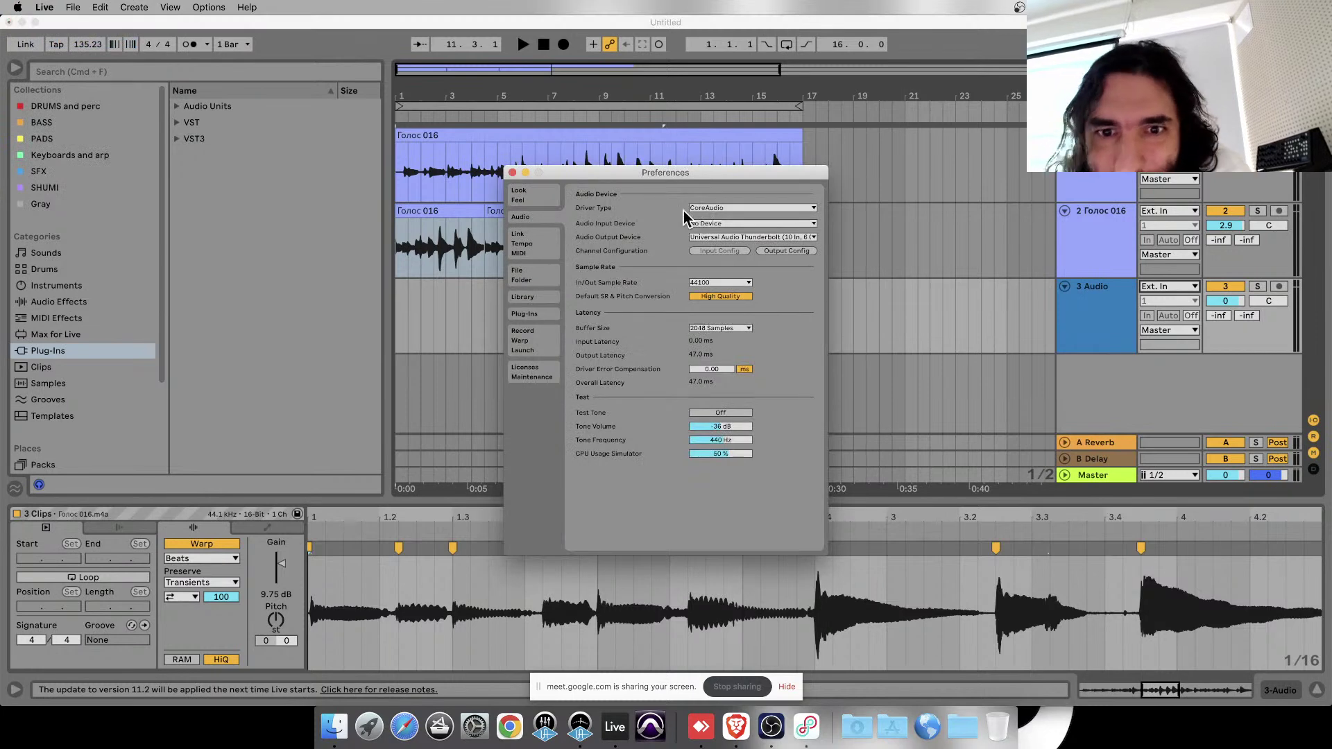
{"action": "left_click", "coordinate": [708, 223]}
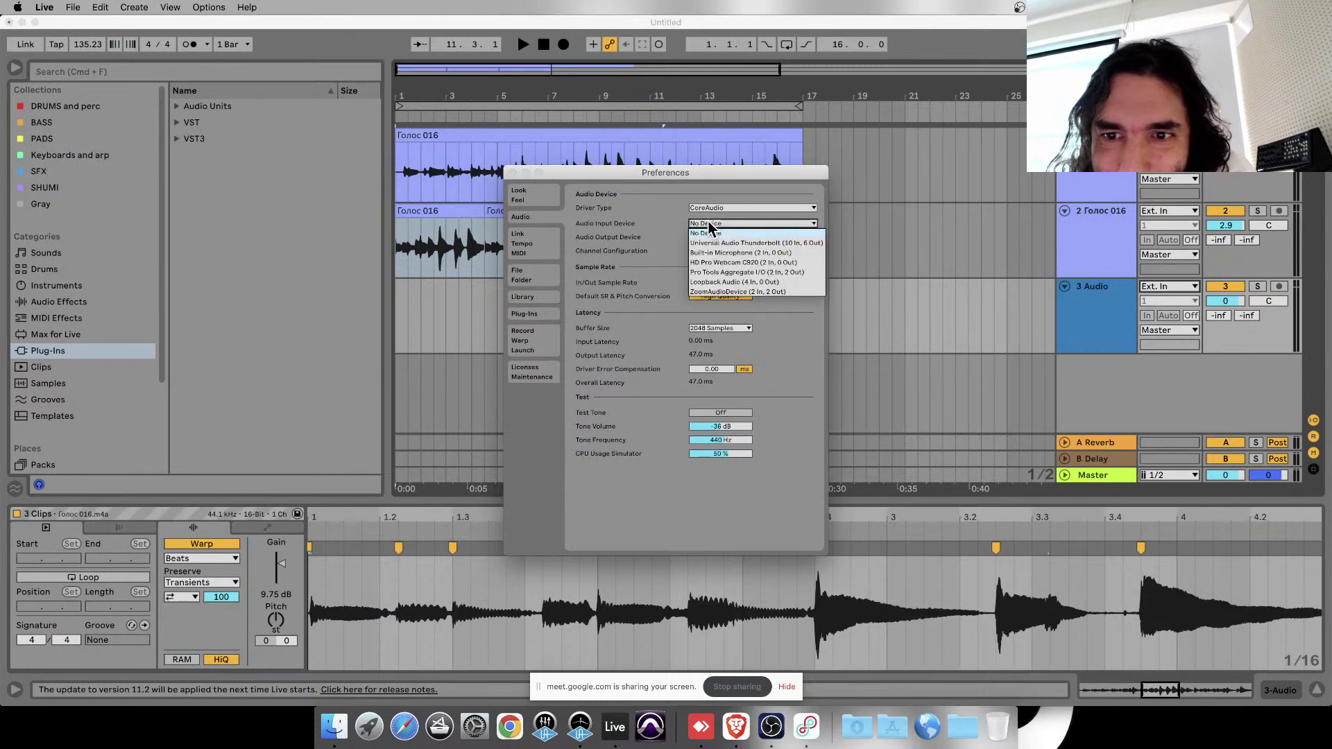
{"action": "left_click", "coordinate": [737, 253]}
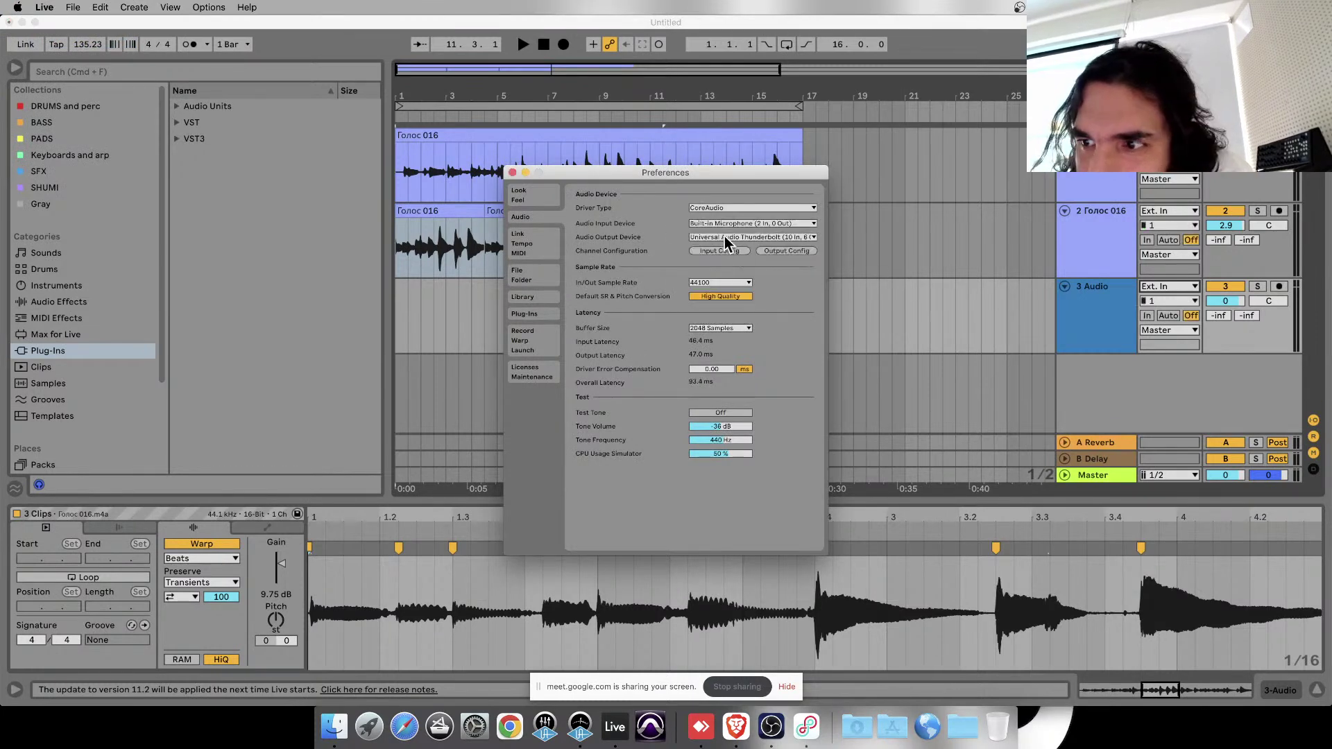
{"action": "left_click", "coordinate": [735, 221]}
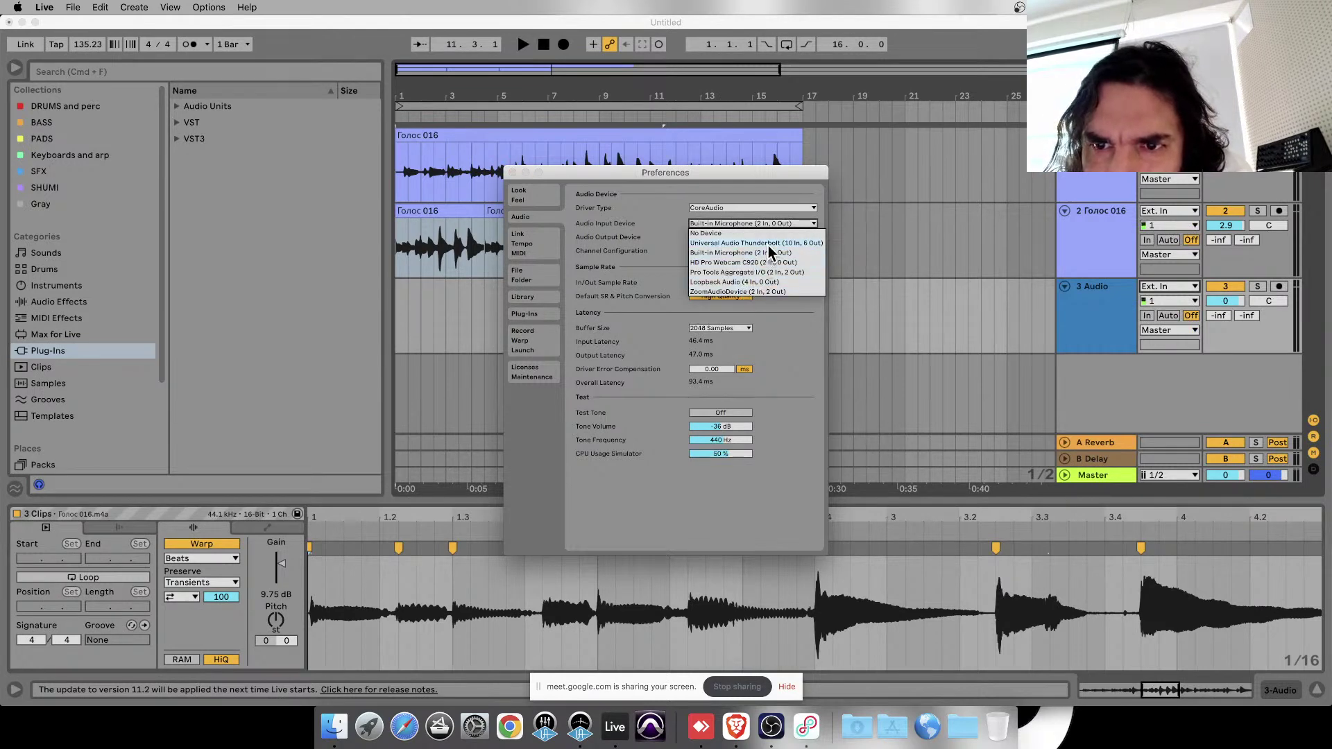
{"action": "left_click", "coordinate": [769, 244]}
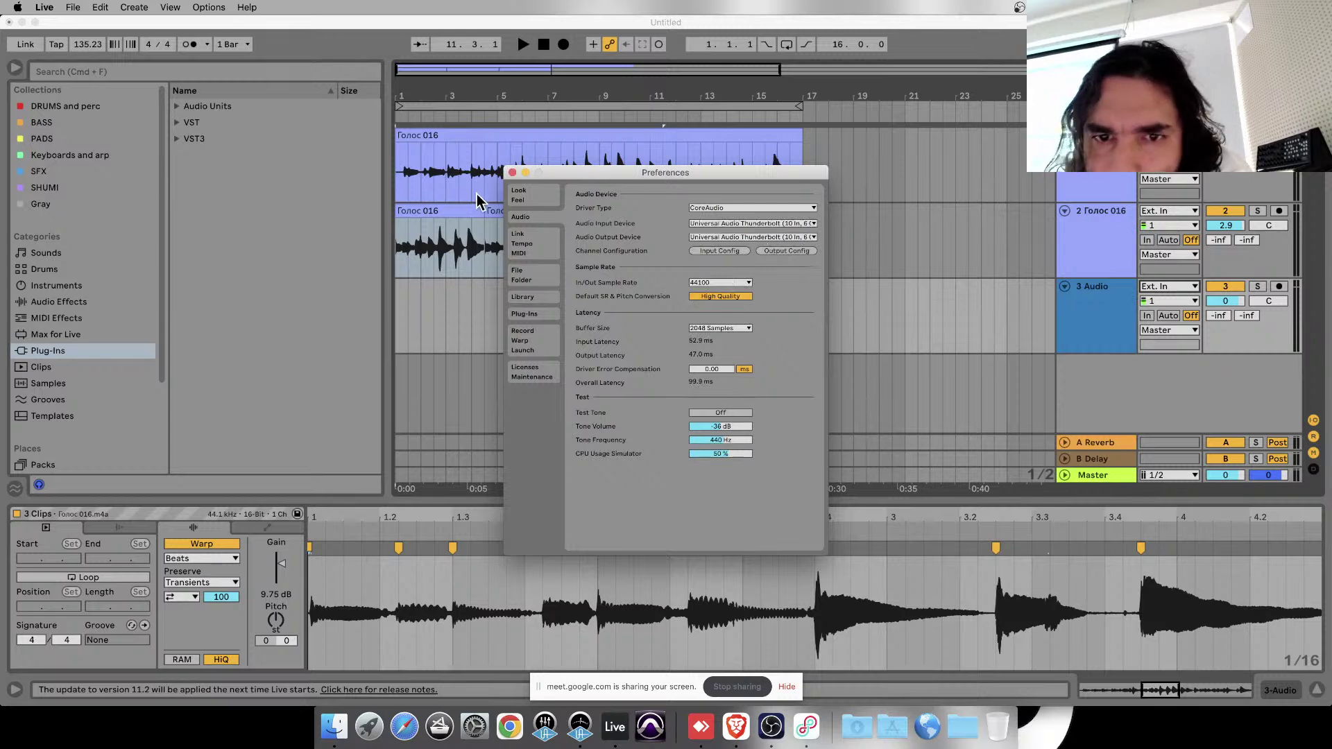
{"action": "left_click", "coordinate": [512, 172]}
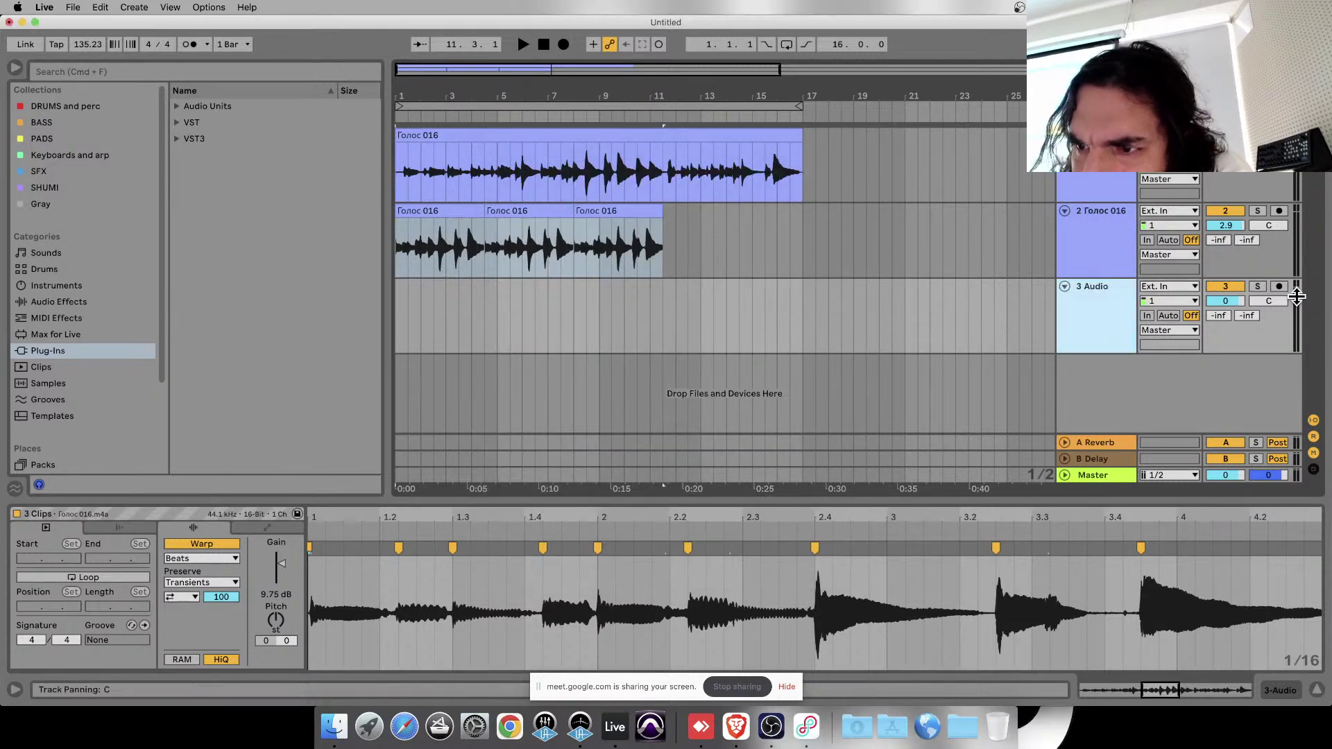
- Mute the new audio track 3 and arm it for recording
{"action": "left_click", "coordinate": [1225, 286]}
{"action": "left_click", "coordinate": [1280, 286]}
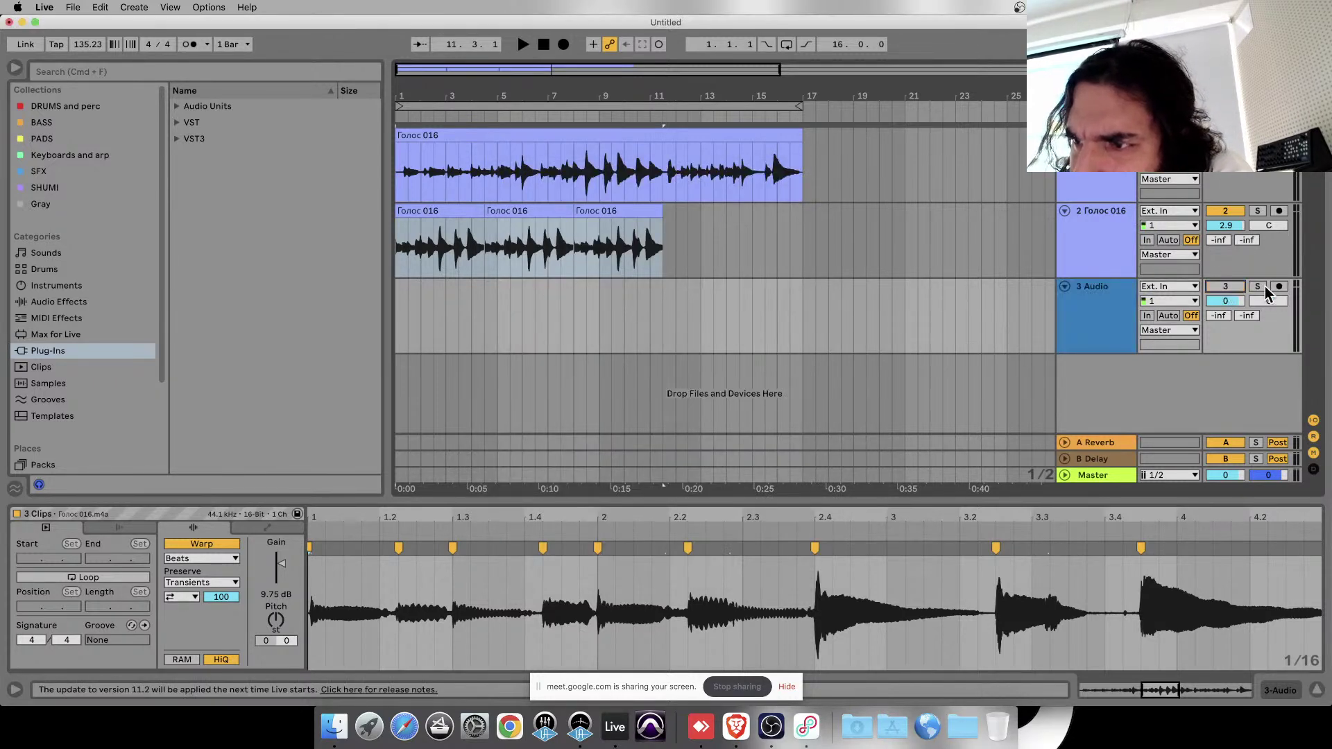
{"action": "left_click", "coordinate": [484, 305]}
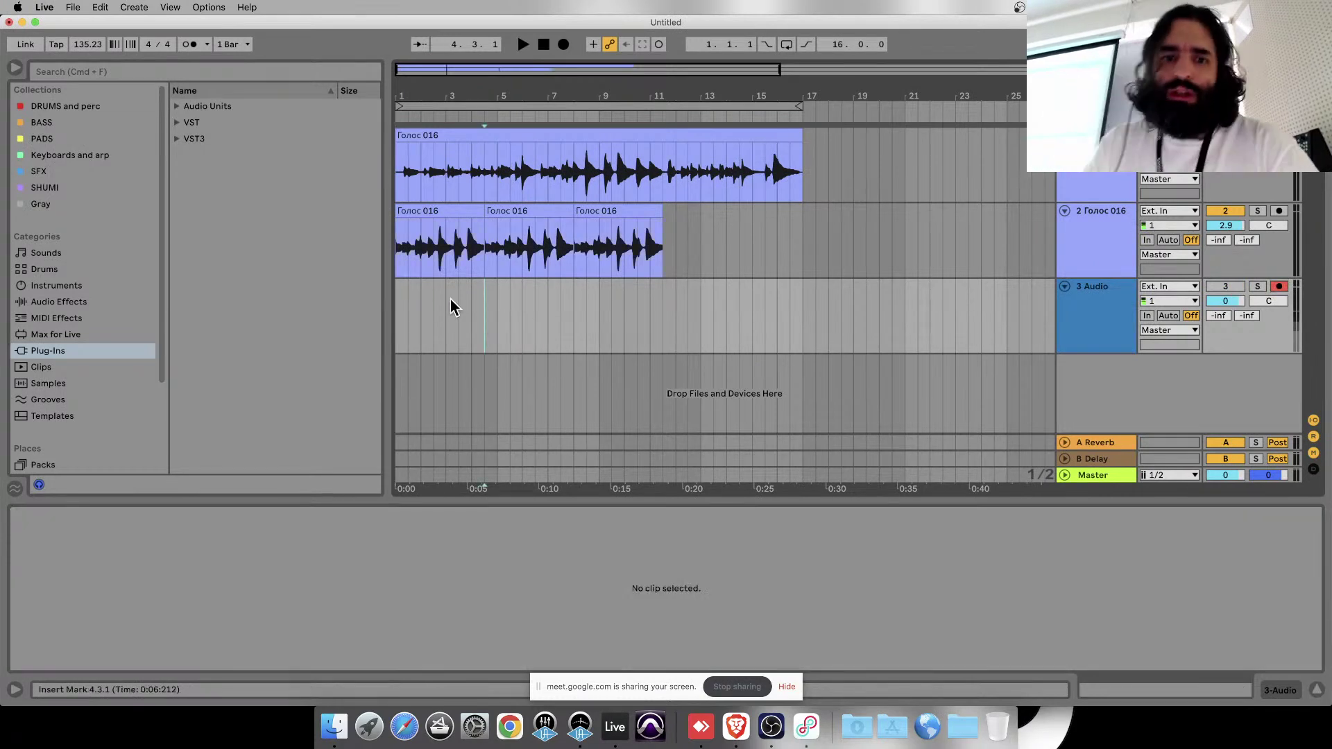
- Move all three clips on track 2 together so that they start at 5.1.1
{"action": "left_click", "coordinate": [479, 257]}
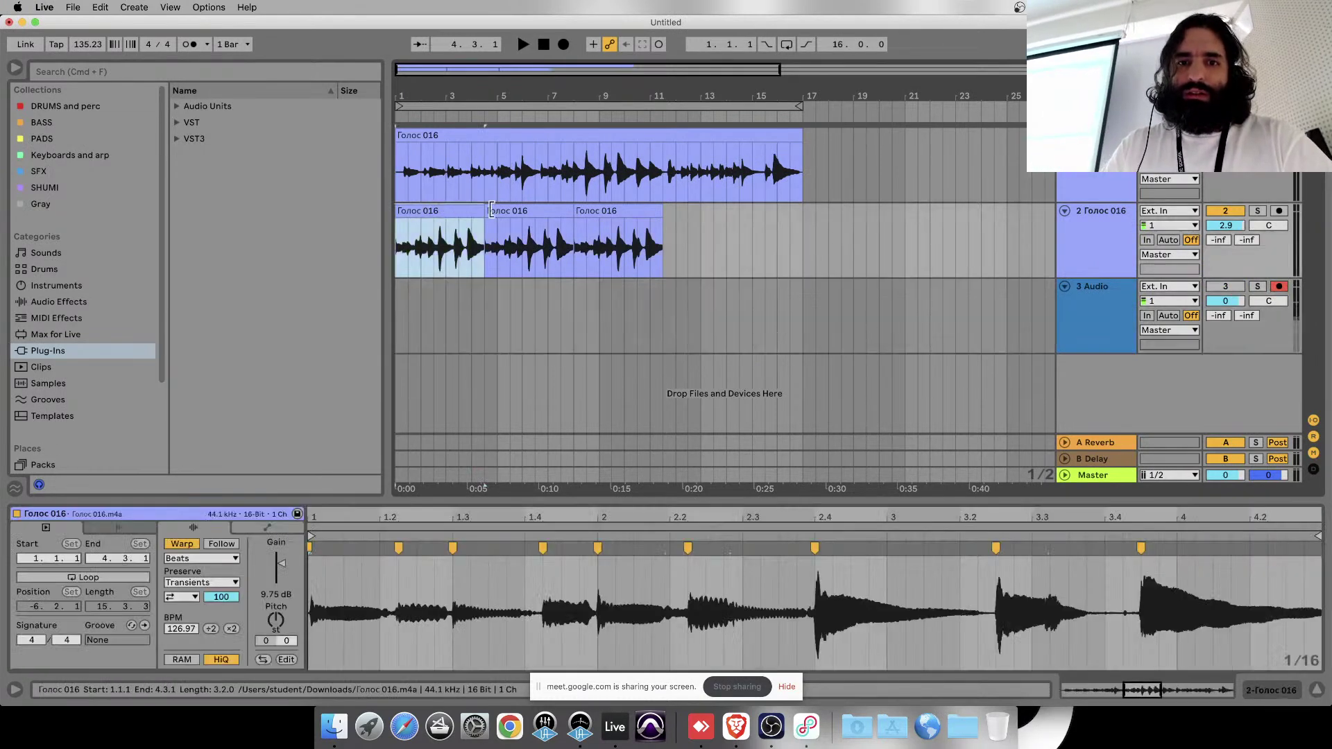
{"action": "left_click", "coordinate": [534, 211], "text": "shift"}
{"action": "left_click", "coordinate": [616, 210], "text": "shift"}
{"action": "left_click_drag", "start_coordinate": [430, 215], "coordinate": [541, 222]}
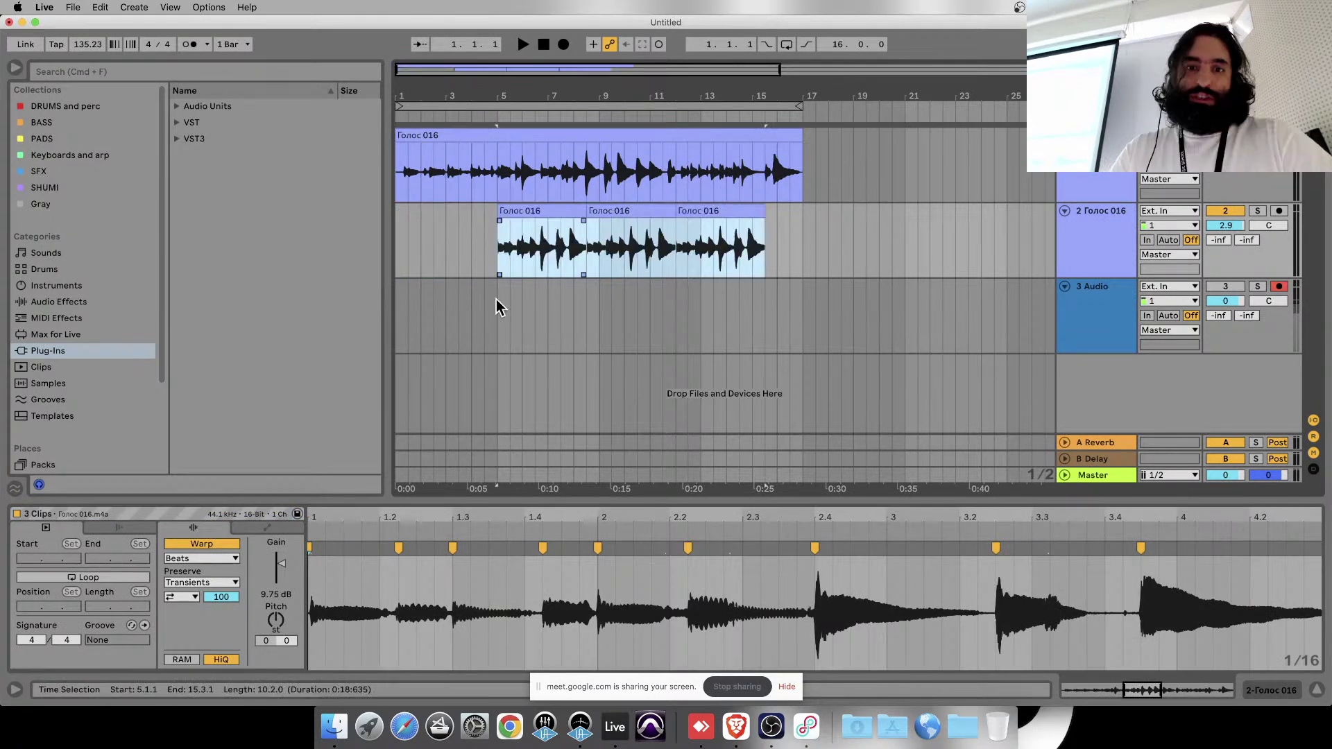
- Turn on the metronome and start playback from 4.1.1 with arrangement recording onto audio track 3
{"action": "left_click", "coordinate": [471, 312]}
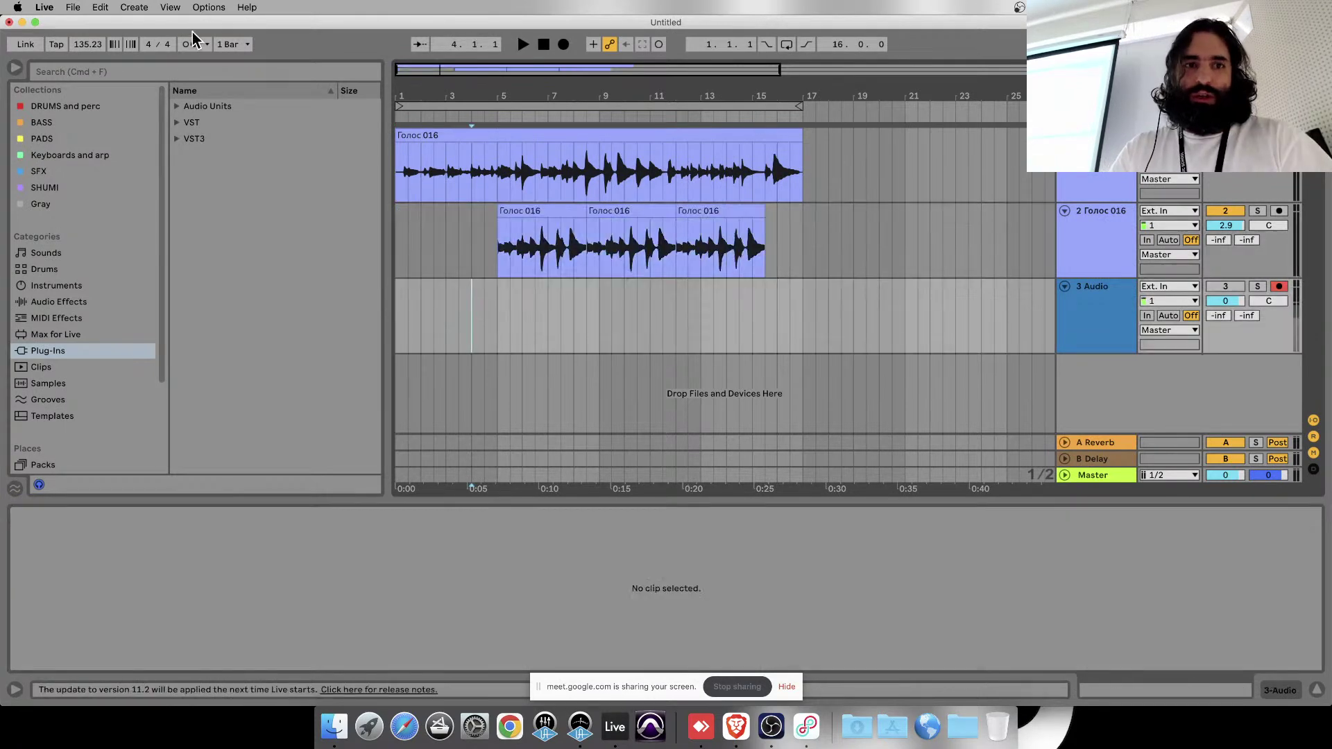
{"action": "left_click", "coordinate": [188, 44]}
{"action": "left_click", "coordinate": [523, 44]}
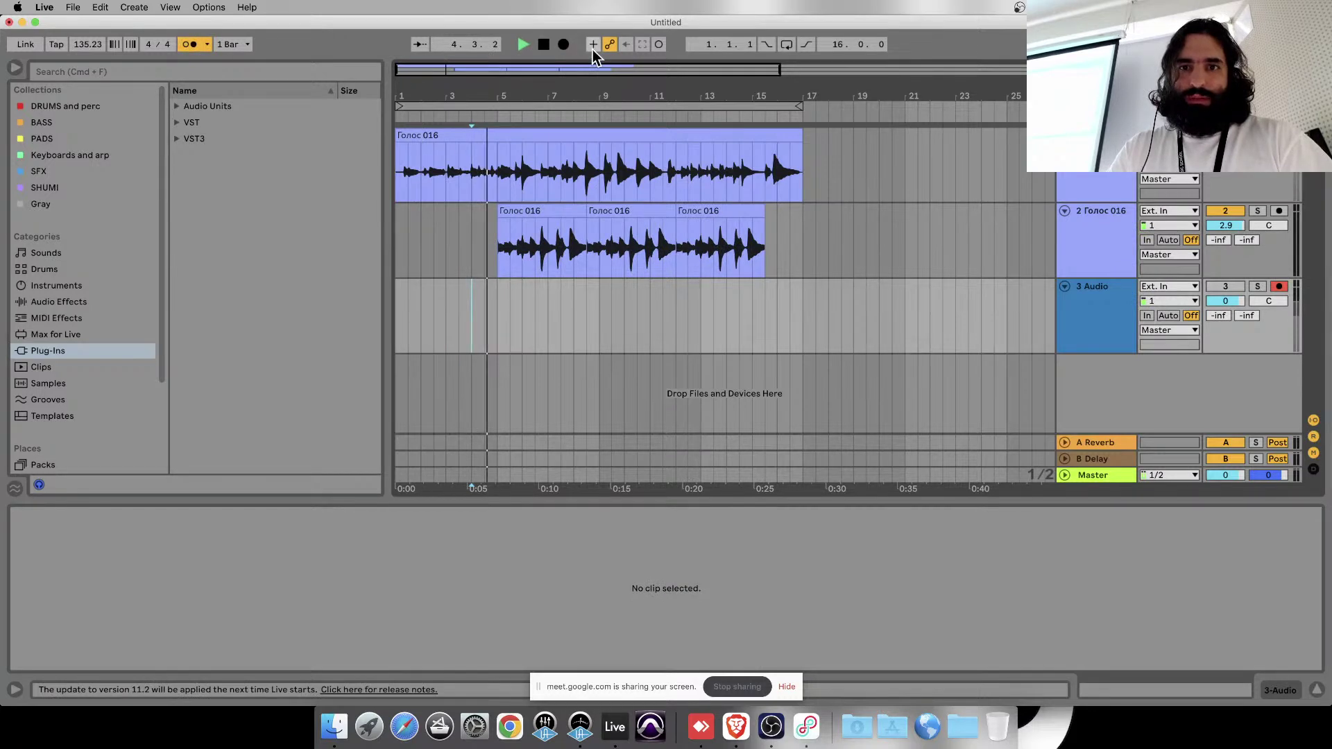
{"action": "left_click", "coordinate": [562, 44]}
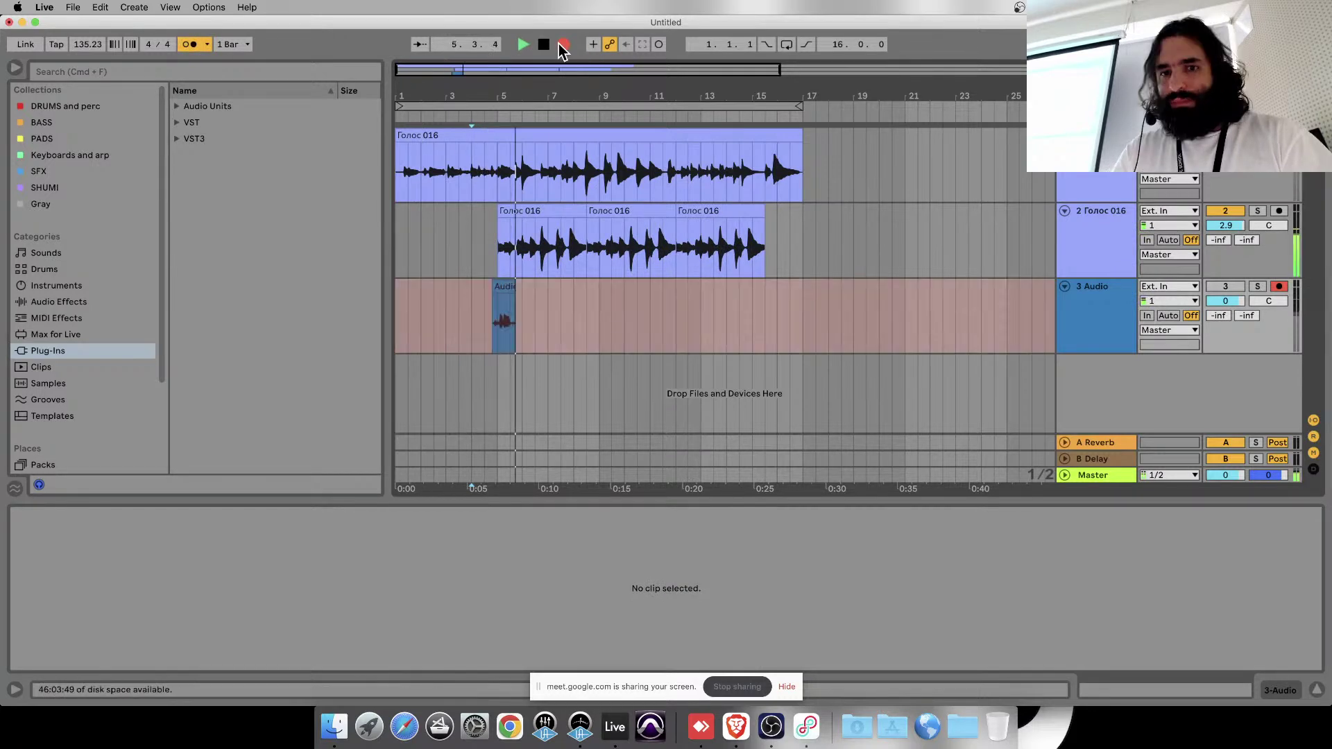
- Undo the recorded take on track 3 and turn off the metronome
{"action": "key", "text": "super+z"}
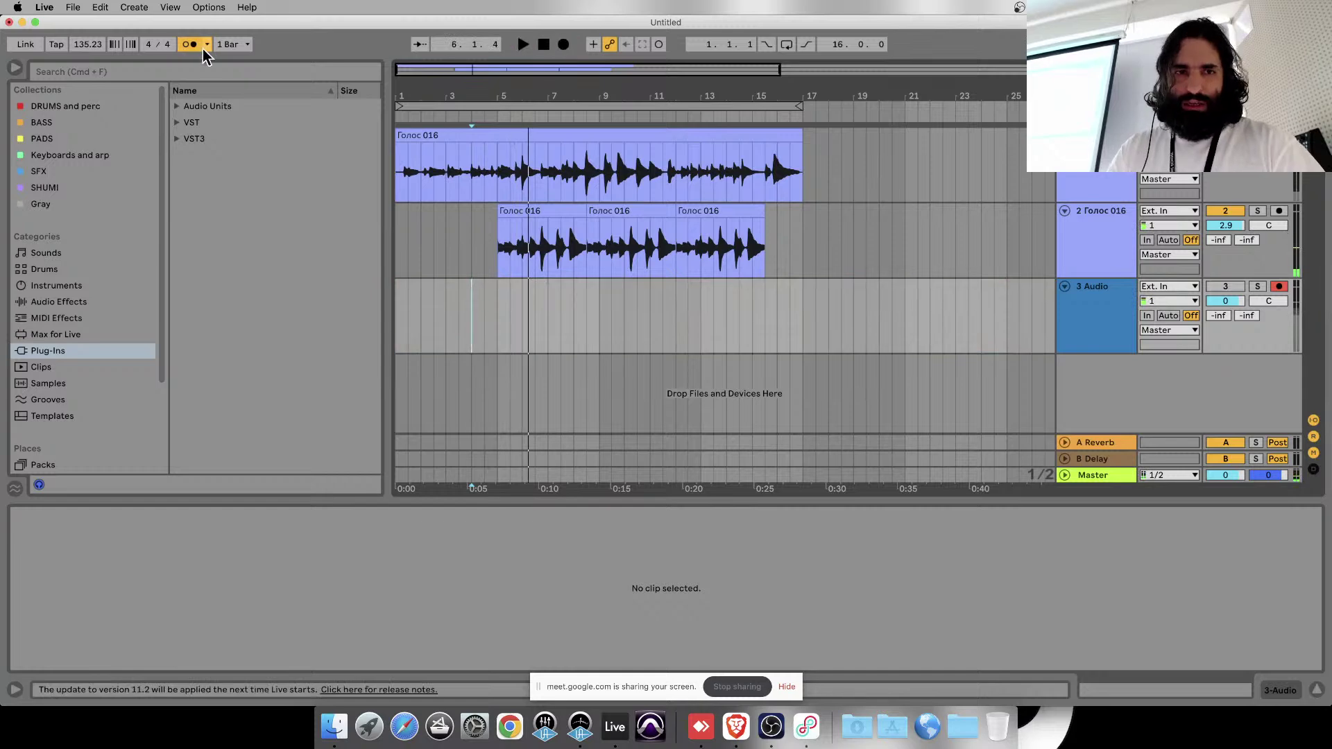
{"action": "left_click", "coordinate": [189, 44]}
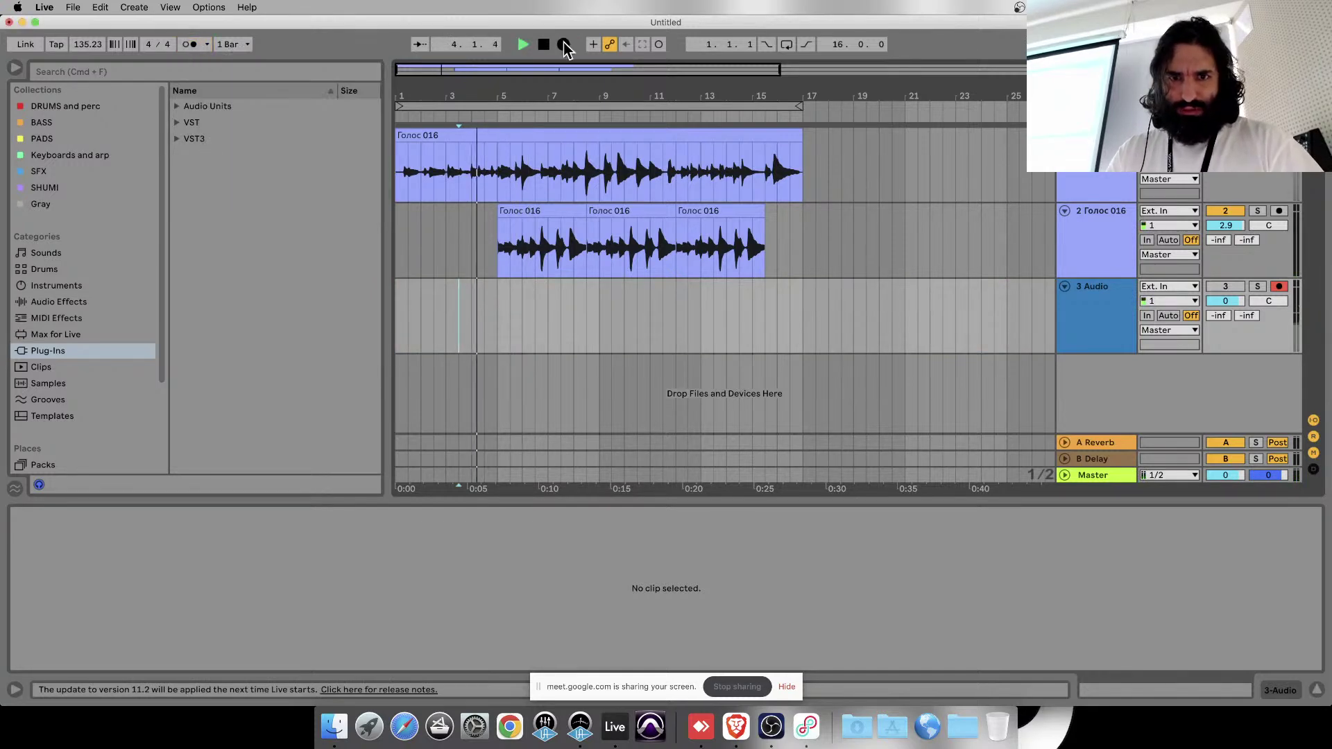
- Record a new take on track 3 until the track 2 clips end, and trim the take's start to 5.1.1
{"action": "key", "text": "F9"}
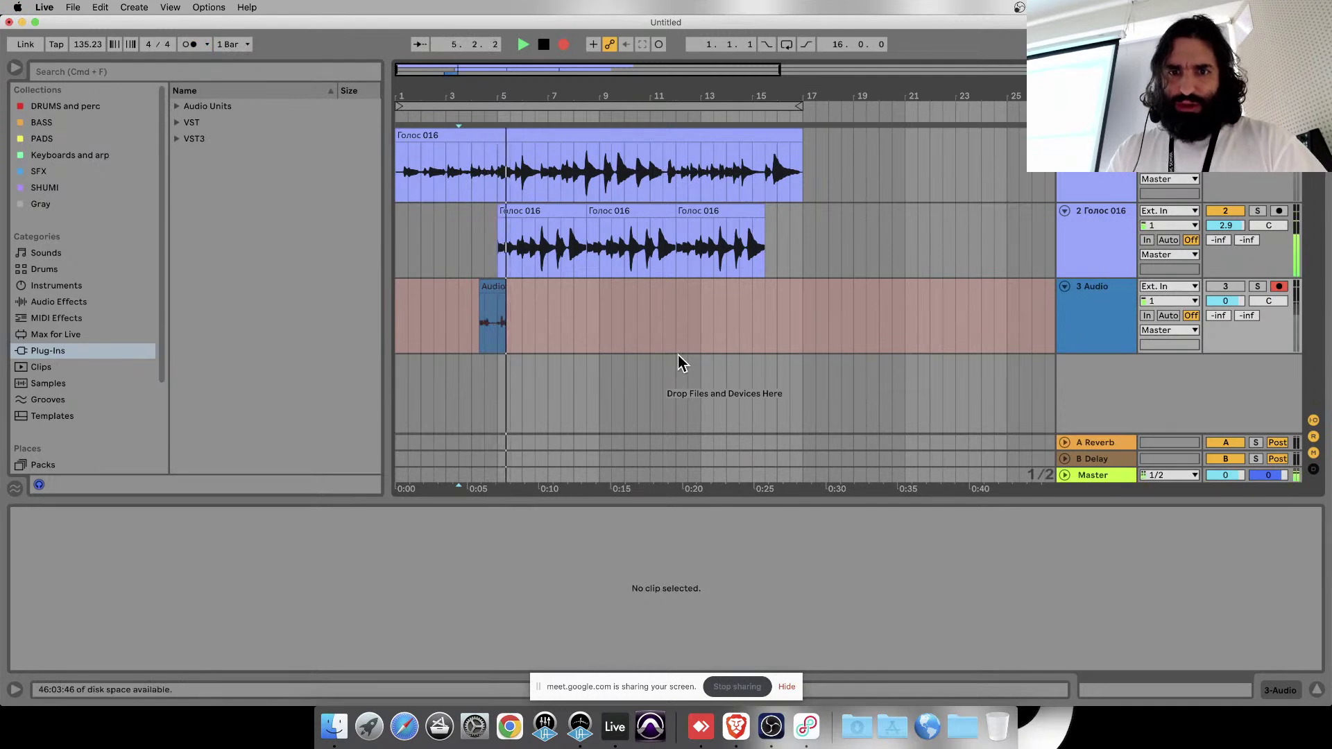
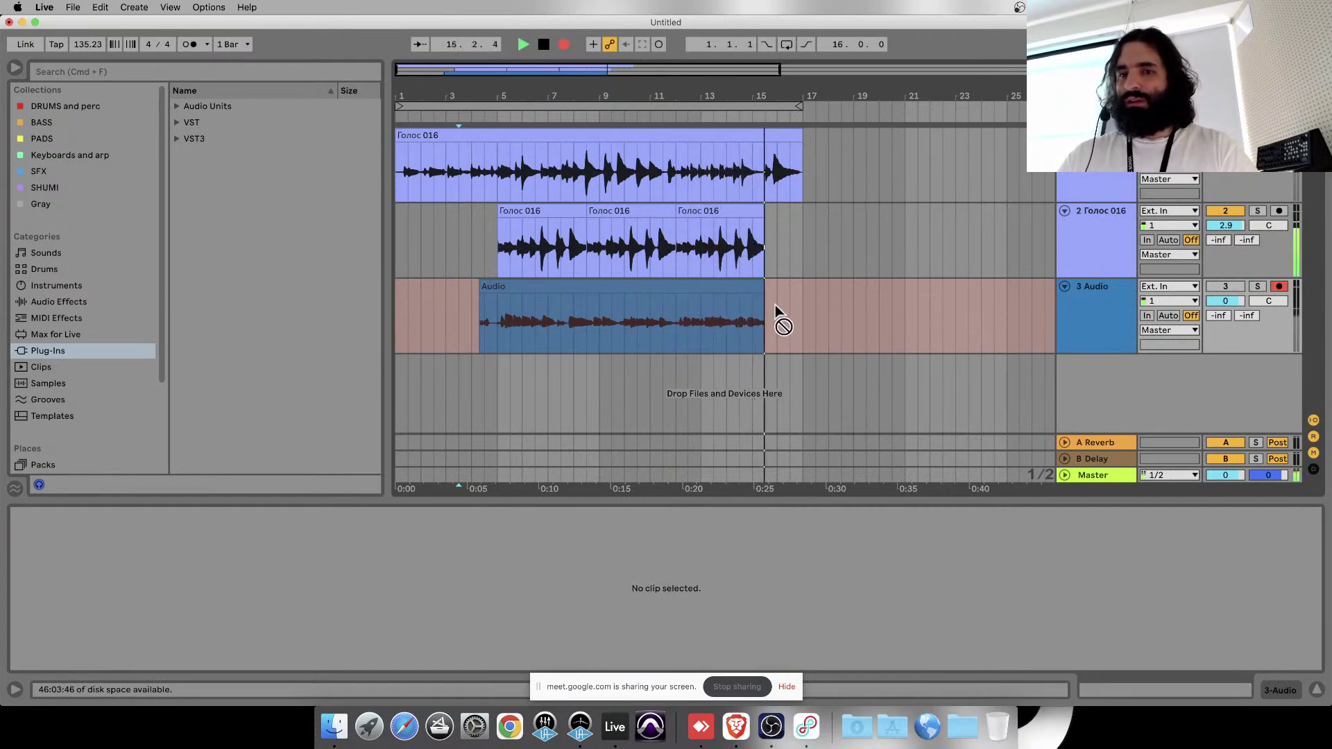
{"action": "key", "text": "space"}
{"action": "left_click", "coordinate": [488, 290]}
{"action": "left_click_drag", "start_coordinate": [488, 290], "coordinate": [497, 288]}
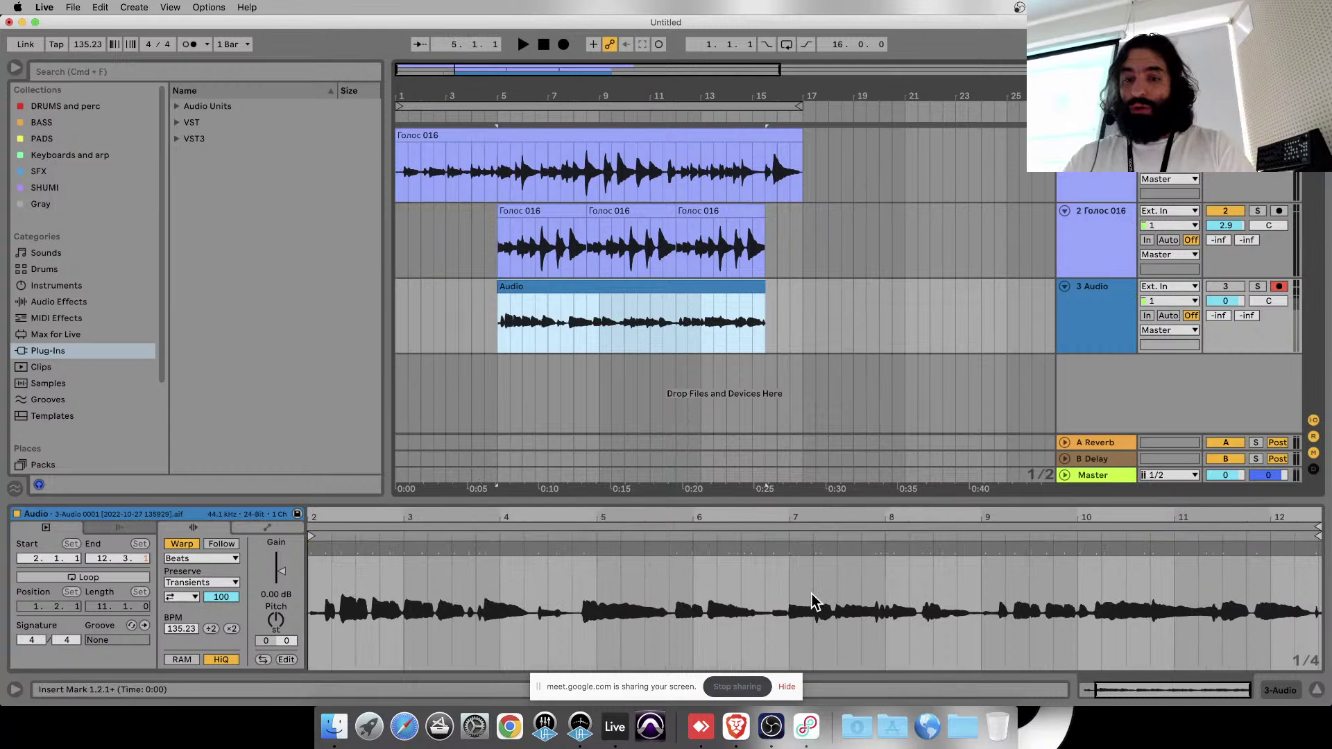
- Open TextEdit with a blank document and move its window away from the arrangement clips
{"action": "key", "text": "super+space"}
{"action": "type", "text": "textedit"}
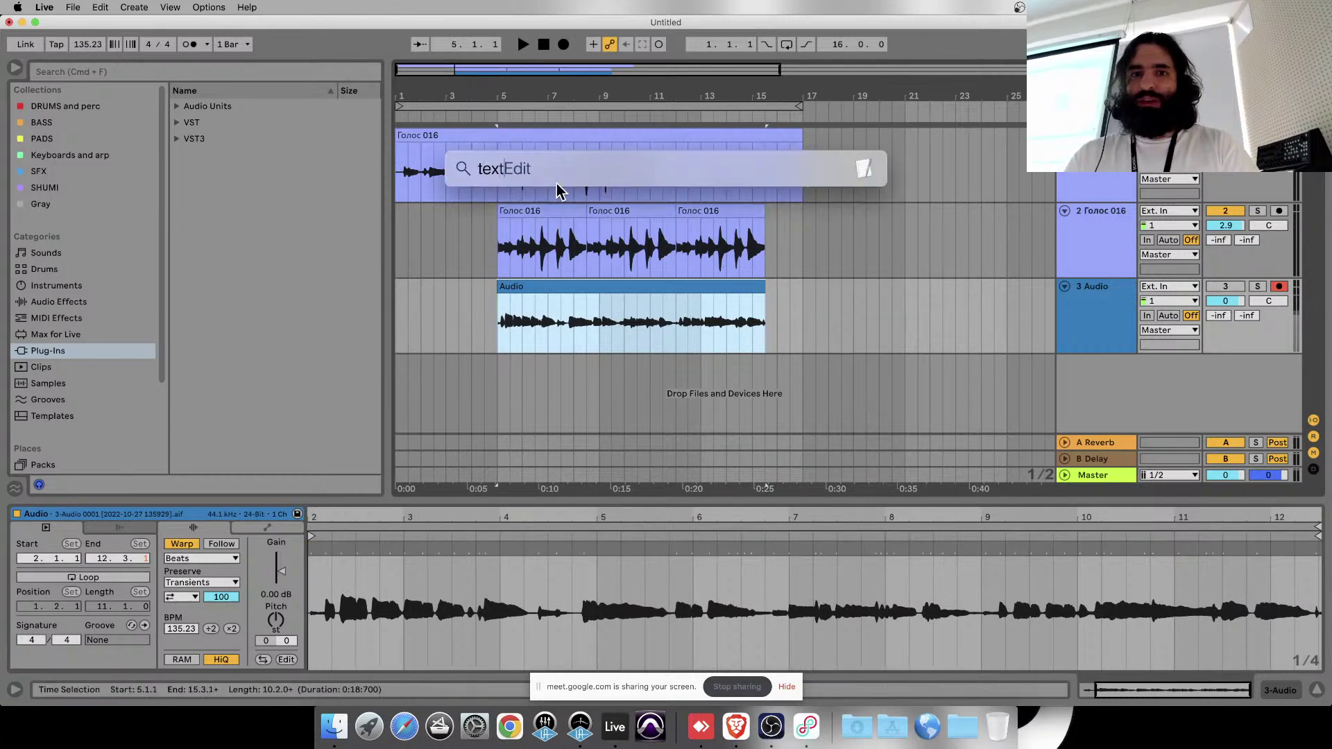
{"action": "key", "text": "Return"}
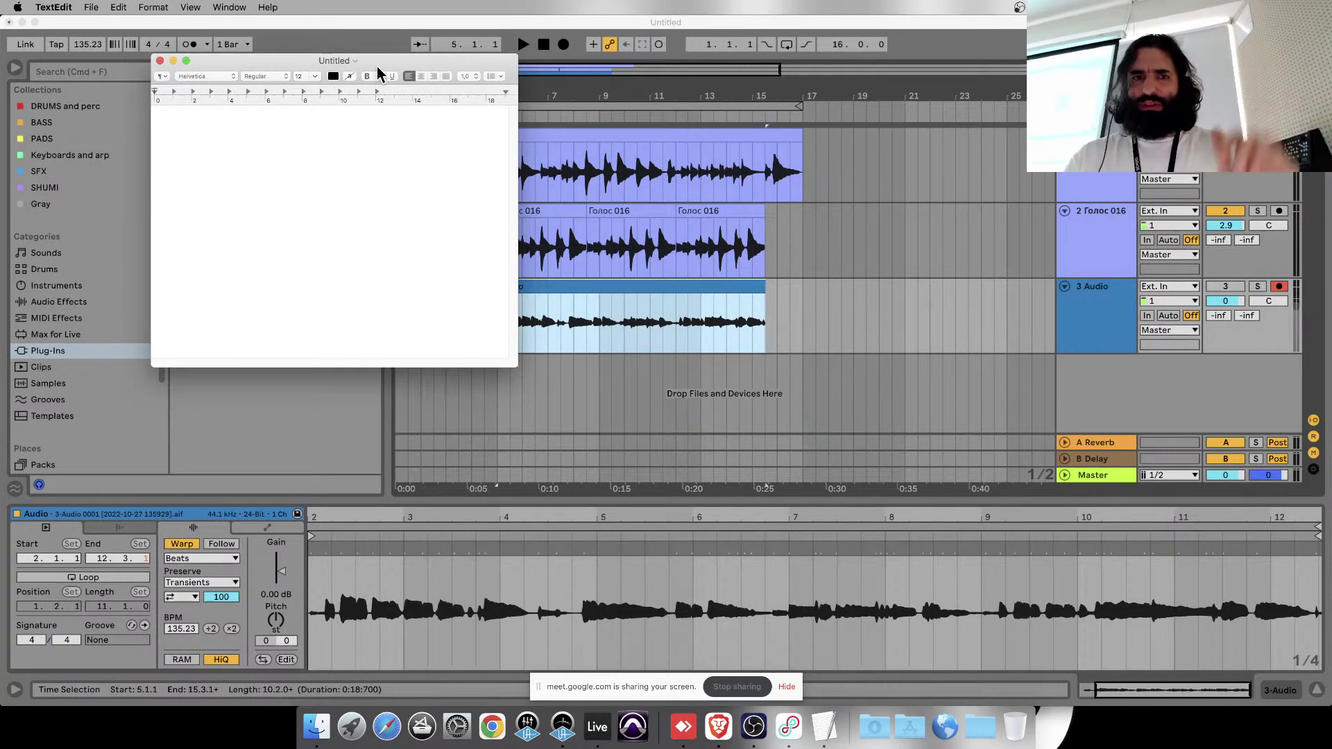
{"action": "left_click_drag", "start_coordinate": [395, 64], "coordinate": [328, 58]}
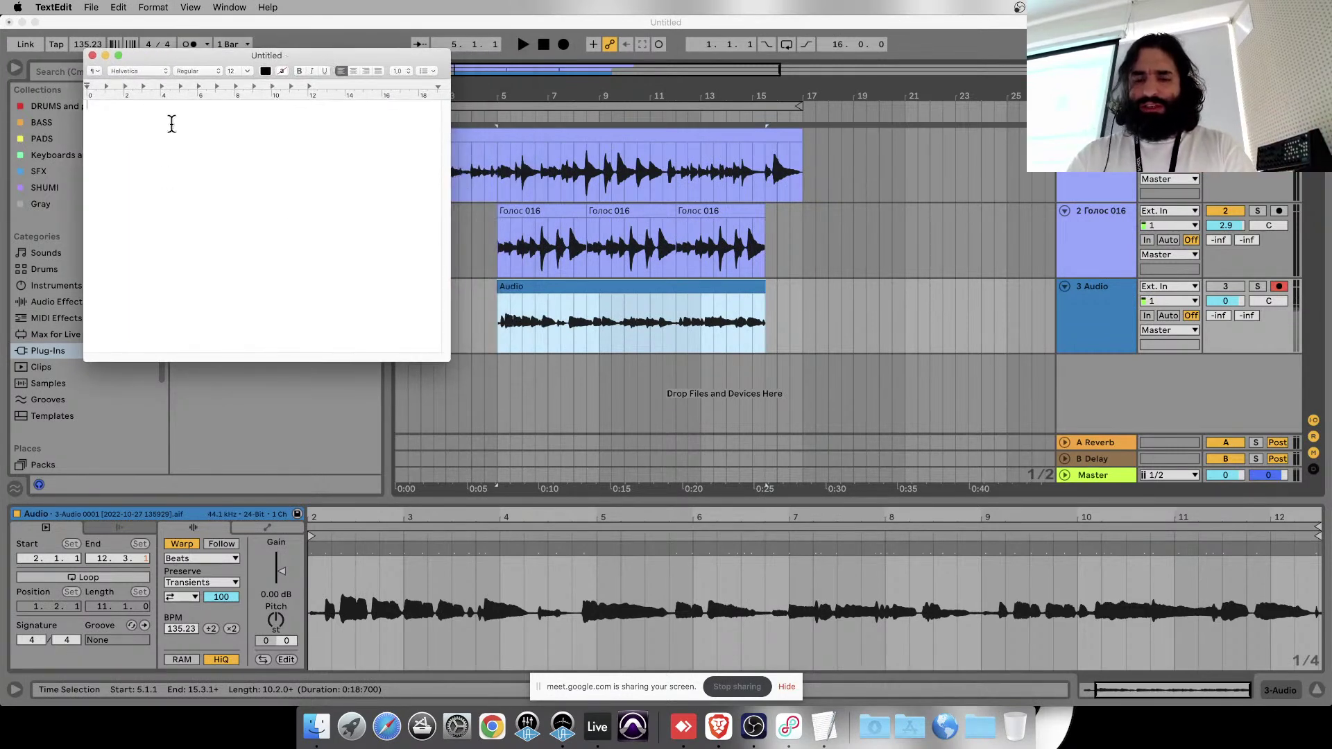
- Switch back to Live, unmute track 3 and play the recorded take from 5.1.1
{"action": "left_click", "coordinate": [654, 309]}
{"action": "key", "text": "space"}
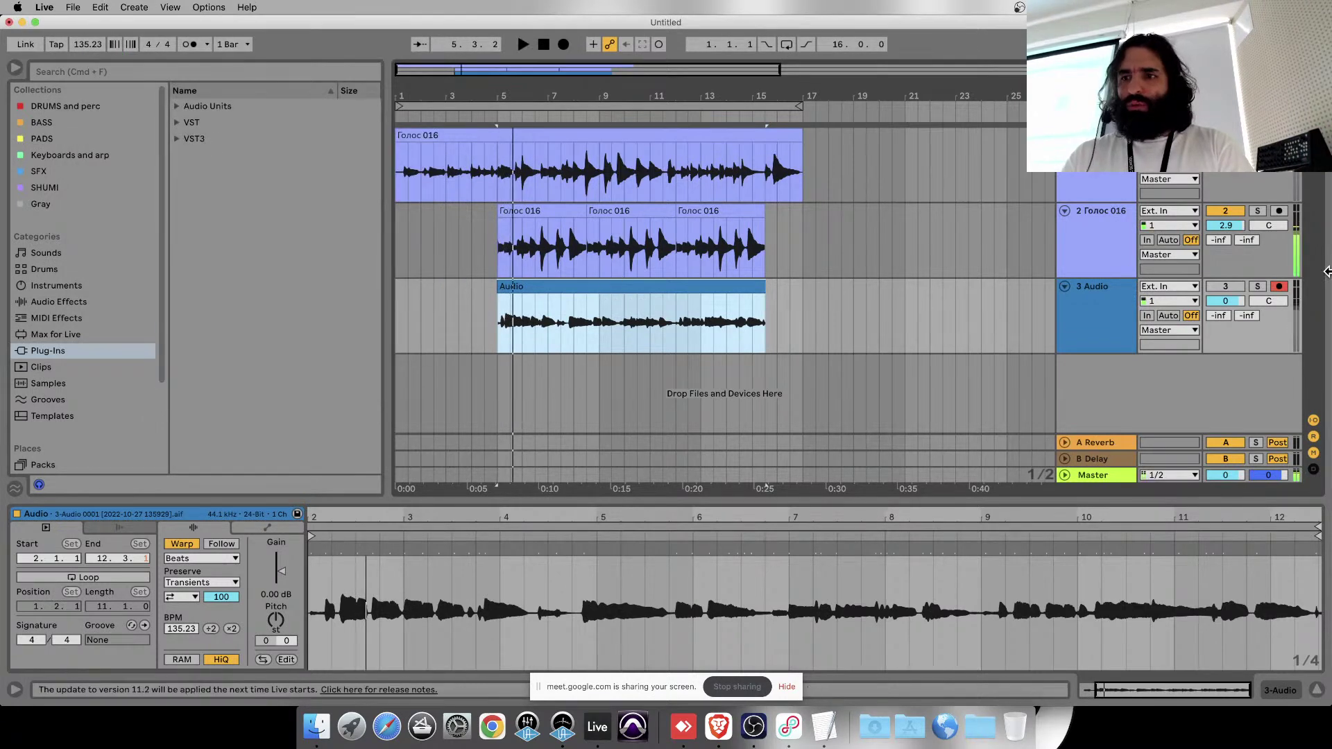
{"action": "left_click", "coordinate": [1223, 285]}
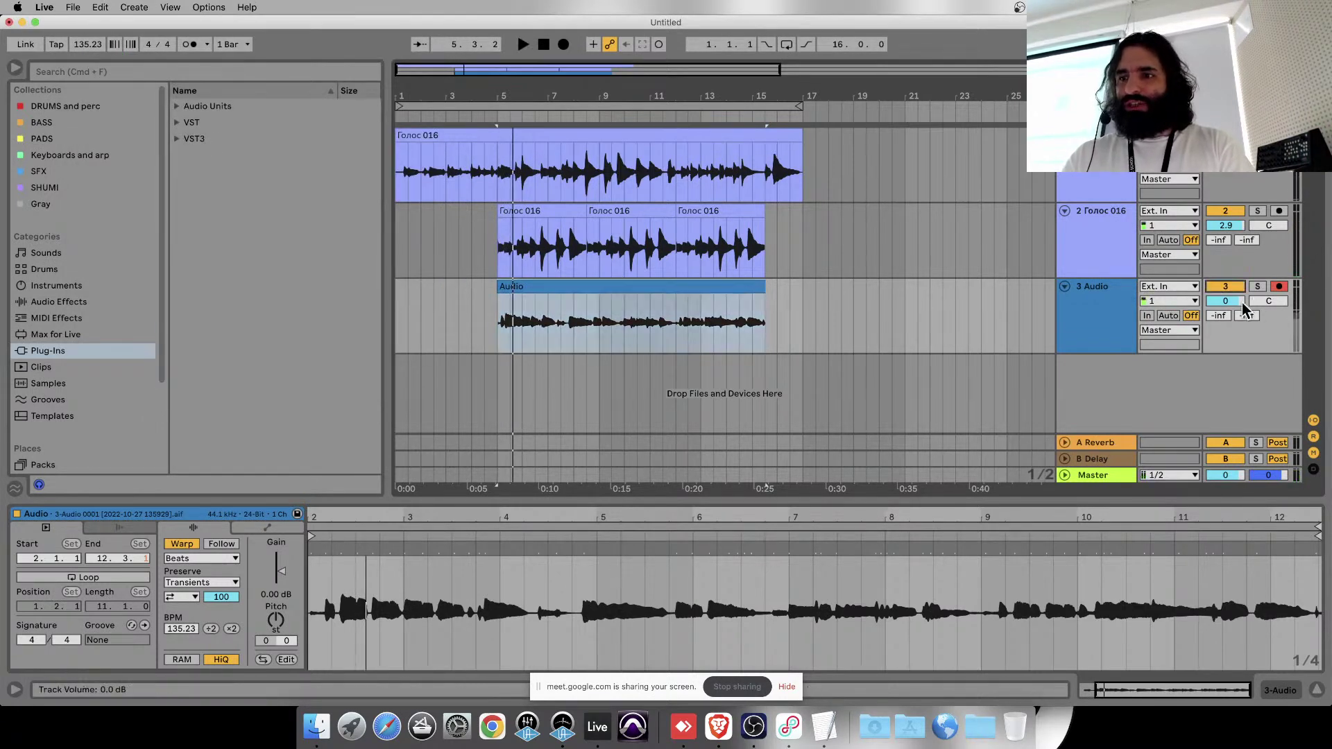
{"action": "left_click", "coordinate": [577, 284]}
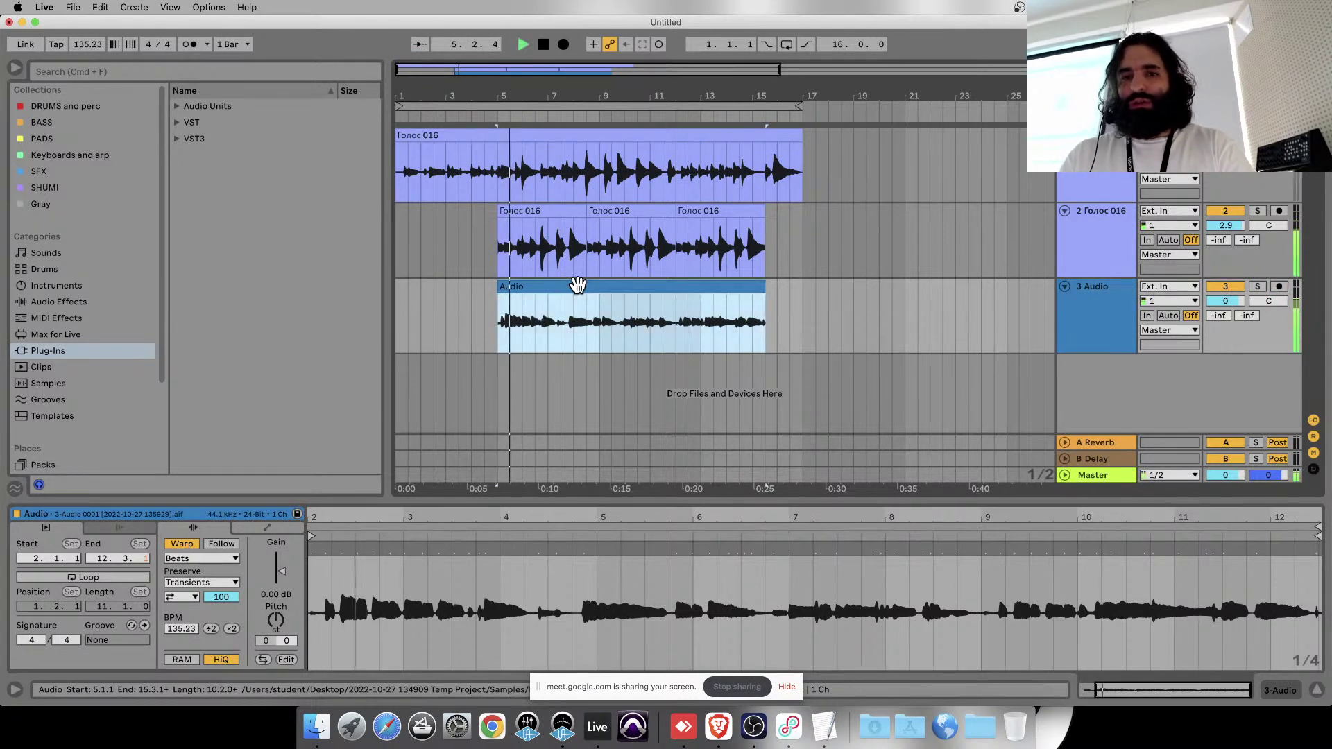
- Write "In the onset of my" in the TextEdit document and replay the take in Live from 4.3.1
{"action": "left_click", "coordinate": [828, 725]}
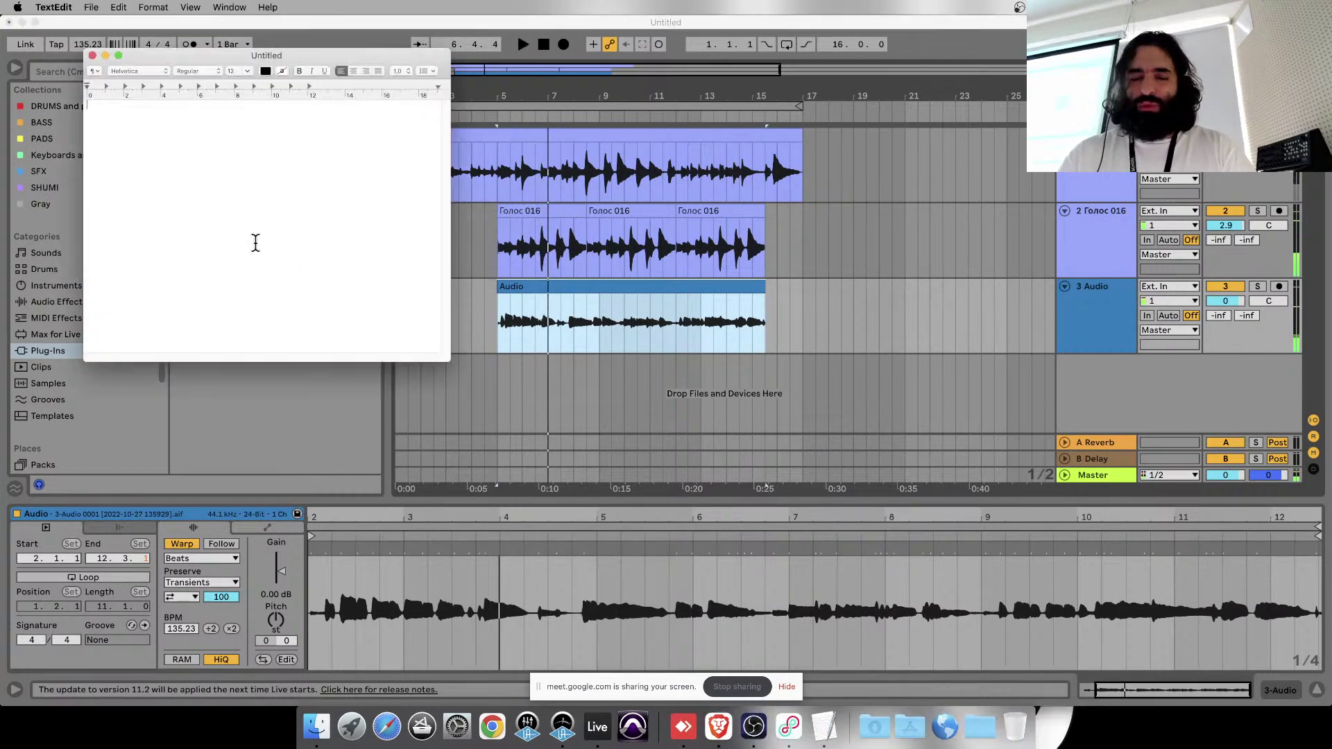
{"action": "type", "text": "In the onset of my"}
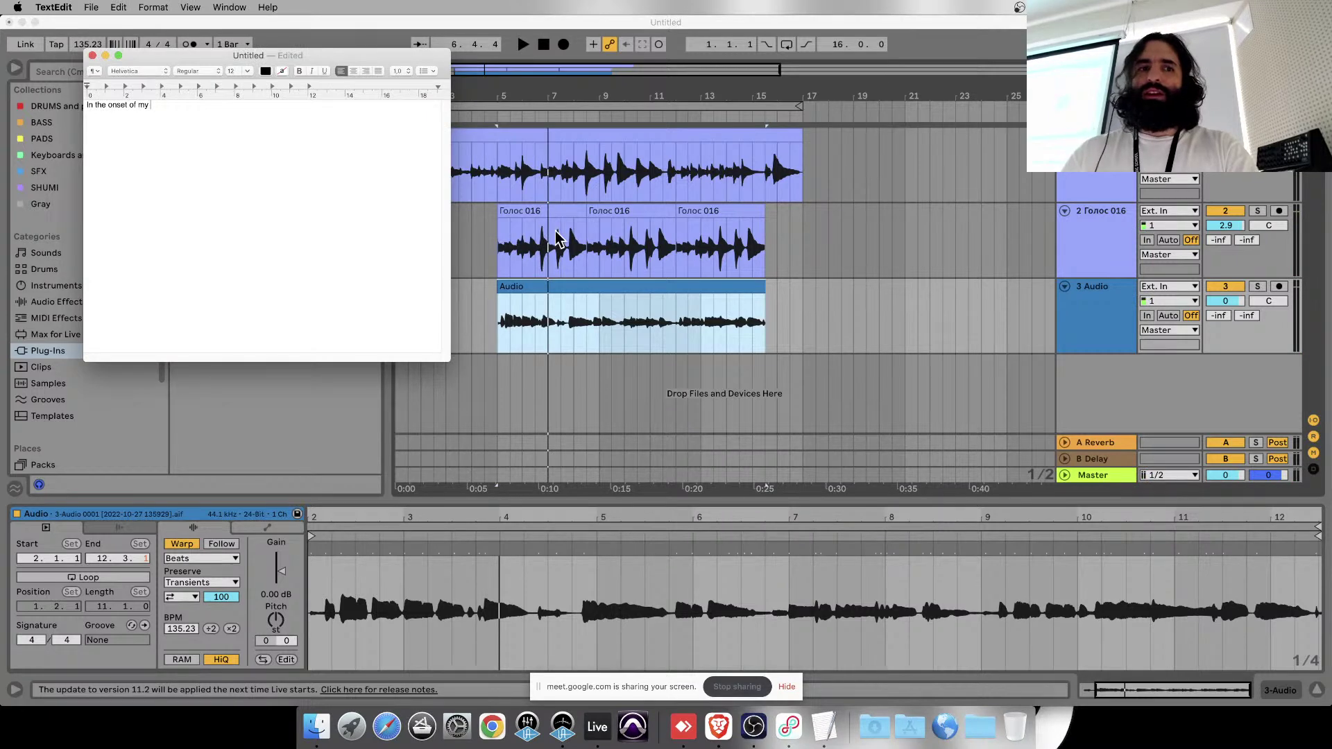
{"action": "left_click", "coordinate": [486, 308]}
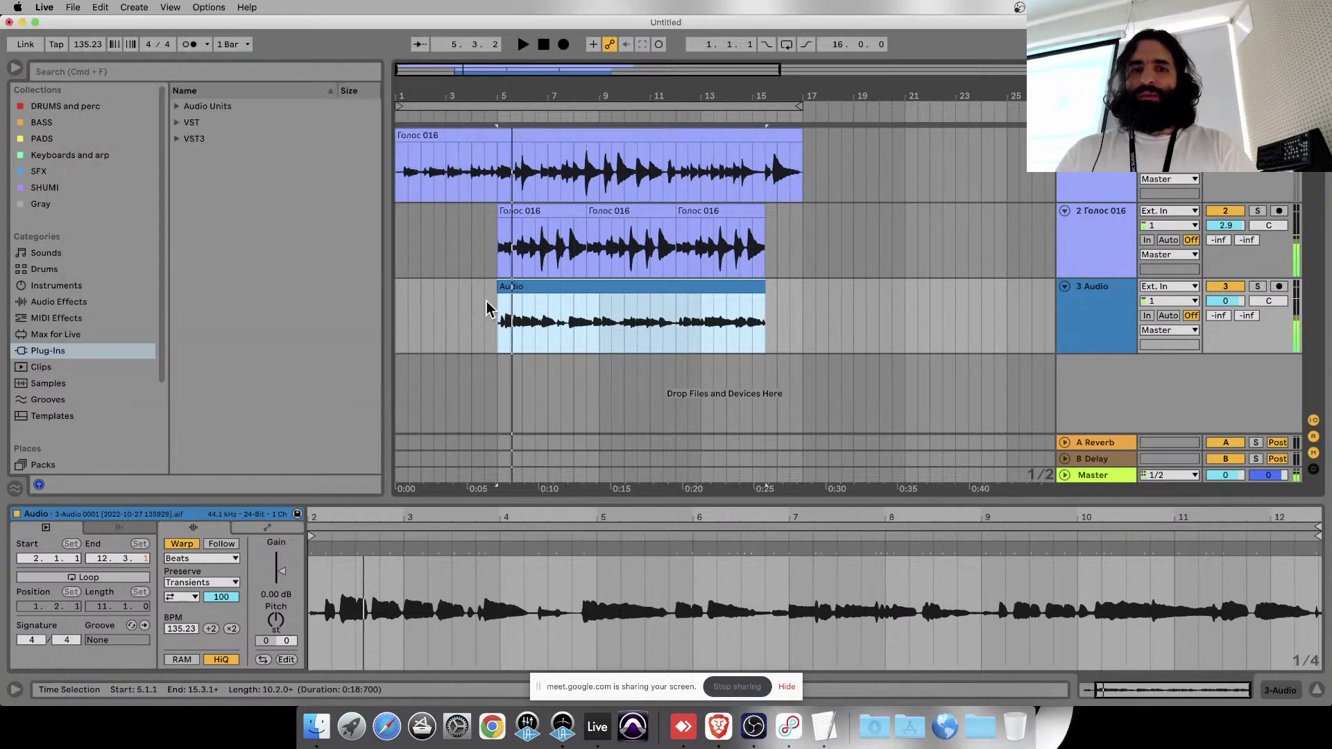
{"action": "left_click", "coordinate": [490, 311]}
{"action": "key", "text": "space"}
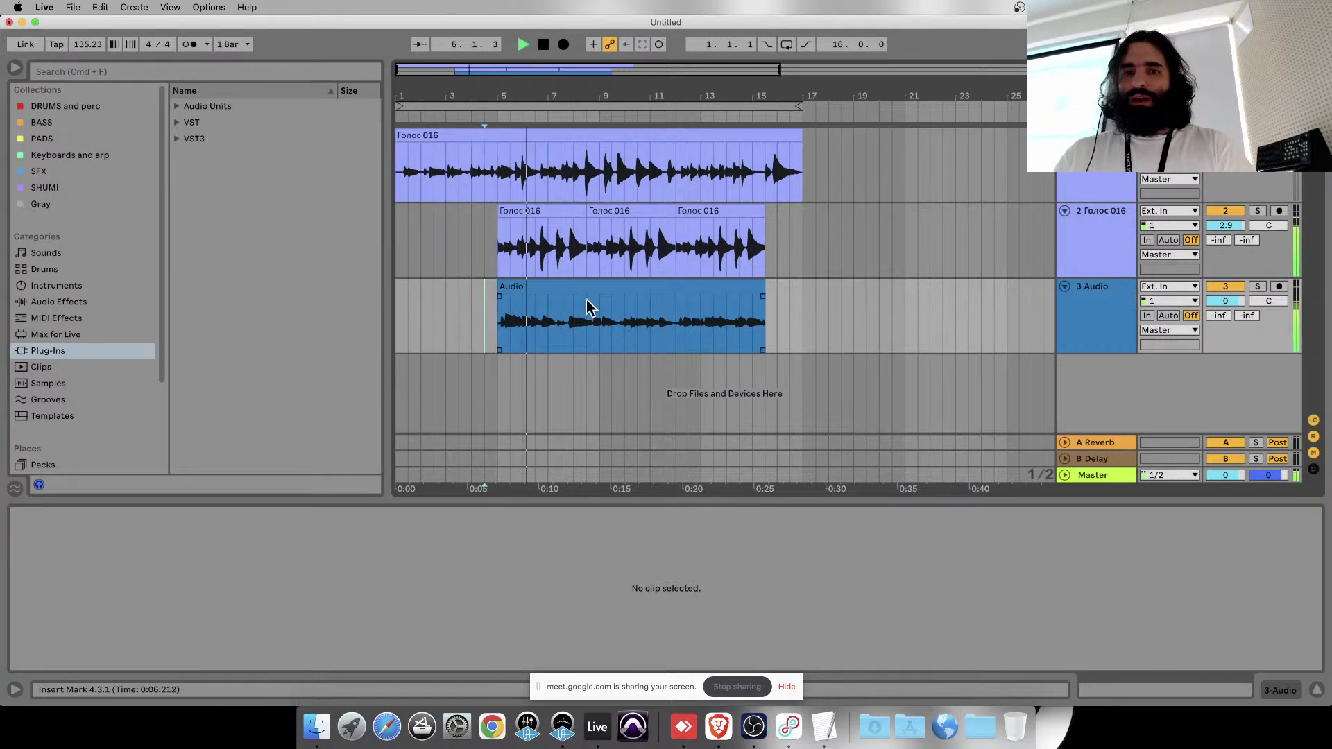
- Complete the lyric line in TextEdit with "beligerous mind", replaying the take in Live between words
{"action": "key", "text": "super+Tab"}
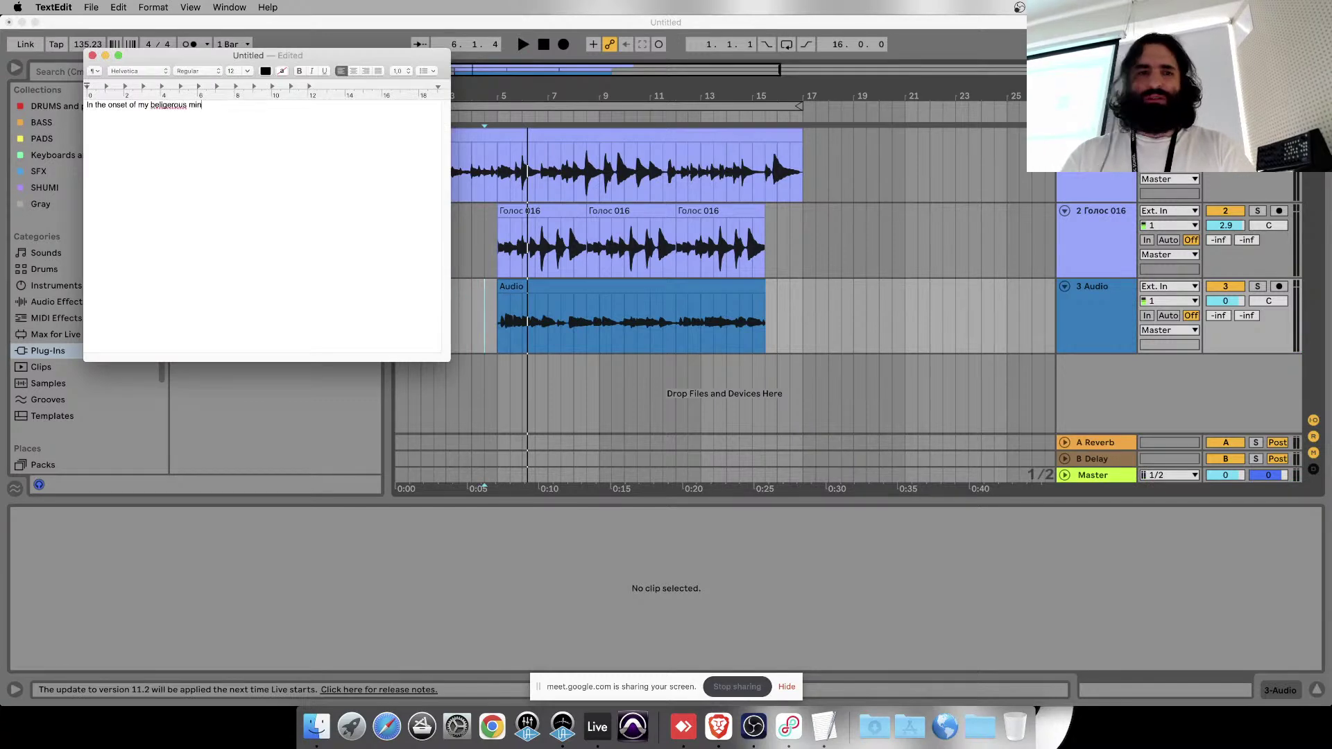
{"action": "key", "text": "super+Tab"}
{"action": "key", "text": "space"}
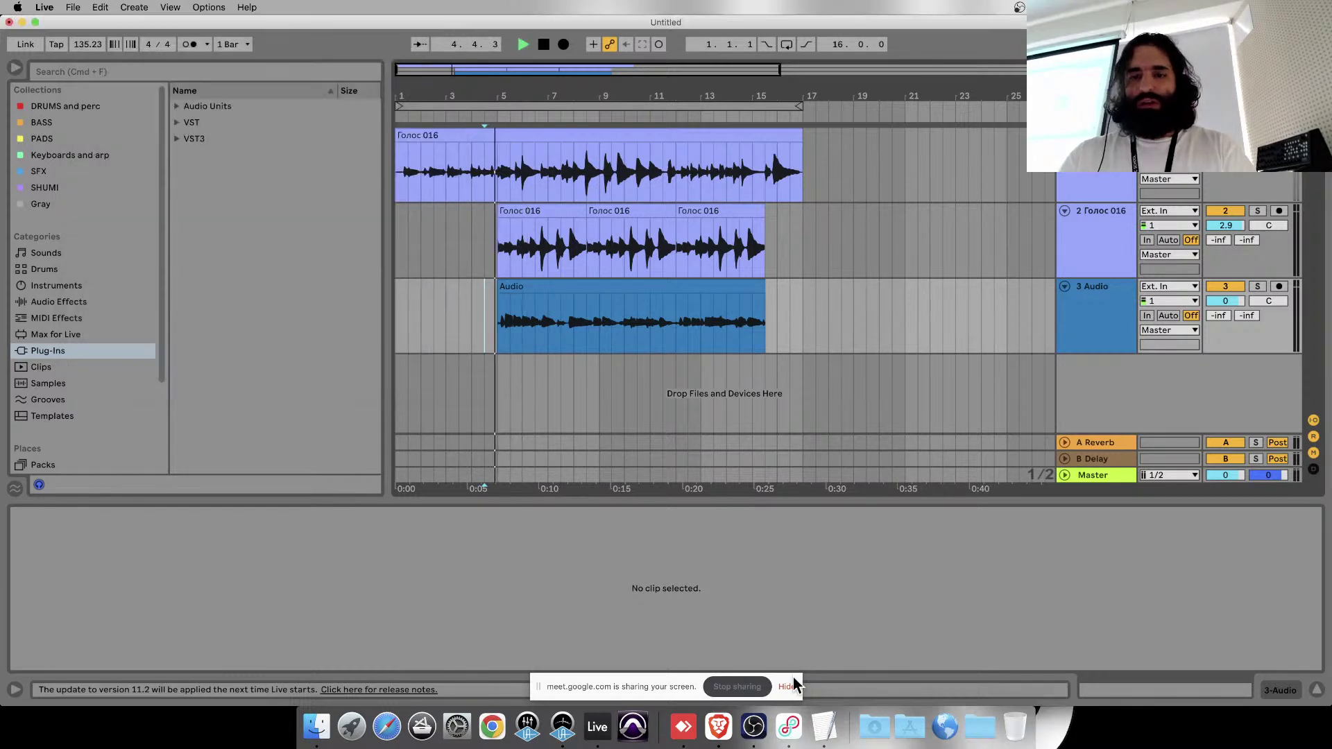
{"action": "left_click", "coordinate": [824, 727]}
{"action": "type", "text": "d"}
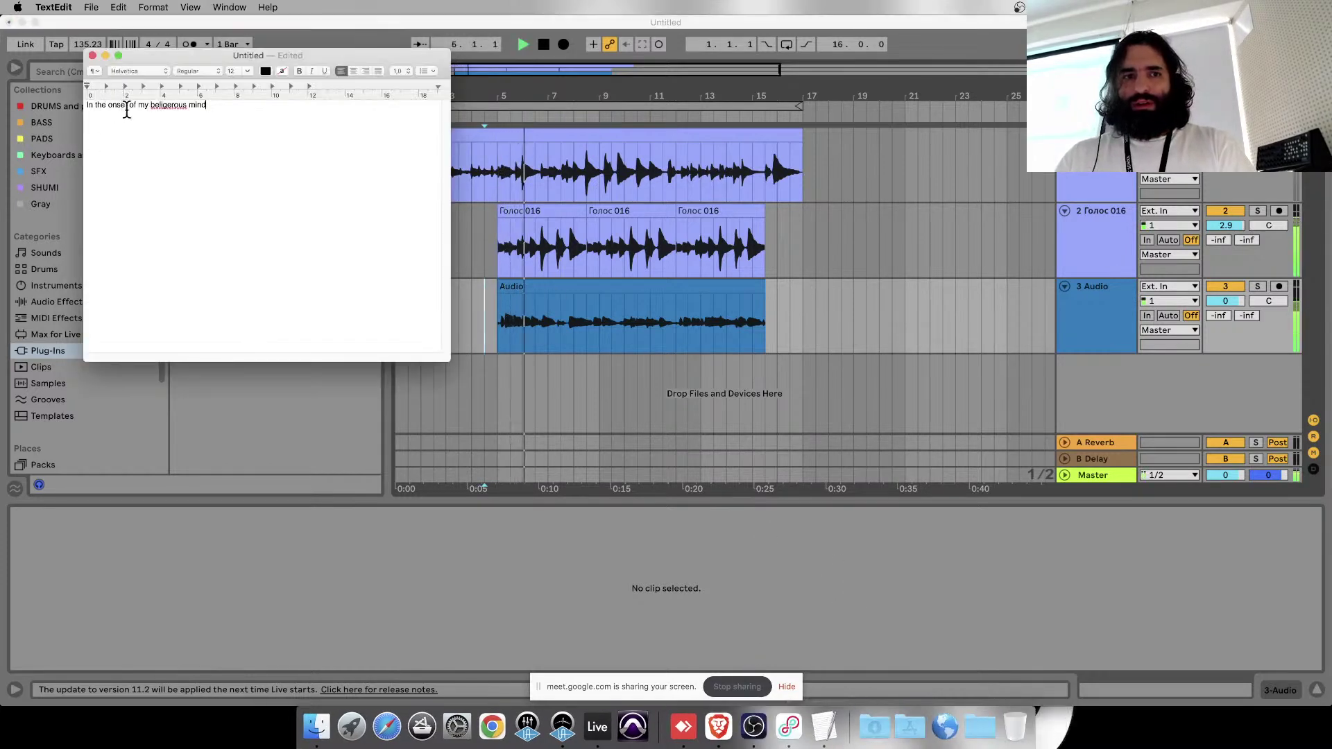
- Replay the take from 5.1.1 and replace "In the onset" in the TextEdit lyric with "Form my hands and the top of"
{"action": "left_click", "coordinate": [530, 295]}
{"action": "left_click", "coordinate": [530, 284]}
{"action": "key", "text": "space"}
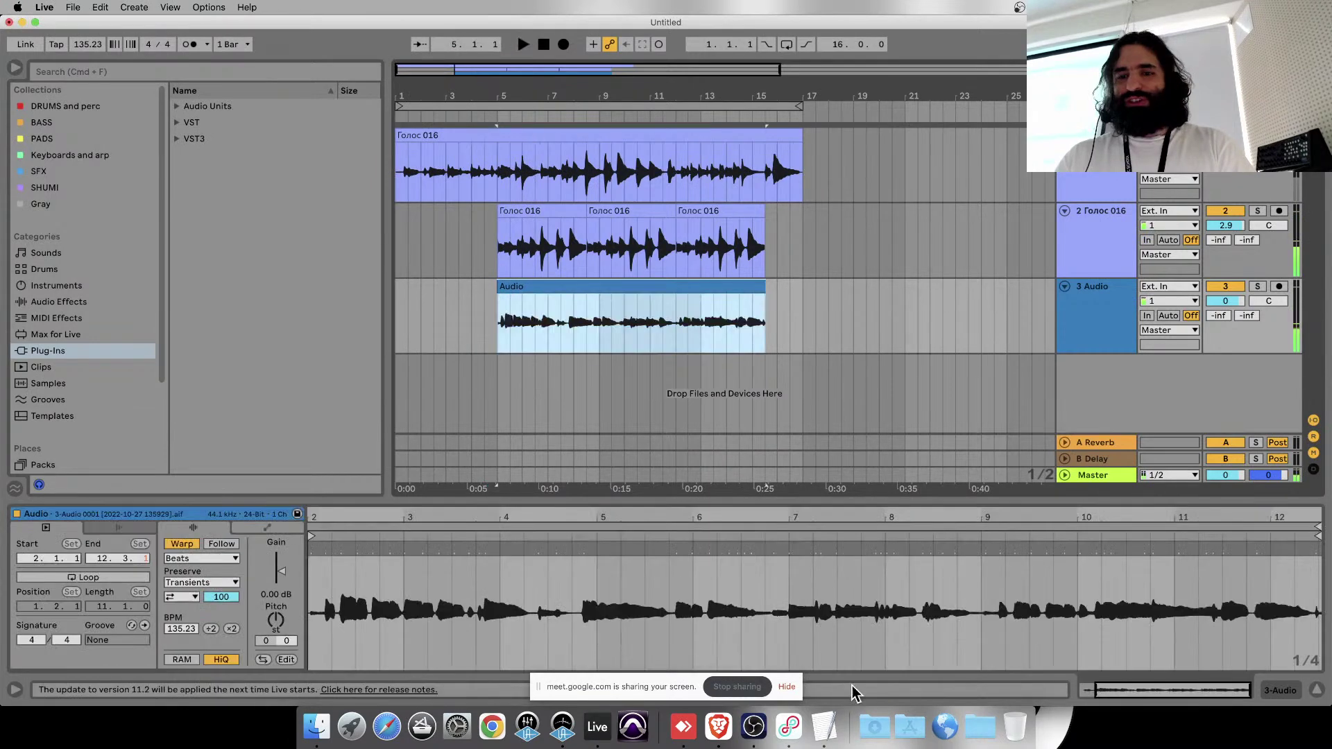
{"action": "key", "text": "space"}
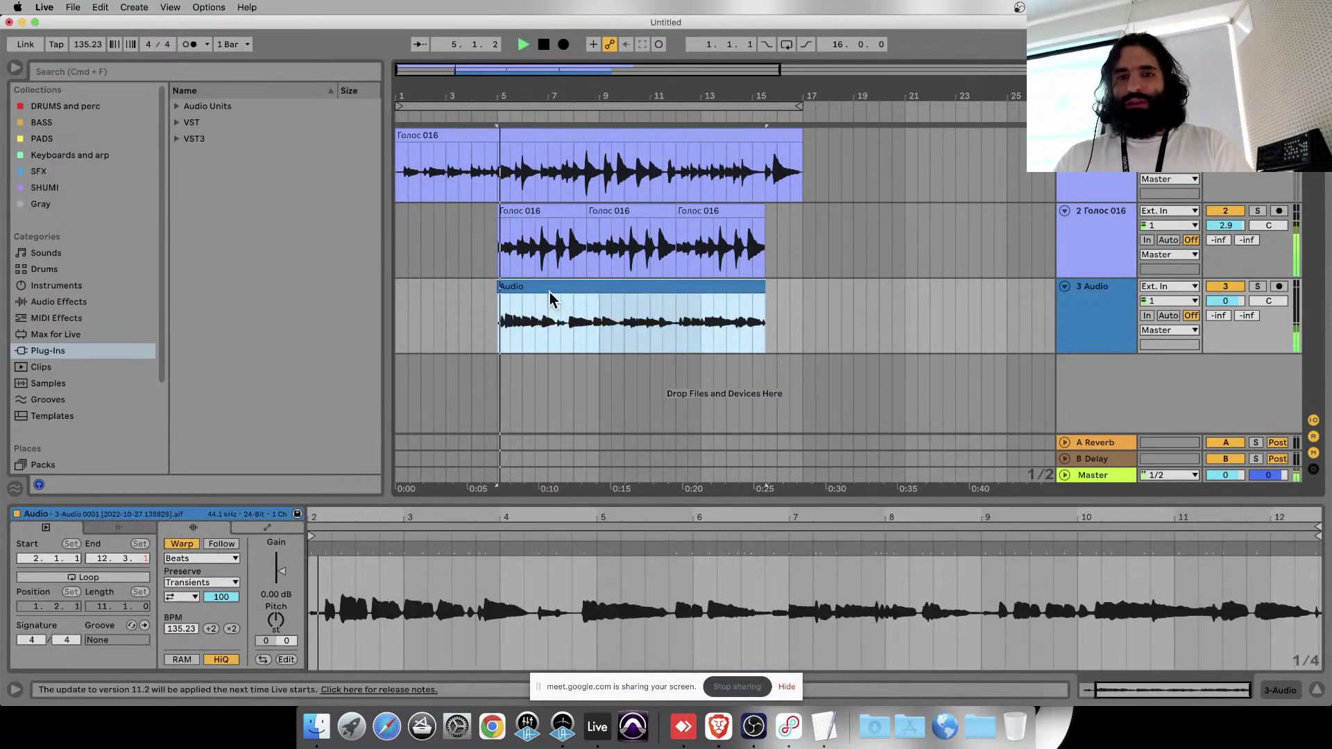
{"action": "key", "text": "super+Tab"}
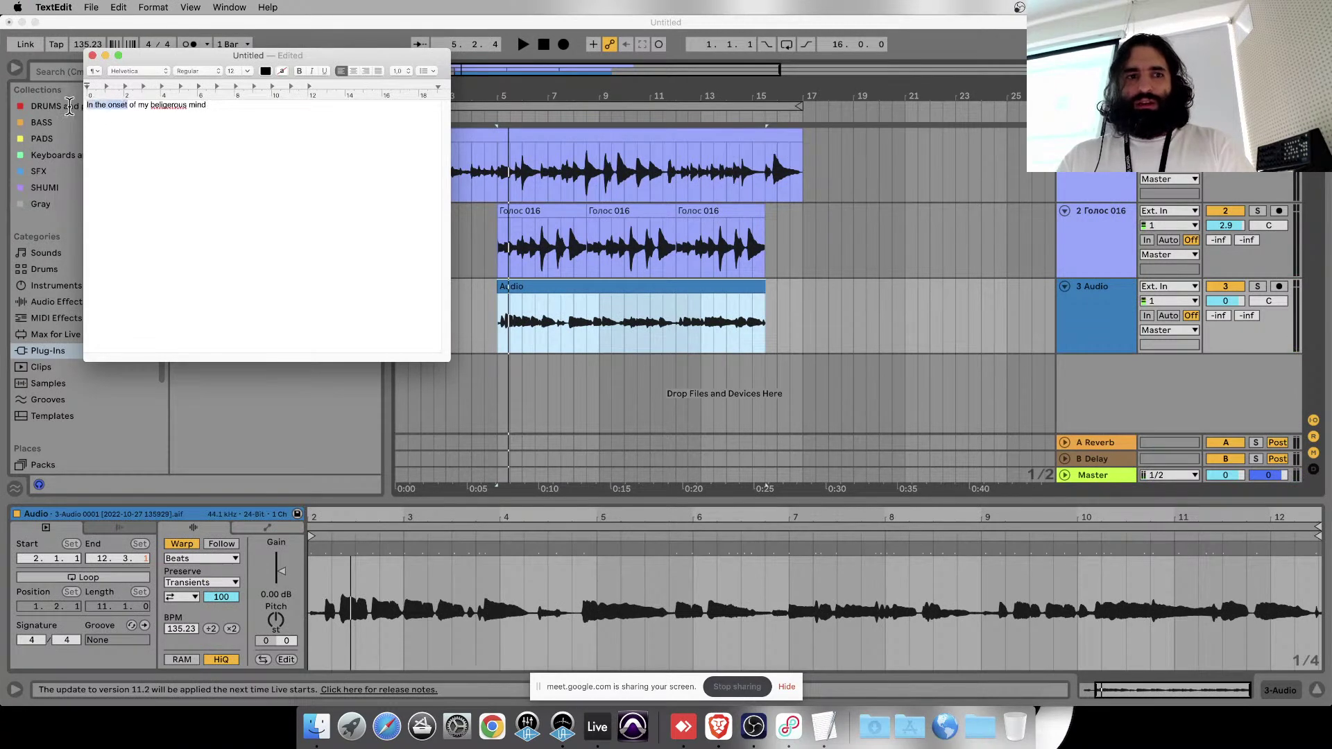
{"action": "type", "text": "Form my han"}
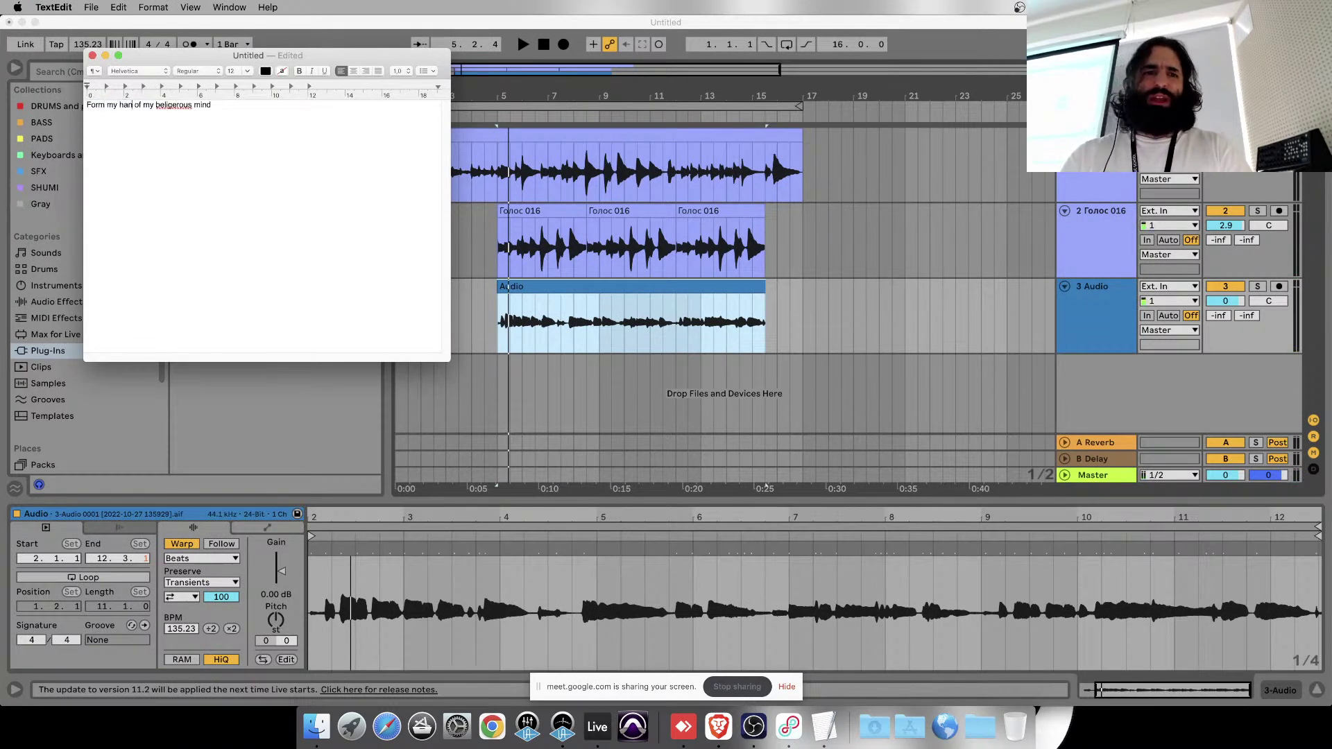
{"action": "type", "text": "ds and the top of"}
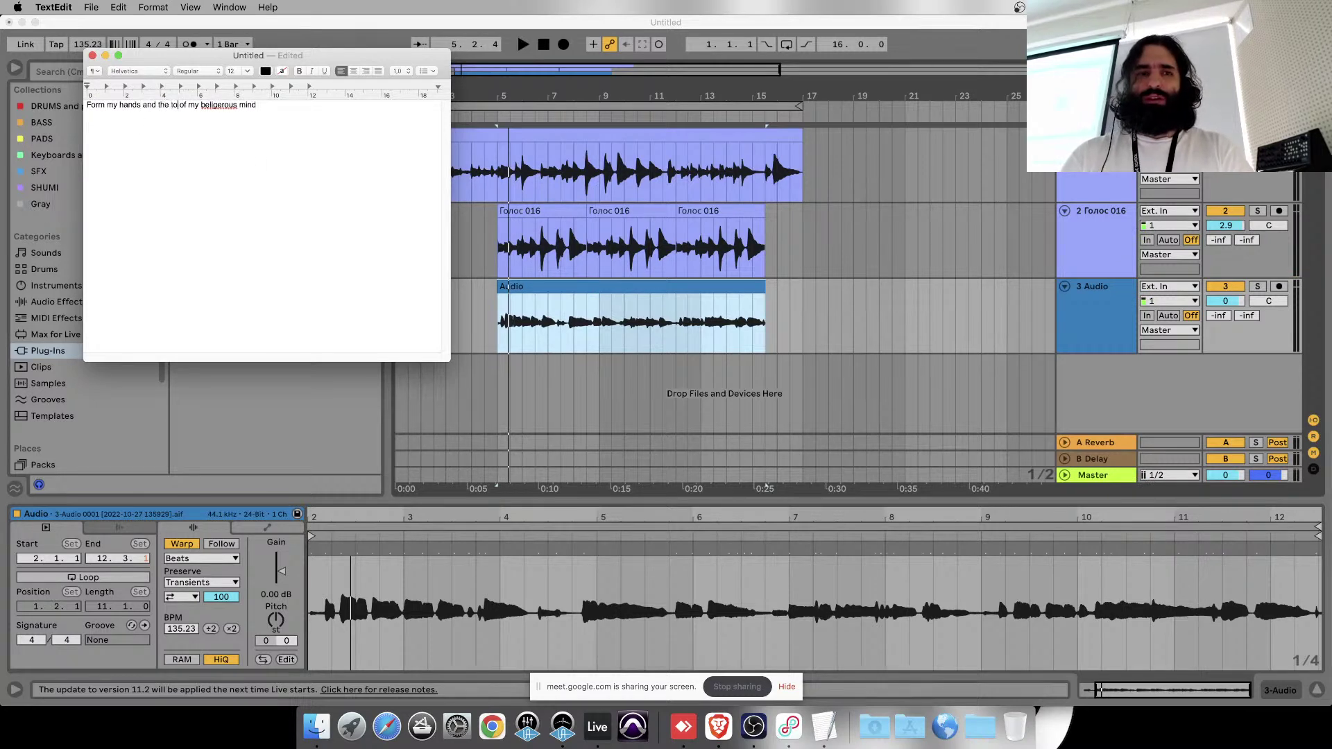
- Replay the take in Live from 5.1.1 and add a second lyric line reading "I fly" in TextEdit
{"action": "left_click", "coordinate": [580, 285]}
{"action": "key", "text": "space"}
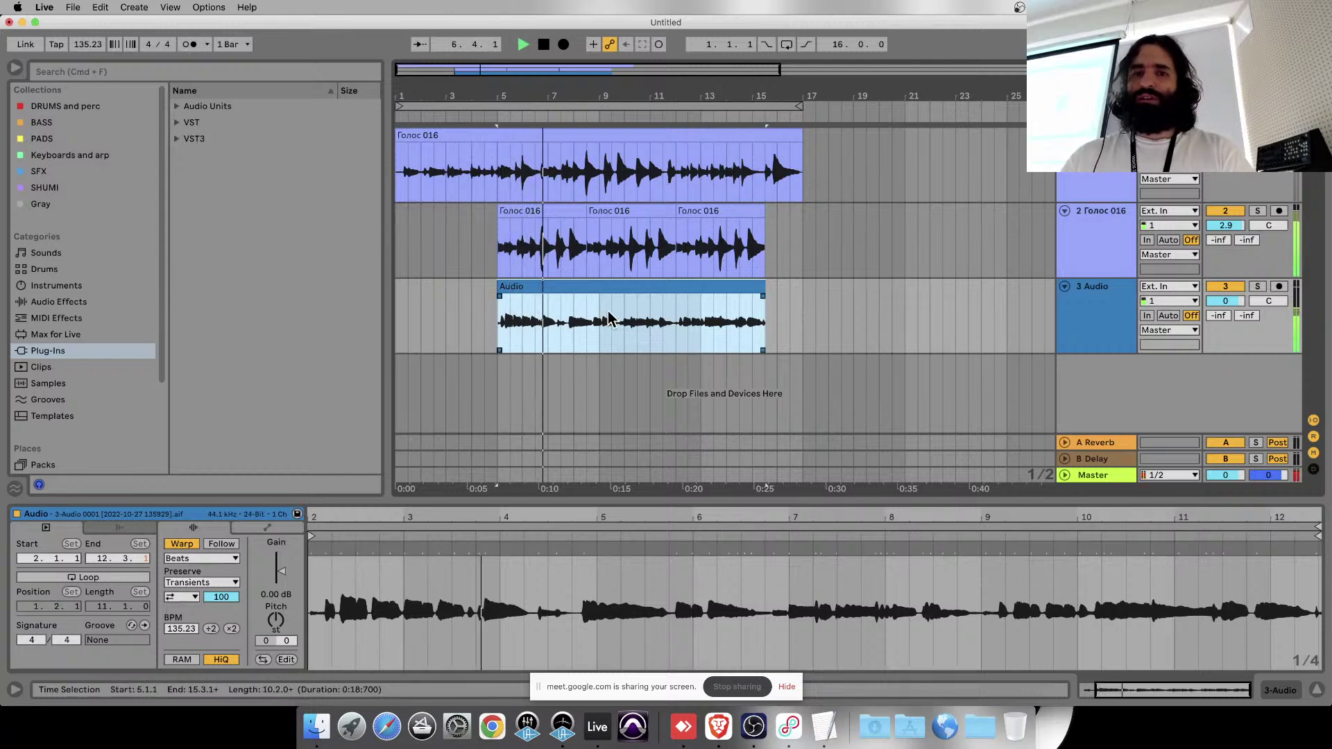
{"action": "left_click", "coordinate": [824, 725]}
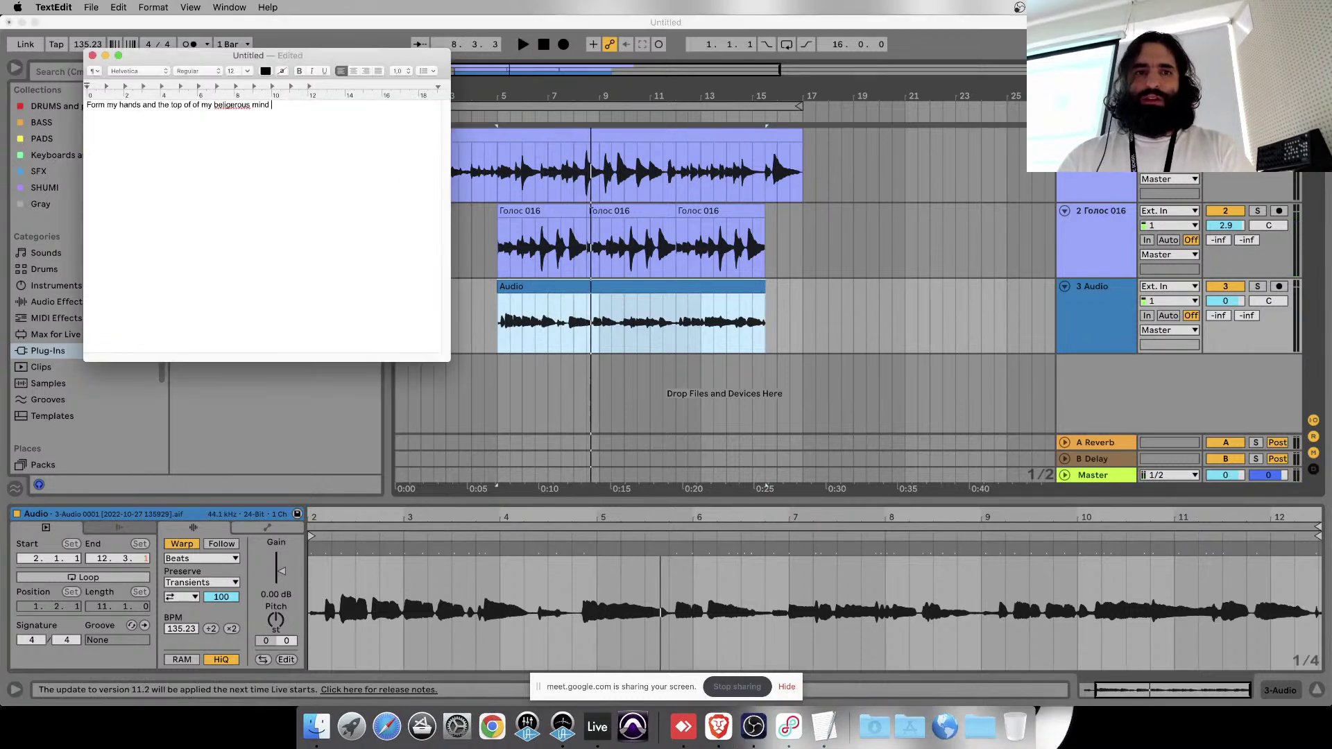
{"action": "type", "text": "I fly"}
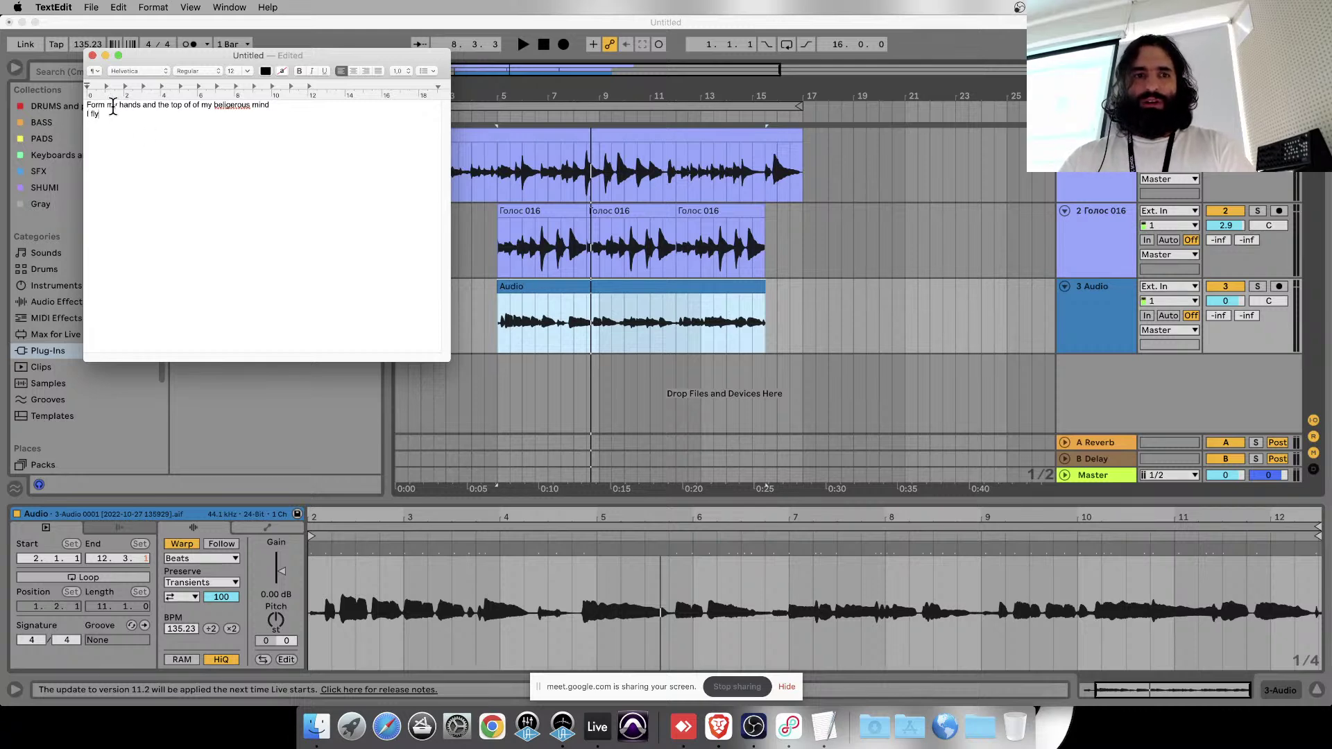
- Reword the first lyric line to read "Form the palms of my hands and my beligerous mind"
{"action": "double_click", "coordinate": [104, 114]}
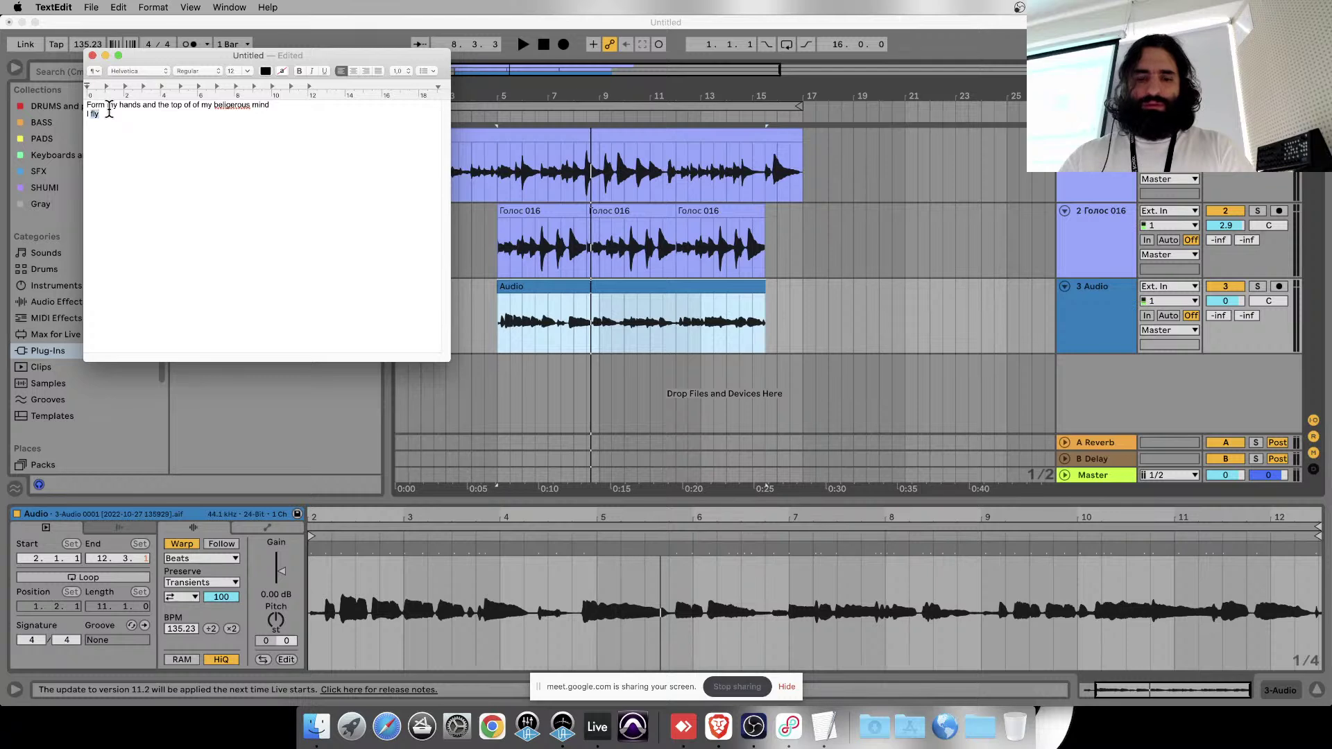
{"action": "type", "text": "the"}
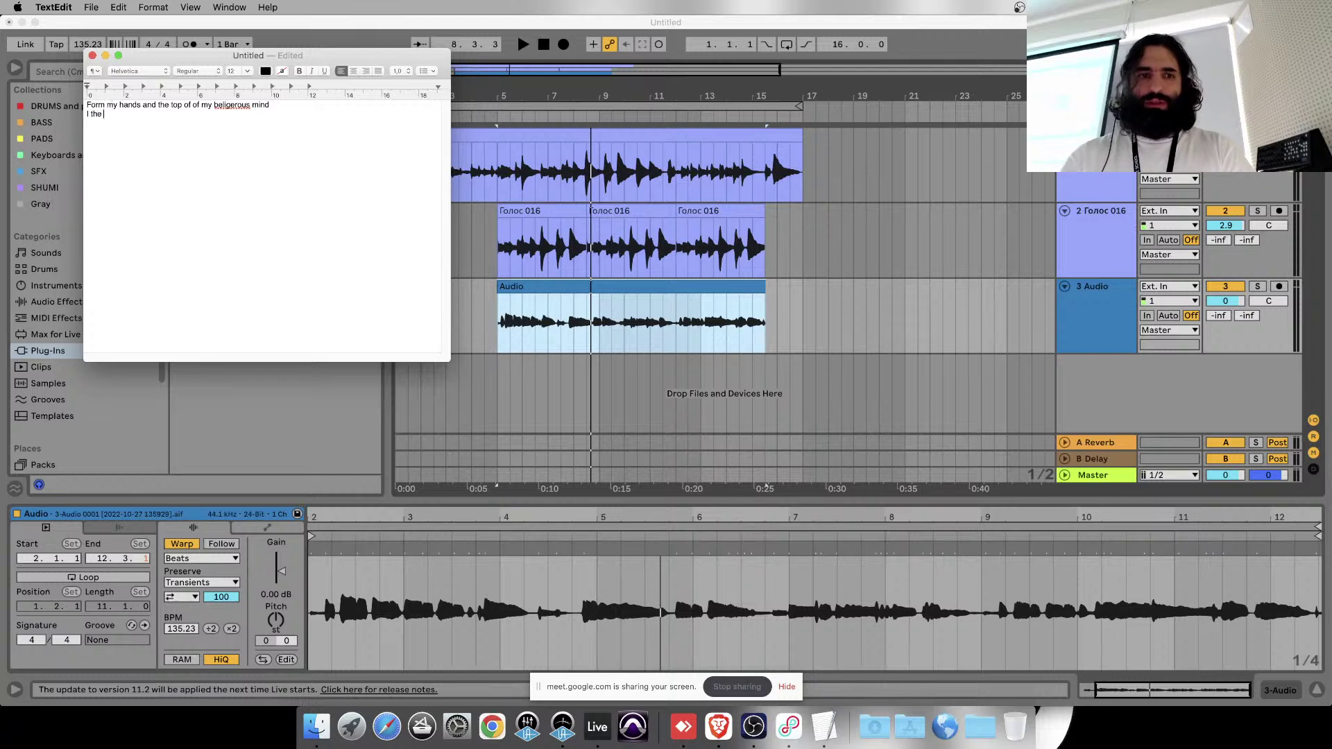
{"action": "double_click", "coordinate": [114, 106]}
{"action": "type", "text": "the palms of"}
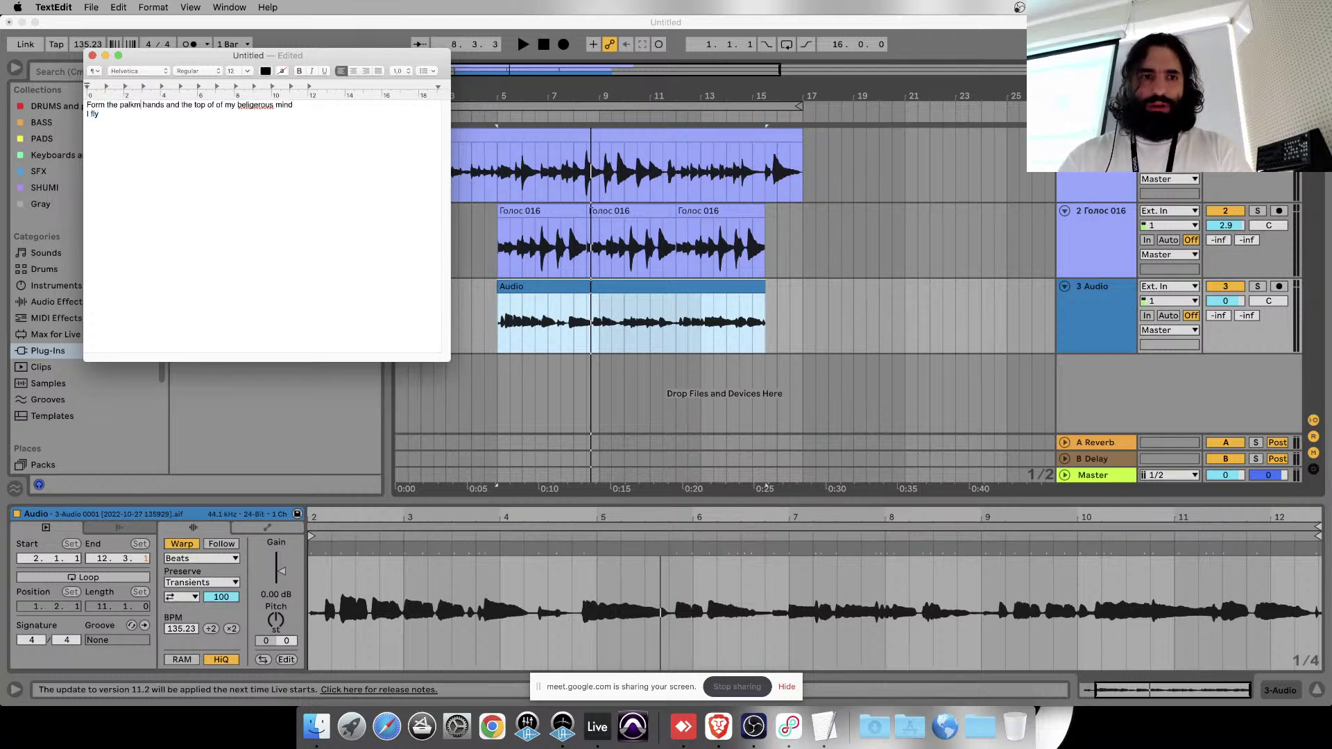
{"action": "type", "text": " my"}
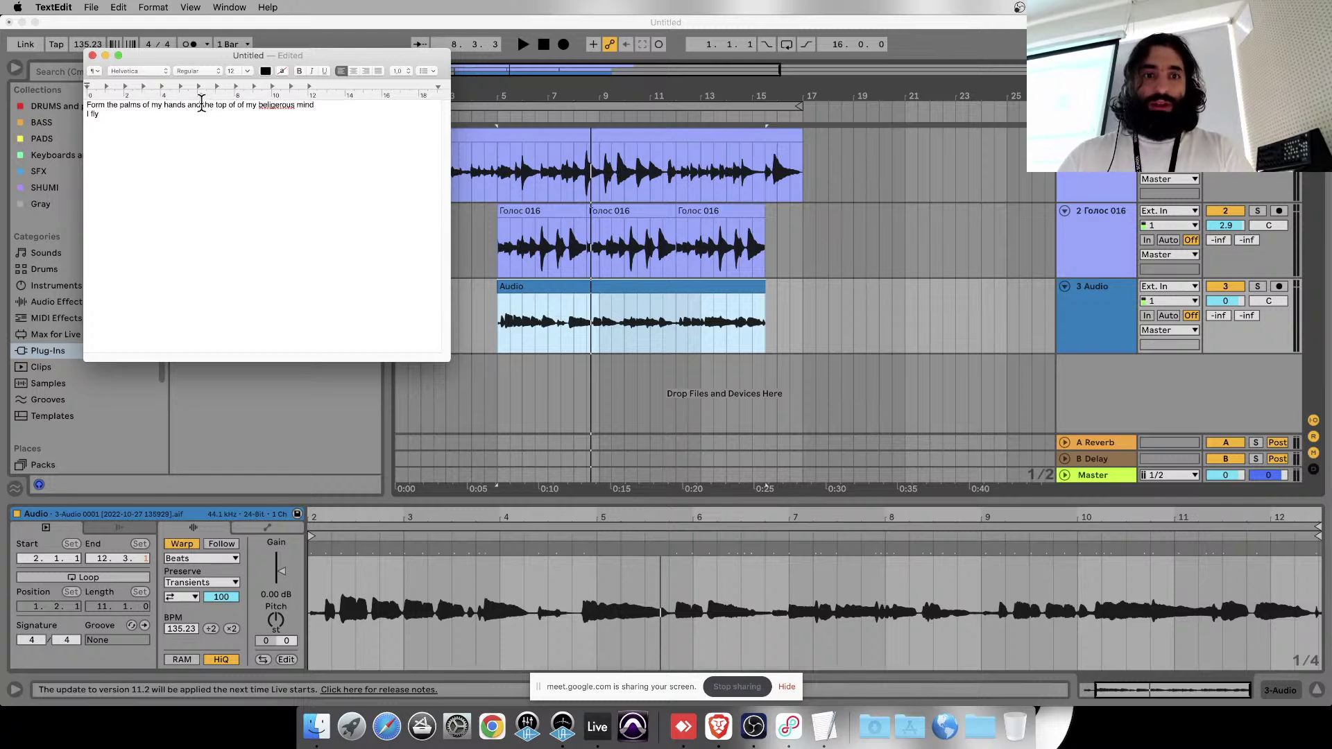
{"action": "key", "text": "BackSpace"}
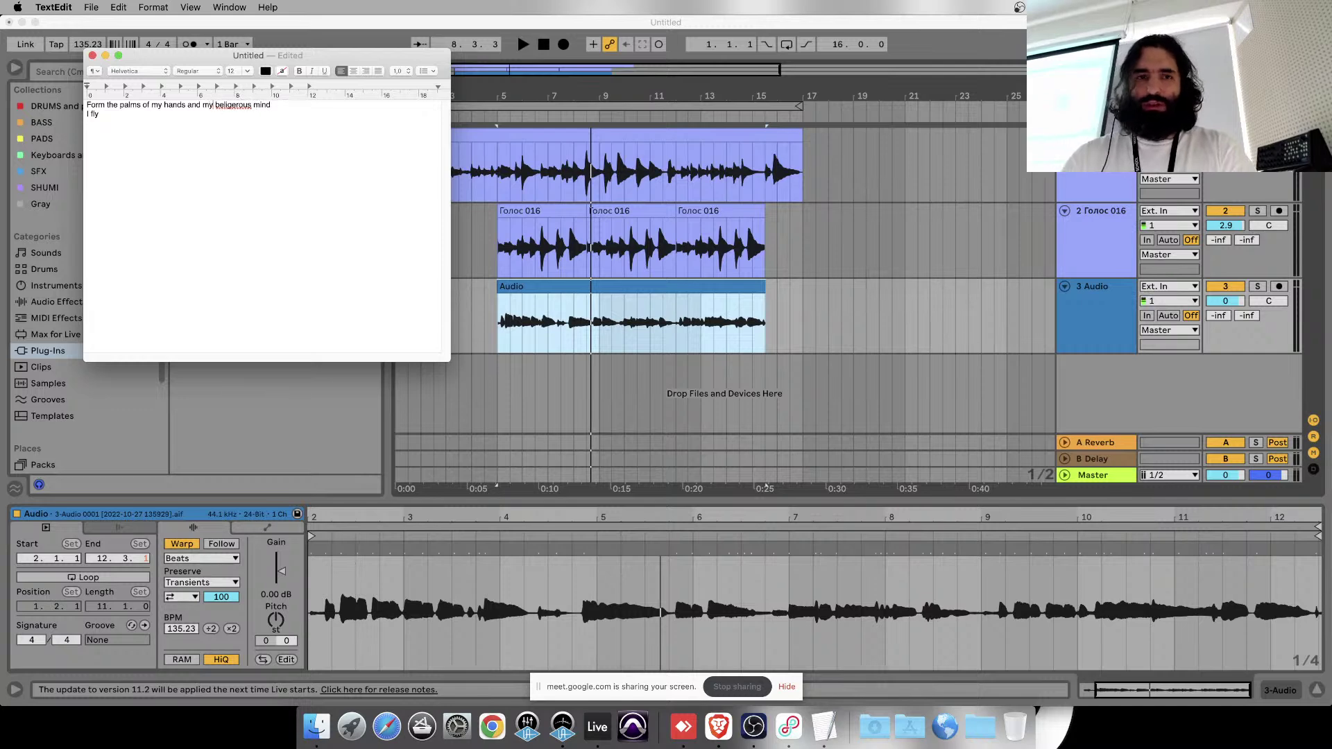
- Play the take in Live from 5.1.1 and compare it with the two lyric lines in TextEdit
{"action": "left_click", "coordinate": [539, 289]}
{"action": "key", "text": "space"}
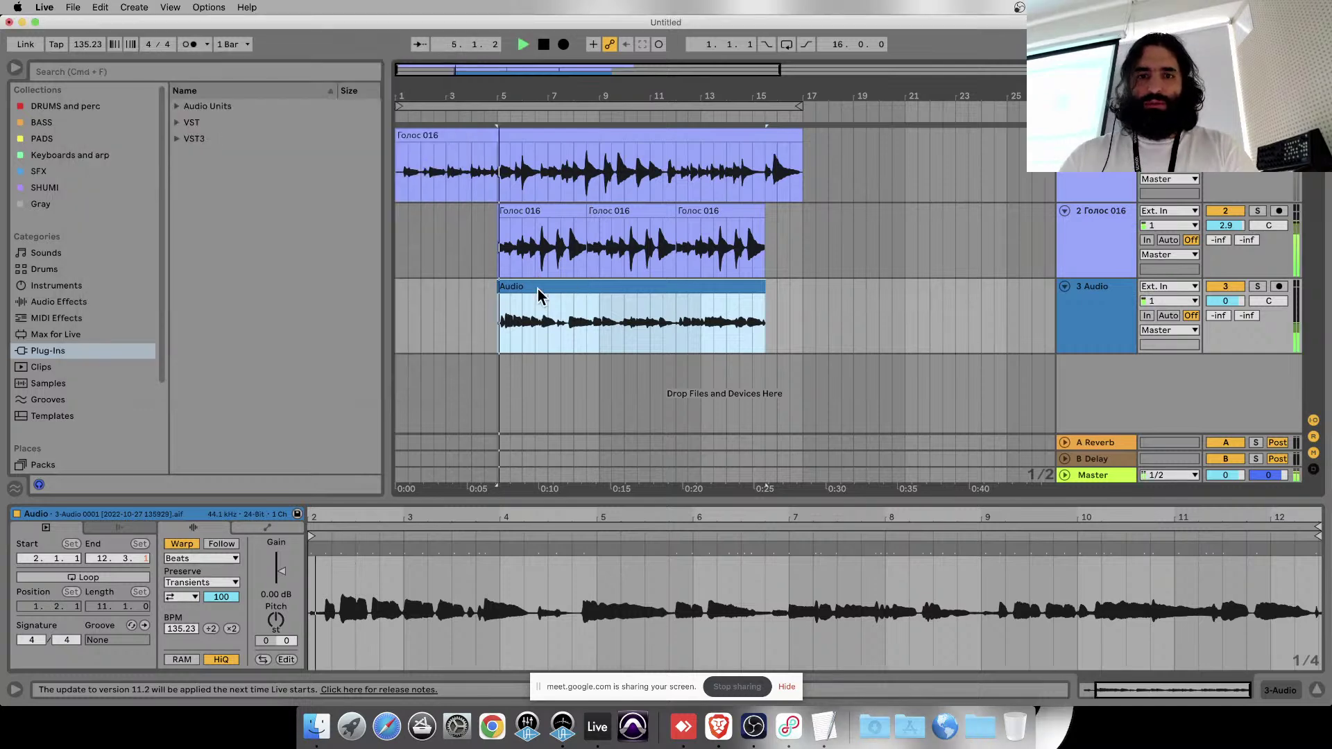
{"action": "key", "text": "super+Tab"}
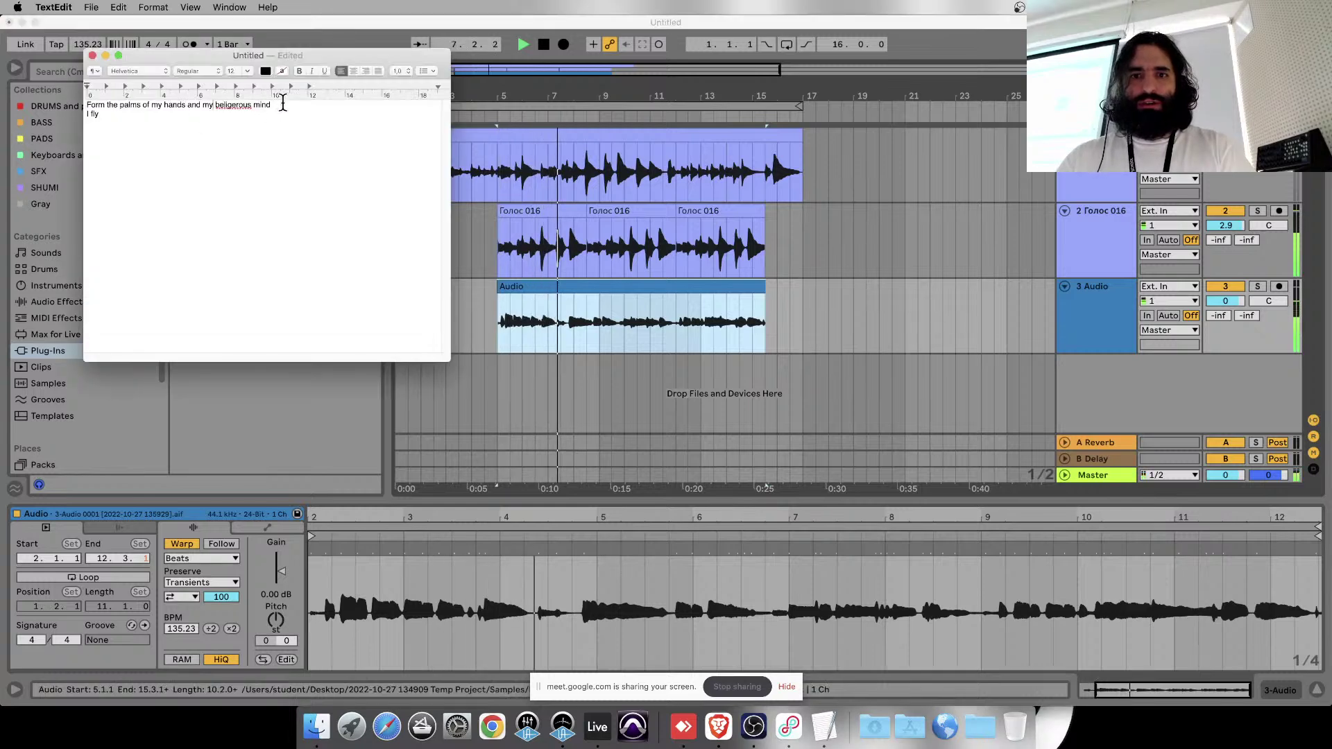
{"action": "key", "text": "Return"}
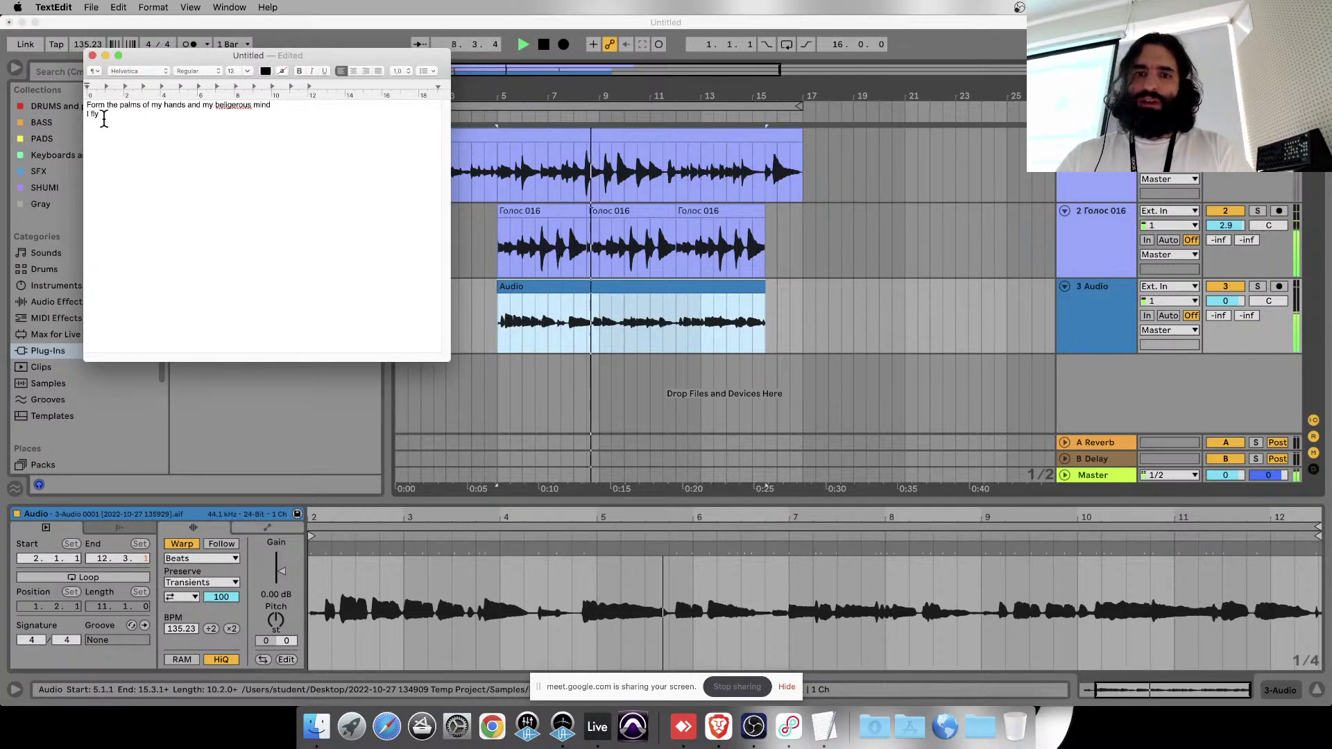
{"action": "key", "text": "super+Tab"}
{"action": "key", "text": "space"}
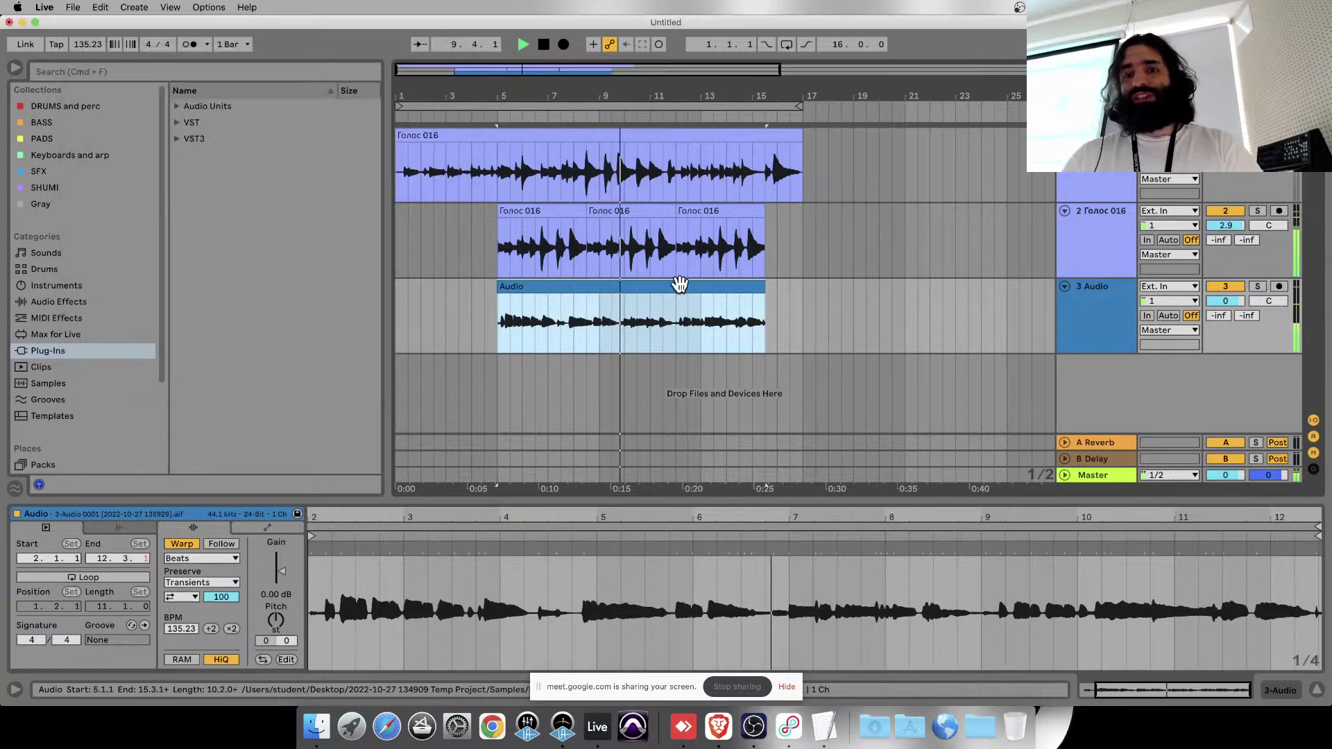
- Move the three Голос 016 loop clips on track 2 to start at 1.1.1
{"action": "left_click", "coordinate": [541, 214]}
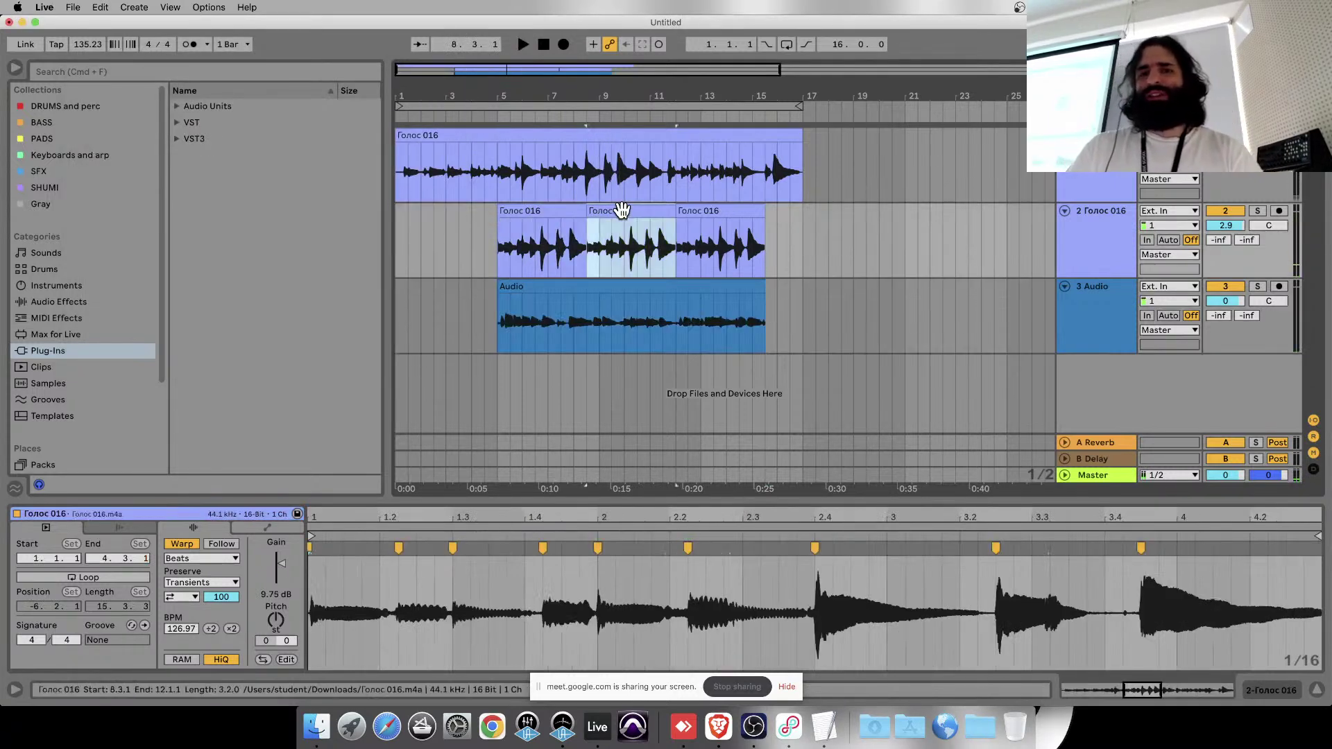
{"action": "left_click", "coordinate": [692, 229], "text": "shift"}
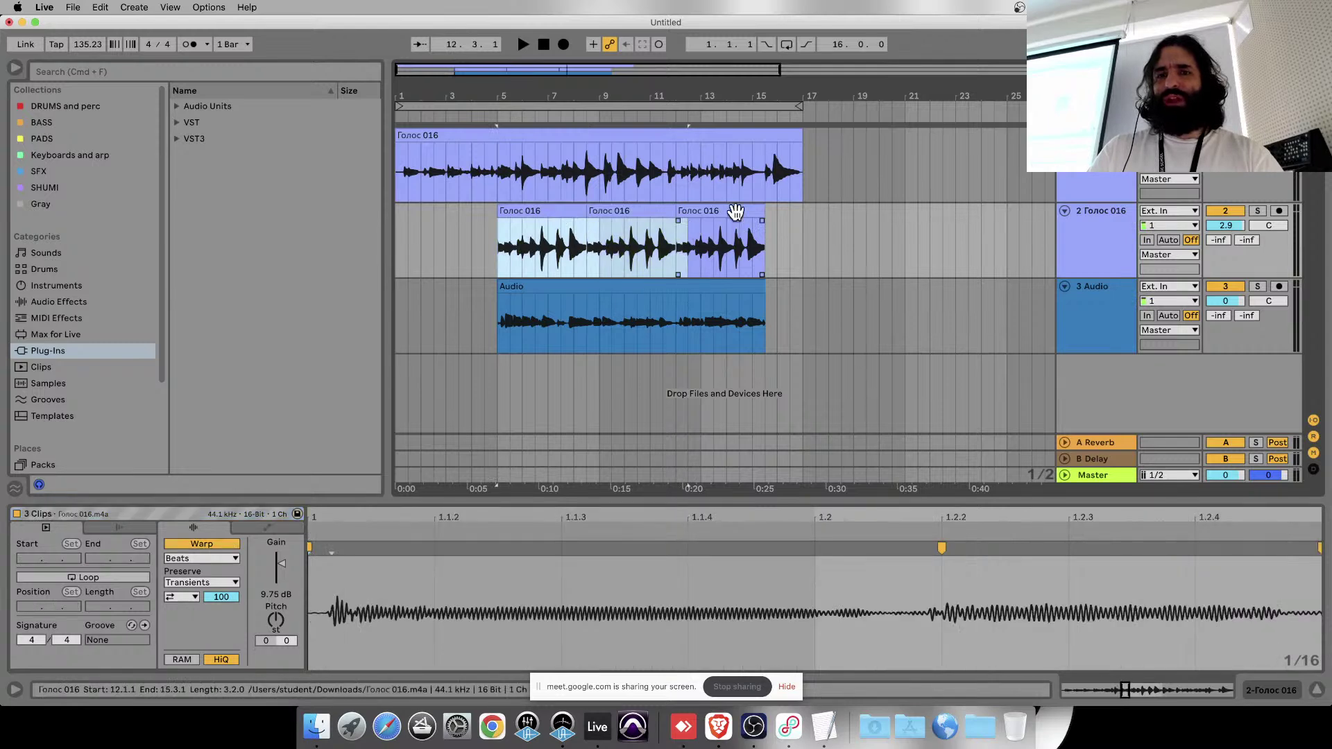
{"action": "left_click_drag", "start_coordinate": [746, 223], "coordinate": [560, 233]}
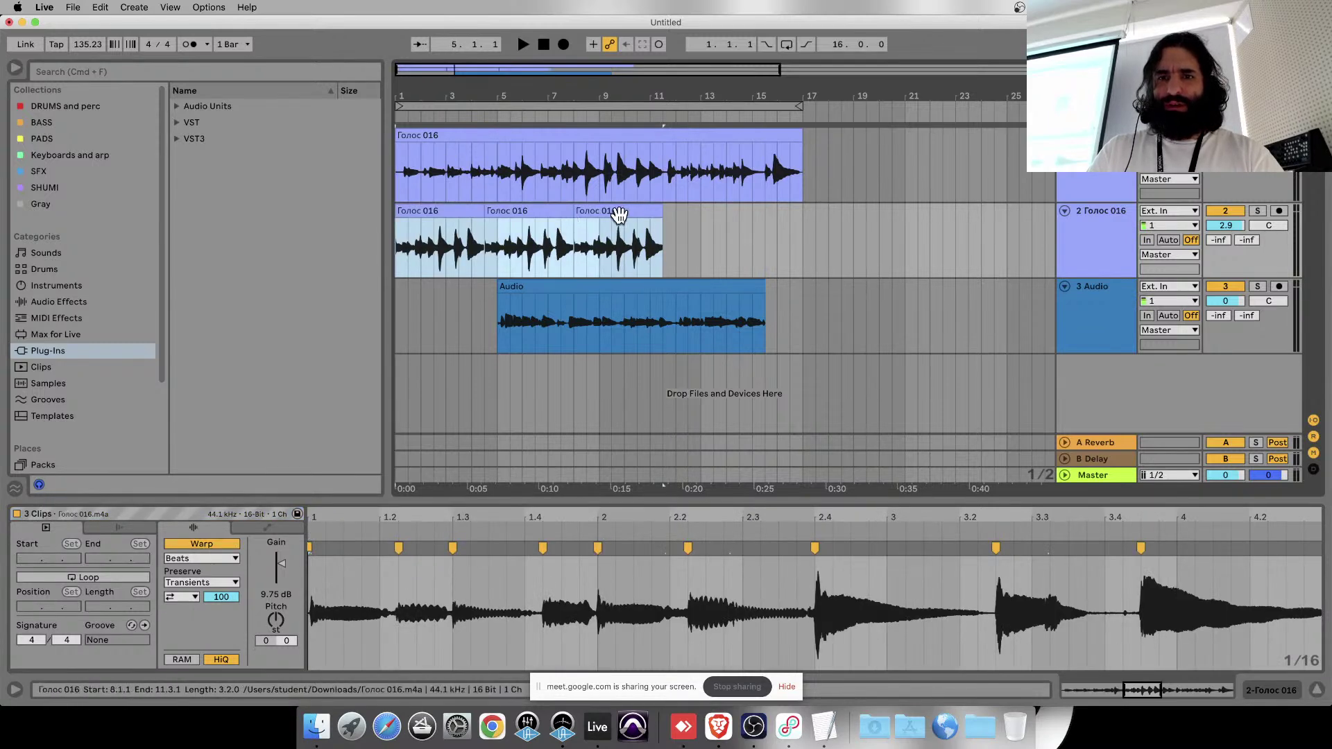
- Duplicate the last loop clip on track 2 and move the vocal clip on track 3 to start at 1.1.1
{"action": "left_click", "coordinate": [618, 215]}
{"action": "key", "text": "super+d"}
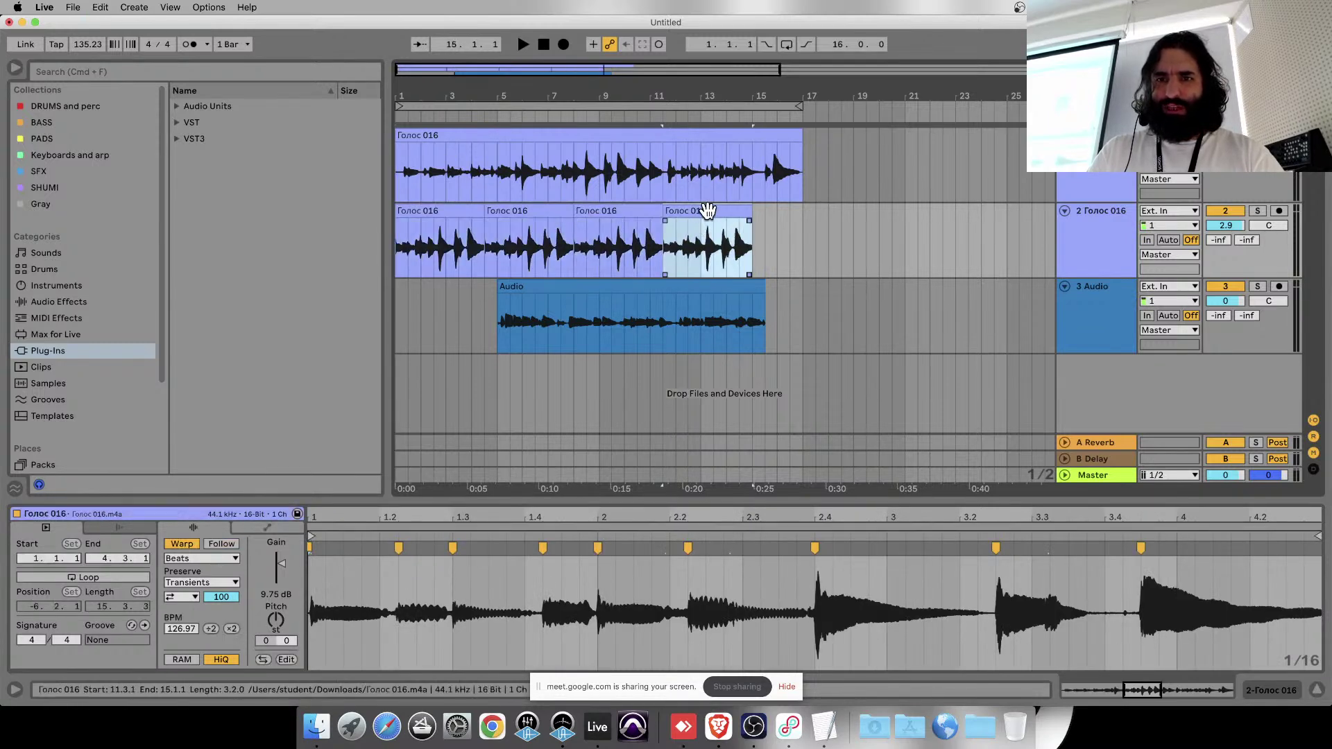
{"action": "left_click", "coordinate": [437, 226], "text": "shift"}
{"action": "left_click_drag", "start_coordinate": [610, 283], "coordinate": [497, 285]}
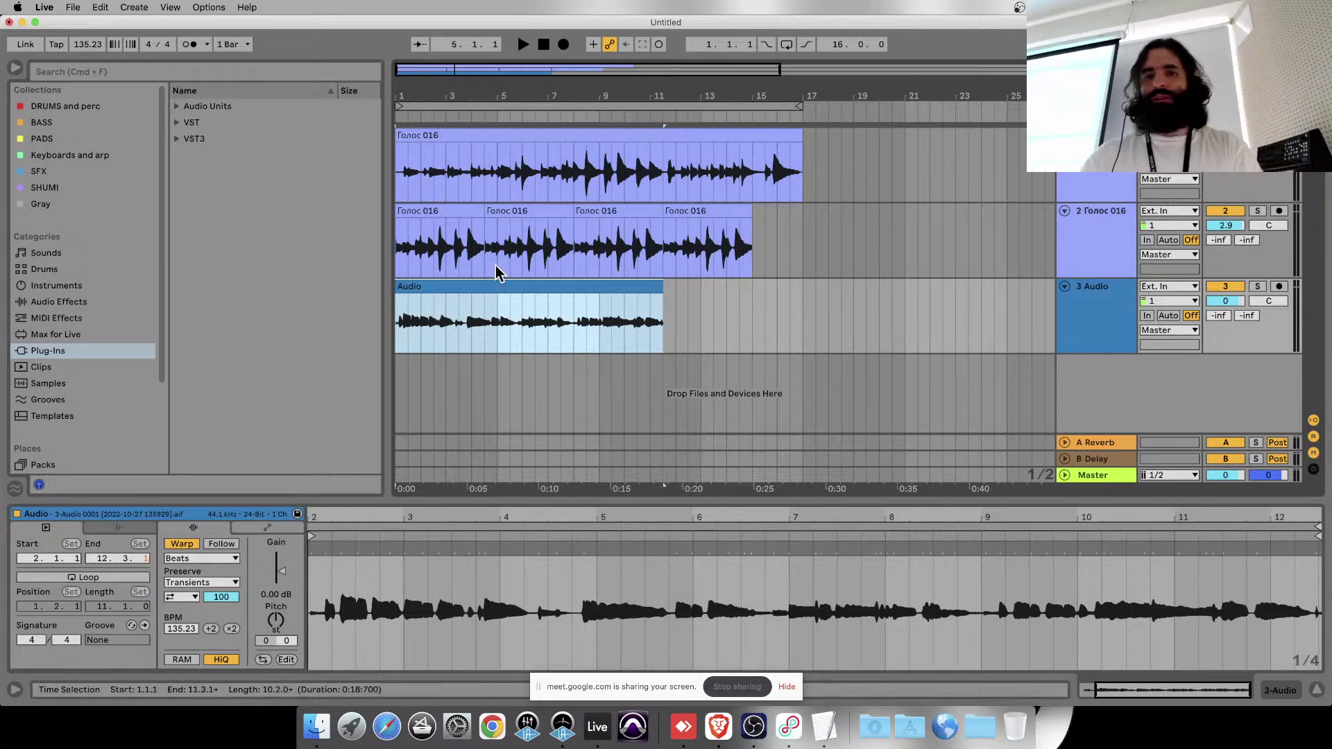
- Duplicate the four loop clips on track 2 so the loop runs to 29.1.1, and select all eight clips
{"action": "left_click", "coordinate": [440, 208]}
{"action": "left_click", "coordinate": [469, 212]}
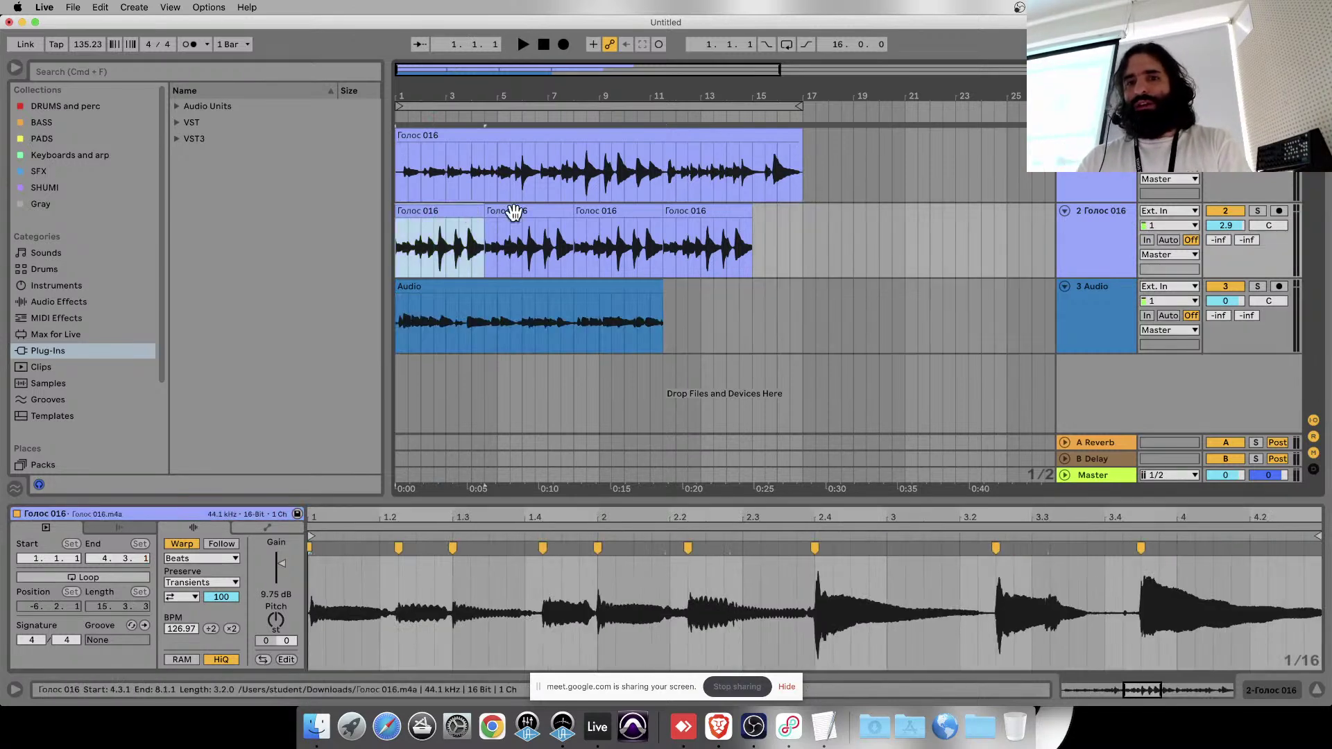
{"action": "left_click", "coordinate": [694, 212], "text": "shift"}
{"action": "key", "text": "super+d"}
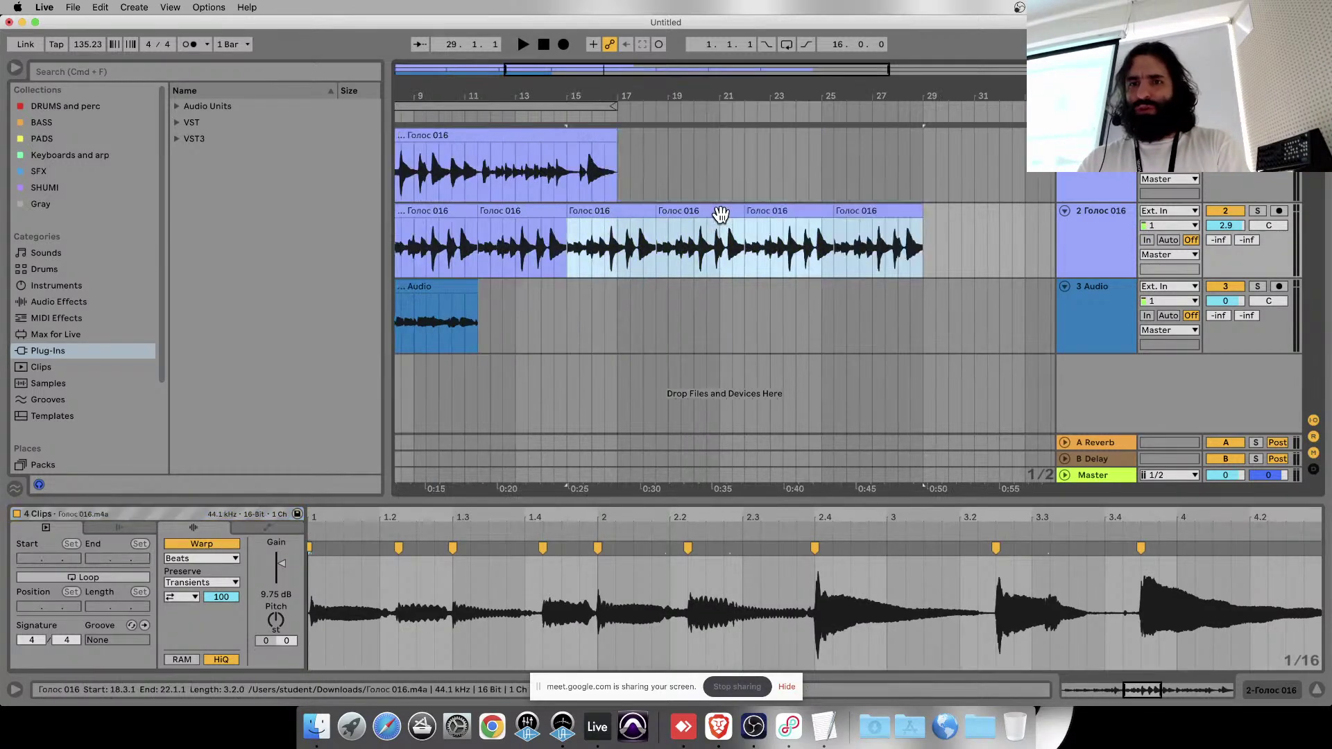
{"action": "scroll", "coordinate": [721, 214], "scroll_direction": "left", "scroll_amount": 5}
{"action": "left_click", "coordinate": [407, 211], "text": "shift"}
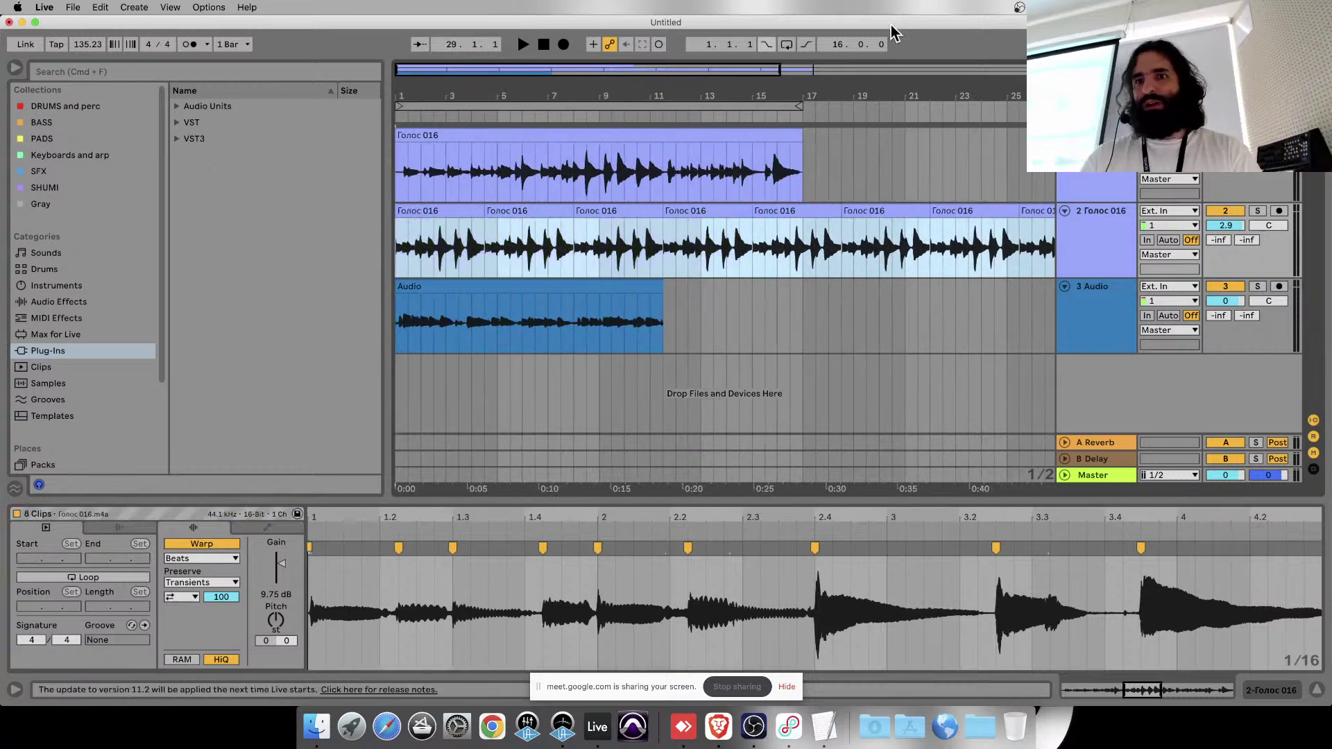
- Undo the loop duplications and the clip moves on tracks 2 and 3
{"action": "key", "text": "super+z"}
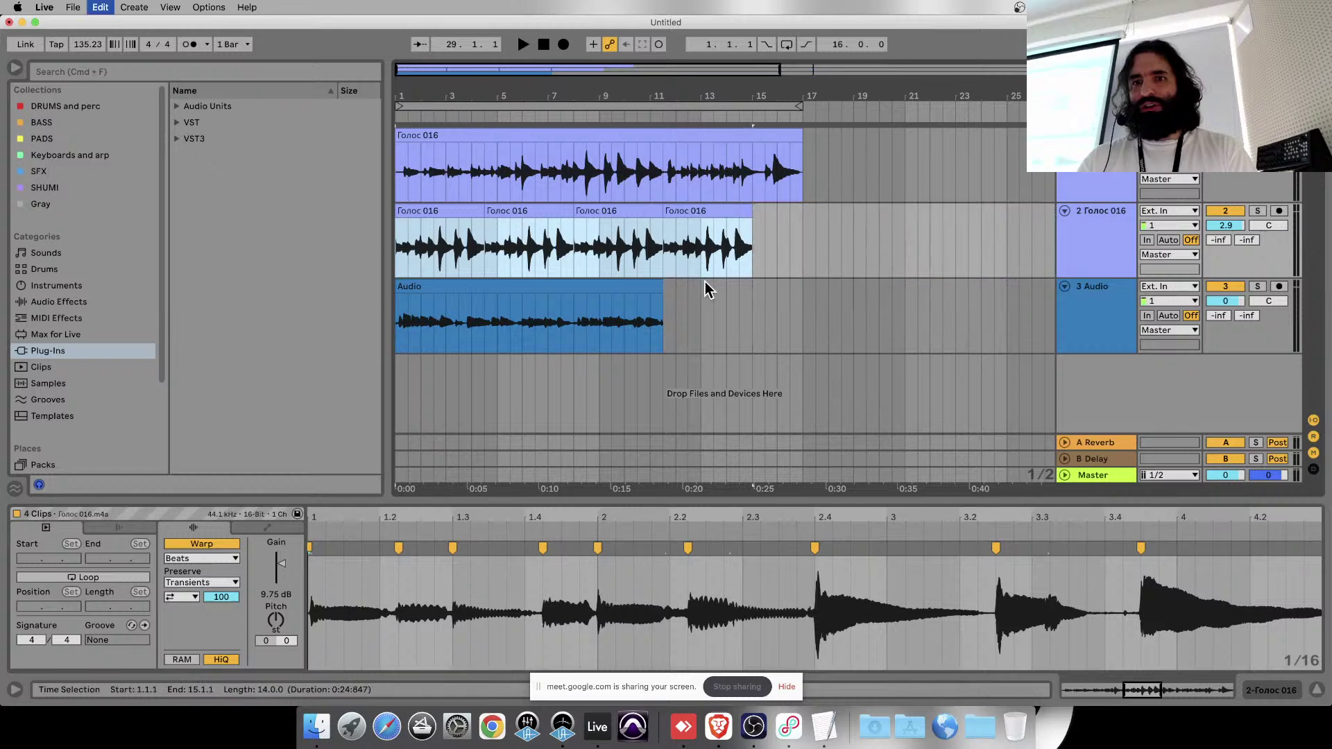
{"action": "key", "text": "super+z"}
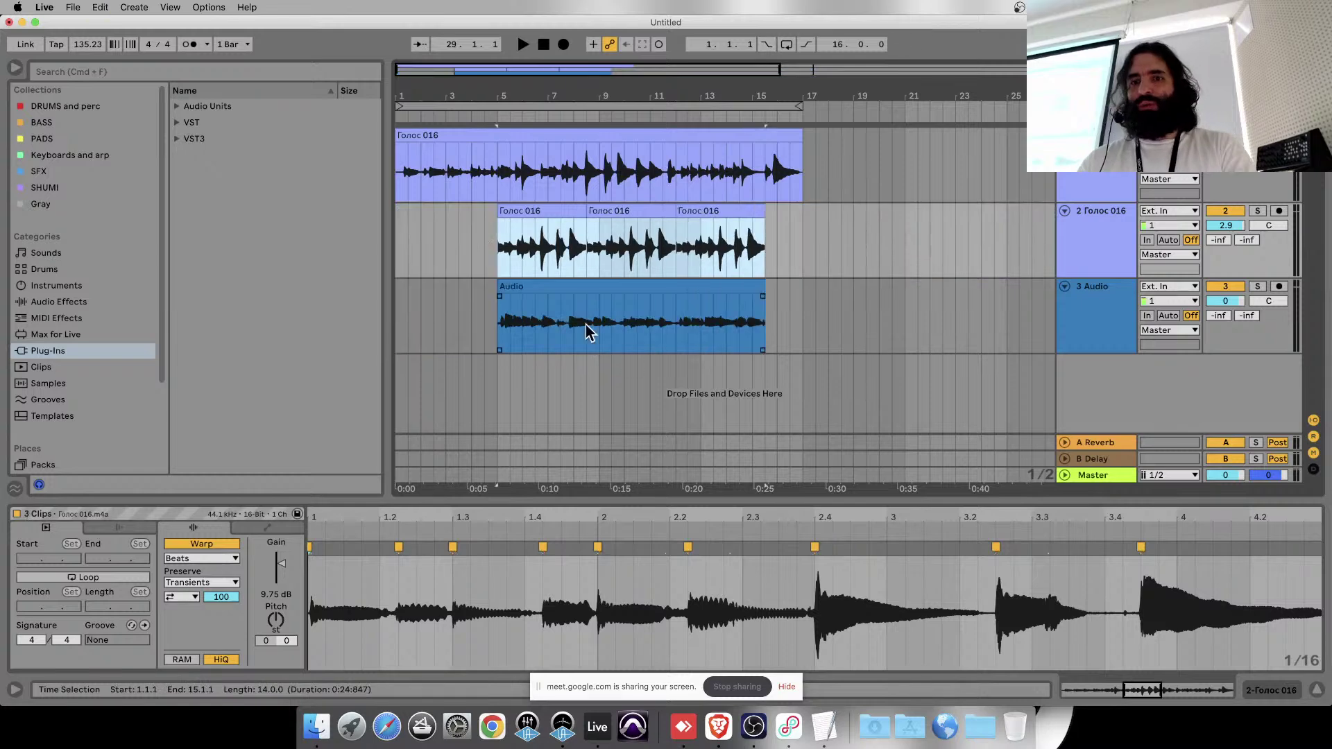
{"action": "left_click_drag", "start_coordinate": [562, 321], "coordinate": [620, 323]}
{"action": "left_click", "coordinate": [586, 246]}
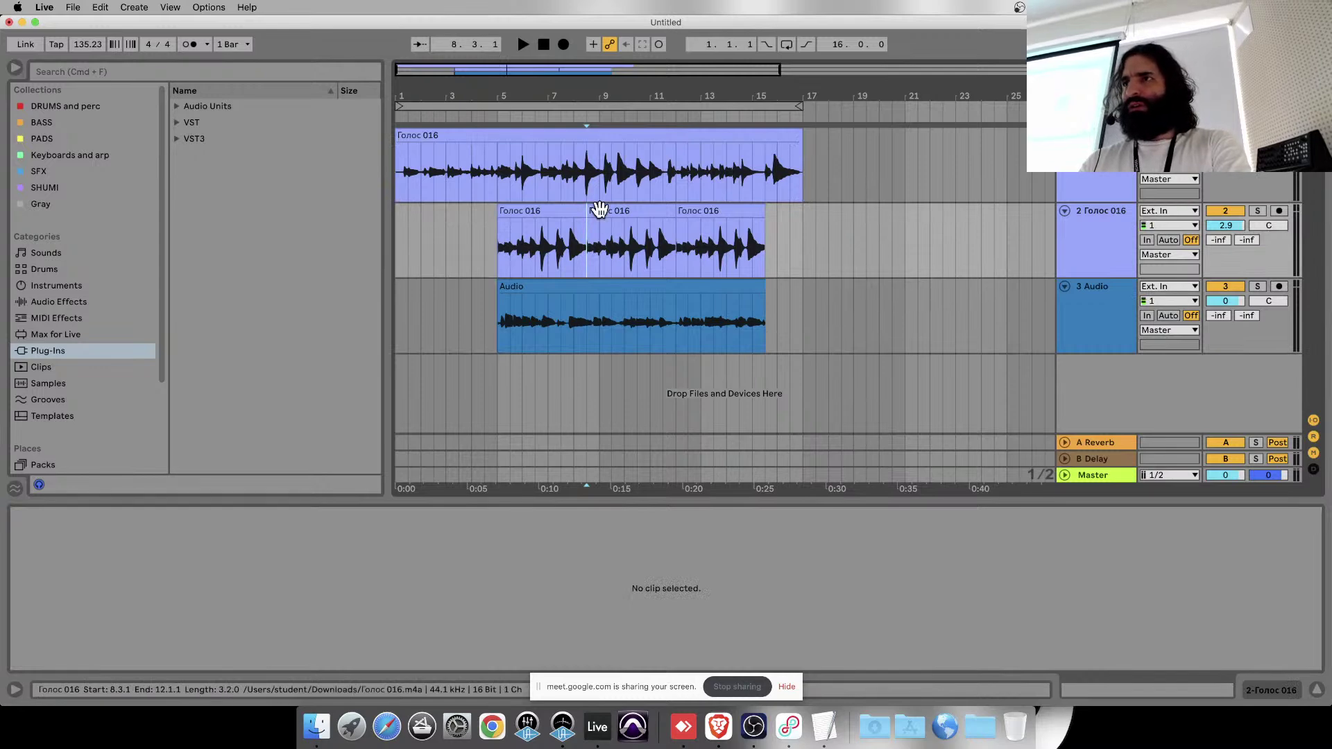
- Play the arrangement from 5.1.1 and delete the long original Голос 016 clip from track 1 during playback
{"action": "left_click", "coordinate": [501, 295]}
{"action": "left_click", "coordinate": [520, 287]}
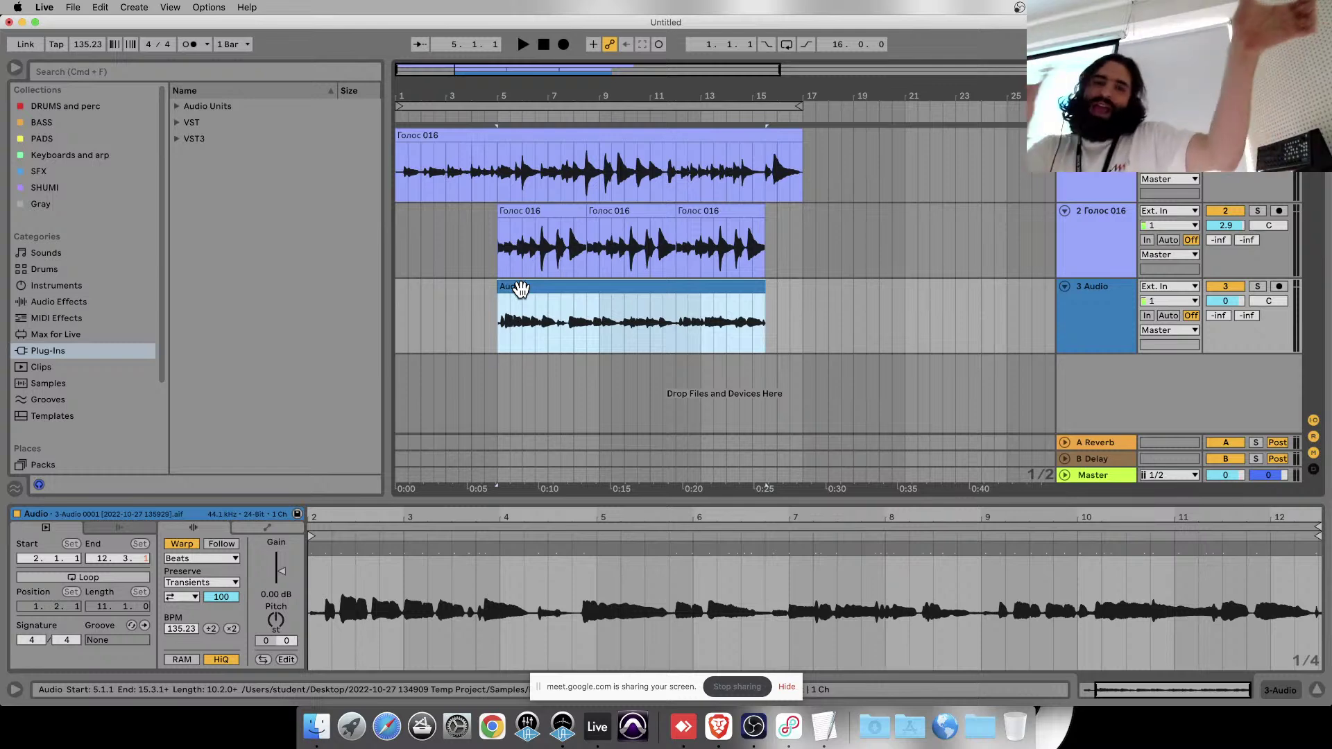
{"action": "key", "text": "space"}
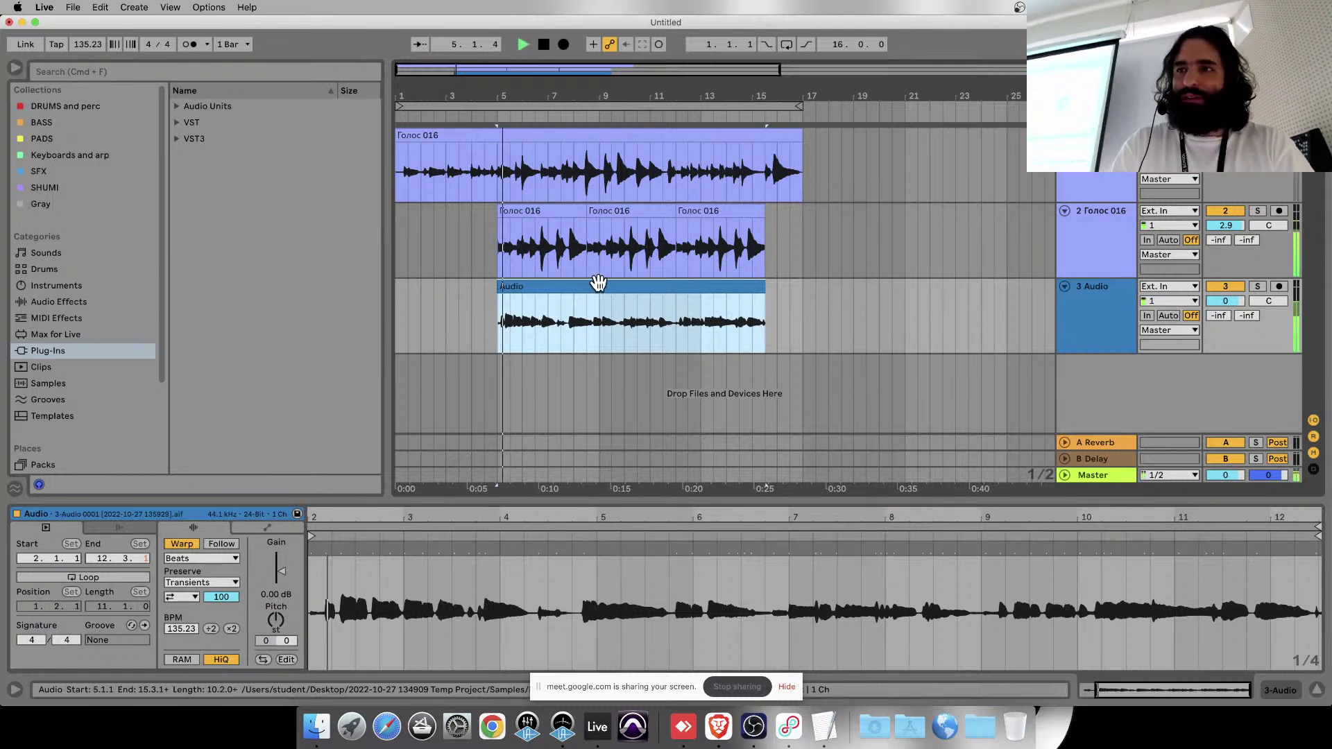
{"action": "left_click", "coordinate": [600, 142]}
{"action": "key", "text": "Delete"}
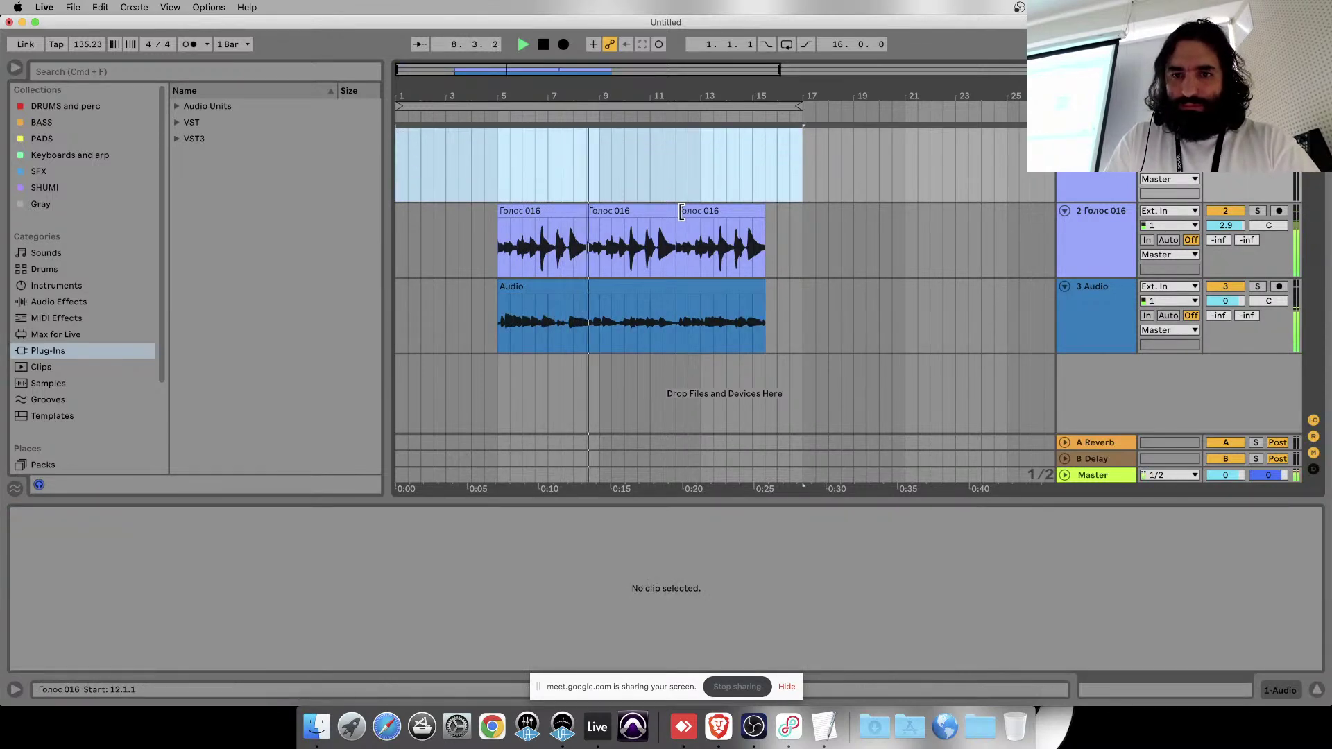
{"action": "key", "text": "space"}
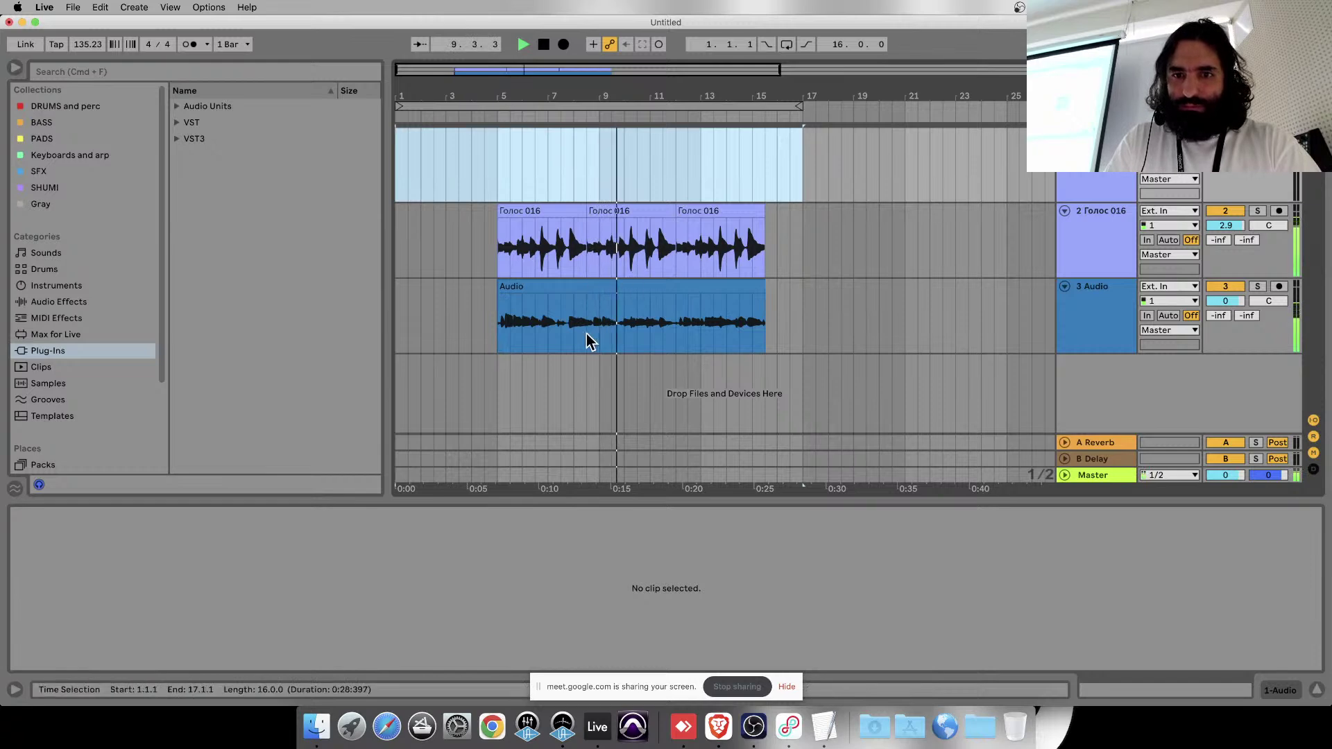
- Replay the vocal take on track 3 with the loop from 5.1.1
{"action": "left_click", "coordinate": [586, 335]}
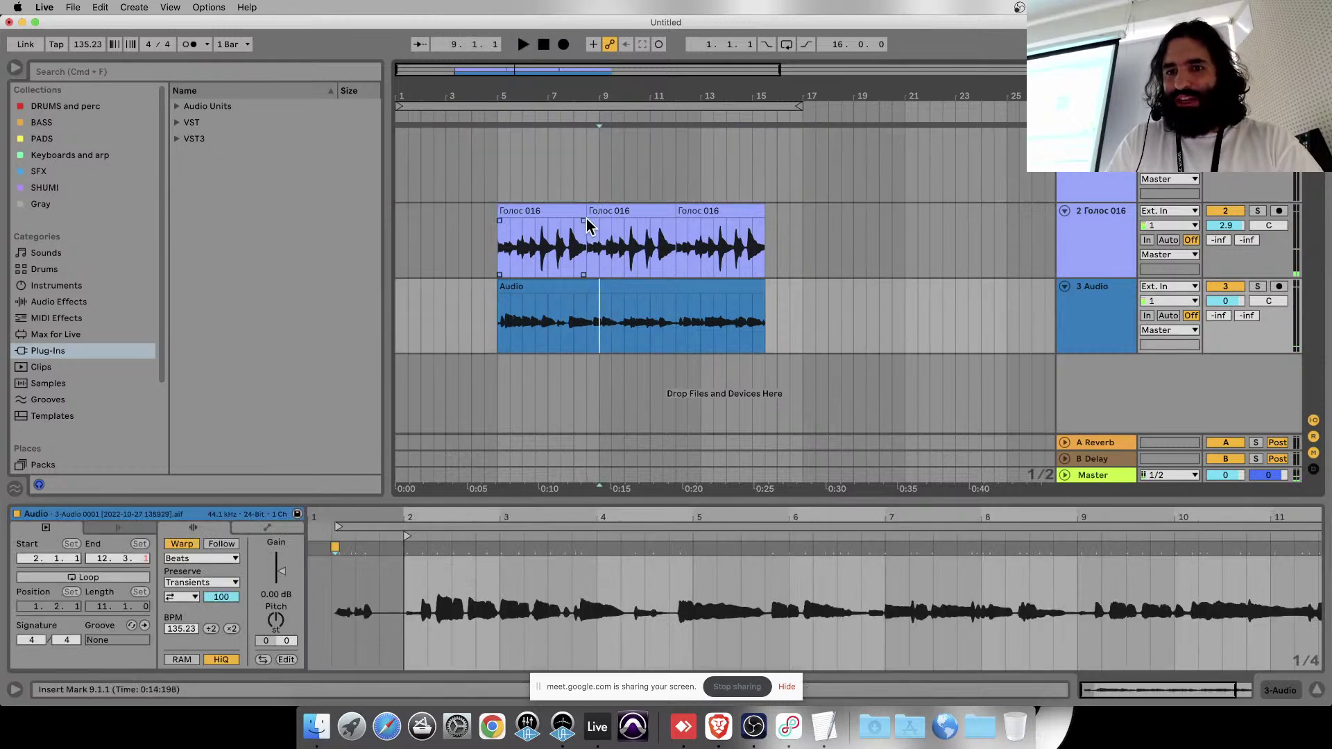
{"action": "left_click", "coordinate": [601, 282]}
{"action": "key", "text": "space"}
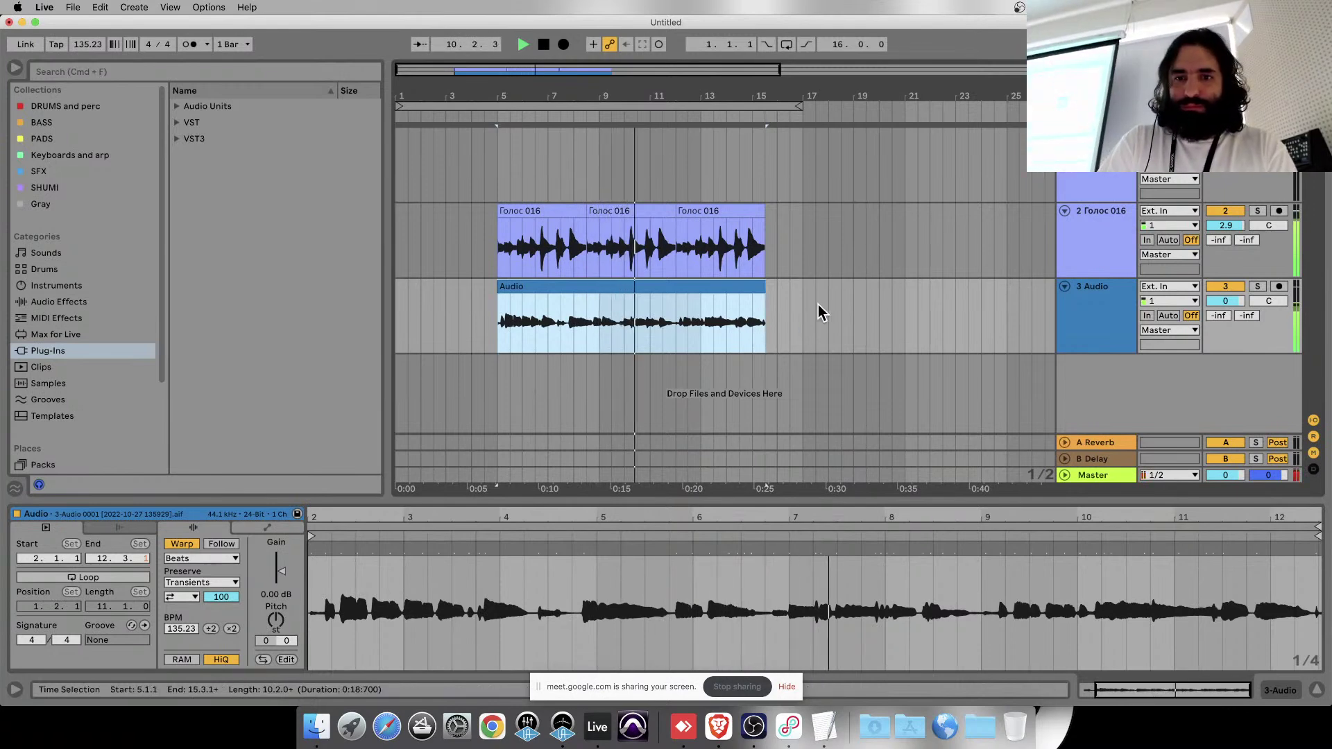
- Split the vocal clip on track 3 at 10.1.1 and 12.1.1 and delete the section in between
{"action": "left_click", "coordinate": [639, 318]}
{"action": "key", "text": "space"}
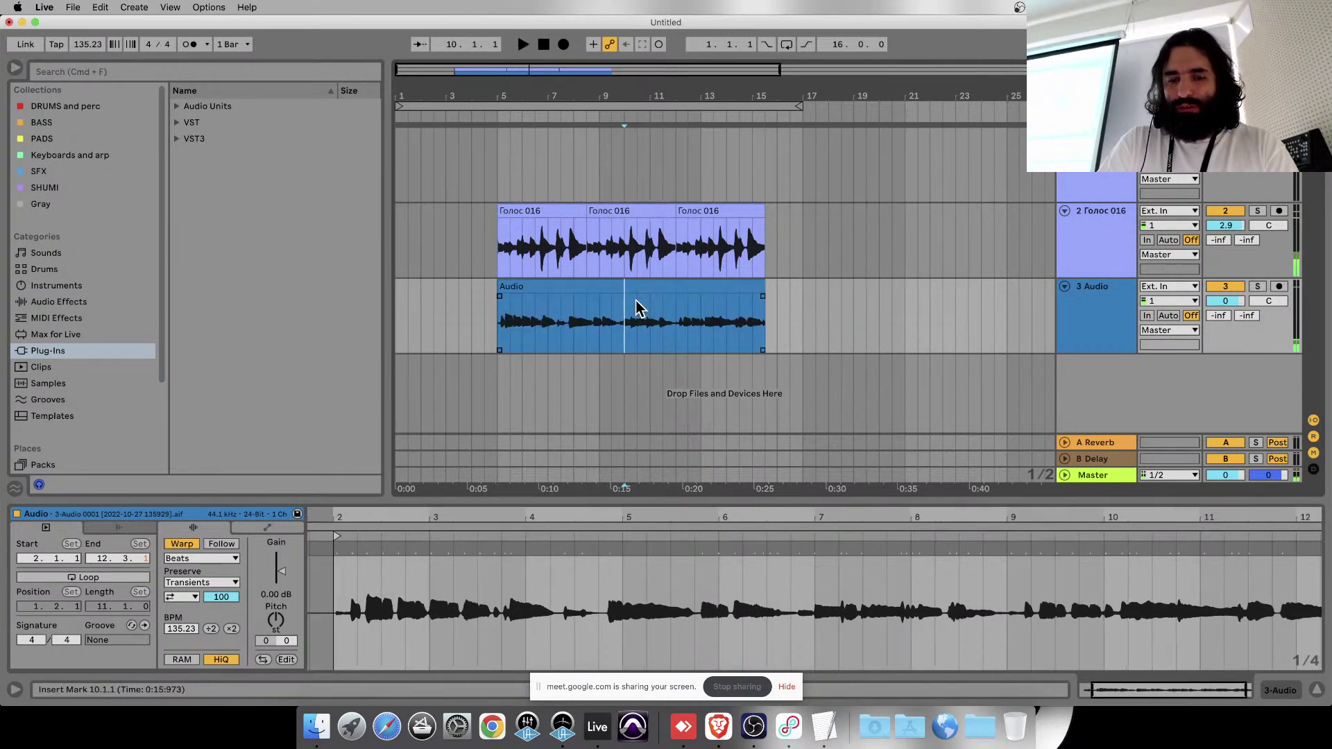
{"action": "key", "text": "super+e"}
{"action": "key", "text": "space"}
{"action": "left_click", "coordinate": [675, 318]}
{"action": "key", "text": "super+e"}
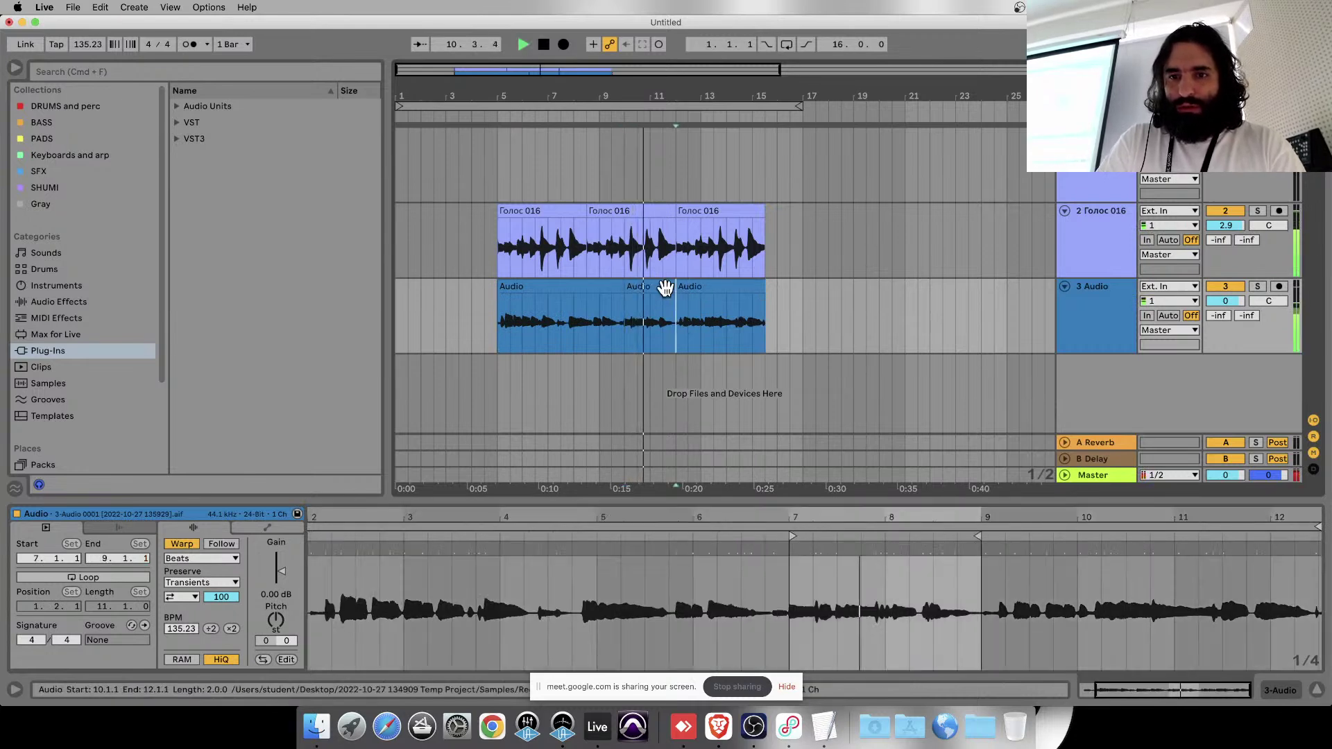
{"action": "left_click", "coordinate": [665, 288]}
{"action": "key", "text": "Delete"}
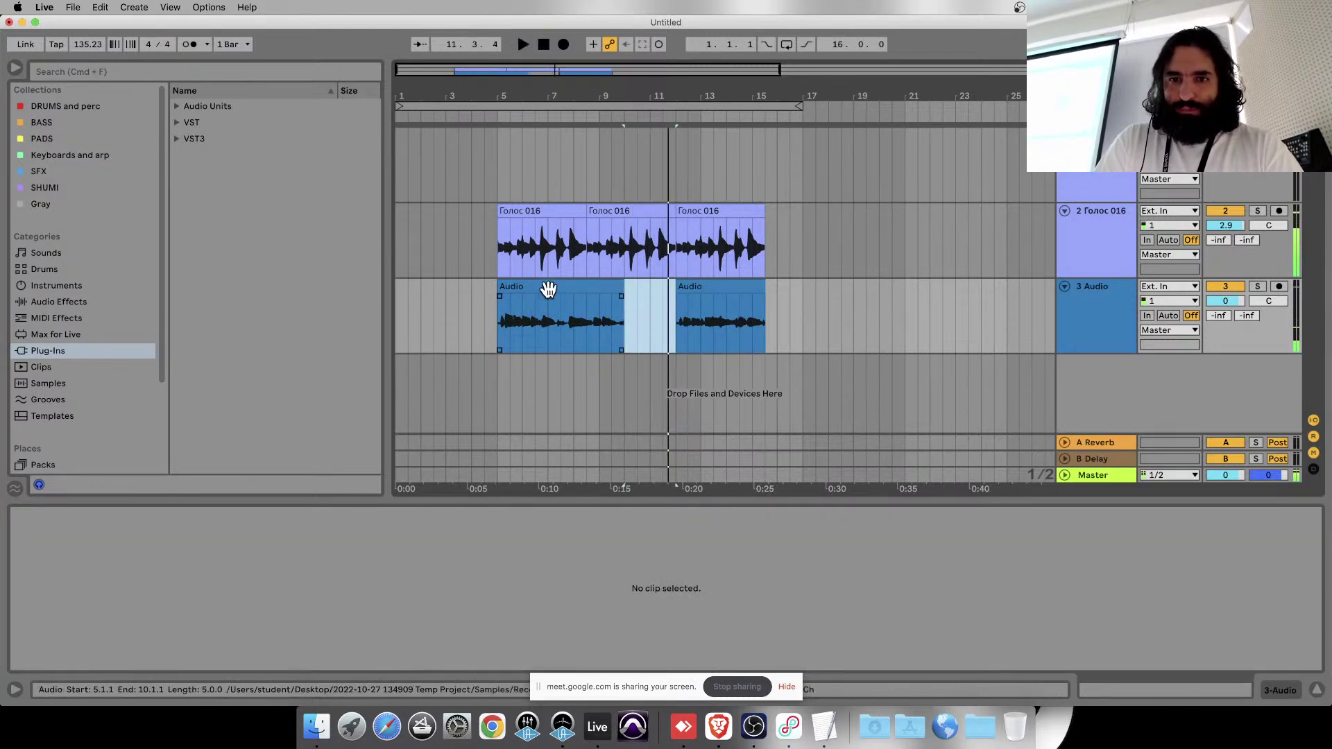
- Duplicate the first vocal section to 10.1.1 and play the duplicate
{"action": "left_click", "coordinate": [548, 289]}
{"action": "key", "text": "super+d"}
{"action": "key", "text": "space"}
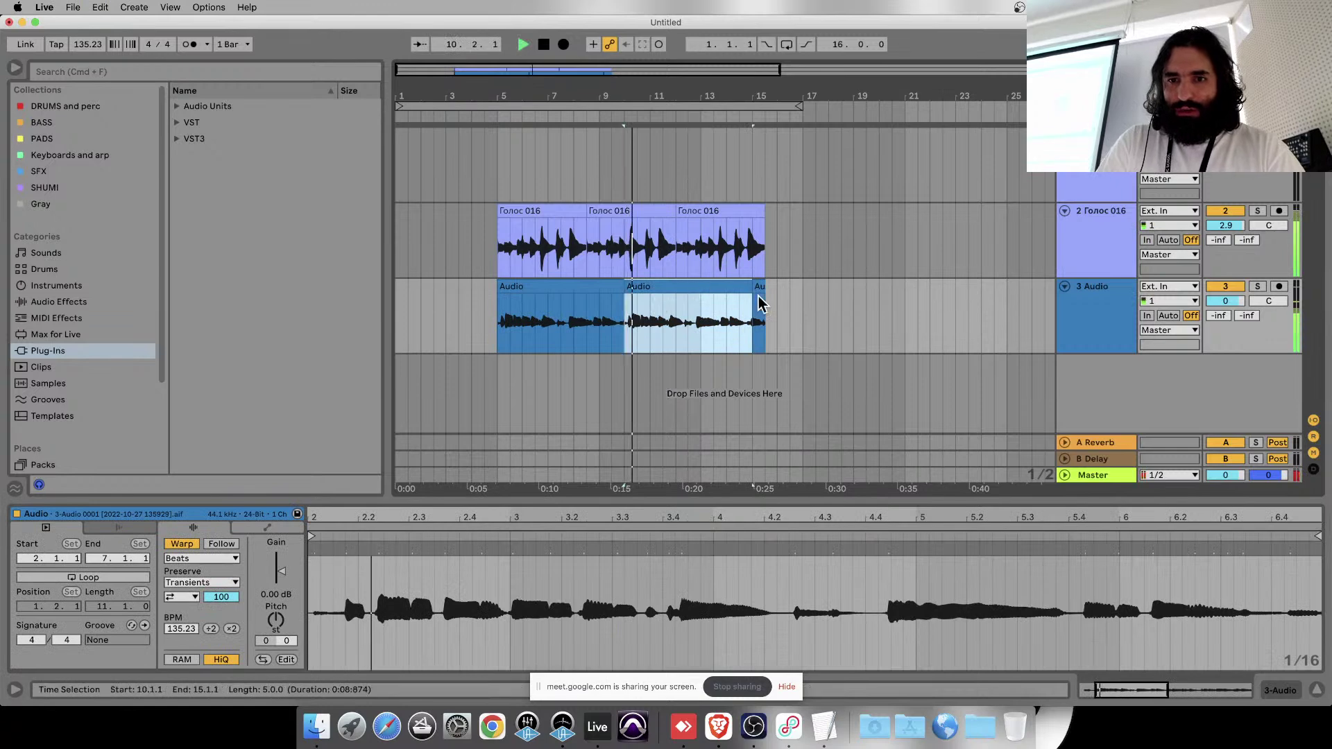
- Undo the duplication, deletion and splits of the vocal clip on track 3
{"action": "key", "text": "super+z"}
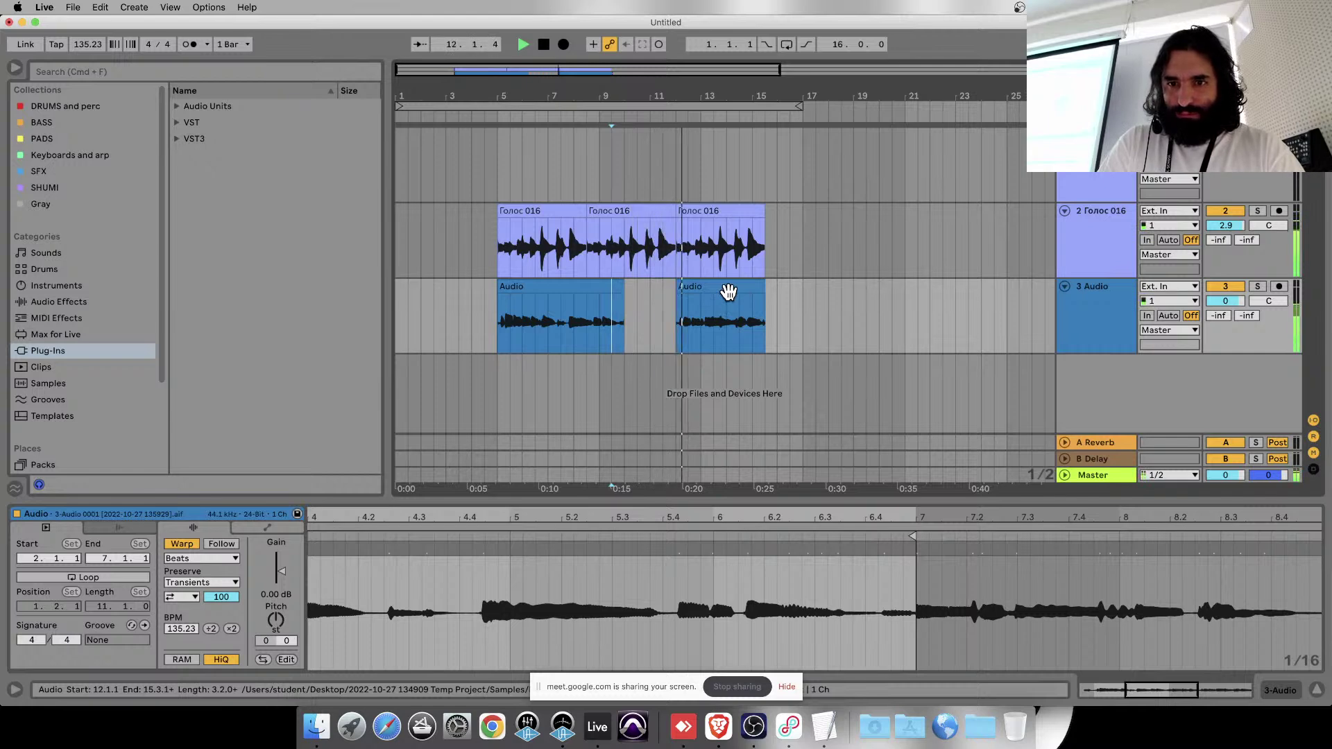
{"action": "left_click_drag", "start_coordinate": [624, 313], "coordinate": [669, 309]}
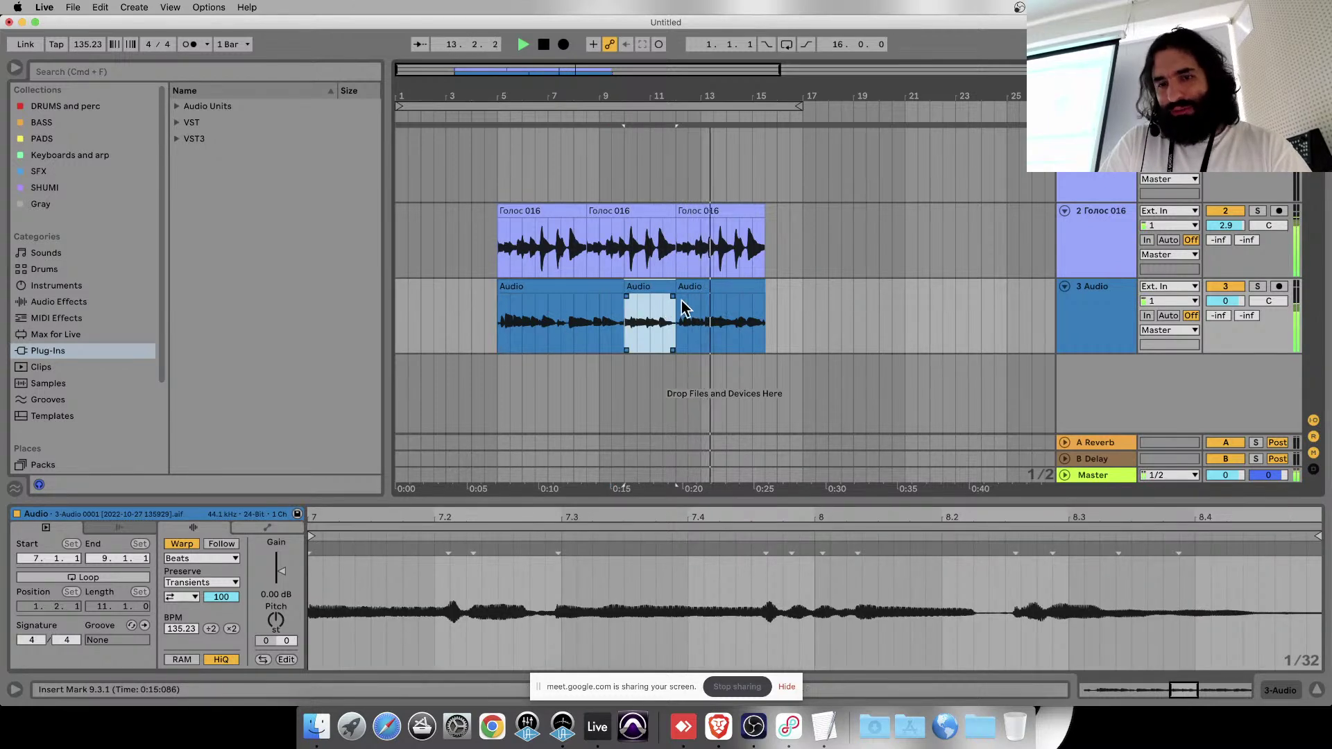
{"action": "key", "text": "super+z"}
{"action": "key", "text": "super+z"}
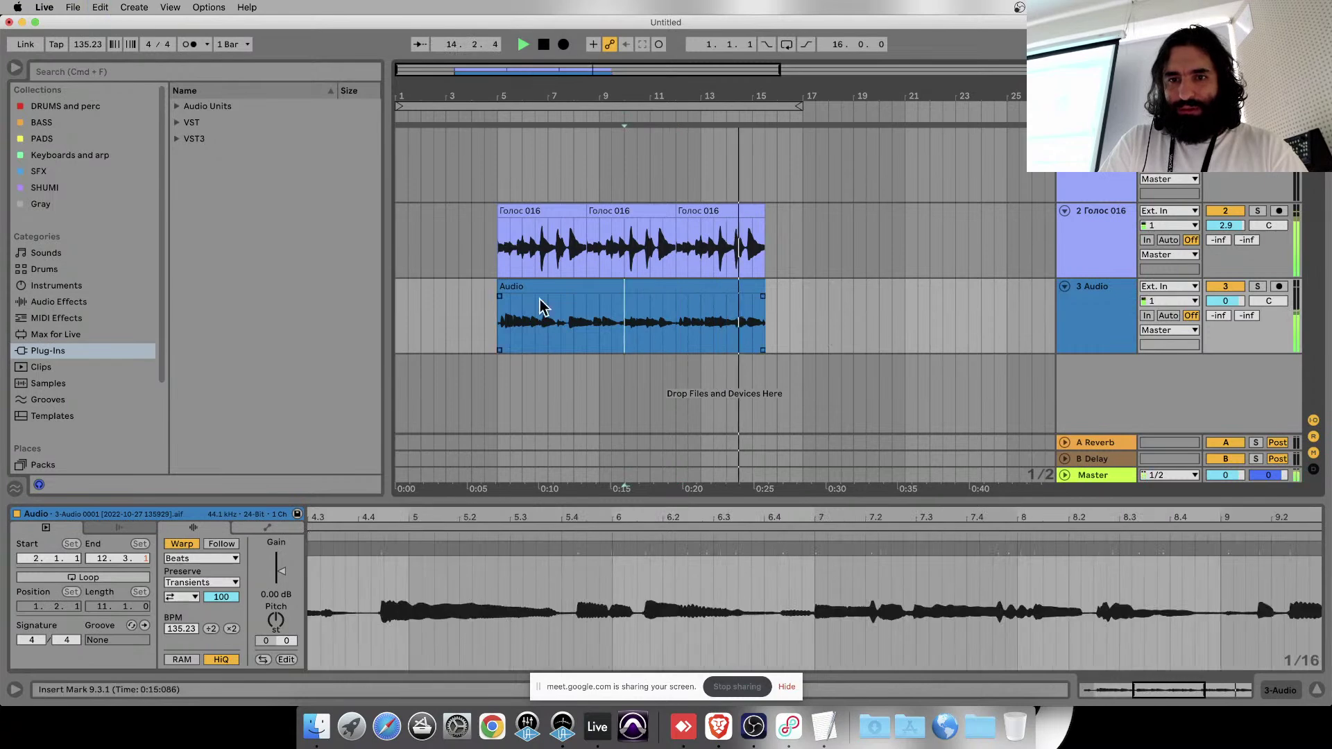
- Play the vocal take from 5.1.1 and compare it with the lyric lines in TextEdit
{"action": "left_click", "coordinate": [589, 285]}
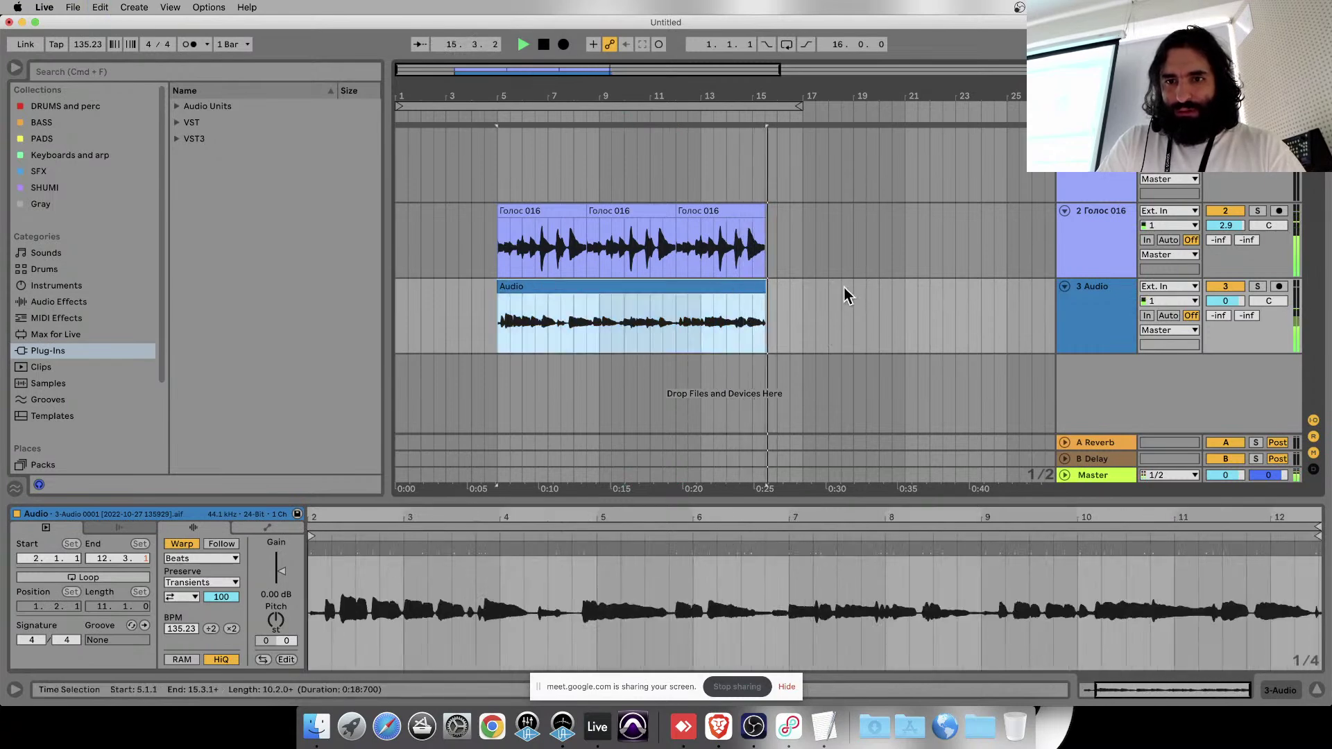
{"action": "left_click", "coordinate": [767, 722]}
{"action": "left_click", "coordinate": [826, 725]}
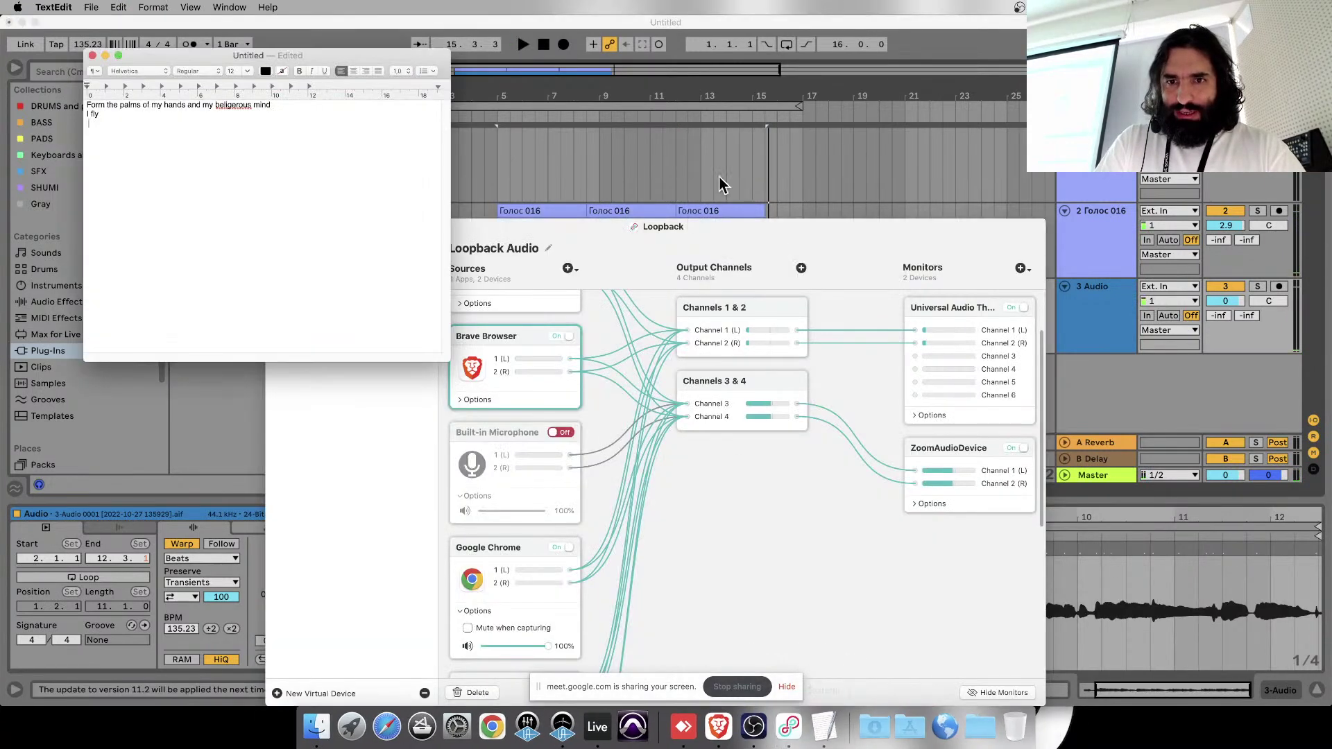
{"action": "left_click", "coordinate": [826, 725]}
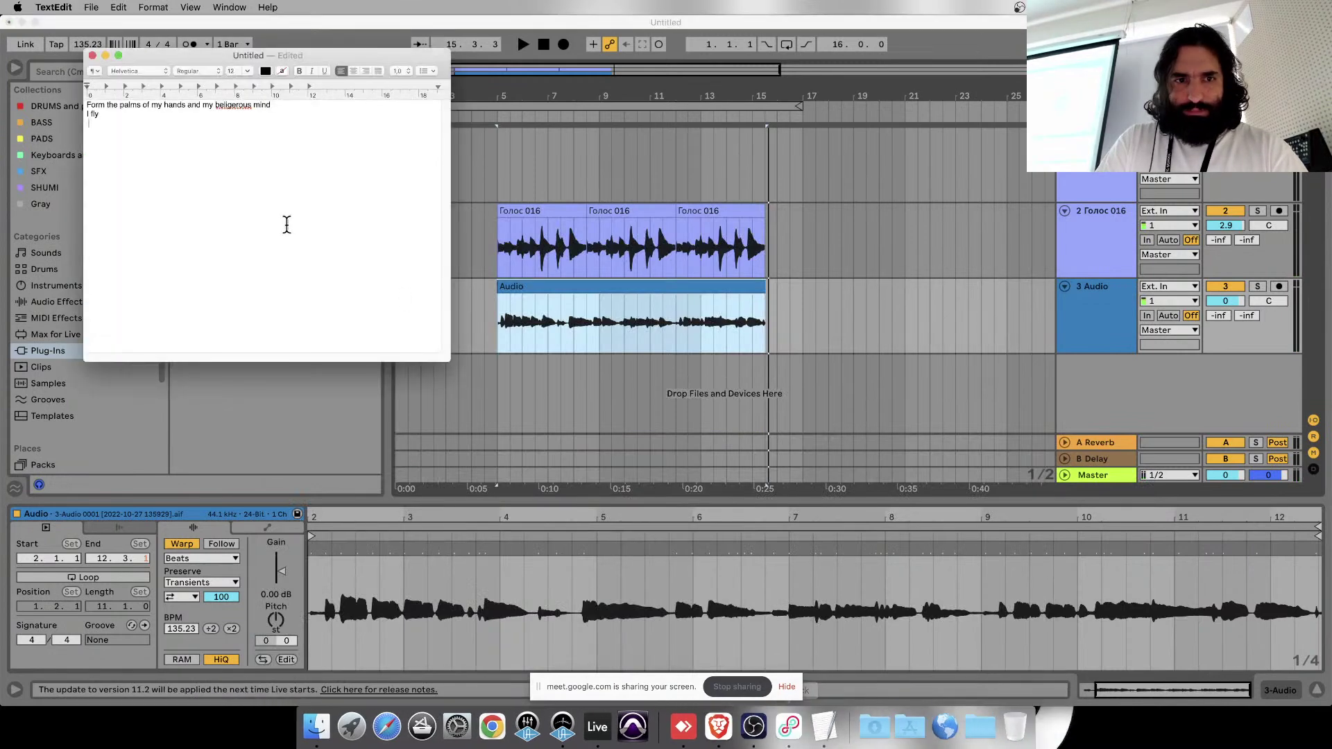
{"action": "left_click", "coordinate": [589, 420]}
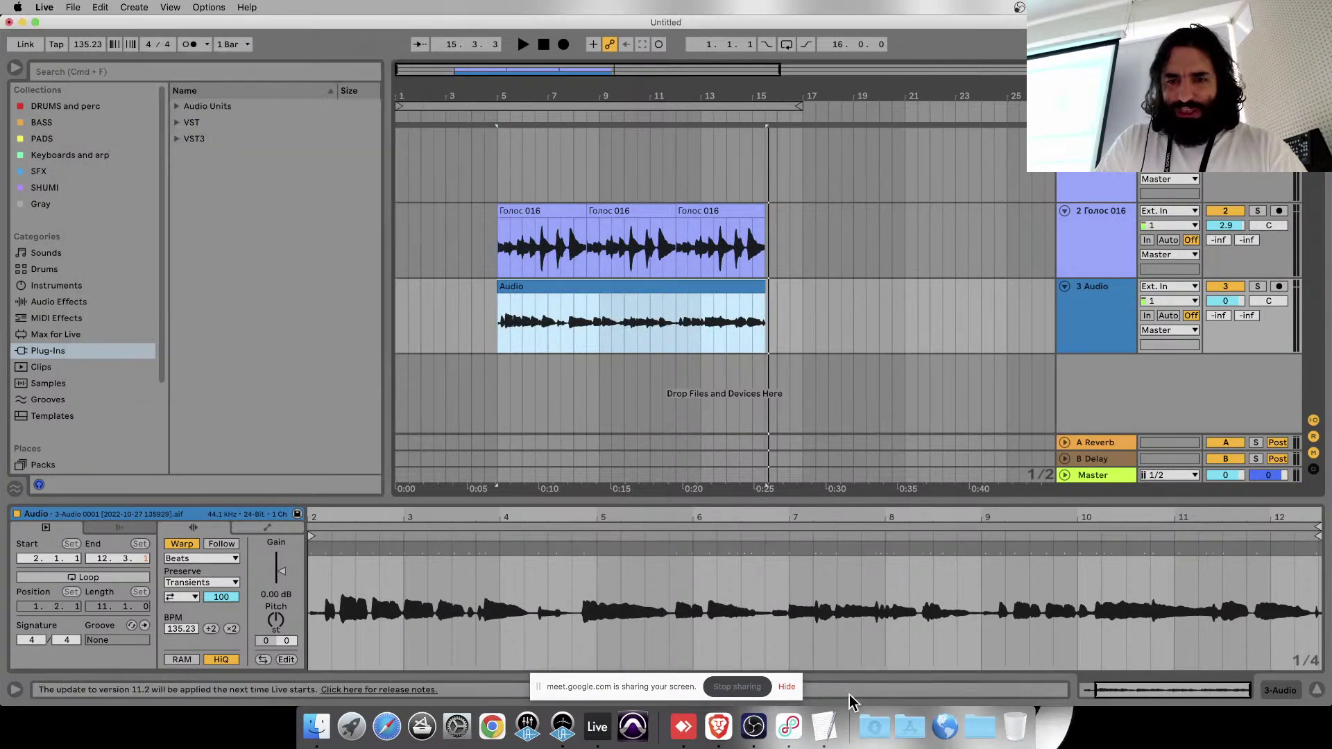
{"action": "key", "text": "space"}
{"action": "left_click", "coordinate": [829, 722]}
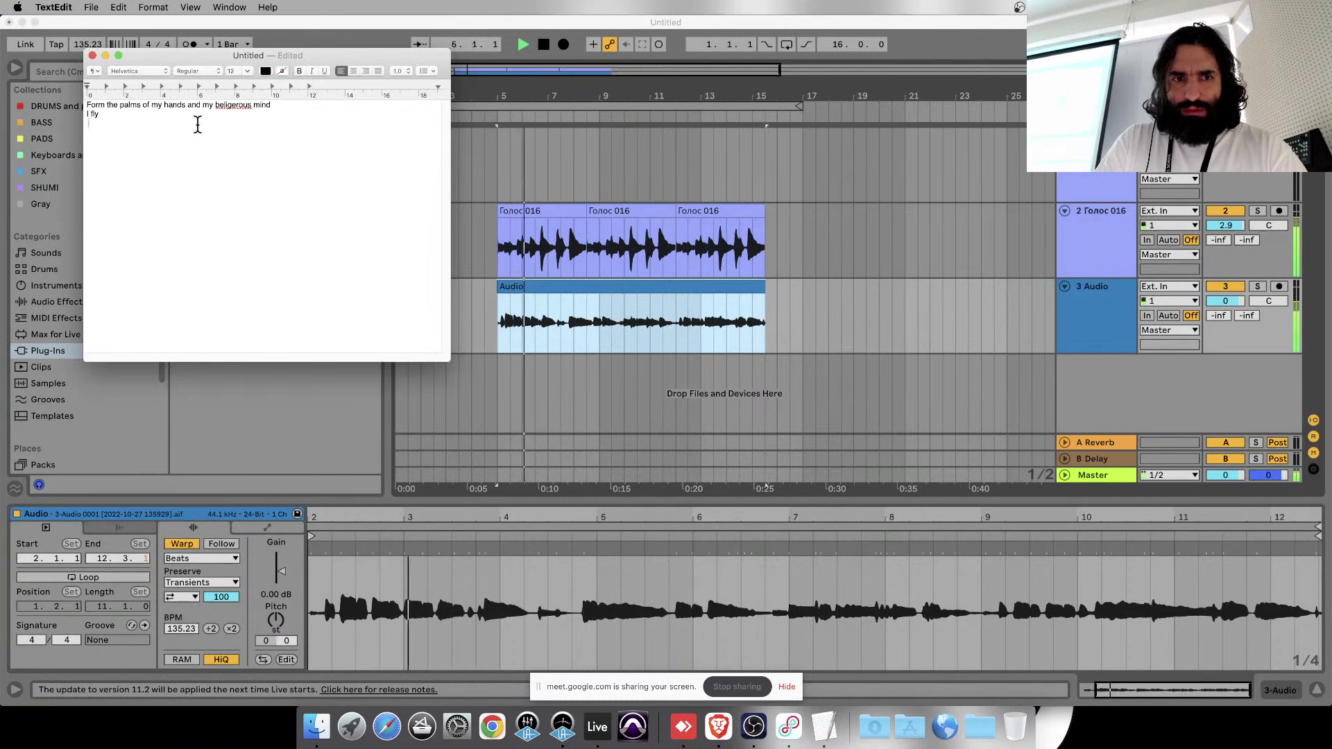
{"action": "left_click", "coordinate": [569, 310]}
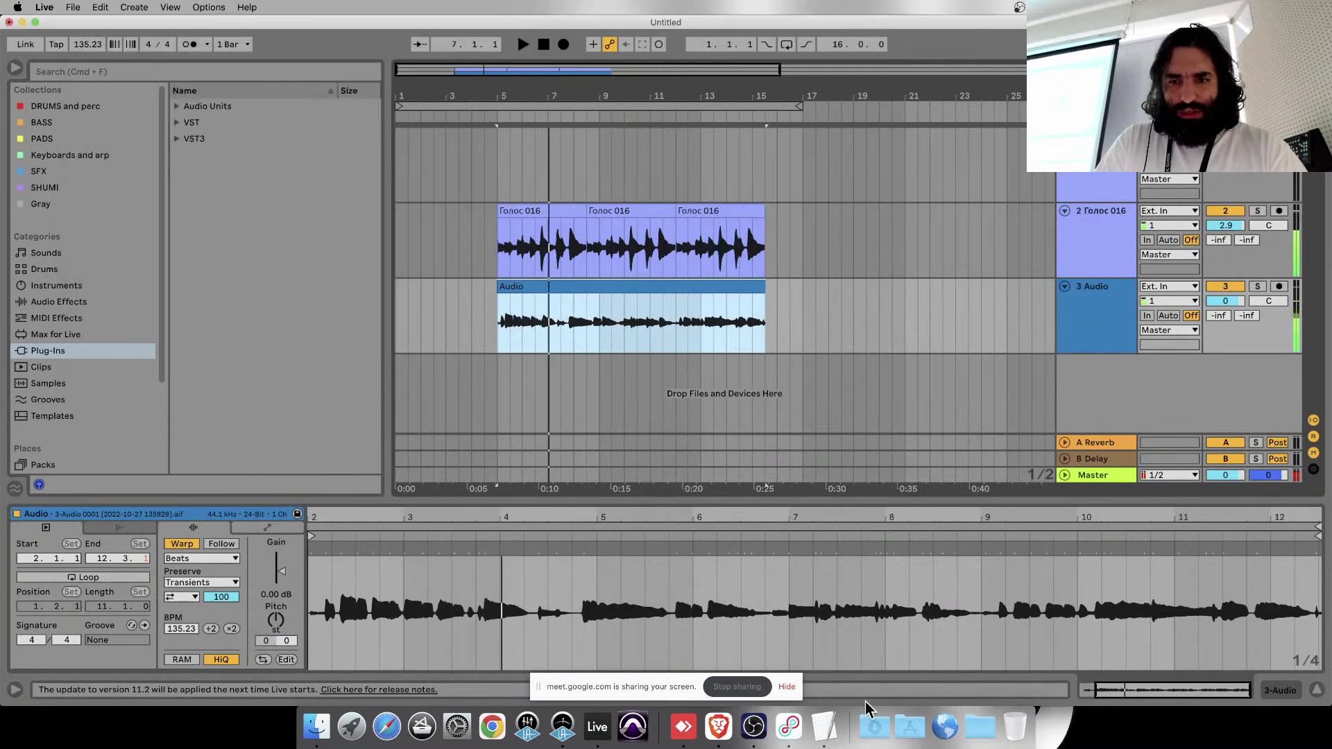
- Reword the first lyric line in TextEdit to read "Form the palms and the bottom of my beligerous mind"
{"action": "key", "text": "super+Tab"}
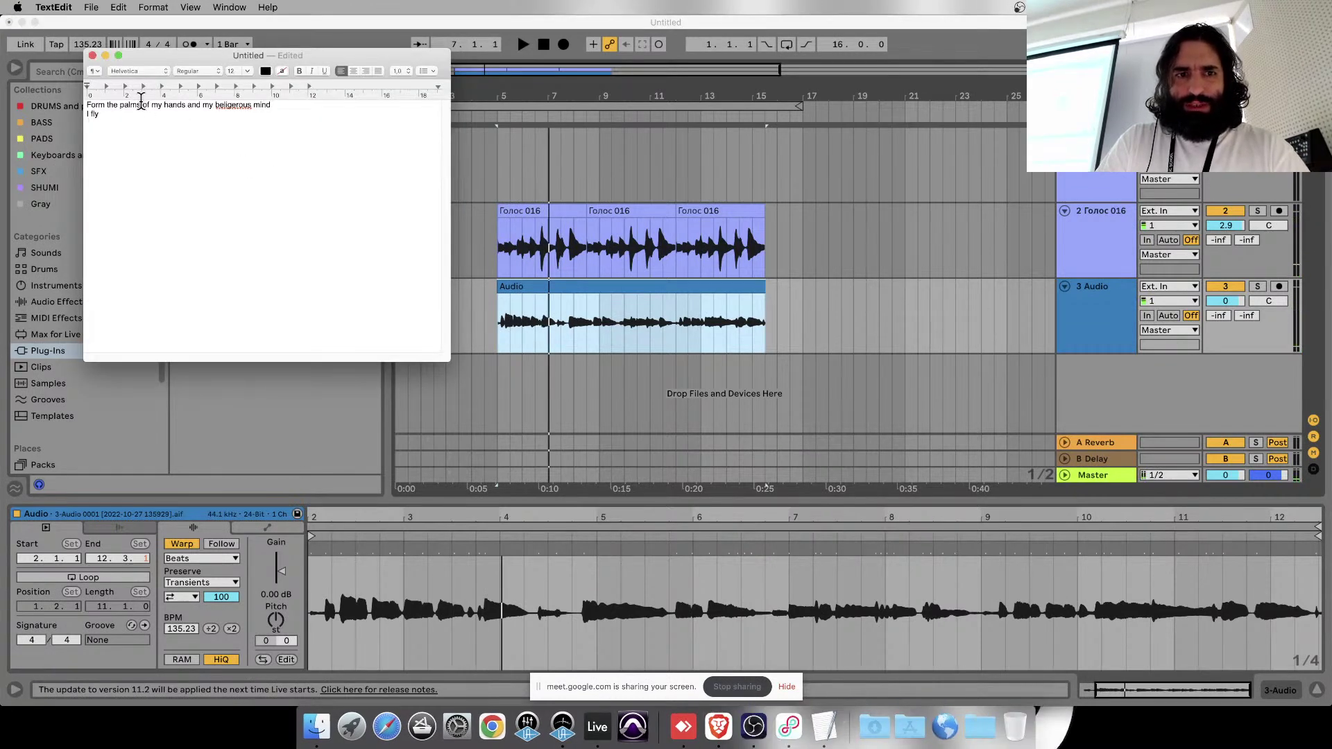
{"action": "left_click_drag", "start_coordinate": [143, 106], "coordinate": [181, 106]}
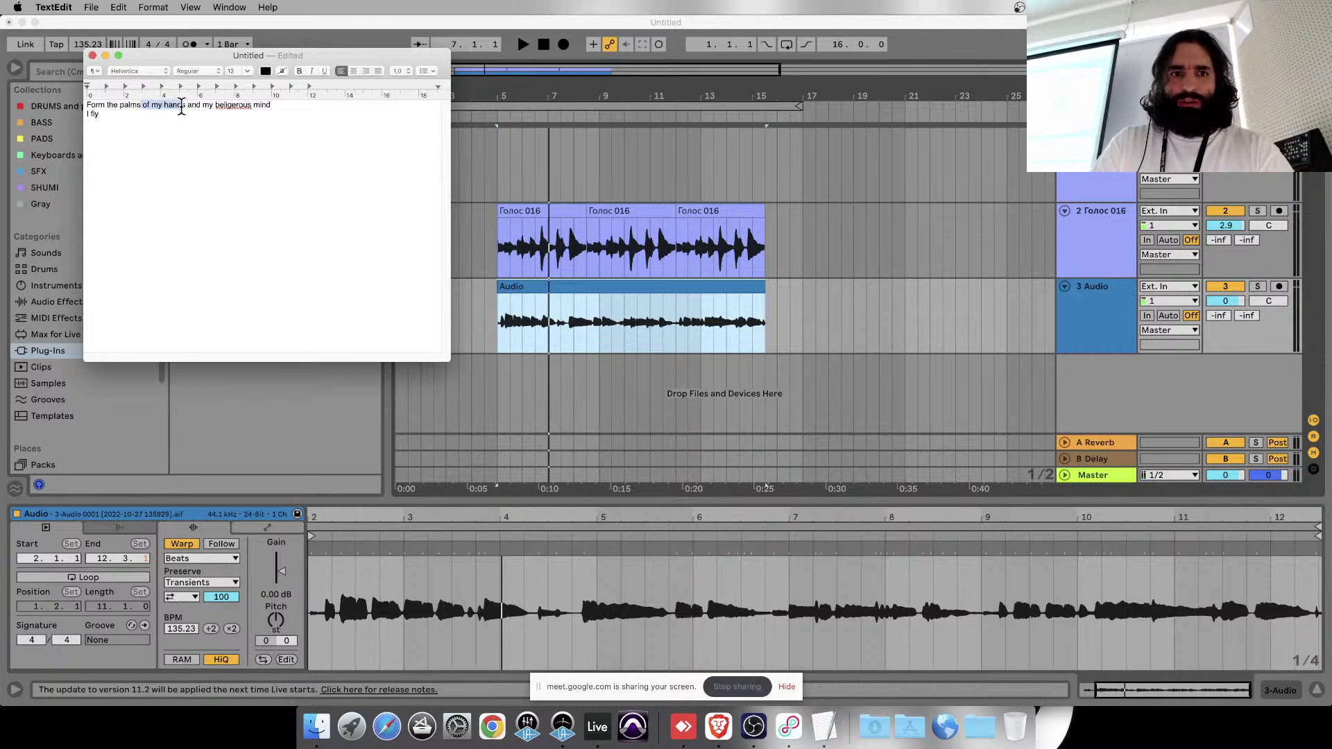
{"action": "type", "text": "and the bottom o"}
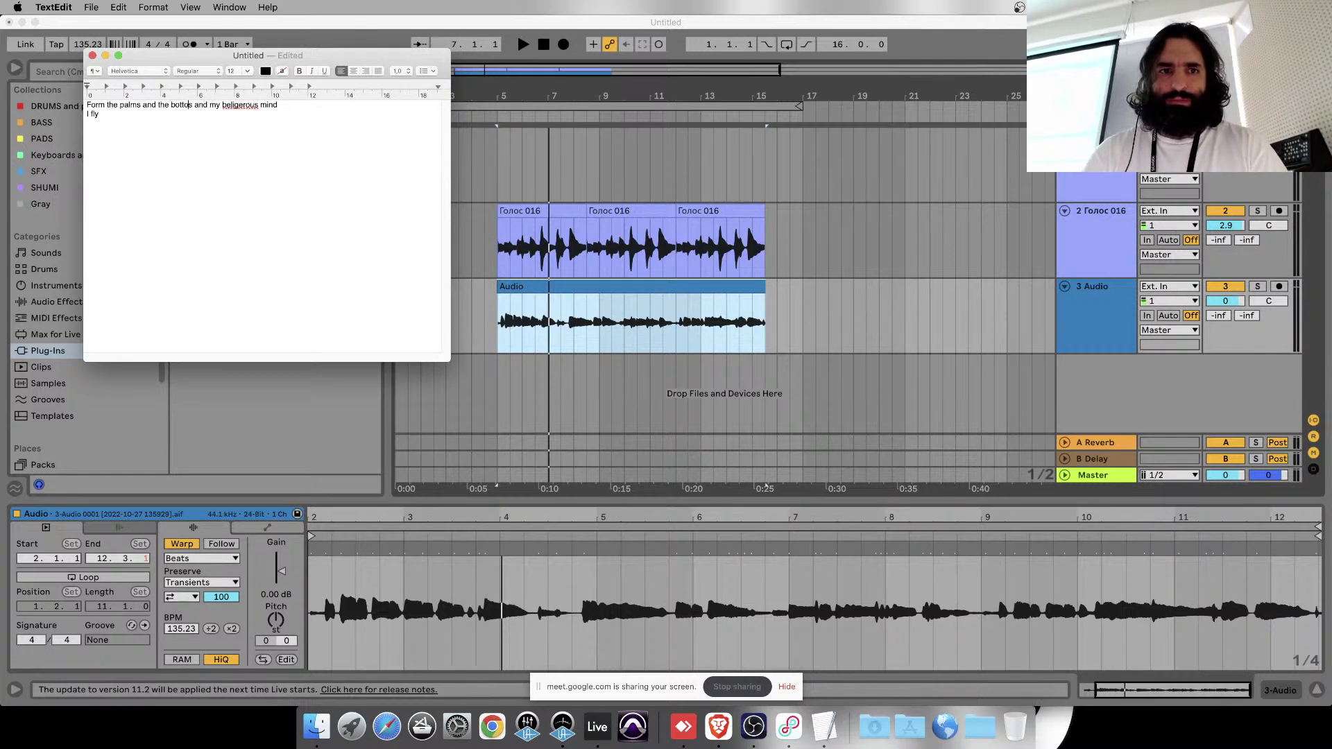
{"action": "type", "text": "f"}
{"action": "key", "text": "shift+alt+Right"}
{"action": "key", "text": "shift+alt+Right"}
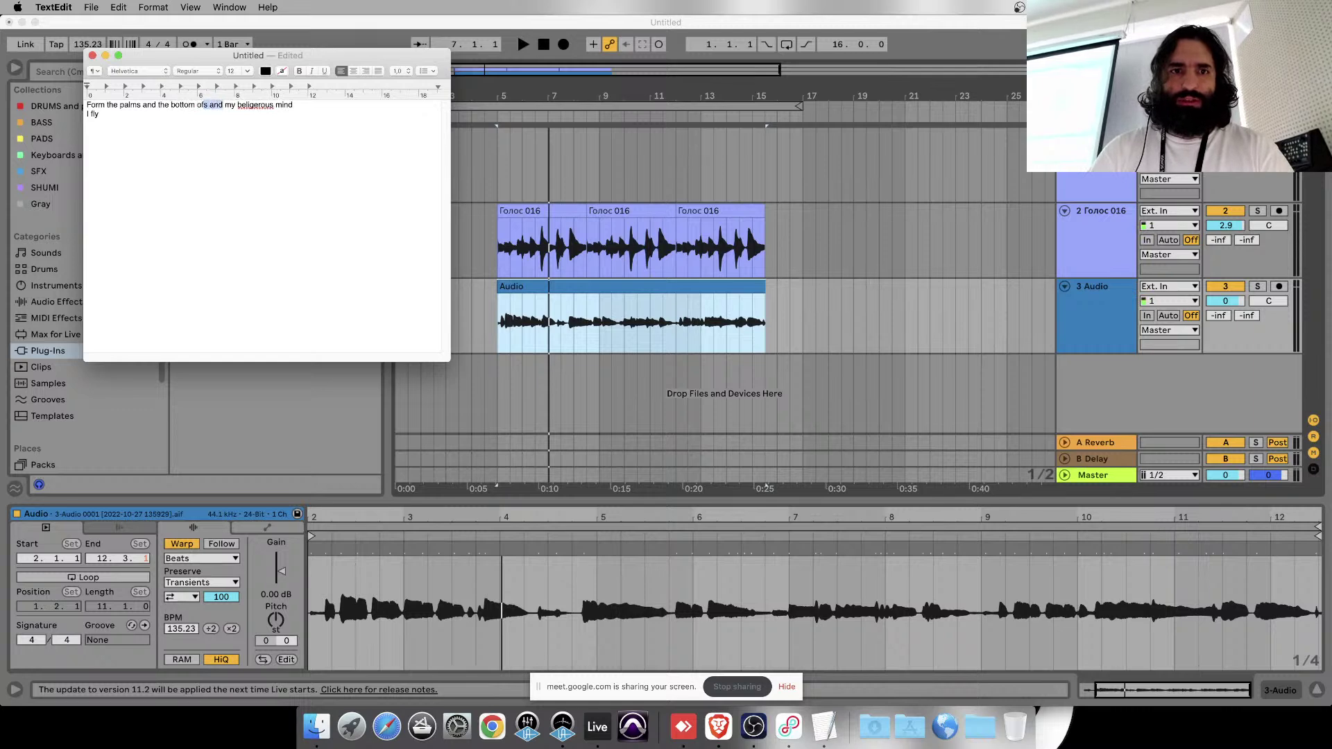
{"action": "key", "text": "BackSpace"}
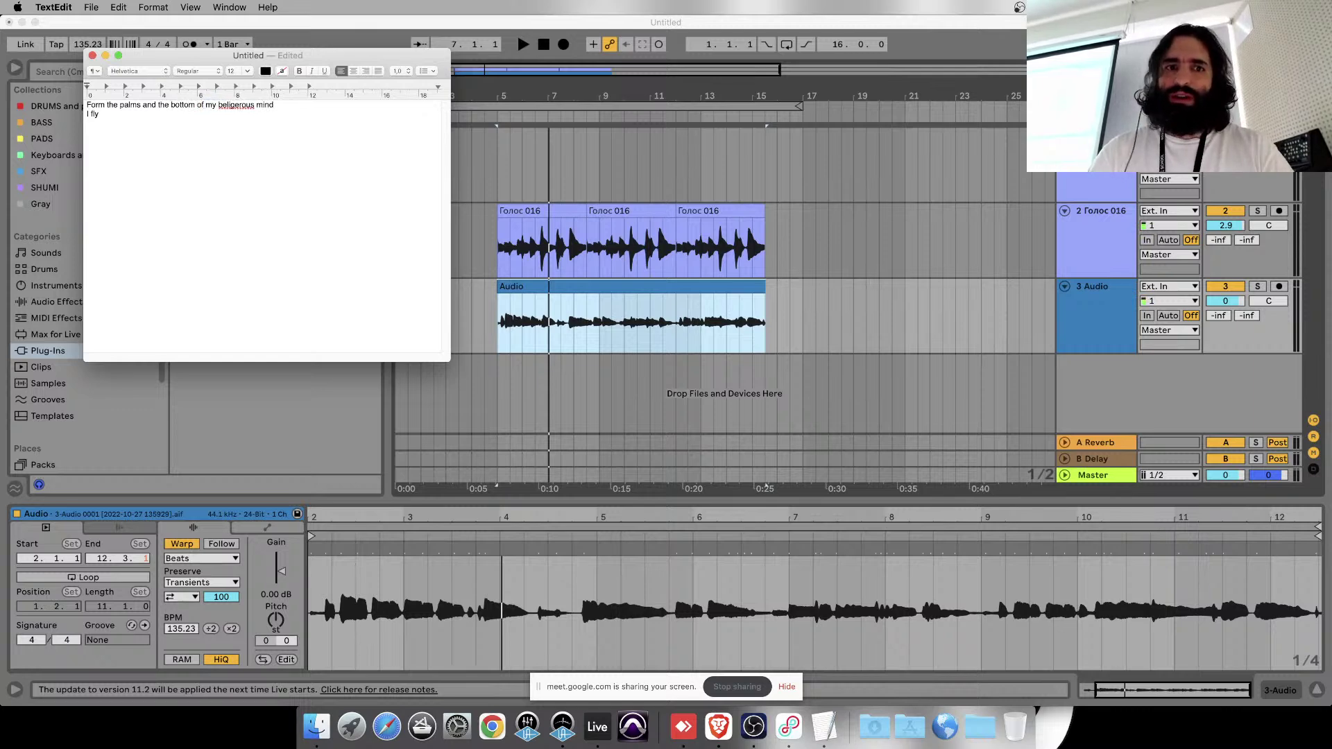
- Play the vocal take from 5.1.1 alongside the lyrics in TextEdit and add an empty line below "I fly"
{"action": "left_click", "coordinate": [567, 298]}
{"action": "key", "text": "space"}
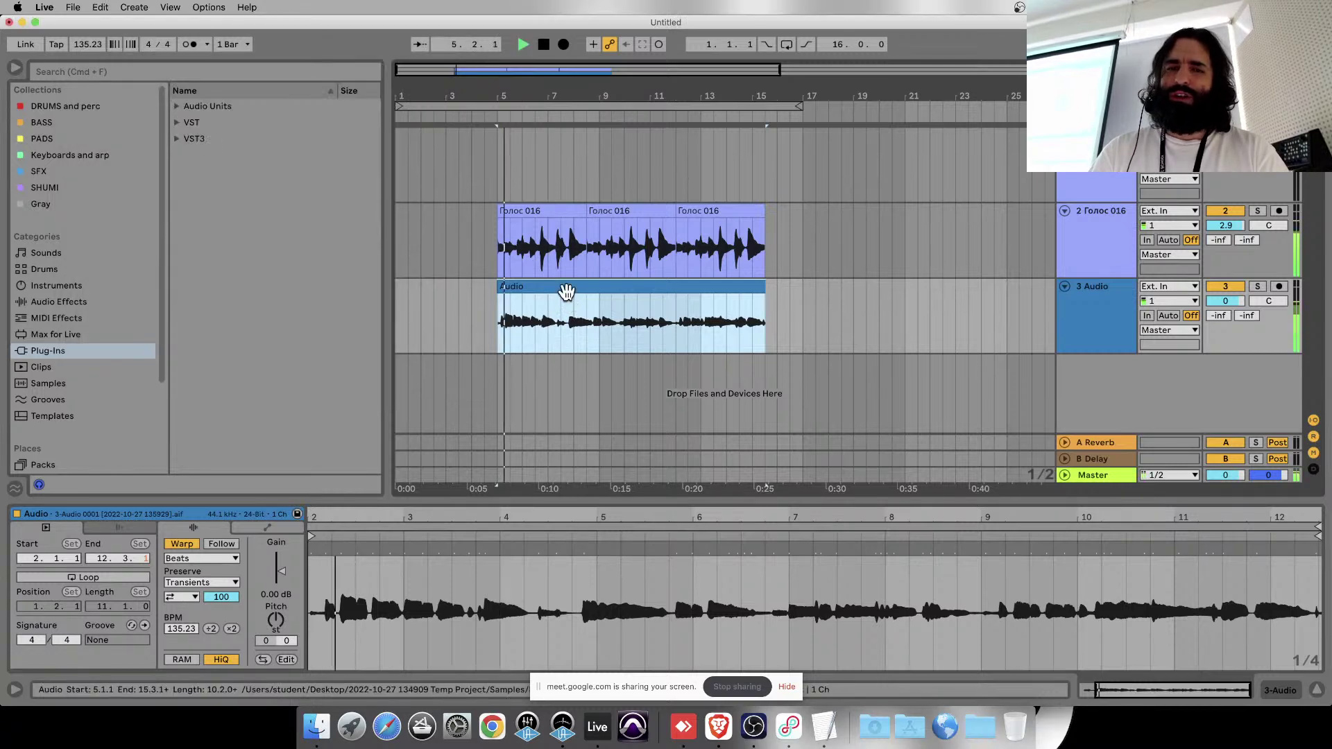
{"action": "key", "text": "super+Tab"}
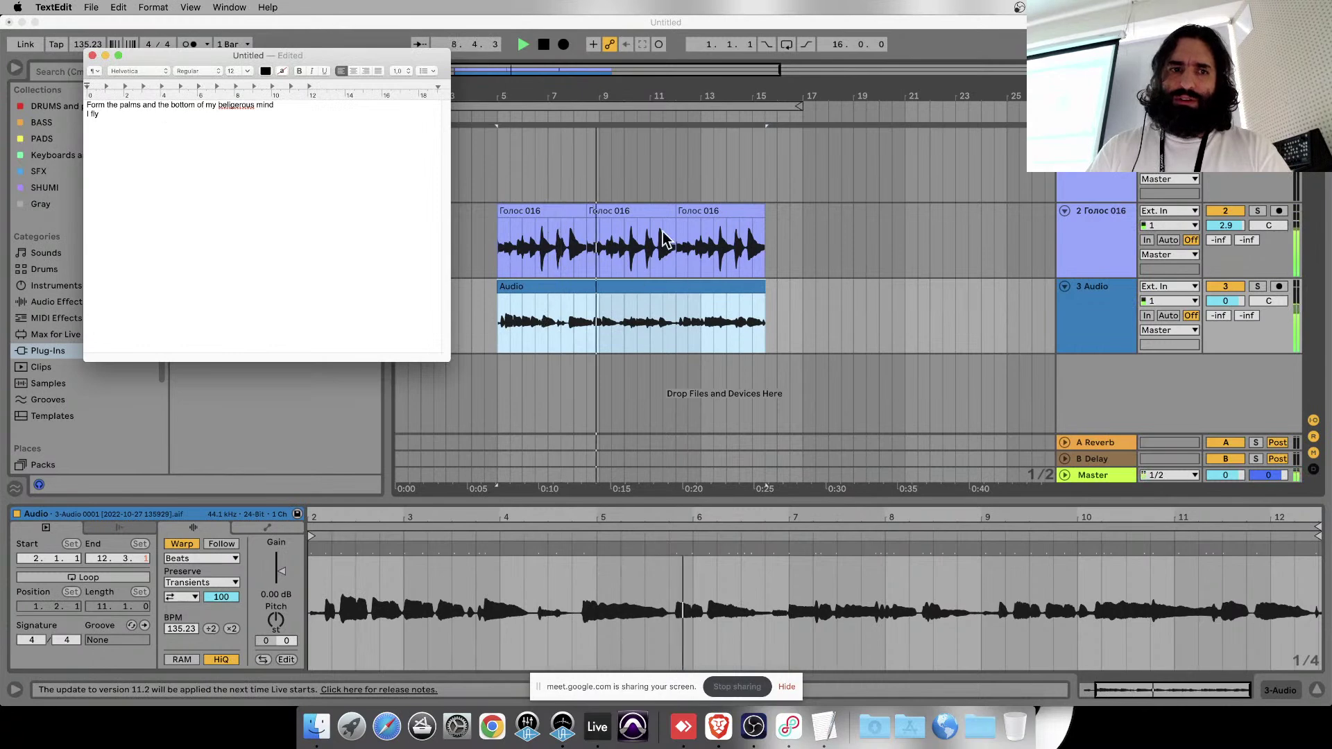
{"action": "left_click", "coordinate": [650, 281]}
{"action": "key", "text": "space"}
{"action": "left_click", "coordinate": [646, 285]}
{"action": "key", "text": "space"}
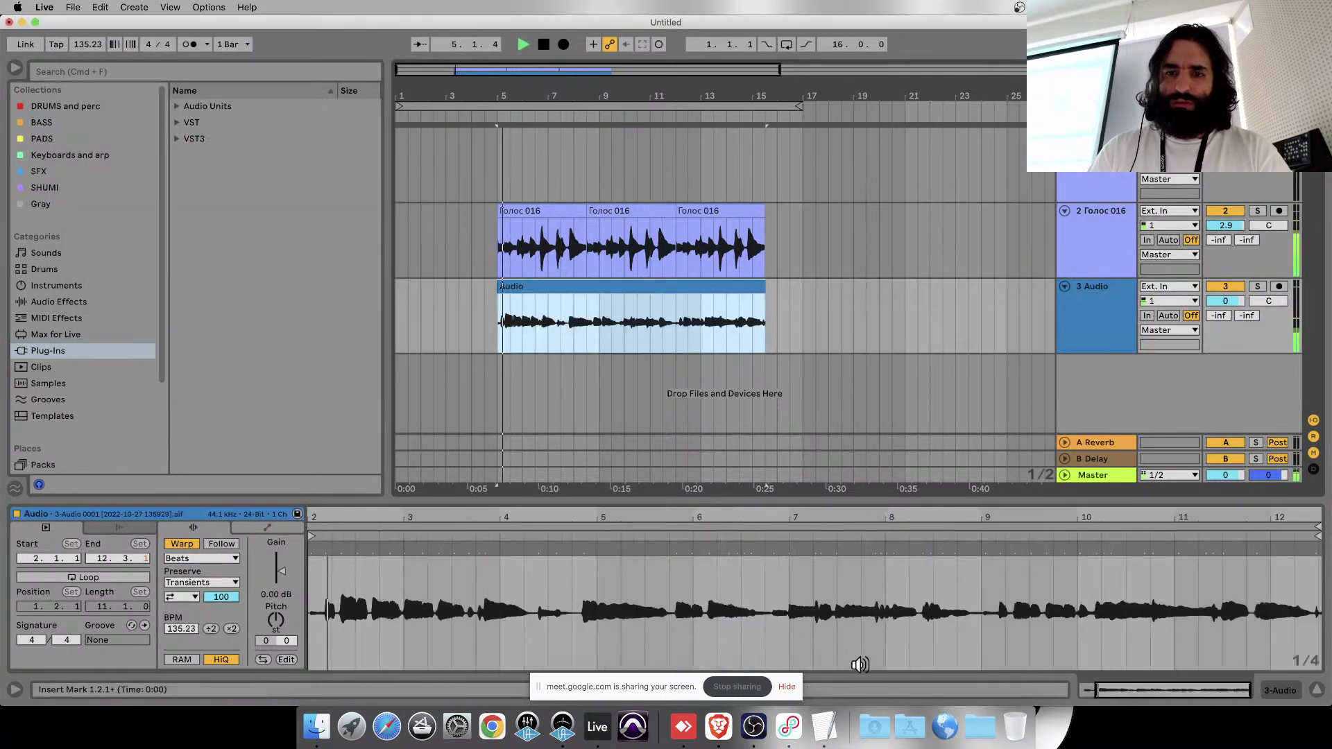
{"action": "left_click", "coordinate": [824, 726]}
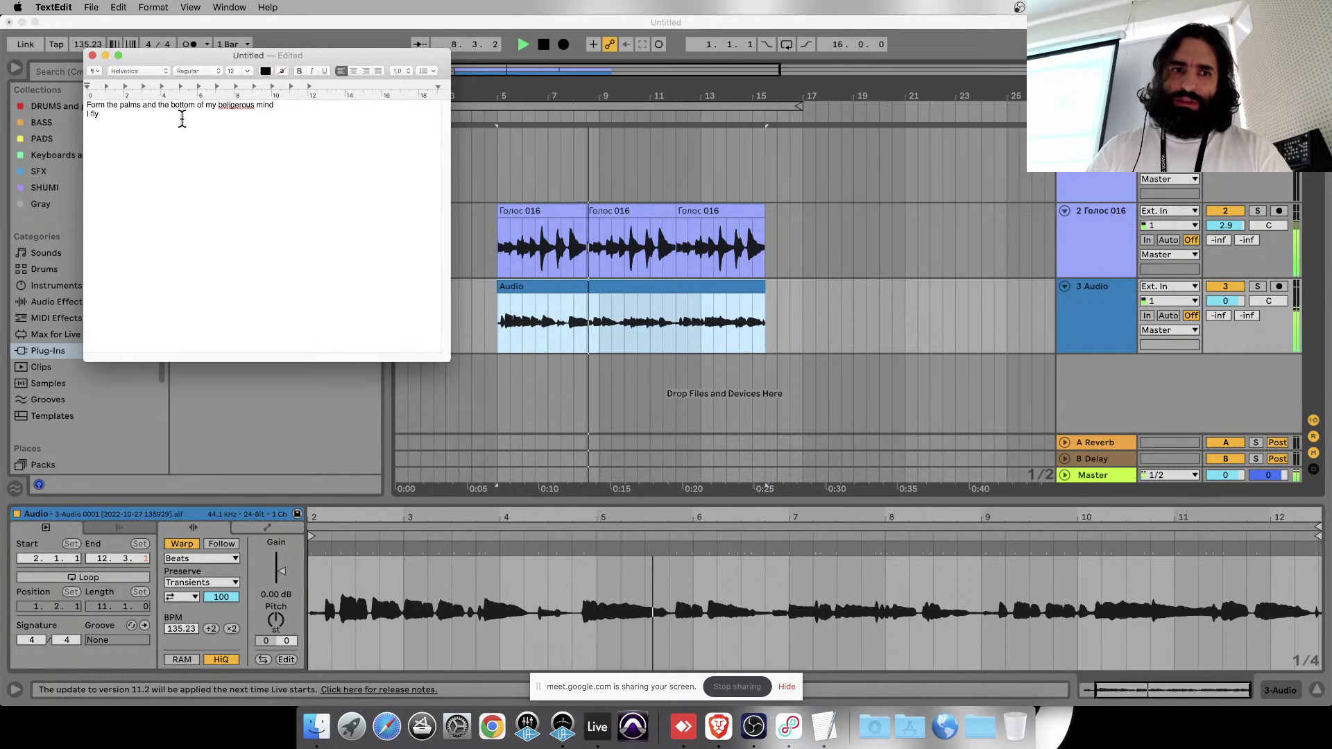
{"action": "key", "text": "Return"}
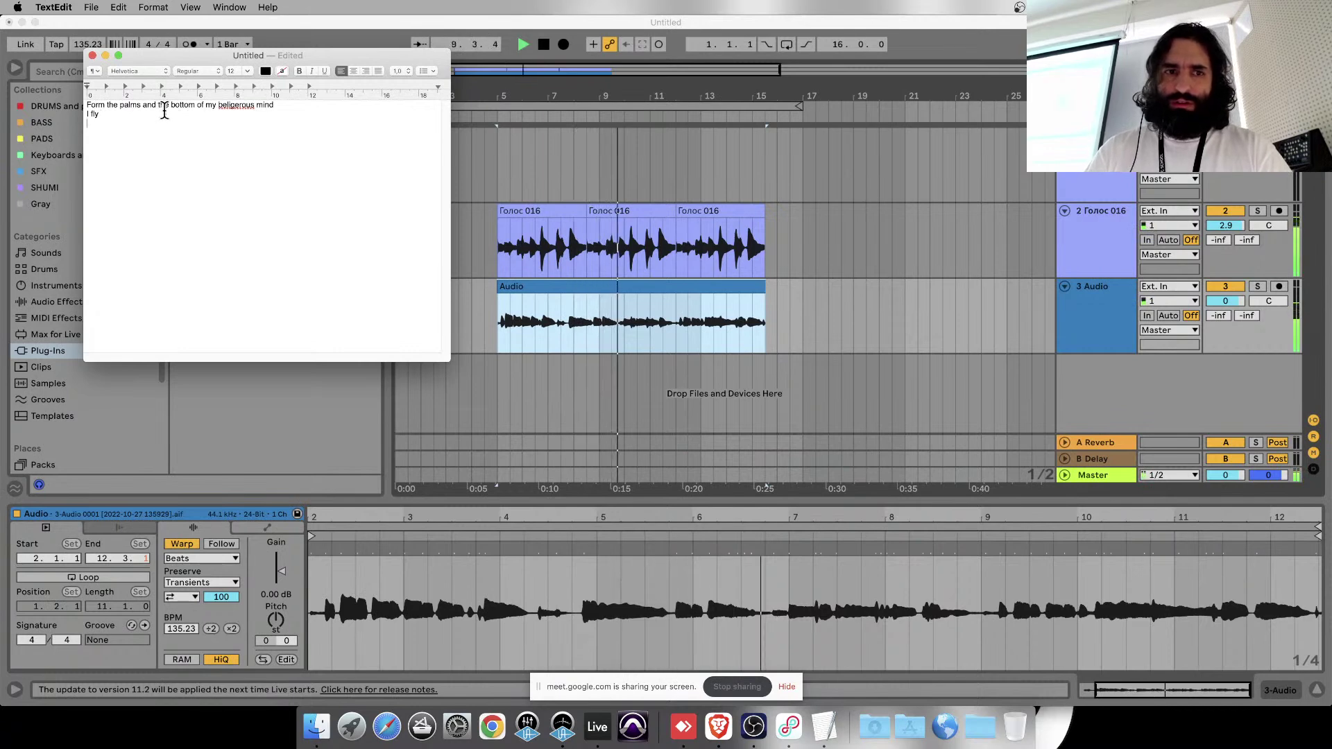
- Stop playback in Live and examine the first lyric line in TextEdit, selecting the word "beligerous"
{"action": "left_click", "coordinate": [601, 316]}
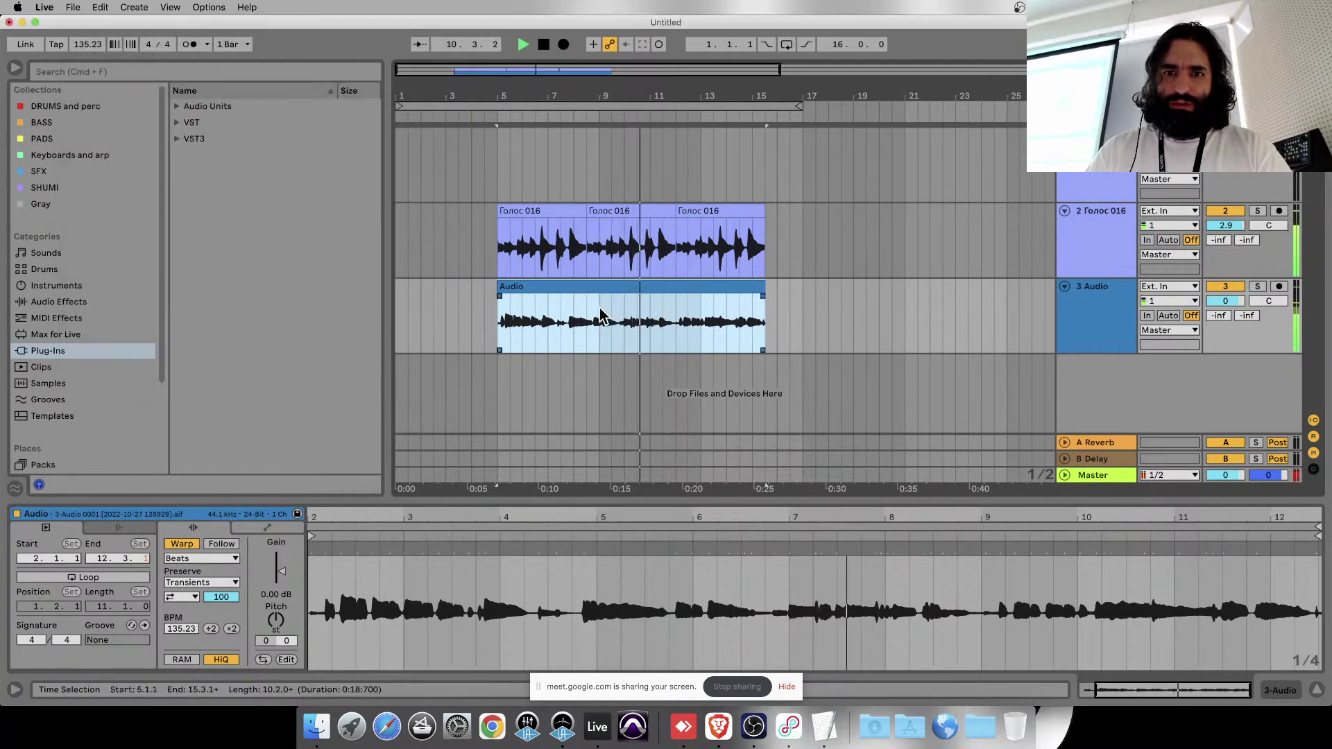
{"action": "left_click", "coordinate": [601, 315]}
{"action": "key", "text": "space"}
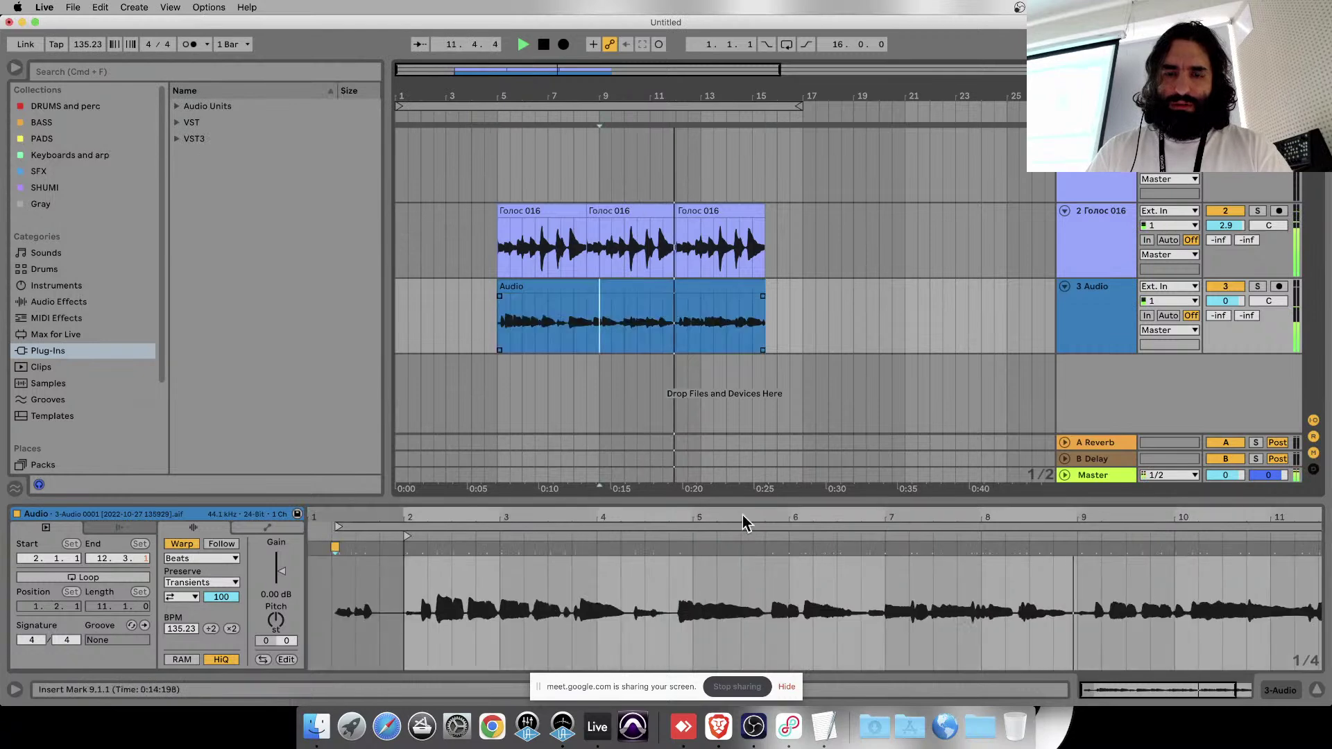
{"action": "left_click", "coordinate": [824, 726]}
{"action": "triple_click", "coordinate": [196, 106]}
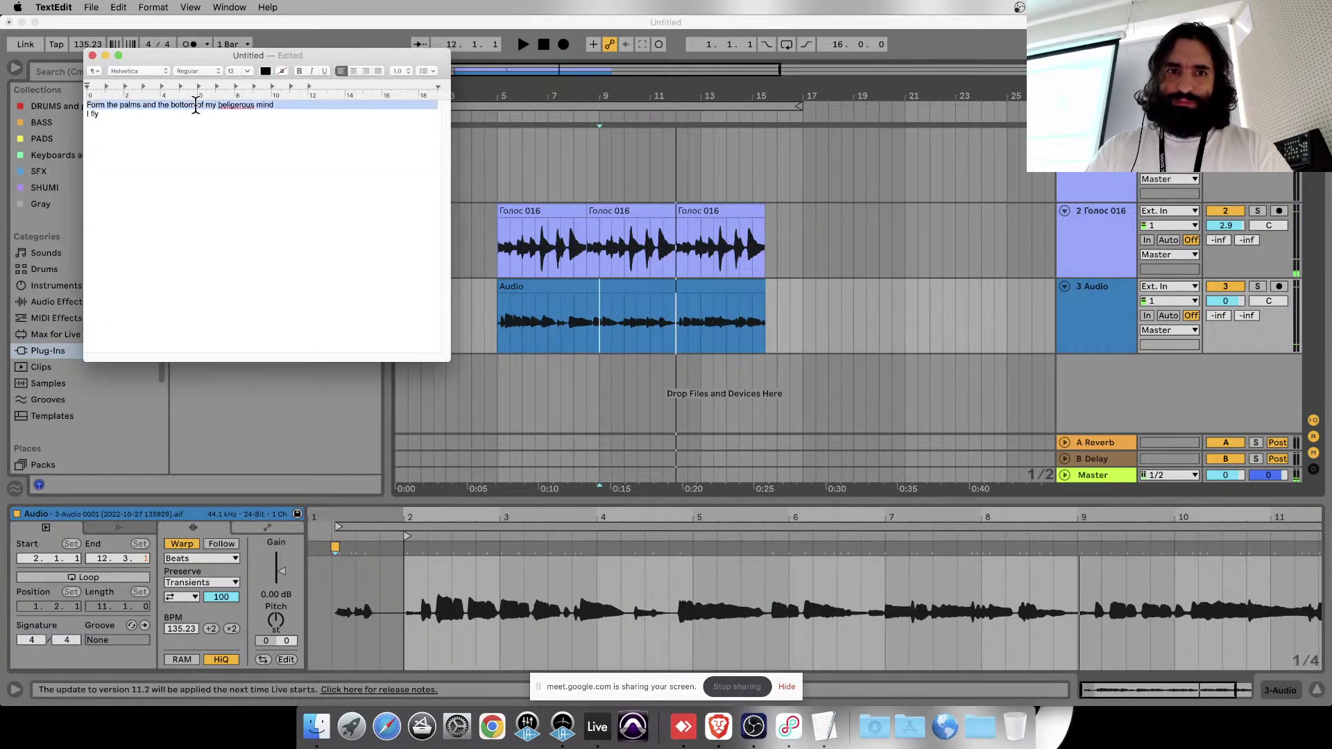
{"action": "left_click", "coordinate": [120, 127]}
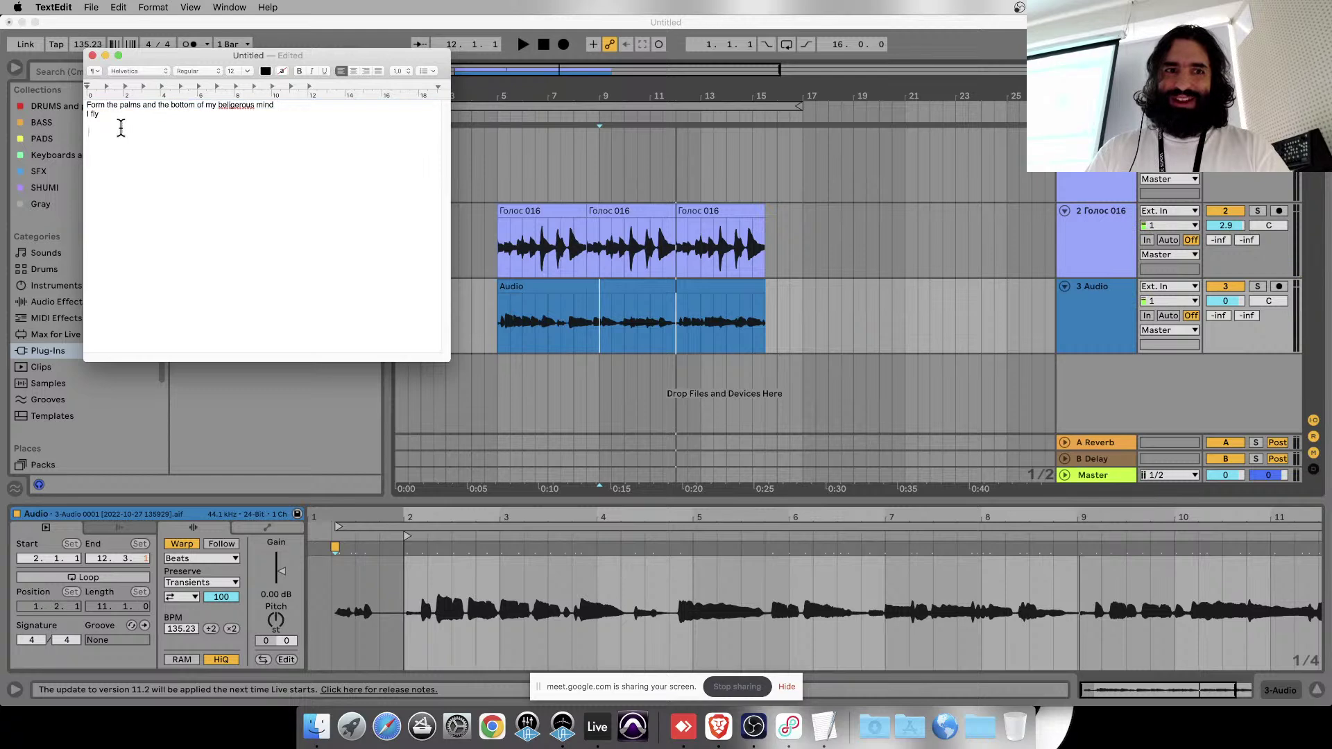
{"action": "triple_click", "coordinate": [126, 115]}
{"action": "triple_click", "coordinate": [127, 105]}
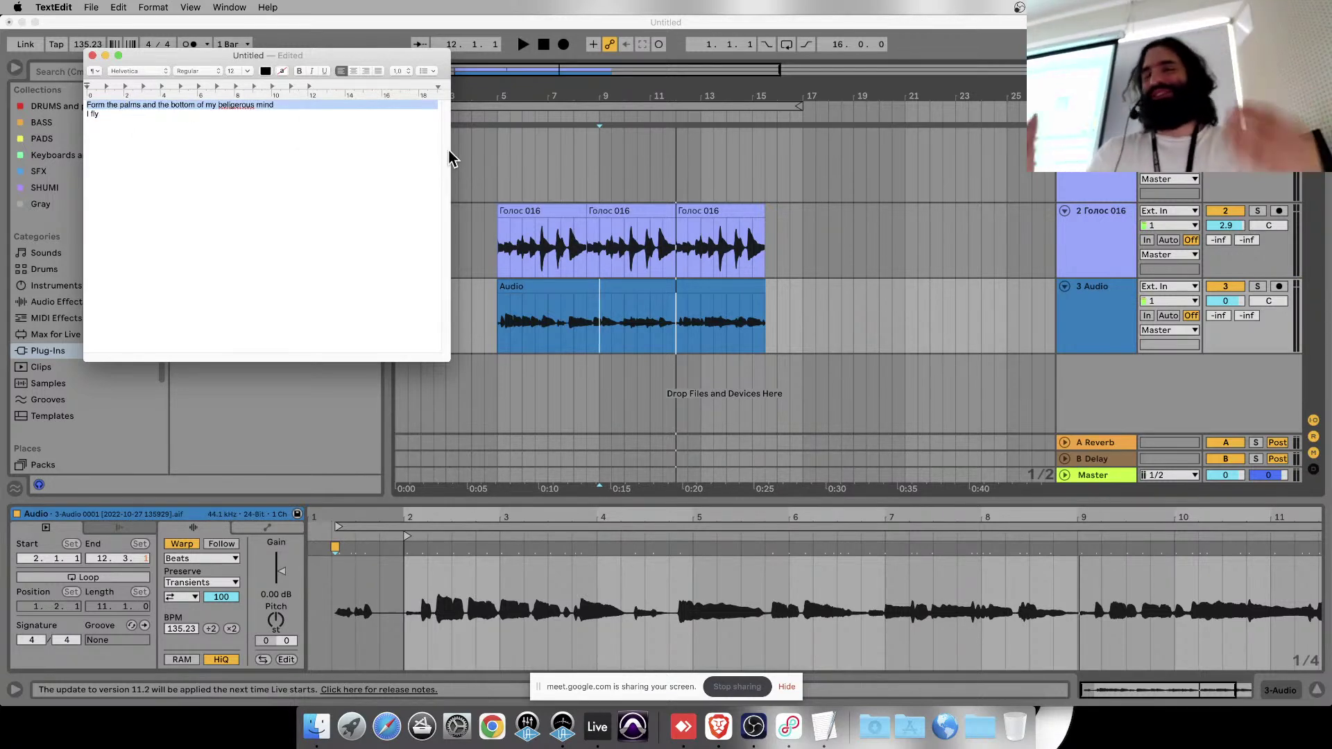
{"action": "left_click", "coordinate": [602, 292]}
{"action": "left_click", "coordinate": [641, 282]}
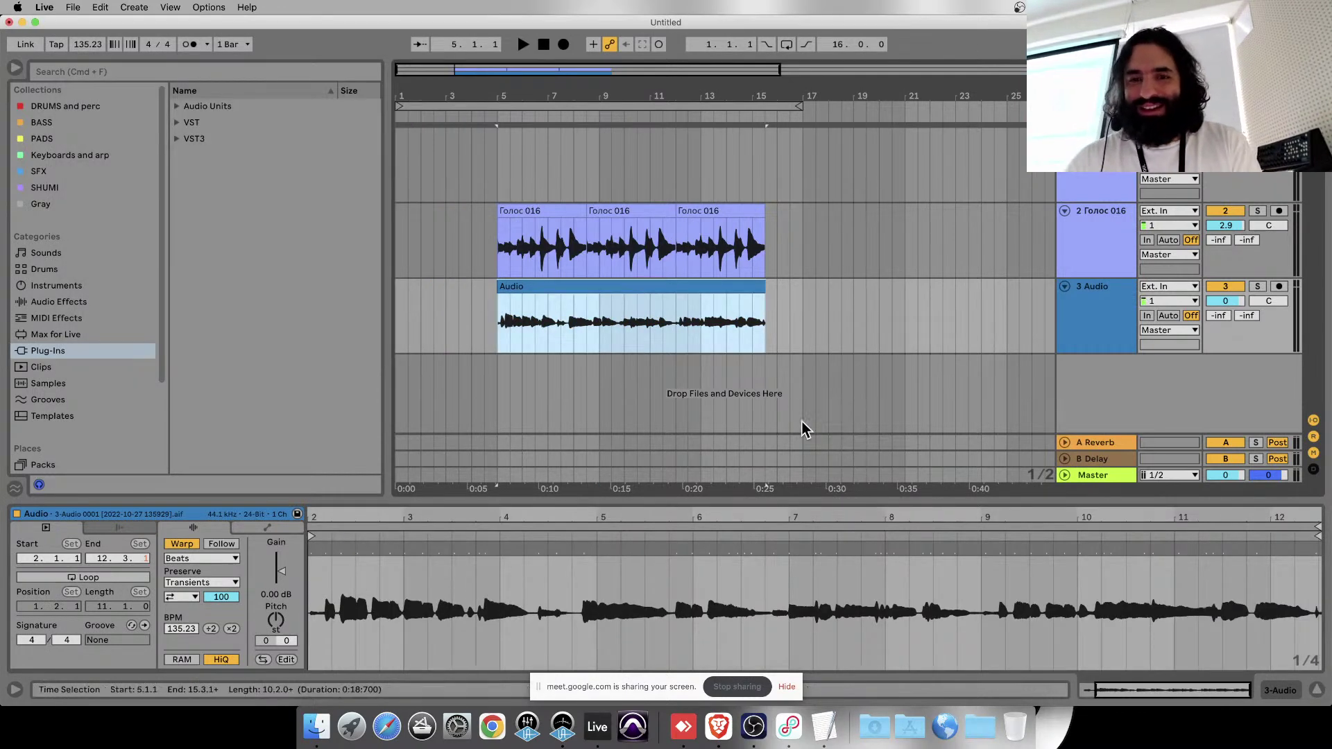
{"action": "left_click", "coordinate": [813, 730]}
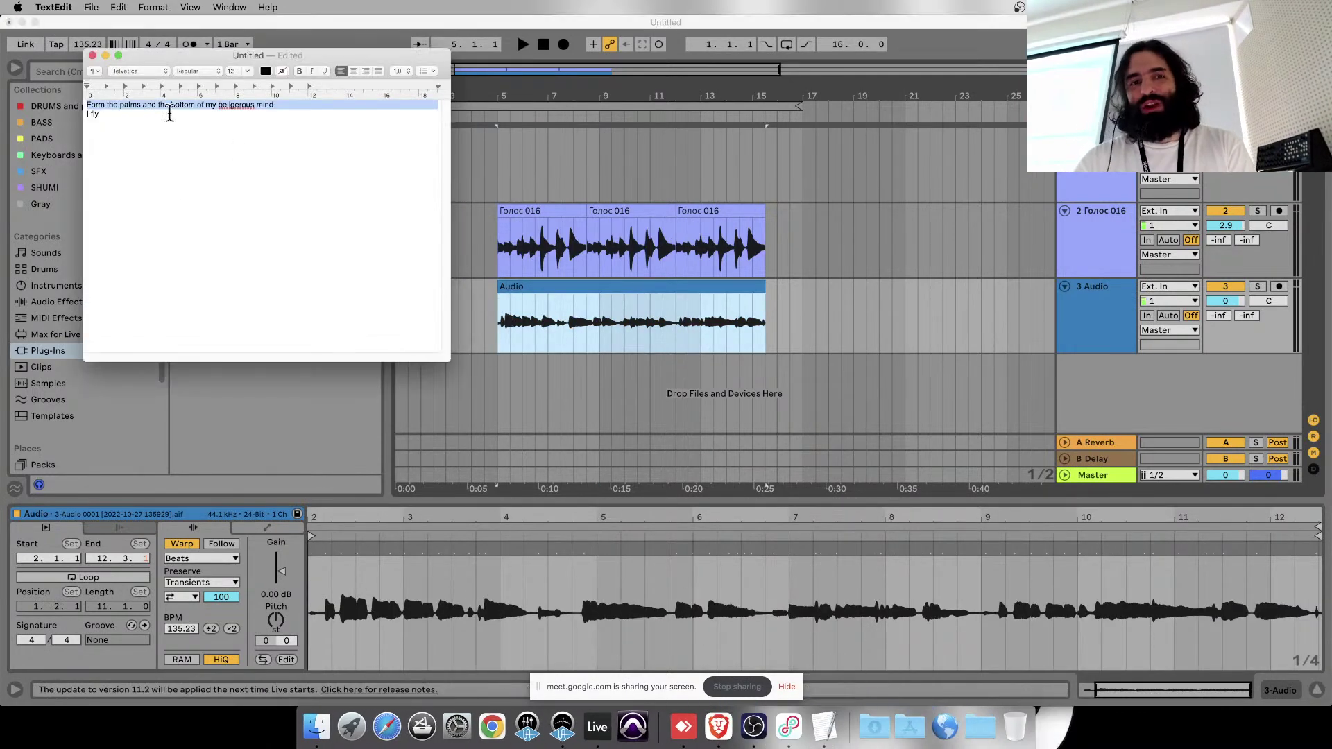
{"action": "left_click", "coordinate": [169, 114]}
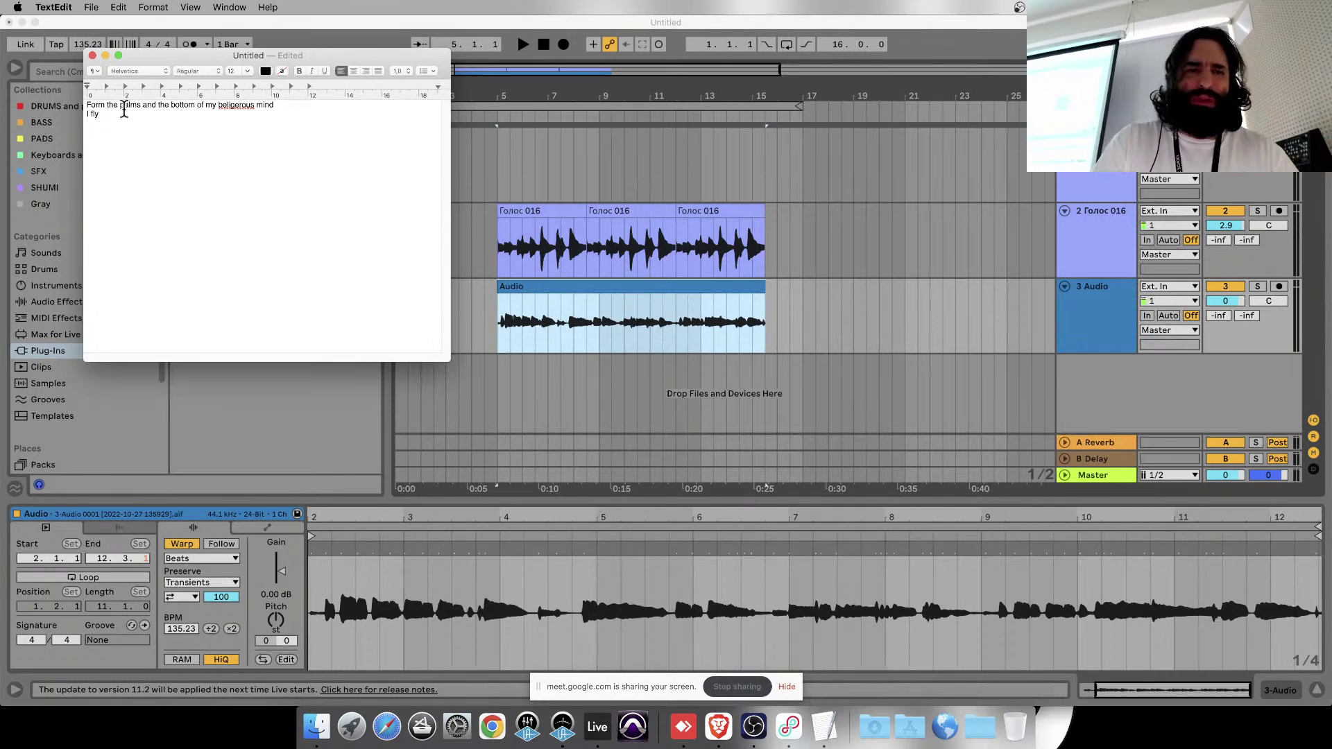
{"action": "left_click_drag", "start_coordinate": [234, 118], "coordinate": [235, 110]}
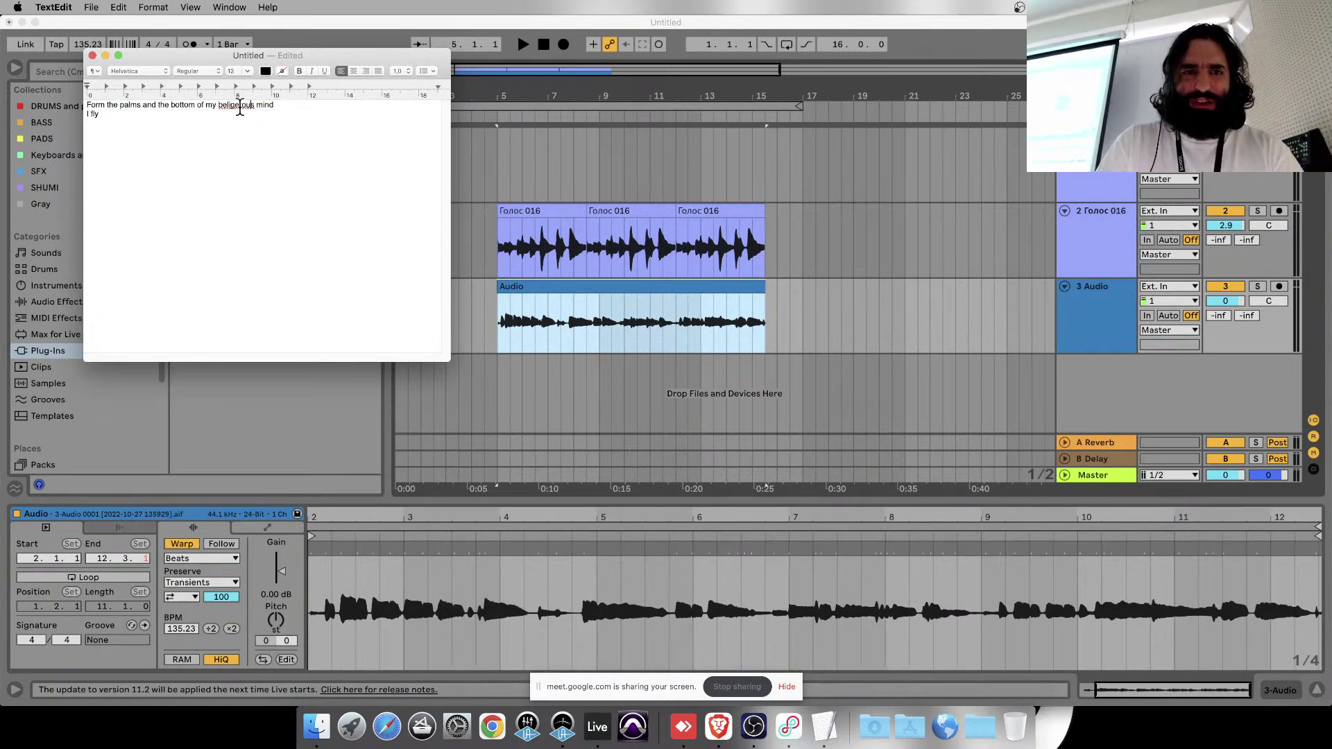
{"action": "double_click", "coordinate": [238, 106]}
- Split the vocal clip on track 3 in Live at 9.1.1 and select its first section
{"action": "left_click", "coordinate": [685, 314]}
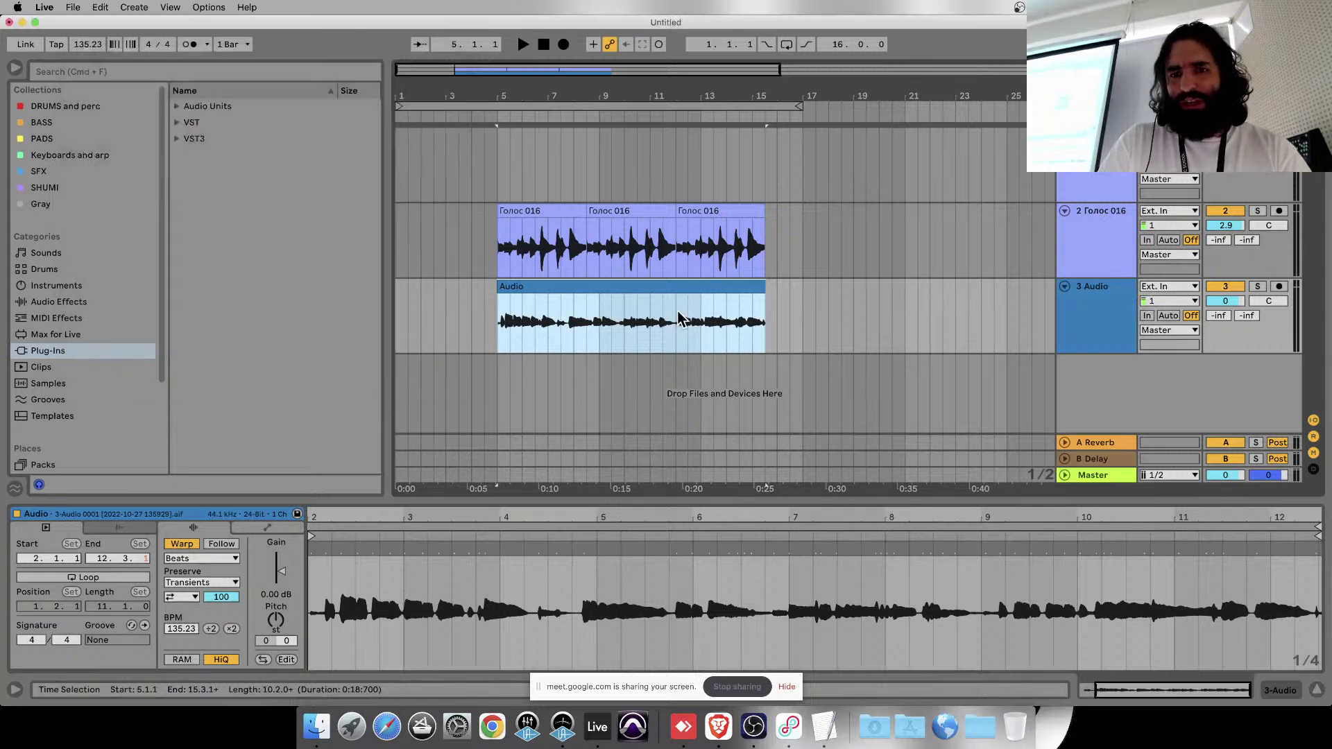
{"action": "left_click", "coordinate": [600, 319]}
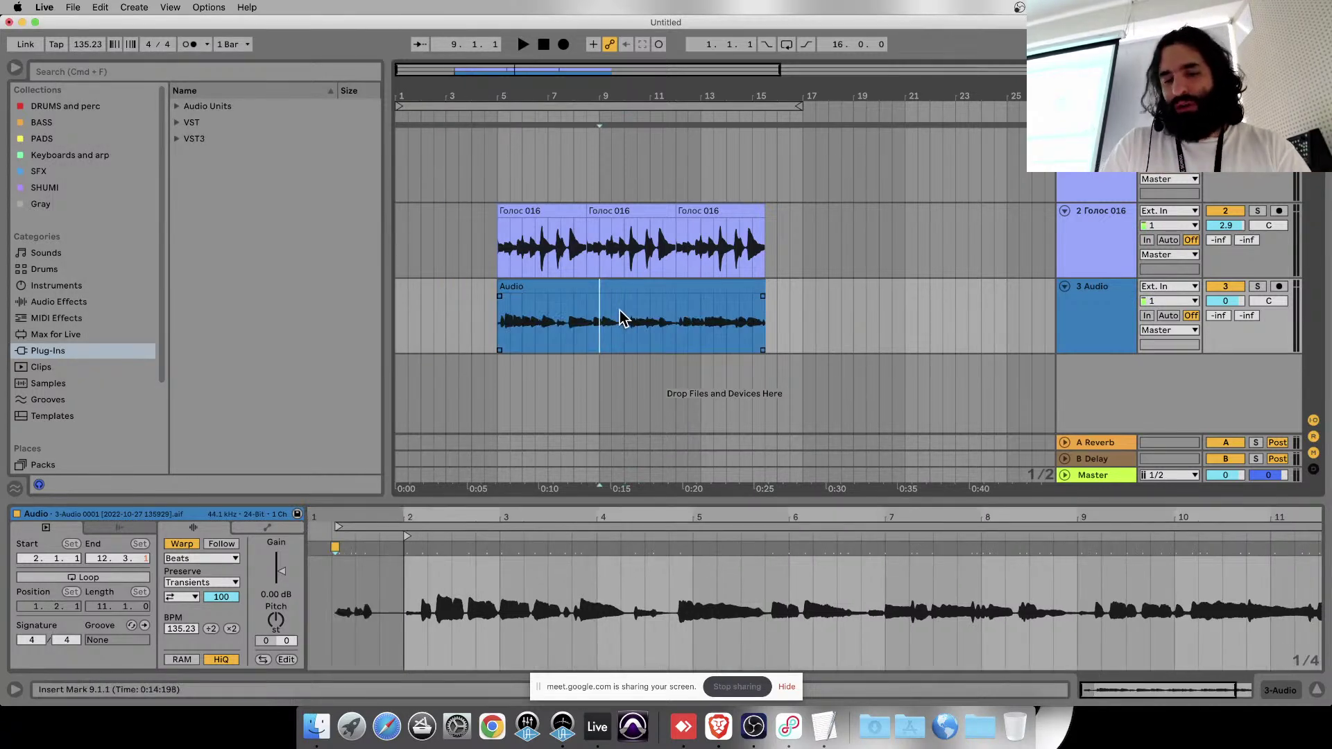
{"action": "left_click", "coordinate": [523, 211]}
{"action": "left_click", "coordinate": [599, 309]}
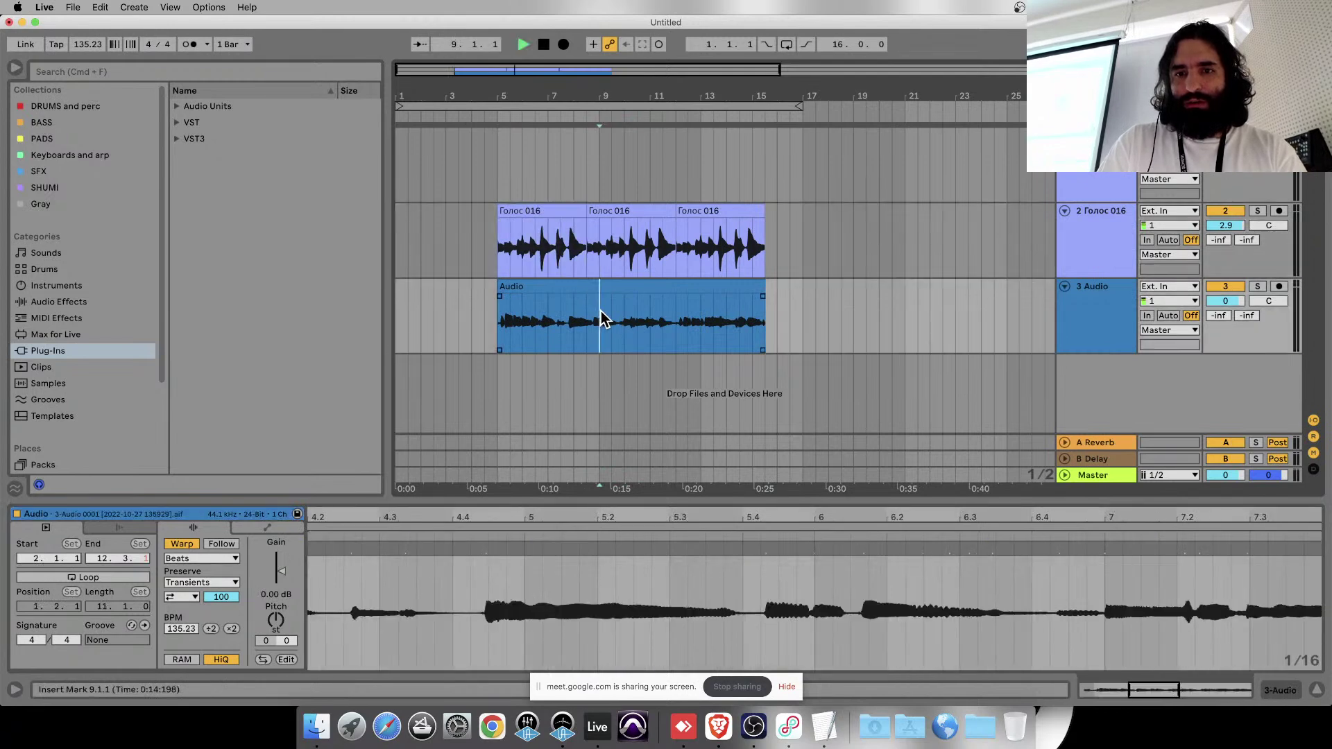
{"action": "key", "text": "super+e"}
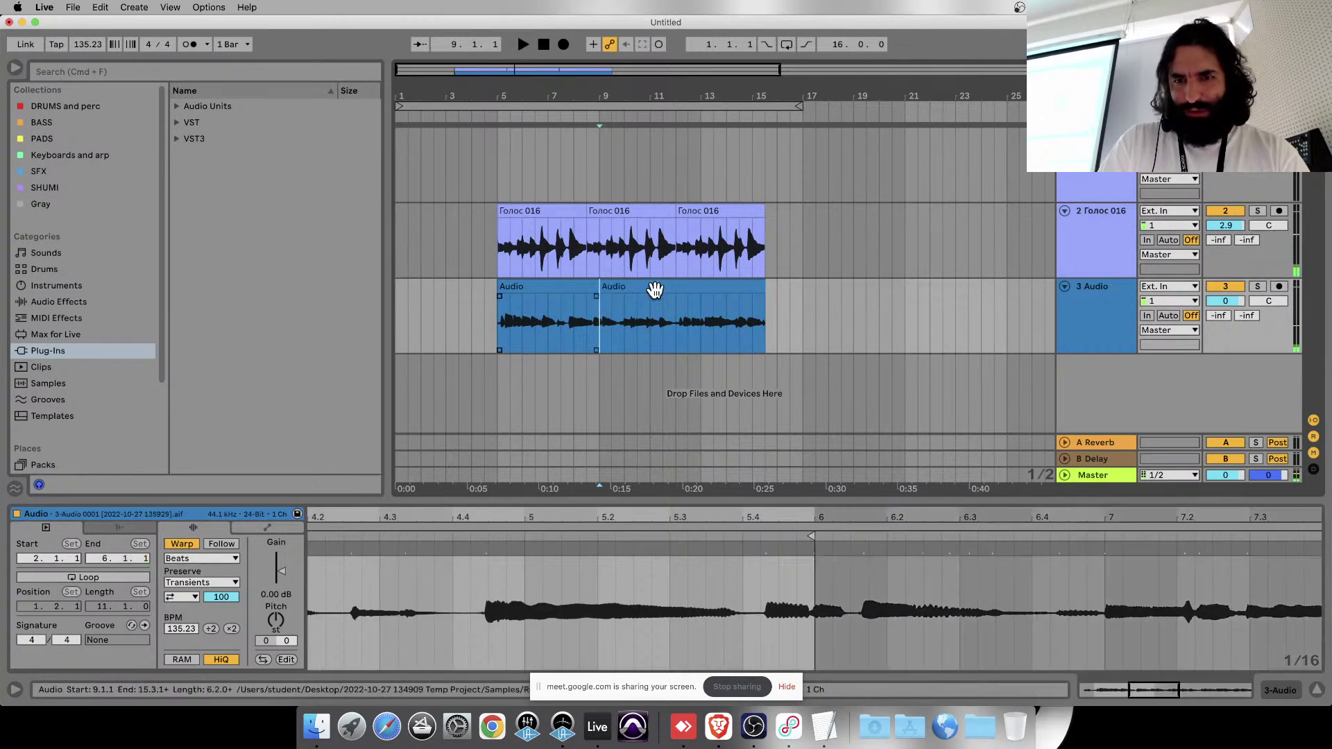
{"action": "left_click", "coordinate": [562, 288]}
{"action": "key", "text": "space"}
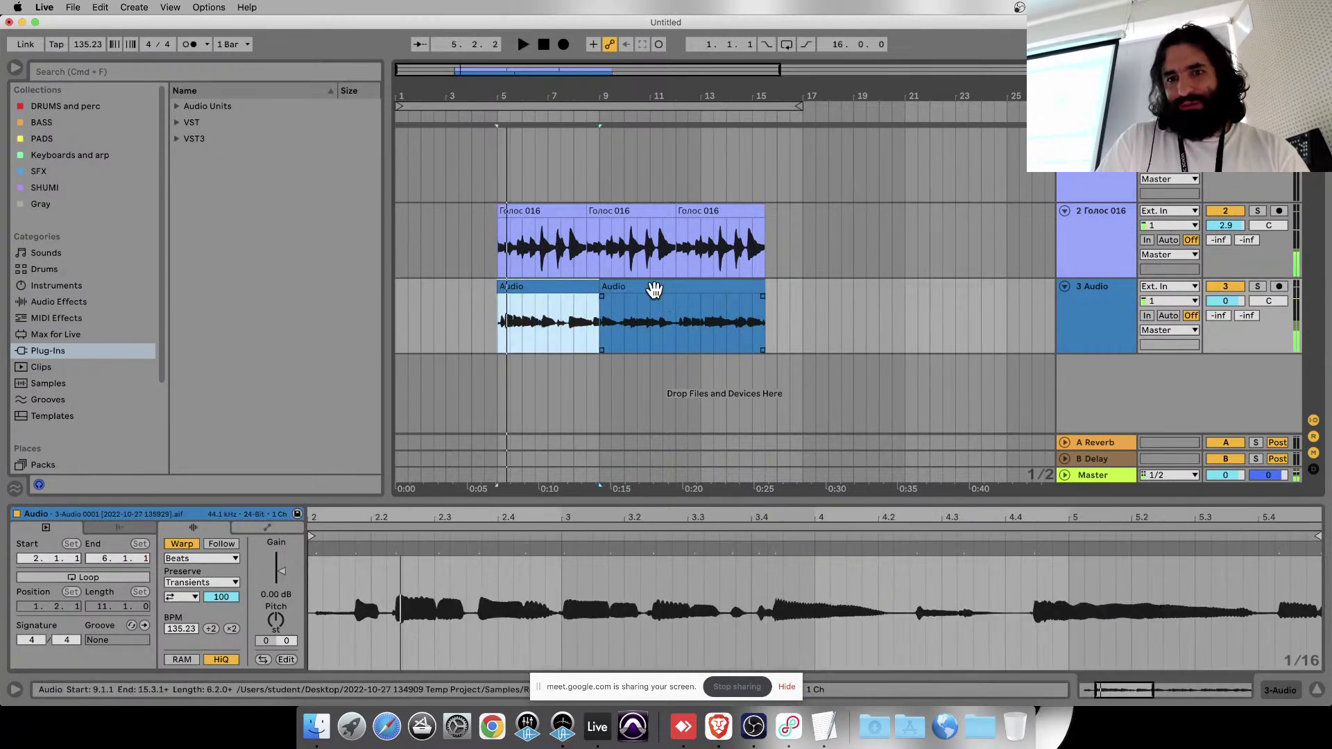
{"action": "left_click", "coordinate": [654, 288]}
{"action": "key", "text": "super+z"}
{"action": "key", "text": "super+e"}
{"action": "left_click", "coordinate": [559, 284]}
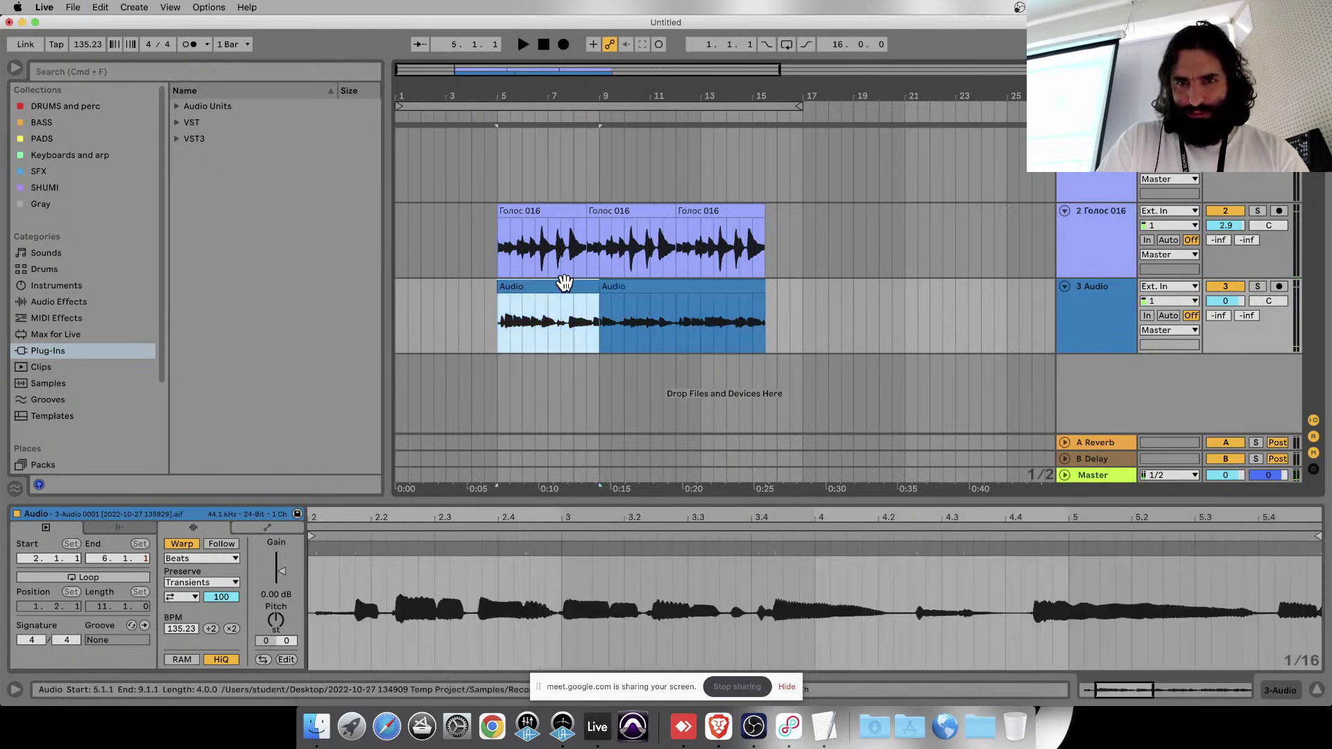
- Play the first vocal section from 5.1.1 and compare it with the first lyric line in TextEdit
{"action": "key", "text": "space"}
{"action": "left_click", "coordinate": [823, 726]}
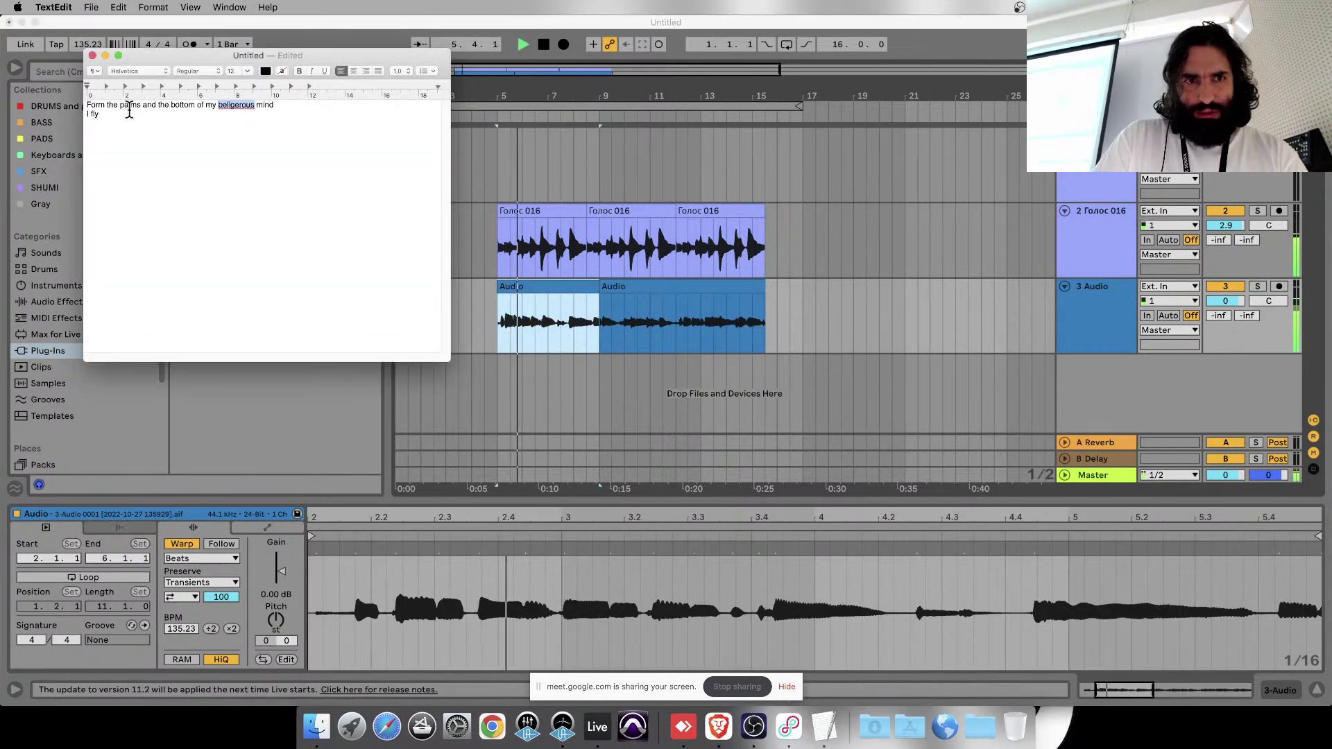
{"action": "left_click", "coordinate": [589, 320]}
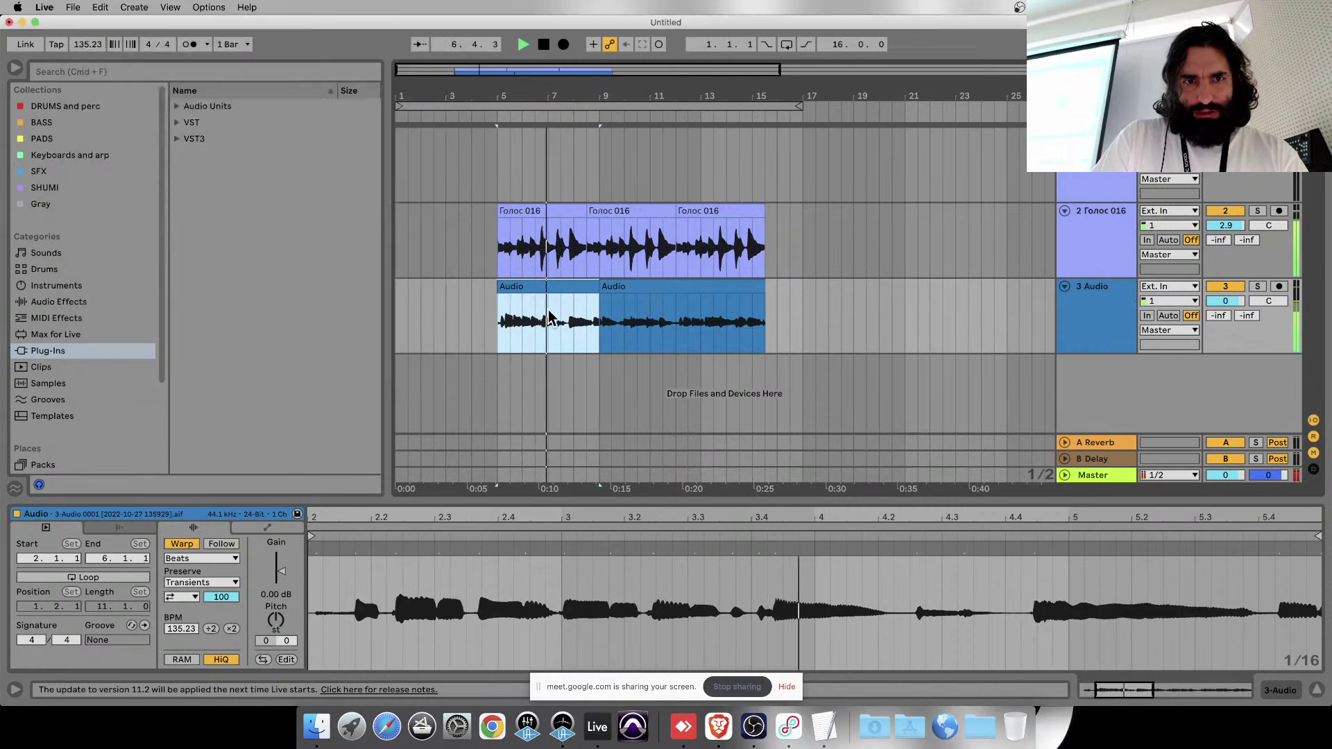
{"action": "left_click", "coordinate": [823, 727]}
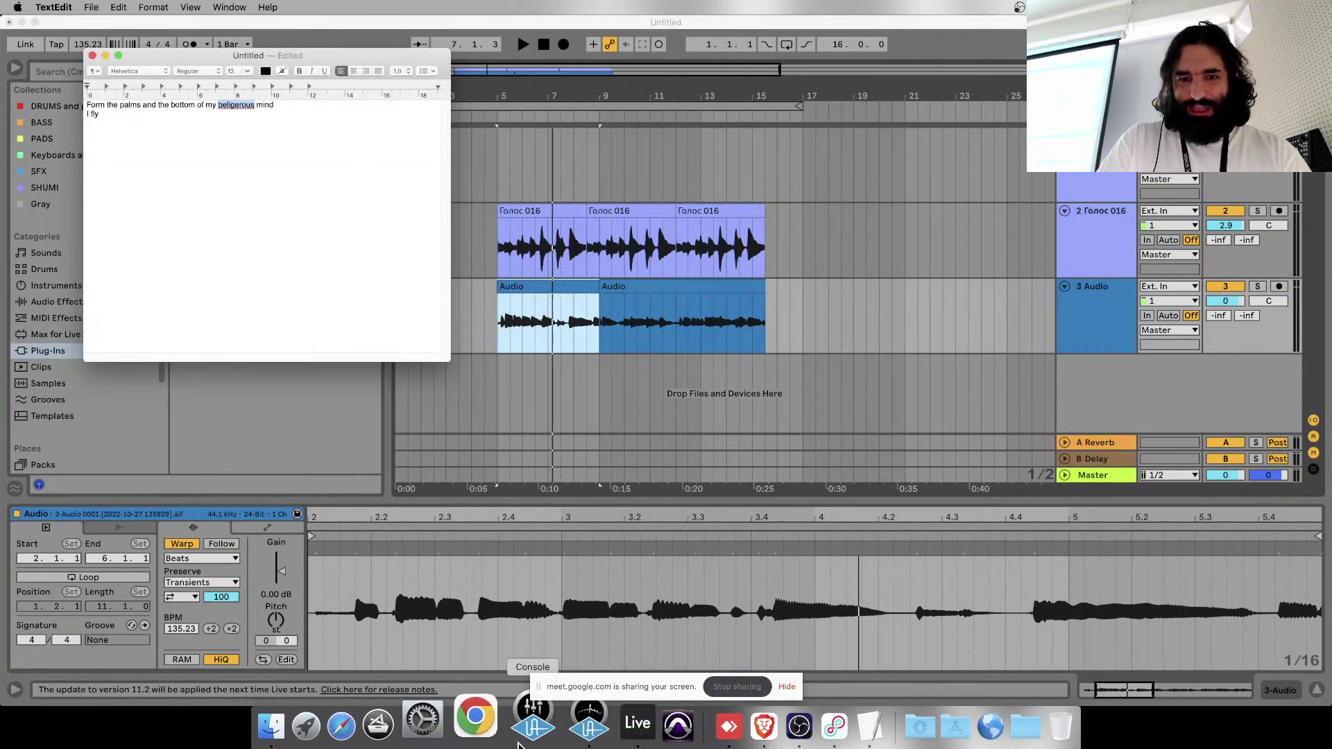
- Switch to Brave, search the web for "beligerous" in a new tab, and open its Urban Dictionary entry
{"action": "left_click", "coordinate": [729, 741]}
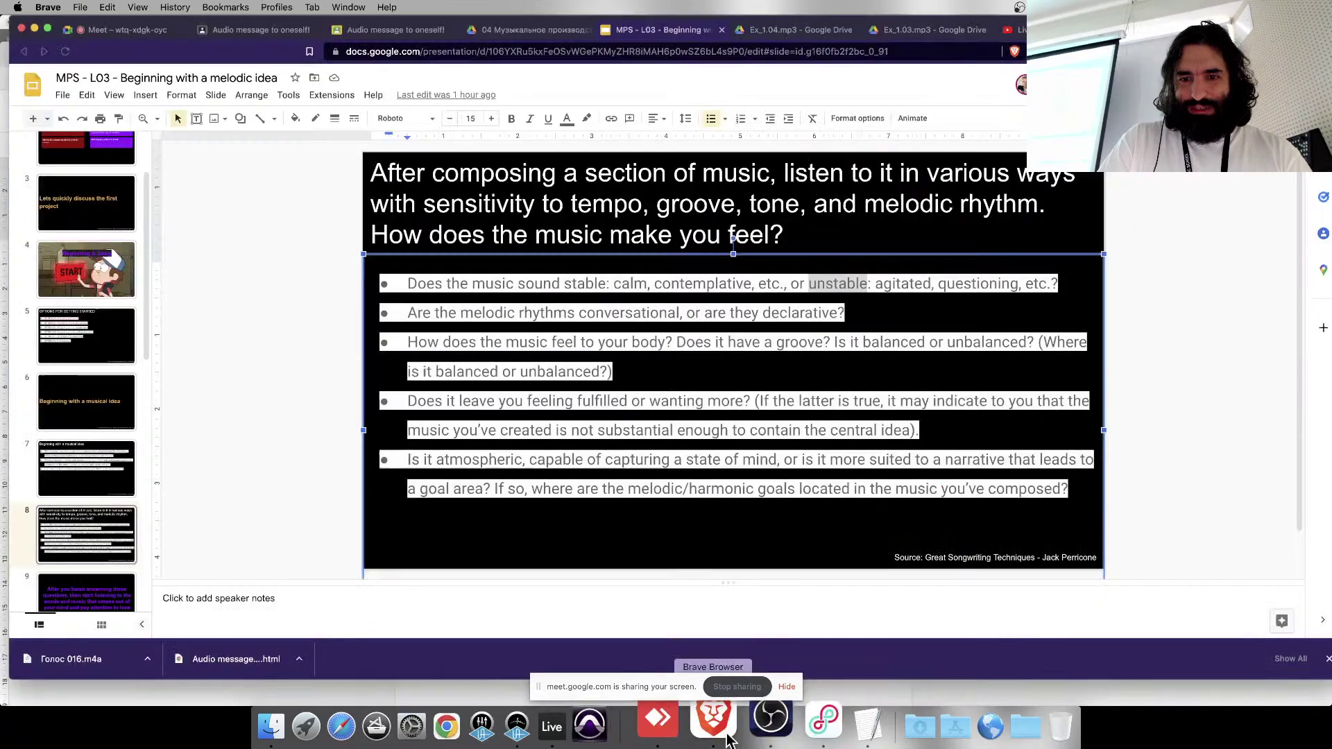
{"action": "key", "text": "super+t"}
{"action": "type", "text": "beligerous"}
{"action": "key", "text": "Return"}
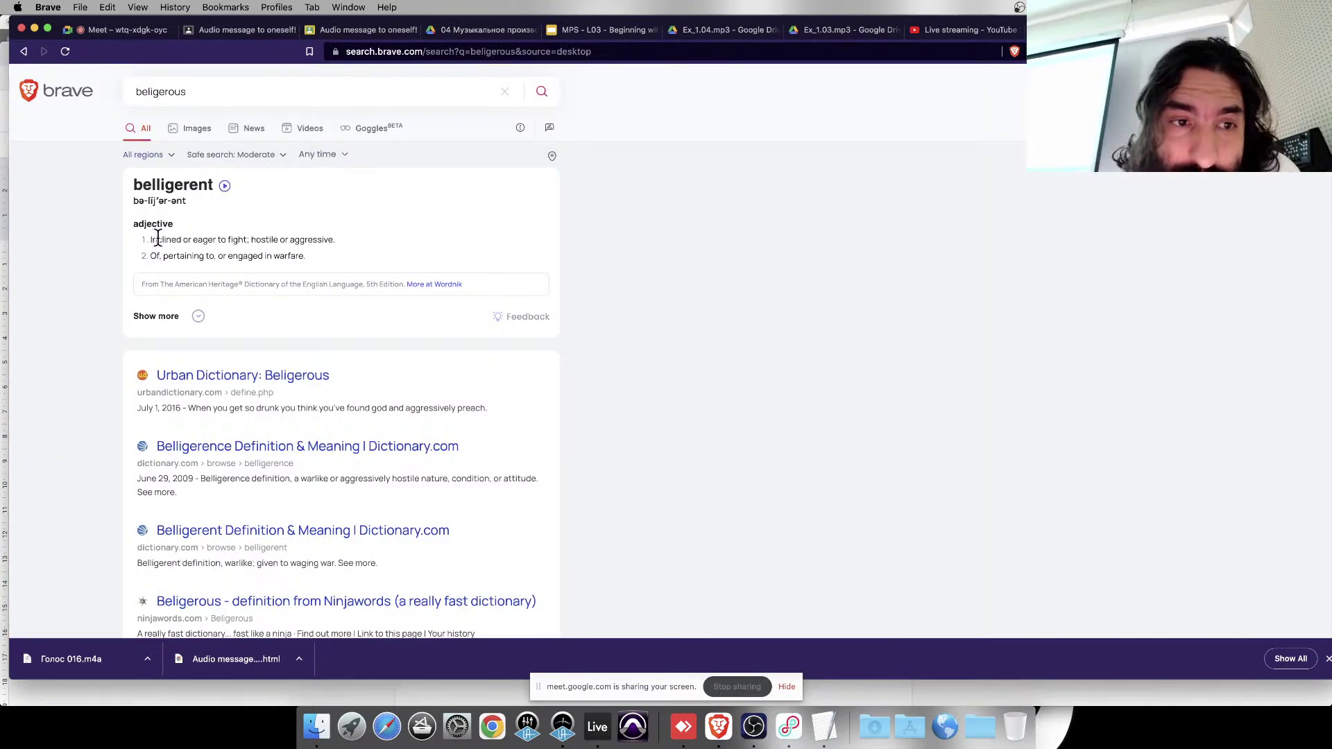
{"action": "left_click_drag", "start_coordinate": [152, 238], "coordinate": [327, 256]}
{"action": "left_click", "coordinate": [324, 236]}
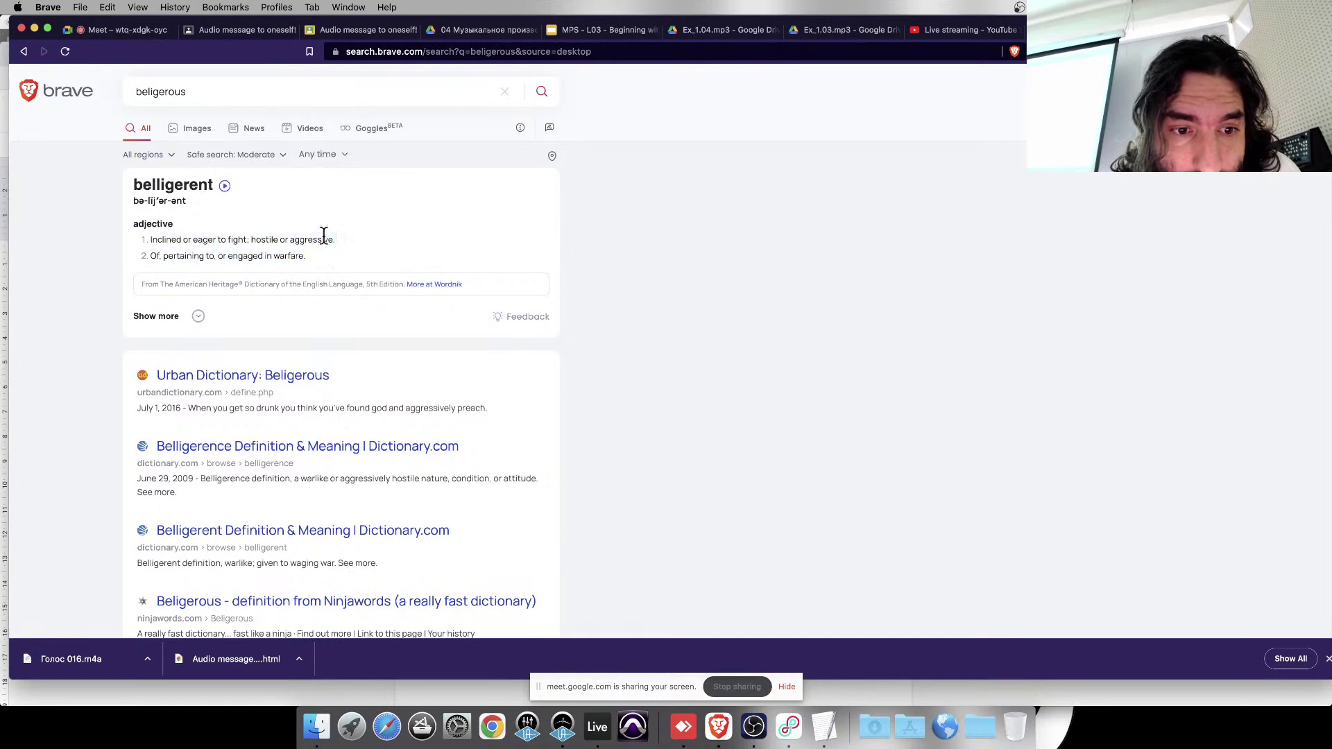
{"action": "left_click", "coordinate": [324, 383]}
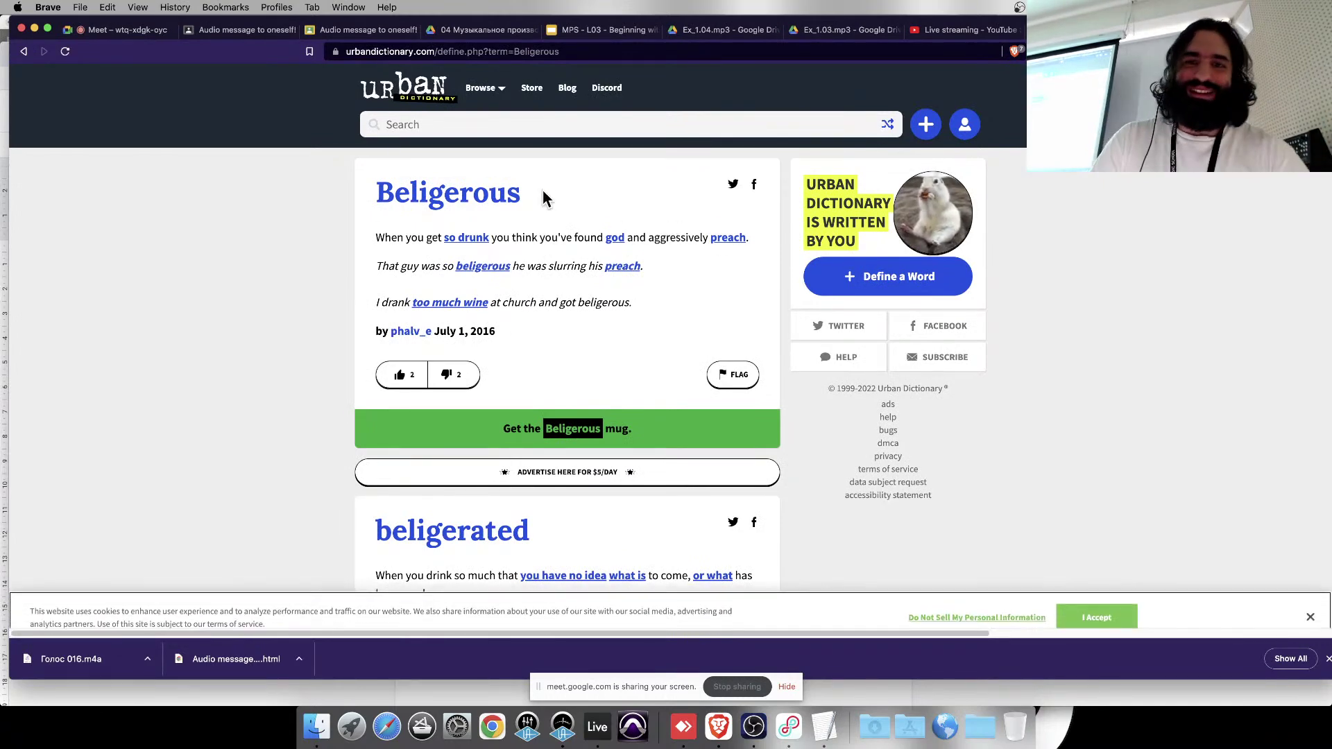
- Copy the heading "Beligerous" from the Urban Dictionary entry and switch back to TextEdit
{"action": "left_click_drag", "start_coordinate": [543, 189], "coordinate": [384, 190]}
{"action": "key", "text": "super+c"}
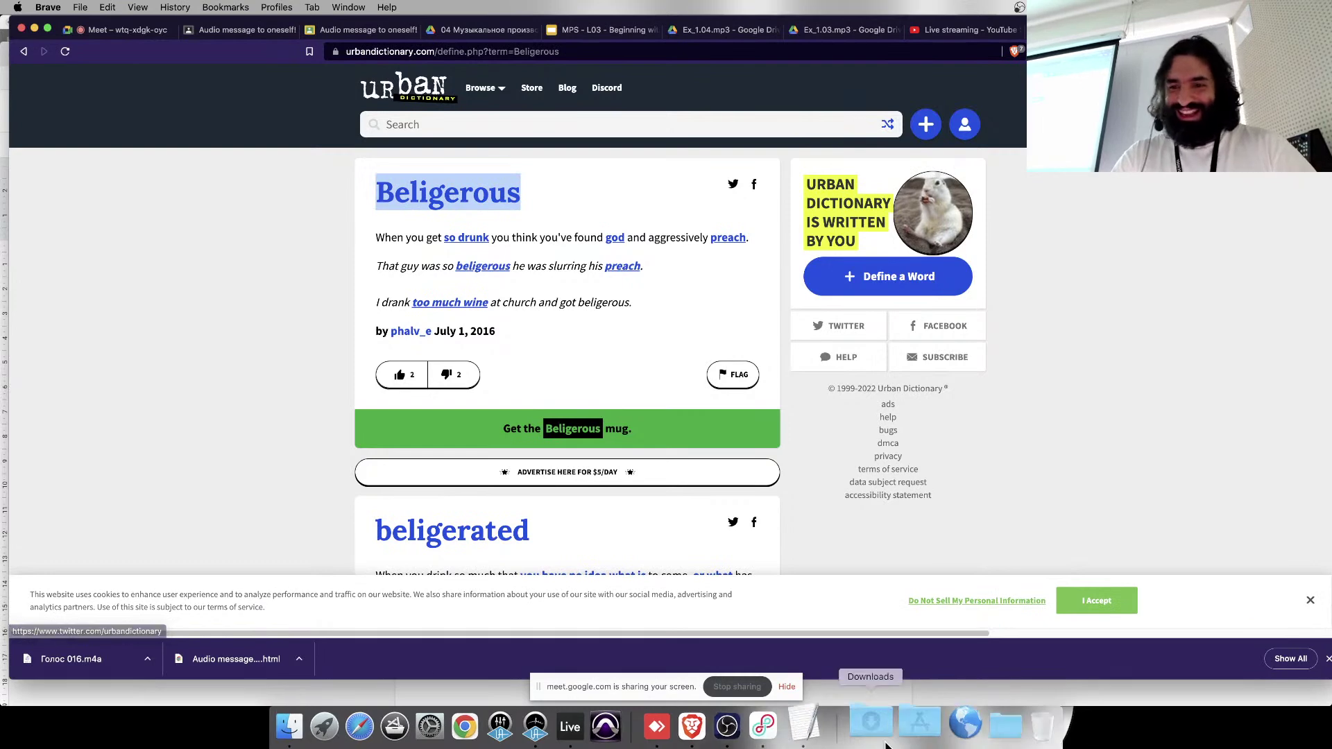
{"action": "left_click", "coordinate": [823, 727]}
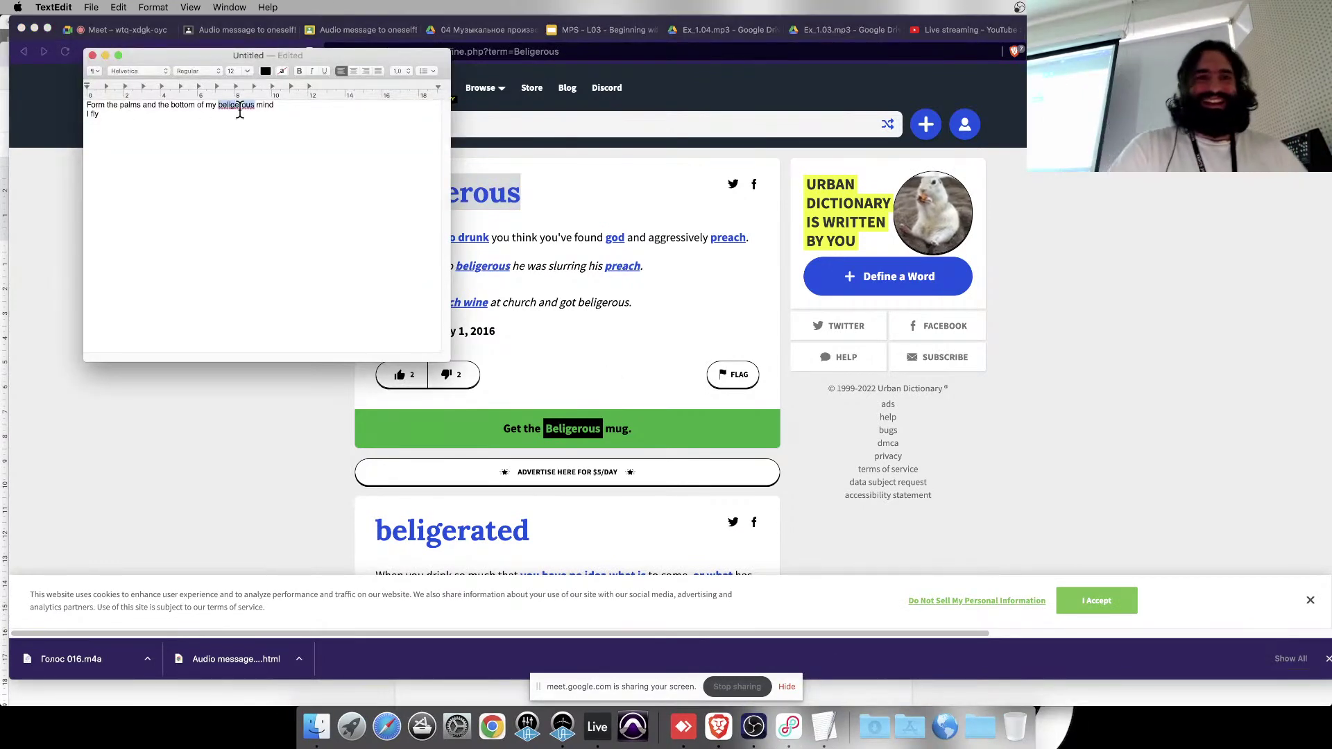
- Try replacing "beligerous" in the first lyric line with the copied heading, and undo it
{"action": "key", "text": "super+v"}
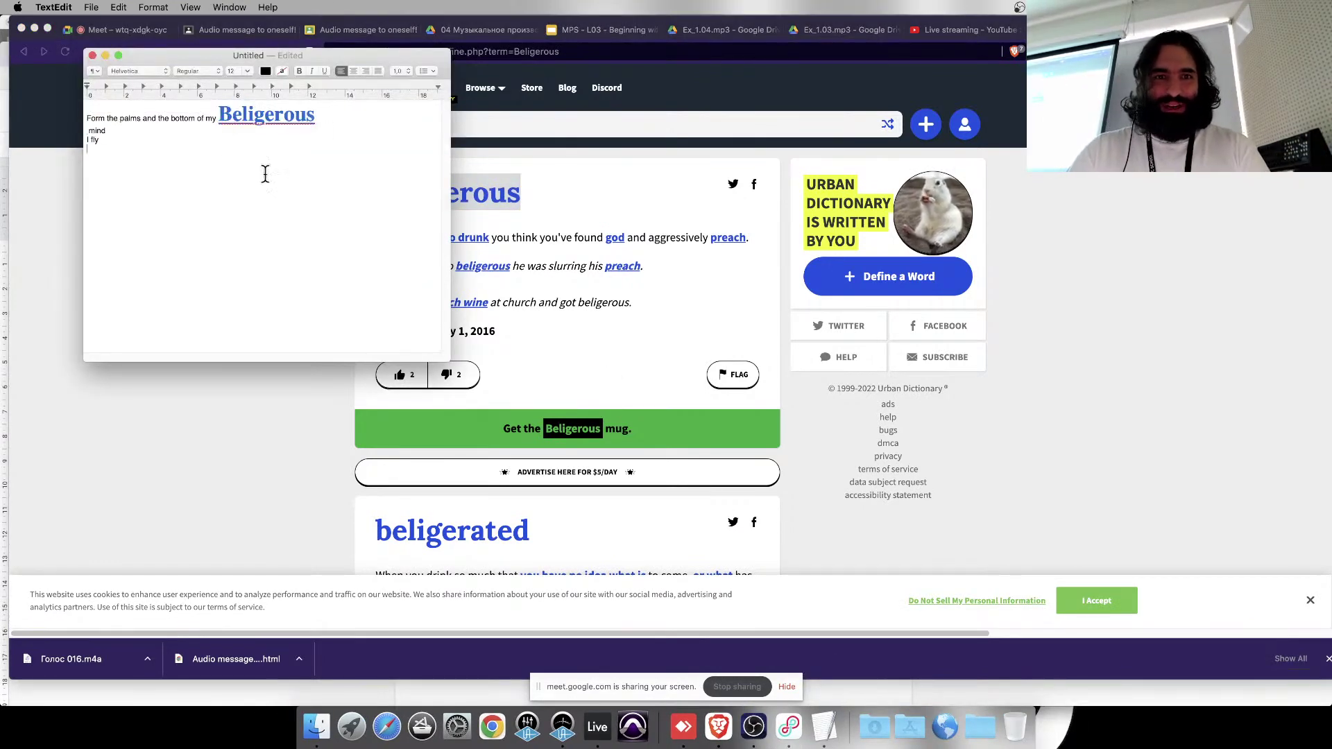
{"action": "key", "text": "super+z"}
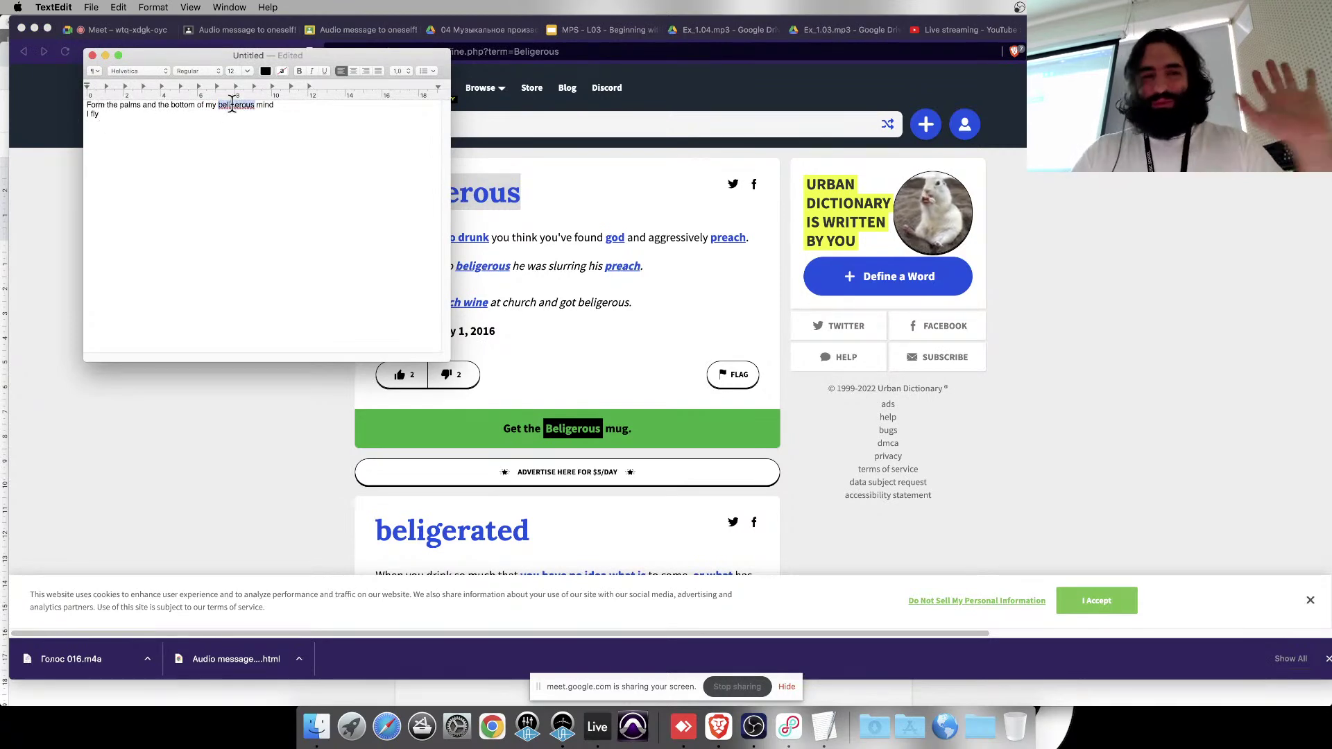
- Make "beligerous" bold in the first lyric line and paste the copied "Beligerous" heading as a title above the lyrics
{"action": "left_click", "coordinate": [299, 70]}
{"action": "left_click", "coordinate": [241, 138]}
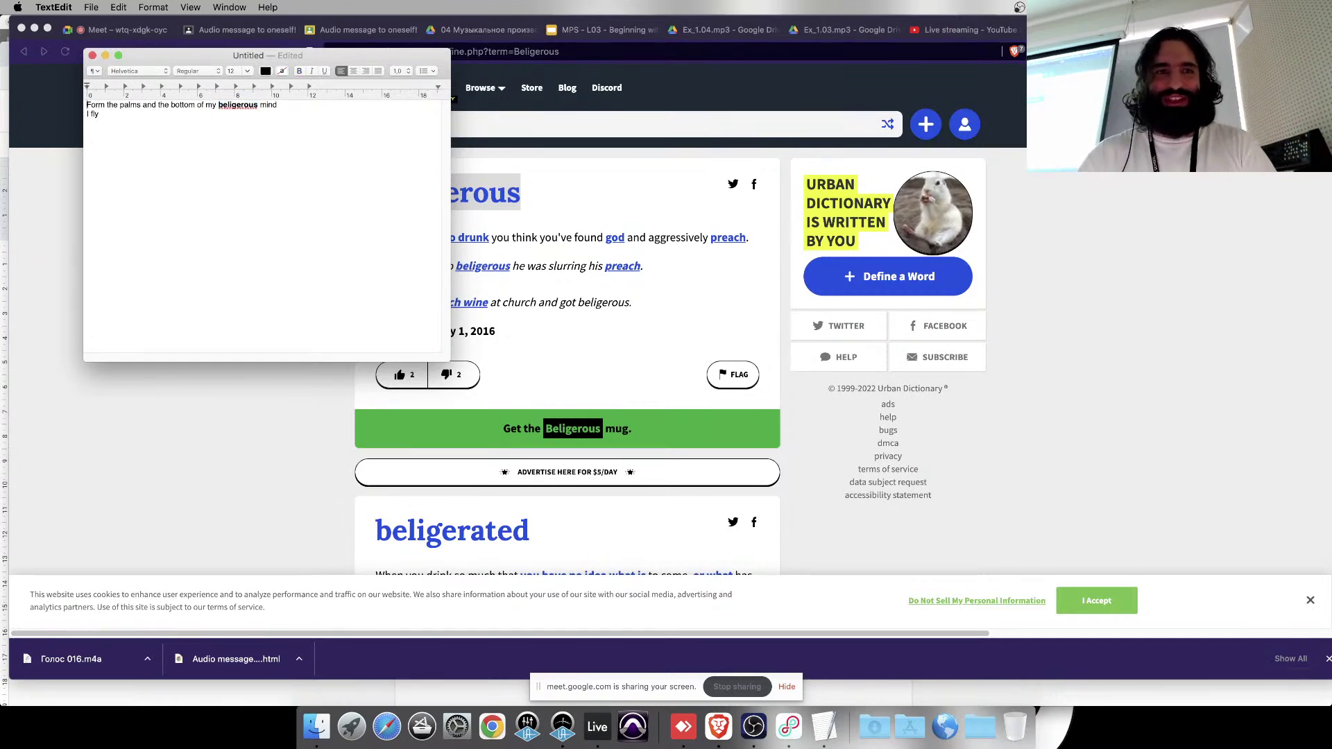
{"action": "key", "text": "Return"}
{"action": "key", "text": "Return"}
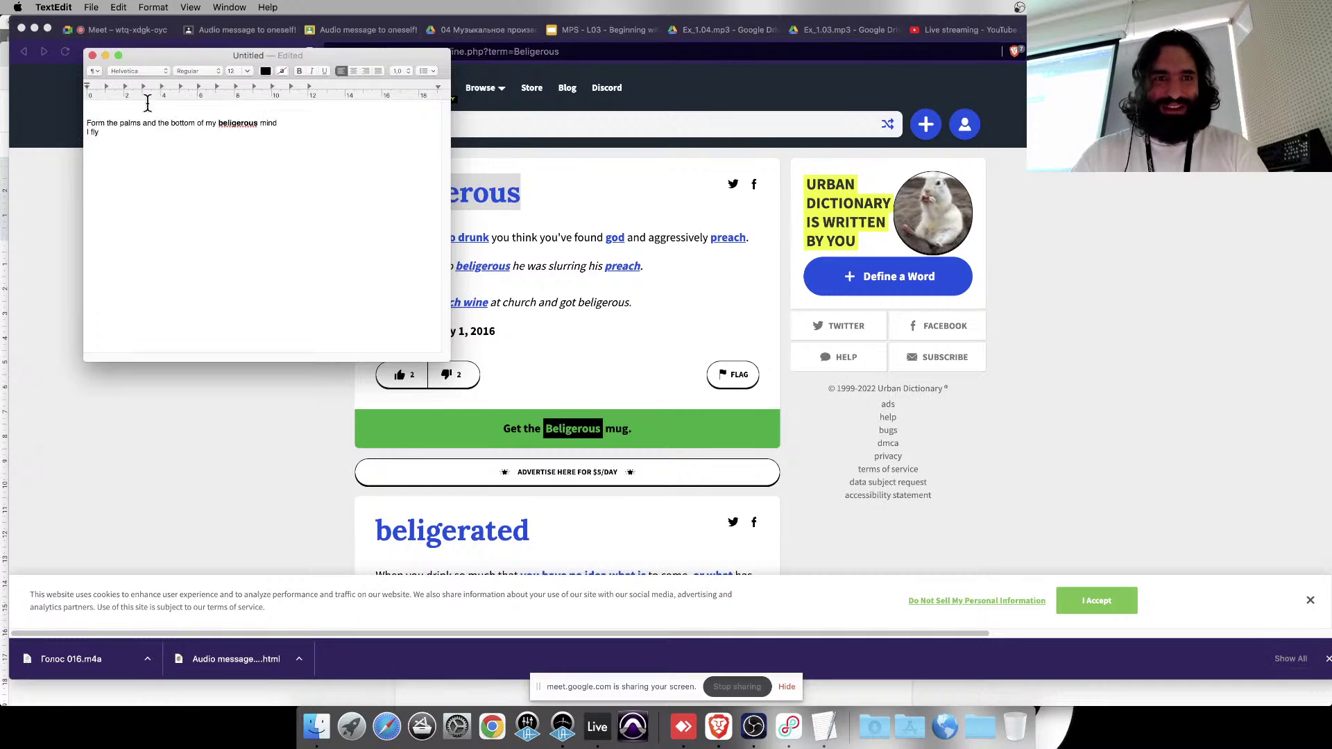
{"action": "key", "text": "super+v"}
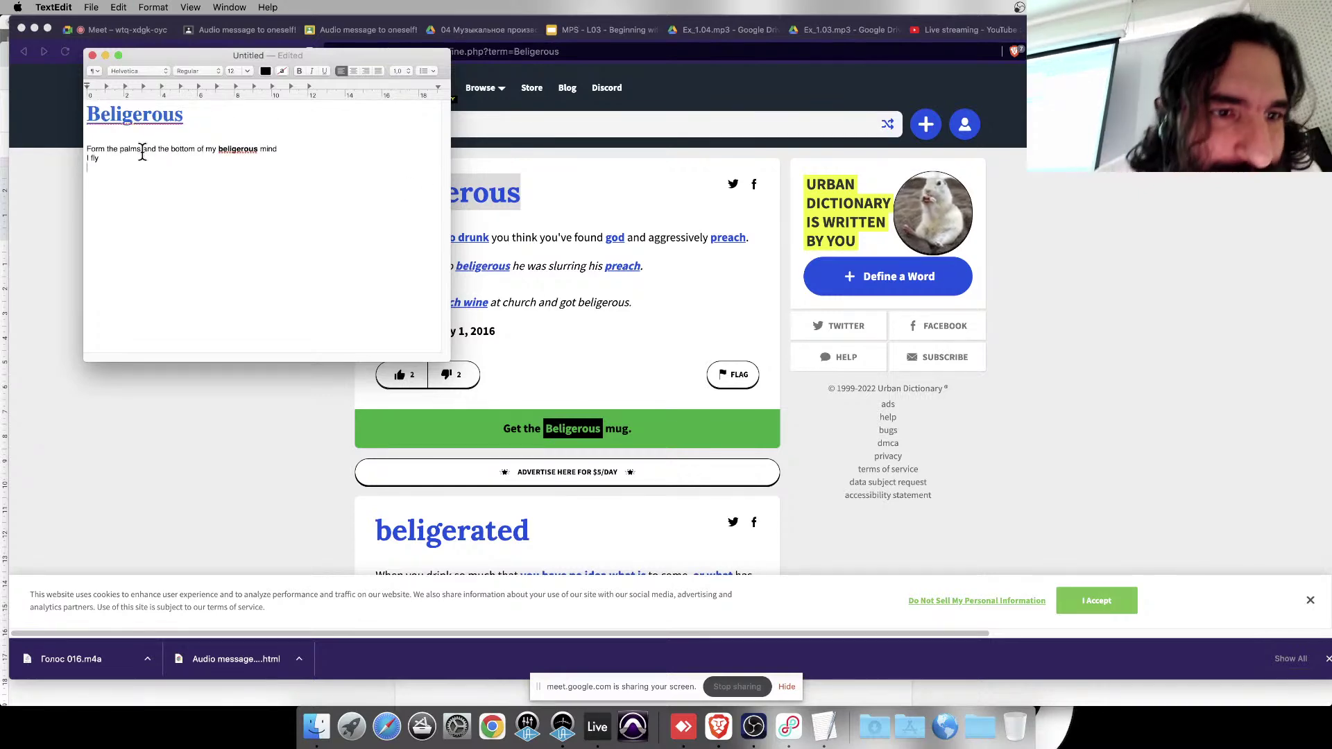
{"action": "left_click", "coordinate": [97, 151]}
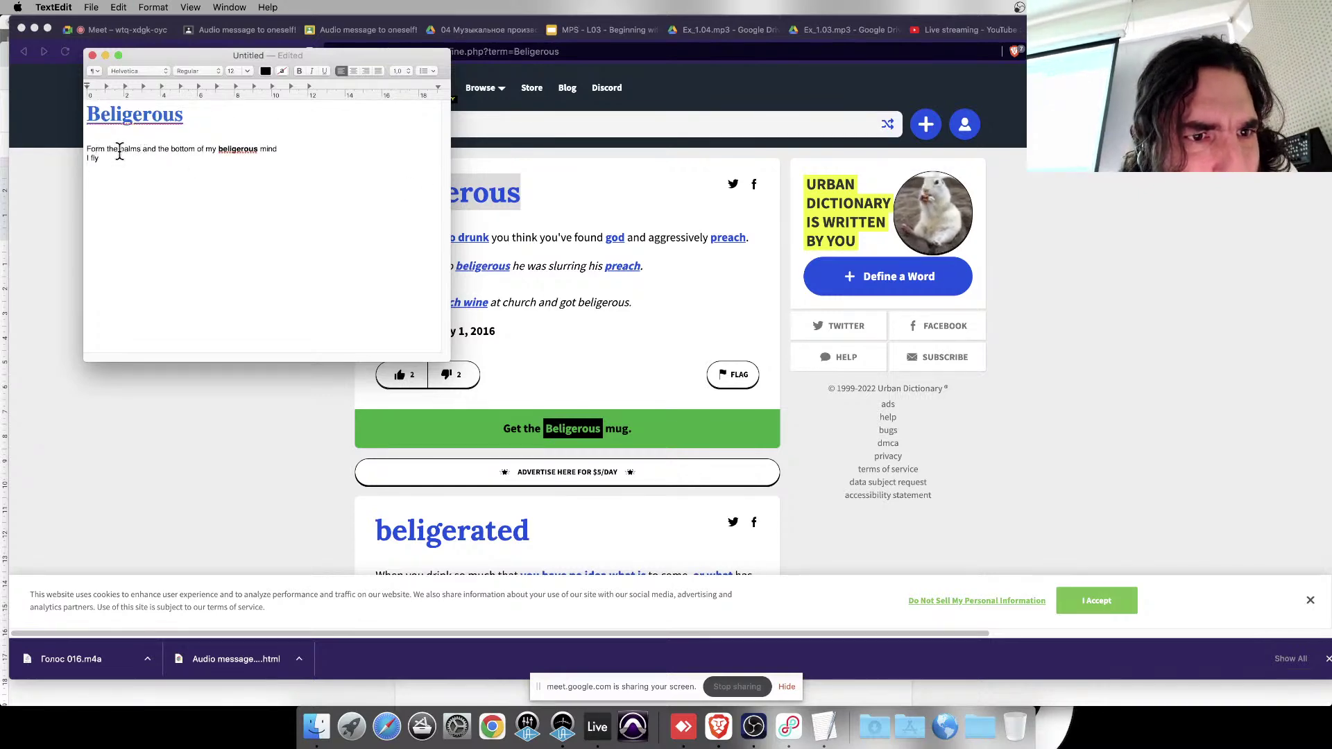
- Try replacing "palms" with "bottom" in the first lyric line
{"action": "key", "text": "super+Tab"}
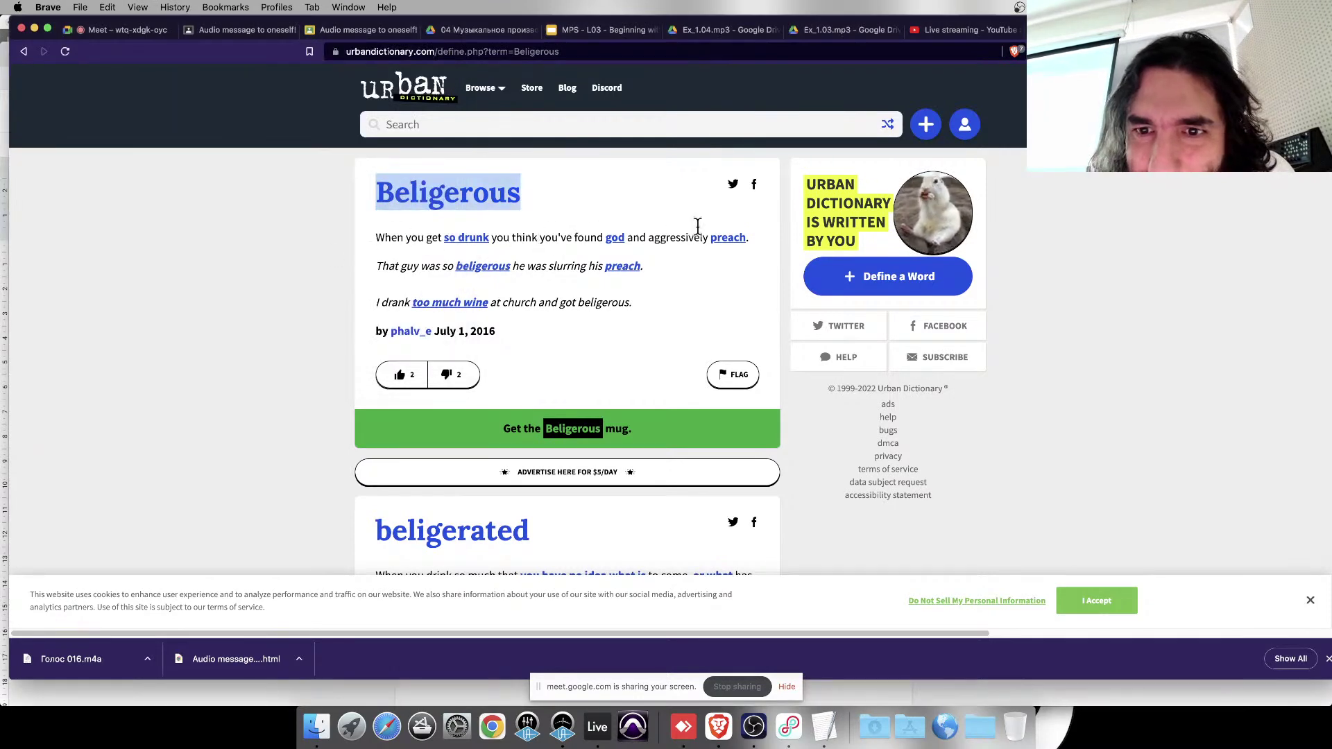
{"action": "left_click", "coordinate": [824, 727]}
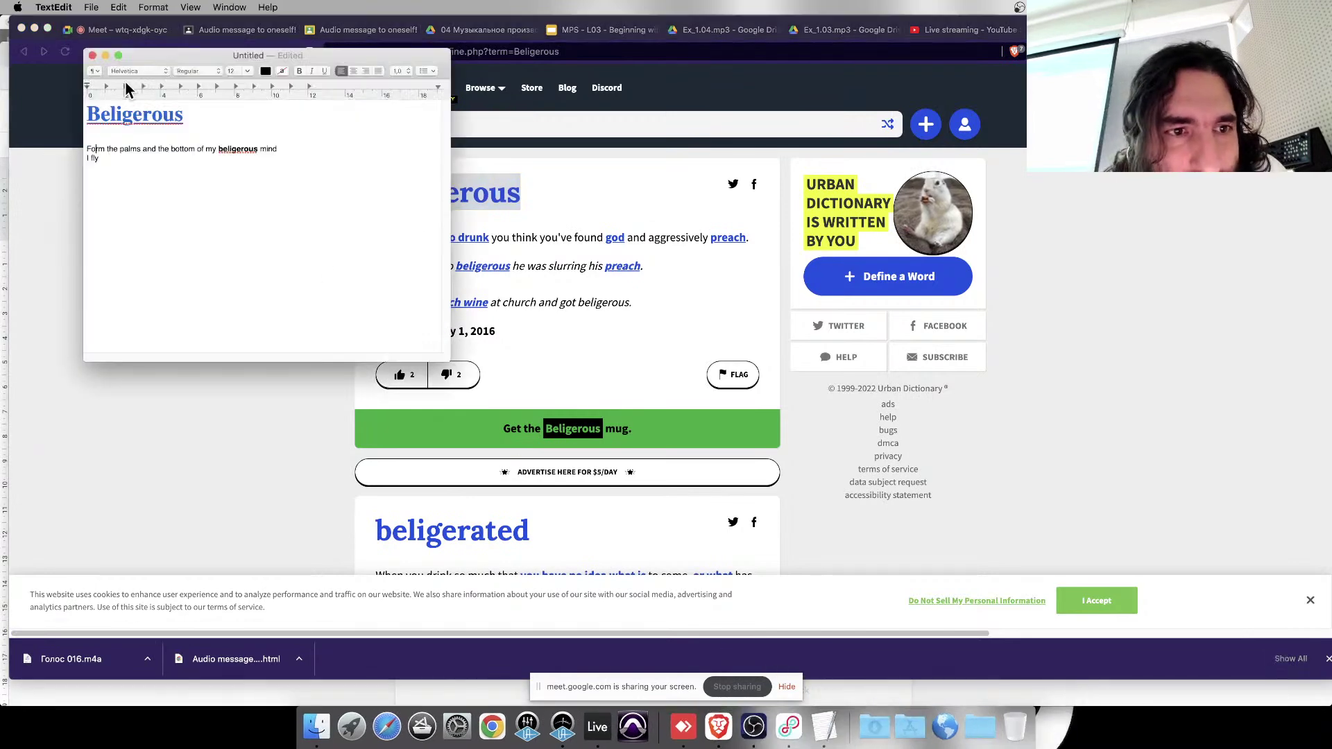
{"action": "double_click", "coordinate": [130, 152]}
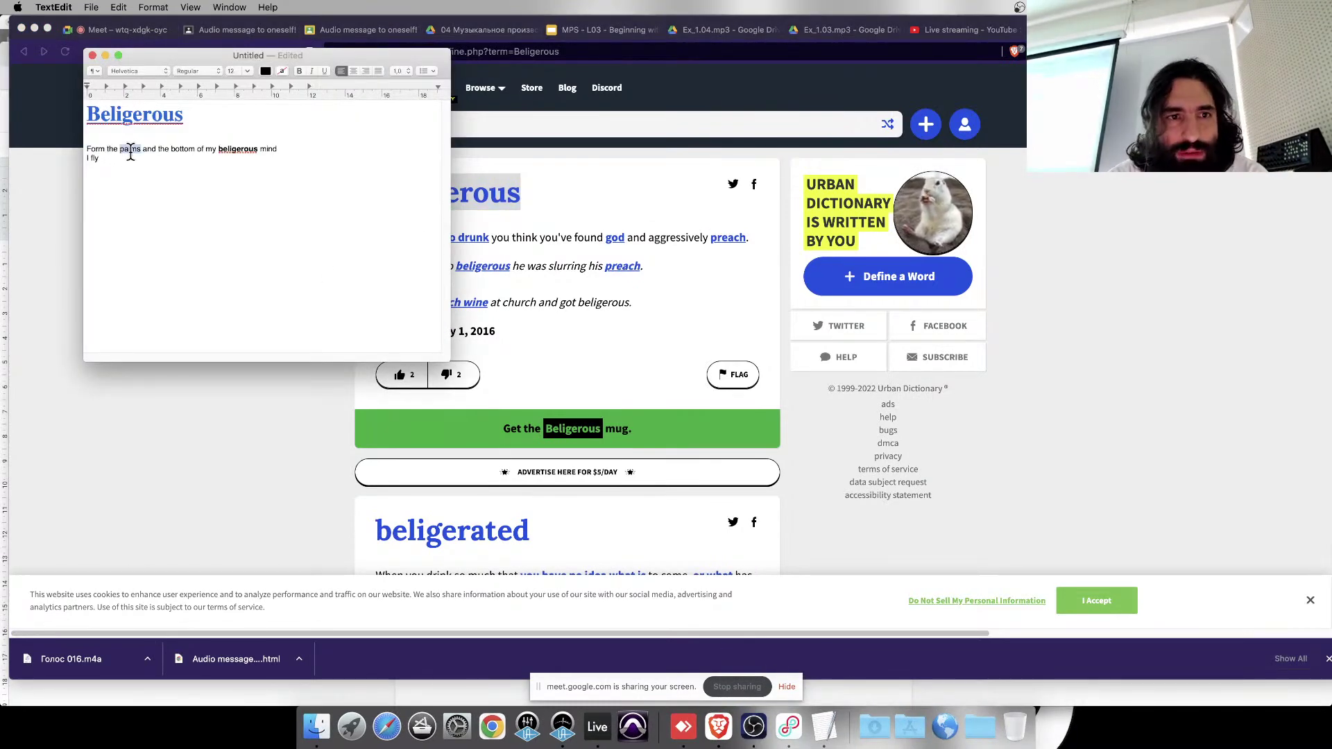
{"action": "type", "text": "boto"}
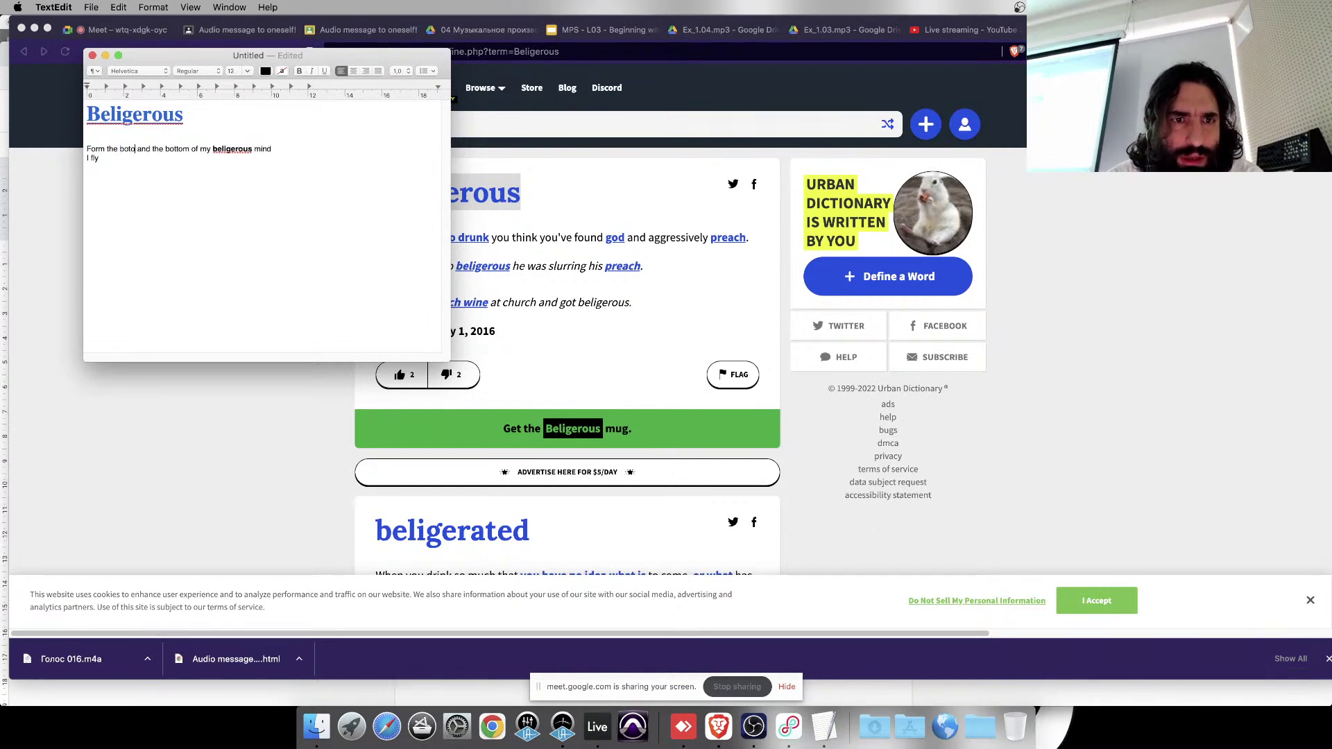
{"action": "key", "text": "BackSpace"}
{"action": "type", "text": "tom"}
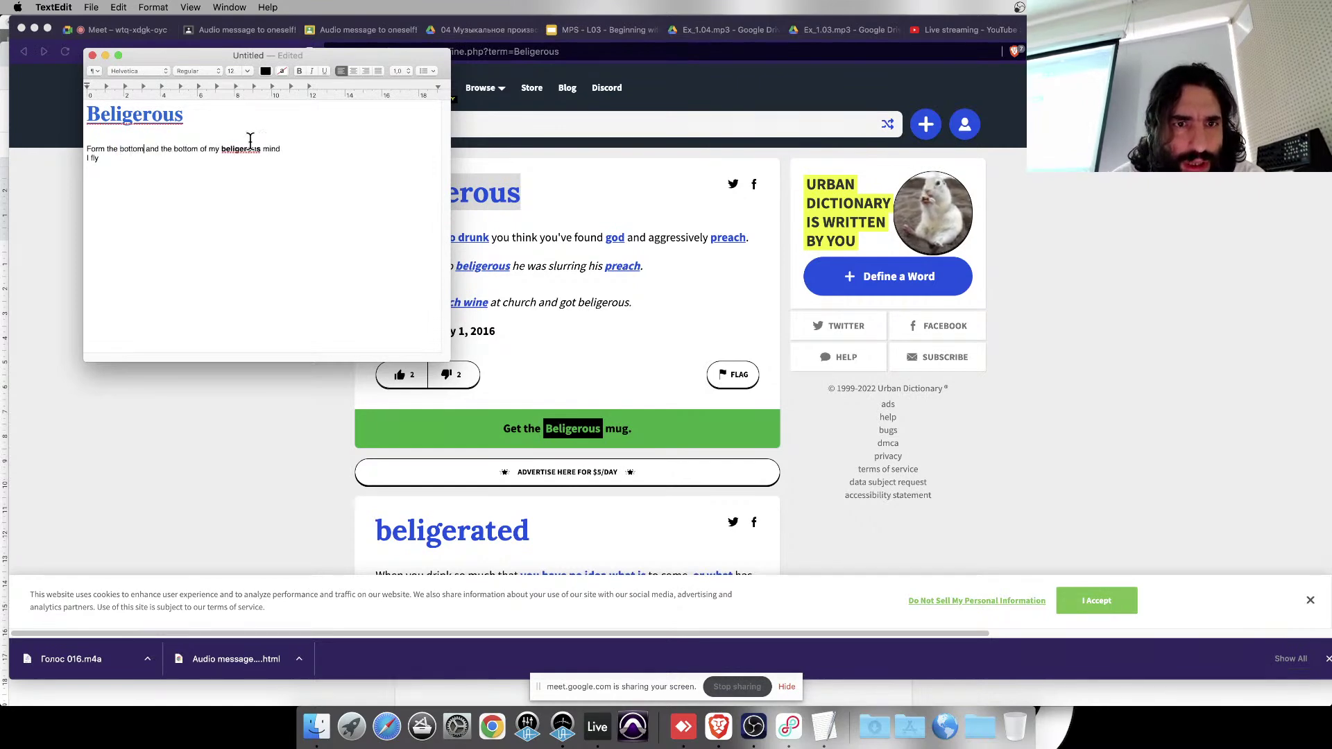
- Try deleting "and the bottom of my" from the first lyric line, and undo it
{"action": "left_click_drag", "start_coordinate": [222, 148], "coordinate": [146, 149]}
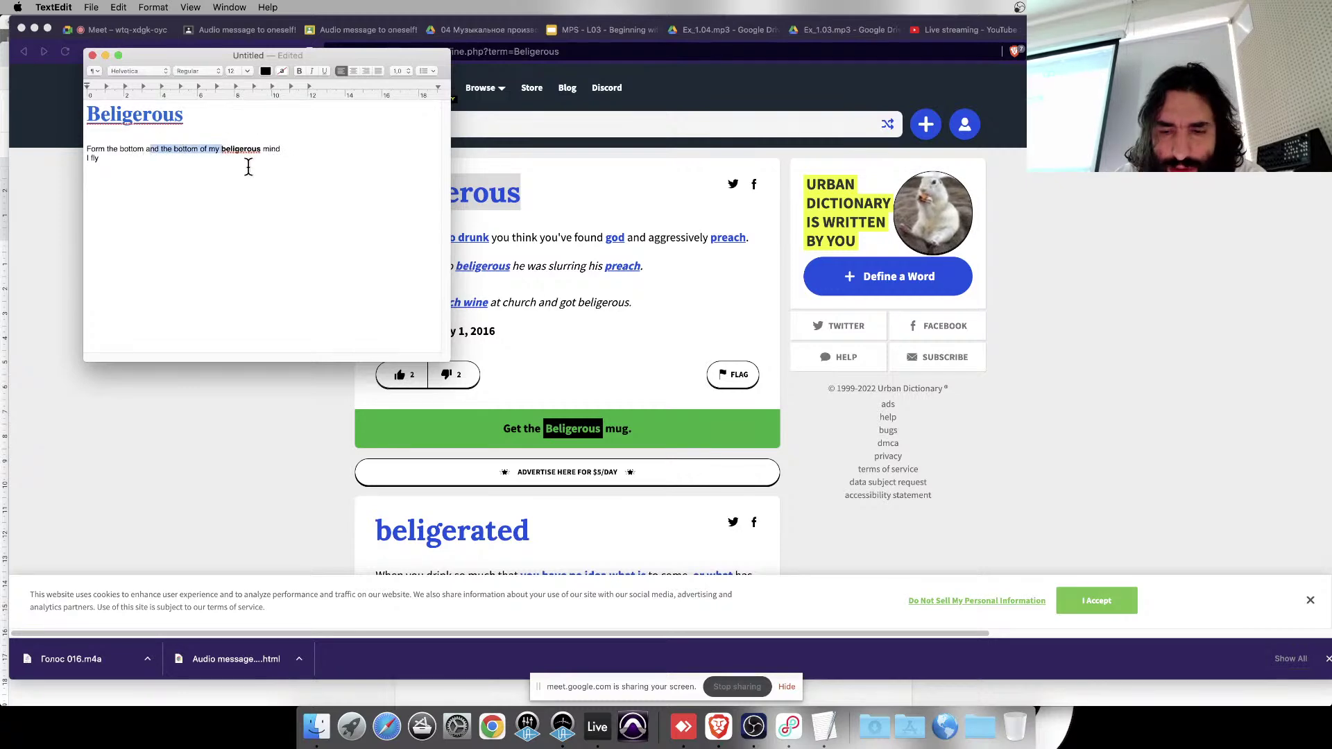
{"action": "key", "text": "shift+Left"}
{"action": "key", "text": "BackSpace"}
{"action": "key", "text": "super+z"}
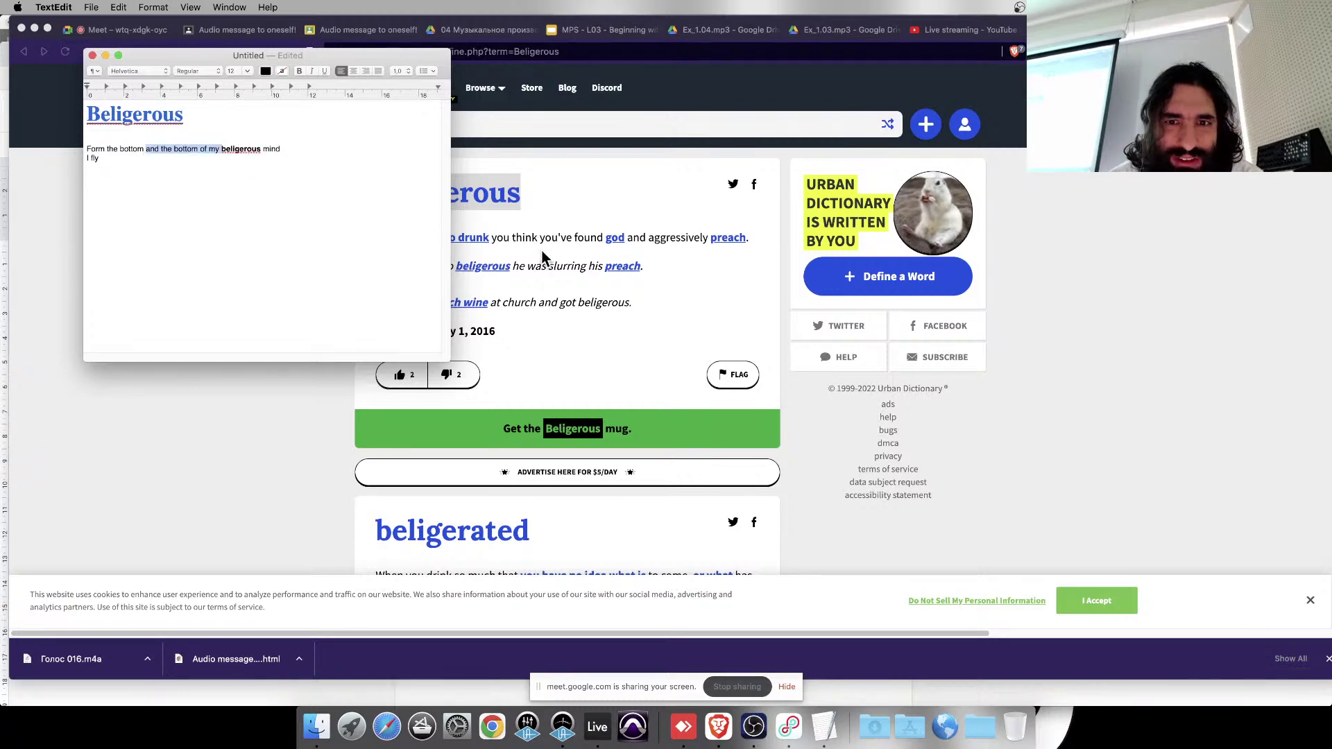
{"action": "left_click", "coordinate": [221, 148]}
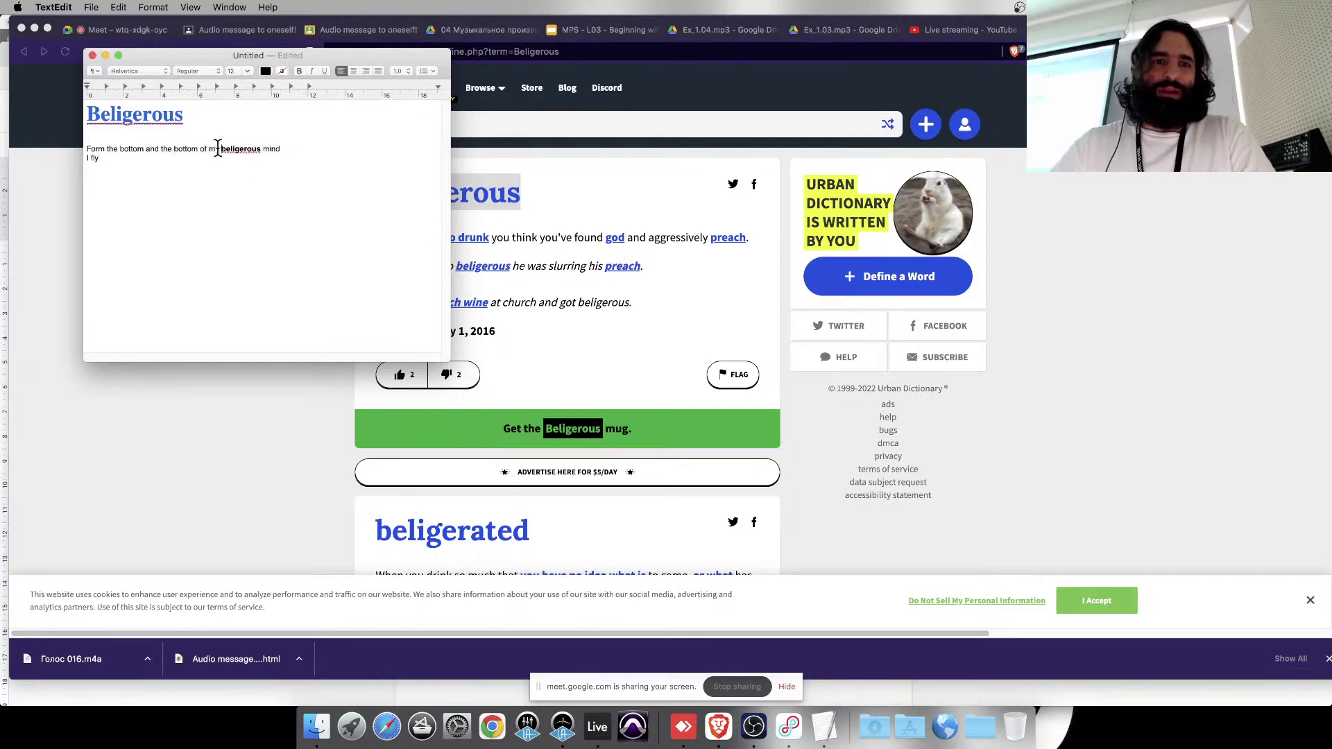
- Write "Having drank the sweetnes" as a new lyric line, leaving a blank line below "I fly"
{"action": "left_click", "coordinate": [262, 223]}
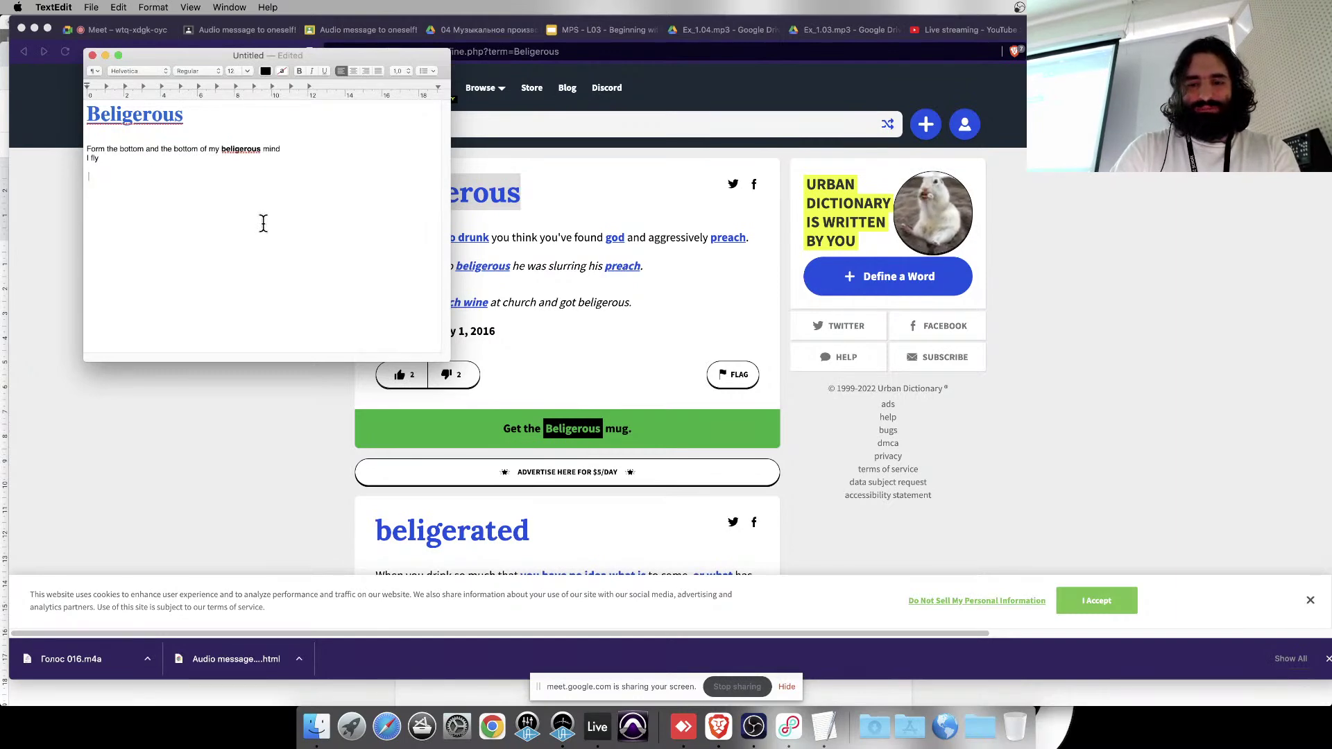
{"action": "type", "text": "Having"}
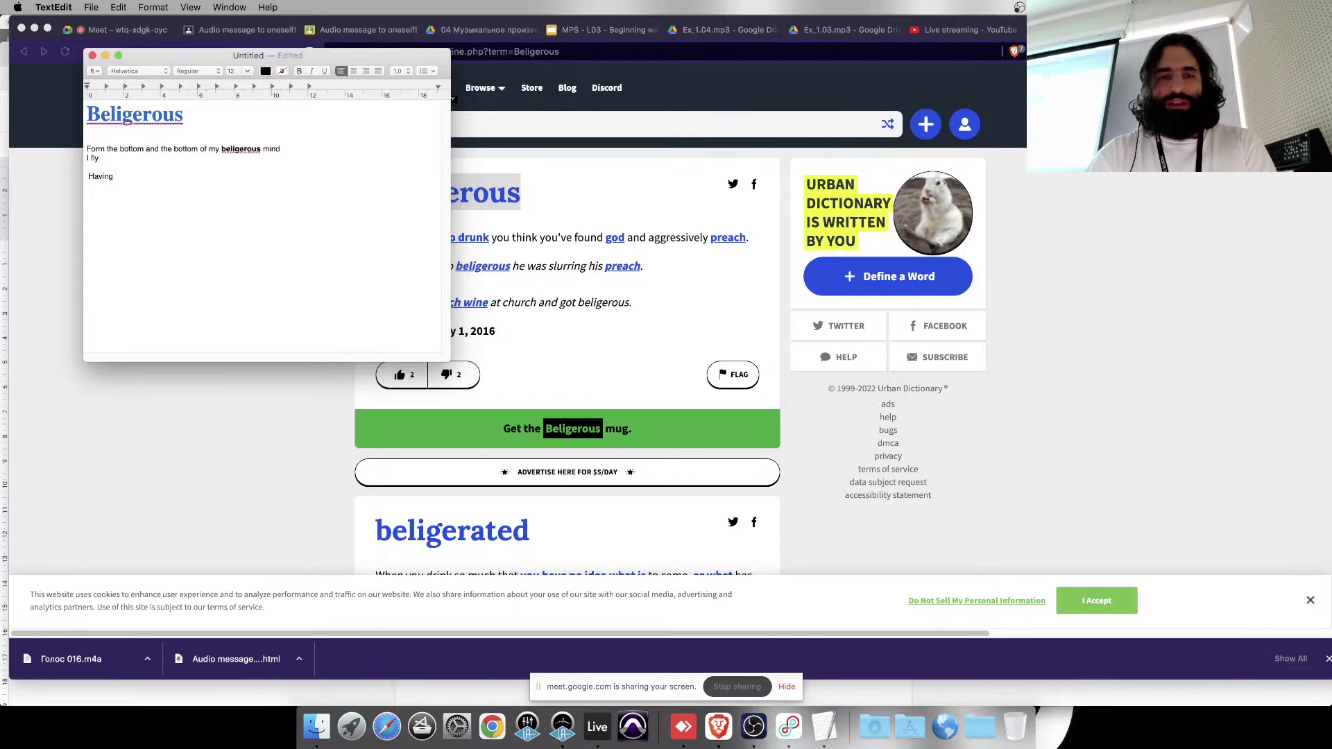
{"action": "type", "text": "drank the swe"}
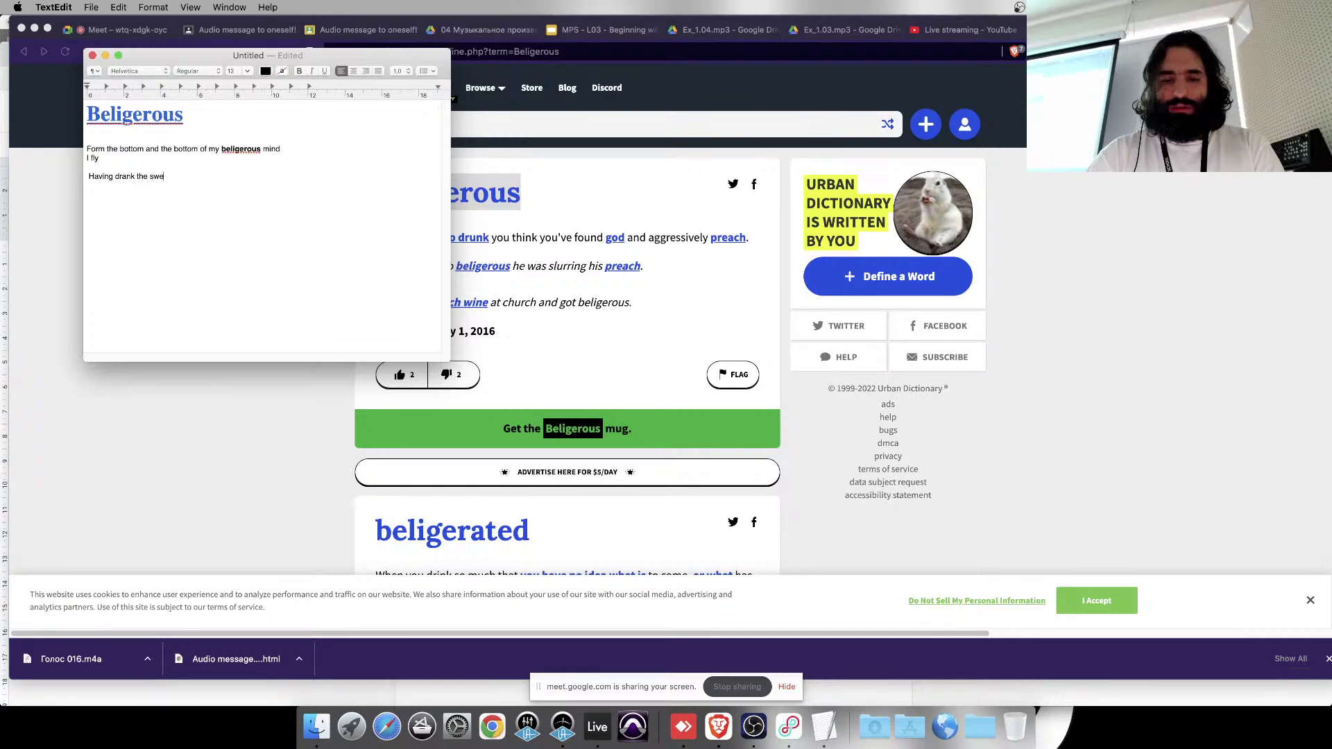
{"action": "type", "text": "etnes"}
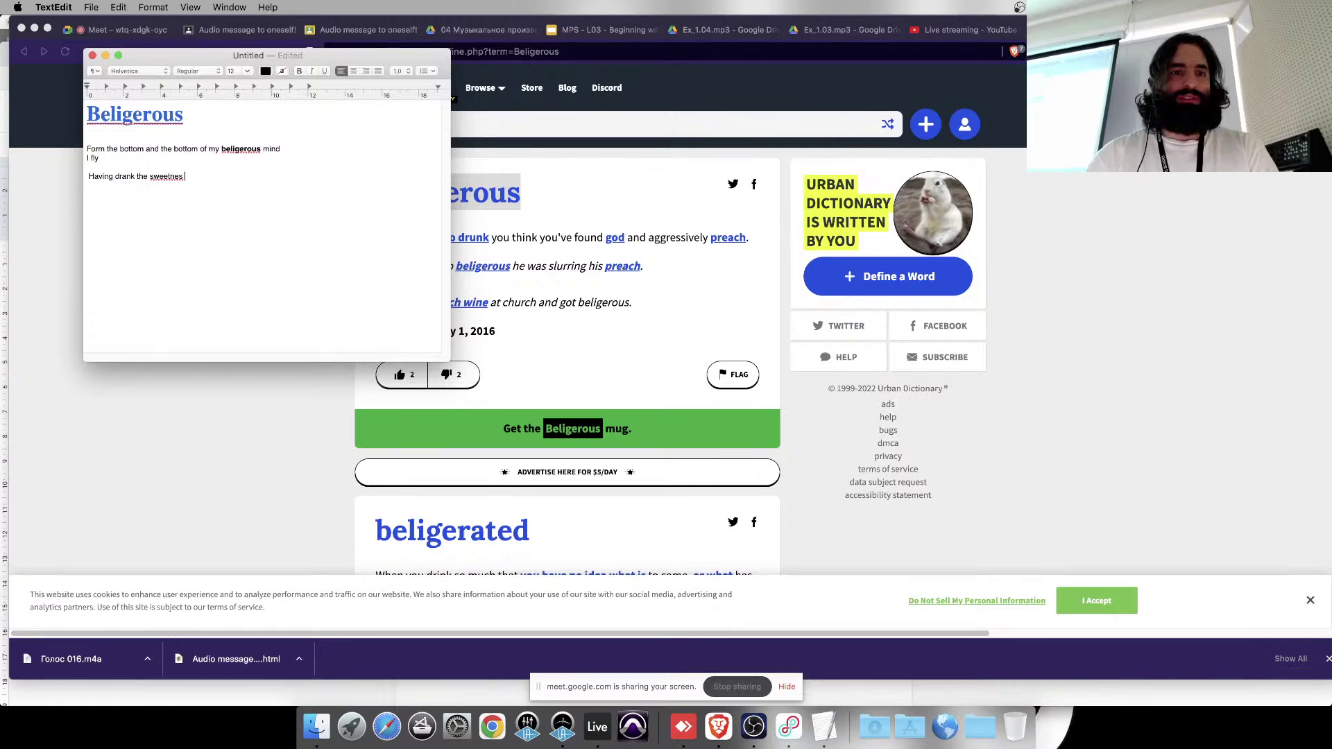
- Undo the new lyric line and the "bottom" wording back to "palms", and keep the "Beligerous" title
{"action": "left_click_drag", "start_coordinate": [87, 149], "coordinate": [195, 146]}
{"action": "left_click", "coordinate": [197, 147]}
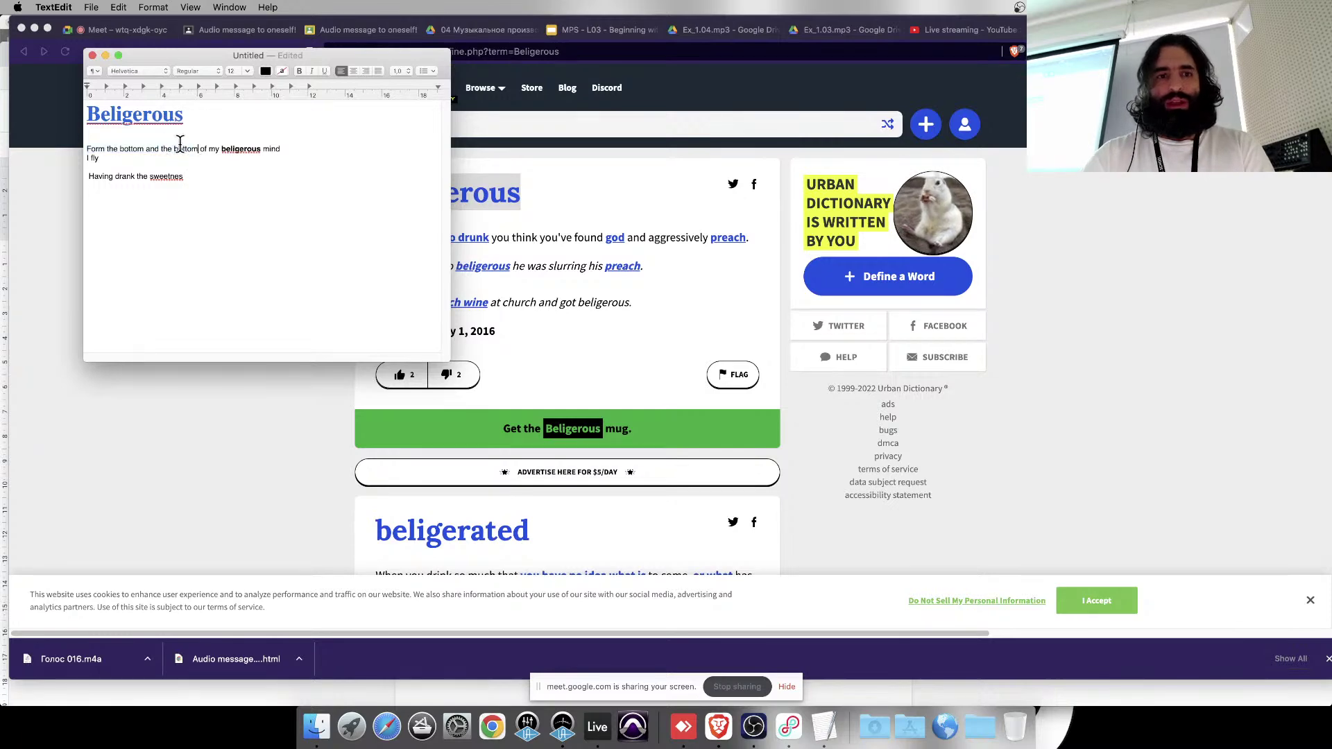
{"action": "key", "text": "super+z"}
{"action": "key", "text": "super+z"}
{"action": "key", "text": "super+z"}
{"action": "key", "text": "super+z"}
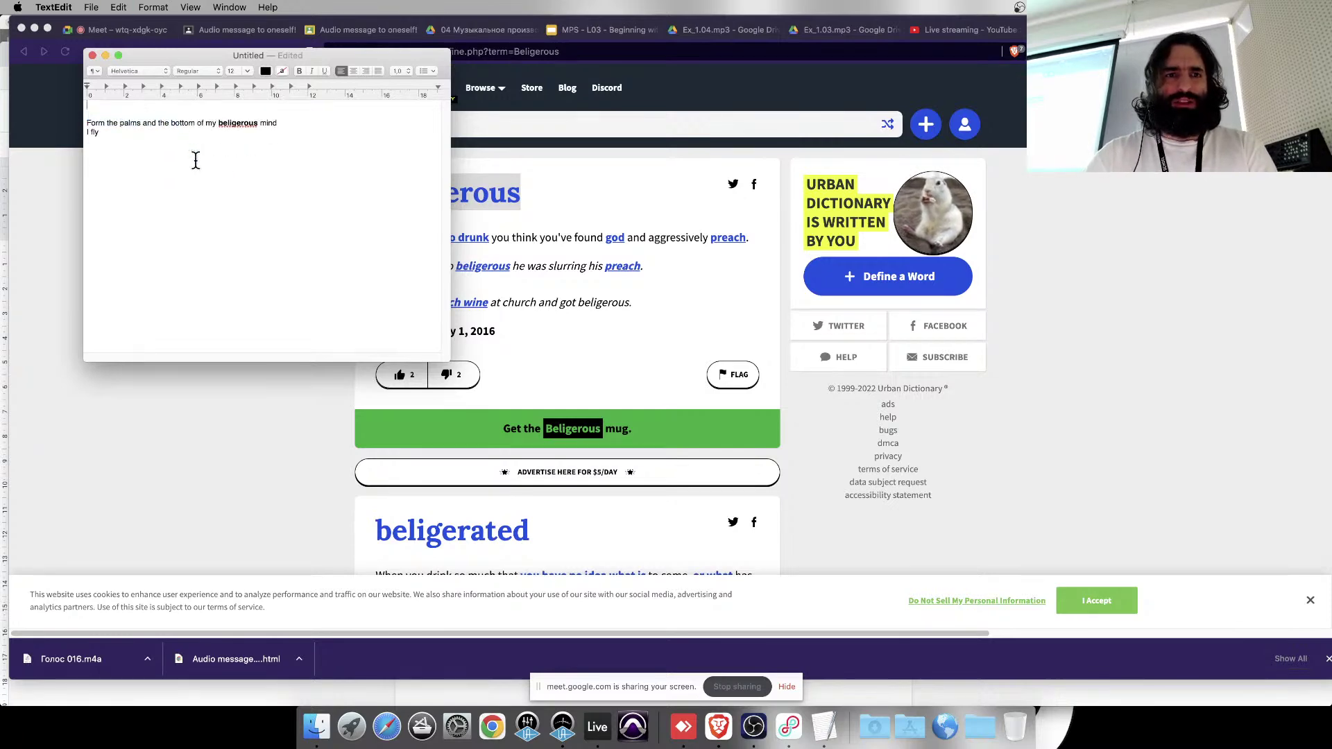
{"action": "key", "text": "super+shift+z"}
{"action": "key", "text": "super+shift+z"}
{"action": "triple_click", "coordinate": [167, 151]}
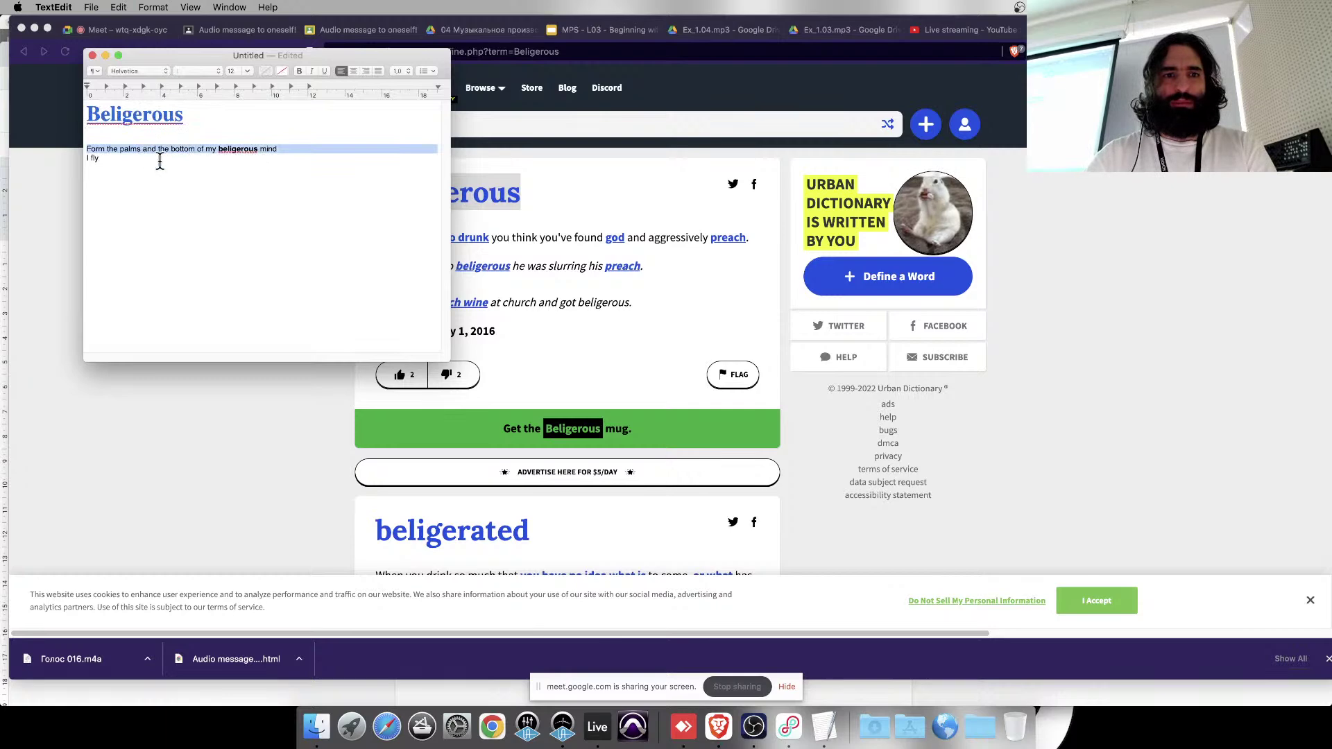
{"action": "left_click", "coordinate": [121, 158]}
{"action": "left_click", "coordinate": [101, 159]}
{"action": "key", "text": "Return"}
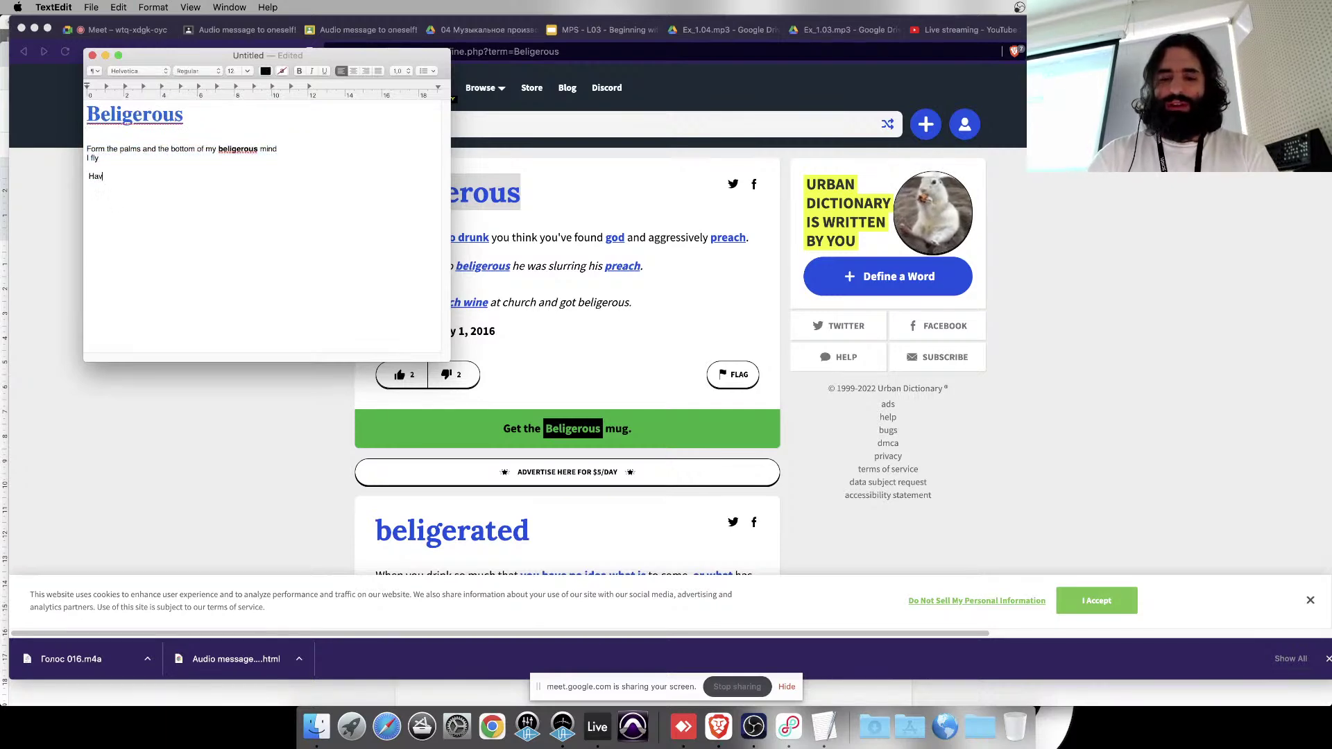
{"action": "key", "text": "BackSpace"}
{"action": "key", "text": "BackSpace"}
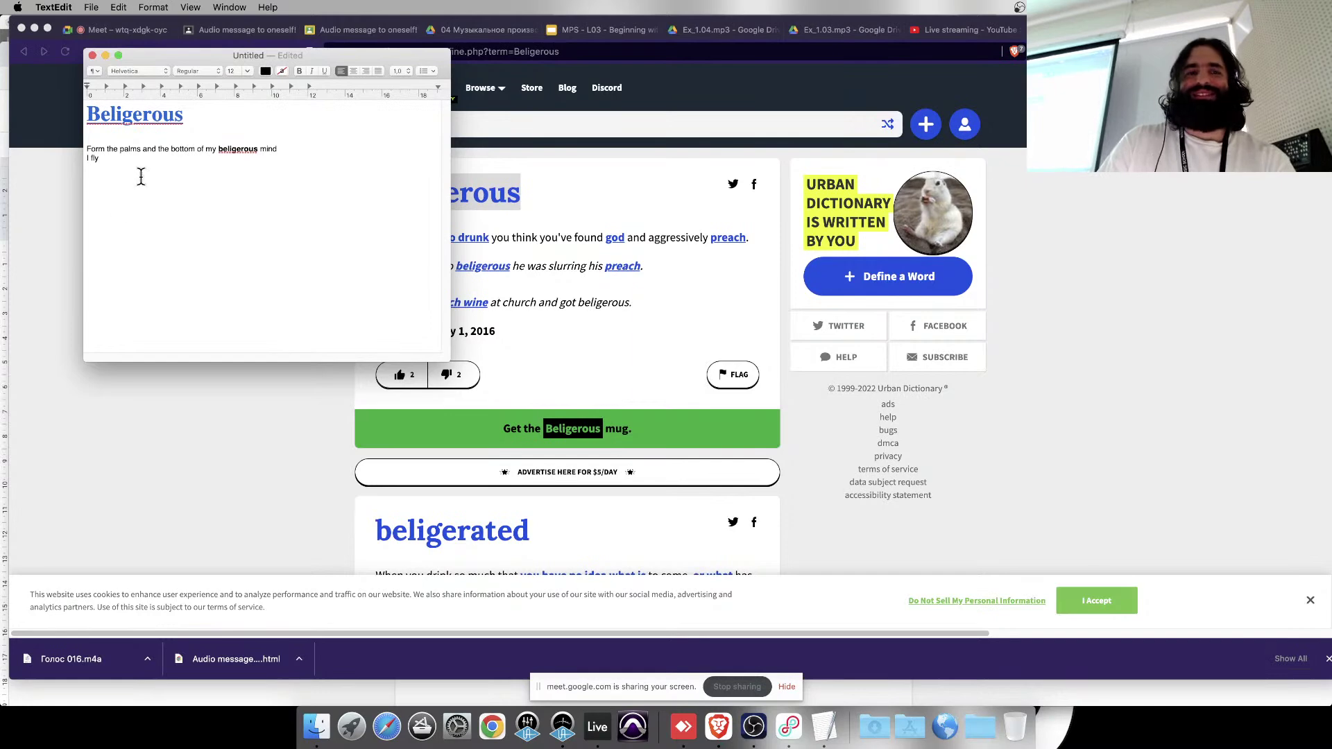
- Try a new lyric line "Having tasted the amber" below "I fly", shorten it to "Having tasted amber", and undo it
{"action": "left_click", "coordinate": [92, 174]}
{"action": "type", "text": "Having tasted th"}
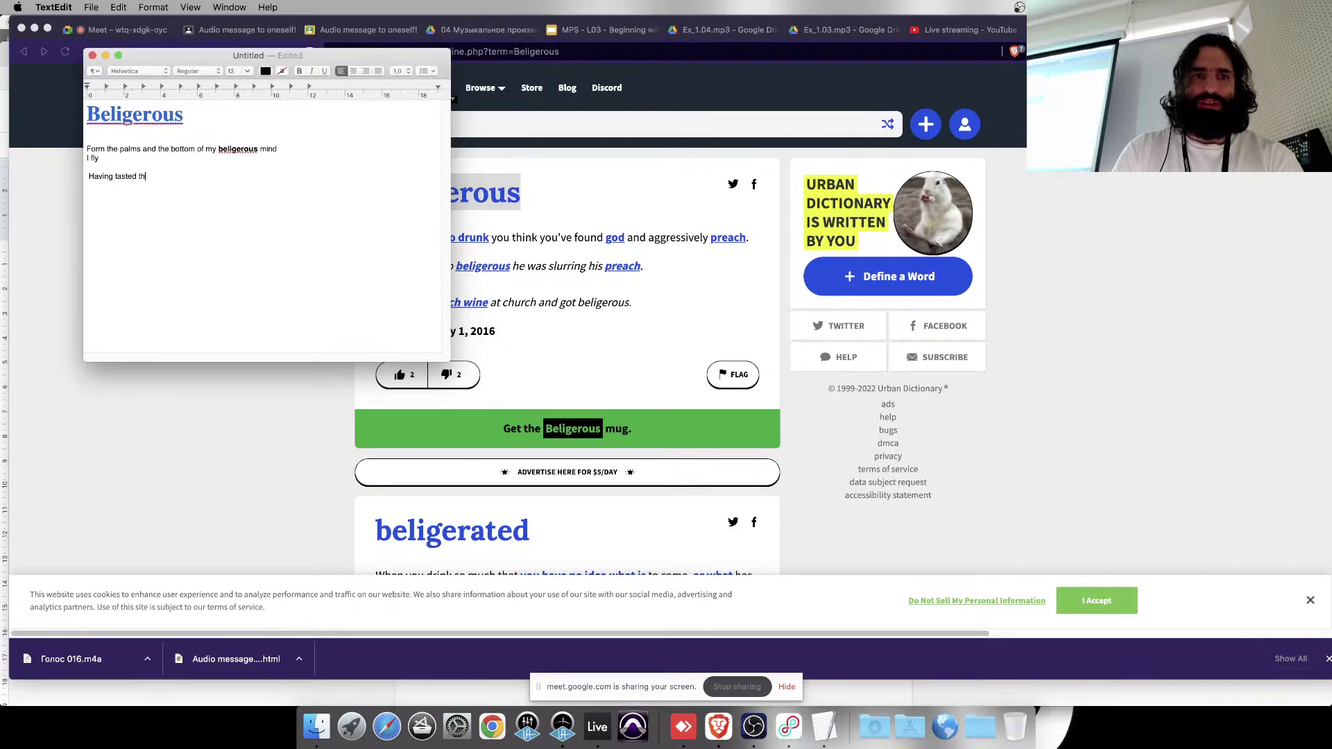
{"action": "type", "text": "e ami"}
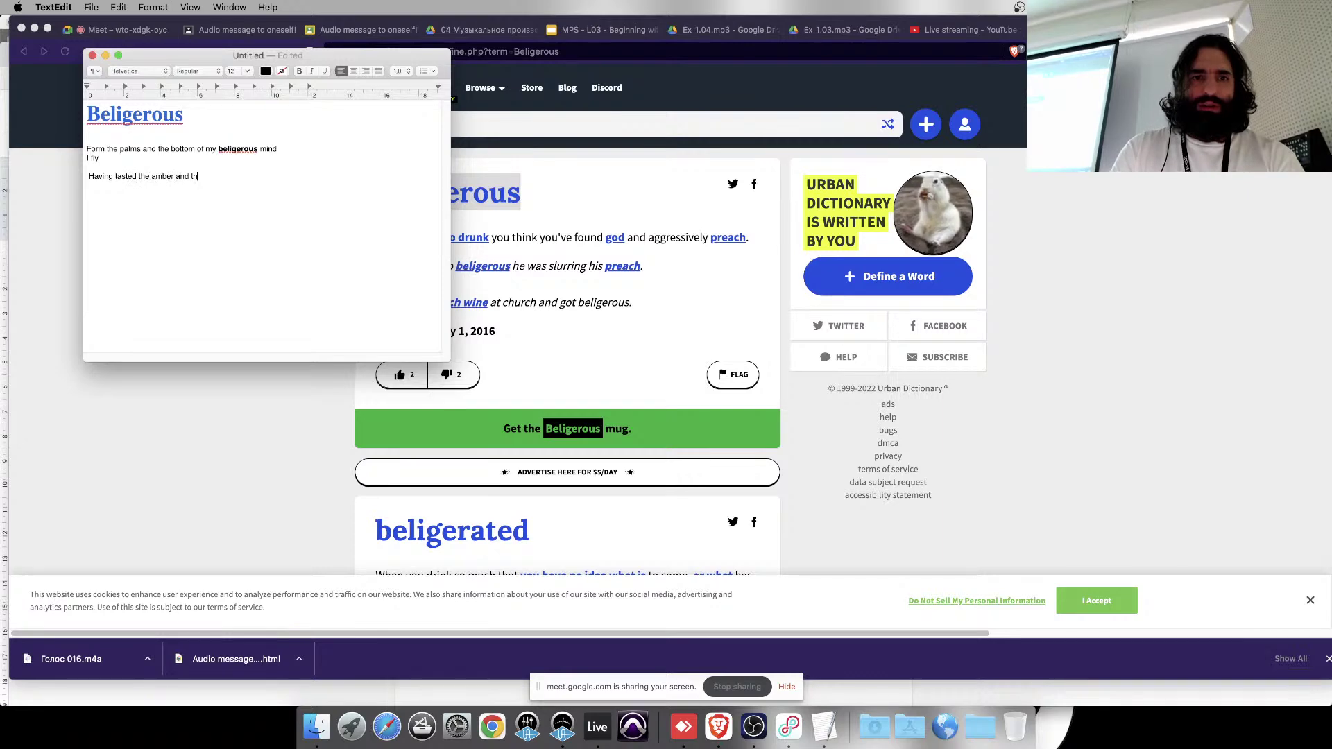
{"action": "key", "text": "BackSpace"}
{"action": "key", "text": "BackSpace"}
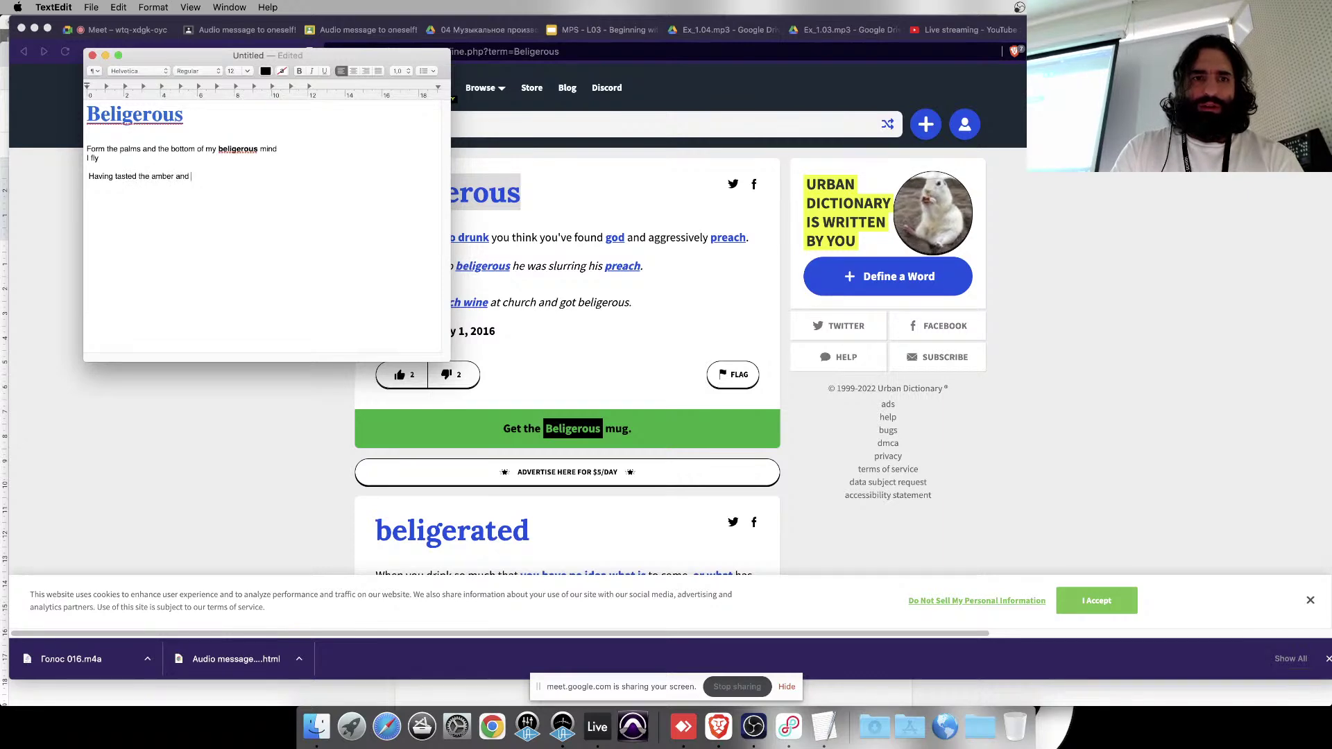
{"action": "key", "text": "BackSpace"}
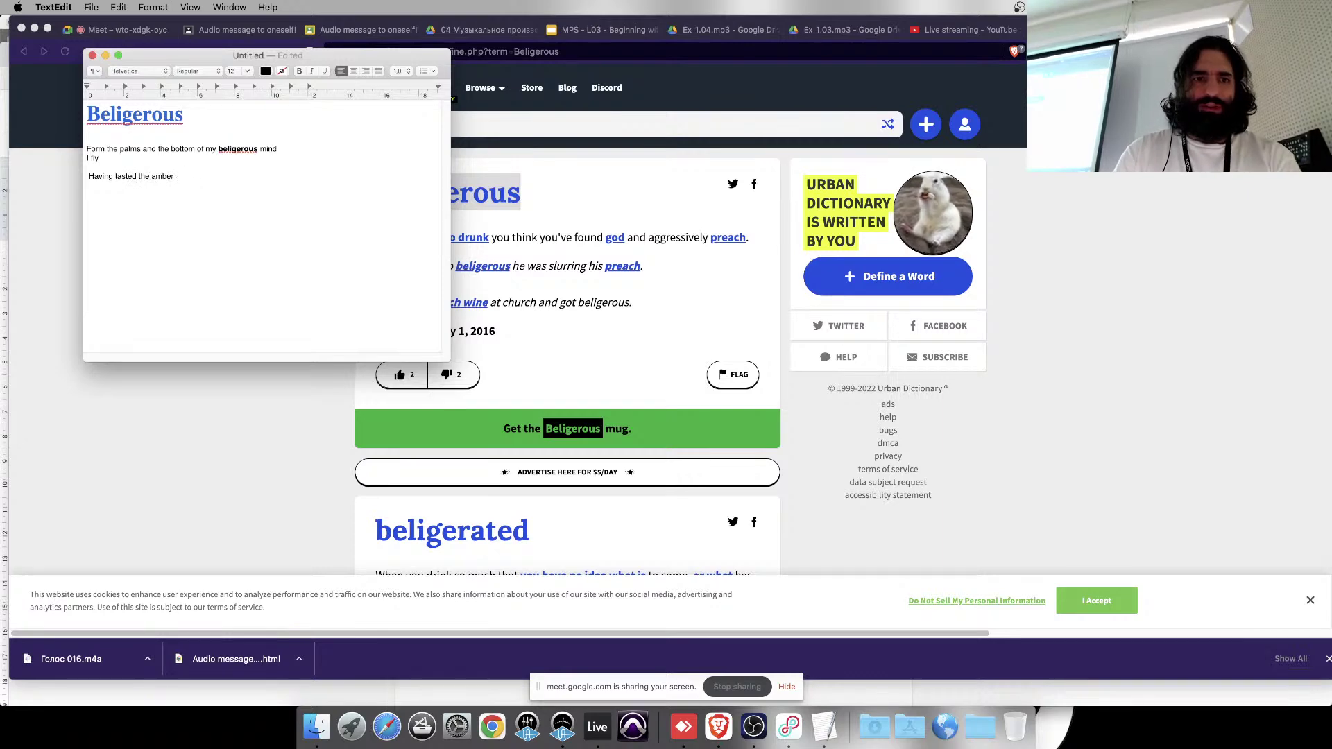
{"action": "double_click", "coordinate": [143, 176]}
{"action": "key", "text": "BackSpace"}
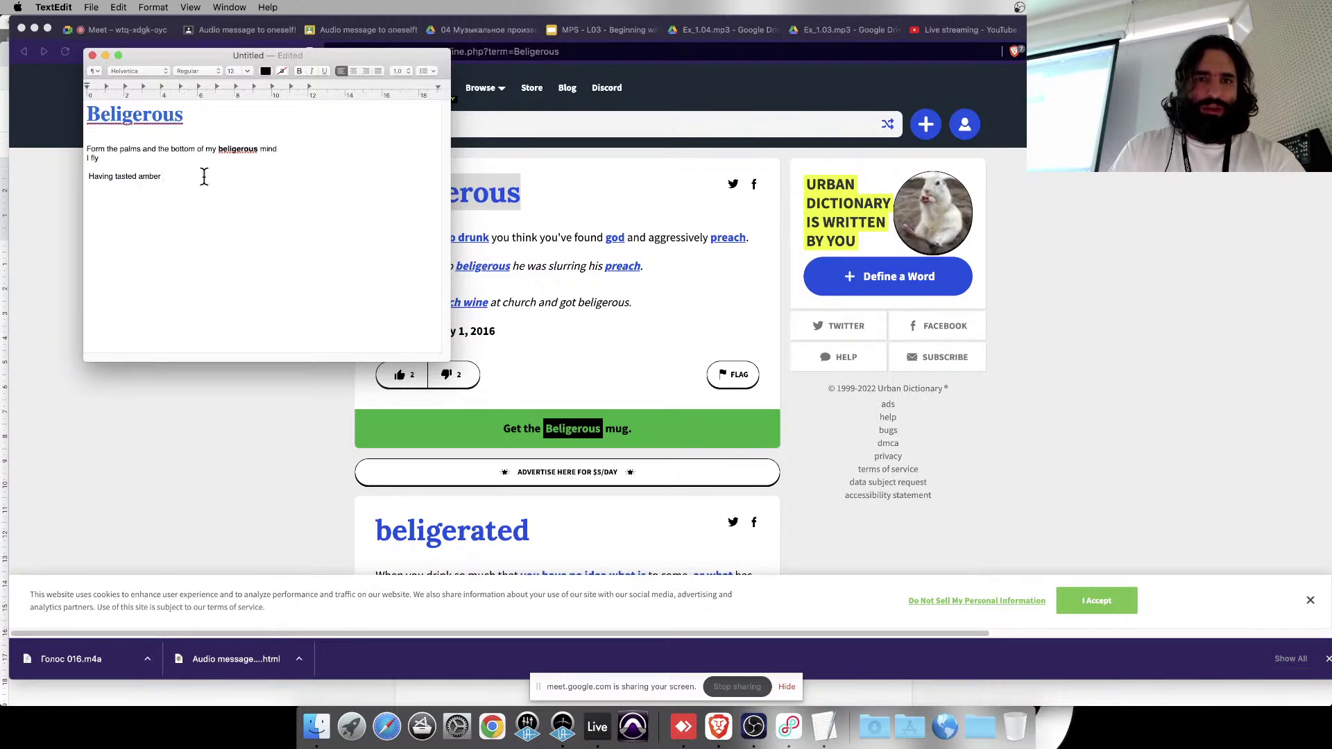
{"action": "key", "text": "super+z"}
{"action": "key", "text": "super+z"}
{"action": "key", "text": "super+z"}
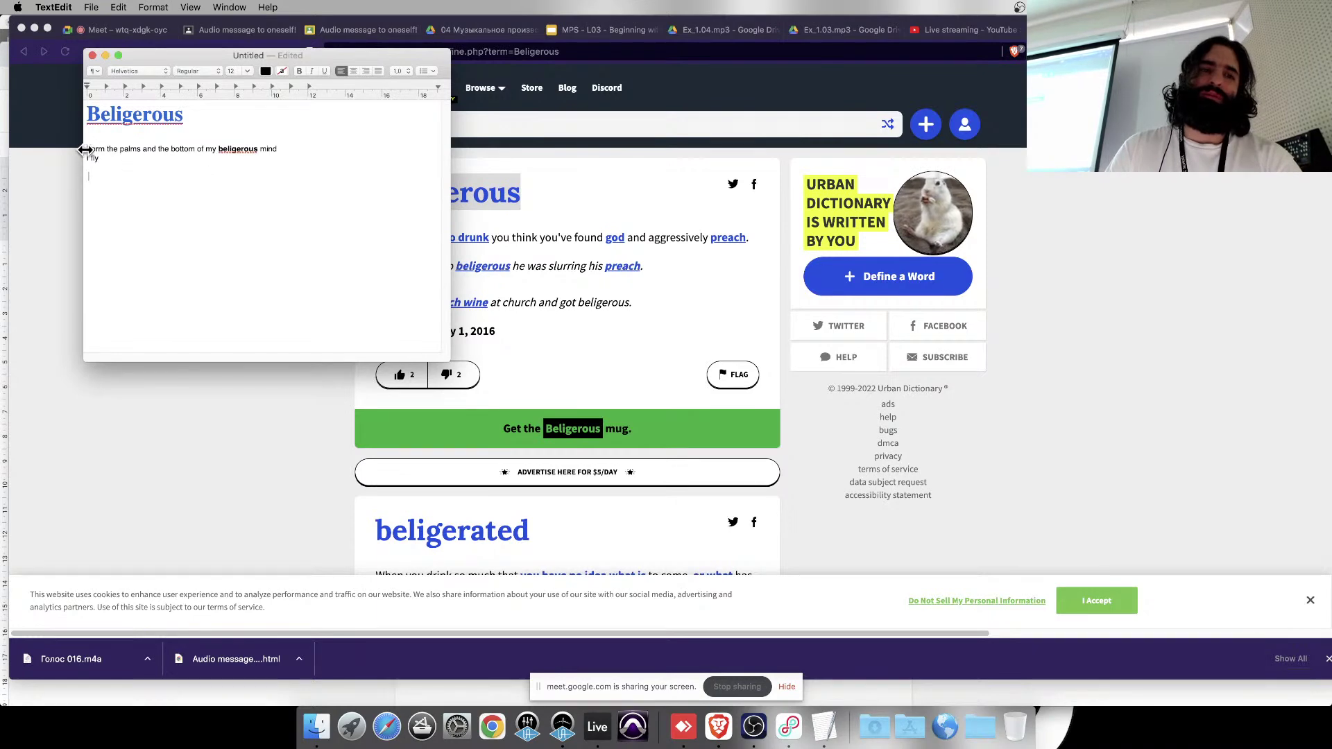
{"action": "left_click_drag", "start_coordinate": [85, 148], "coordinate": [297, 154]}
{"action": "left_click", "coordinate": [278, 159]}
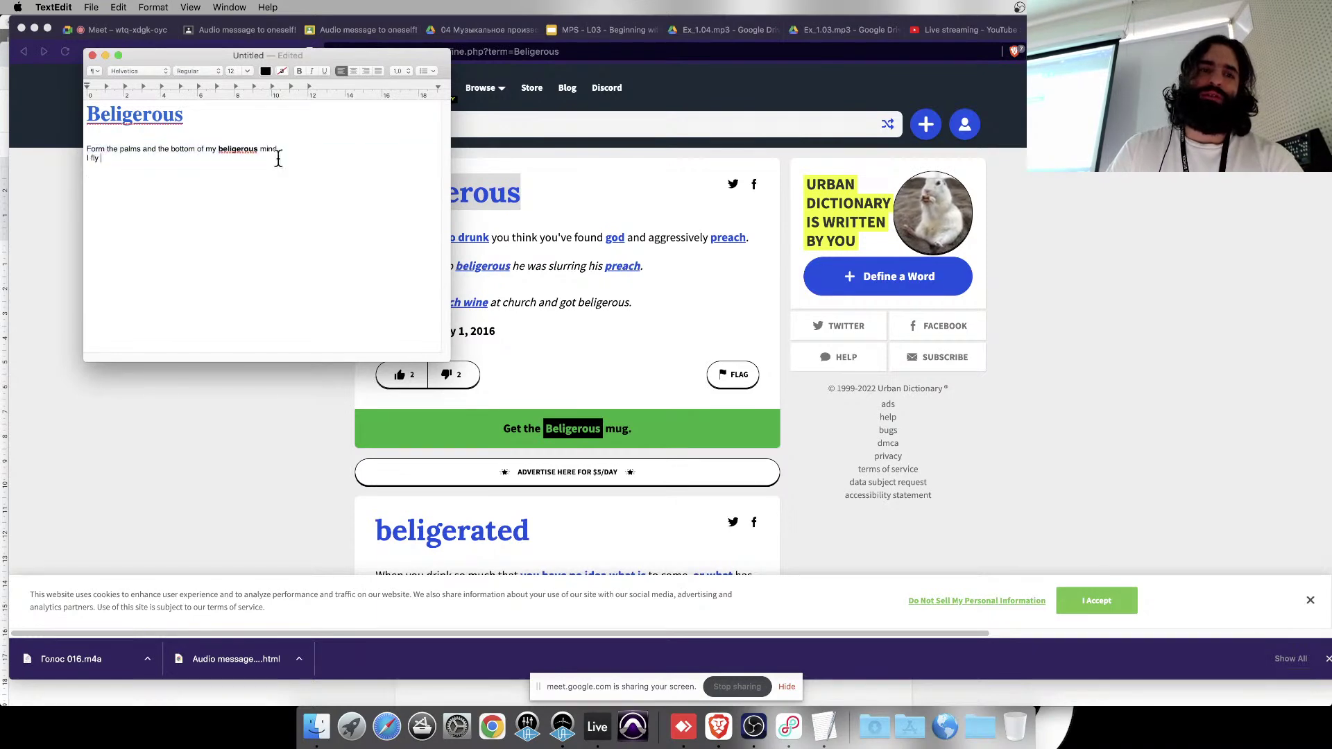
{"action": "triple_click", "coordinate": [115, 155]}
{"action": "triple_click", "coordinate": [123, 147]}
{"action": "left_click", "coordinate": [159, 148]}
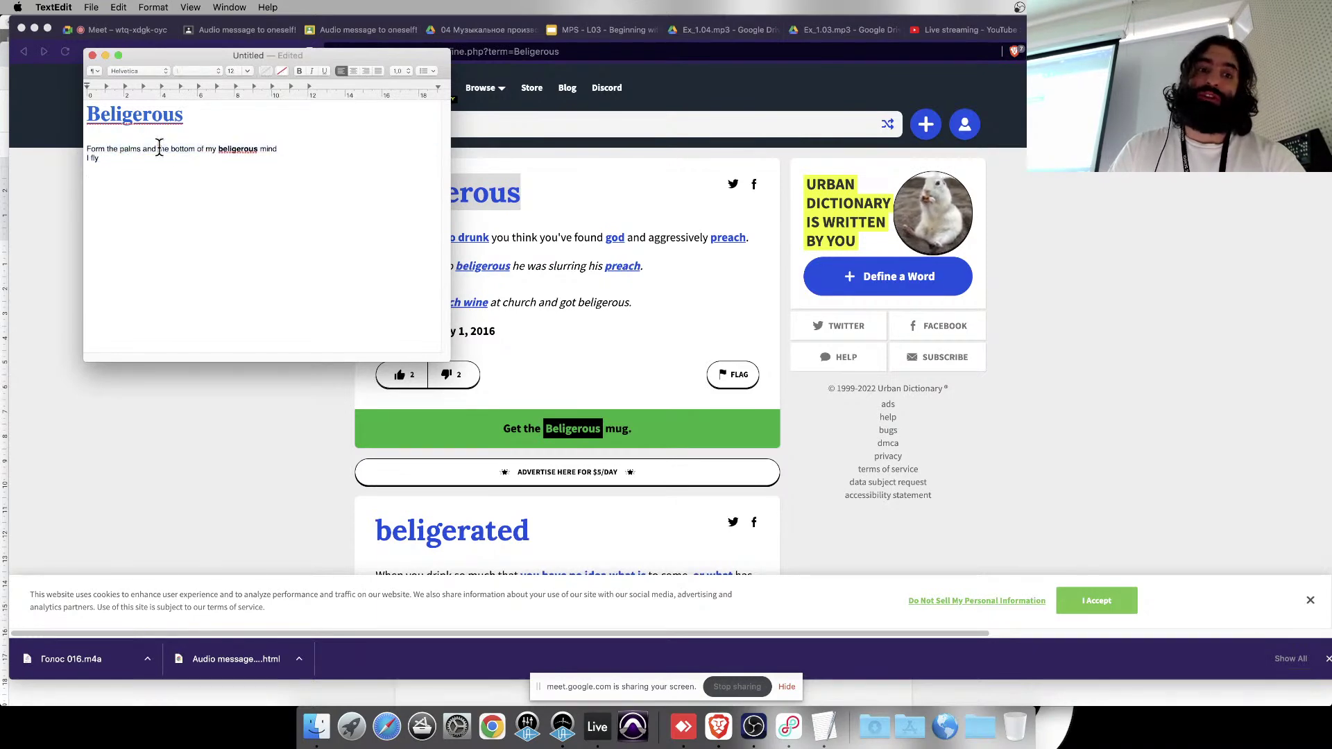
{"action": "triple_click", "coordinate": [95, 148]}
{"action": "triple_click", "coordinate": [114, 150]}
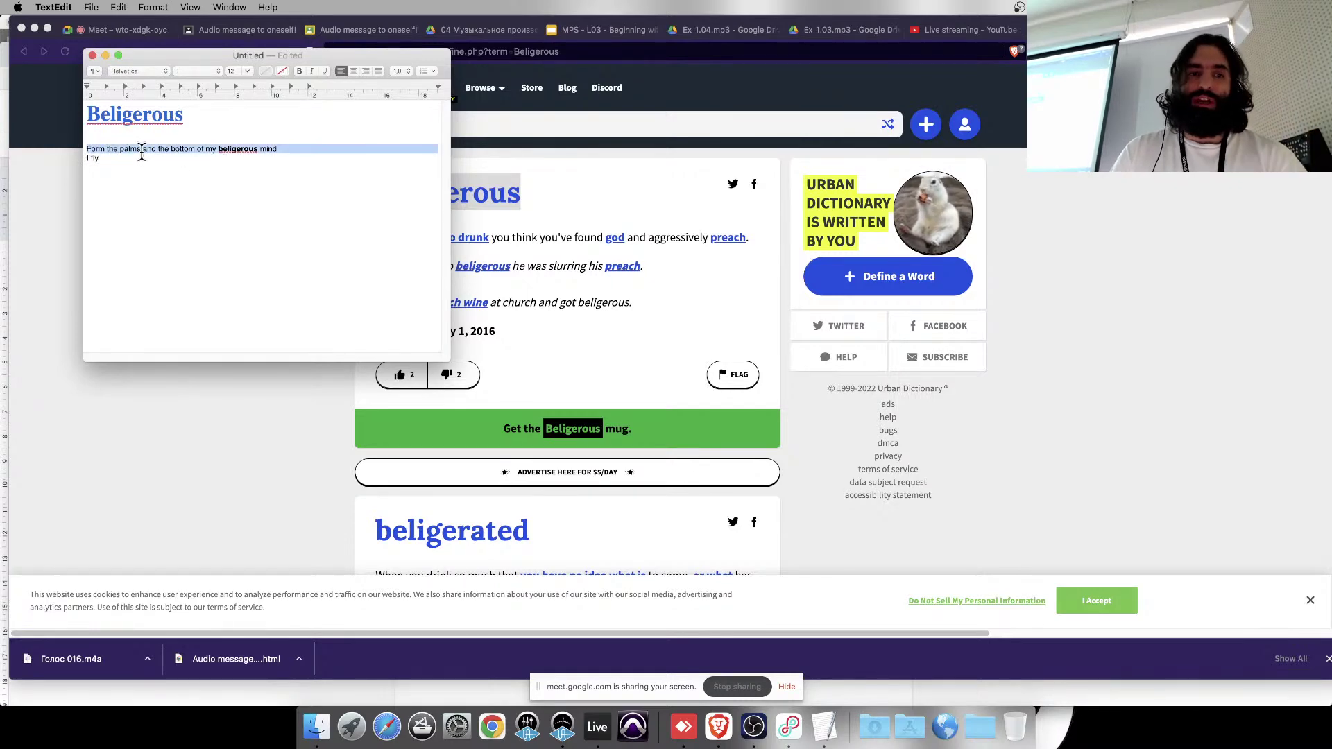
{"action": "left_click", "coordinate": [141, 152]}
{"action": "triple_click", "coordinate": [176, 148]}
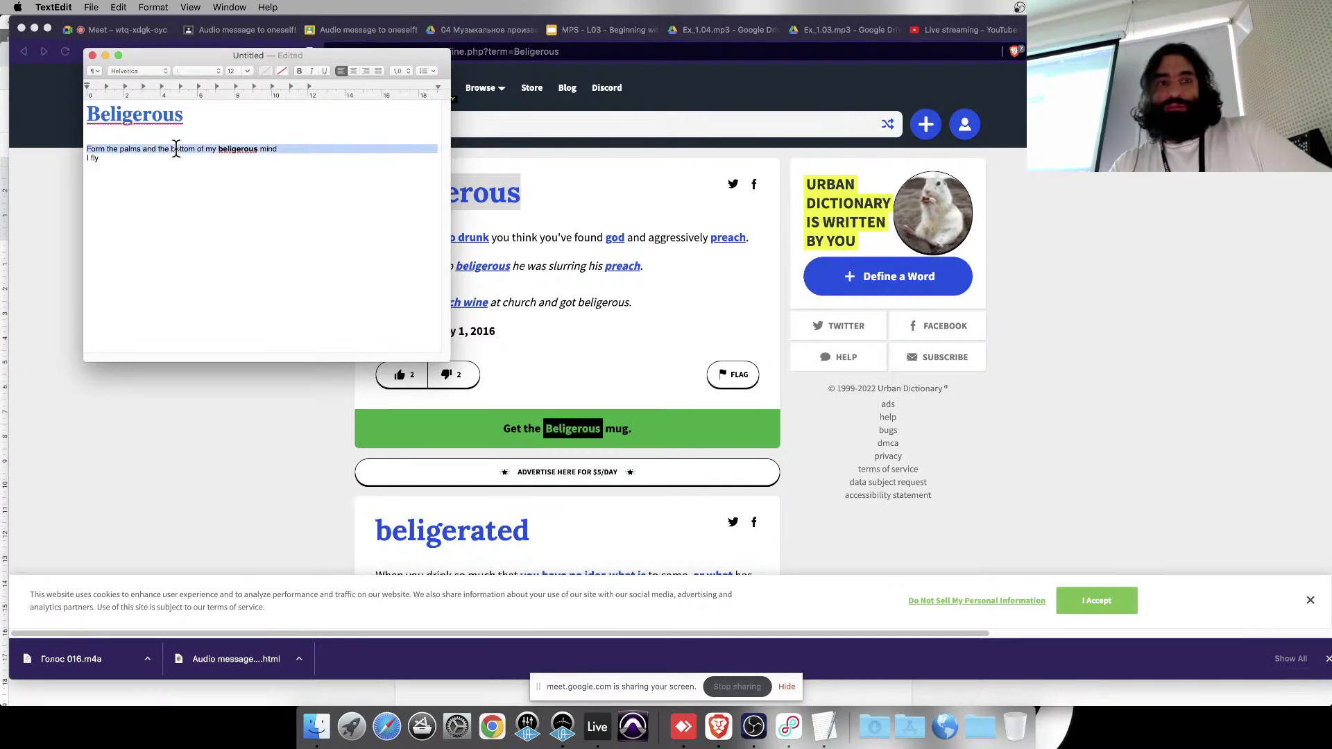
{"action": "left_click", "coordinate": [95, 159]}
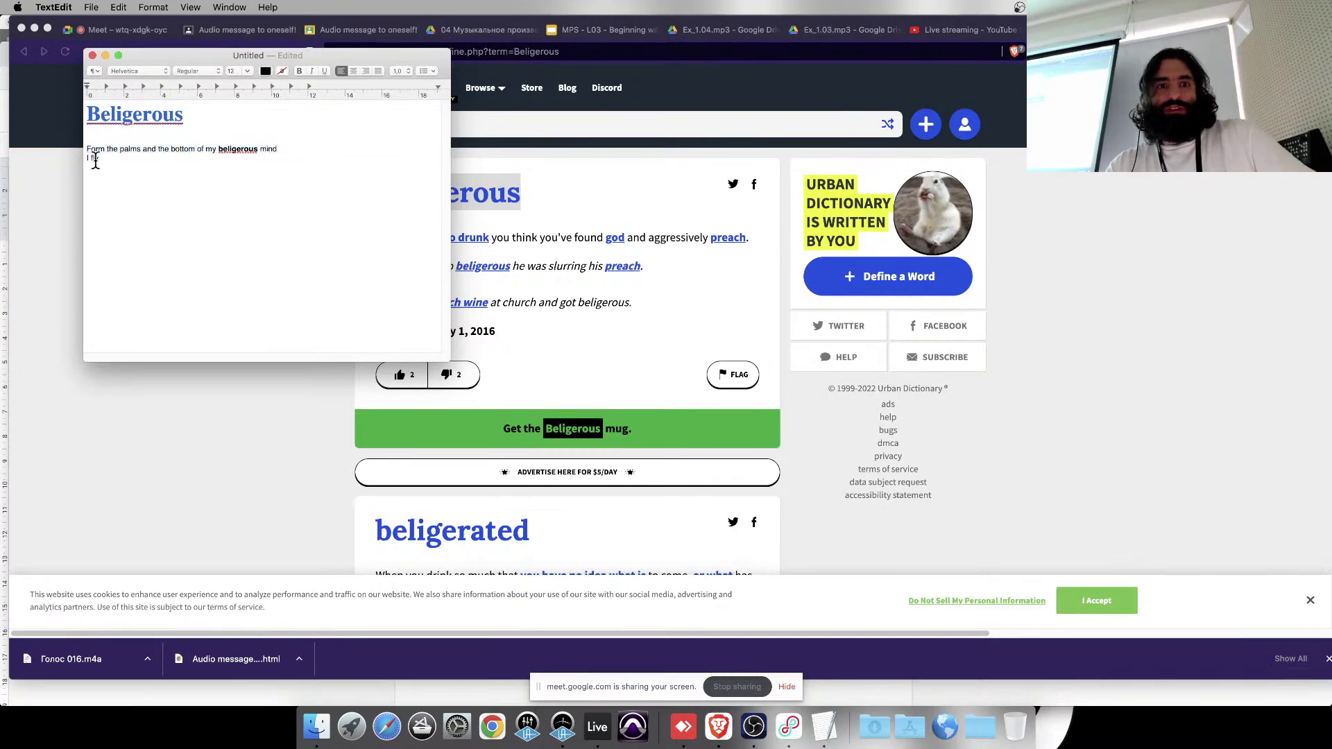
- Set the font size of both lyric lines below the title to 20
{"action": "left_click", "coordinate": [186, 160]}
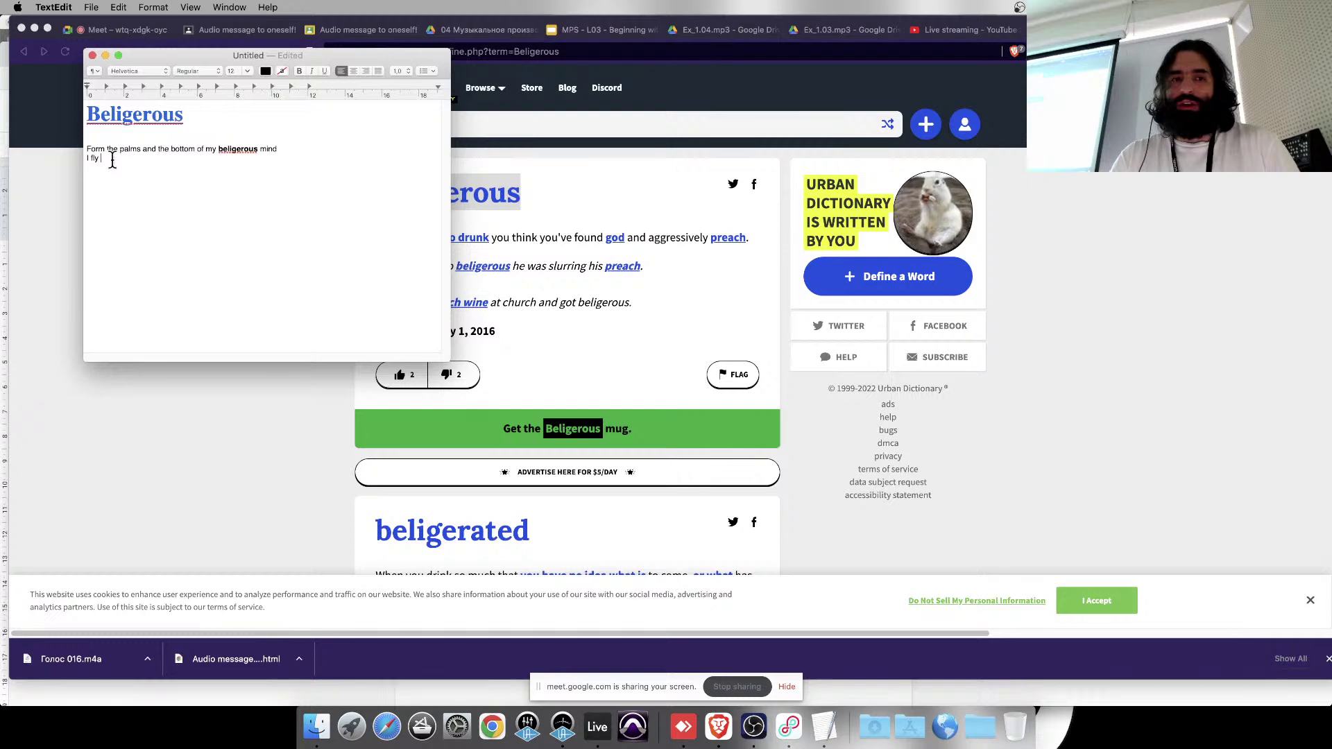
{"action": "type", "text": "20"}
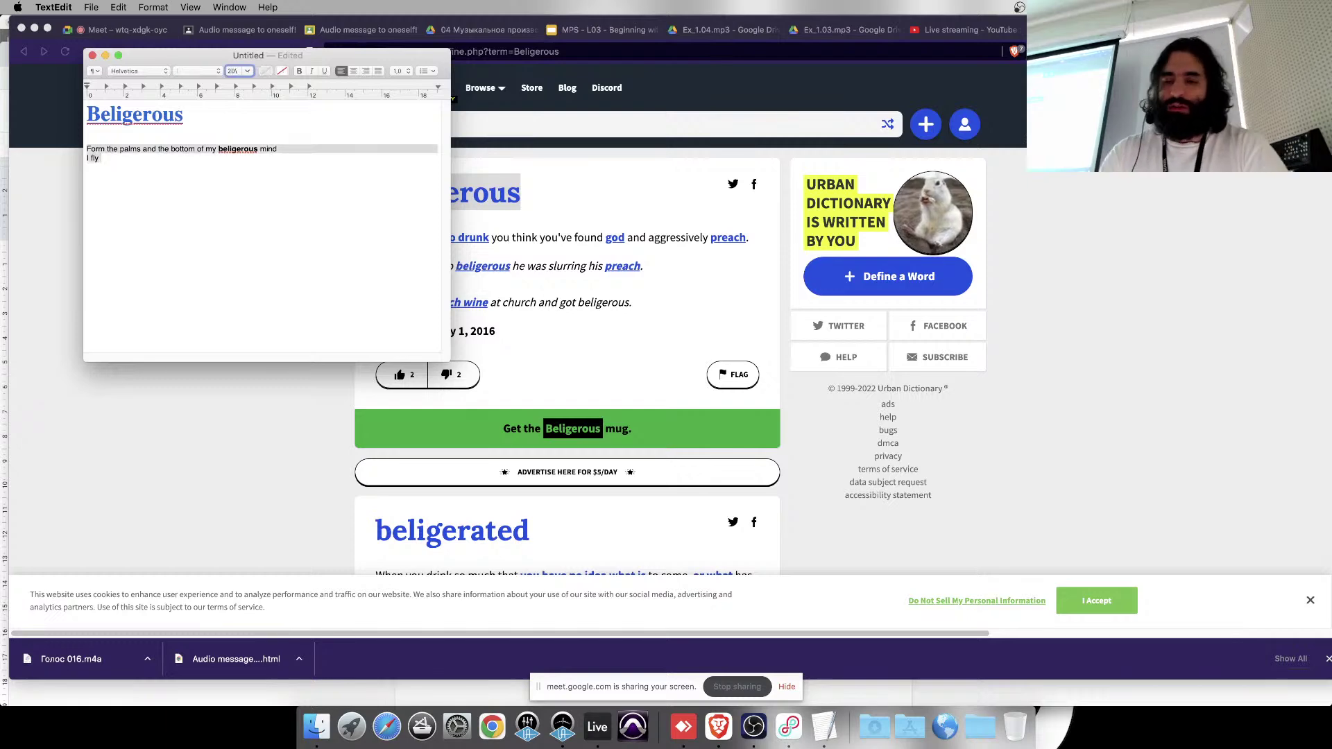
{"action": "key", "text": "Return"}
{"action": "left_click", "coordinate": [134, 167]}
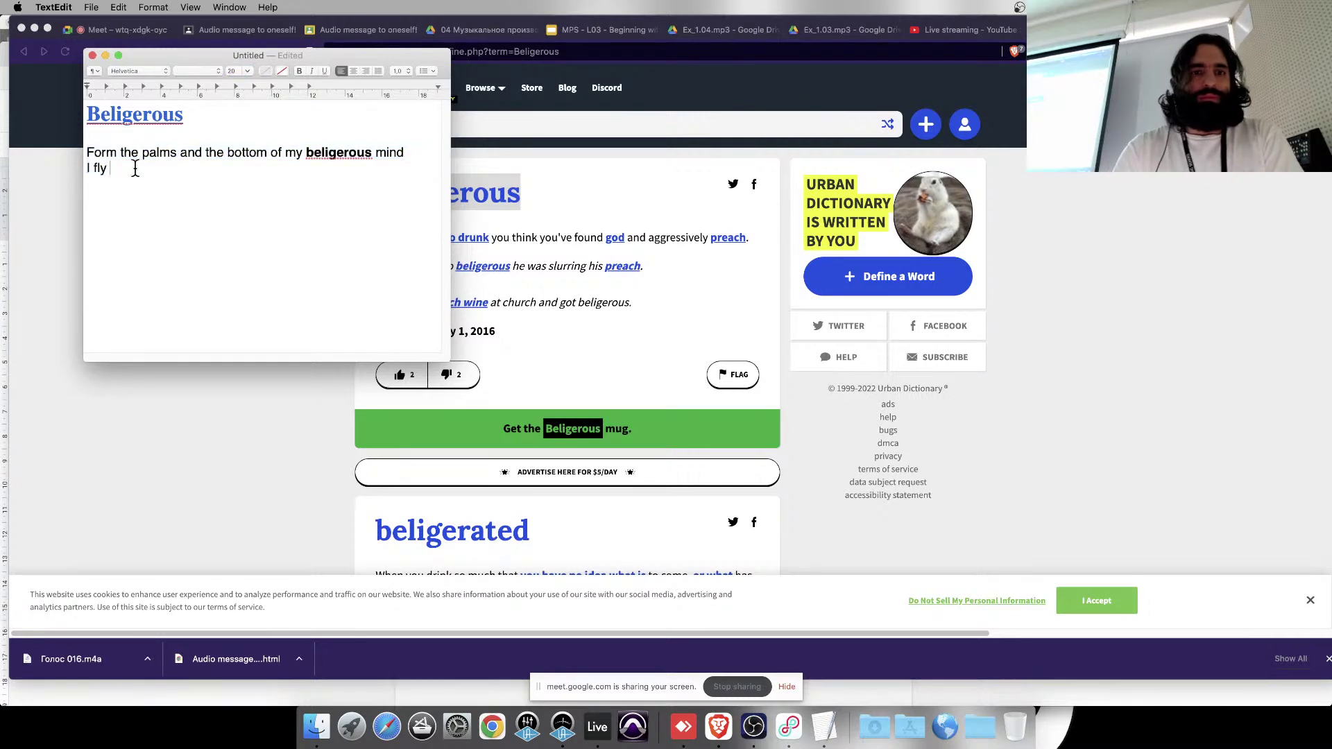
{"action": "left_click_drag", "start_coordinate": [142, 153], "coordinate": [171, 156]}
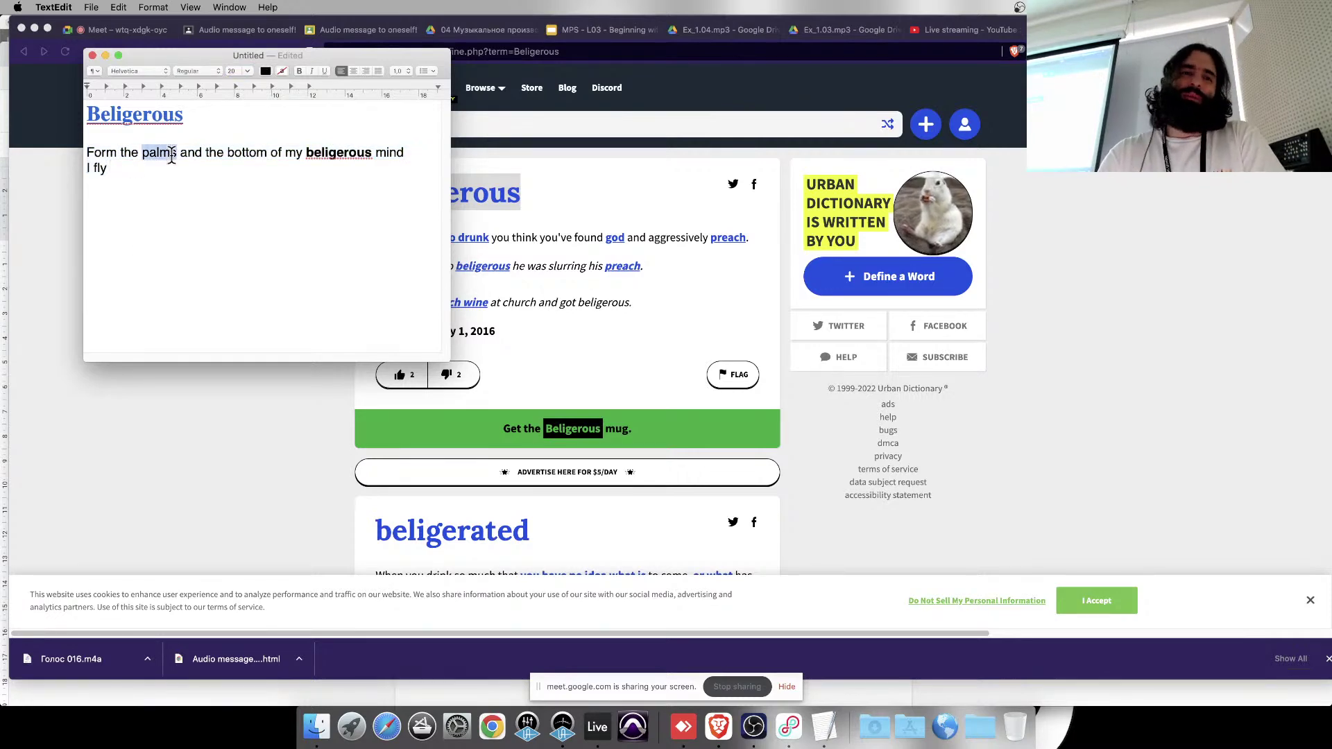
{"action": "left_click", "coordinate": [171, 157]}
{"action": "double_click", "coordinate": [156, 153]}
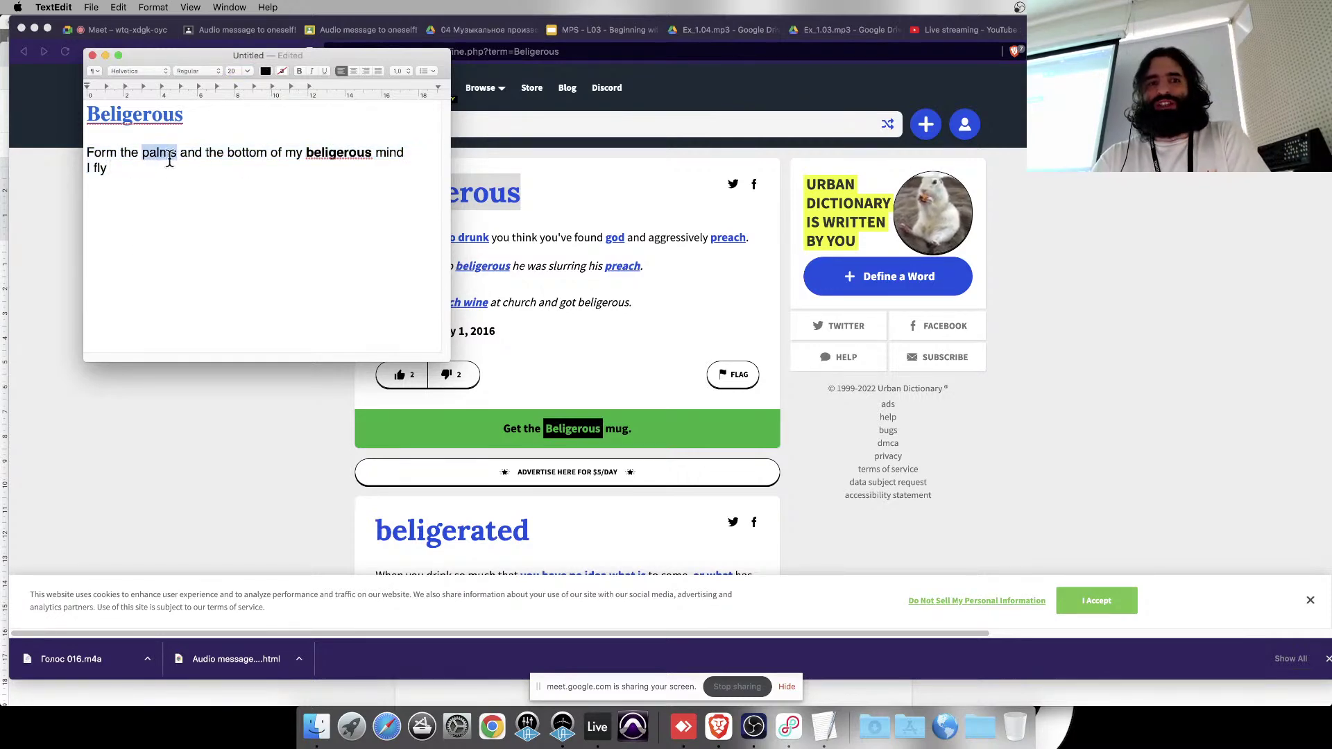
{"action": "left_click", "coordinate": [145, 152]}
{"action": "double_click", "coordinate": [161, 152]}
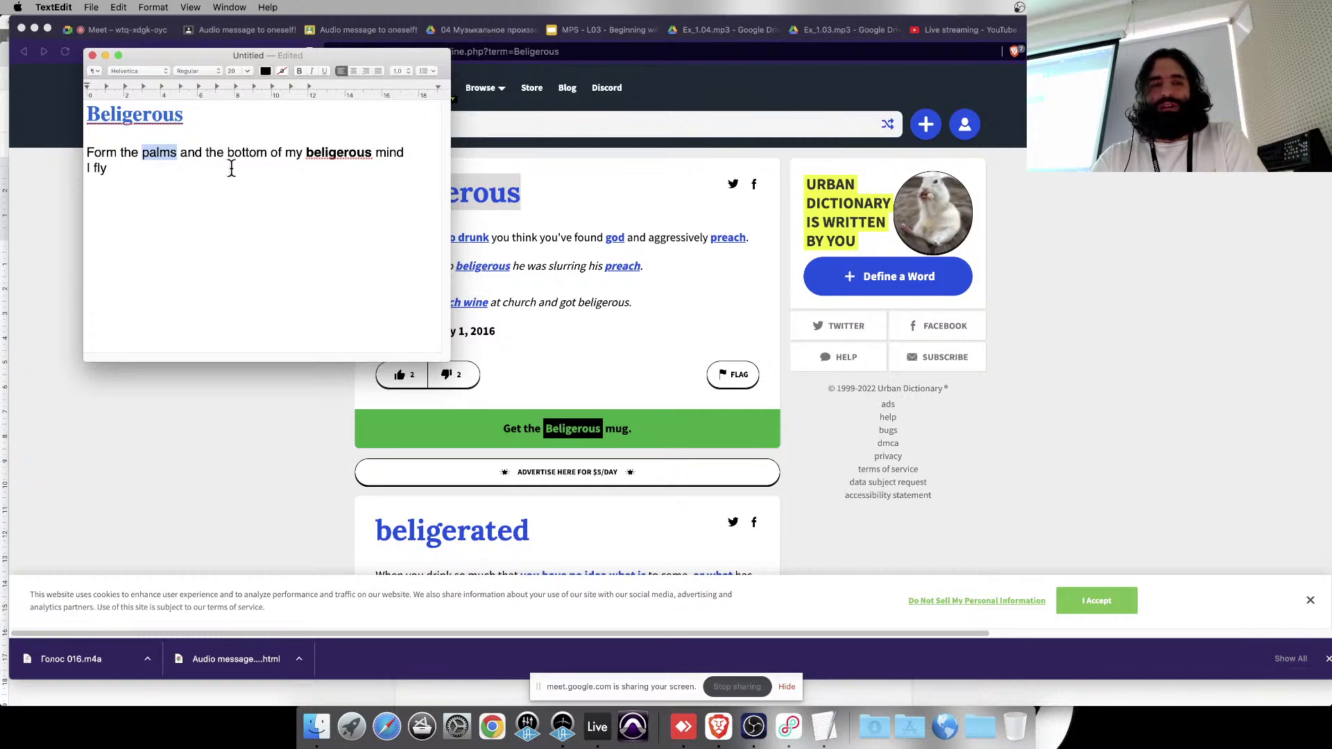
{"action": "left_click", "coordinate": [149, 154]}
{"action": "double_click", "coordinate": [154, 153]}
{"action": "left_click", "coordinate": [134, 166]}
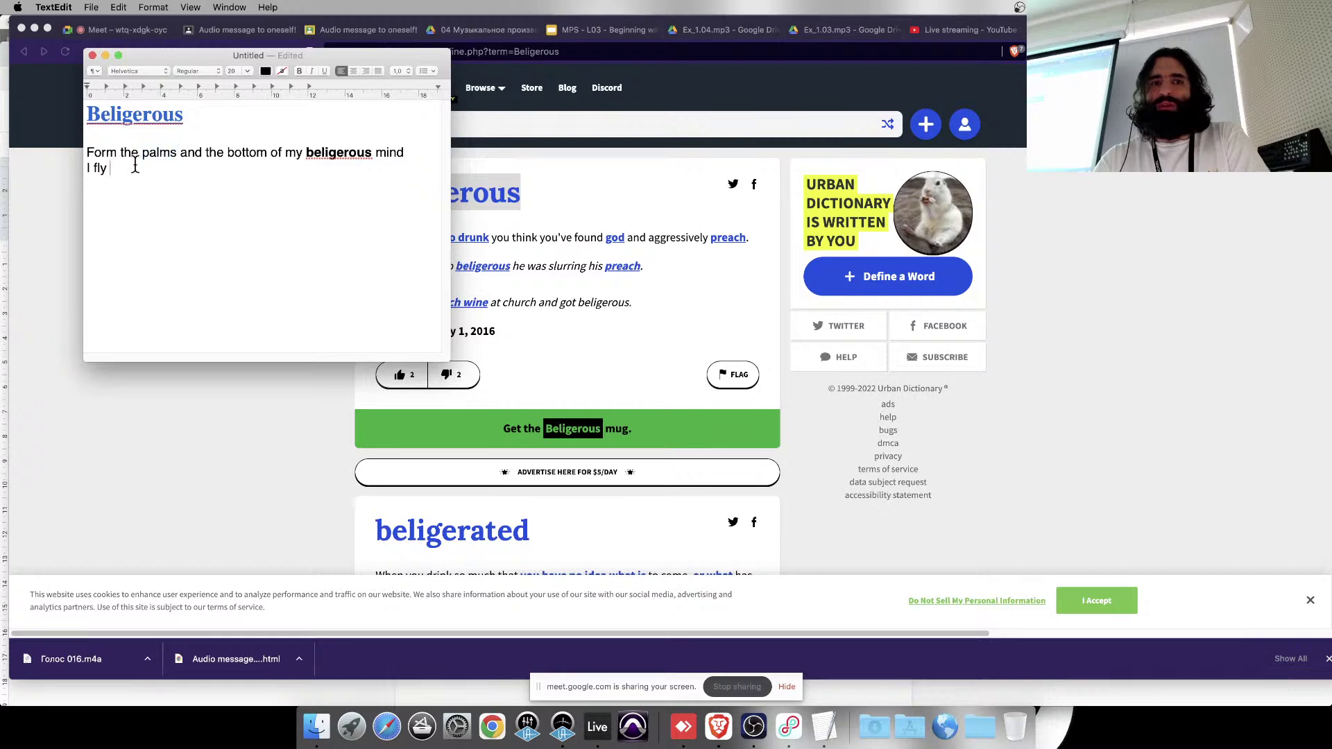
- Copy the word "palms" from the first lyric line and search the web in Brave for "words that rhyme with palms"
{"action": "double_click", "coordinate": [159, 152]}
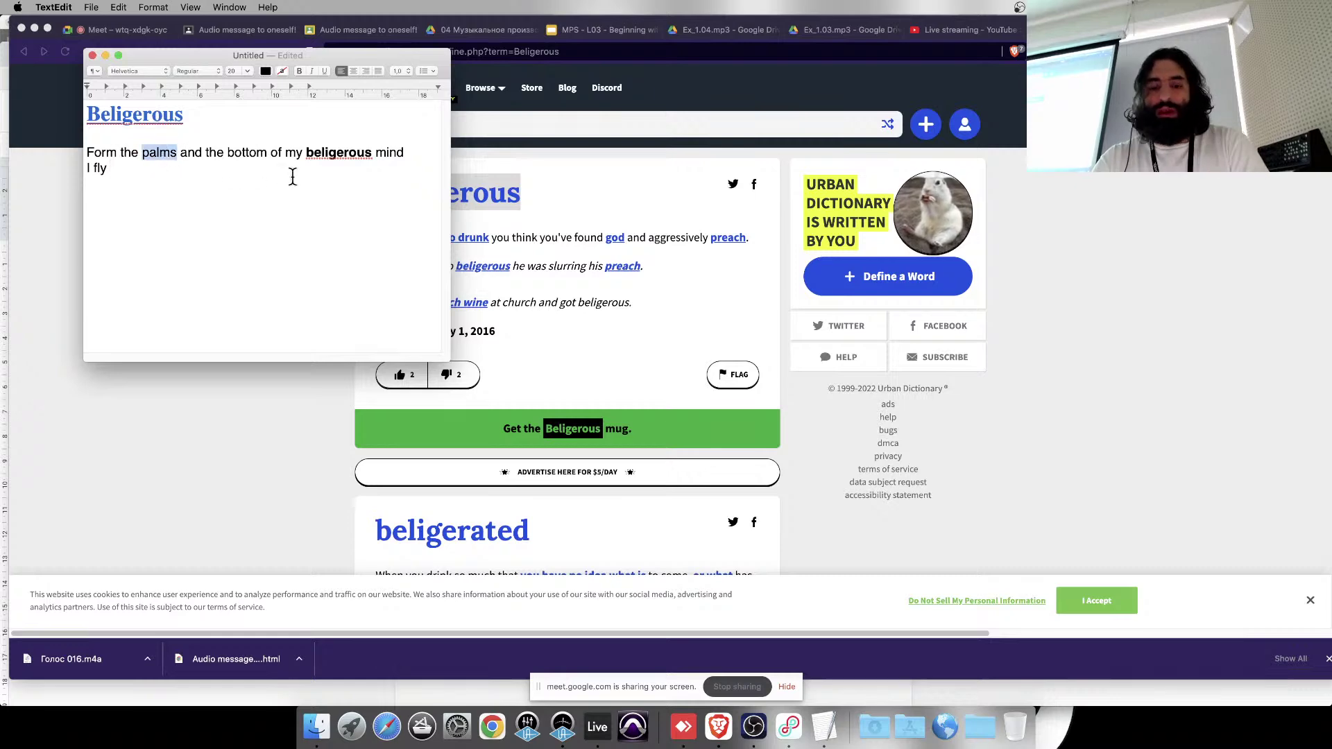
{"action": "key", "text": "super+c"}
{"action": "left_click", "coordinate": [763, 61]}
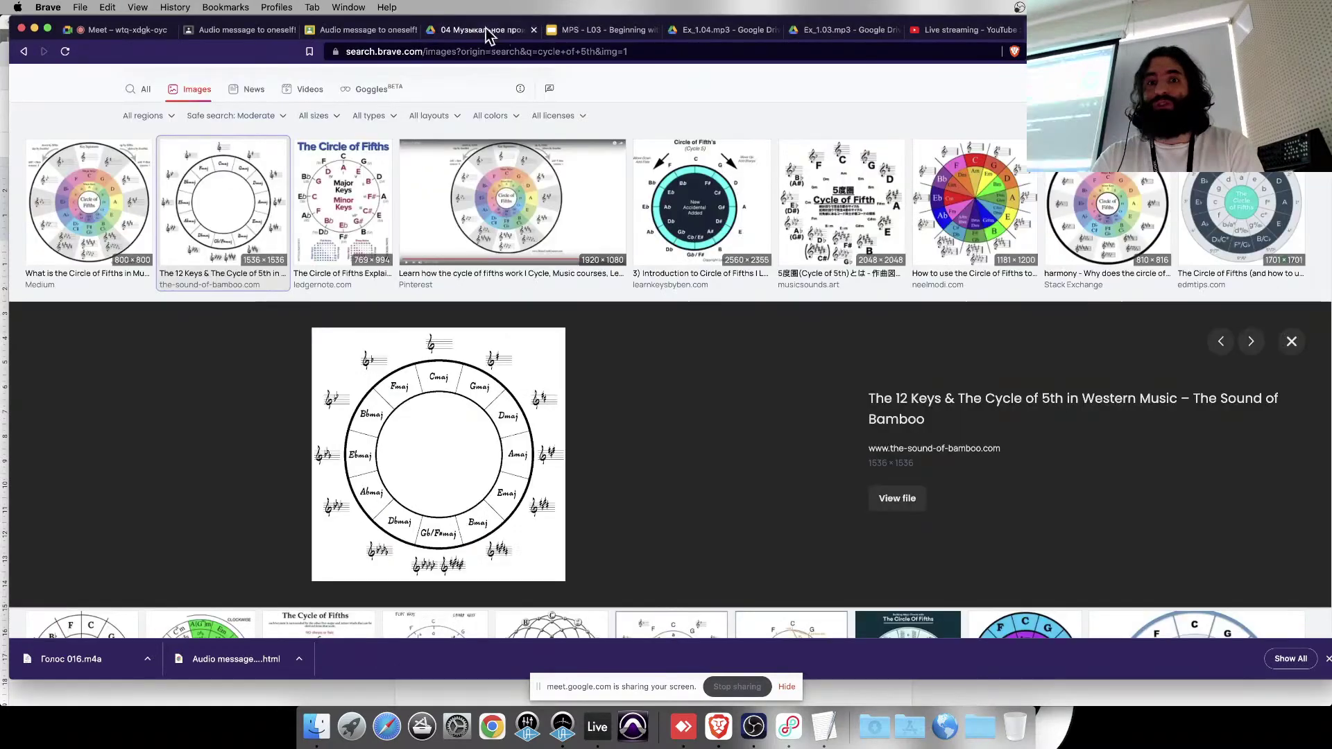
{"action": "left_click", "coordinate": [512, 51]}
{"action": "type", "text": "words that rhuy"}
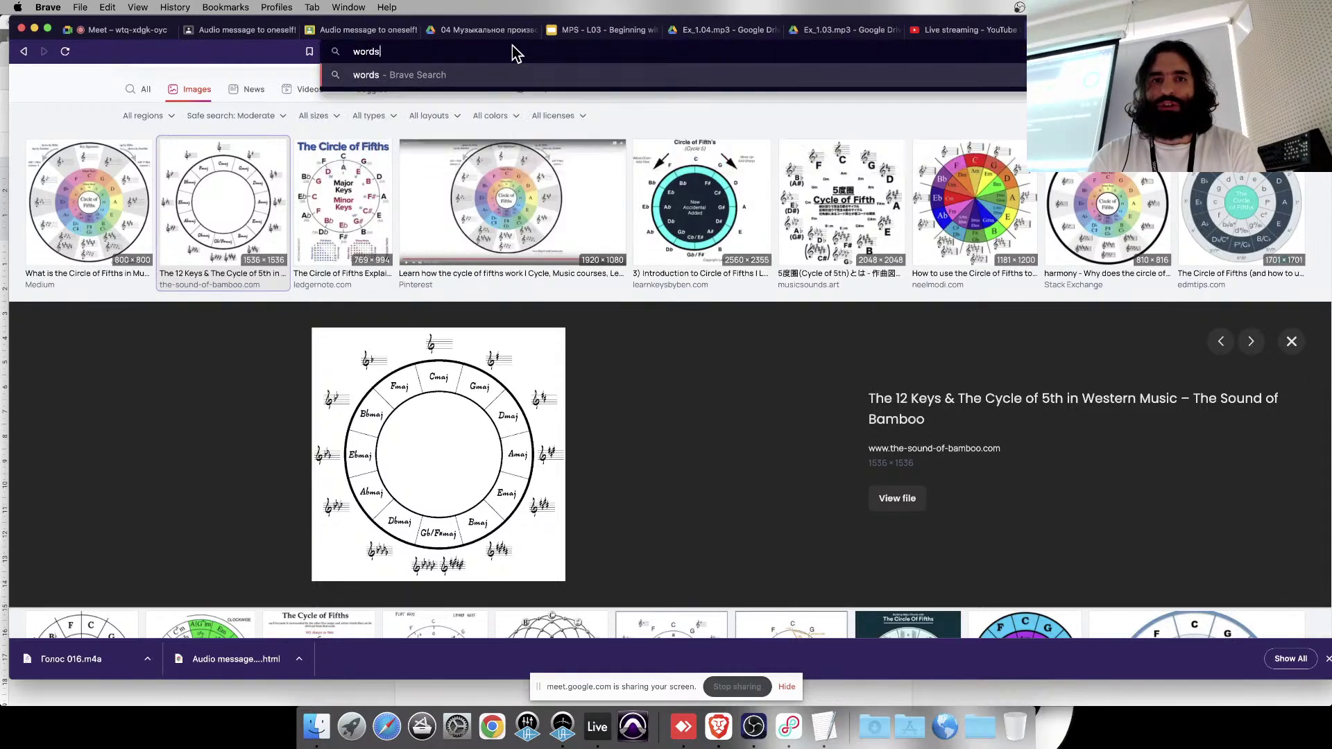
{"action": "key", "text": "BackSpace"}
{"action": "key", "text": "BackSpace"}
{"action": "type", "text": "yme wit"}
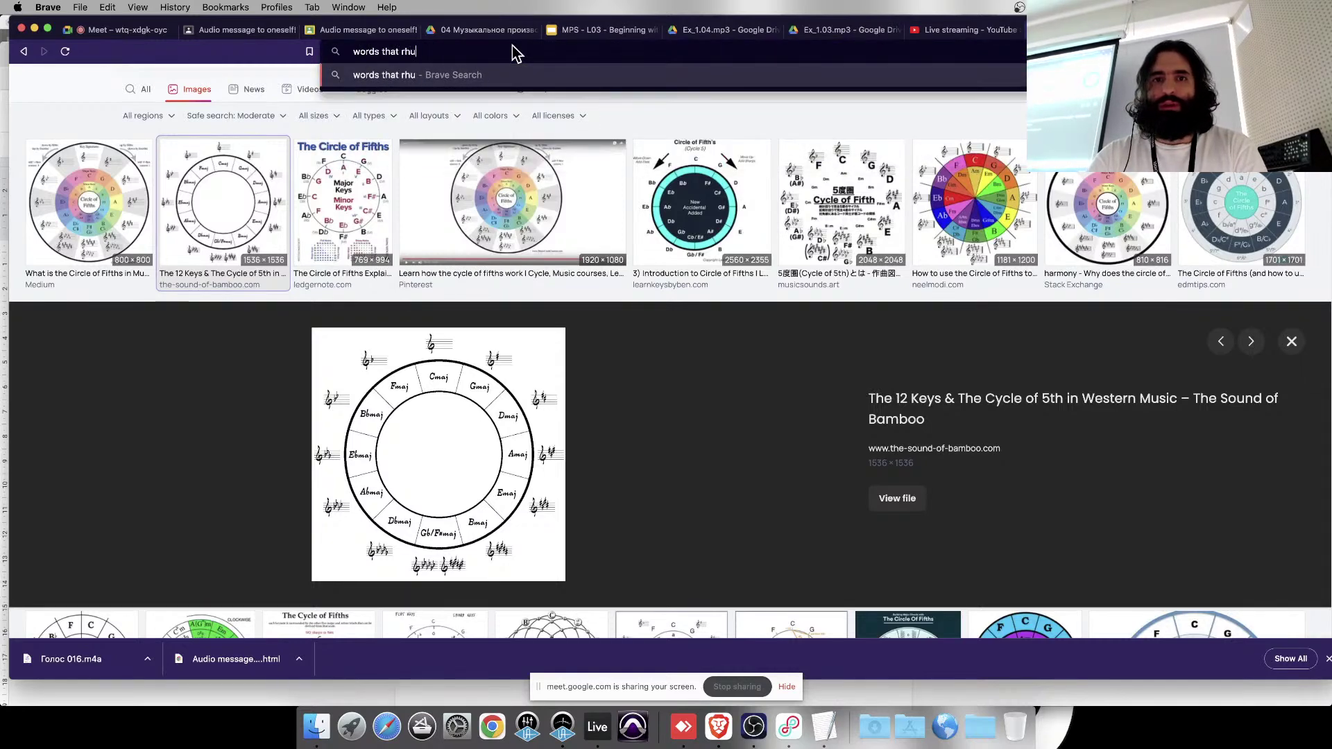
{"action": "type", "text": "h pal"}
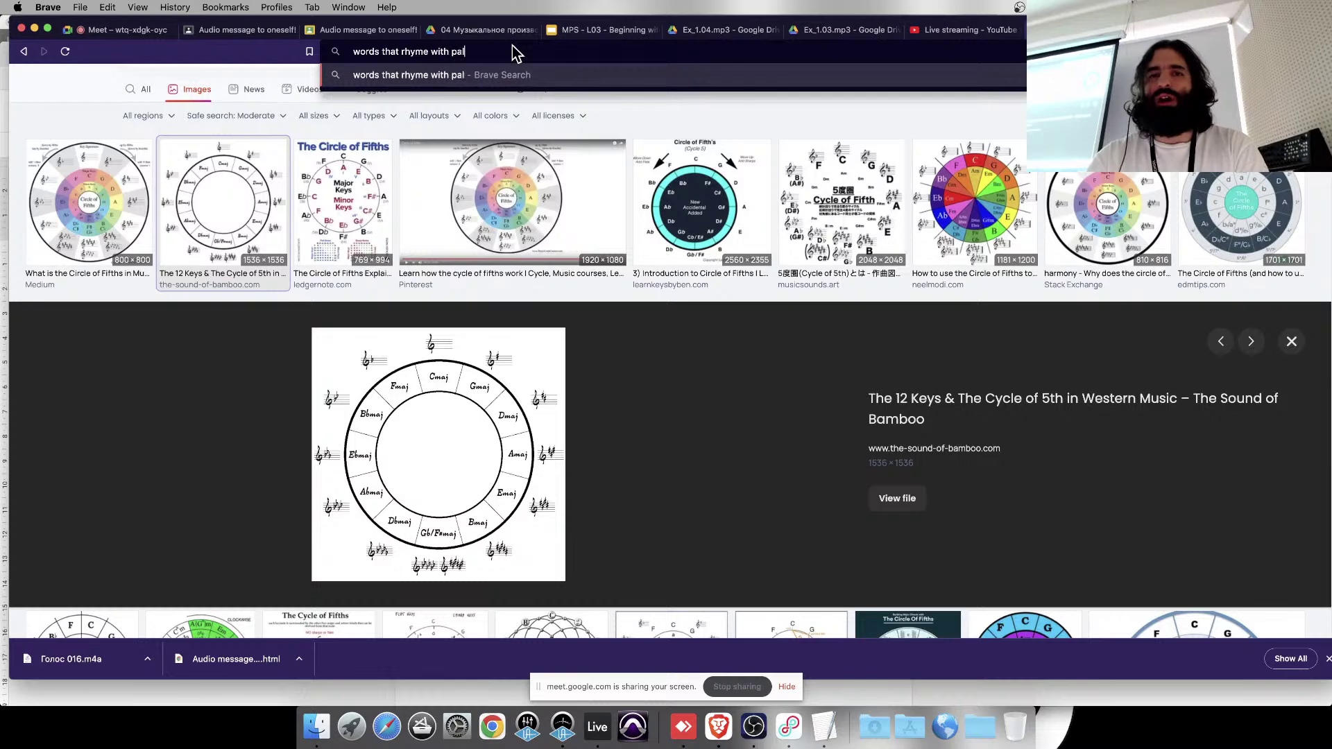
{"action": "type", "text": "ms"}
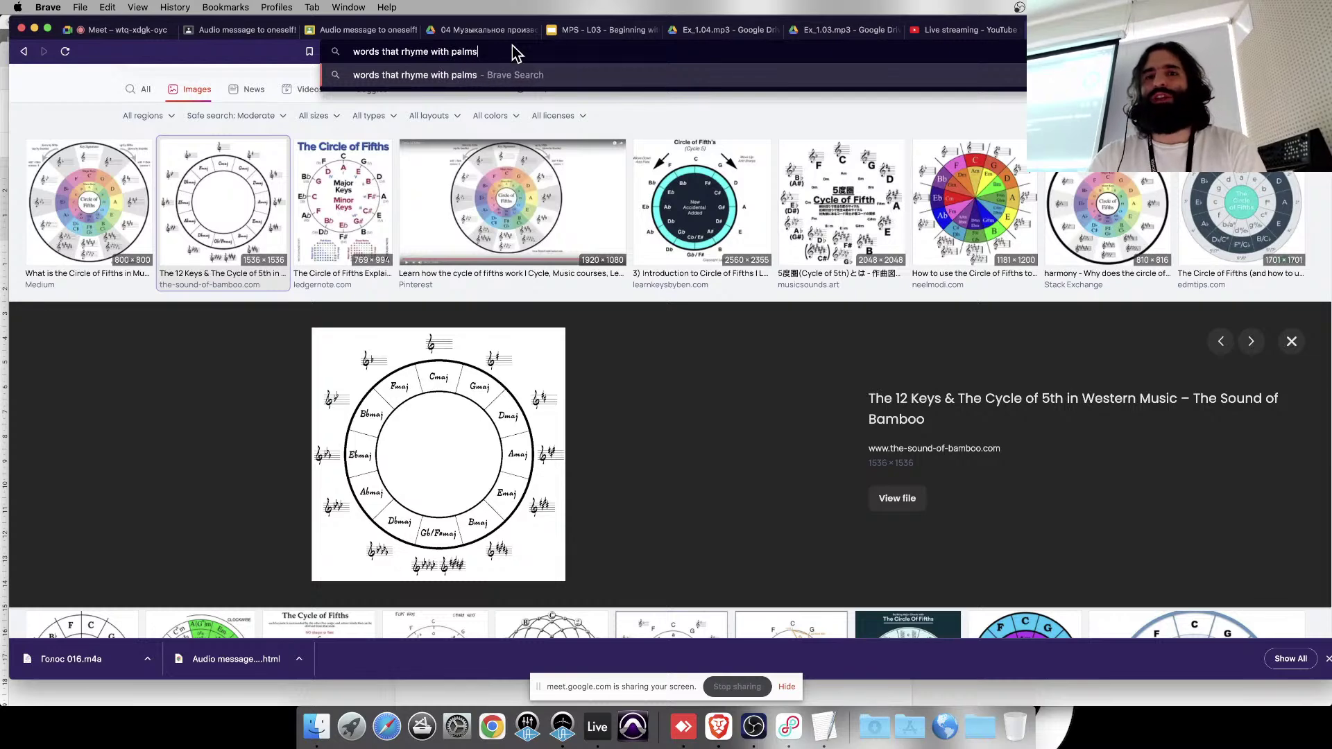
{"action": "key", "text": "Return"}
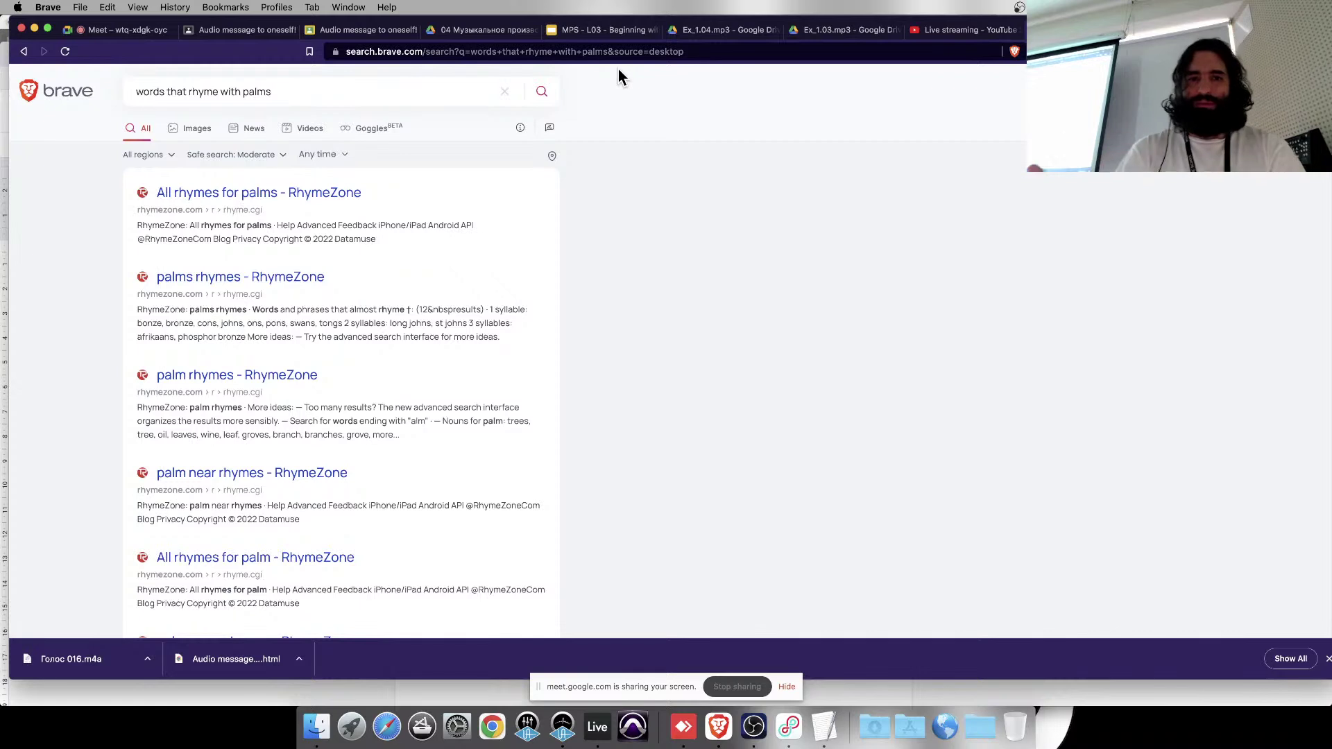
- Open the RhymeZone result "All rhymes for palms" and look through its list of rhyming words
{"action": "left_click", "coordinate": [308, 194]}
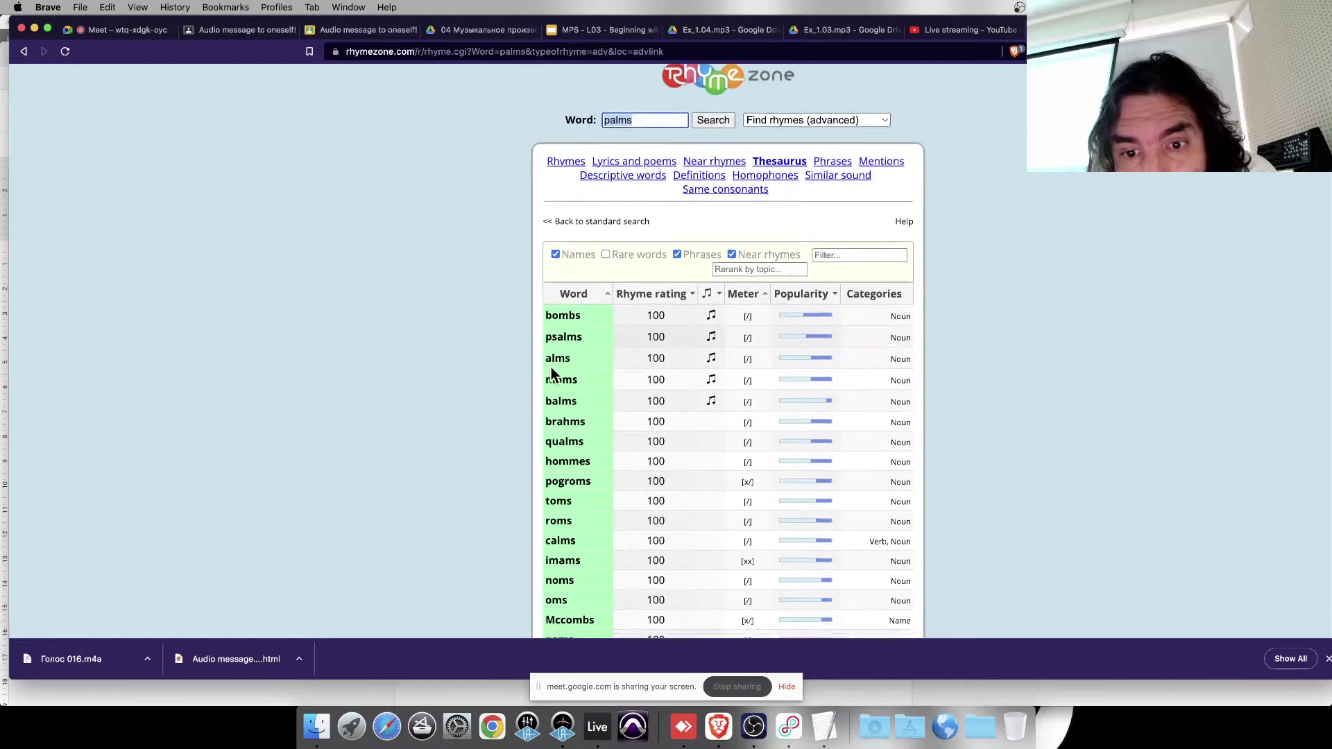
{"action": "scroll", "coordinate": [460, 266], "scroll_direction": "down", "scroll_amount": 3}
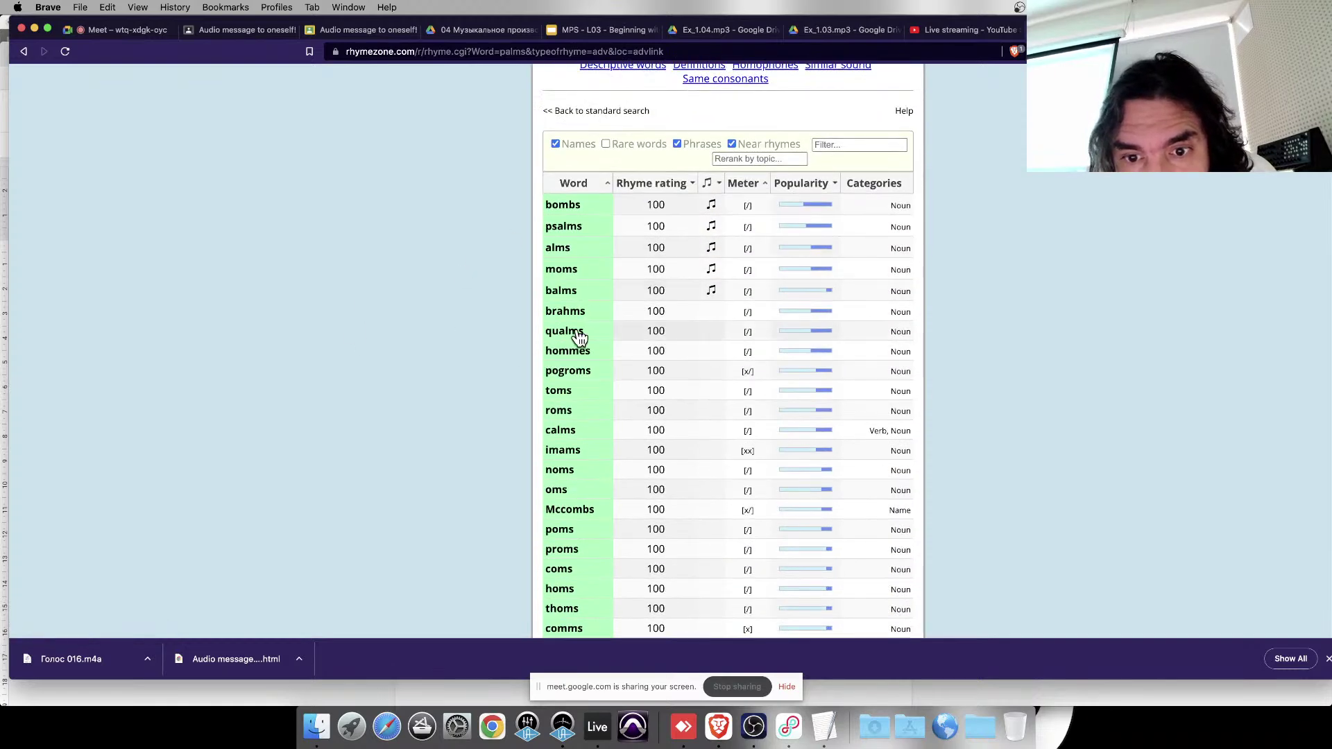
{"action": "mouse_move", "coordinate": [568, 342]}
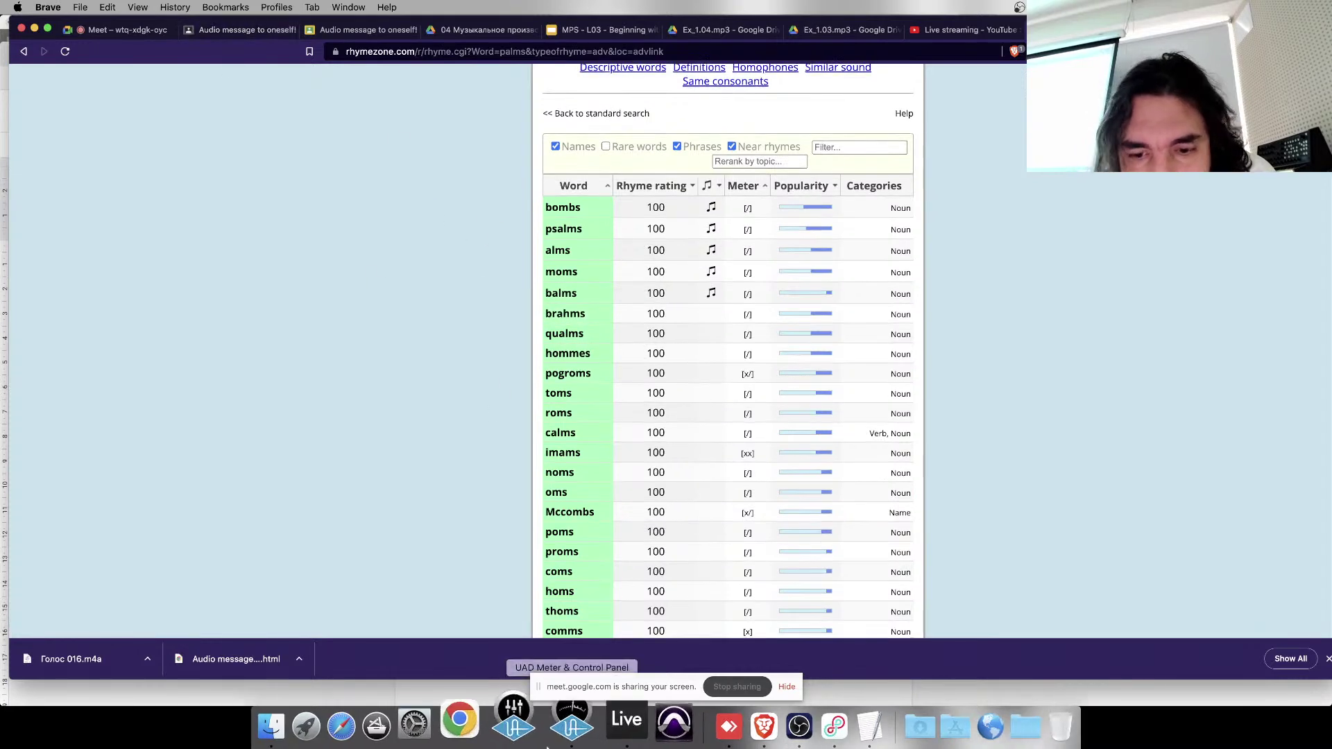
- Return to TextEdit and replace "palms" in the first lyric line with "foulness"
{"action": "left_click", "coordinate": [824, 725]}
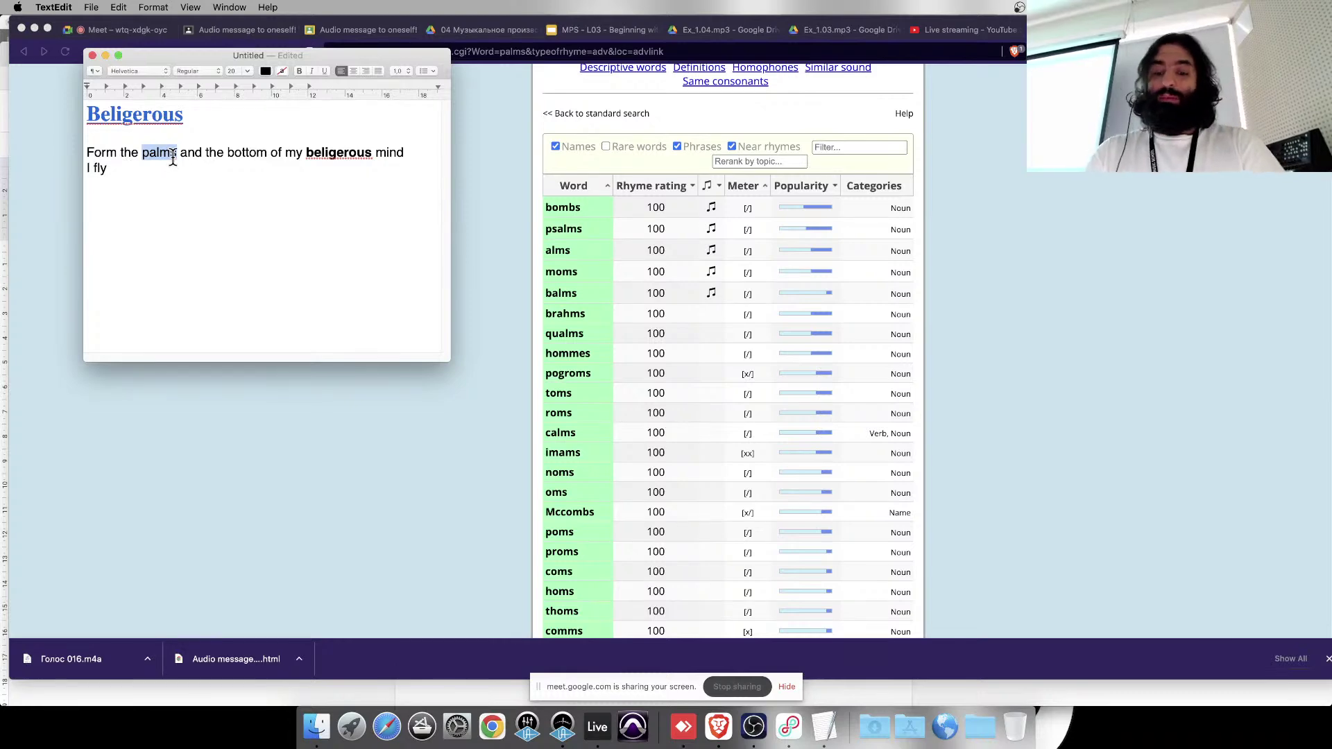
{"action": "type", "text": "foulness"}
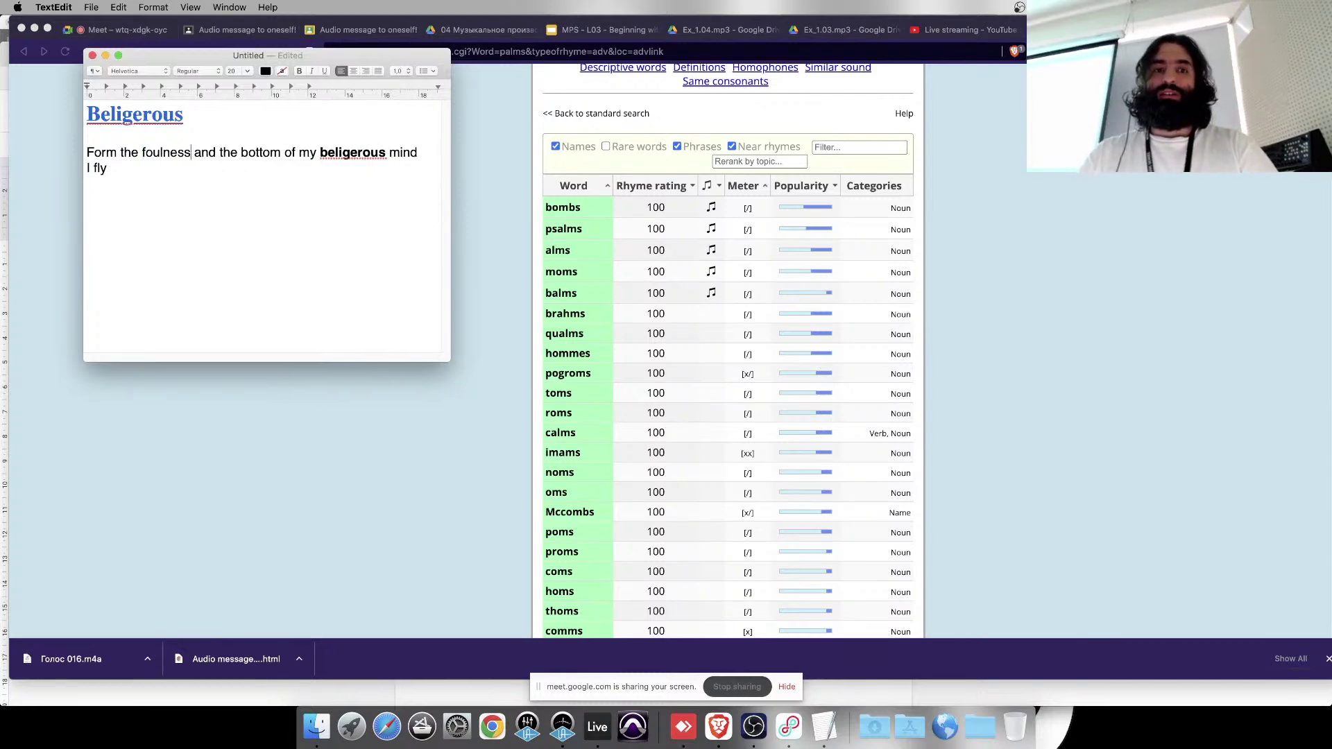
{"action": "double_click", "coordinate": [202, 152]}
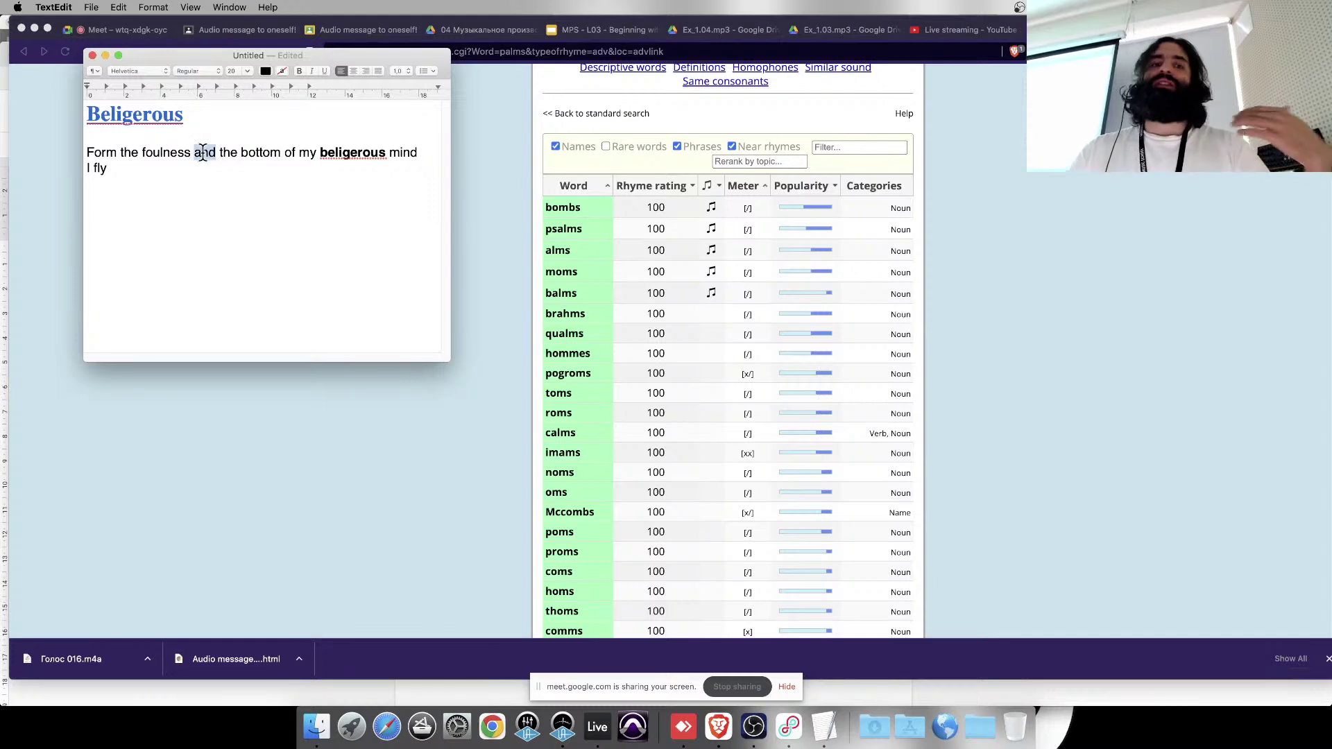
{"action": "left_click", "coordinate": [276, 160]}
{"action": "double_click", "coordinate": [183, 152]}
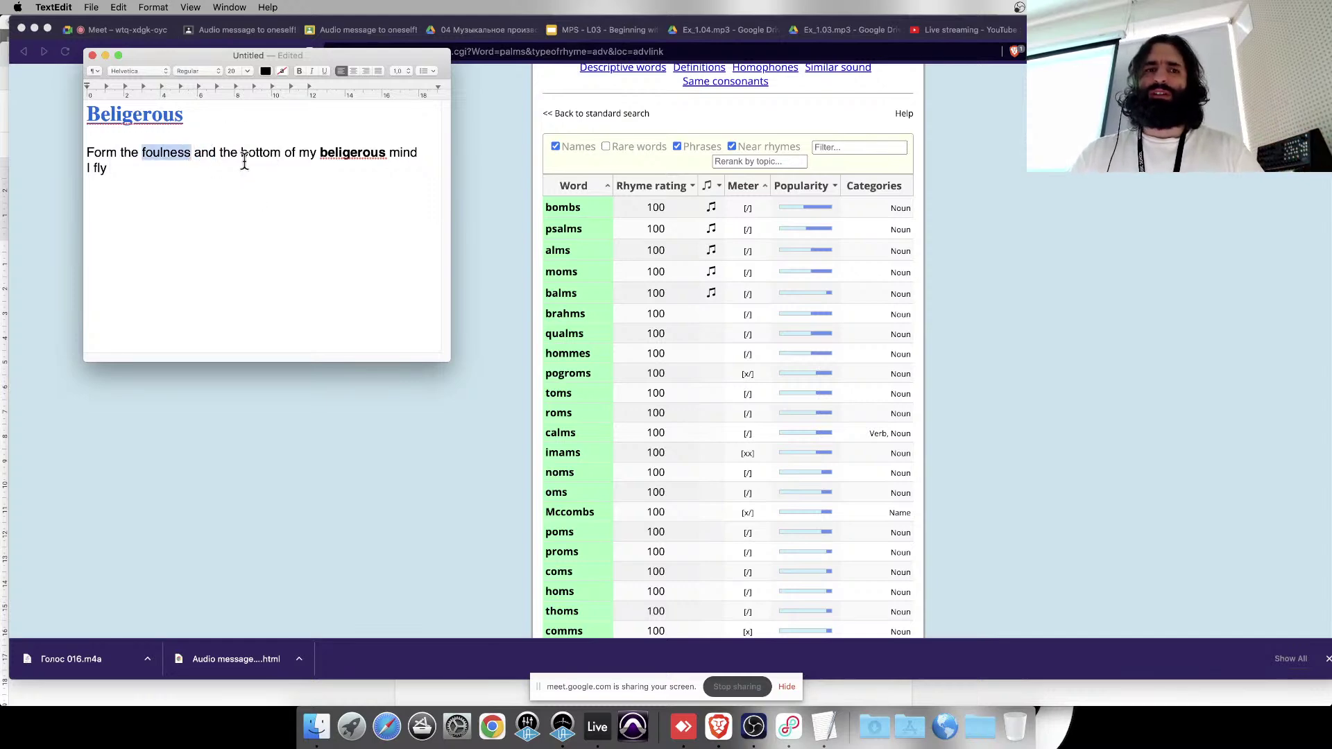
{"action": "left_click", "coordinate": [244, 160]}
{"action": "double_click", "coordinate": [171, 158]}
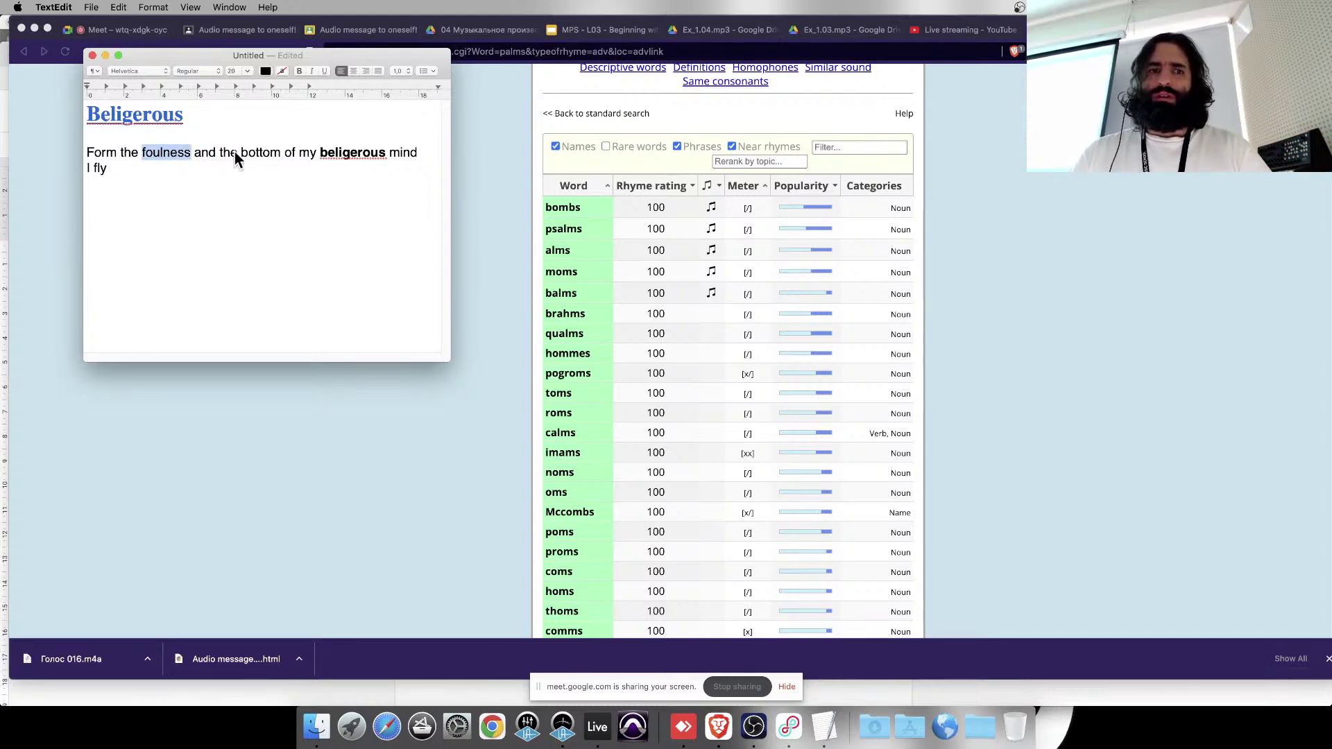
{"action": "left_click", "coordinate": [237, 154]}
{"action": "double_click", "coordinate": [184, 148]}
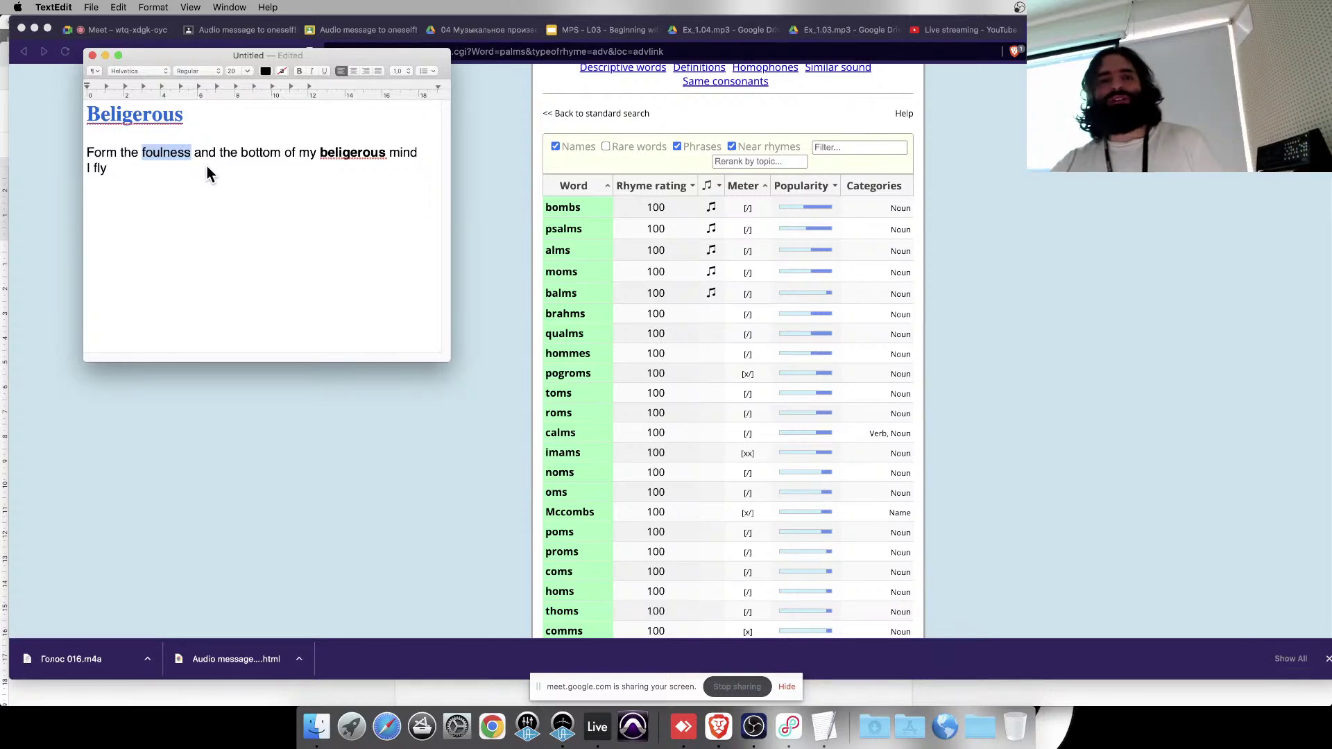
{"action": "triple_click", "coordinate": [326, 153]}
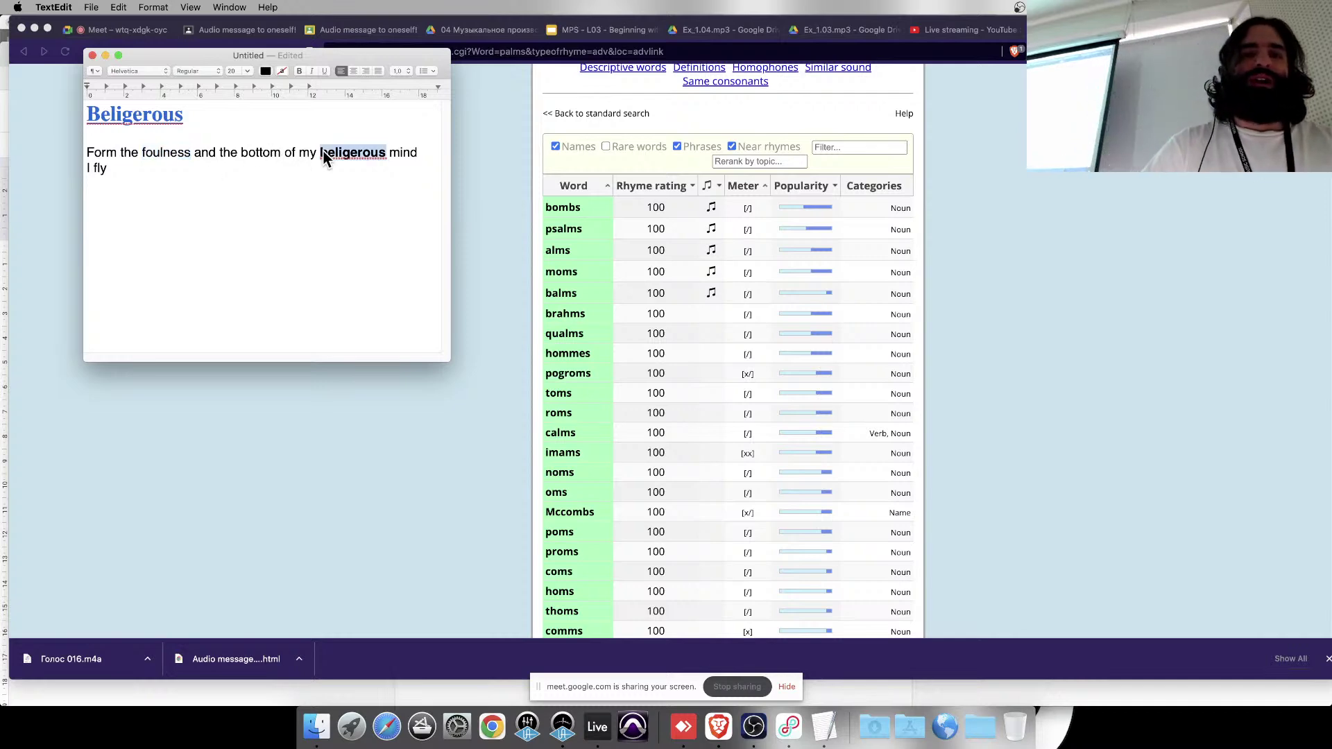
{"action": "left_click", "coordinate": [262, 152]}
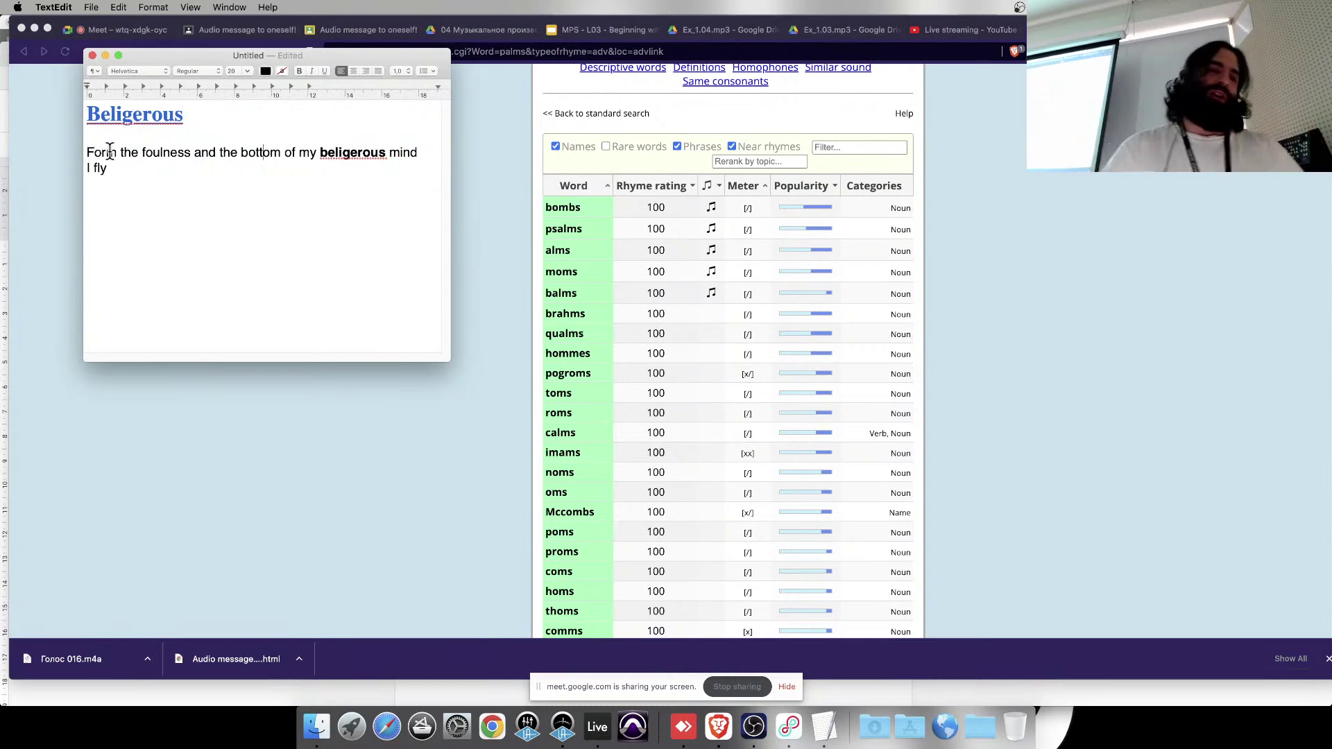
{"action": "triple_click", "coordinate": [101, 151]}
{"action": "left_click", "coordinate": [117, 176]}
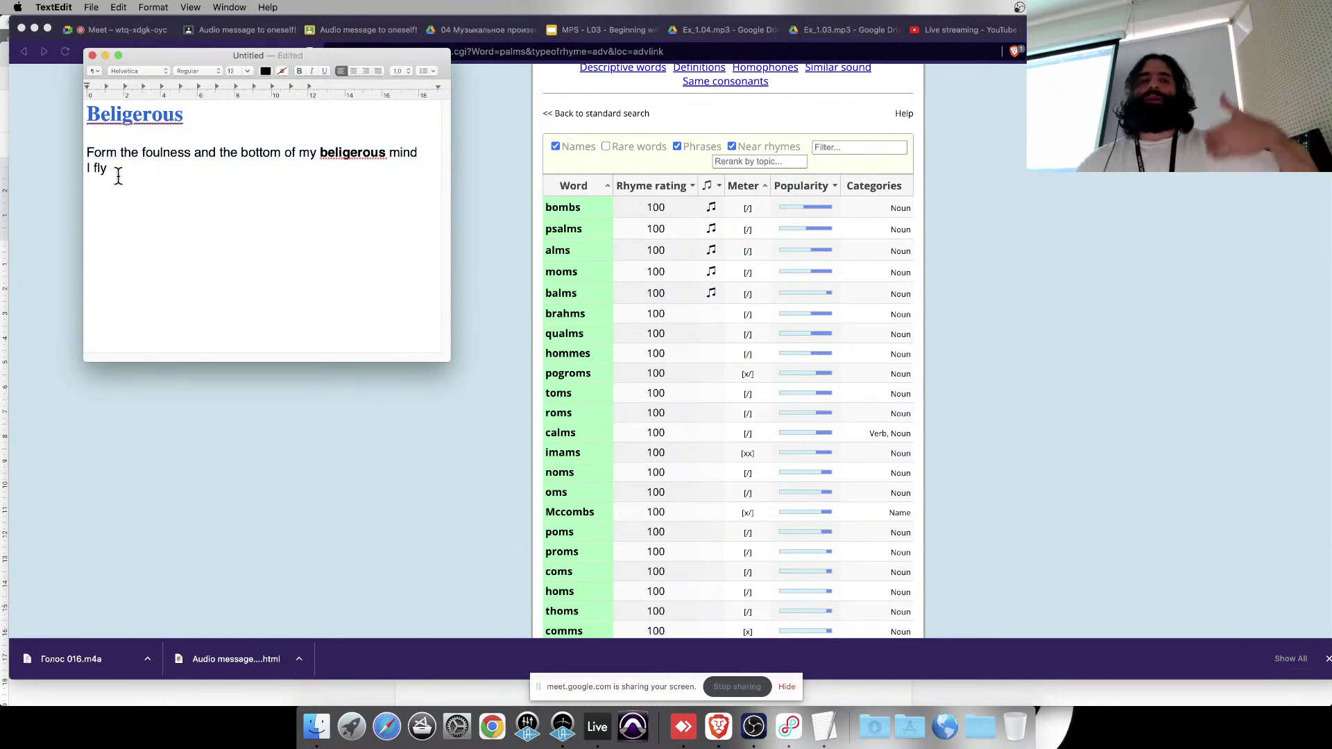
- Review the lesson presentation in Brave, viewing the closing slide, the title slide and the quotation on slide 17
{"action": "left_click", "coordinate": [591, 31]}
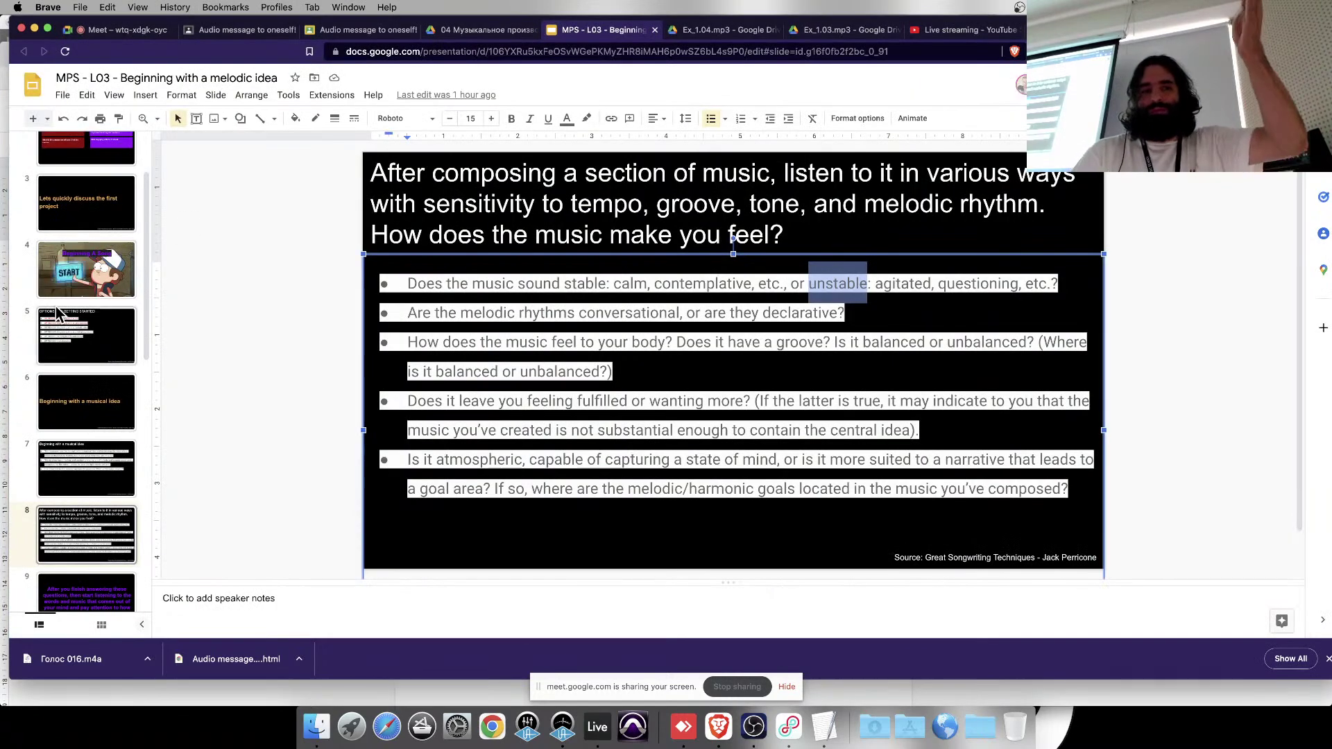
{"action": "scroll", "coordinate": [87, 374], "scroll_direction": "down", "scroll_amount": 10}
{"action": "left_click", "coordinate": [93, 587]}
{"action": "scroll", "coordinate": [95, 485], "scroll_direction": "up", "scroll_amount": 10}
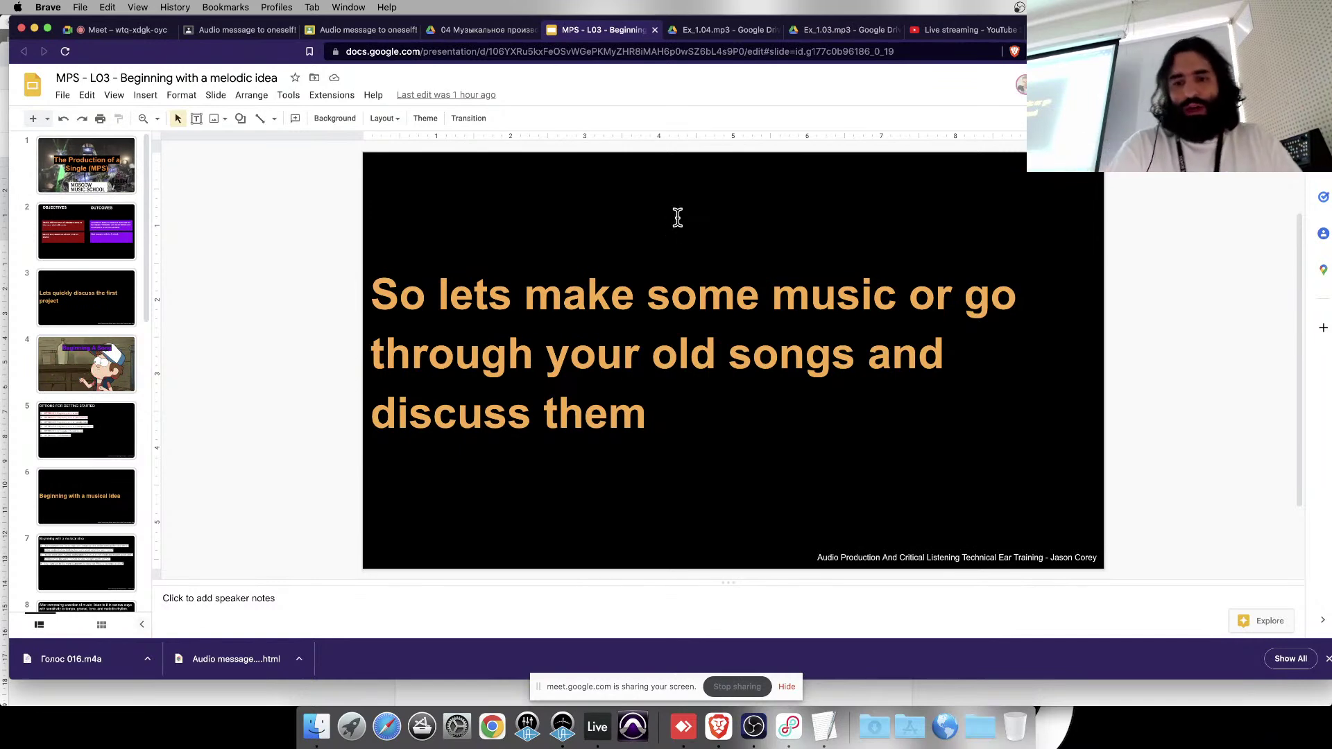
{"action": "left_click", "coordinate": [85, 165]}
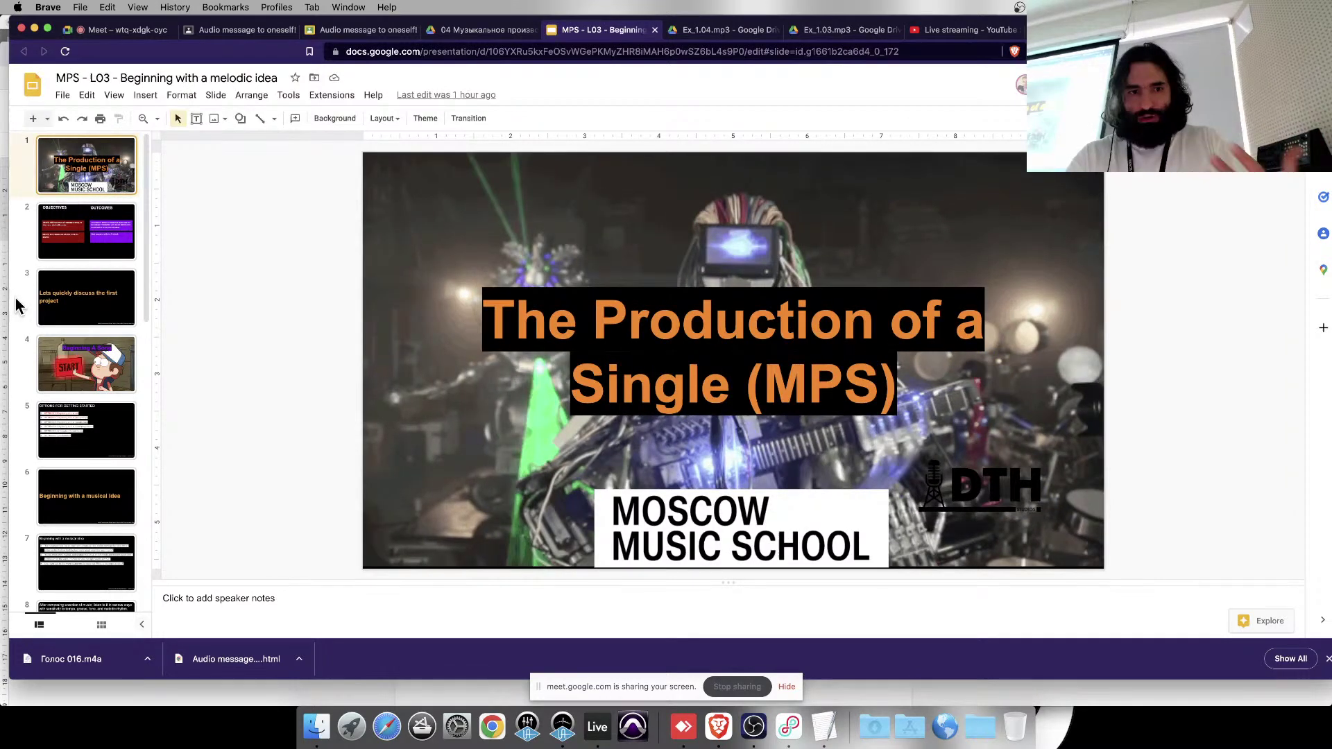
{"action": "scroll", "coordinate": [18, 306], "scroll_direction": "down", "scroll_amount": 10}
{"action": "left_click", "coordinate": [77, 520]}
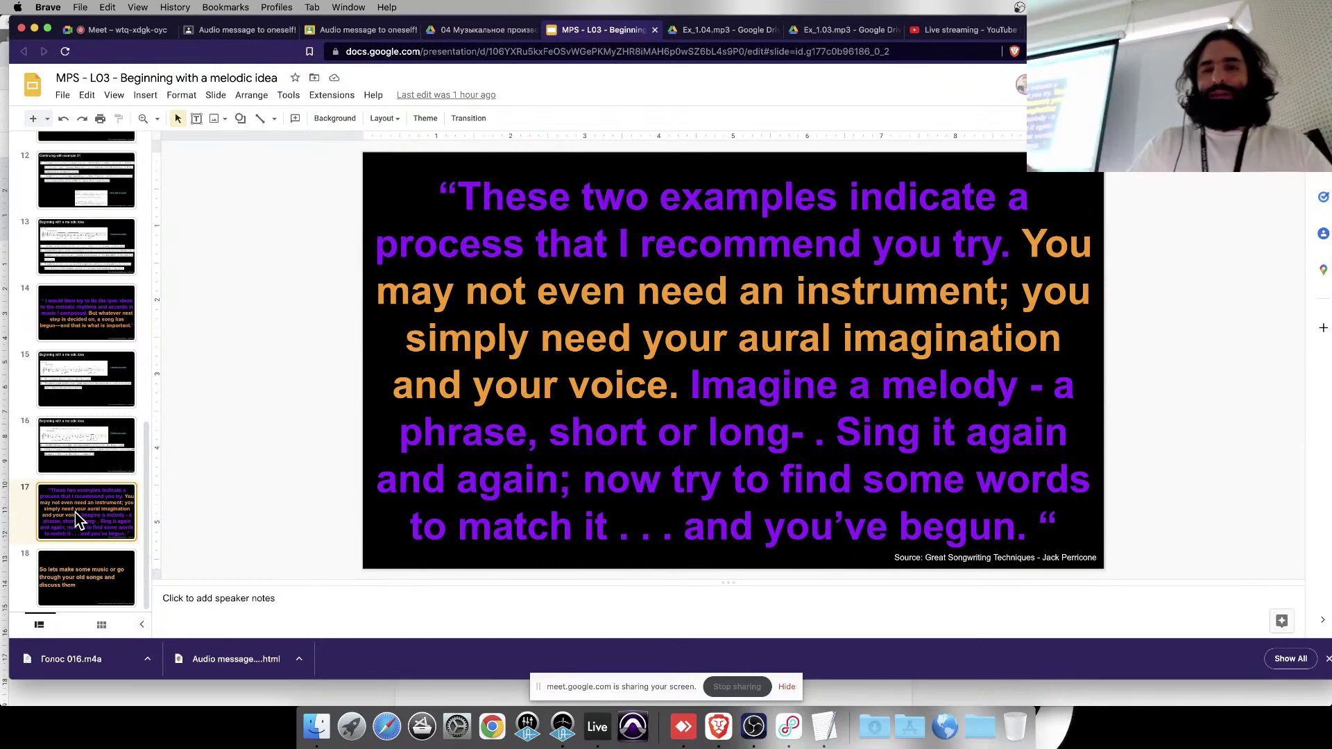
{"action": "scroll", "coordinate": [89, 409], "scroll_direction": "up", "scroll_amount": 5}
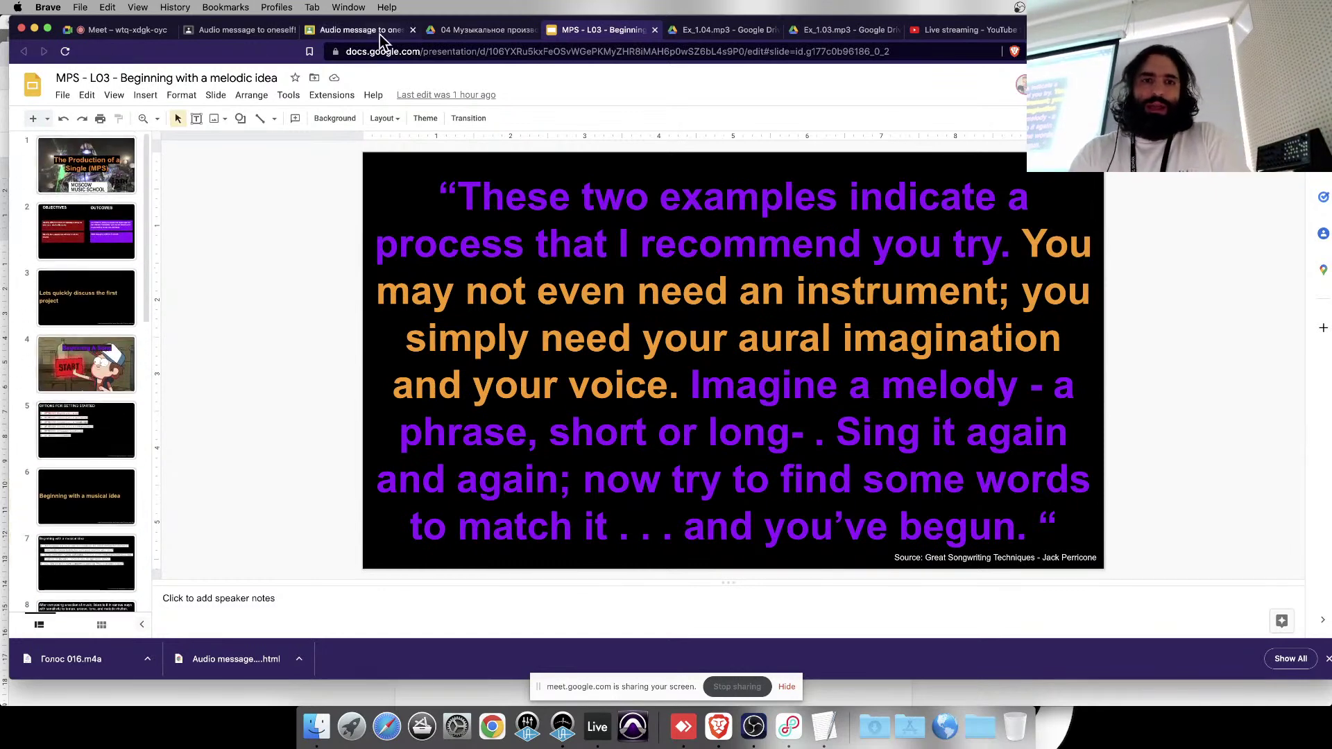
- Check the "Audio message to oneself!" assignment in Google Classroom, viewing the student work overview and the Голос 016.m4a submission
{"action": "left_click", "coordinate": [380, 34]}
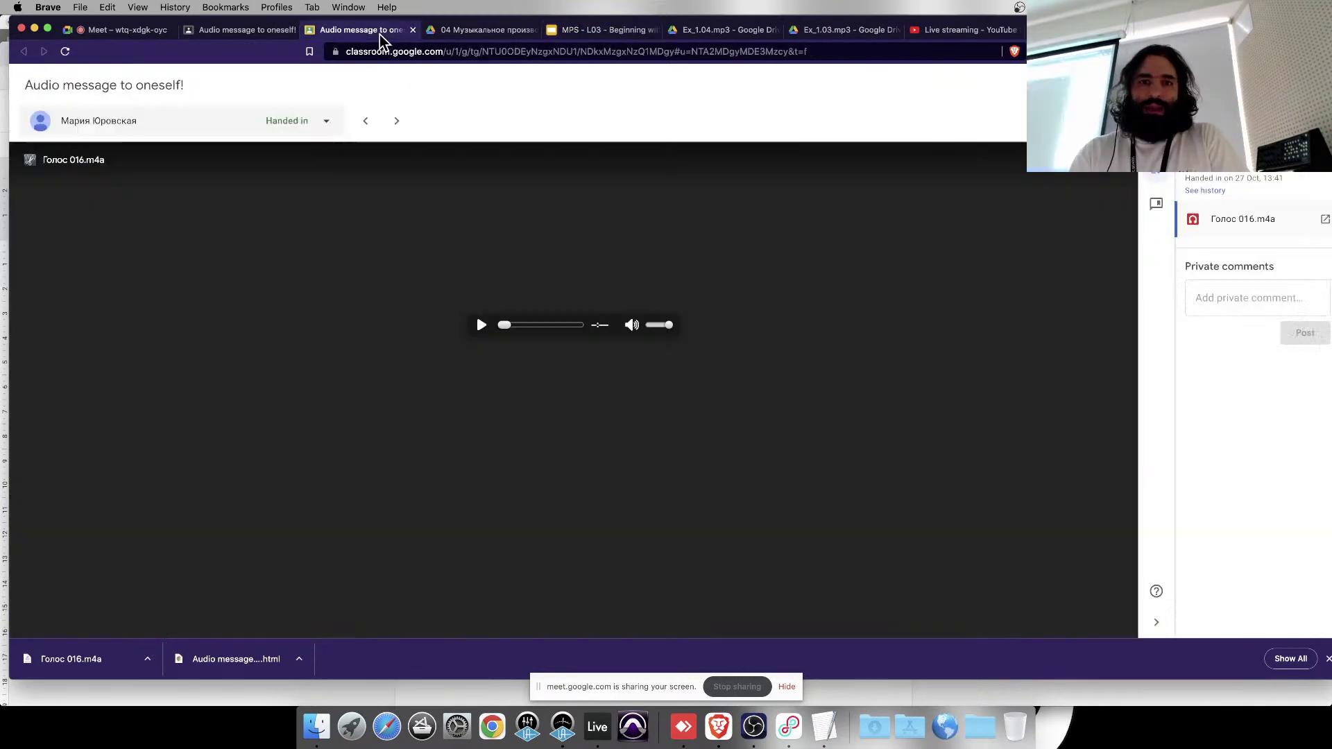
{"action": "left_click", "coordinate": [222, 31]}
{"action": "left_click", "coordinate": [135, 86]}
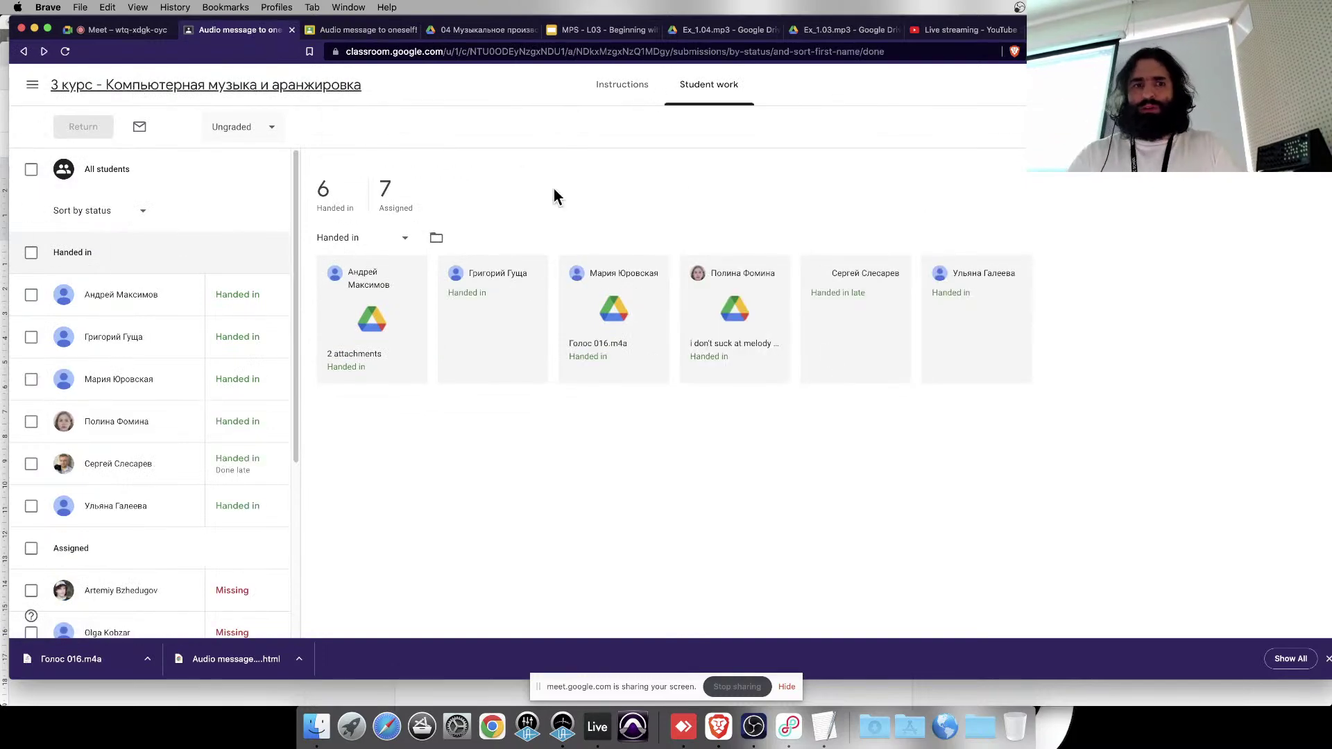
{"action": "left_click", "coordinate": [386, 30]}
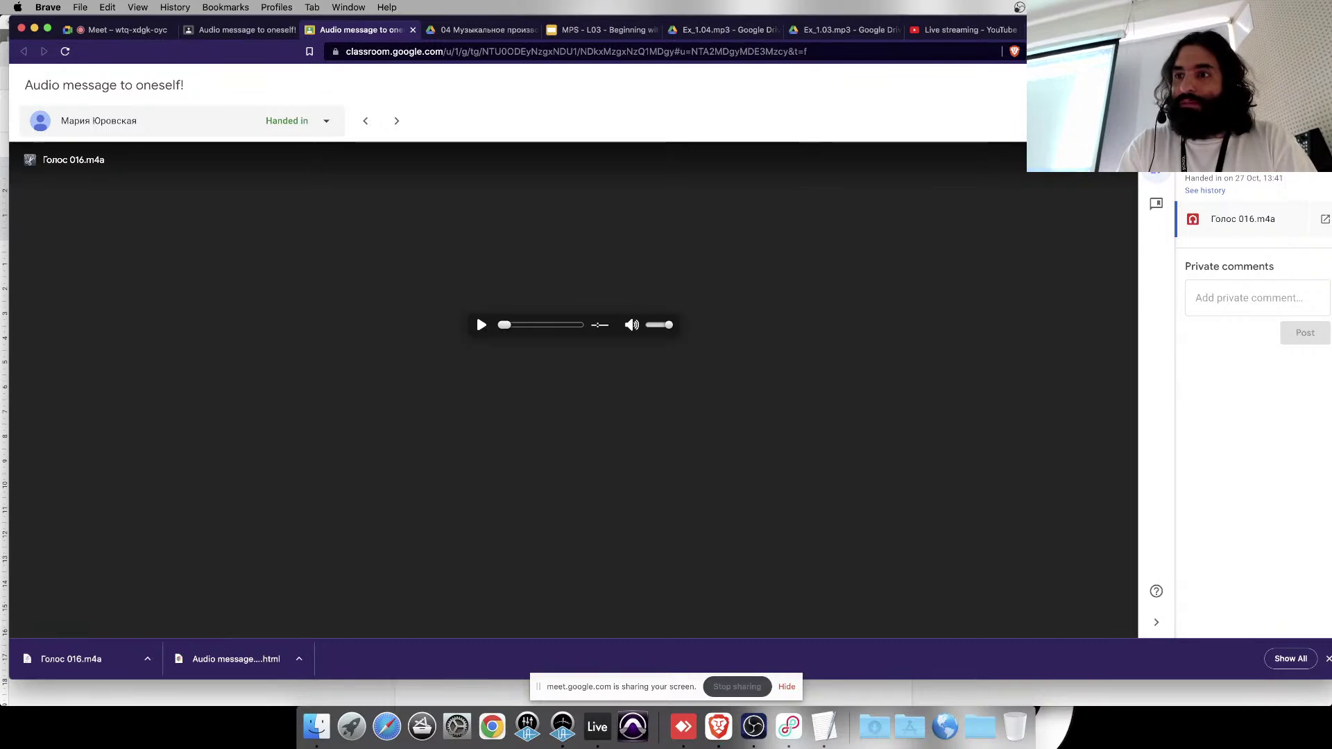
{"action": "left_click", "coordinate": [747, 729]}
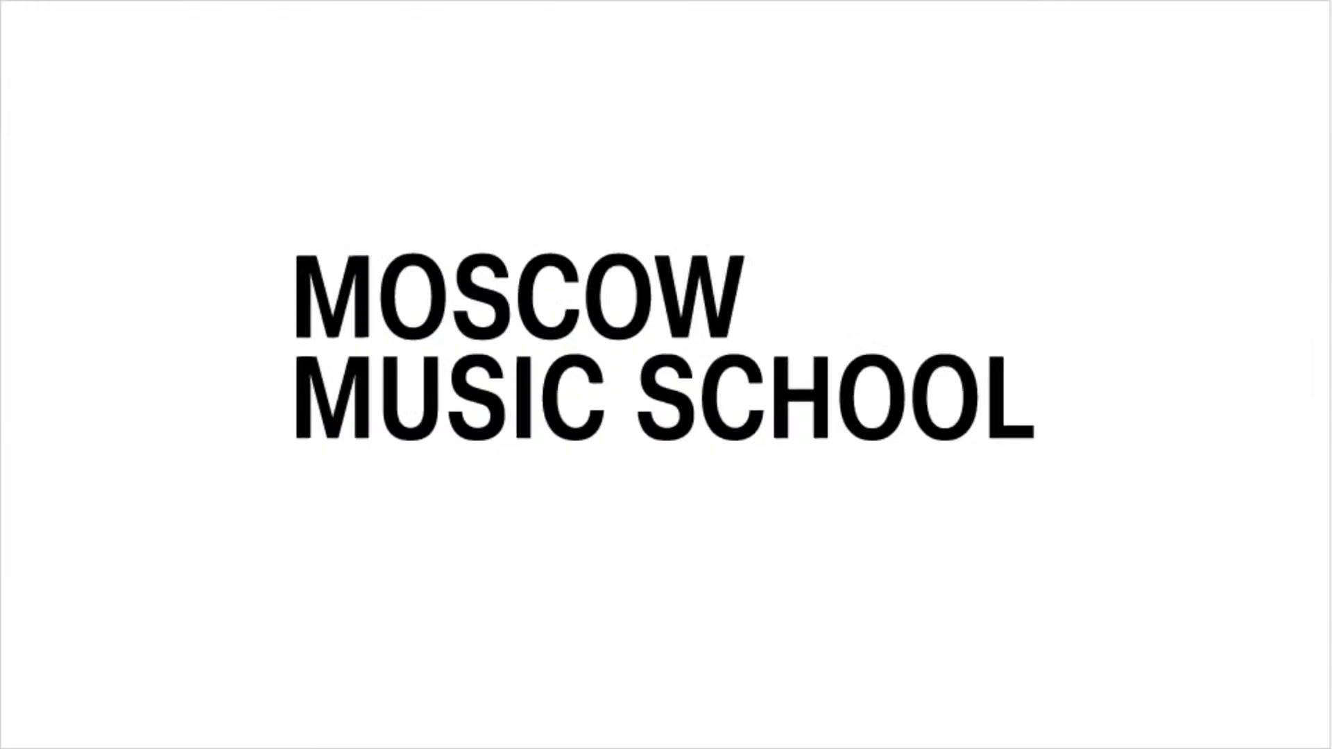